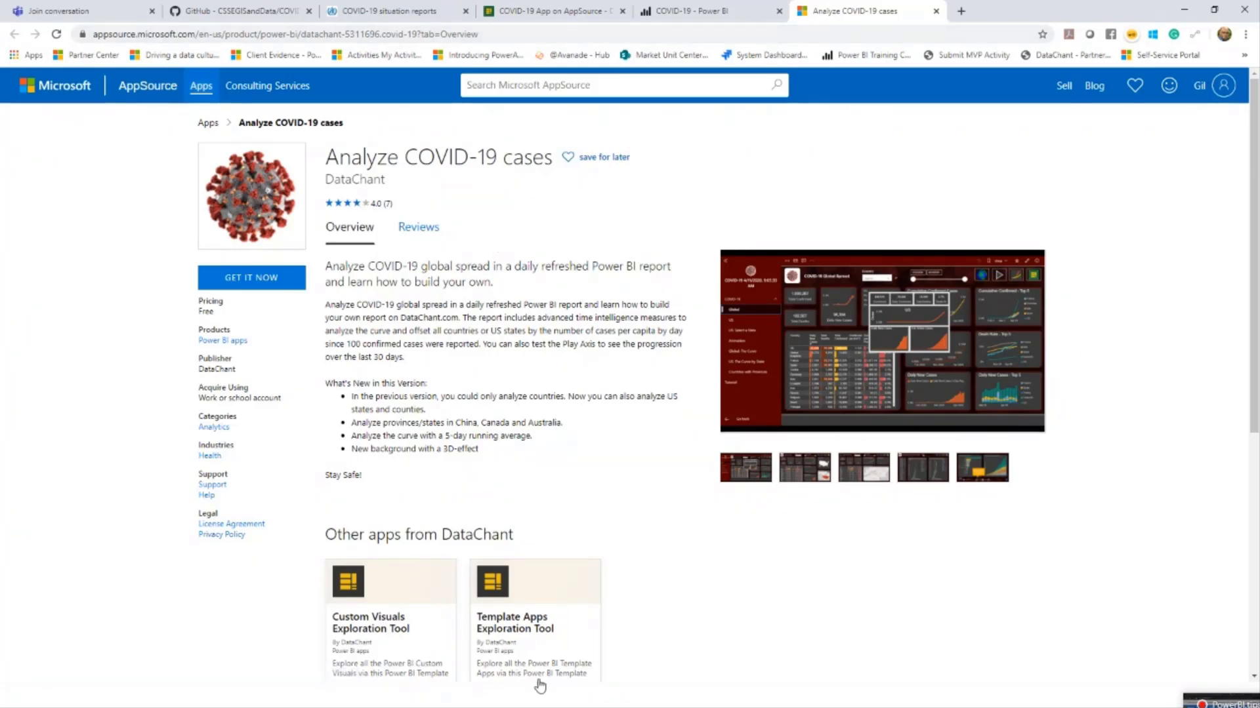
- Switch to the PowerPoint deck, present slide 3, open its datachant.com/tag/covid-19 tutorials link and look through the listed posts
{"action": "left_click", "coordinate": [519, 685]}
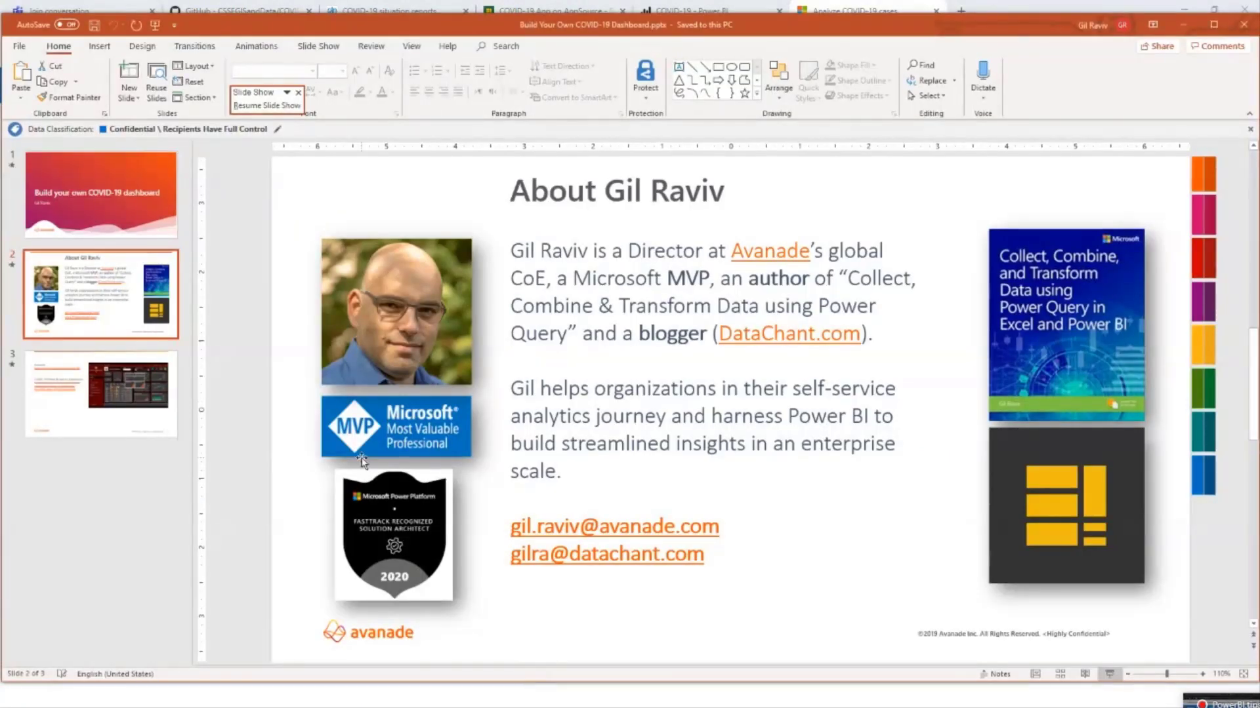
{"action": "key", "text": "Down"}
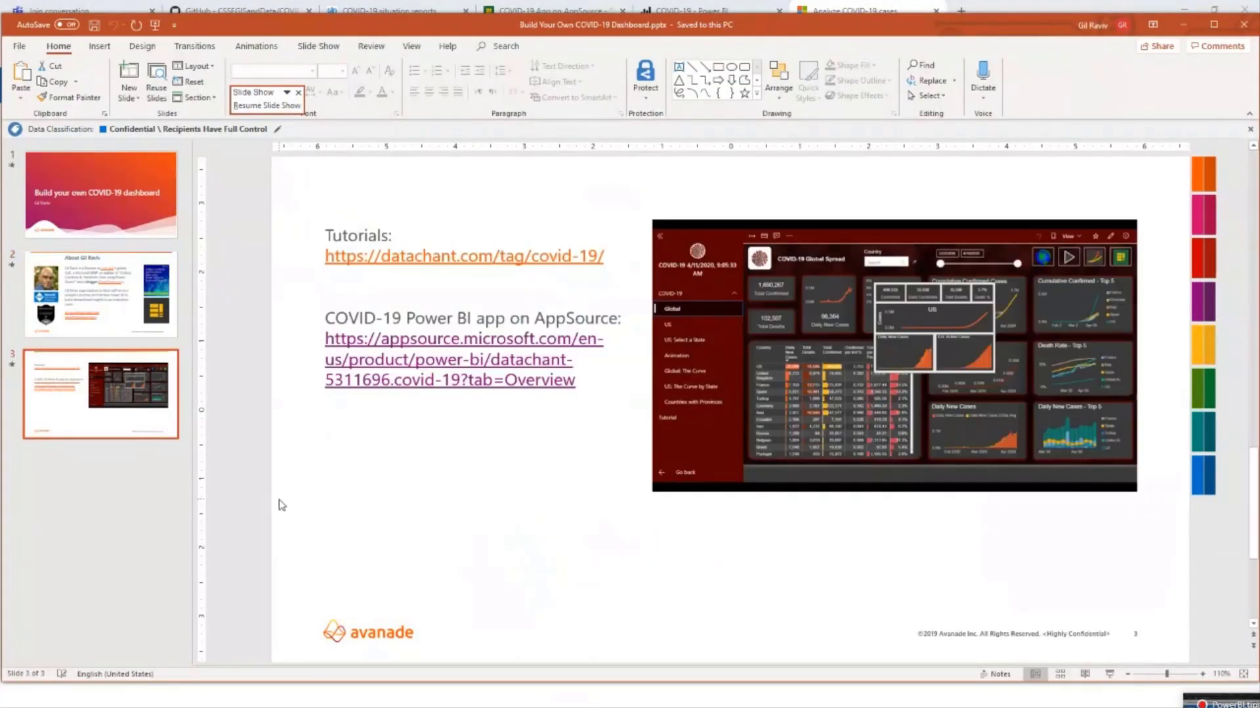
{"action": "left_click", "coordinate": [1109, 675]}
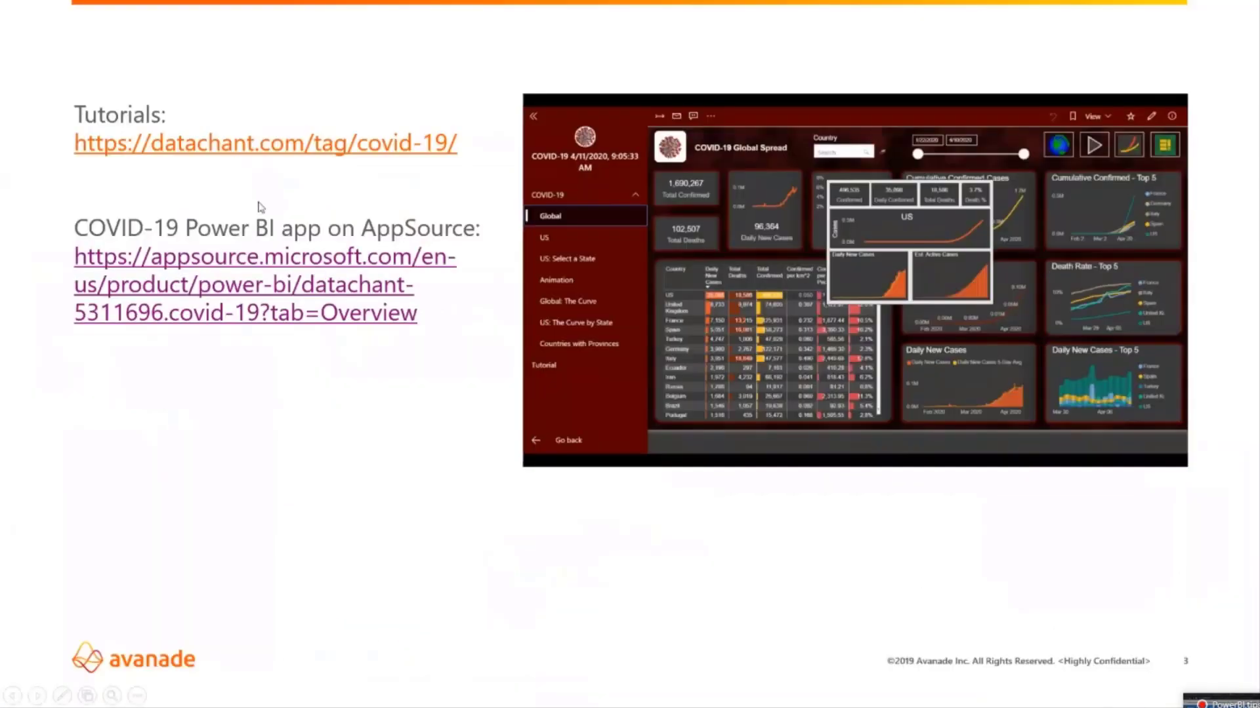
{"action": "left_click", "coordinate": [223, 148]}
{"action": "key", "text": "Escape"}
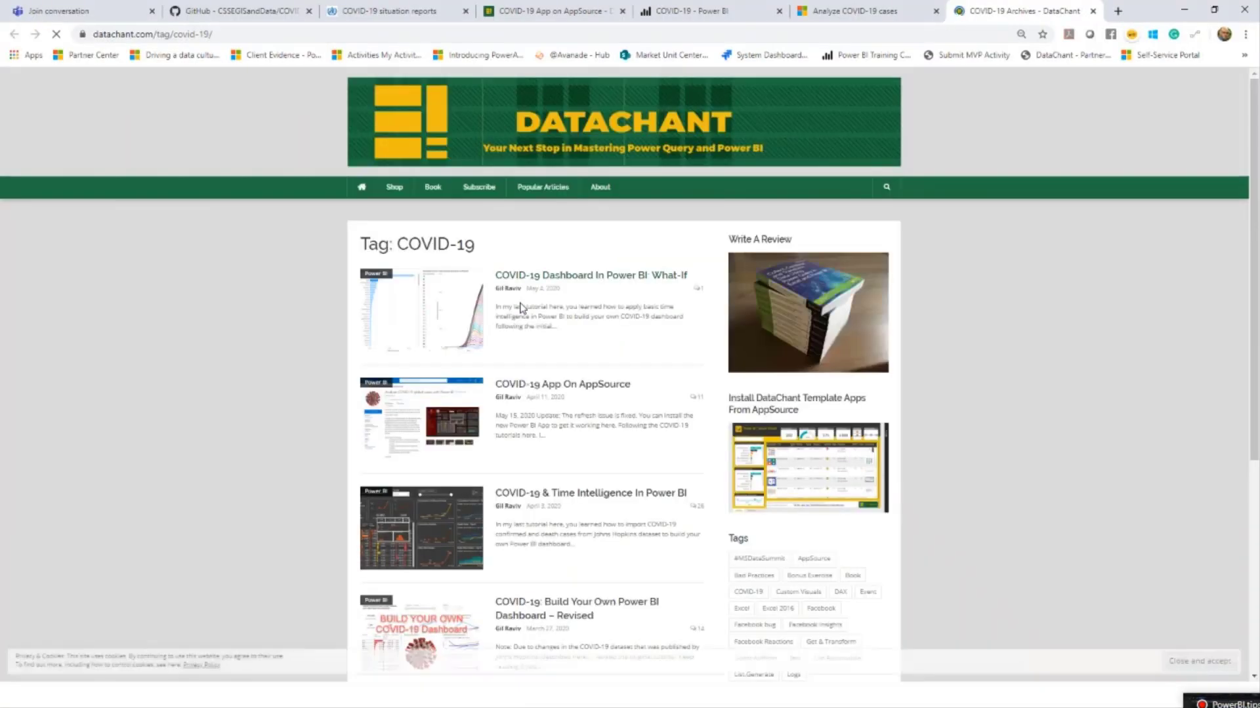
{"action": "scroll", "coordinate": [563, 392], "scroll_direction": "down", "scroll_amount": 2}
{"action": "scroll", "coordinate": [563, 392], "scroll_direction": "down", "scroll_amount": 3}
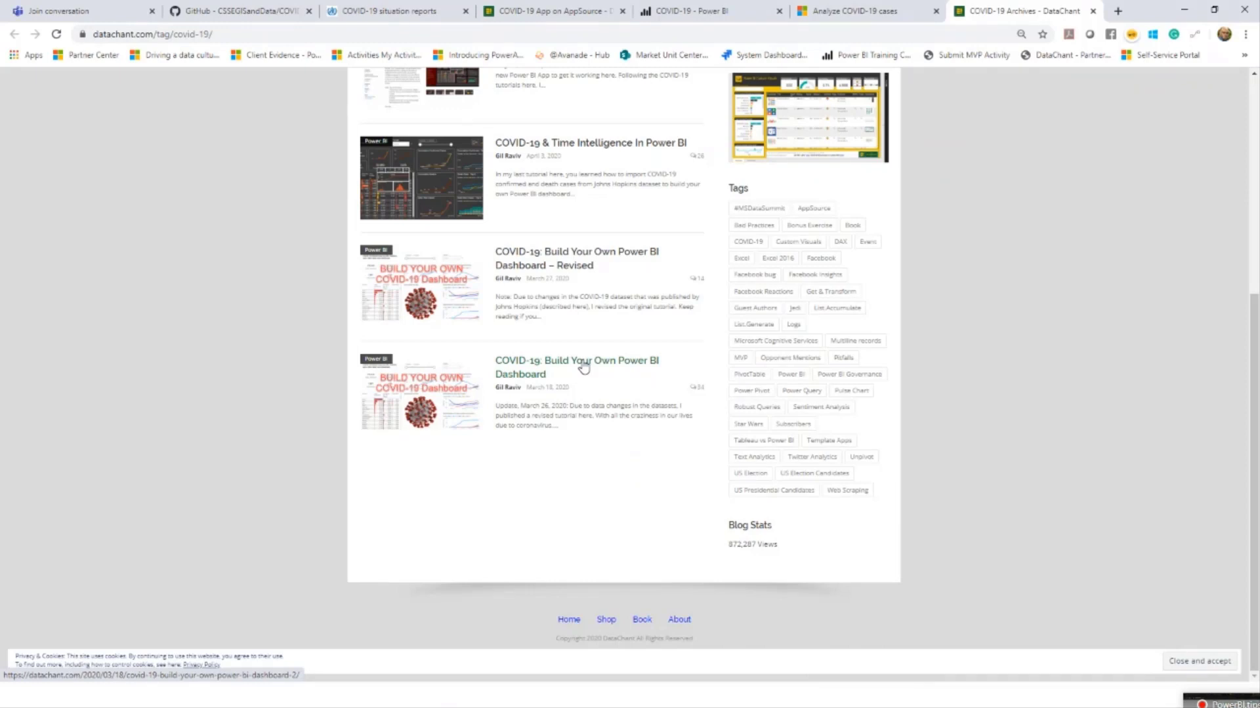
{"action": "scroll", "coordinate": [584, 367], "scroll_direction": "up", "scroll_amount": 2}
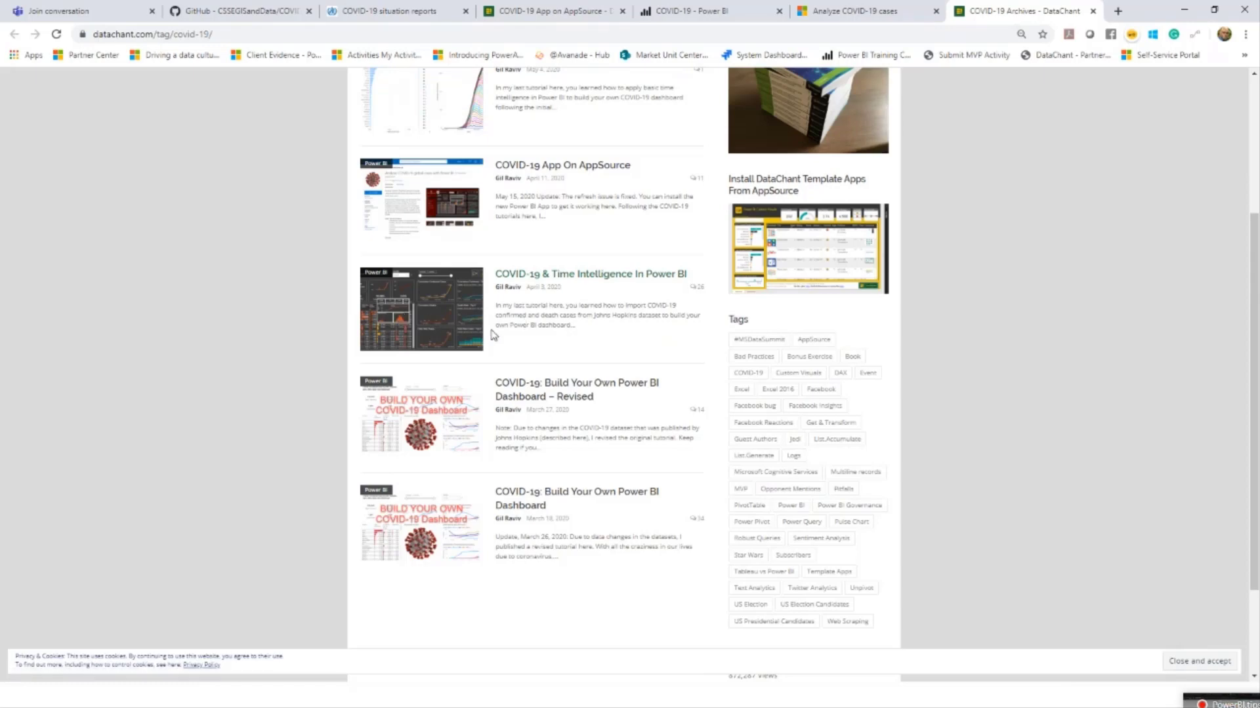
{"action": "scroll", "coordinate": [494, 335], "scroll_direction": "up", "scroll_amount": 1}
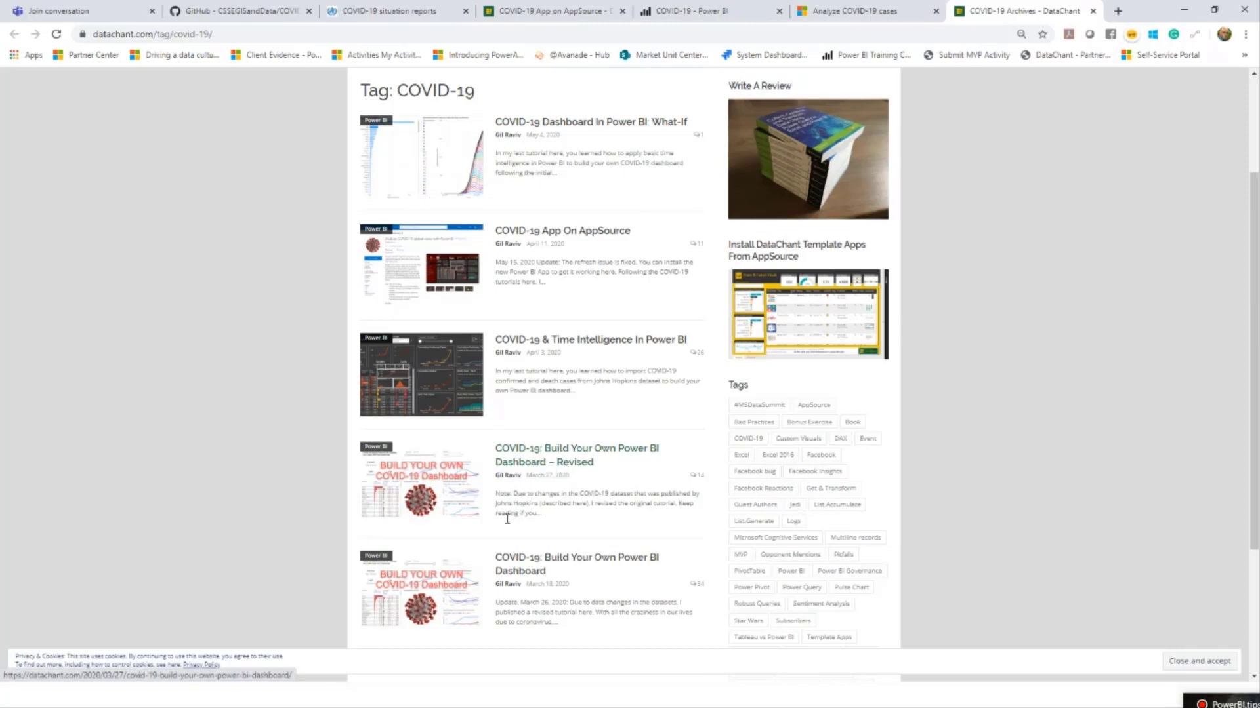
- Minimize the PowerPoint, browser and File Explorer windows to clear the desktop
{"action": "key", "text": "alt+Tab"}
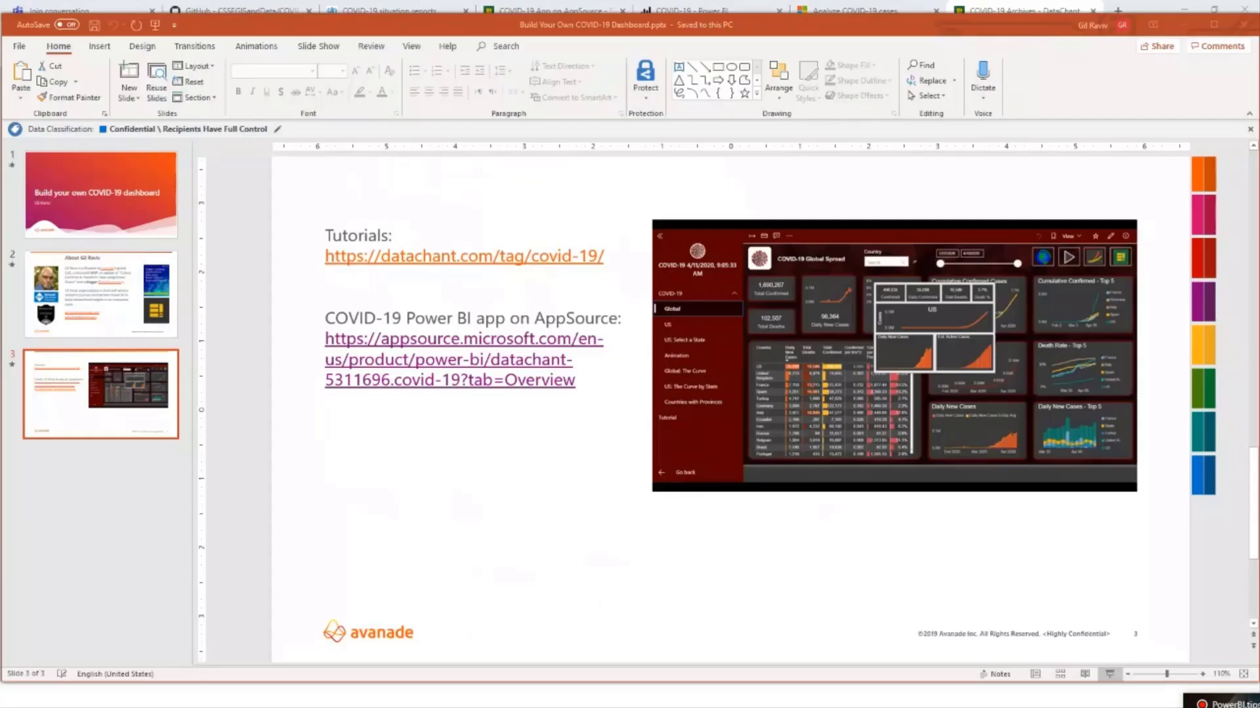
{"action": "left_click", "coordinate": [1183, 24]}
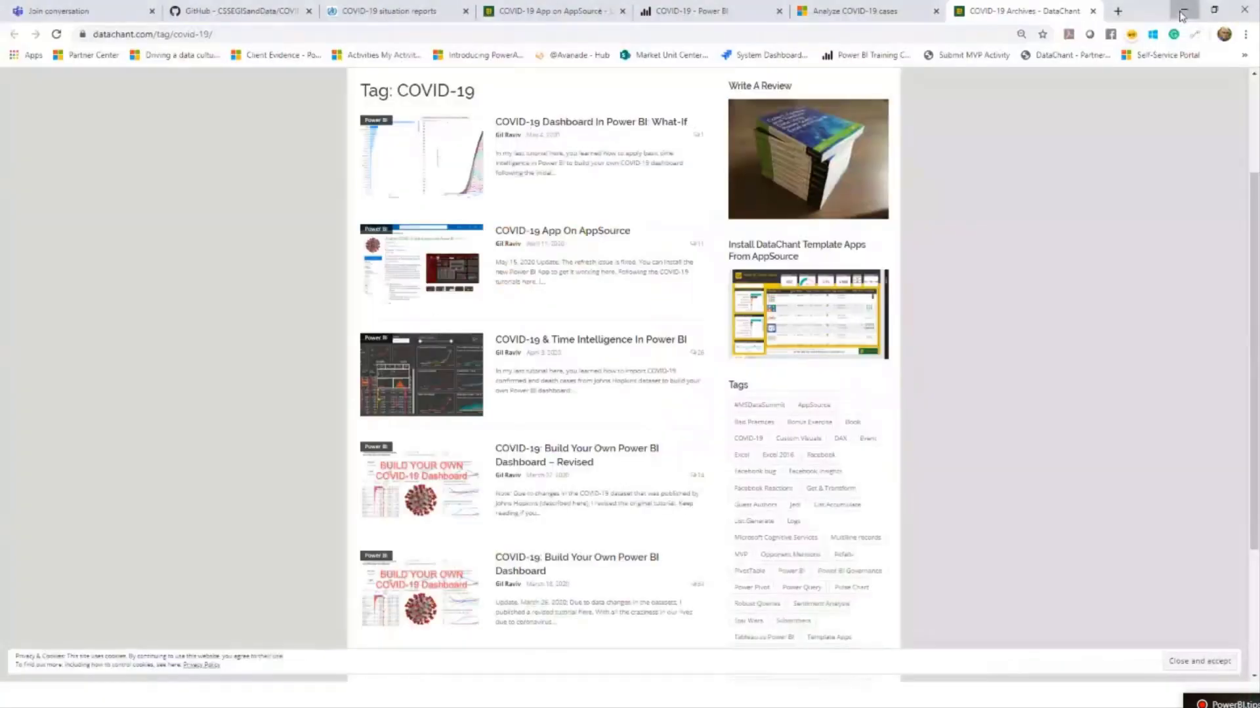
{"action": "left_click", "coordinate": [1183, 10]}
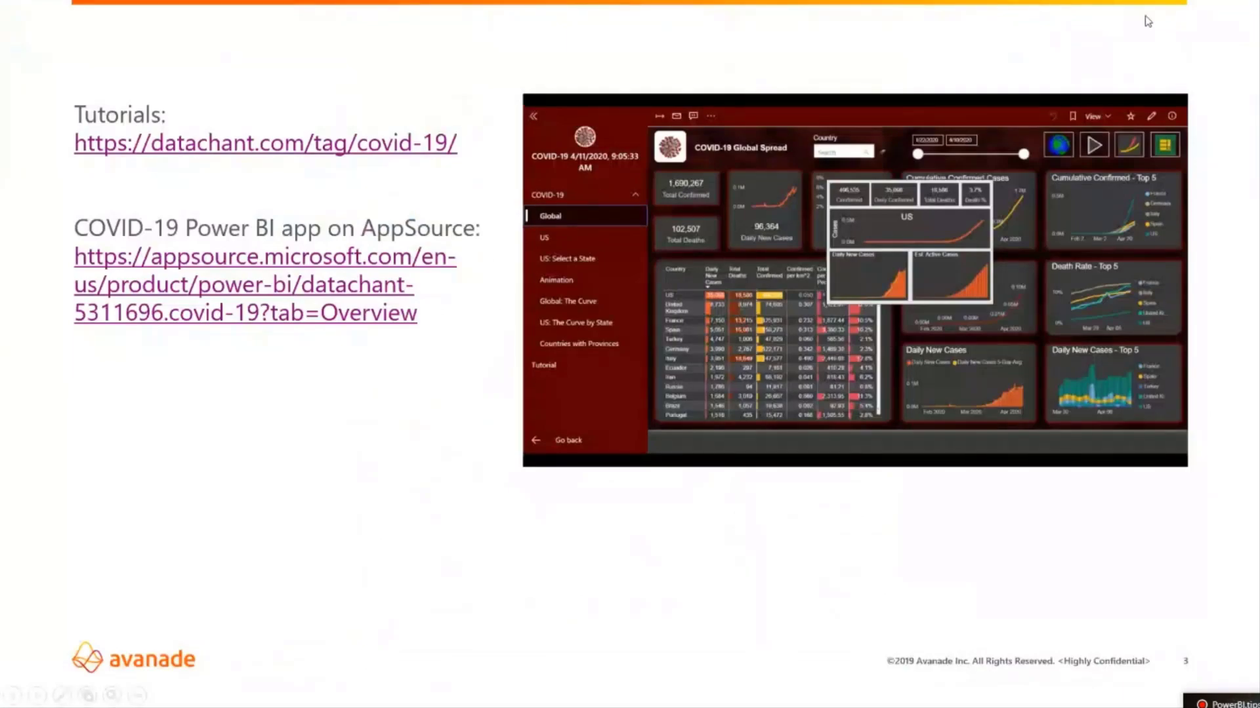
{"action": "key", "text": "alt+Tab"}
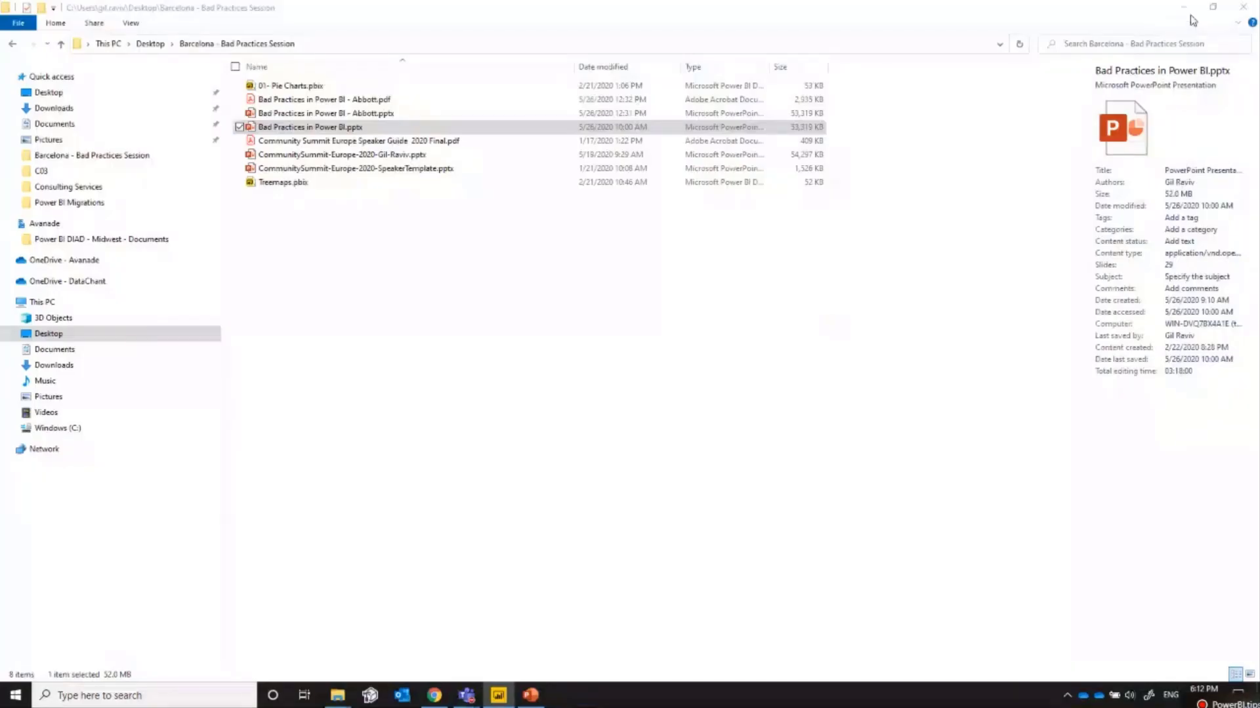
{"action": "left_click", "coordinate": [1185, 19]}
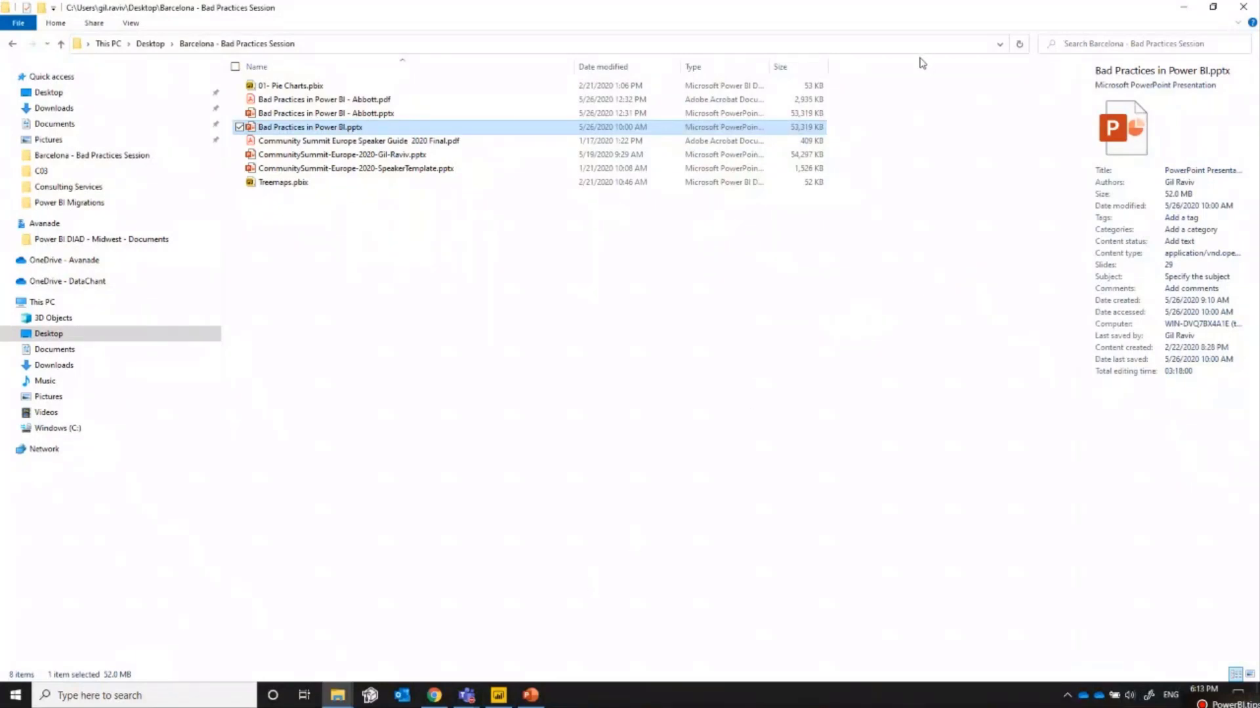
{"action": "left_click", "coordinate": [1183, 8]}
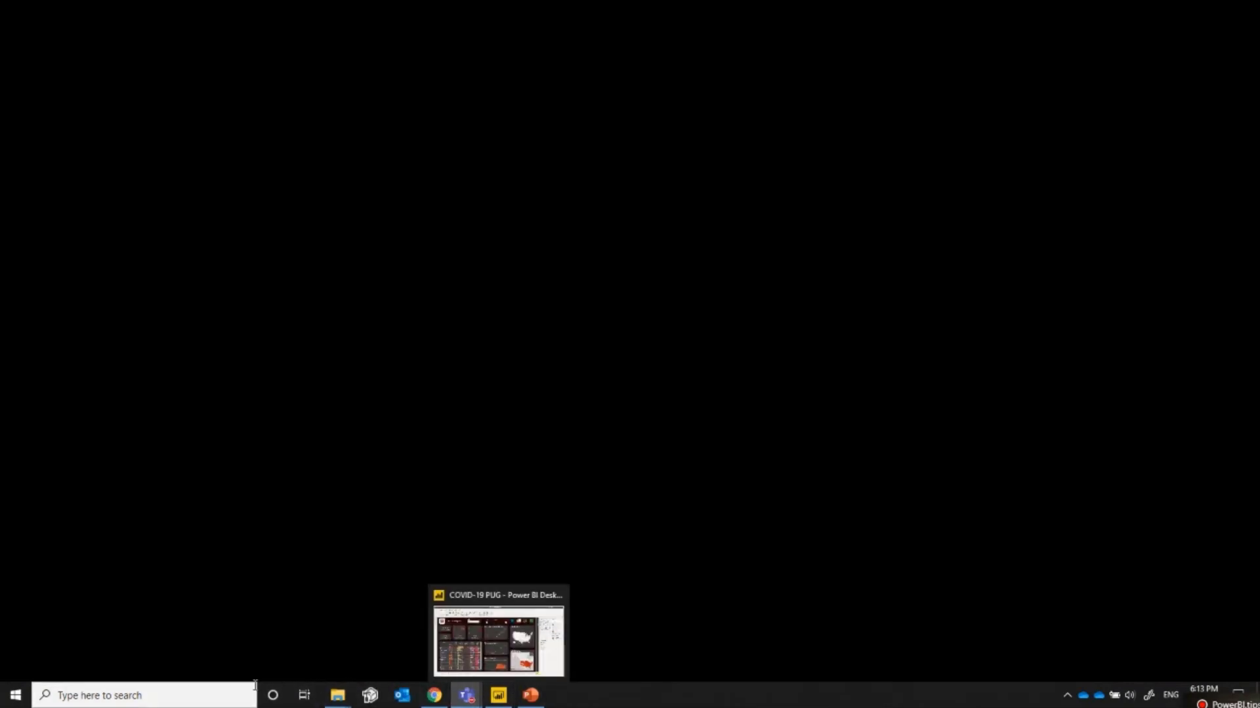
- Find Power BI Desktop with the Windows search and launch it
{"action": "left_click", "coordinate": [207, 688]}
{"action": "type", "text": "powe"}
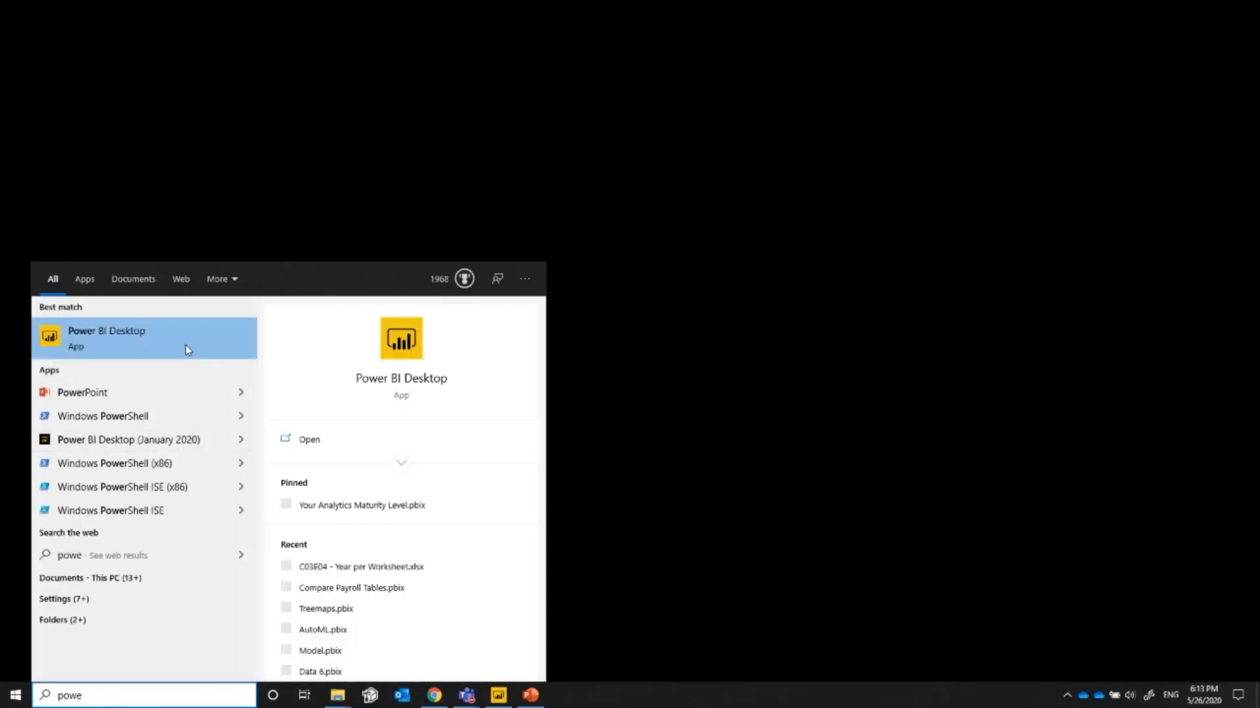
{"action": "left_click", "coordinate": [188, 350]}
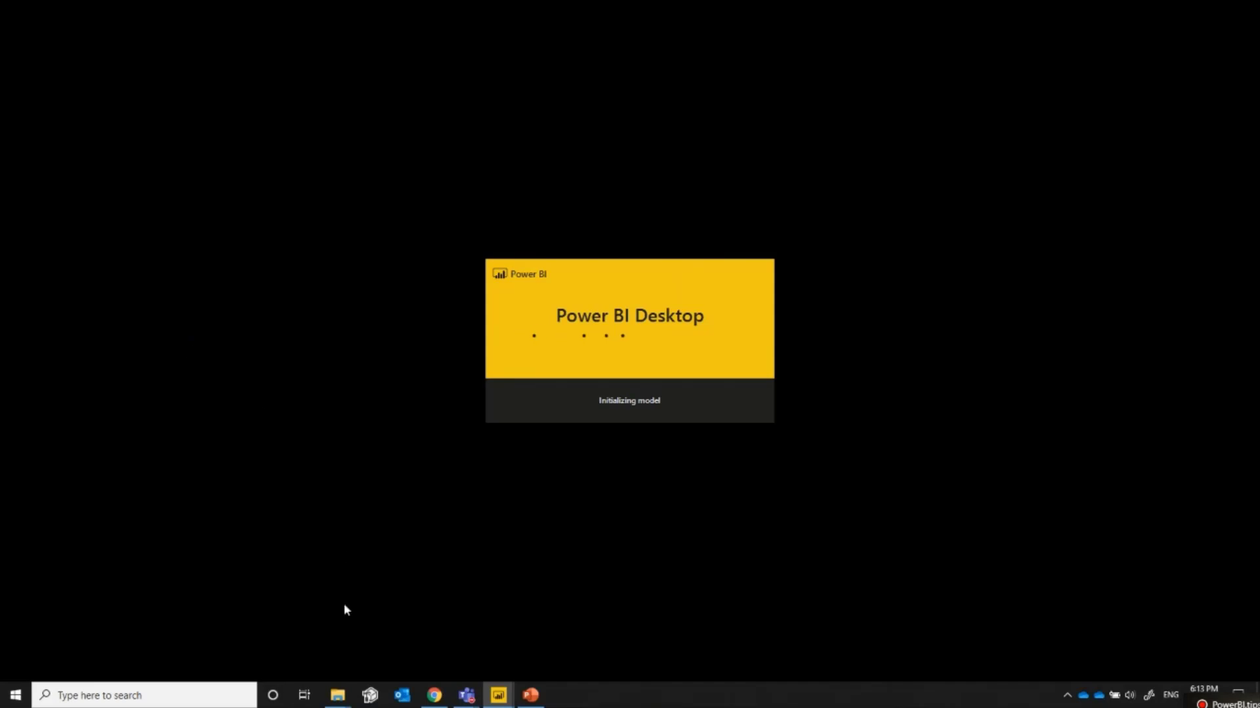
- Switch to Chrome, show the CSSEGISandData/COVID-19 GitHub repository and select its web address
{"action": "left_click", "coordinate": [435, 695]}
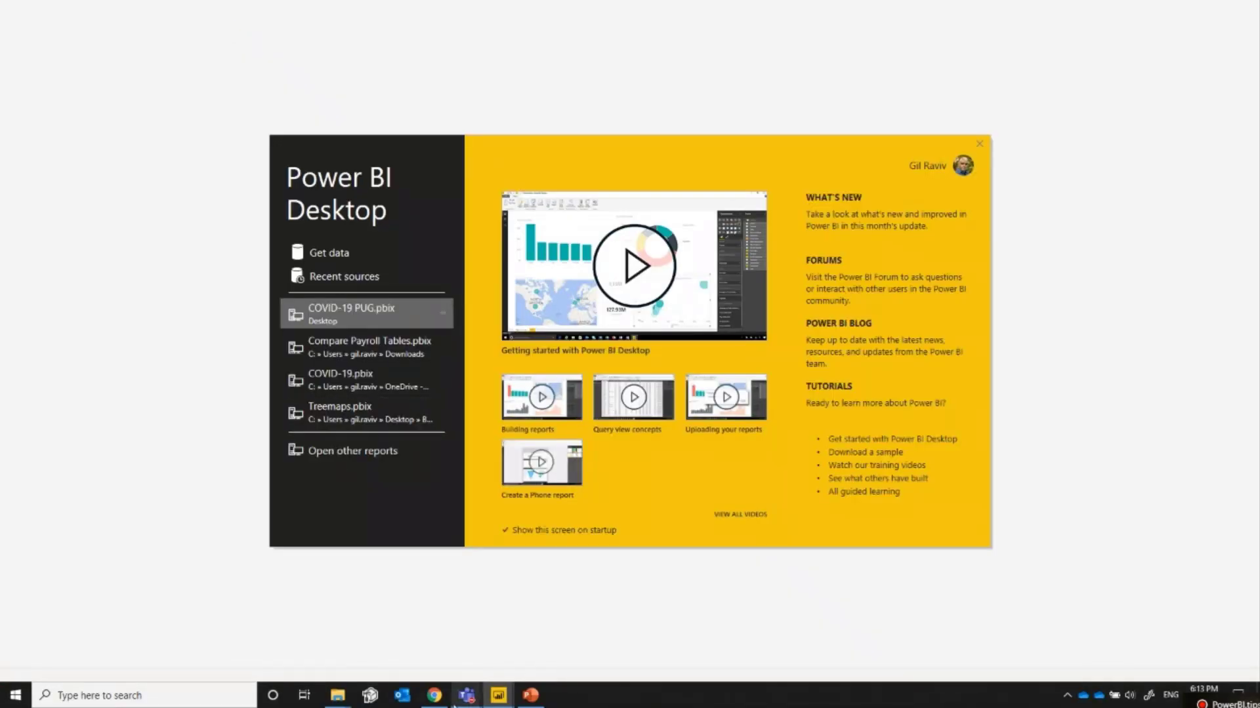
{"action": "left_click", "coordinate": [435, 697]}
{"action": "left_click", "coordinate": [215, 12]}
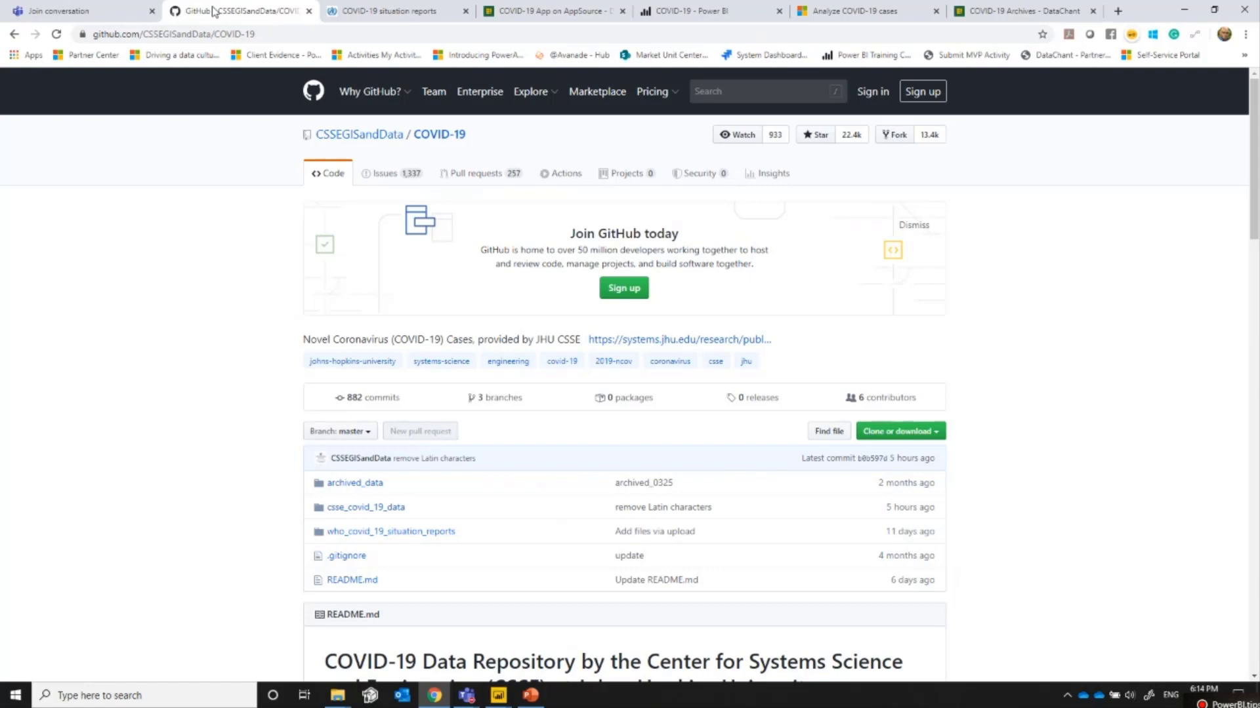
{"action": "left_click", "coordinate": [206, 36]}
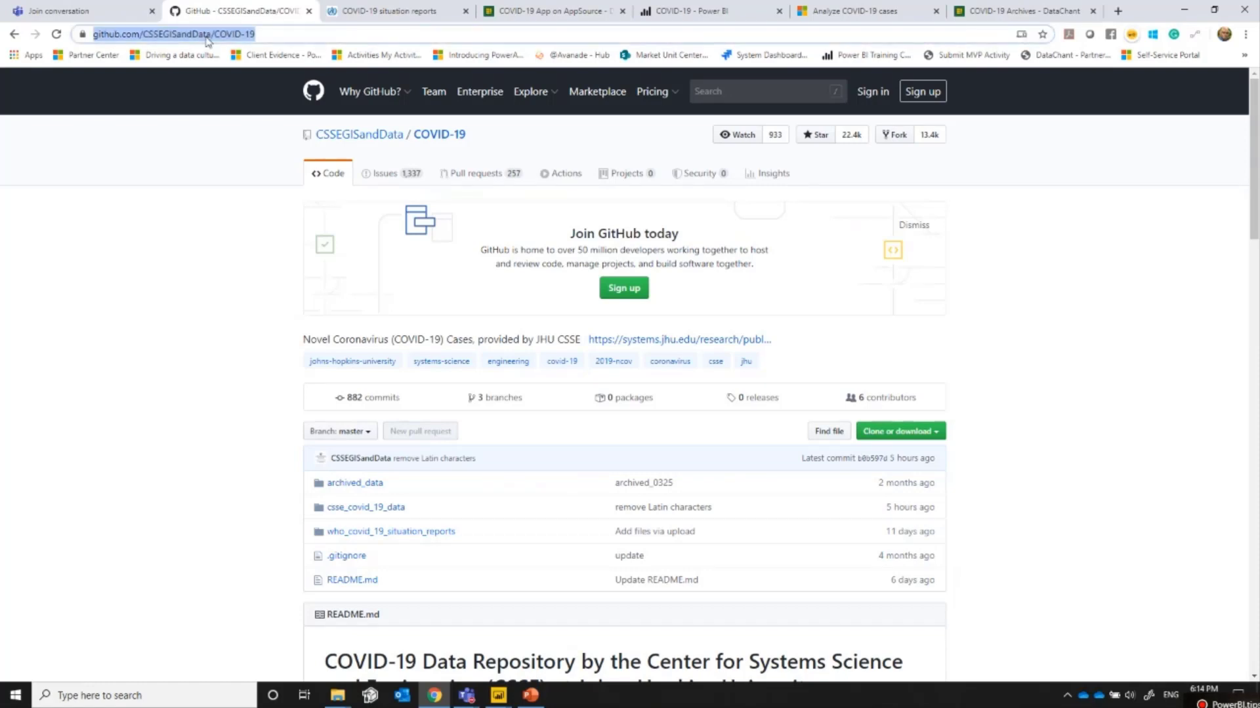
- Search the web for "covid 19 dashboard" in a new tab, view the Johns Hopkins map with its source notes, and return to the results
{"action": "left_click", "coordinate": [1118, 12]}
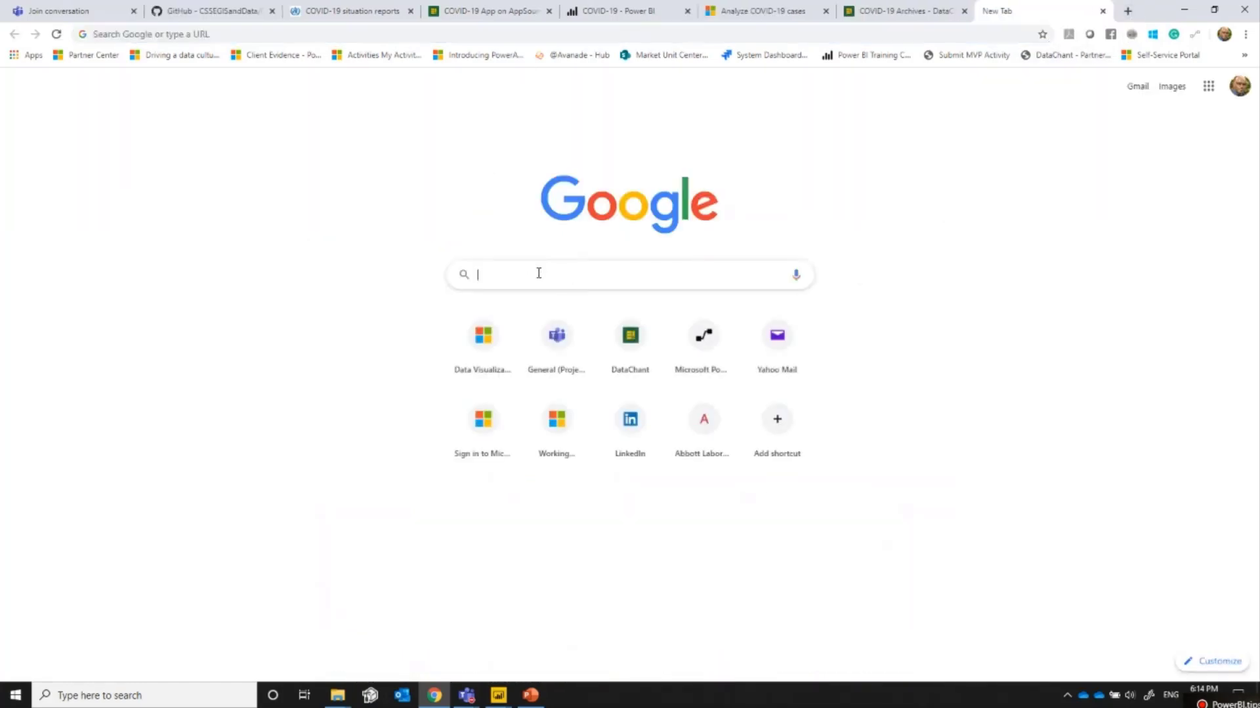
{"action": "type", "text": "covid 19 dashboard"}
{"action": "key", "text": "Return"}
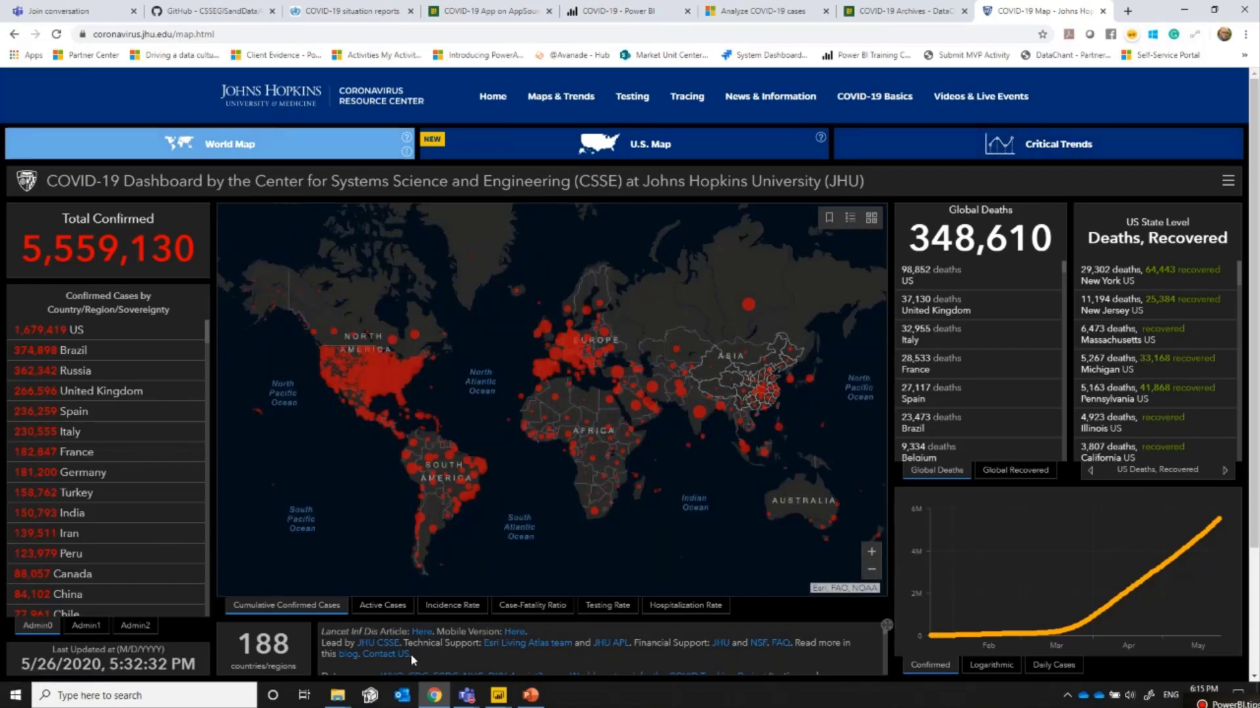
{"action": "scroll", "coordinate": [466, 656], "scroll_direction": "down", "scroll_amount": 3}
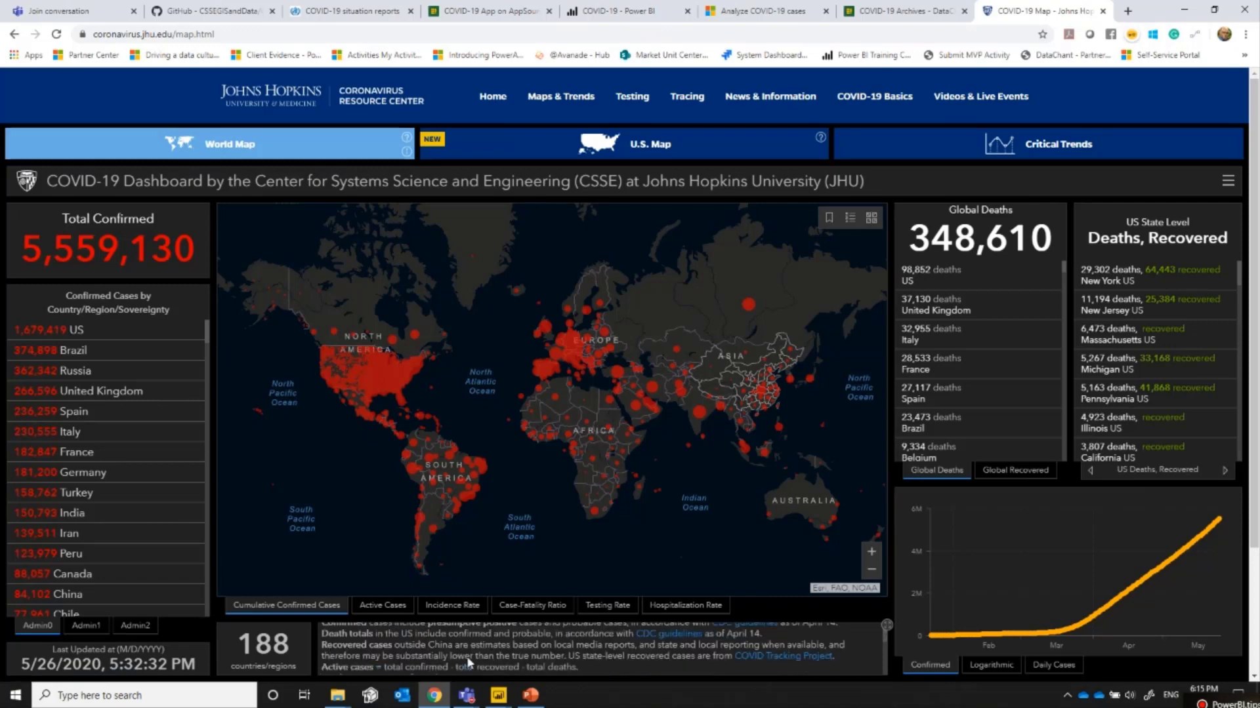
{"action": "scroll", "coordinate": [466, 656], "scroll_direction": "up", "scroll_amount": 3}
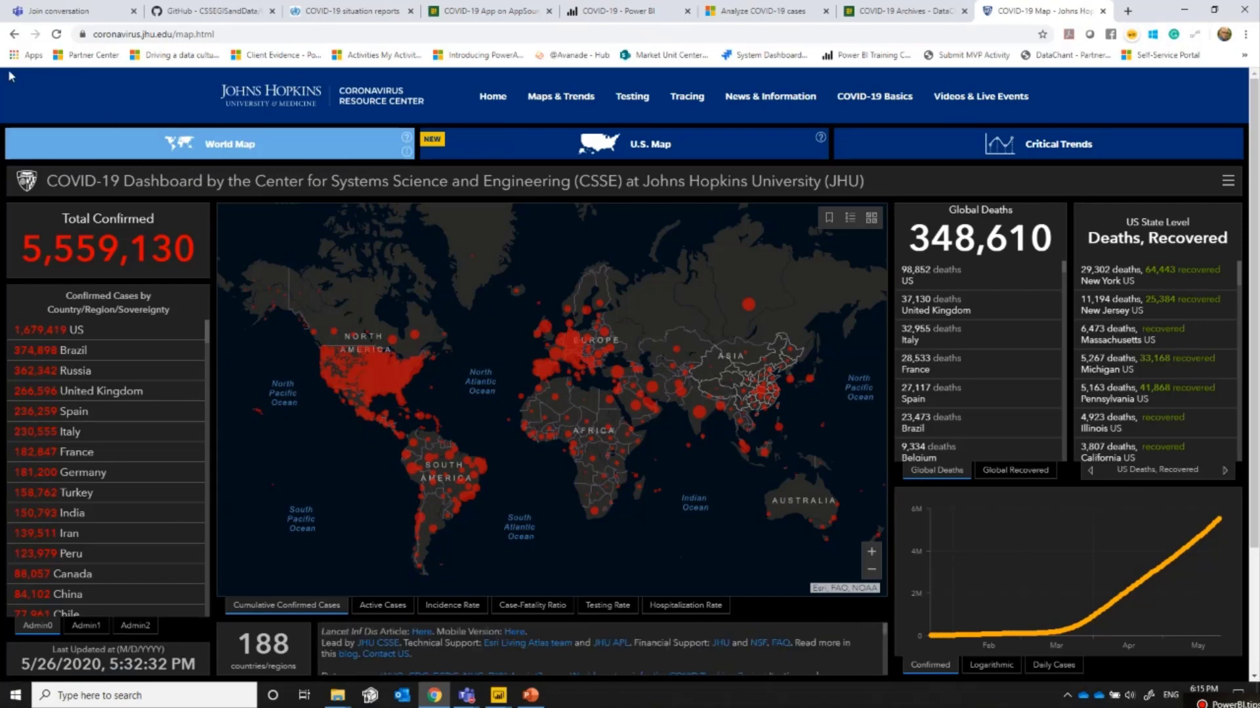
{"action": "left_click", "coordinate": [12, 34]}
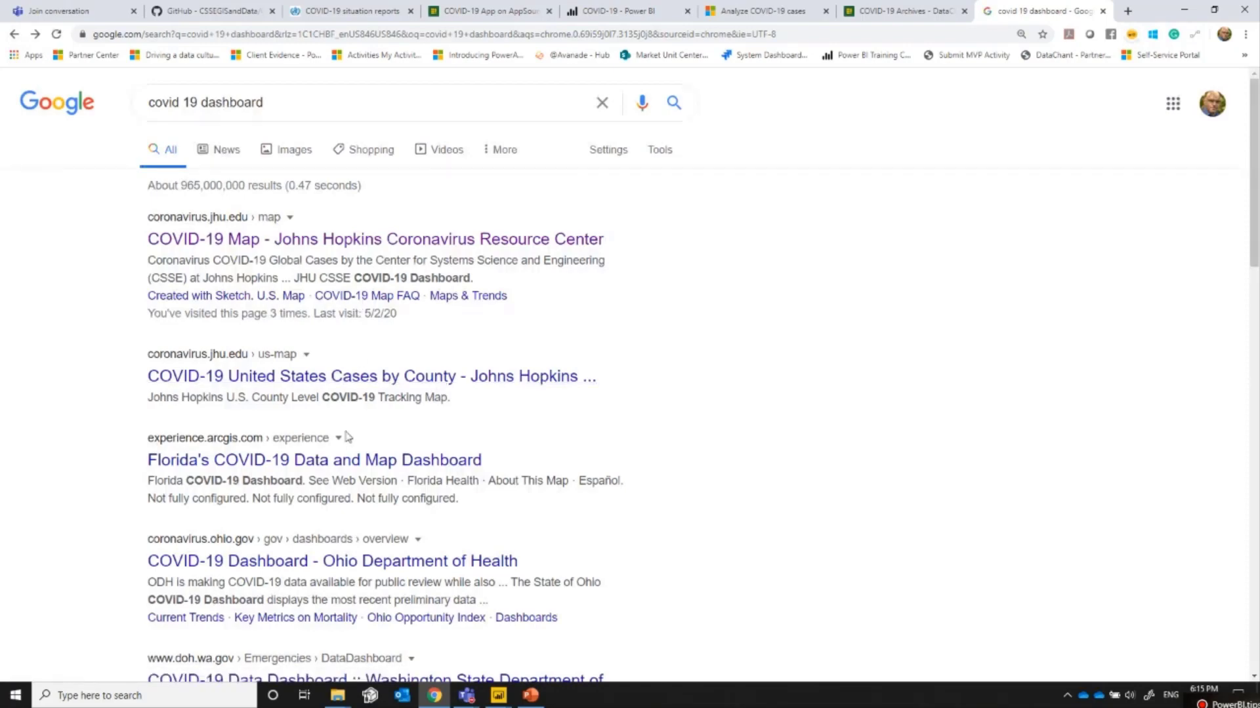
{"action": "left_click", "coordinate": [296, 36]}
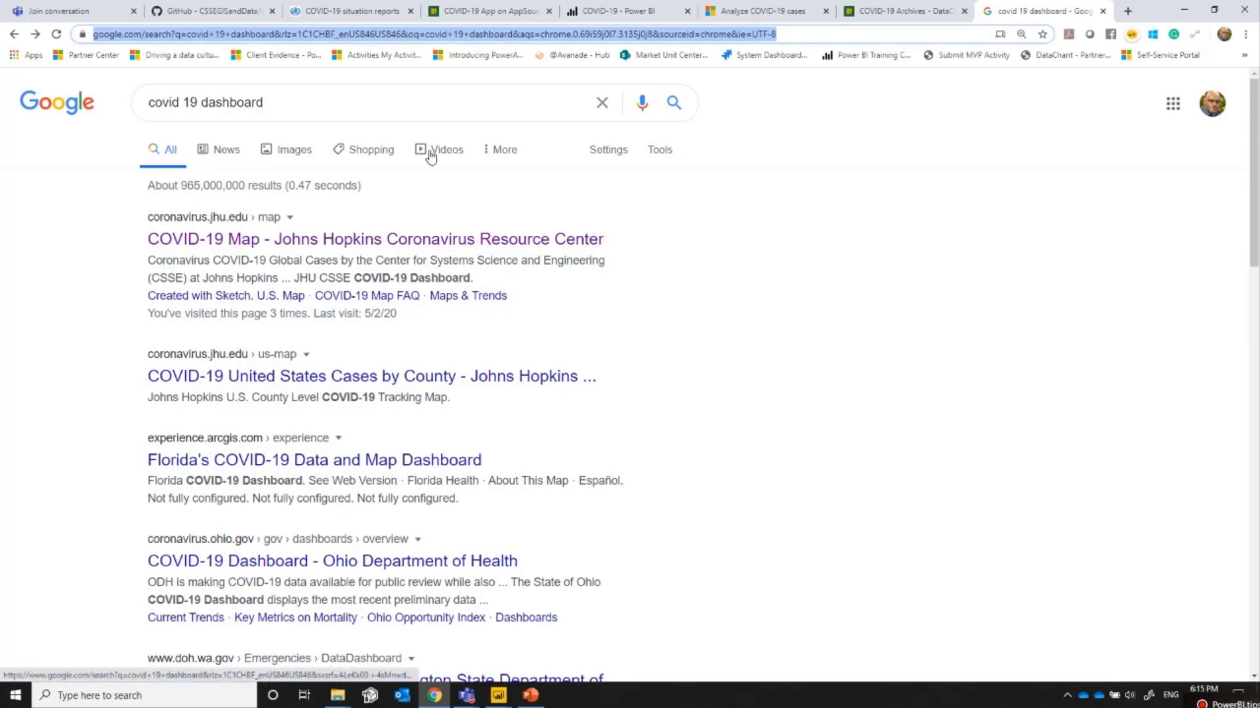
- Show the published COVID-19 Power BI report and go back from the Wisconsin detail to the US spread page
{"action": "left_click", "coordinate": [858, 20]}
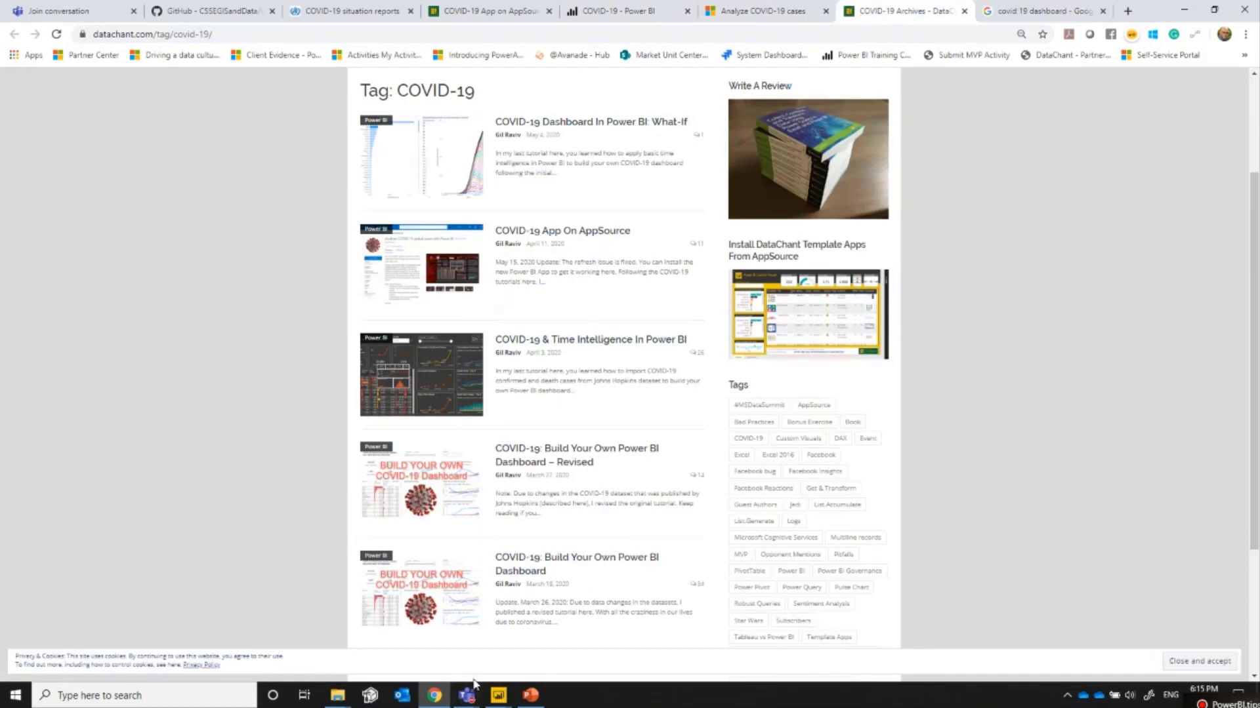
{"action": "left_click", "coordinate": [59, 11]}
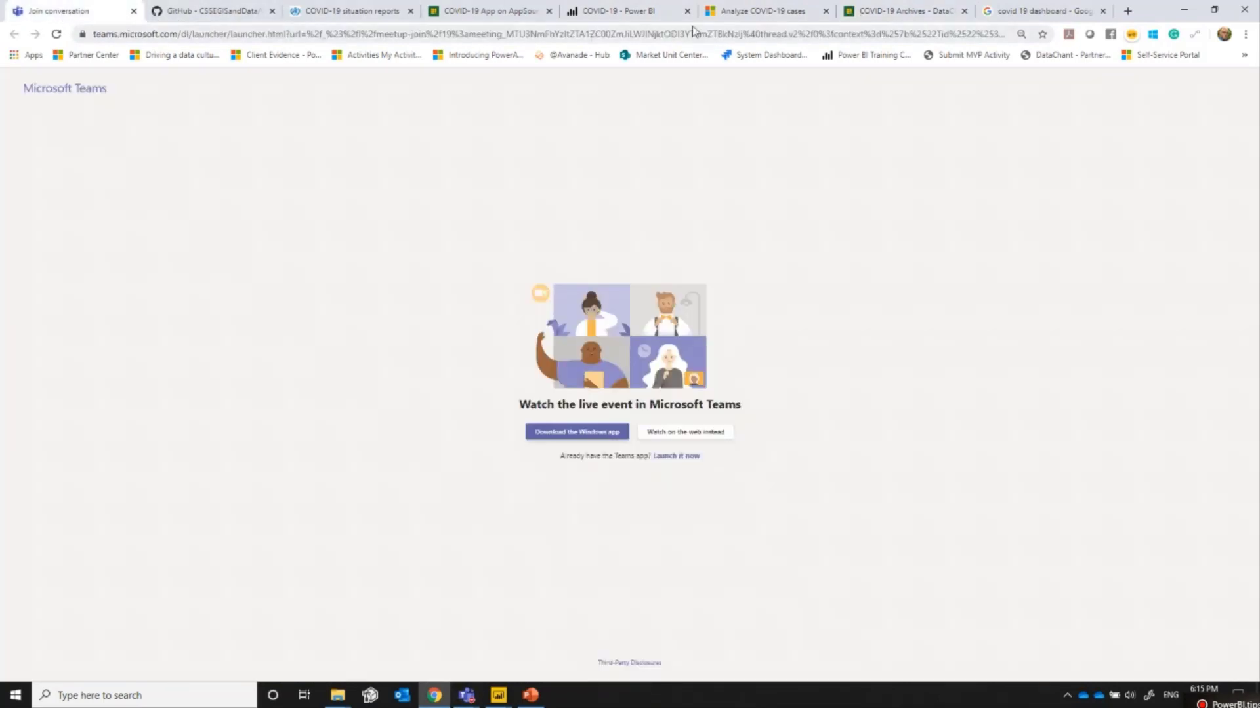
{"action": "left_click", "coordinate": [640, 11]}
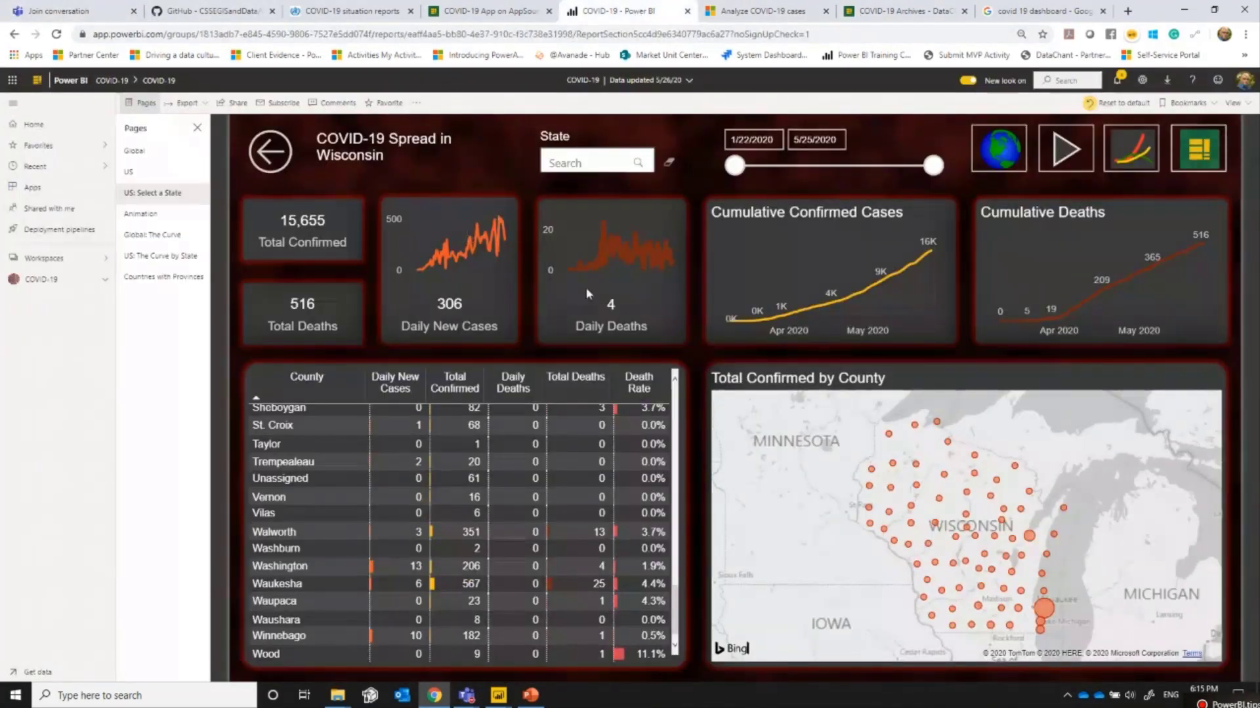
{"action": "left_click", "coordinate": [272, 163]}
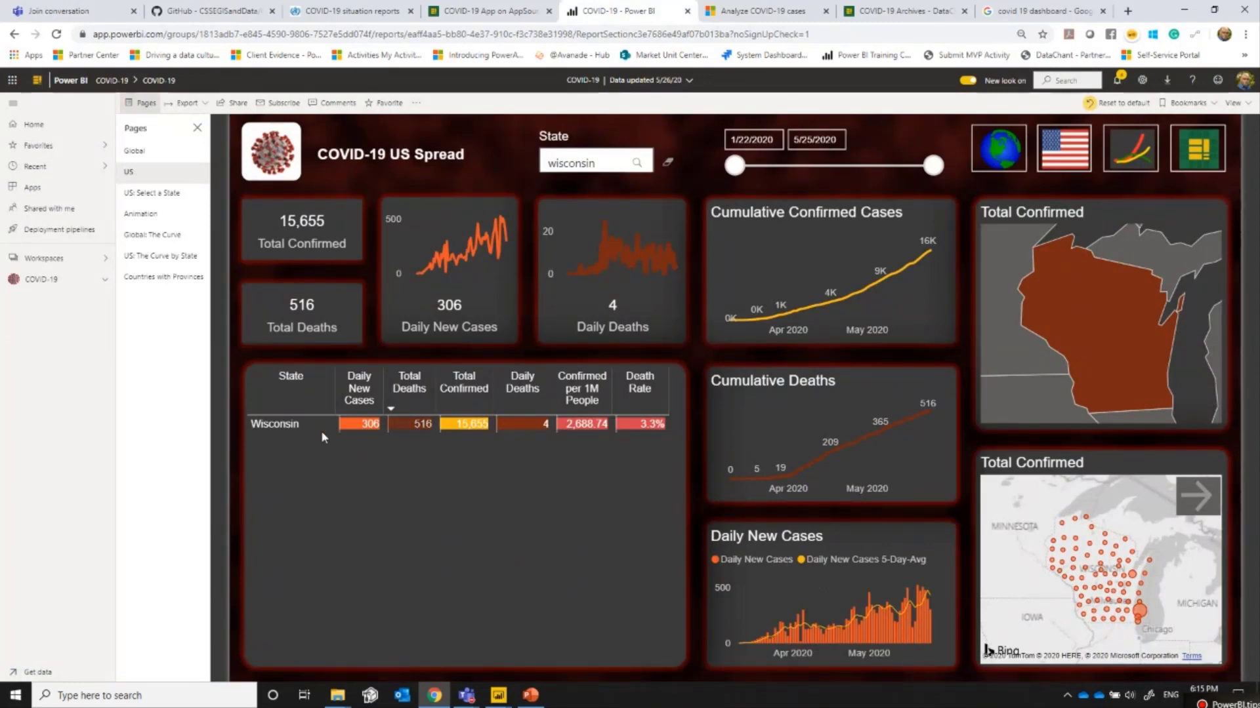
{"action": "mouse_move", "coordinate": [272, 149]}
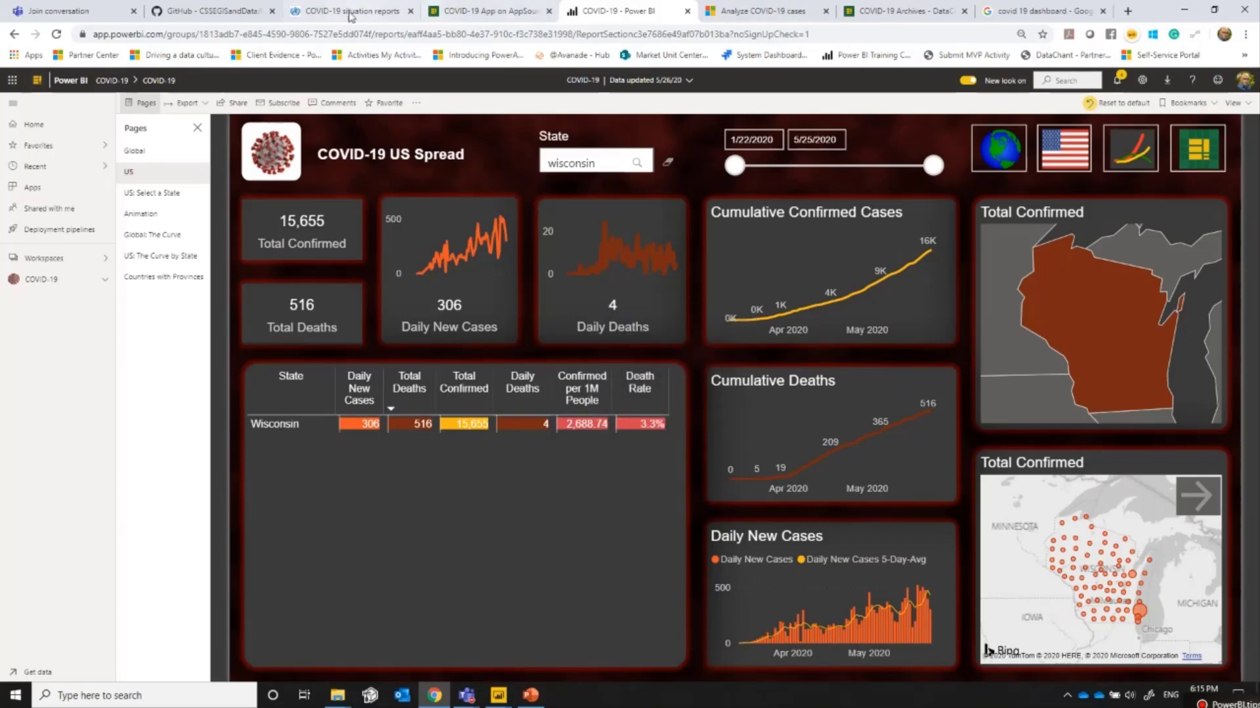
- Return to the COVID-19 GitHub repository and open the csse_covid_19_time_series folder inside csse_covid_19_data
{"action": "left_click", "coordinate": [210, 11]}
{"action": "mouse_move", "coordinate": [370, 91]}
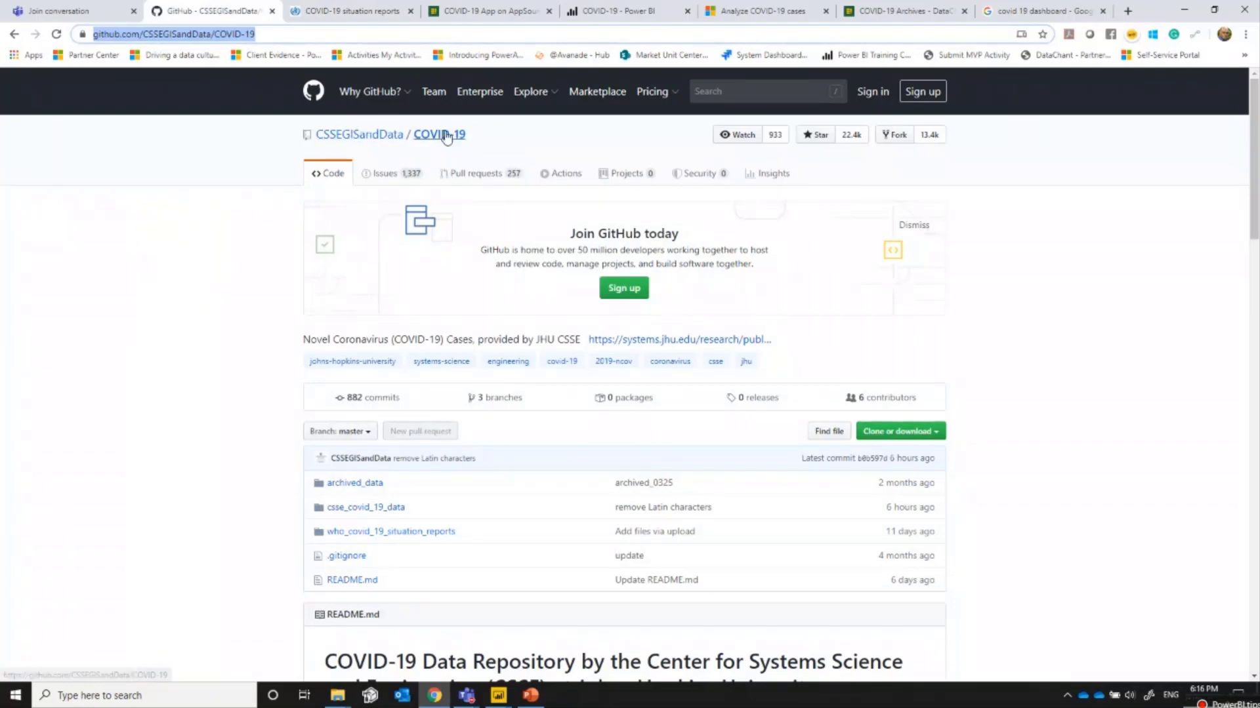
{"action": "scroll", "coordinate": [190, 428], "scroll_direction": "down", "scroll_amount": 3}
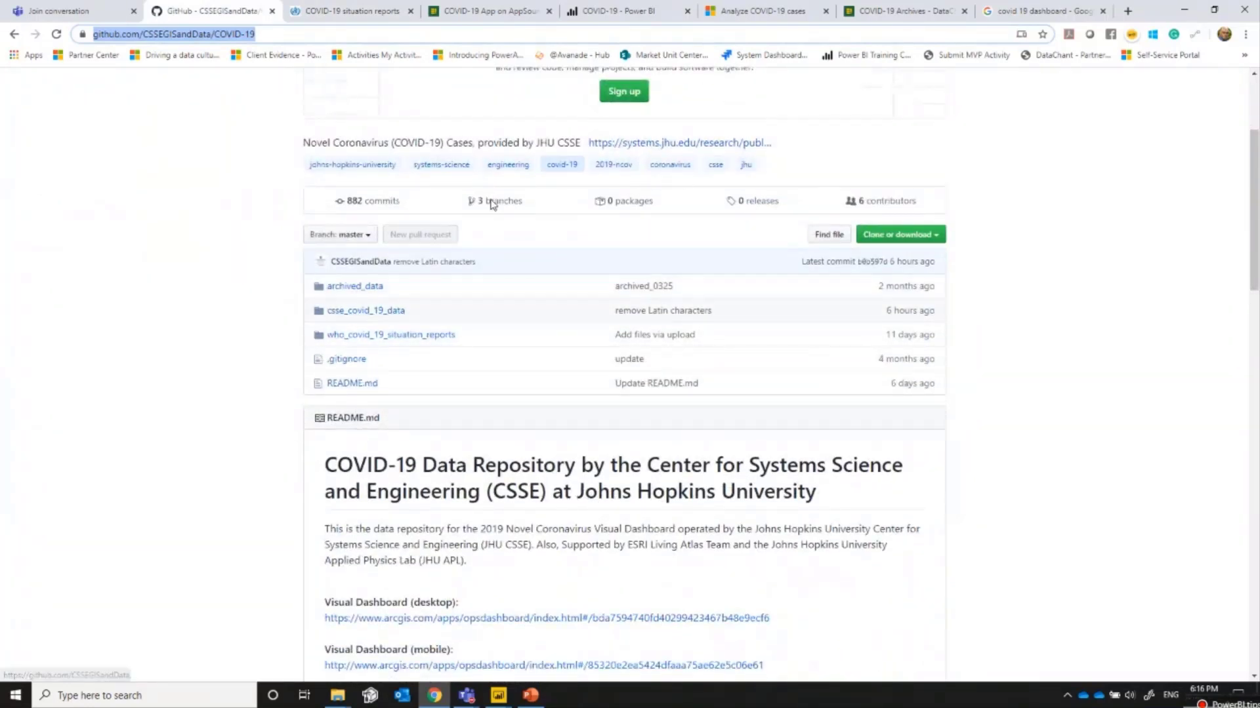
{"action": "scroll", "coordinate": [379, 204], "scroll_direction": "up", "scroll_amount": 3}
{"action": "scroll", "coordinate": [368, 483], "scroll_direction": "down", "scroll_amount": 1}
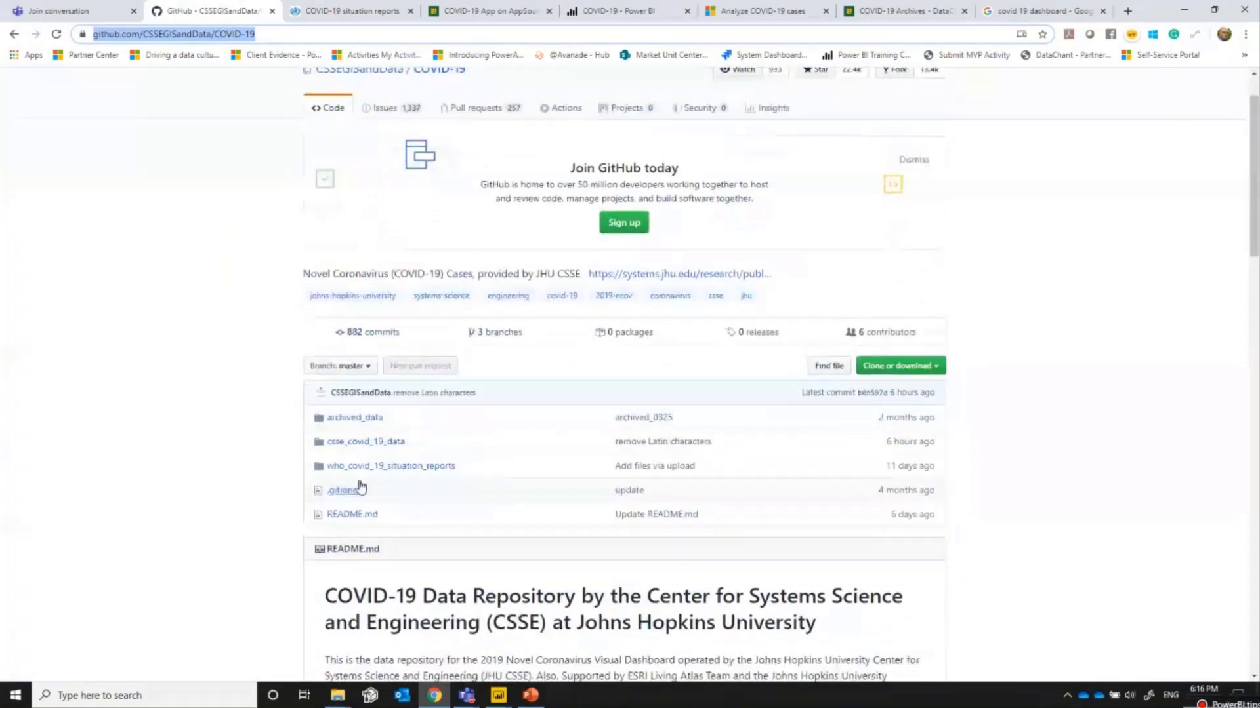
{"action": "left_click", "coordinate": [371, 445]}
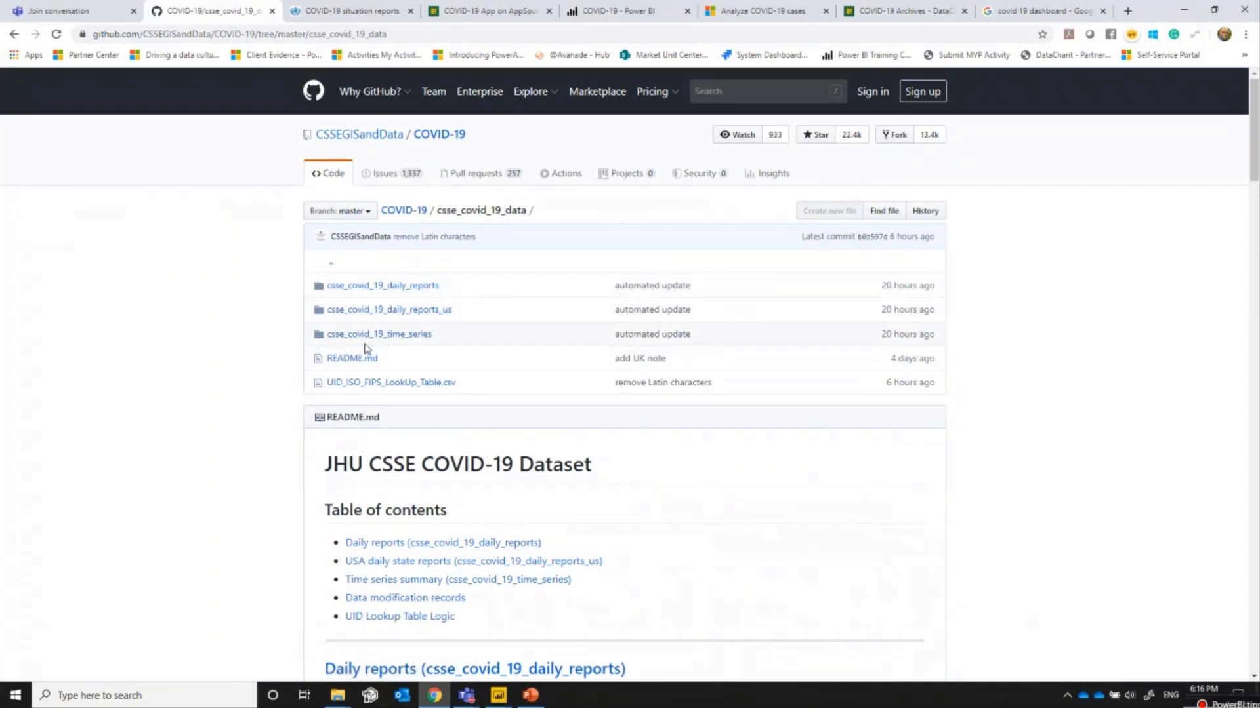
{"action": "left_click", "coordinate": [407, 336]}
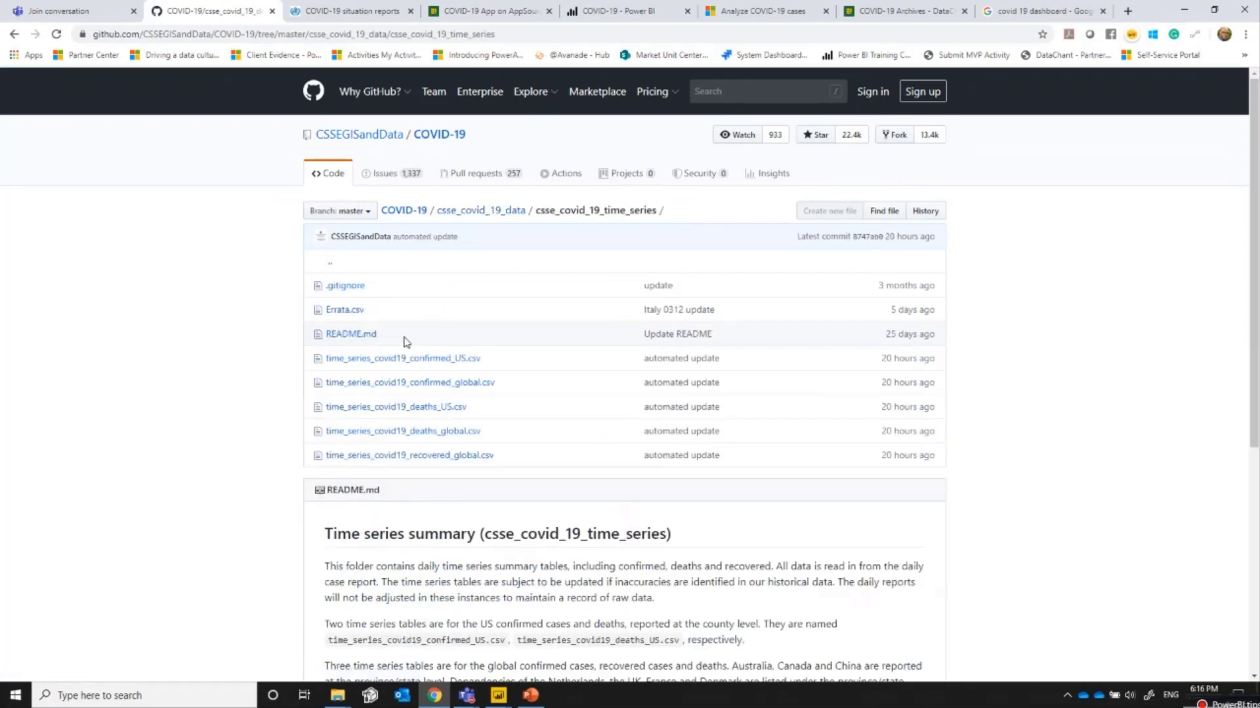
{"action": "scroll", "coordinate": [405, 341], "scroll_direction": "down", "scroll_amount": 1}
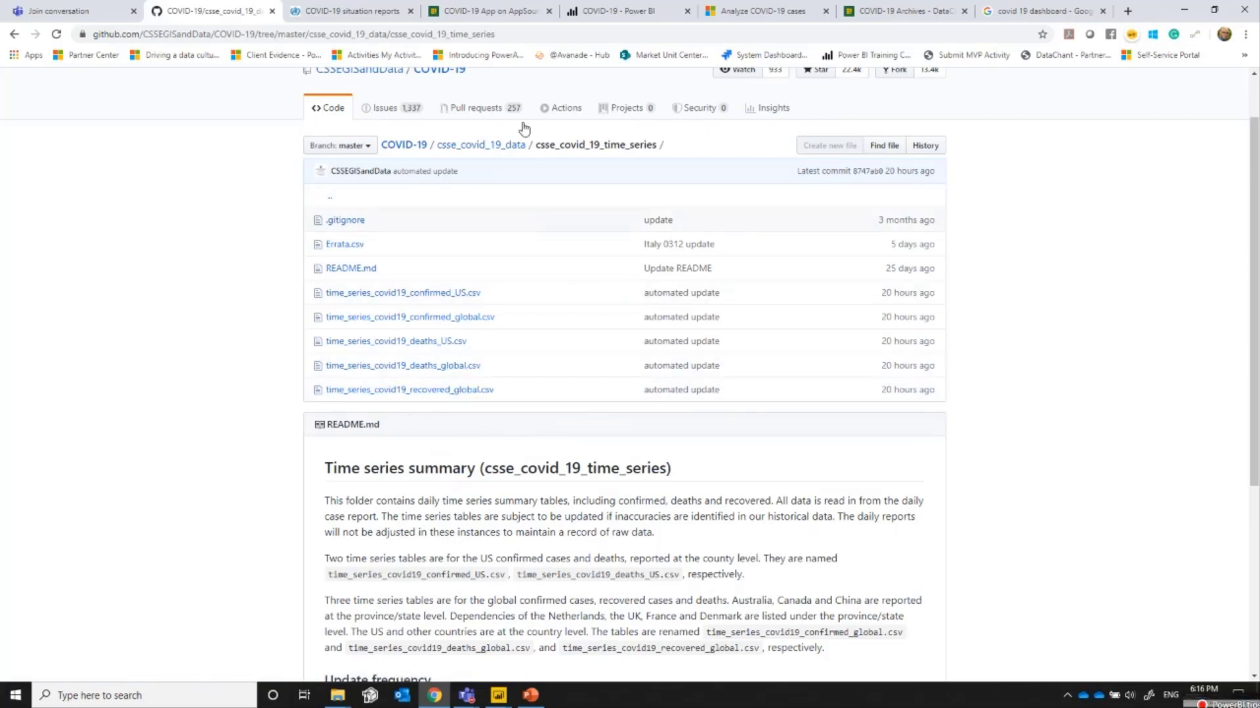
- Open the DataChant blog's home page and look over its list of COVID-19 Power BI tutorials
{"action": "left_click", "coordinate": [487, 11]}
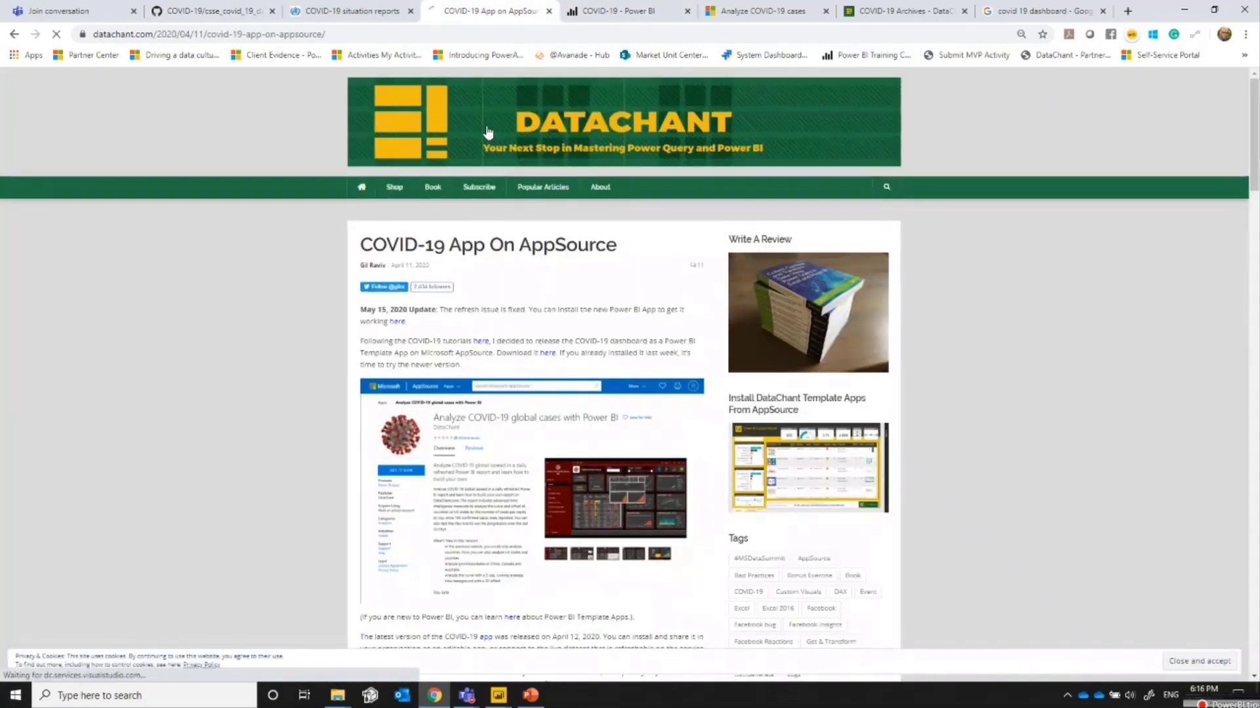
{"action": "left_click", "coordinate": [531, 131]}
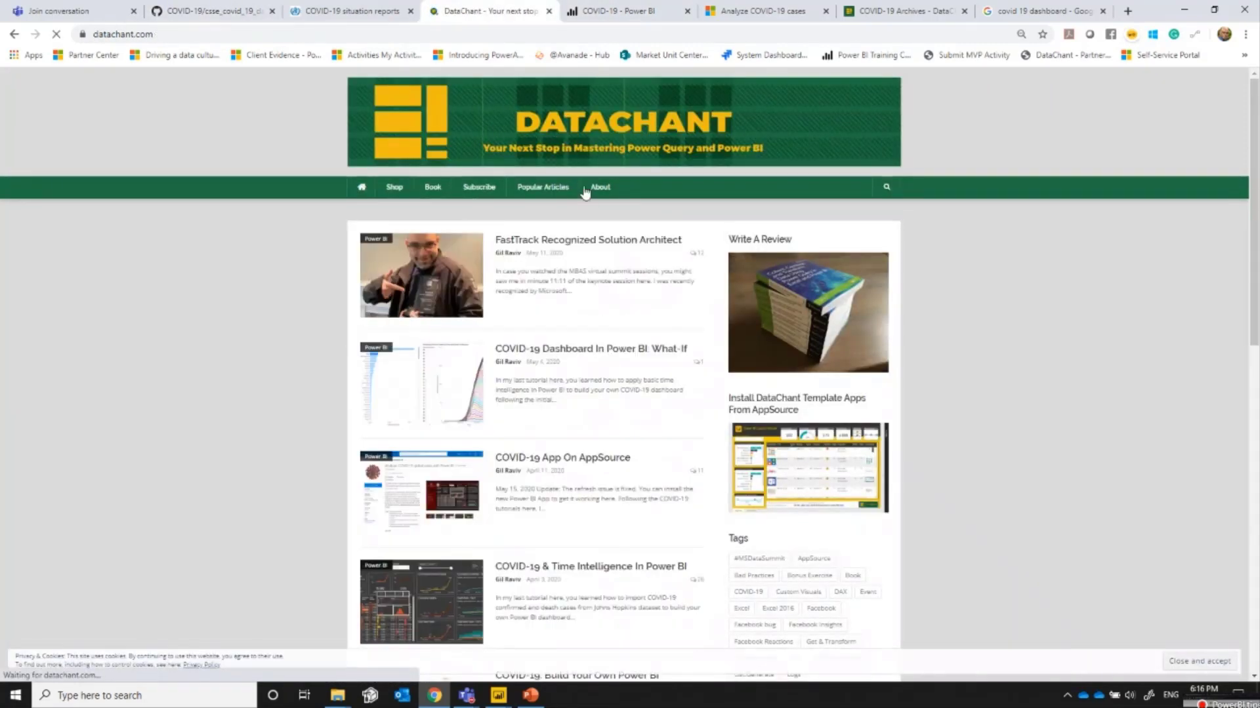
{"action": "scroll", "coordinate": [554, 344], "scroll_direction": "down", "scroll_amount": 2}
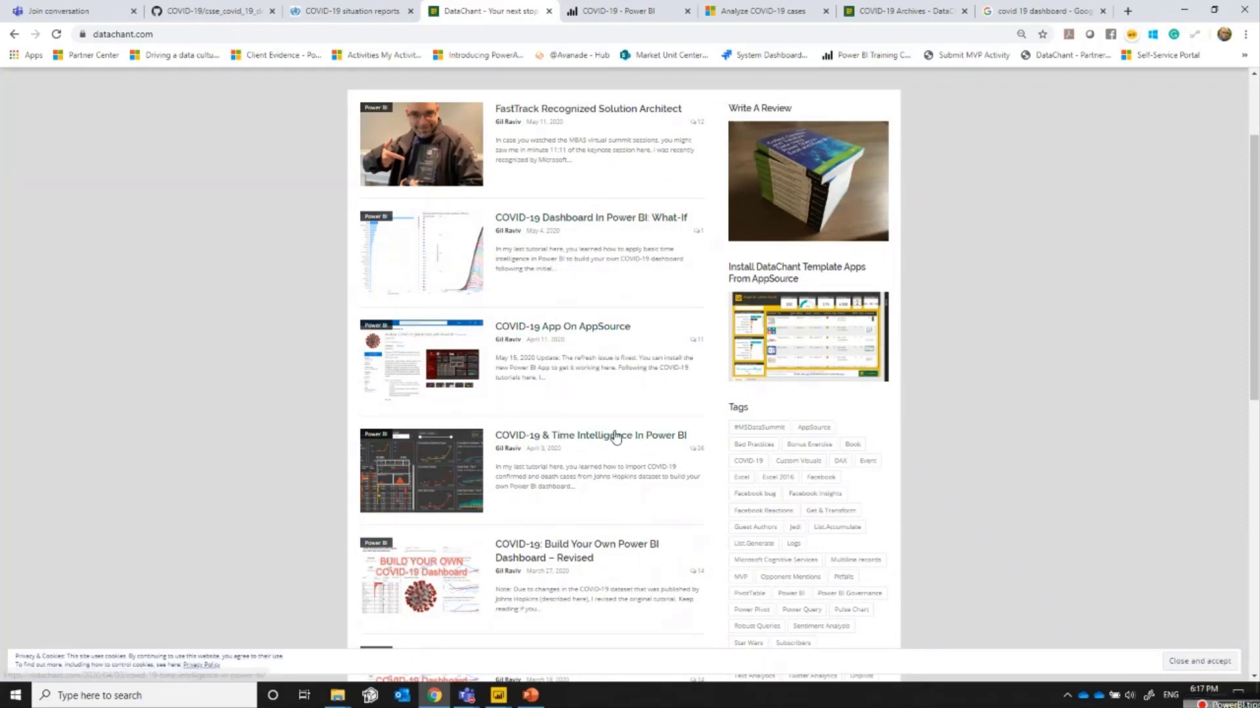
{"action": "scroll", "coordinate": [612, 436], "scroll_direction": "down", "scroll_amount": 1}
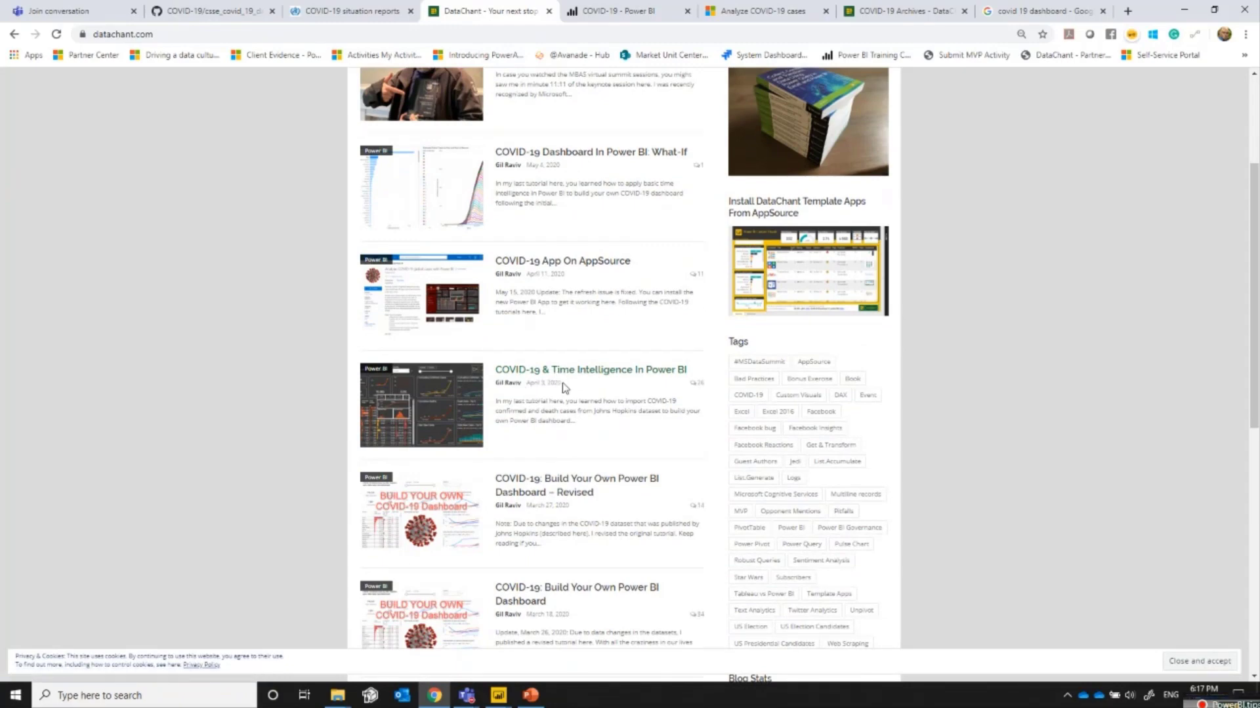
{"action": "scroll", "coordinate": [564, 388], "scroll_direction": "up", "scroll_amount": 1}
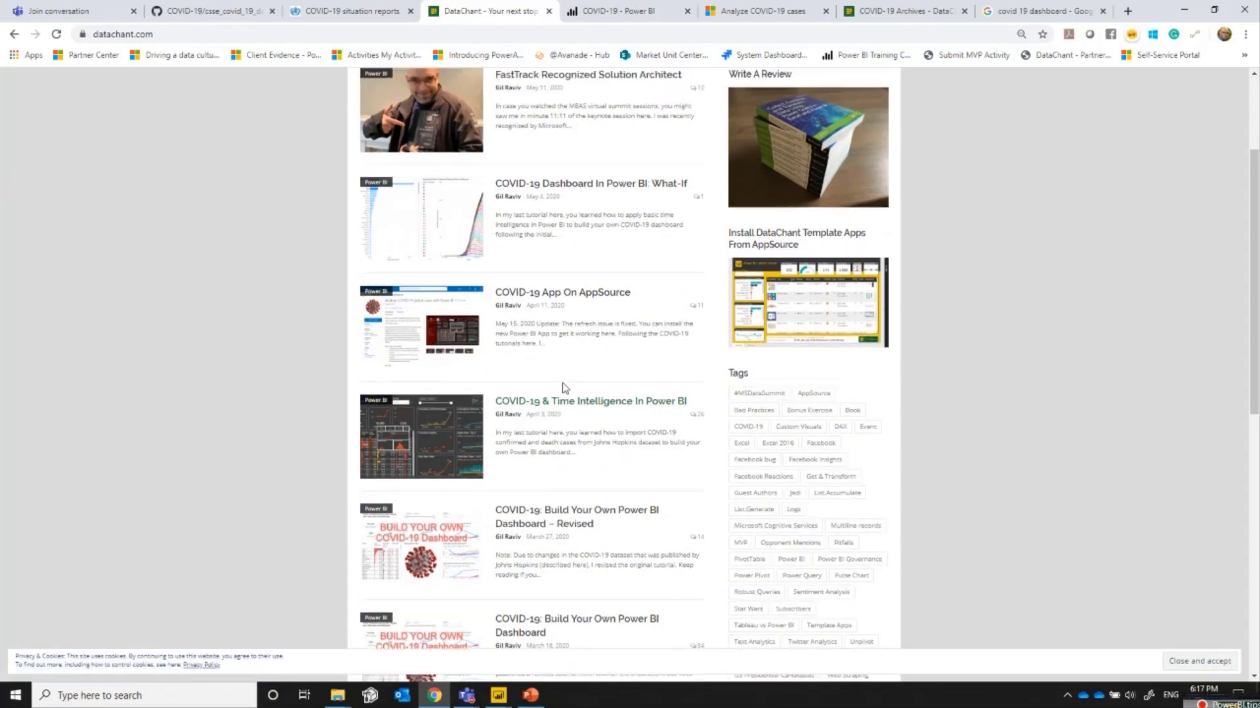
{"action": "scroll", "coordinate": [564, 388], "scroll_direction": "down", "scroll_amount": 1}
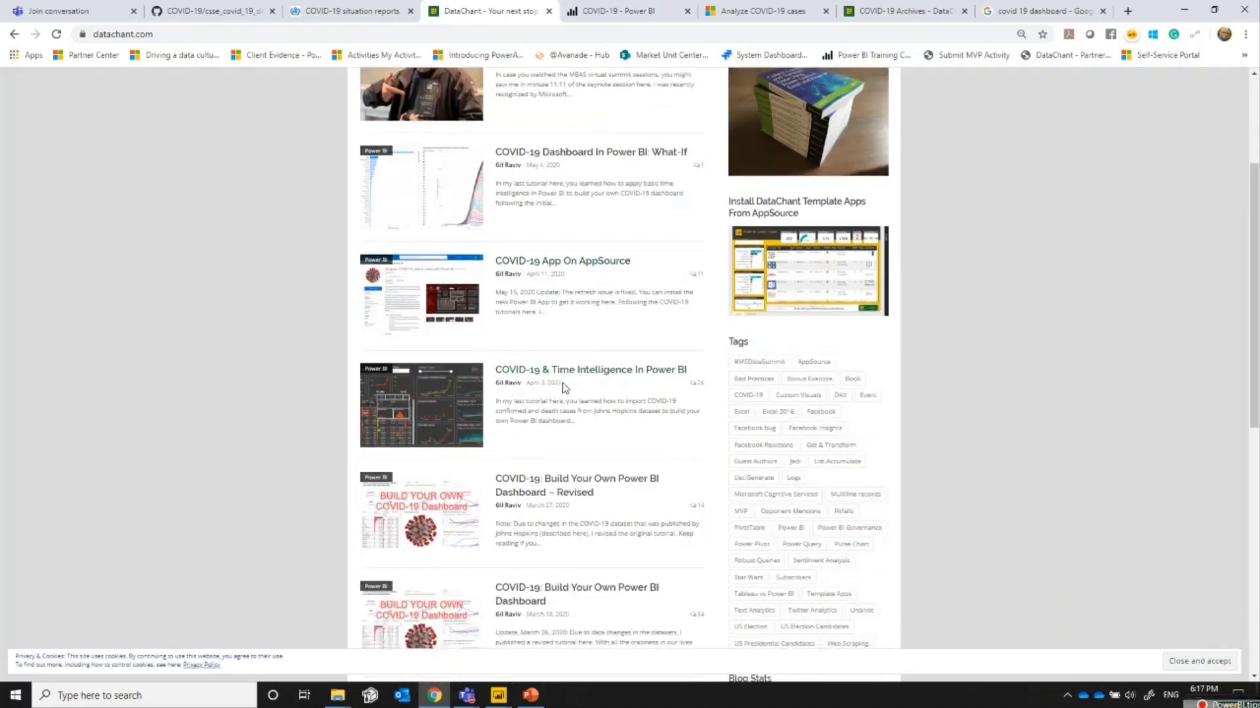
- Glance at the published COVID-19 US spread report and return to the time series folder on GitHub
{"action": "left_click", "coordinate": [619, 14]}
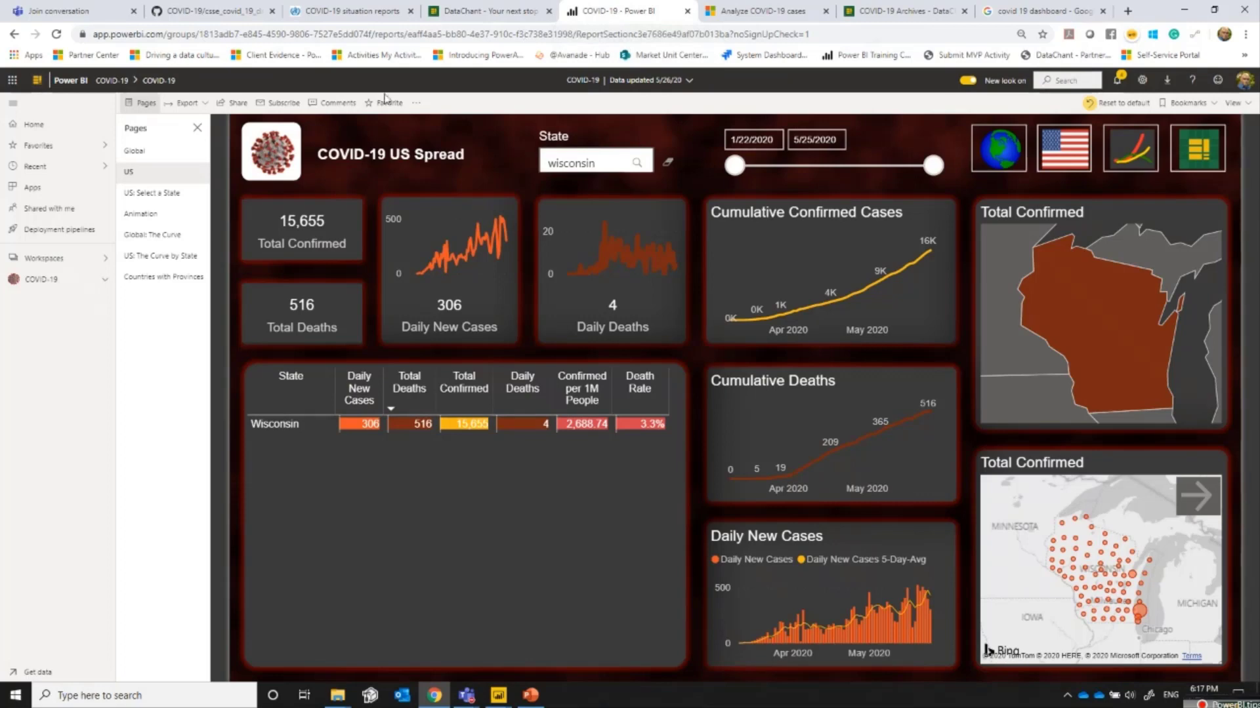
{"action": "left_click", "coordinate": [194, 11]}
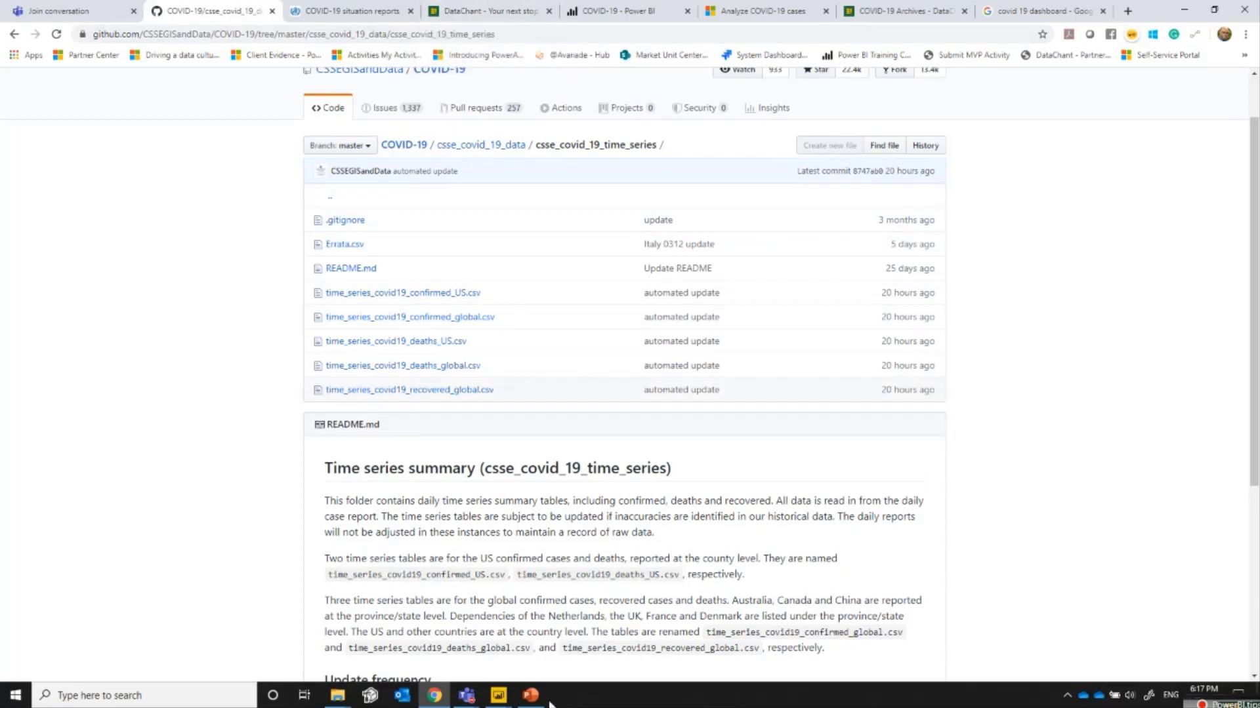
{"action": "scroll", "coordinate": [488, 438], "scroll_direction": "up", "scroll_amount": 1}
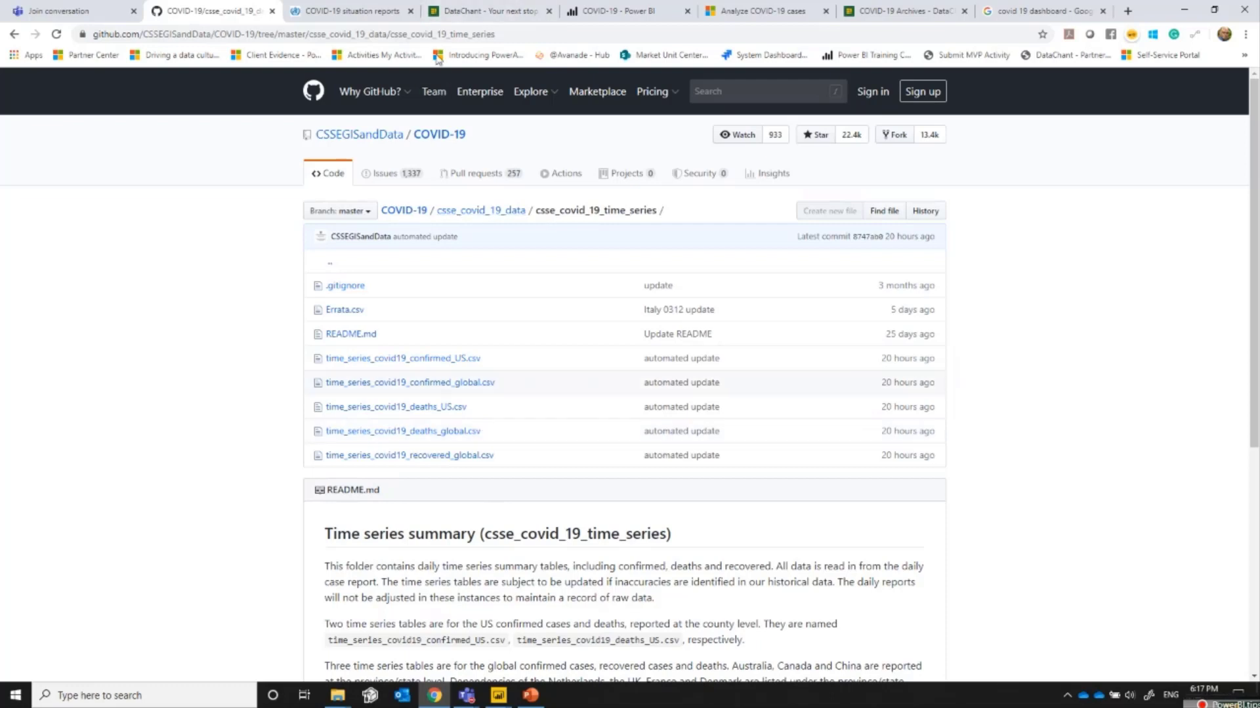
- Go from the report's US spread page to the Wisconsin county detail and sort the counties by Daily New Cases
{"action": "left_click", "coordinate": [610, 11]}
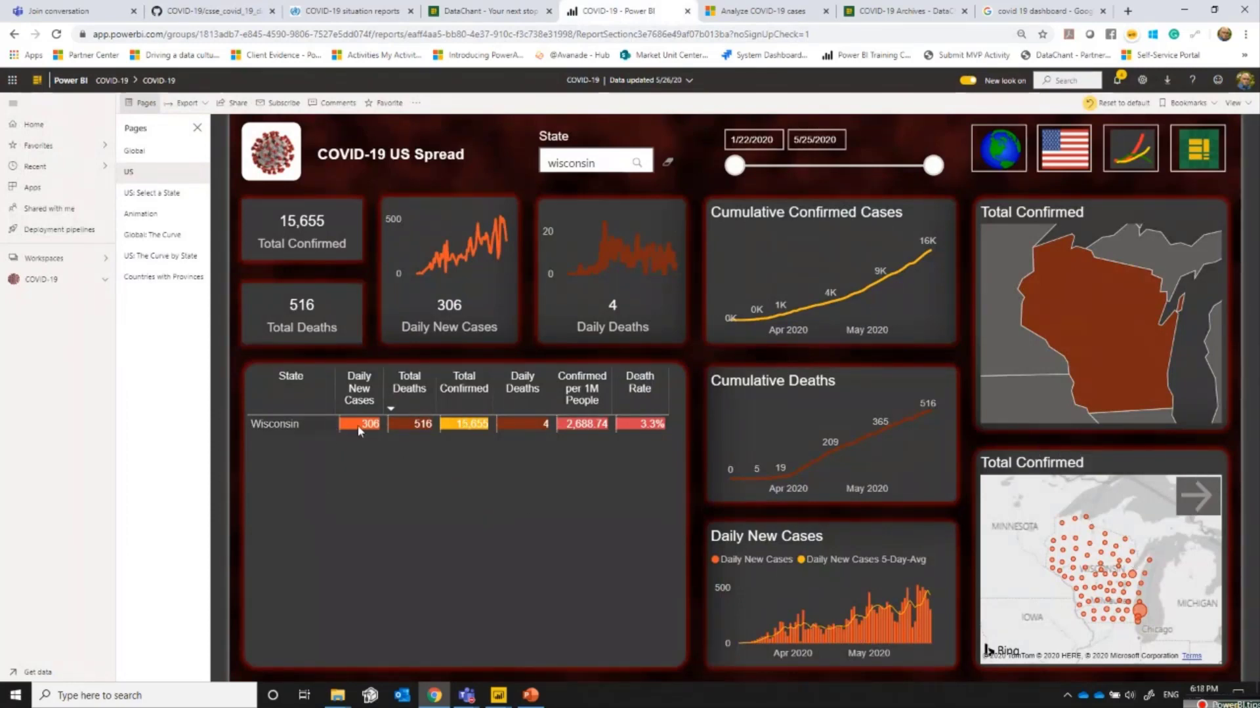
{"action": "left_click", "coordinate": [1191, 500]}
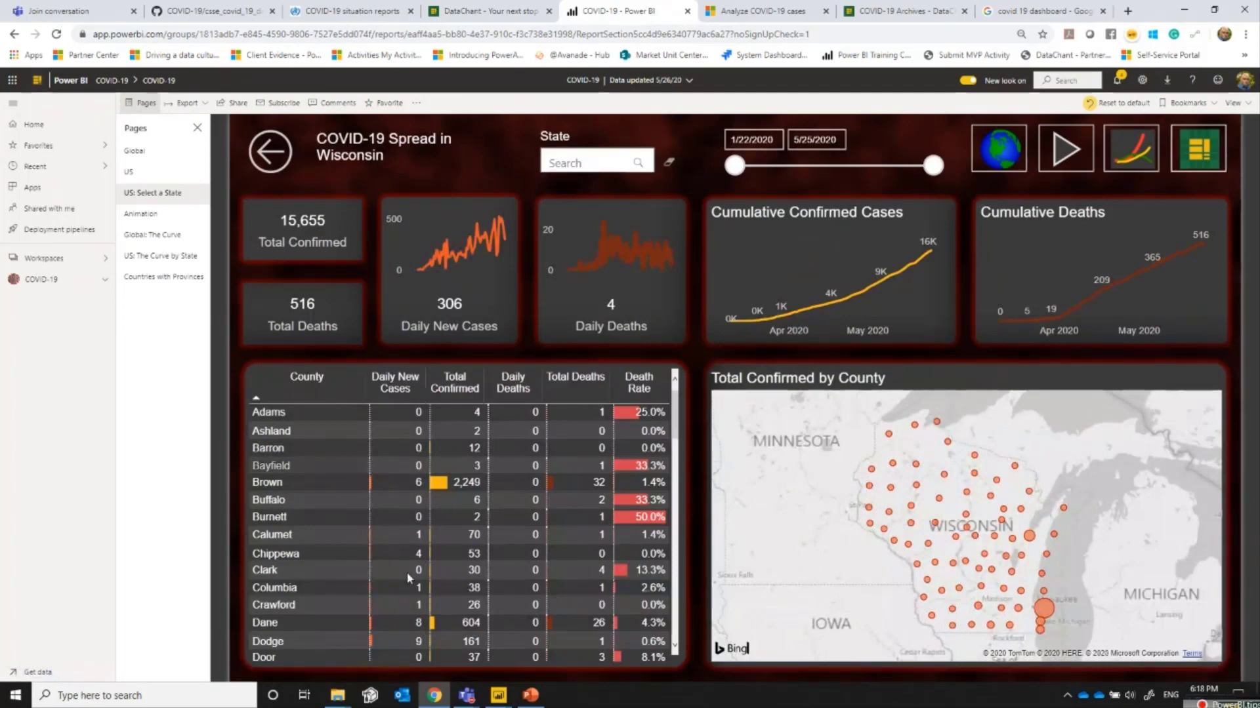
{"action": "mouse_move", "coordinate": [393, 549]}
{"action": "left_click", "coordinate": [376, 398]}
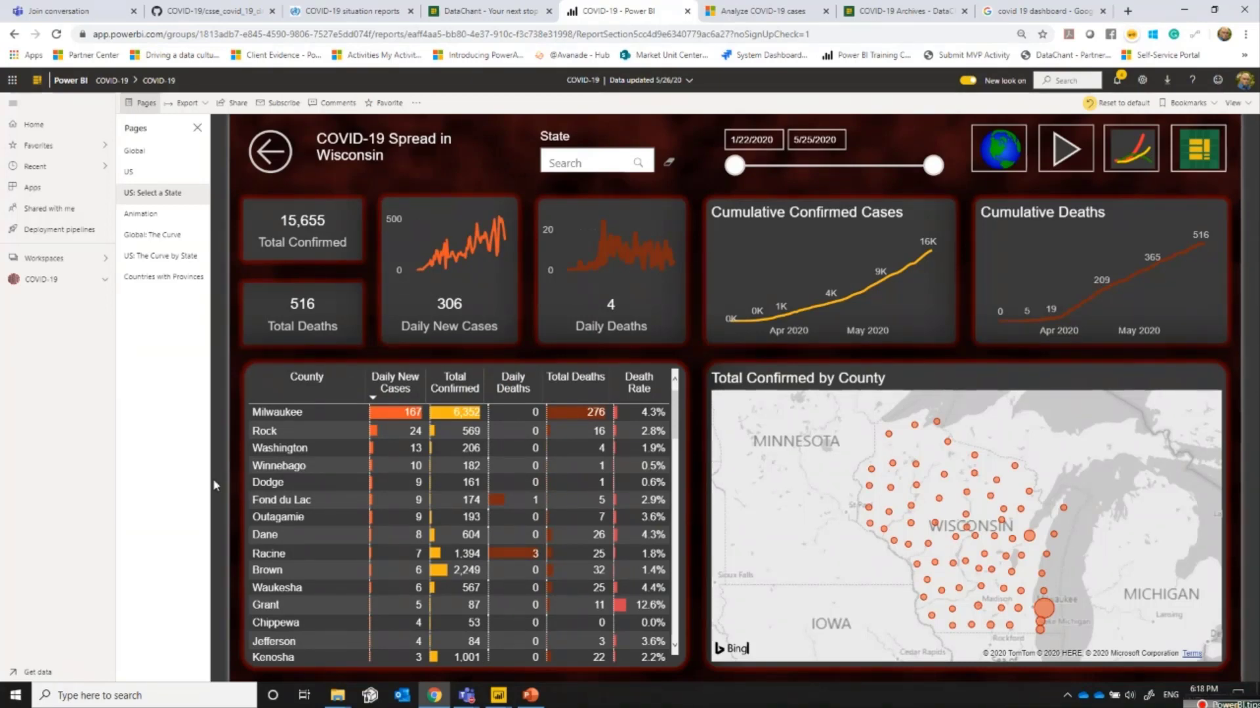
{"action": "mouse_move", "coordinate": [390, 418]}
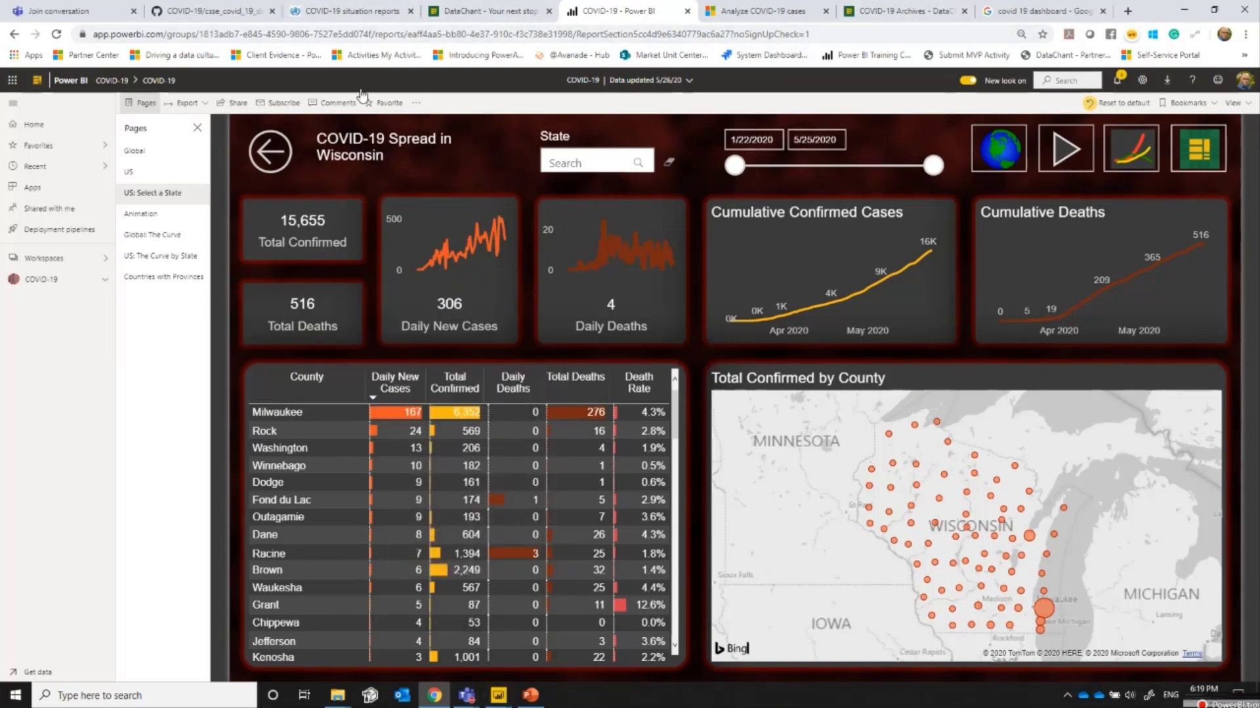
- Return to the GitHub time series folder, open the time_series_covid19_confirmed_US.csv page and reload it
{"action": "left_click", "coordinate": [220, 16]}
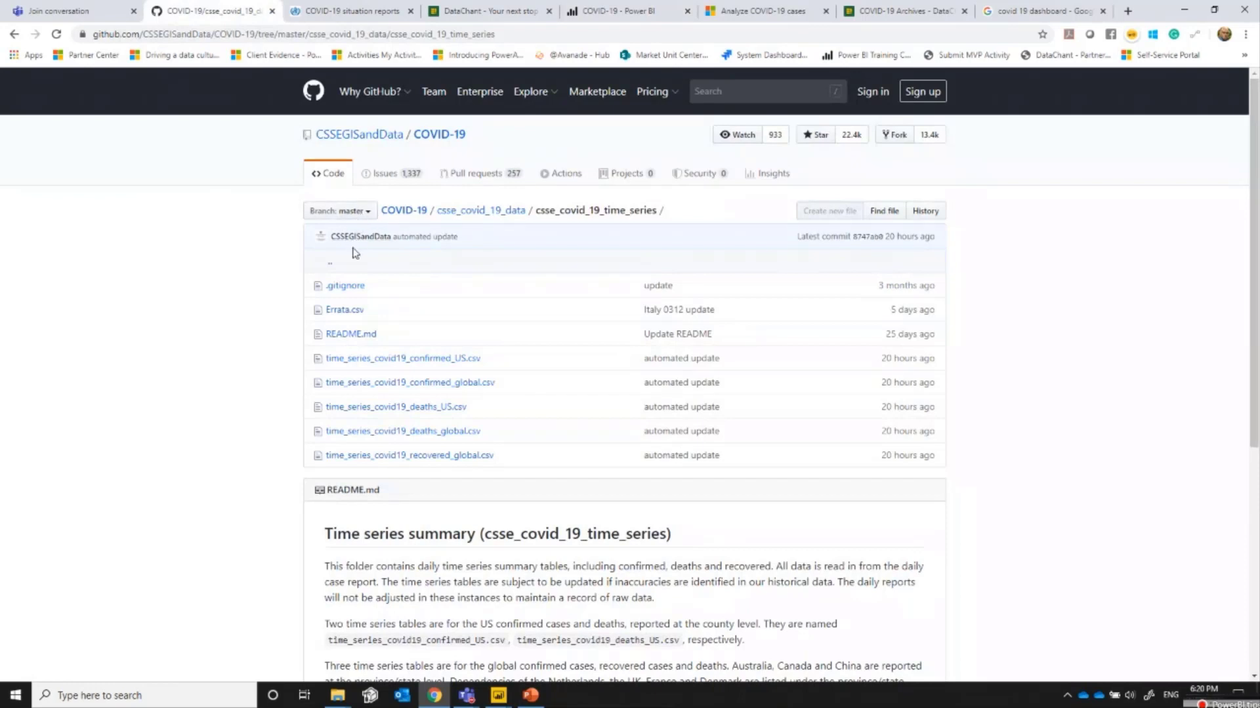
{"action": "left_click", "coordinate": [423, 359]}
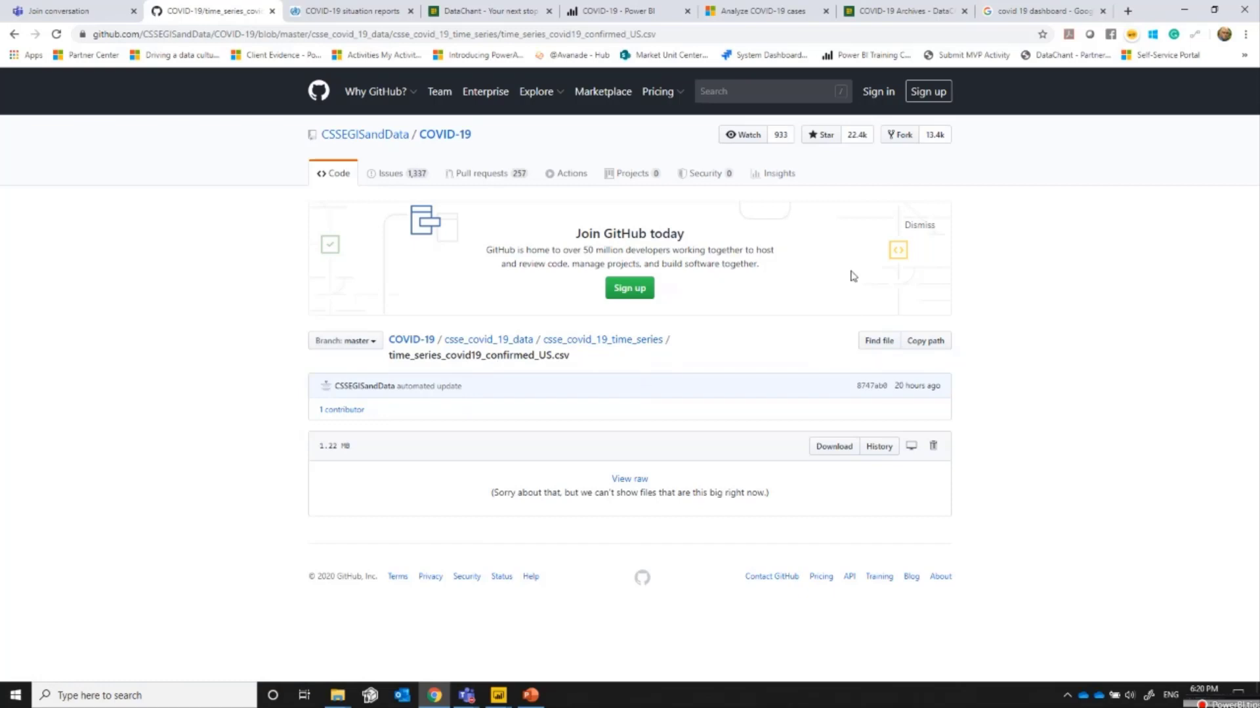
{"action": "left_click", "coordinate": [55, 34]}
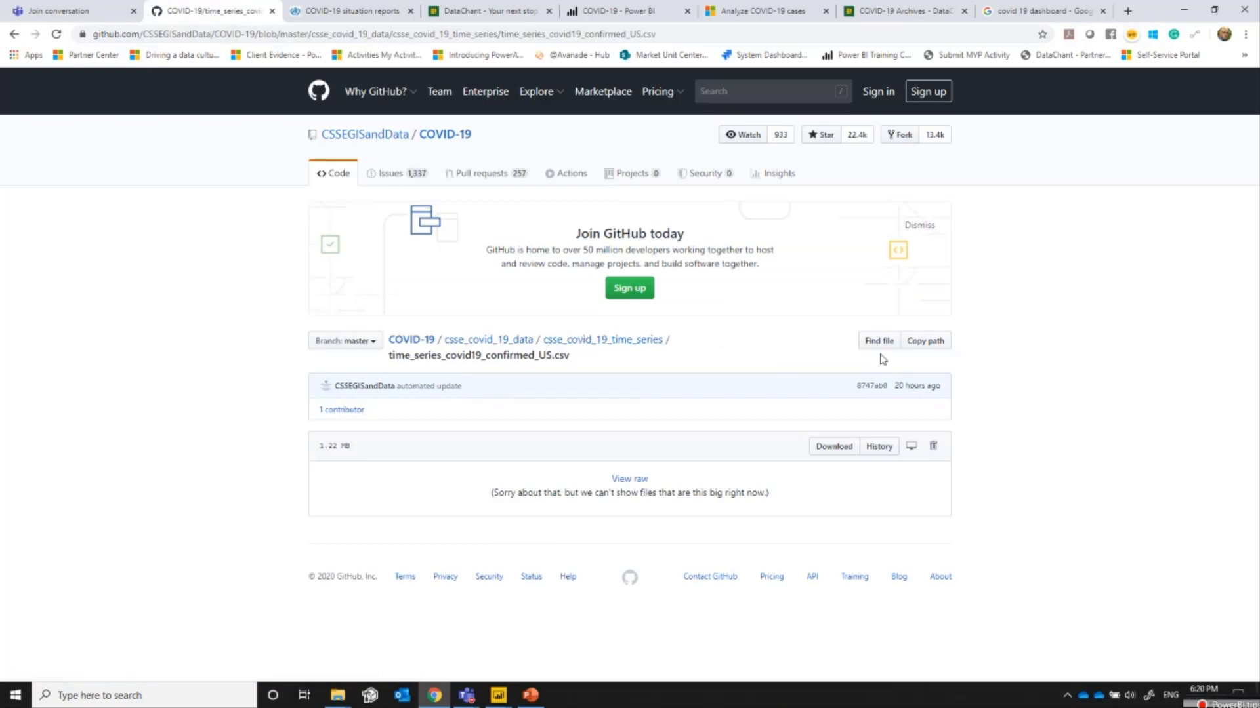
- Preview the raw contents of the confirmed US CSV, then go back and examine its GitHub page address for comparison
{"action": "left_click", "coordinate": [626, 484]}
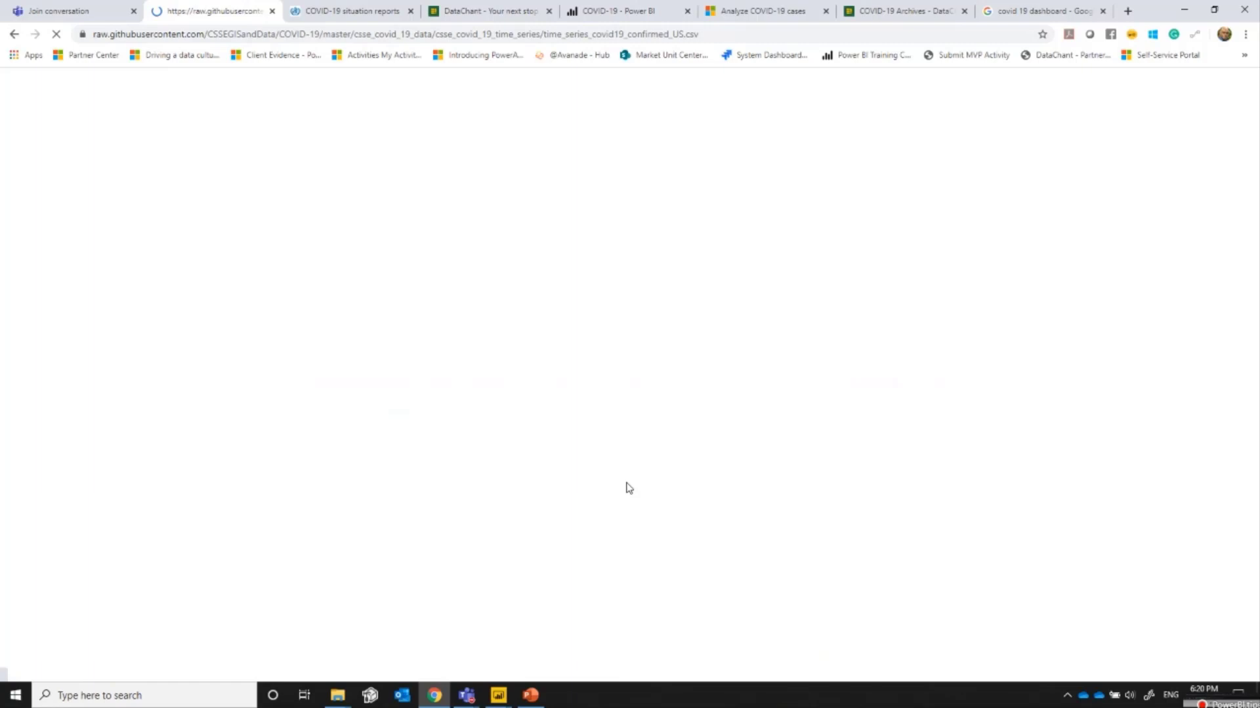
{"action": "key", "text": "alt+Left"}
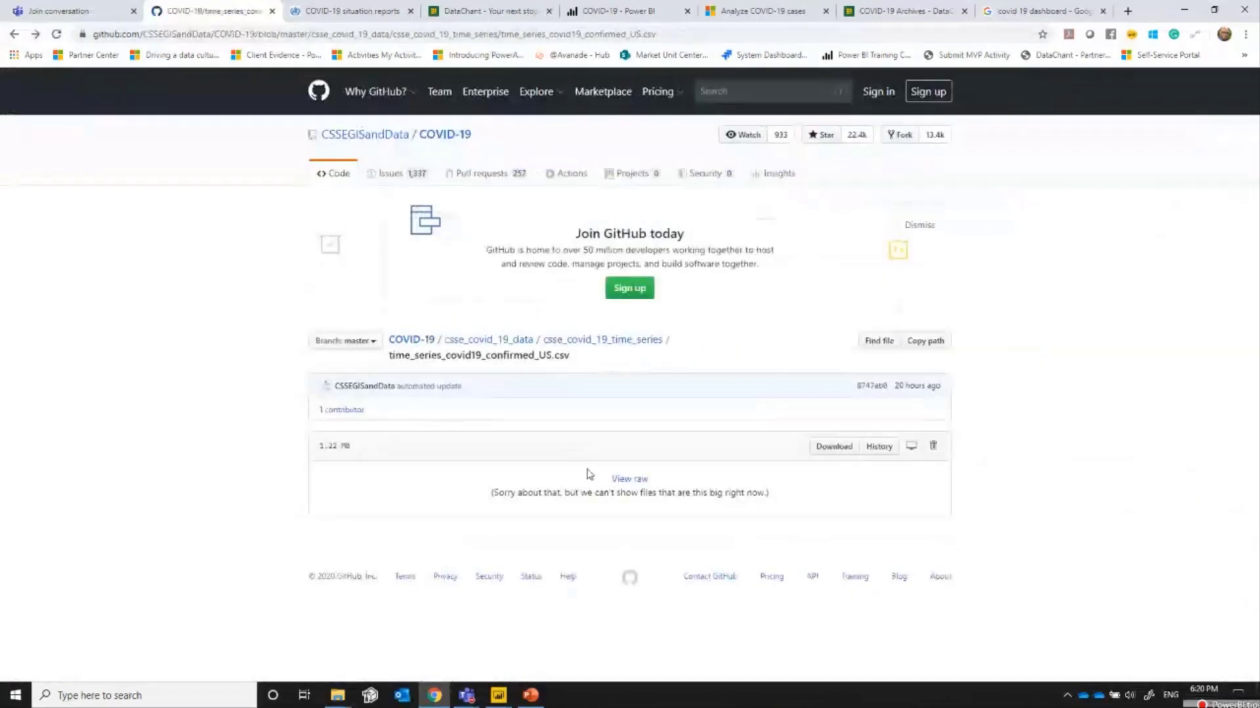
{"action": "left_click", "coordinate": [630, 485]}
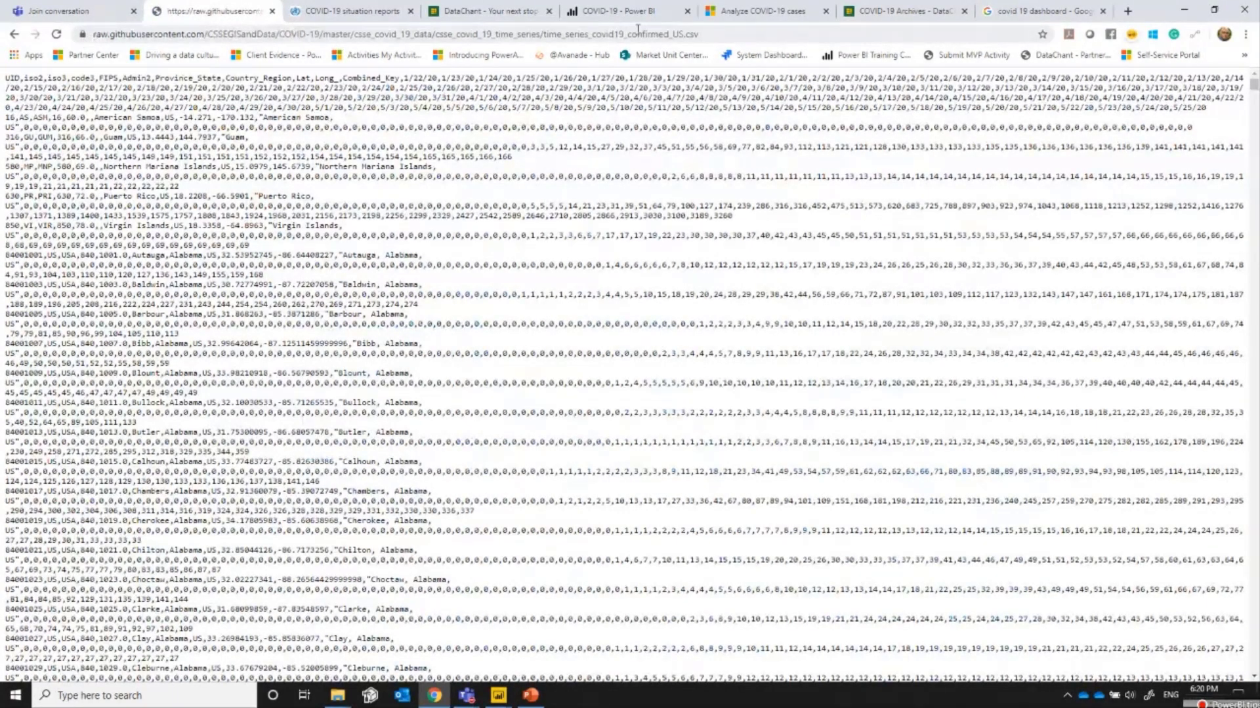
{"action": "left_click", "coordinate": [15, 34]}
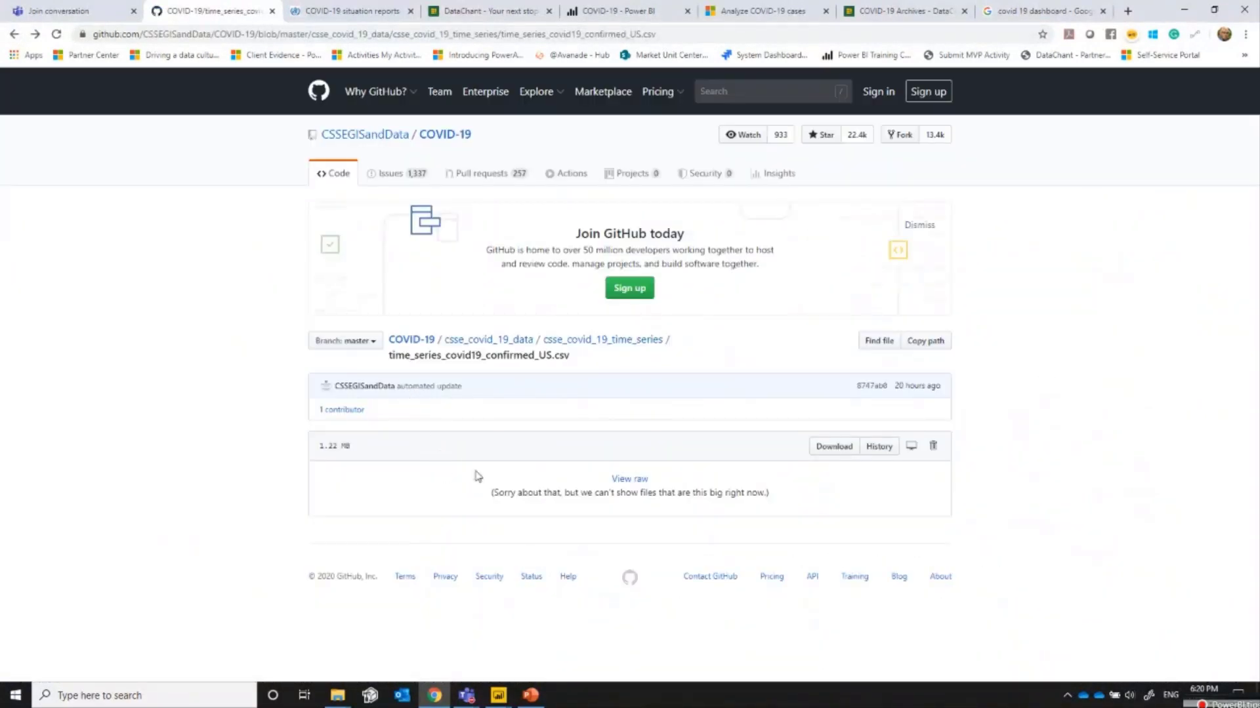
{"action": "left_click", "coordinate": [560, 34]}
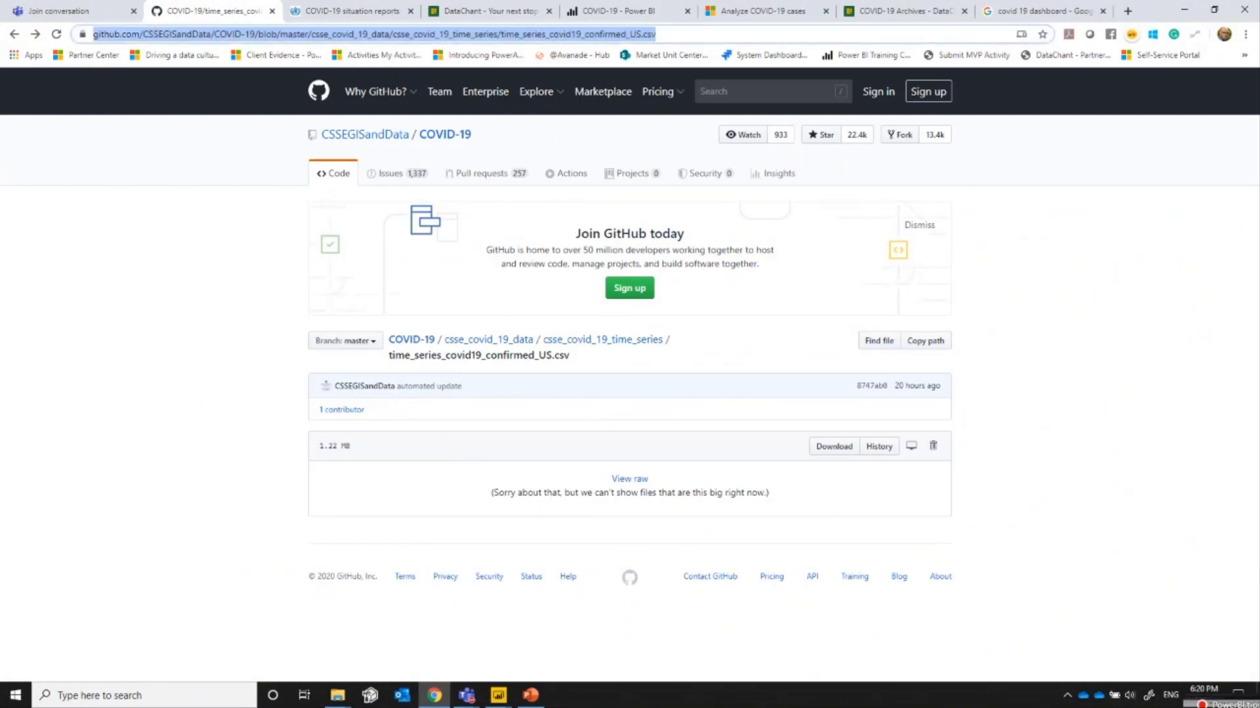
- Open the raw view of time_series_covid19_confirmed_US.csv and copy its full web address
{"action": "left_click", "coordinate": [622, 486]}
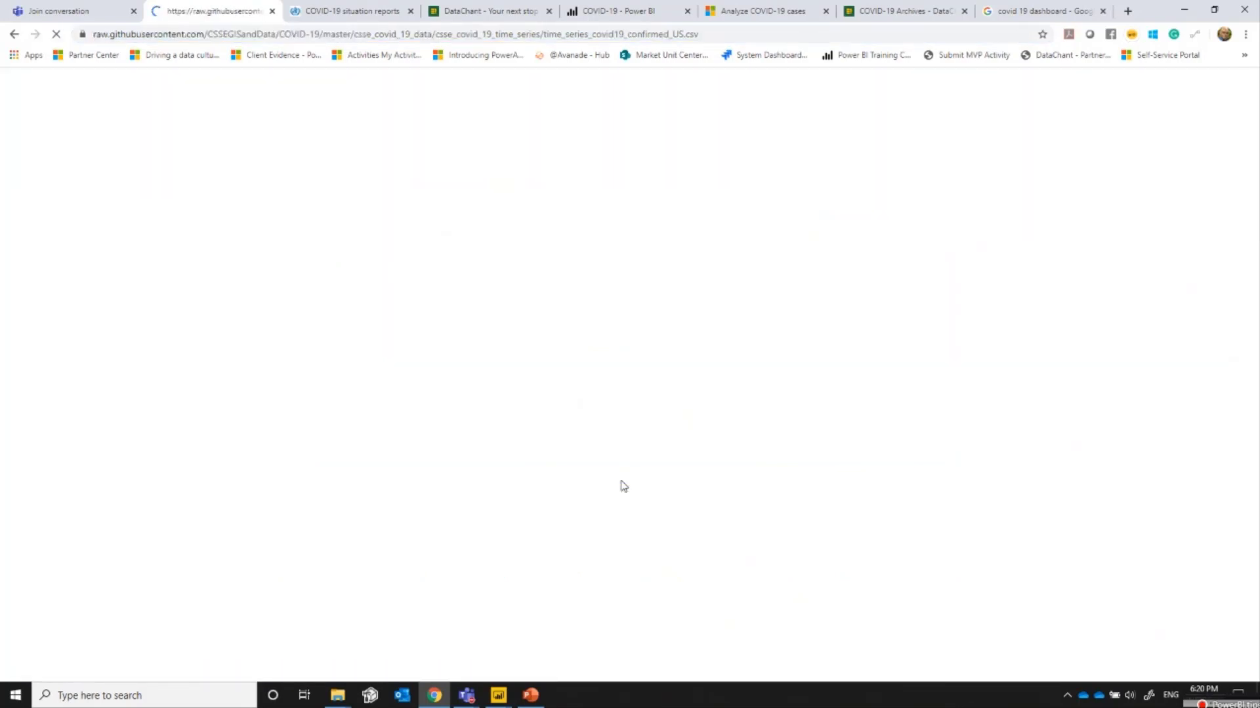
{"action": "left_click", "coordinate": [423, 34]}
{"action": "left_click", "coordinate": [423, 34]}
{"action": "key", "text": "ctrl+a"}
{"action": "key", "text": "ctrl+c"}
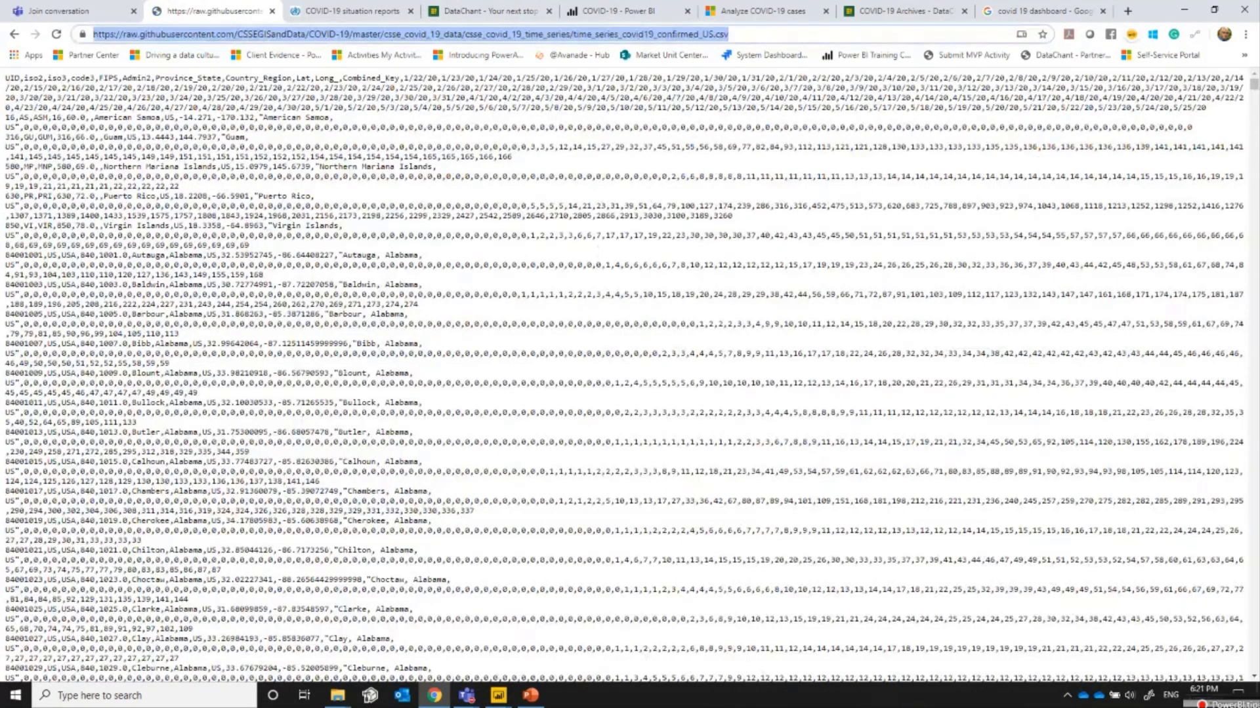
- Switch to the untitled Power BI Desktop report and start a Web data connection from the Other category
{"action": "left_click", "coordinate": [499, 695]}
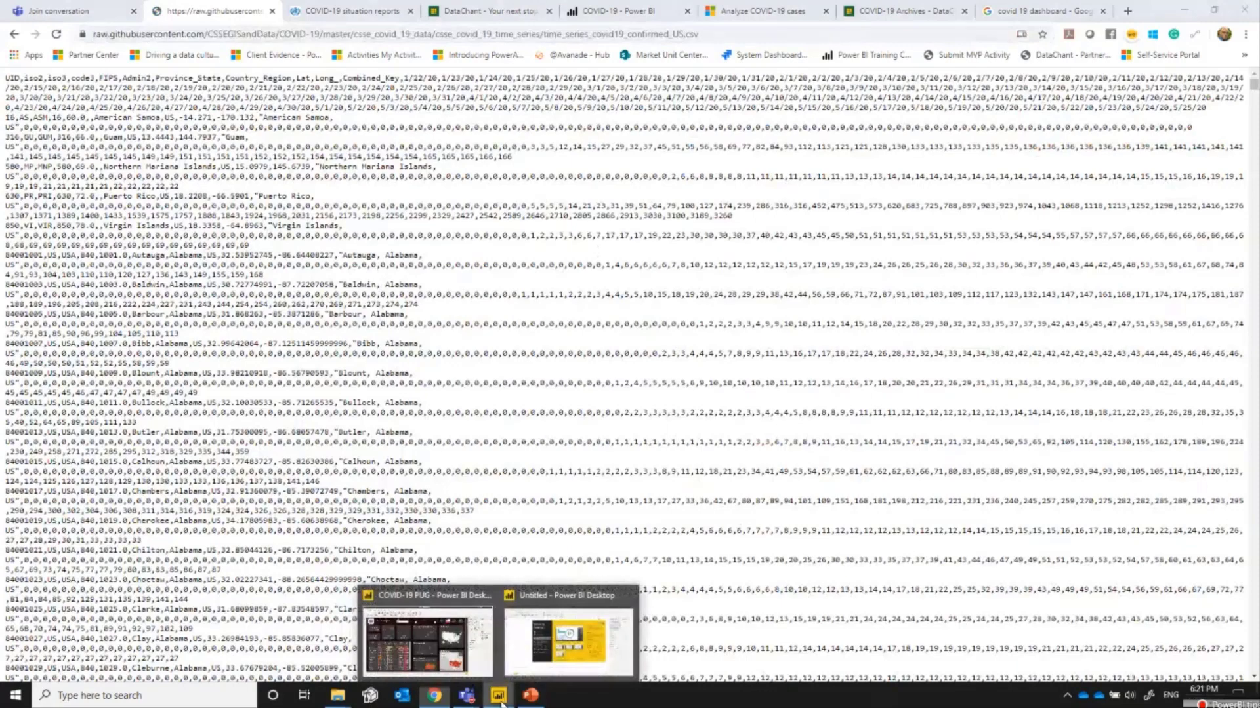
{"action": "left_click", "coordinate": [568, 621]}
{"action": "left_click", "coordinate": [335, 259]}
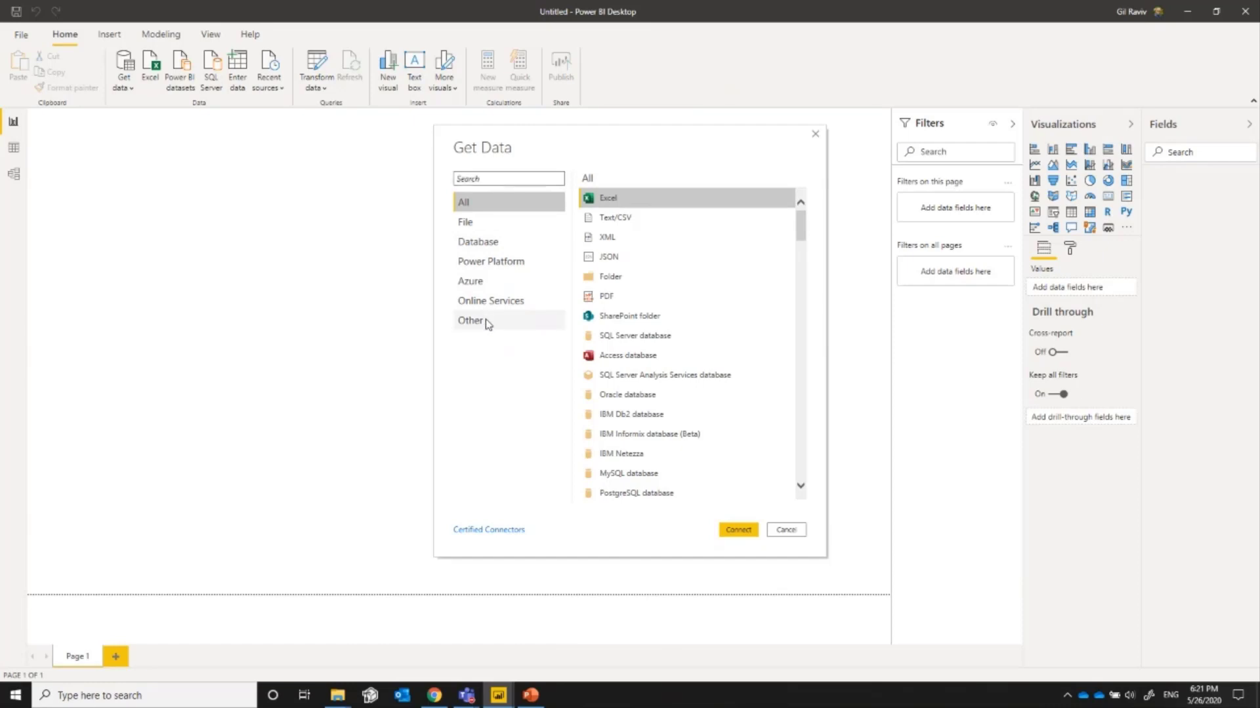
{"action": "left_click", "coordinate": [484, 321]}
{"action": "left_click", "coordinate": [626, 199]}
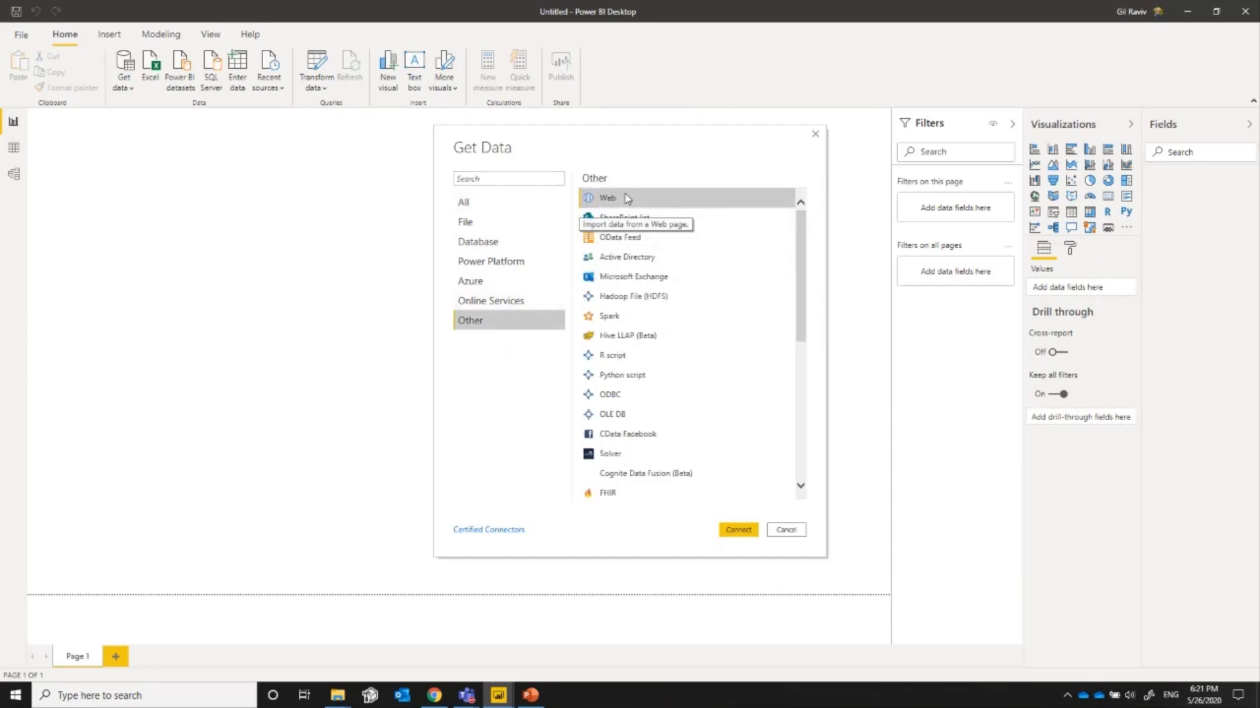
{"action": "left_click", "coordinate": [738, 529]}
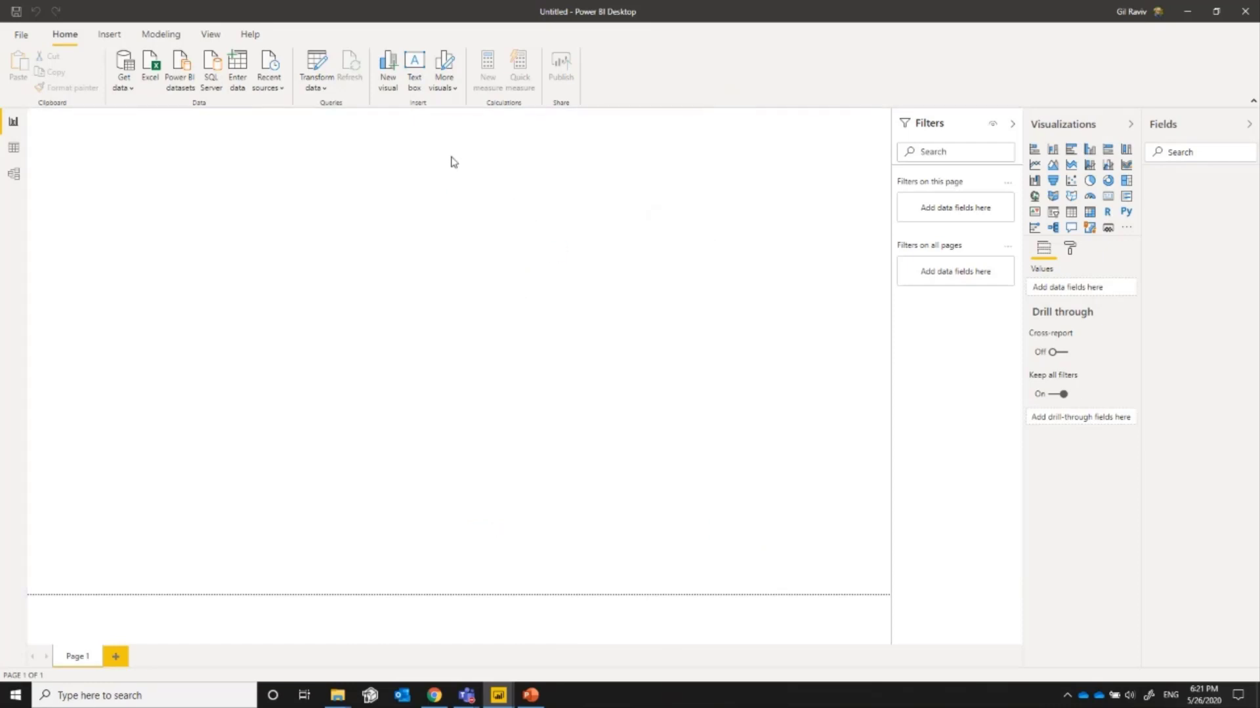
- Connect to the copied raw CSV address and open the data for transformation in Power Query Editor
{"action": "left_click", "coordinate": [531, 346]}
{"action": "key", "text": "ctrl+v"}
{"action": "left_click", "coordinate": [764, 387]}
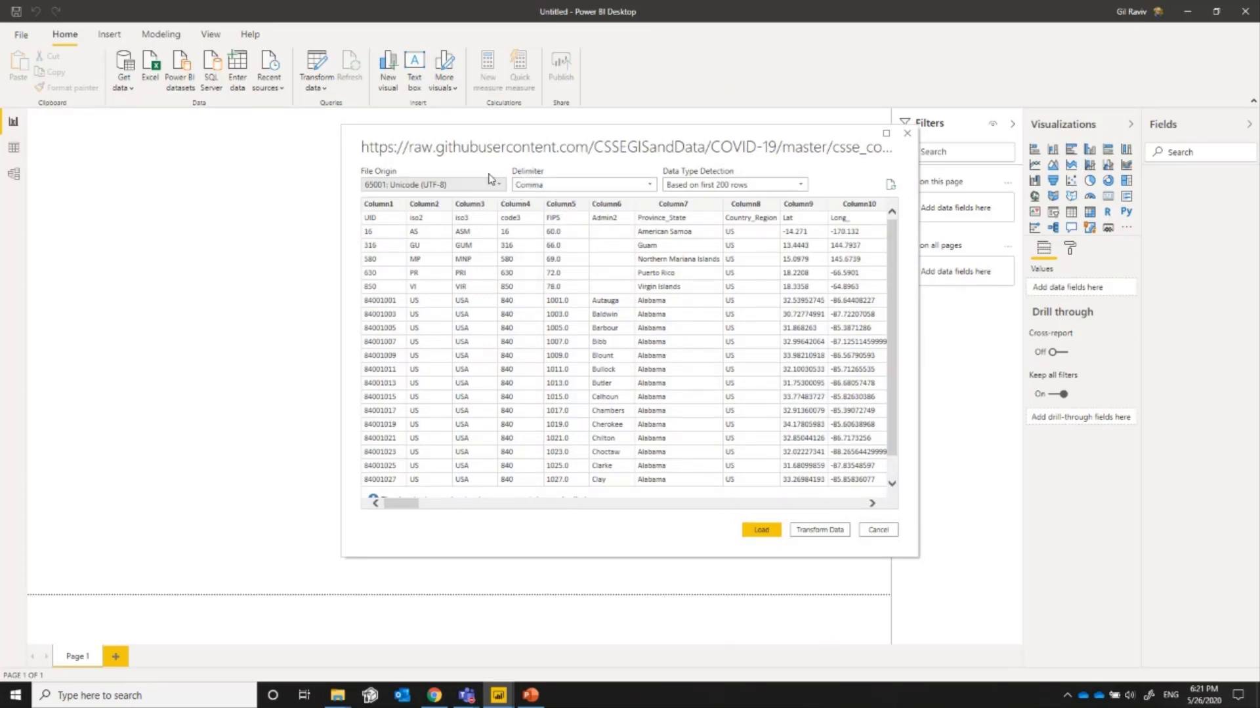
{"action": "left_click", "coordinate": [820, 531]}
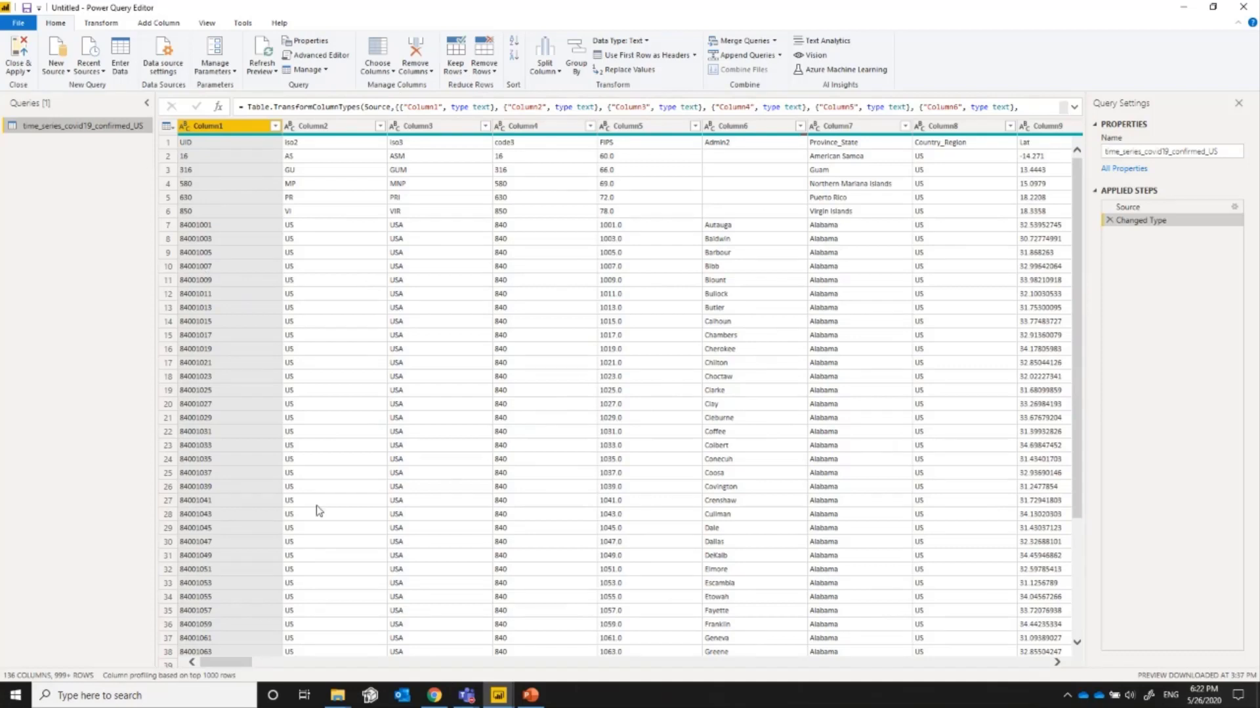
- Hide and restore the formula bar in Power Query Editor, and look through the table's rows
{"action": "left_click", "coordinate": [209, 26]}
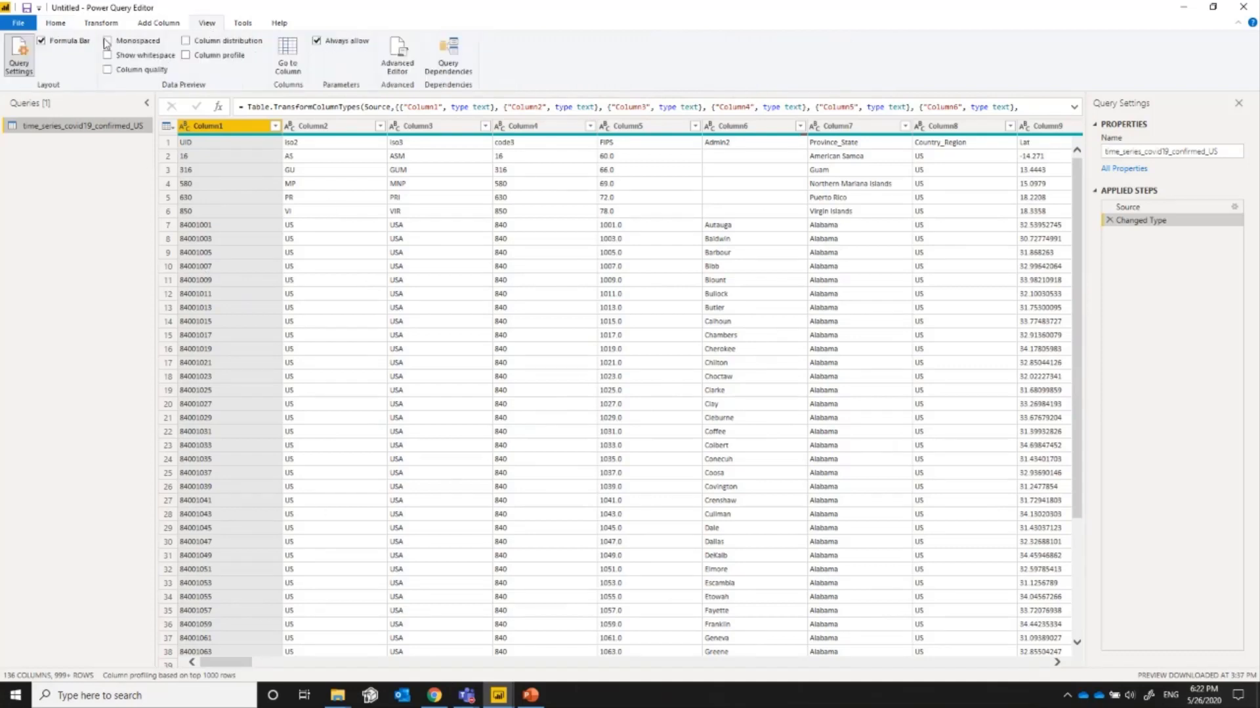
{"action": "left_click", "coordinate": [41, 41]}
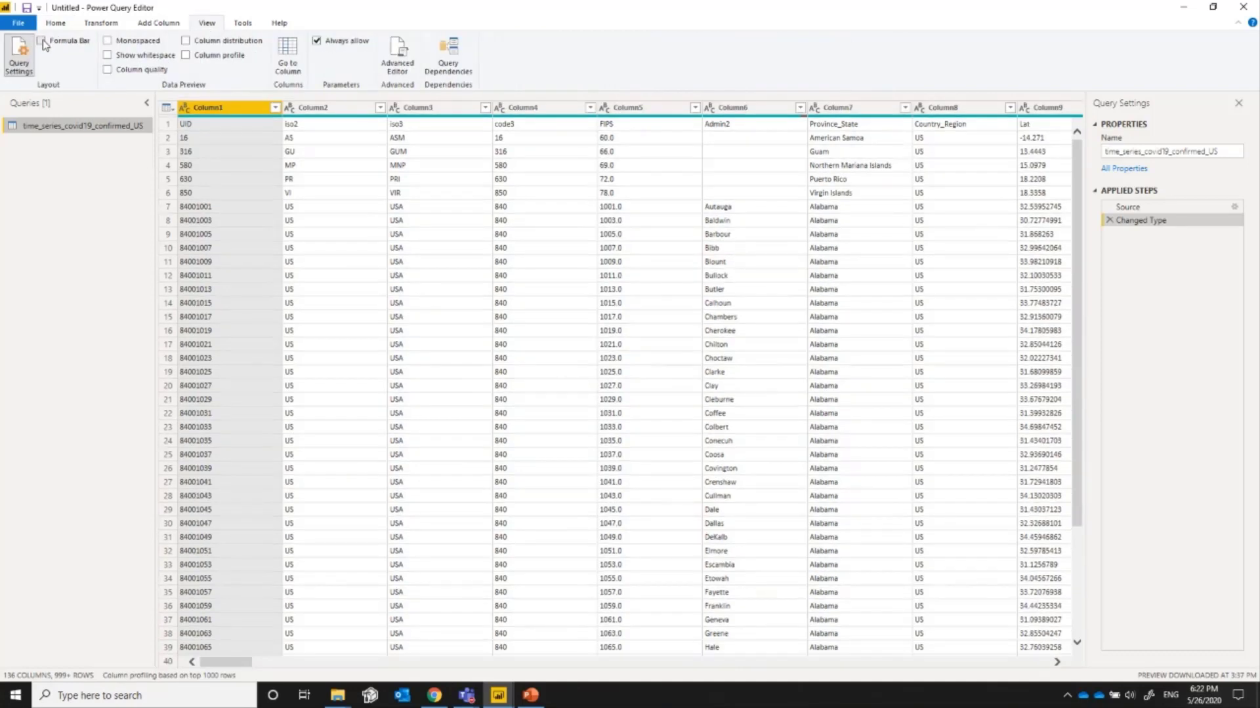
{"action": "left_click", "coordinate": [41, 41]}
{"action": "scroll", "coordinate": [499, 452], "scroll_direction": "down", "scroll_amount": 15}
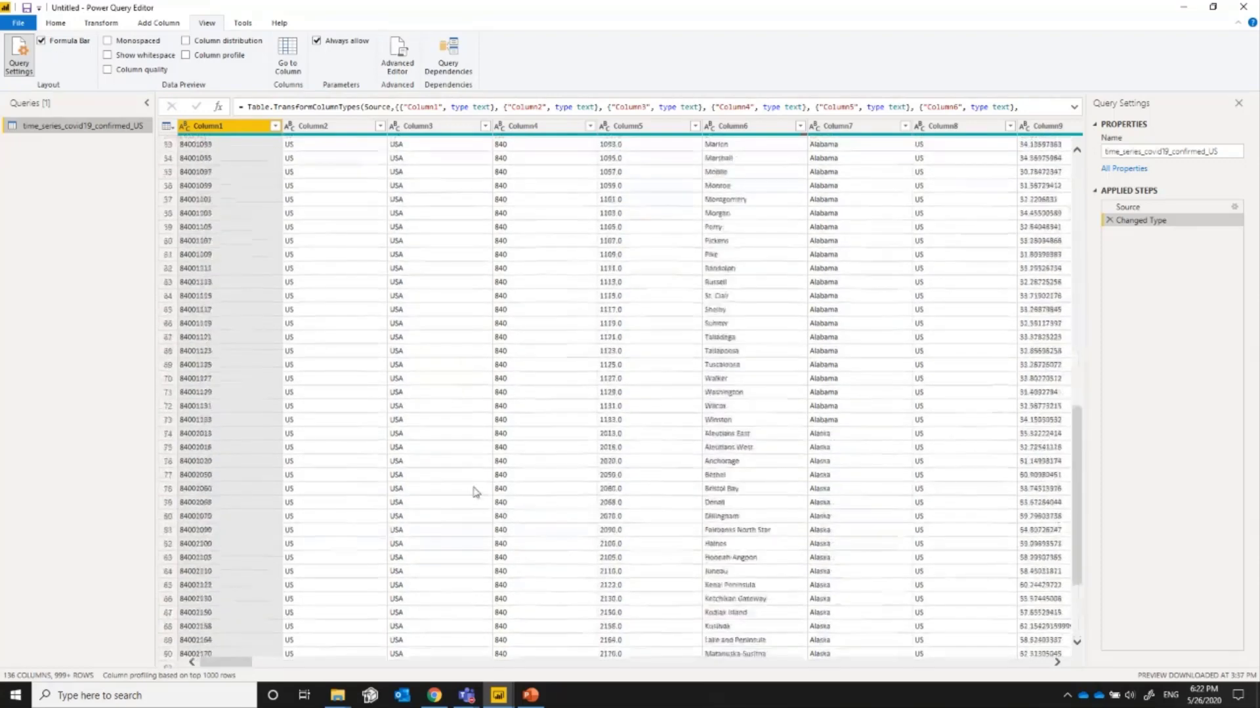
{"action": "scroll", "coordinate": [475, 492], "scroll_direction": "up", "scroll_amount": 15}
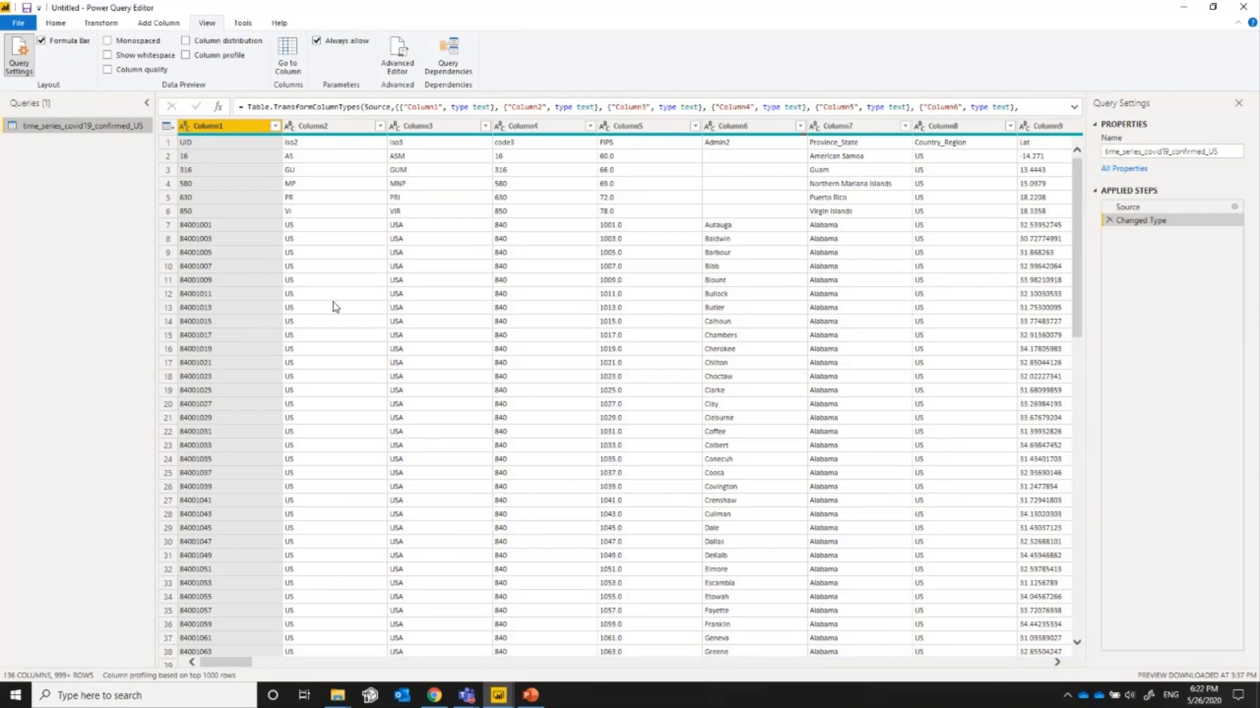
- Remove Column1 through Column5, which hold the UID, iso2, iso3, code3 and FIPS data, from the US confirmed-cases query
{"action": "left_click", "coordinate": [310, 128], "text": "shift"}
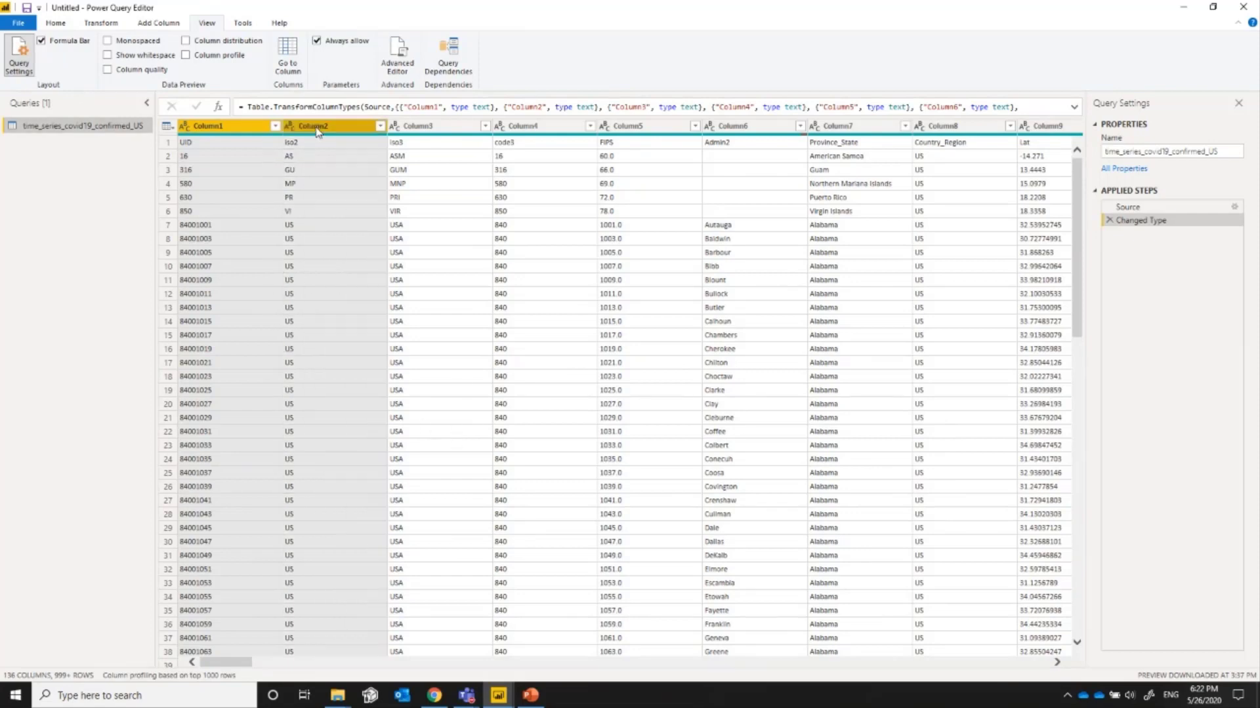
{"action": "left_click", "coordinate": [404, 128], "text": "shift"}
{"action": "left_click", "coordinate": [525, 128], "text": "shift"}
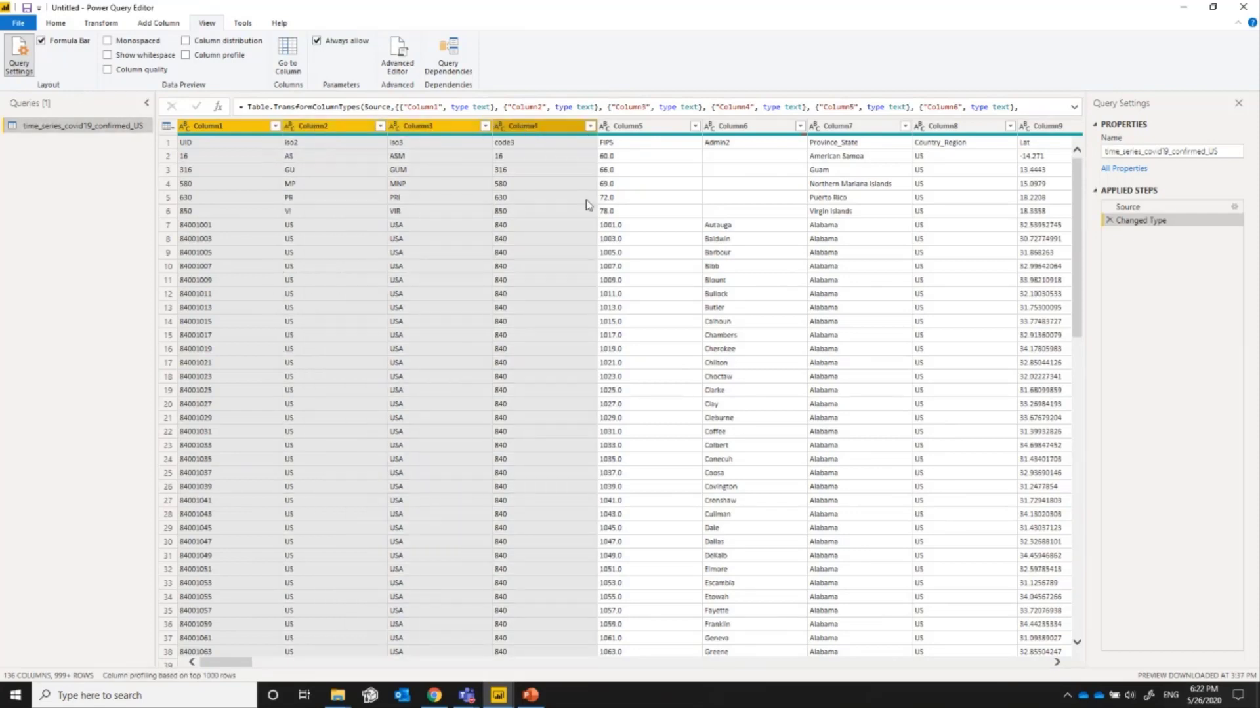
{"action": "left_click", "coordinate": [642, 128], "text": "shift"}
{"action": "key", "text": "Delete"}
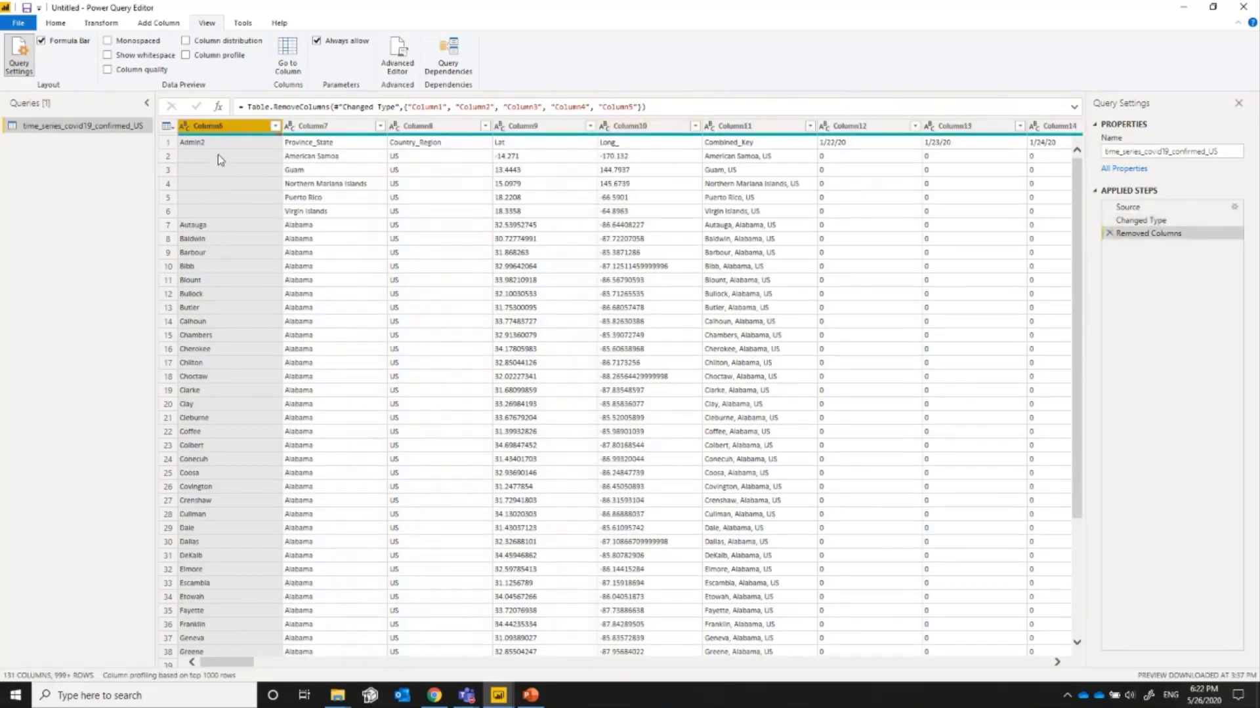
- Remove Column8 through Column11, which hold the Country_Region, Lat, Long_ and Combined_Key data, keeping the Admin2 and Province_State columns
{"action": "left_click", "coordinate": [217, 255]}
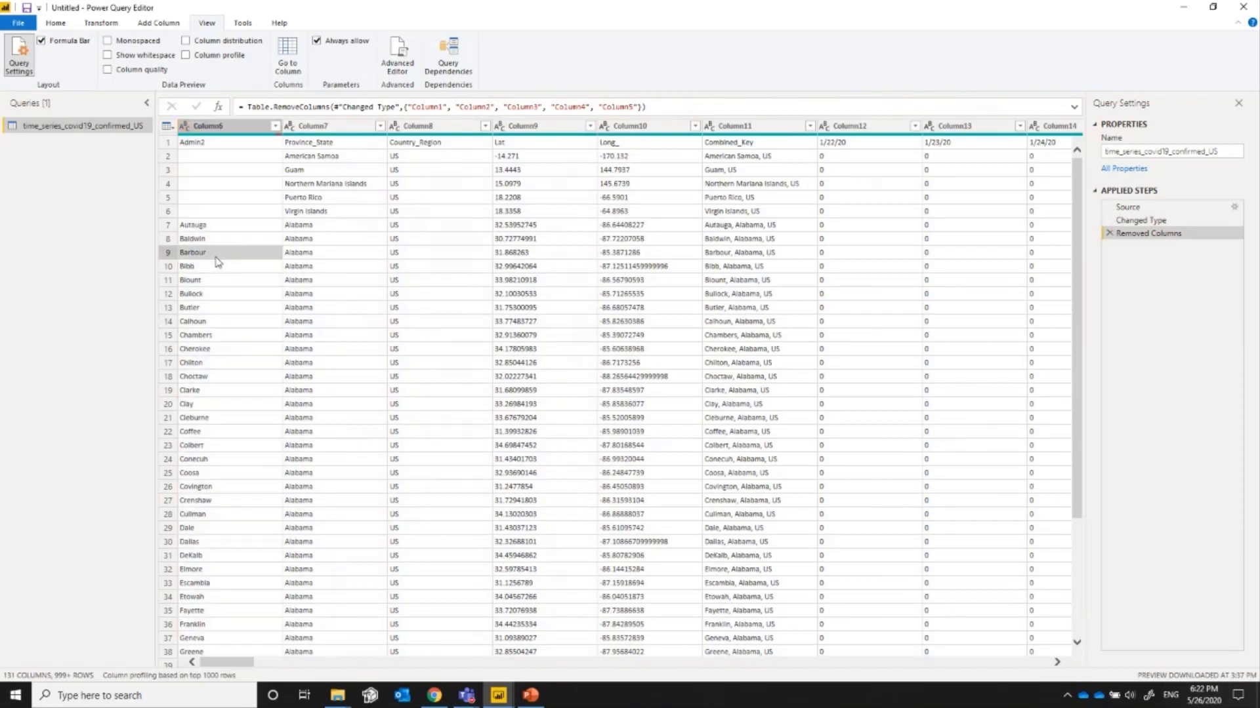
{"action": "left_click", "coordinate": [210, 126]}
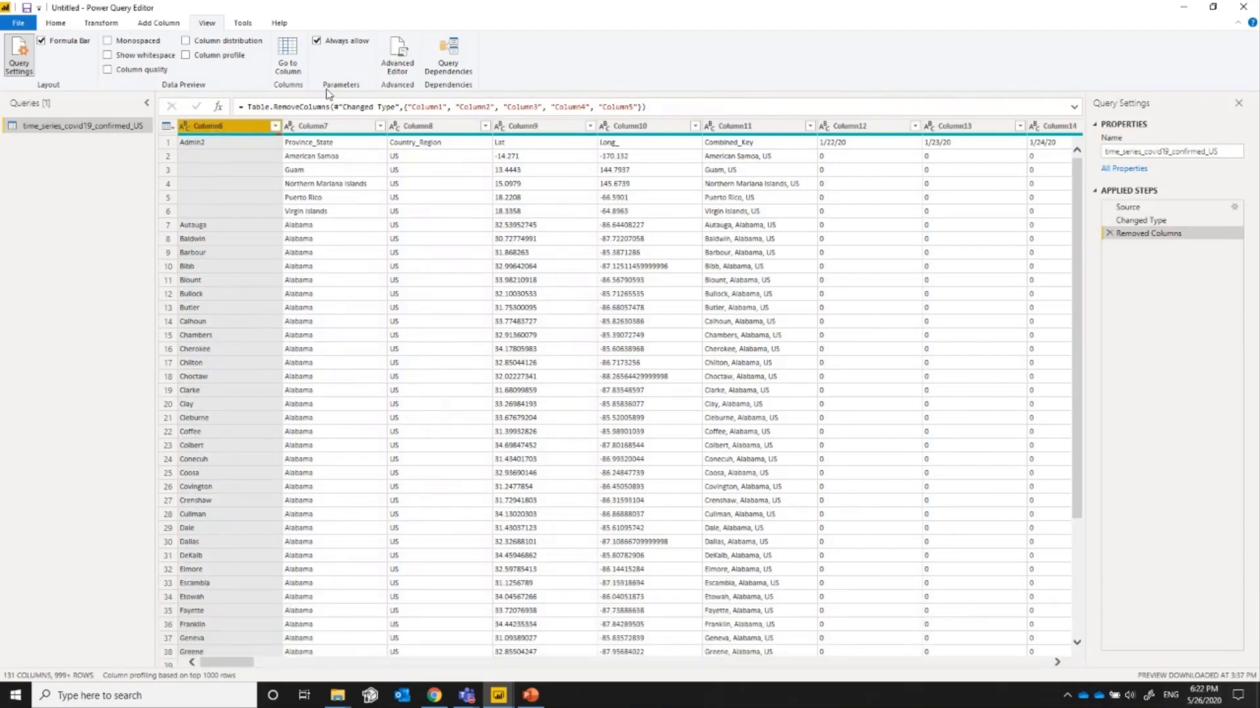
{"action": "left_click", "coordinate": [325, 126]}
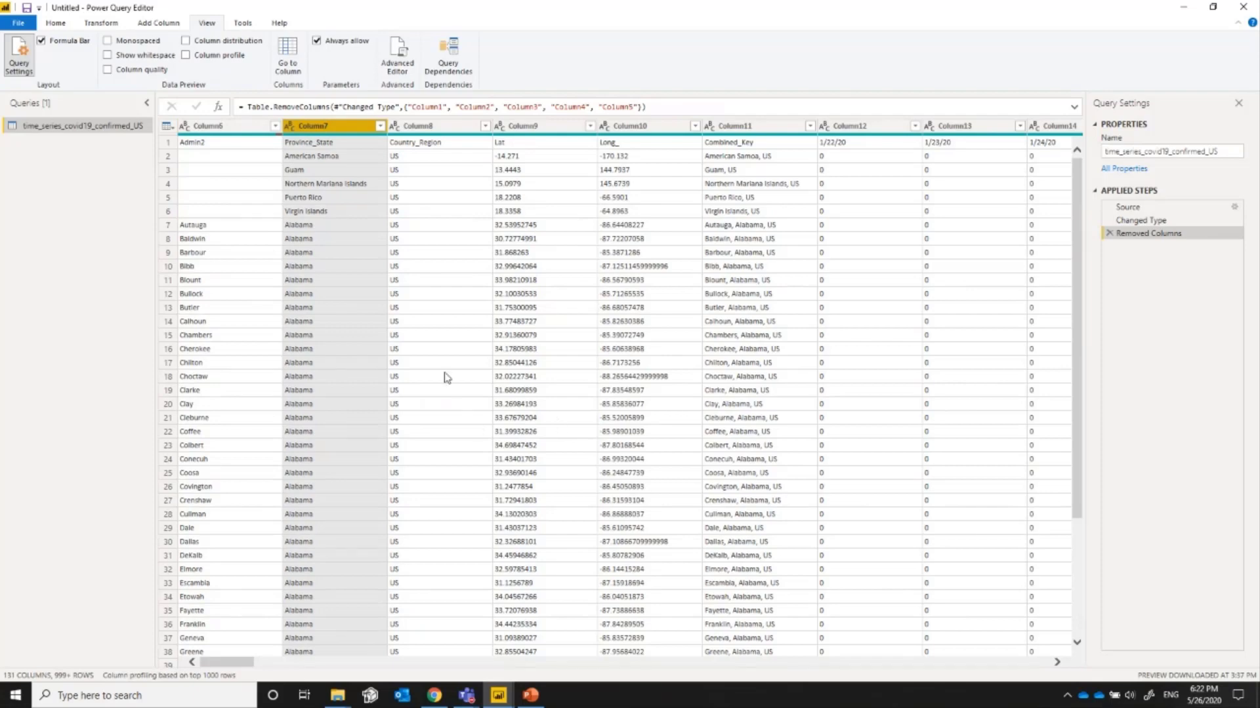
{"action": "left_click", "coordinate": [435, 128]}
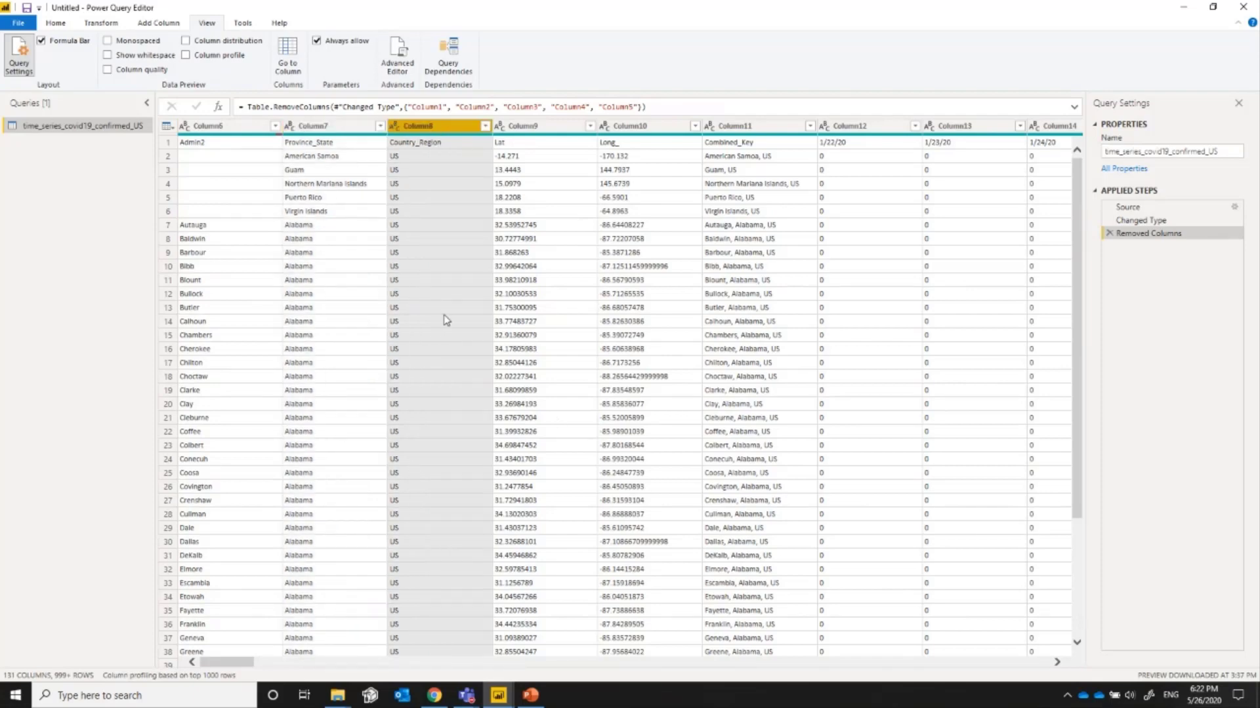
{"action": "scroll", "coordinate": [435, 326], "scroll_direction": "down", "scroll_amount": 2}
{"action": "scroll", "coordinate": [433, 321], "scroll_direction": "up", "scroll_amount": 2}
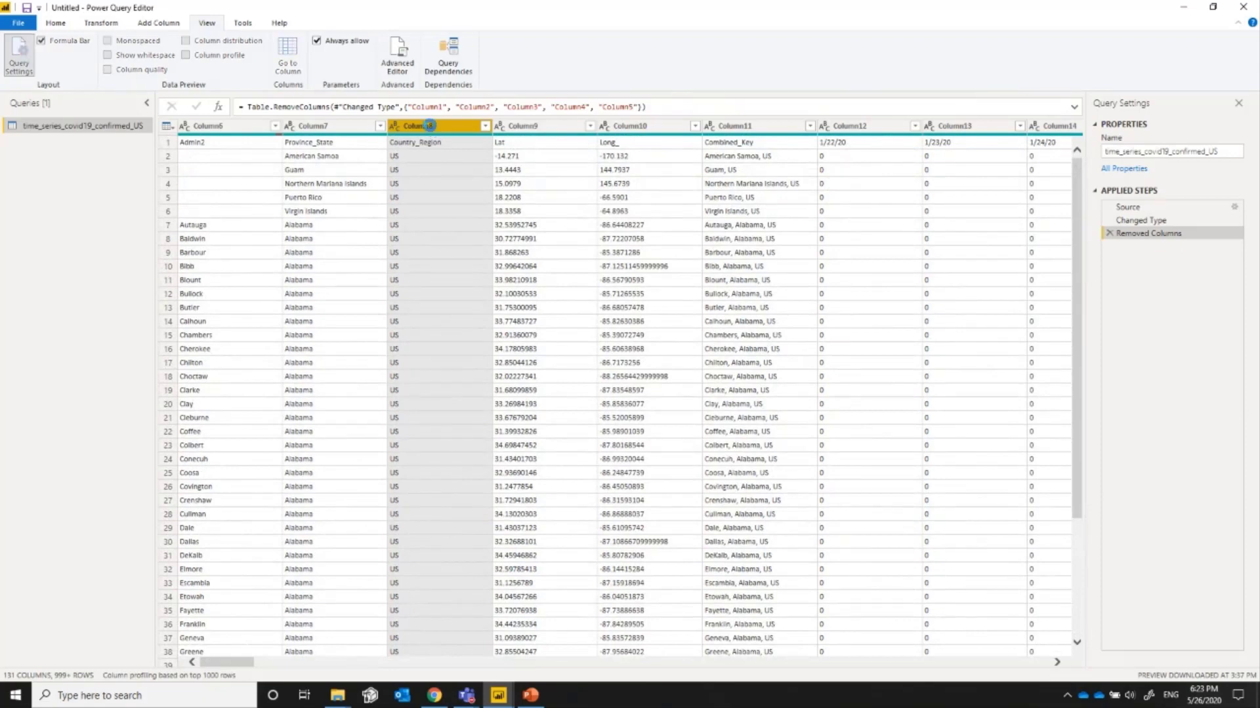
{"action": "key", "text": "Delete"}
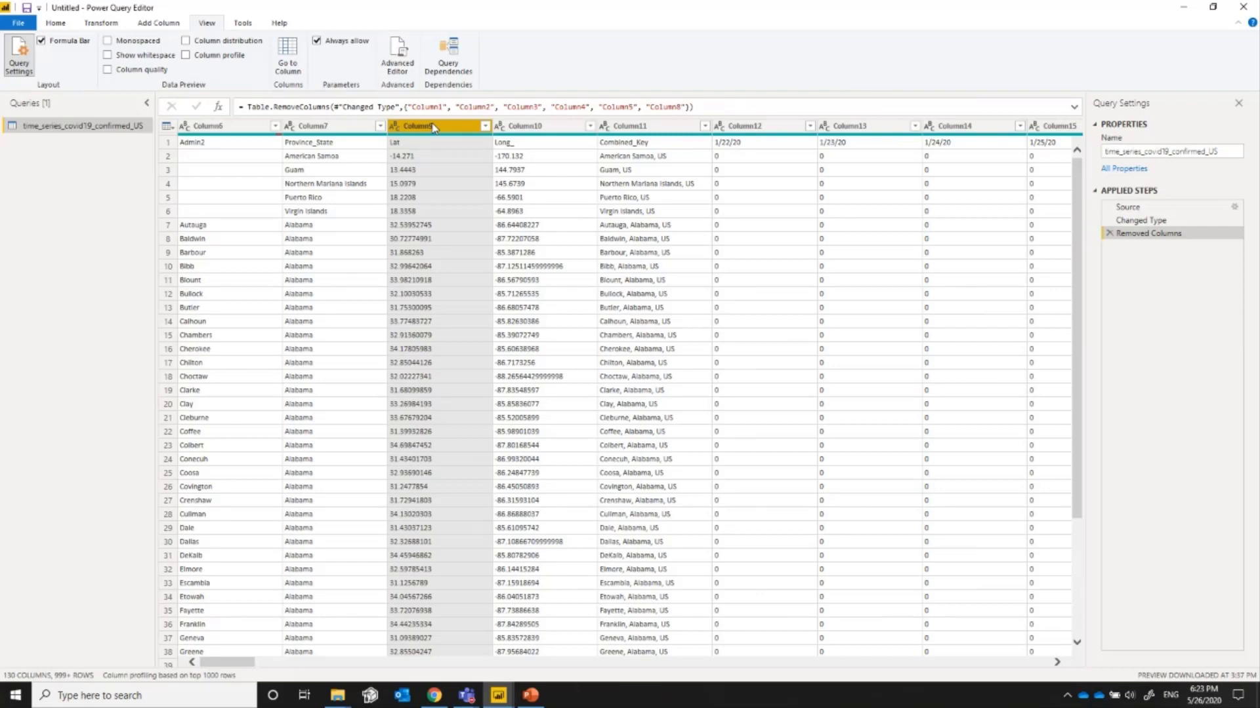
{"action": "key", "text": "Delete"}
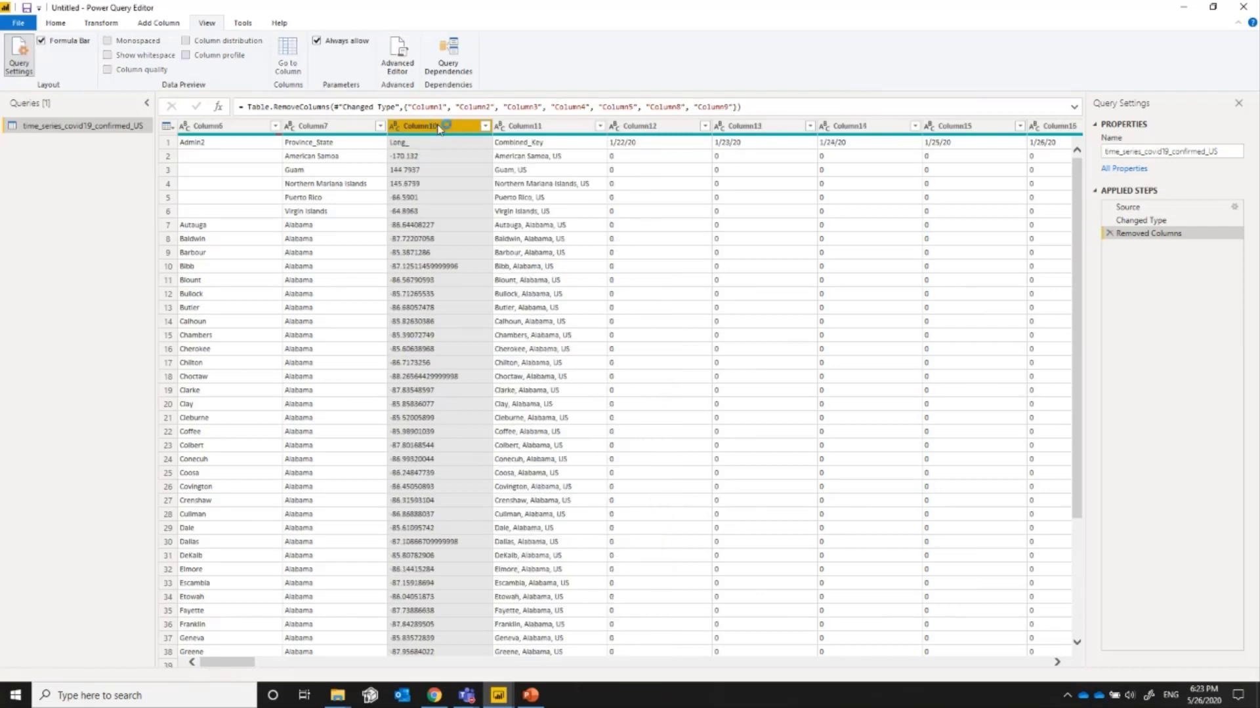
{"action": "key", "text": "Delete"}
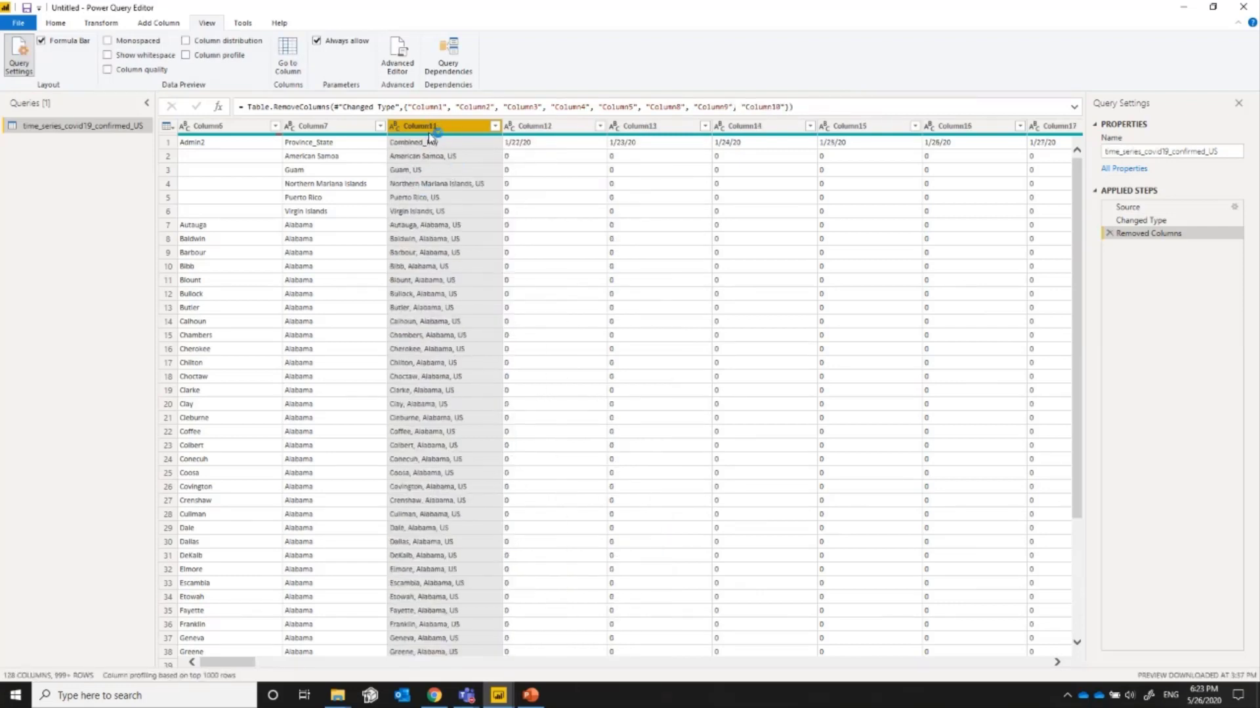
{"action": "key", "text": "Delete"}
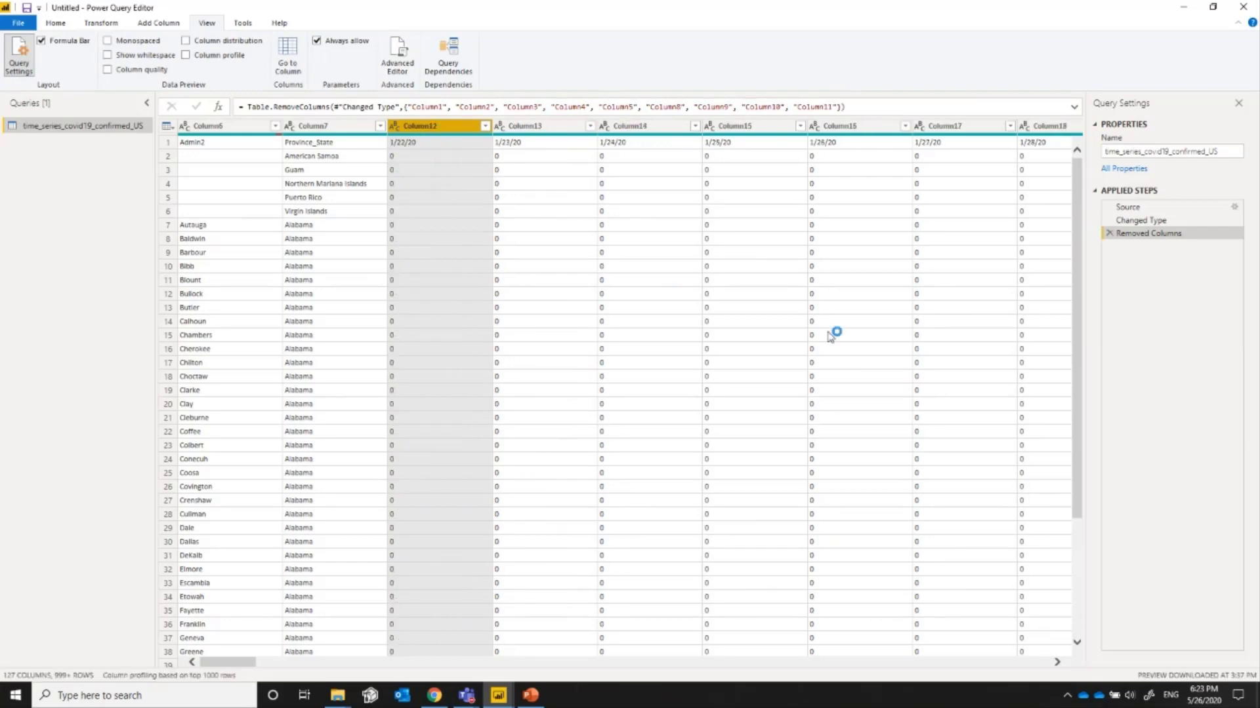
- Use the table's first row as the column headers
{"action": "left_click", "coordinate": [317, 144]}
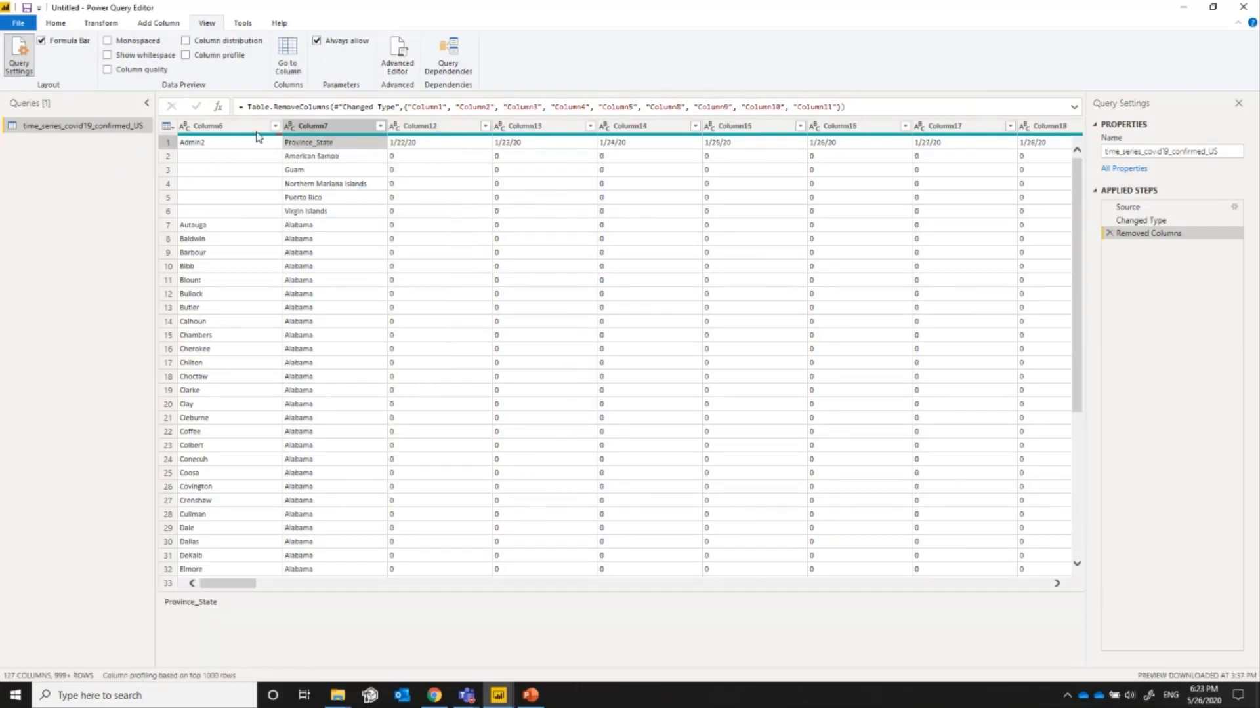
{"action": "left_click", "coordinate": [165, 130]}
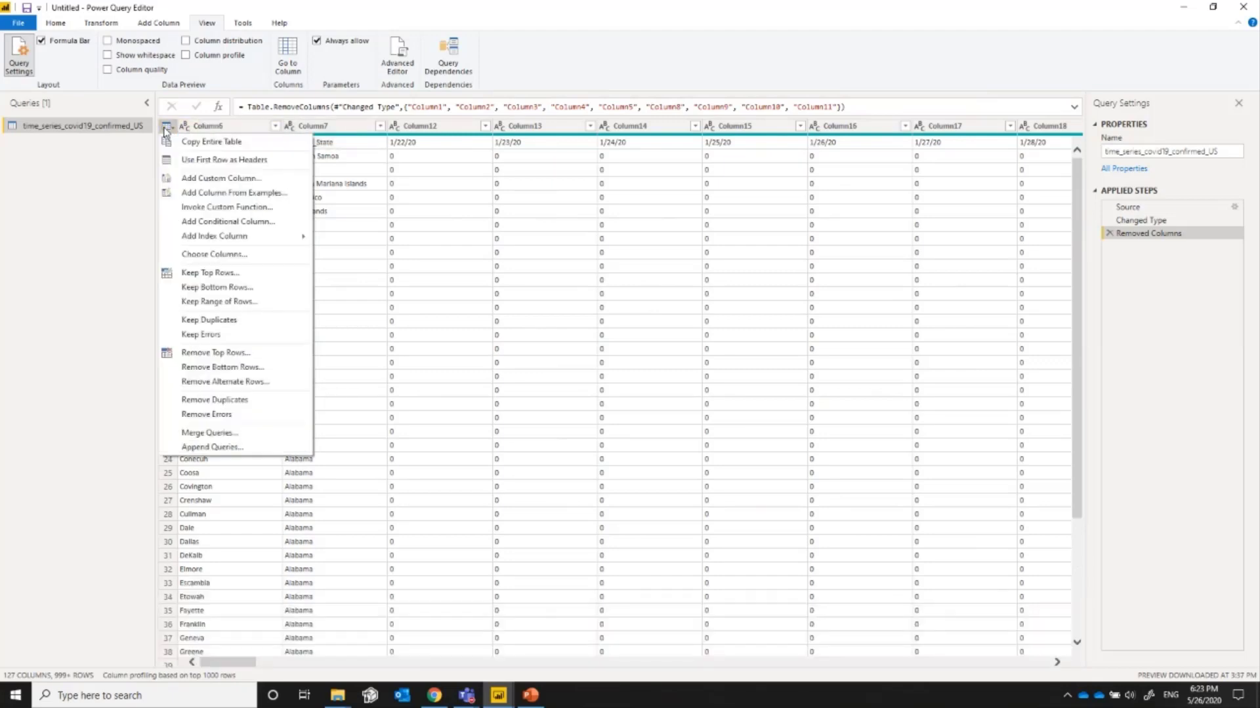
{"action": "left_click", "coordinate": [211, 162]}
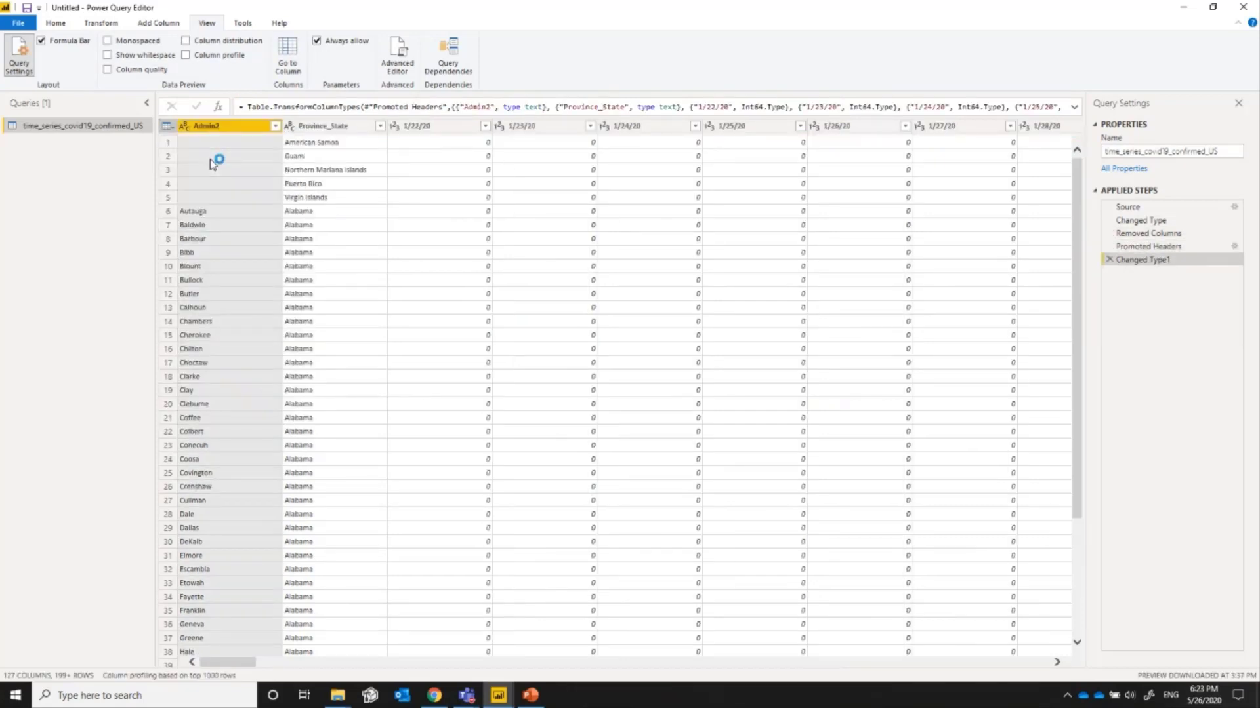
- Rename the Admin2 column as County
{"action": "scroll", "coordinate": [328, 420], "scroll_direction": "down", "scroll_amount": 4}
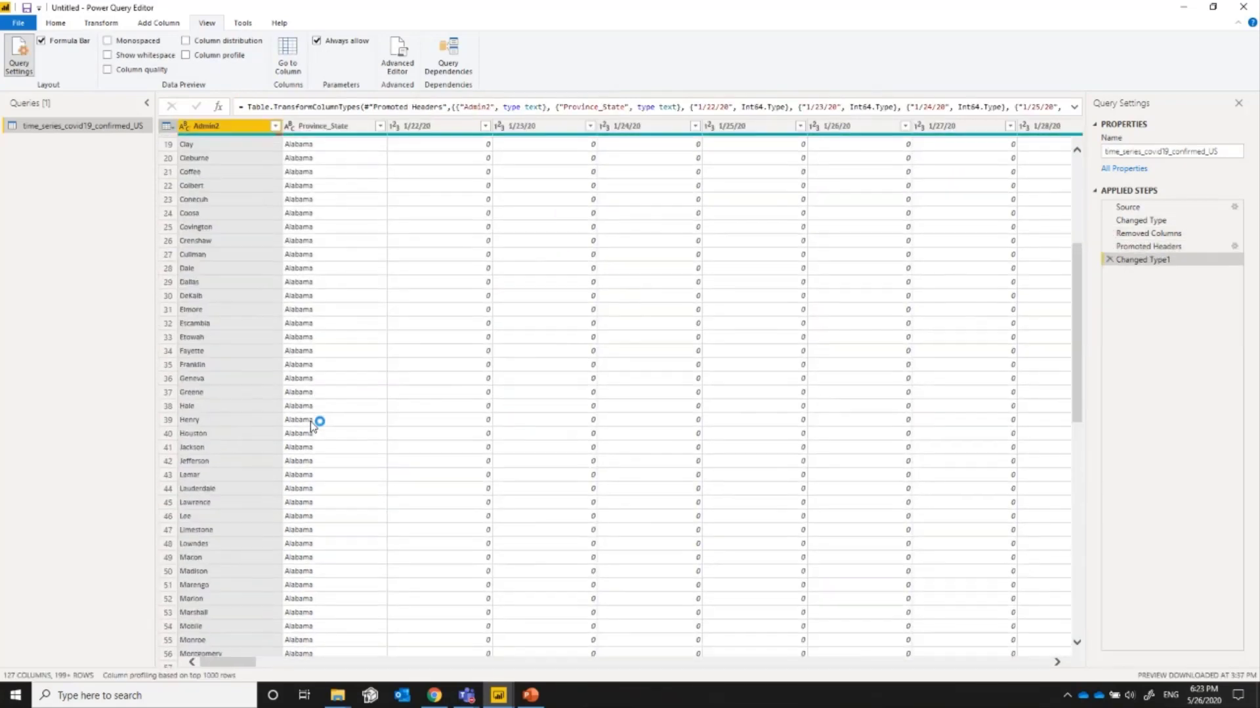
{"action": "double_click", "coordinate": [230, 124]}
{"action": "type", "text": "County"}
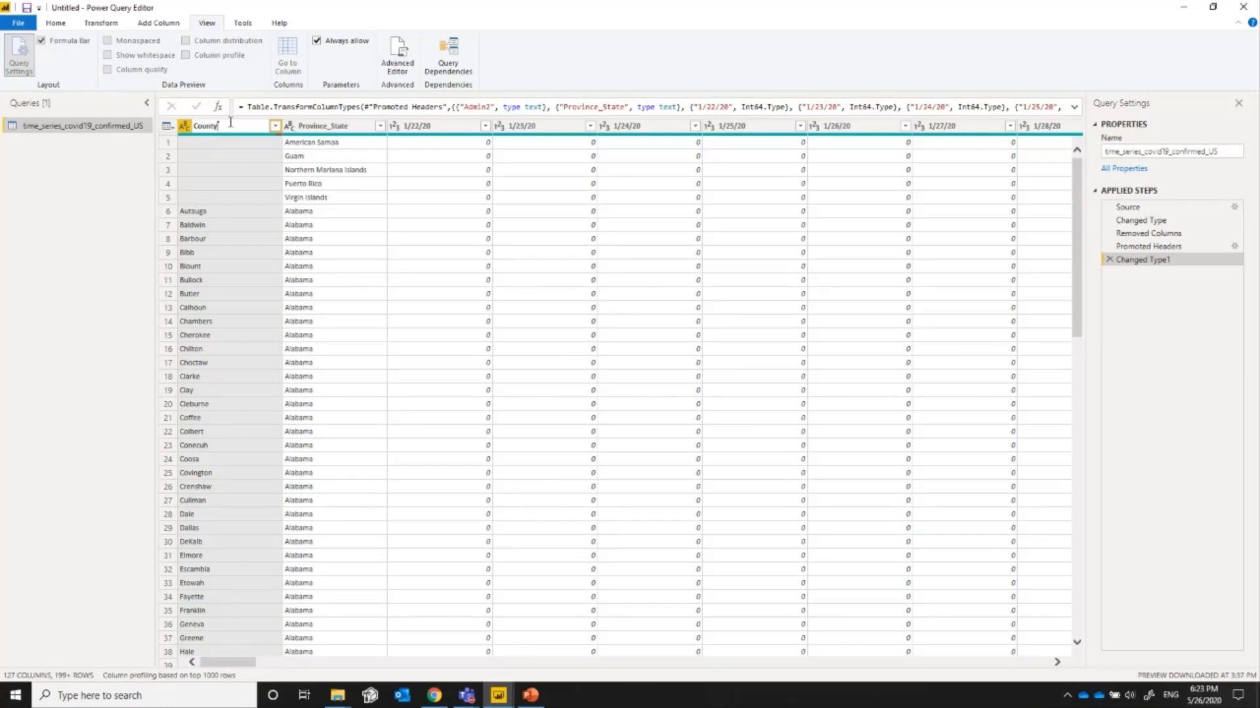
{"action": "key", "text": "Return"}
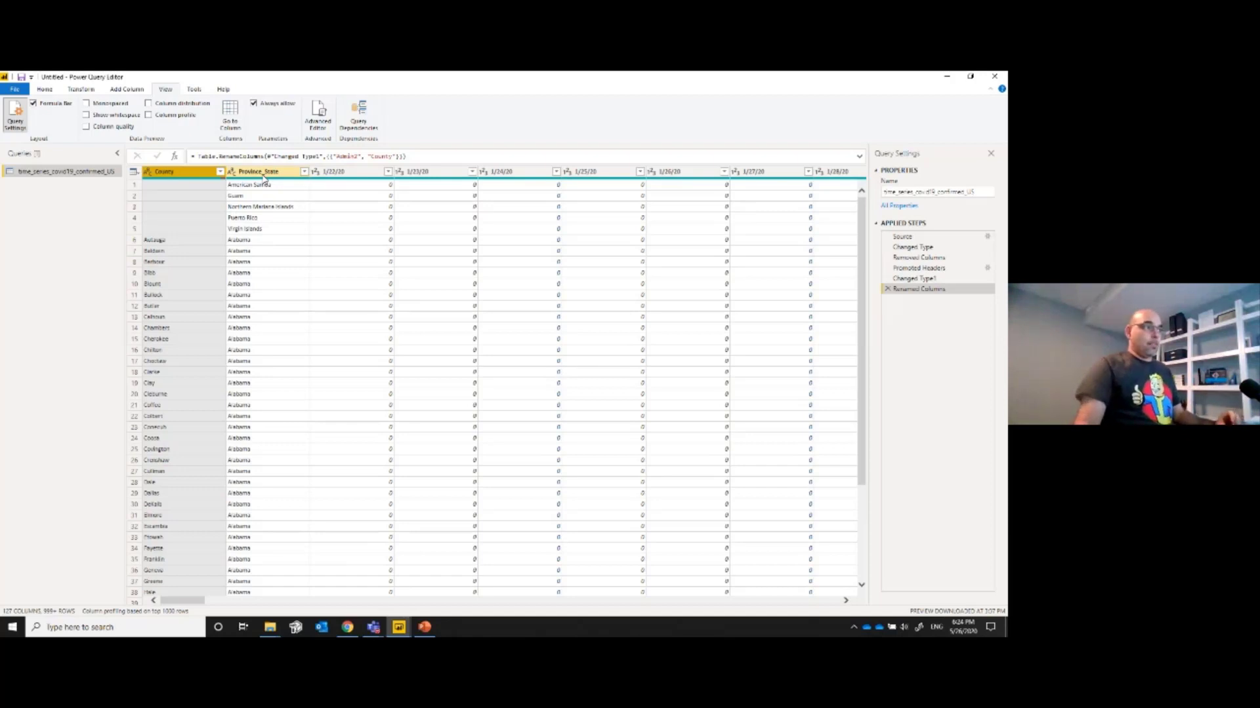
- Look through the date columns of the table from 1/22/20 to the most recent date, and return to the first columns
{"action": "left_click", "coordinate": [368, 174]}
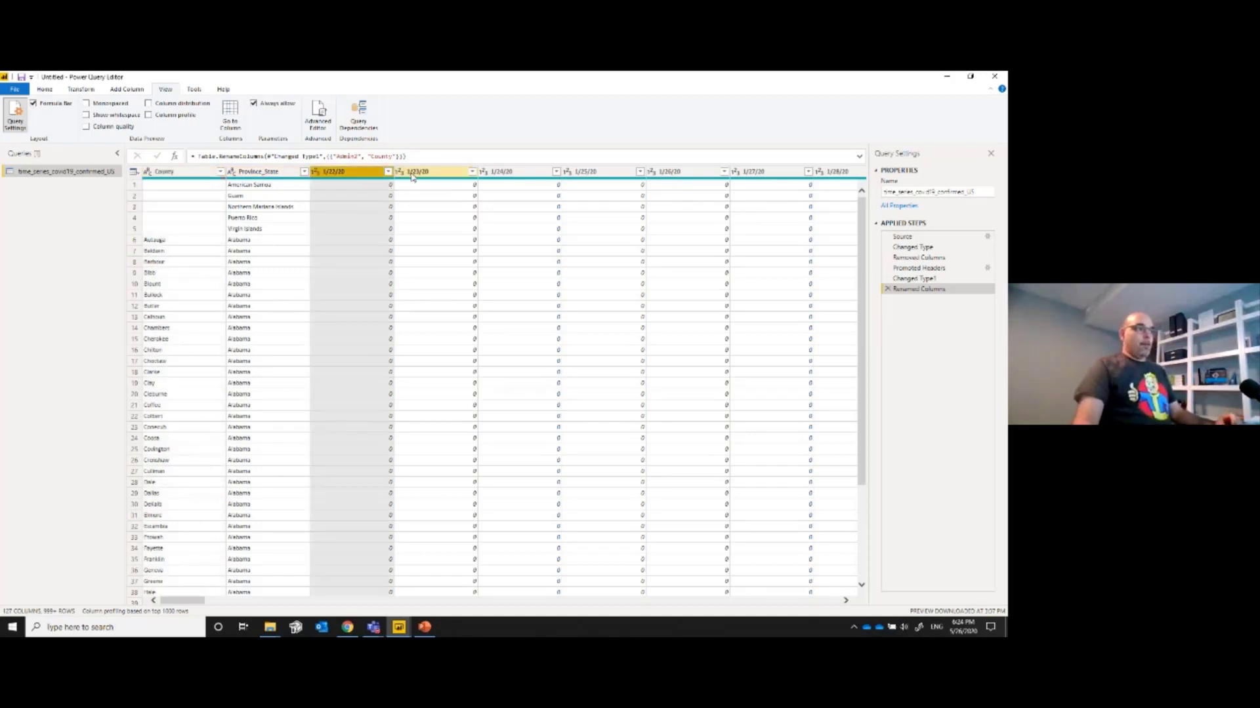
{"action": "left_click", "coordinate": [424, 172]}
{"action": "left_click", "coordinate": [510, 173]}
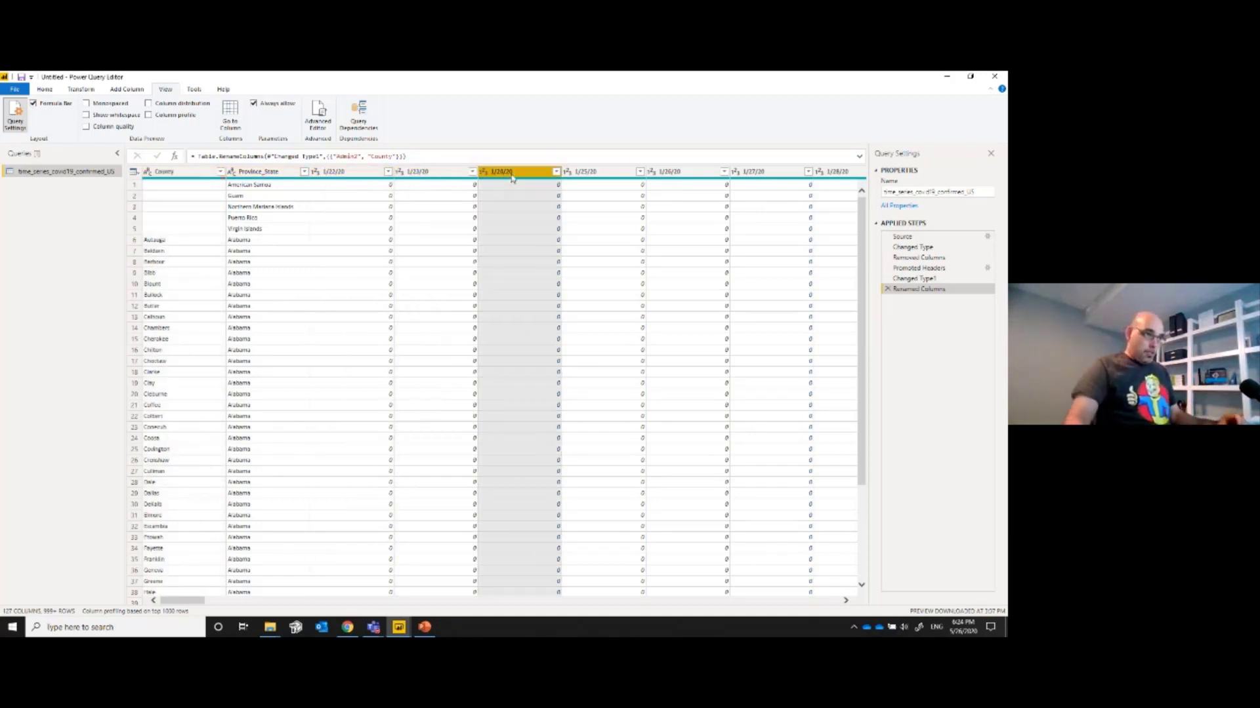
{"action": "left_click_drag", "start_coordinate": [200, 600], "coordinate": [221, 602]}
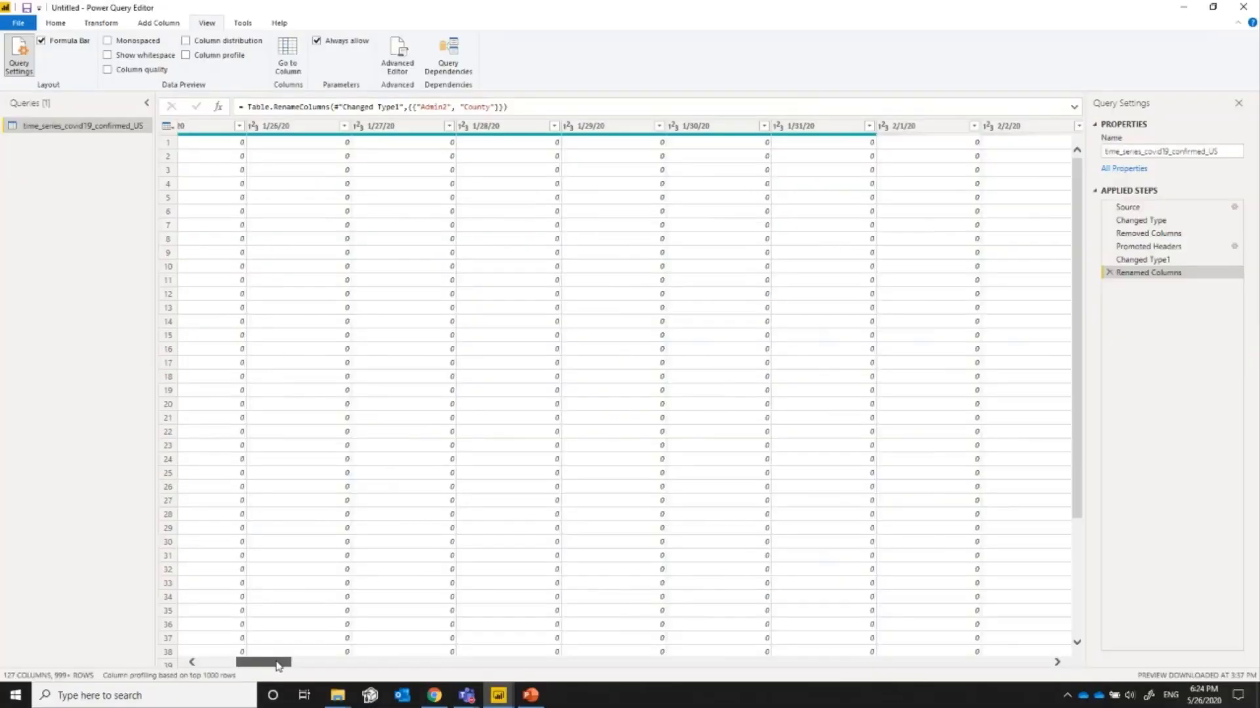
{"action": "left_click_drag", "start_coordinate": [277, 666], "coordinate": [317, 663]}
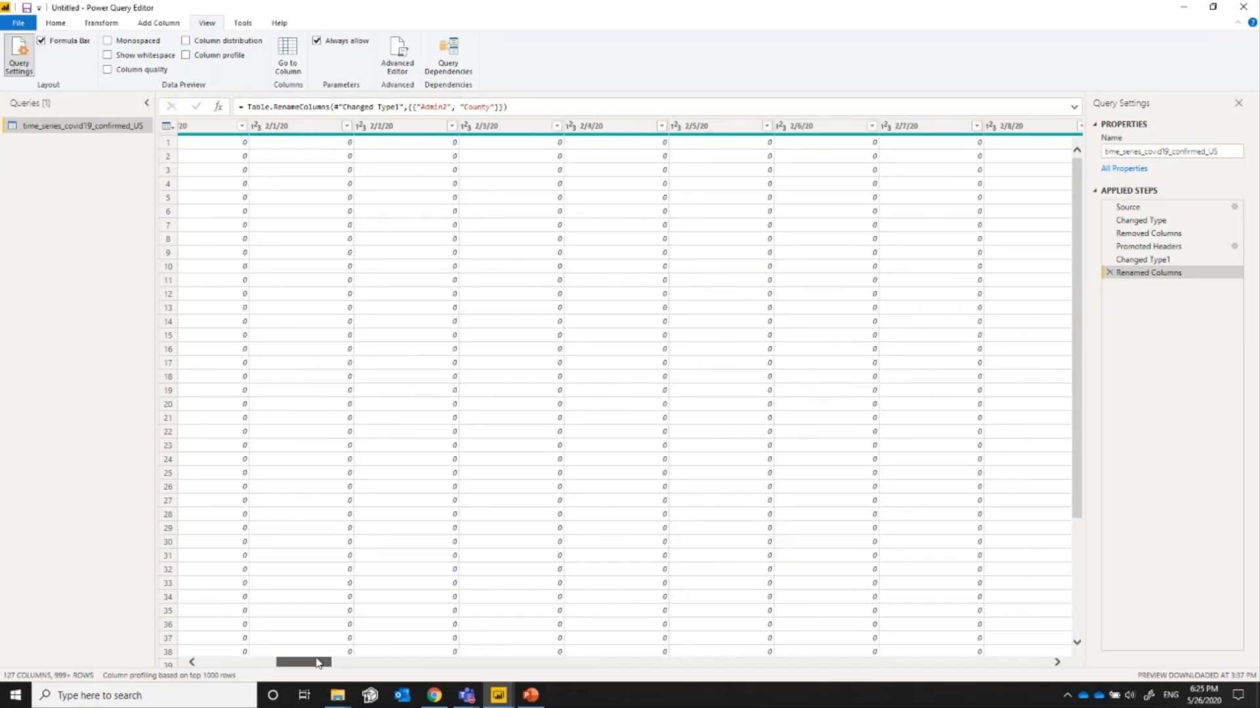
{"action": "left_click_drag", "start_coordinate": [317, 663], "coordinate": [585, 684]}
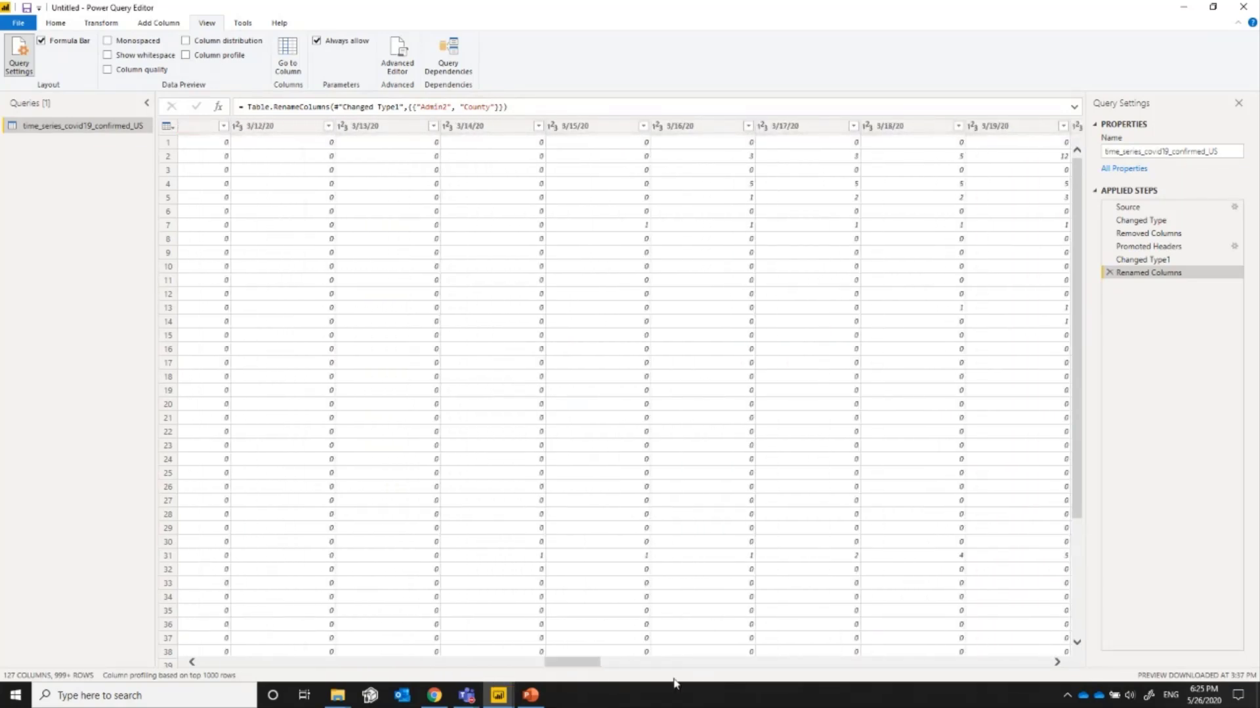
{"action": "left_click_drag", "start_coordinate": [580, 666], "coordinate": [1059, 669]}
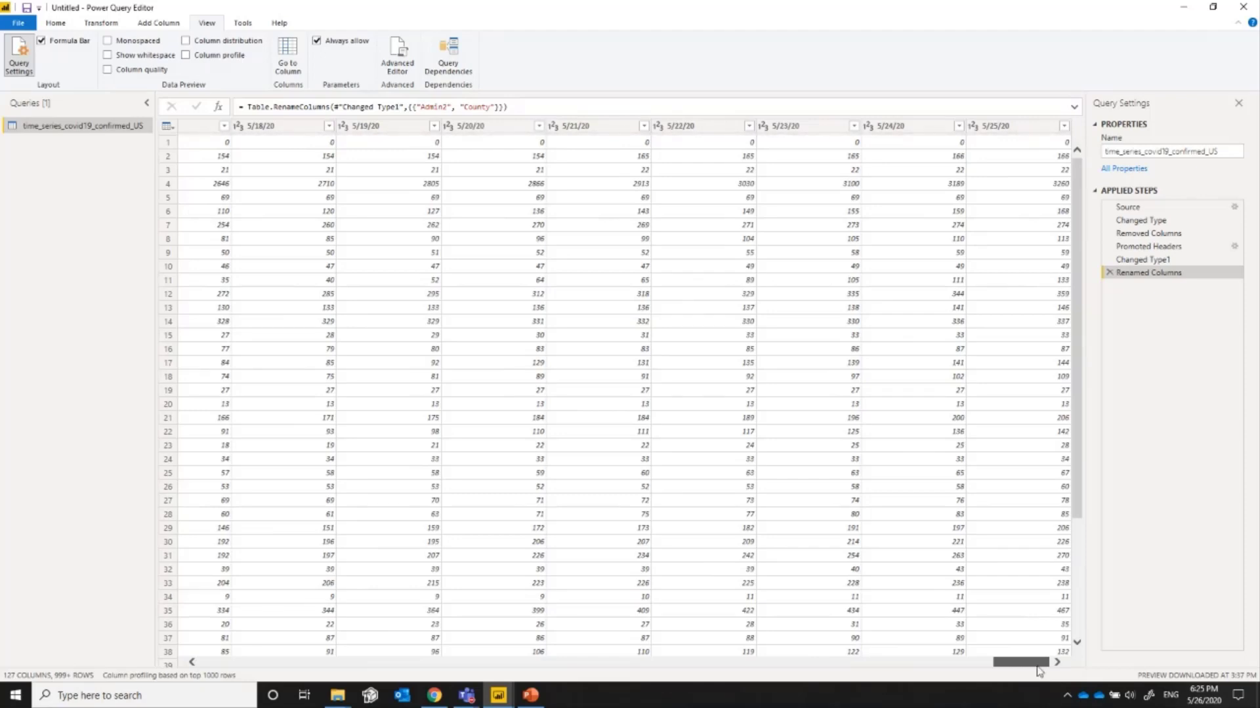
{"action": "left_click_drag", "start_coordinate": [1039, 670], "coordinate": [178, 655]}
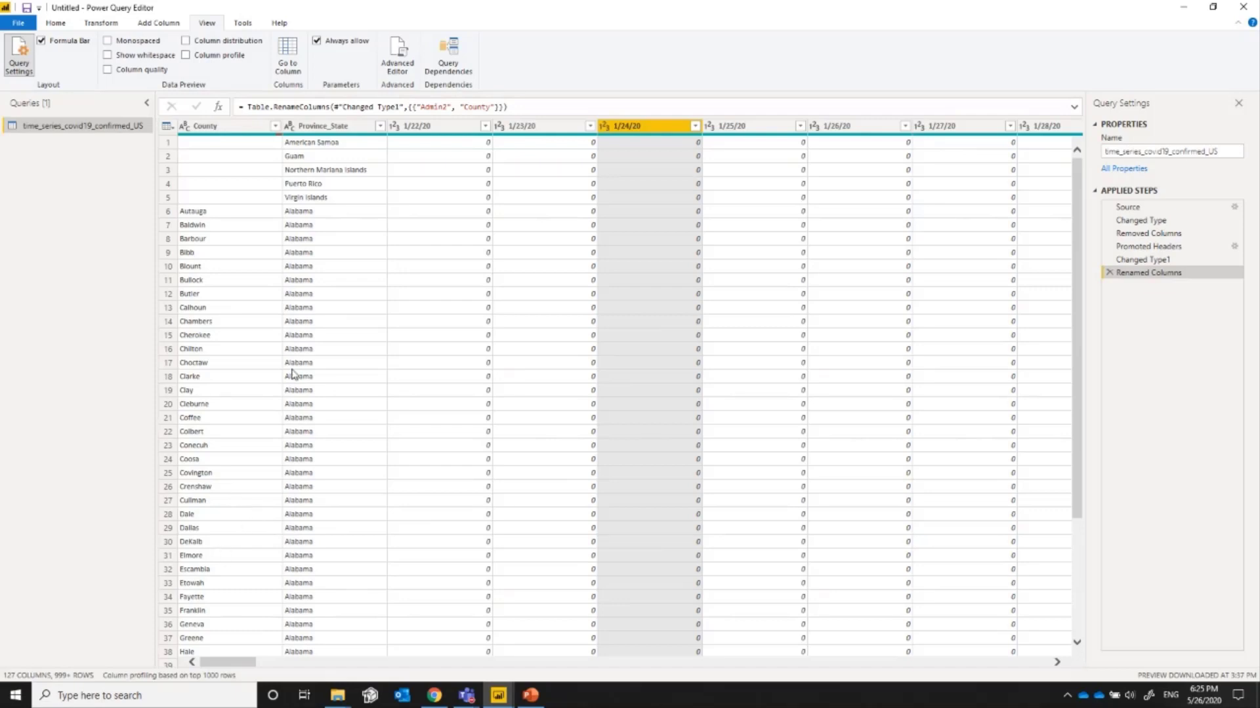
- Unpivot all columns other than County and Province_State, so the dates and case counts become attribute and value rows
{"action": "left_click", "coordinate": [229, 128]}
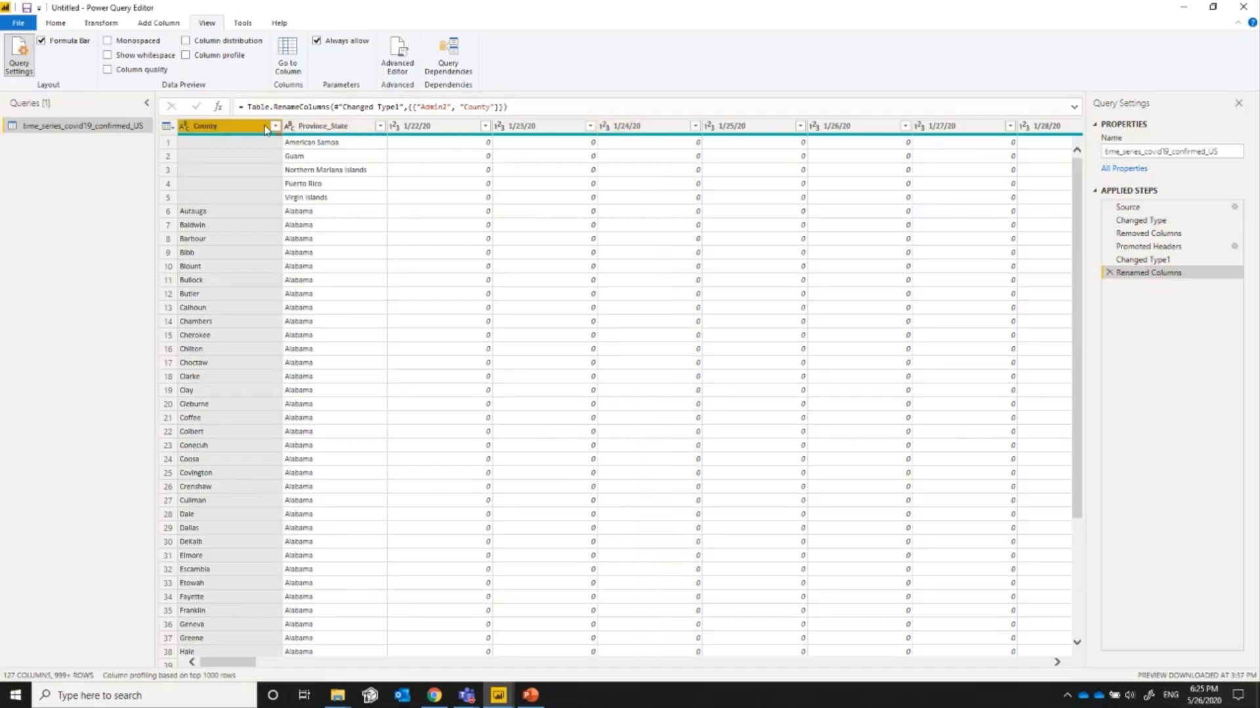
{"action": "left_click", "coordinate": [333, 129], "text": "ctrl"}
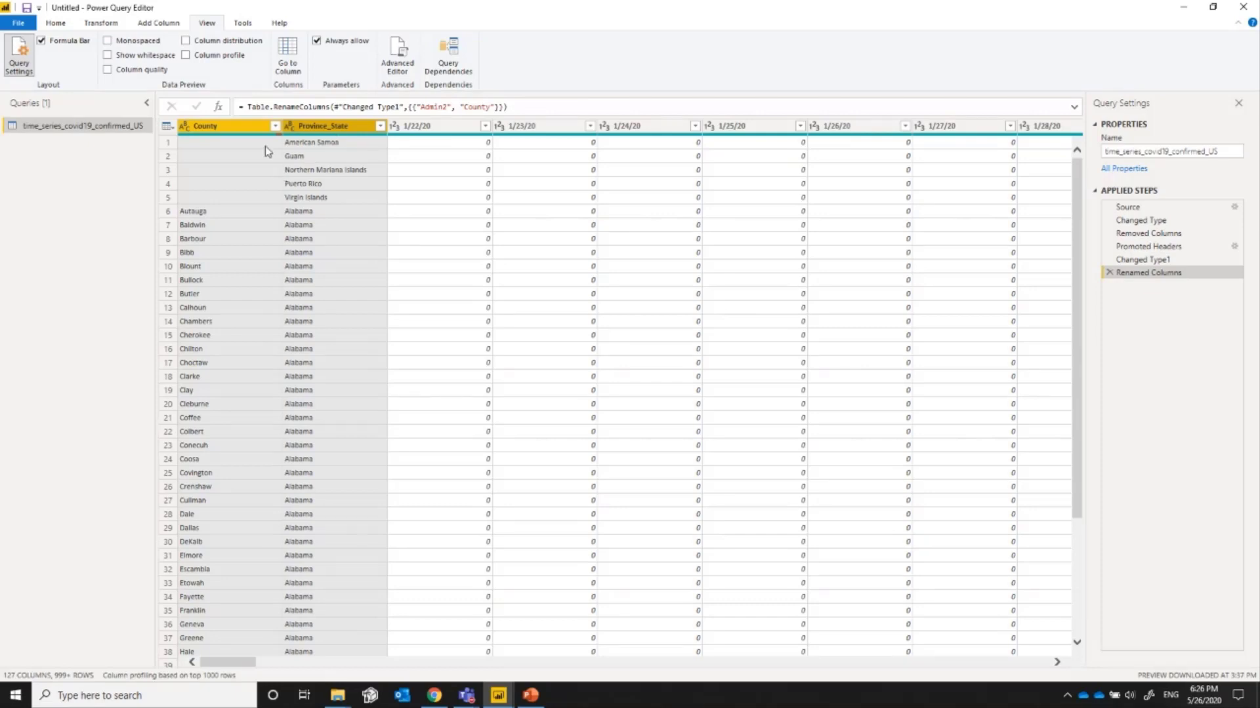
{"action": "right_click", "coordinate": [326, 131]}
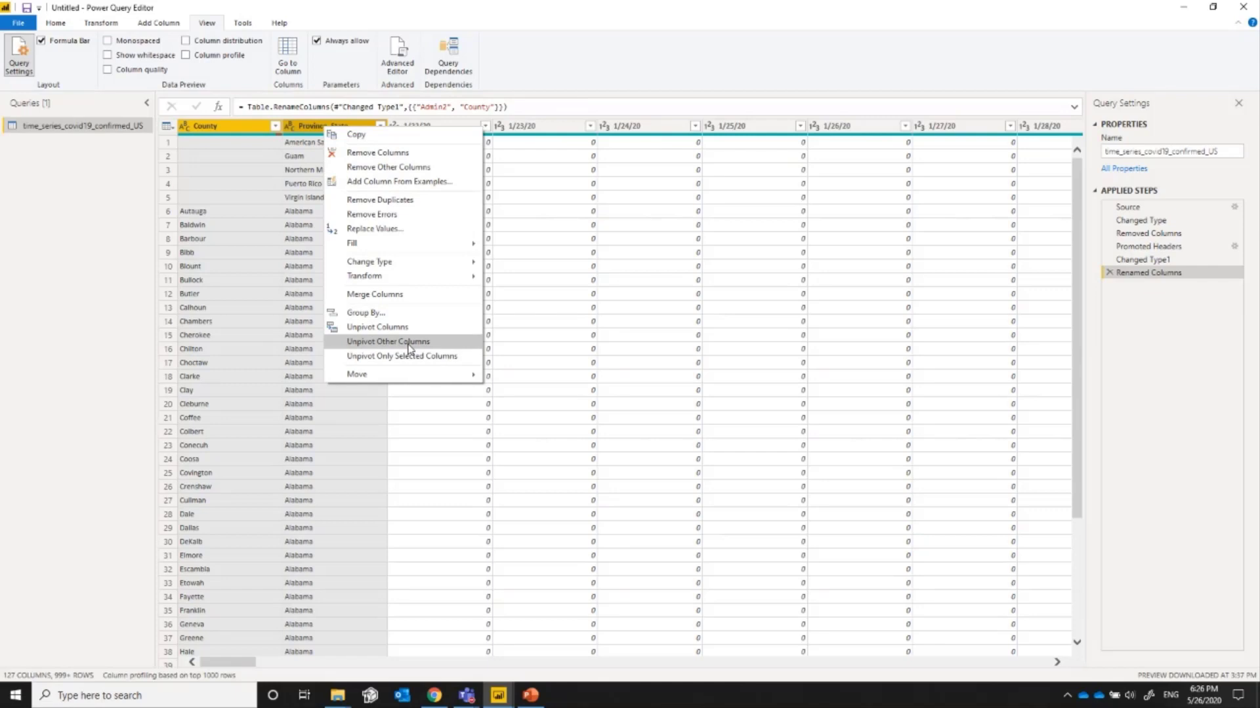
{"action": "left_click", "coordinate": [388, 341]}
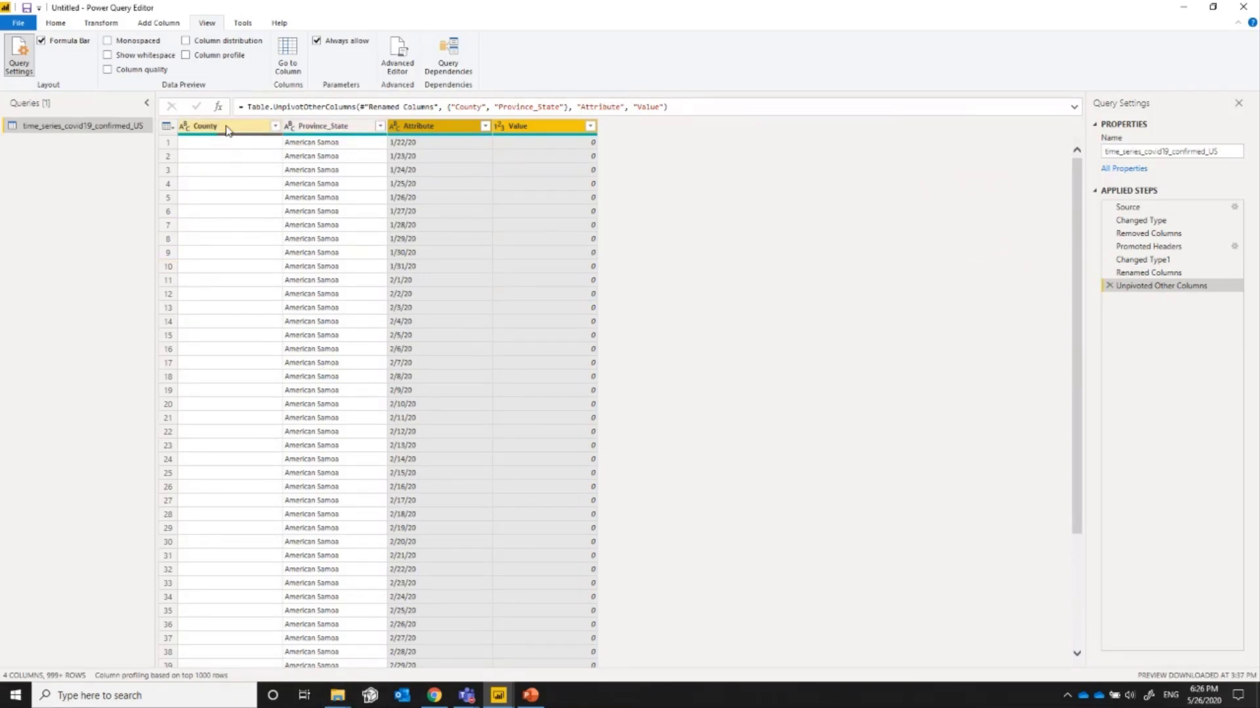
- Compare the table at the Renamed Columns and Unpivoted Other Columns applied steps, checking the individual date columns before the unpivot
{"action": "left_click", "coordinate": [1148, 274]}
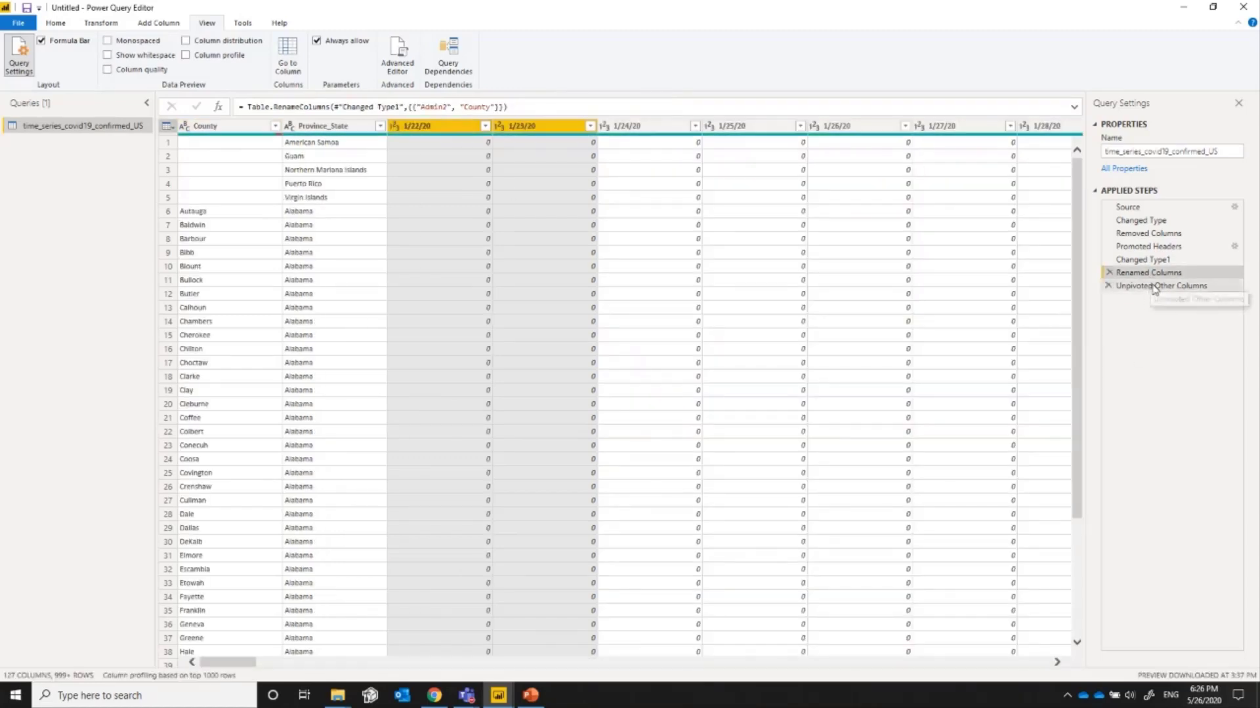
{"action": "left_click", "coordinate": [1154, 288]}
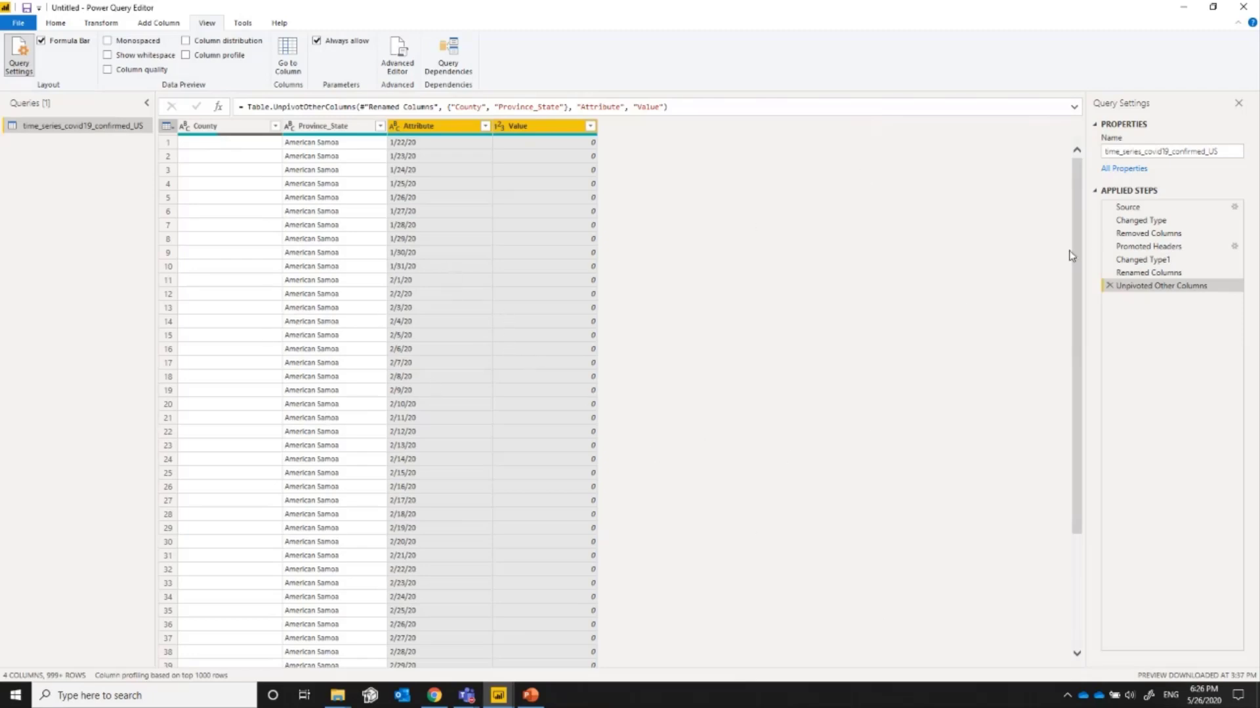
{"action": "left_click", "coordinate": [1147, 272]}
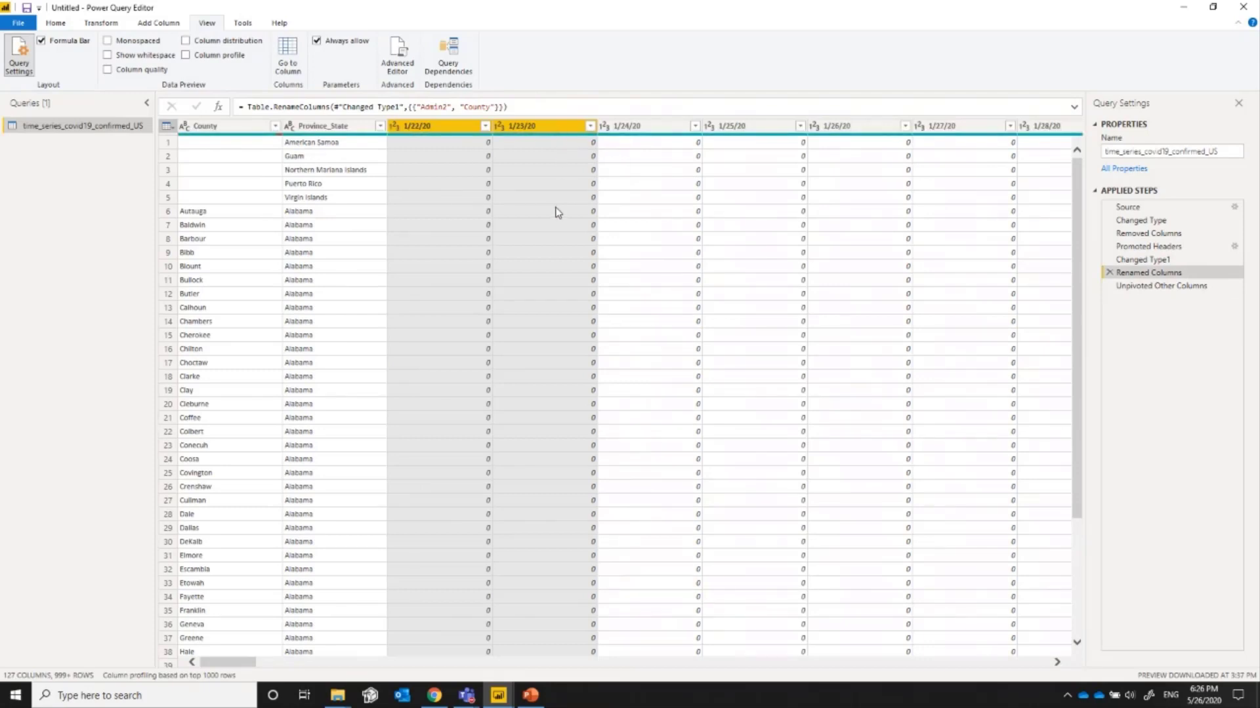
{"action": "left_click", "coordinate": [457, 127]}
{"action": "left_click", "coordinate": [537, 128]}
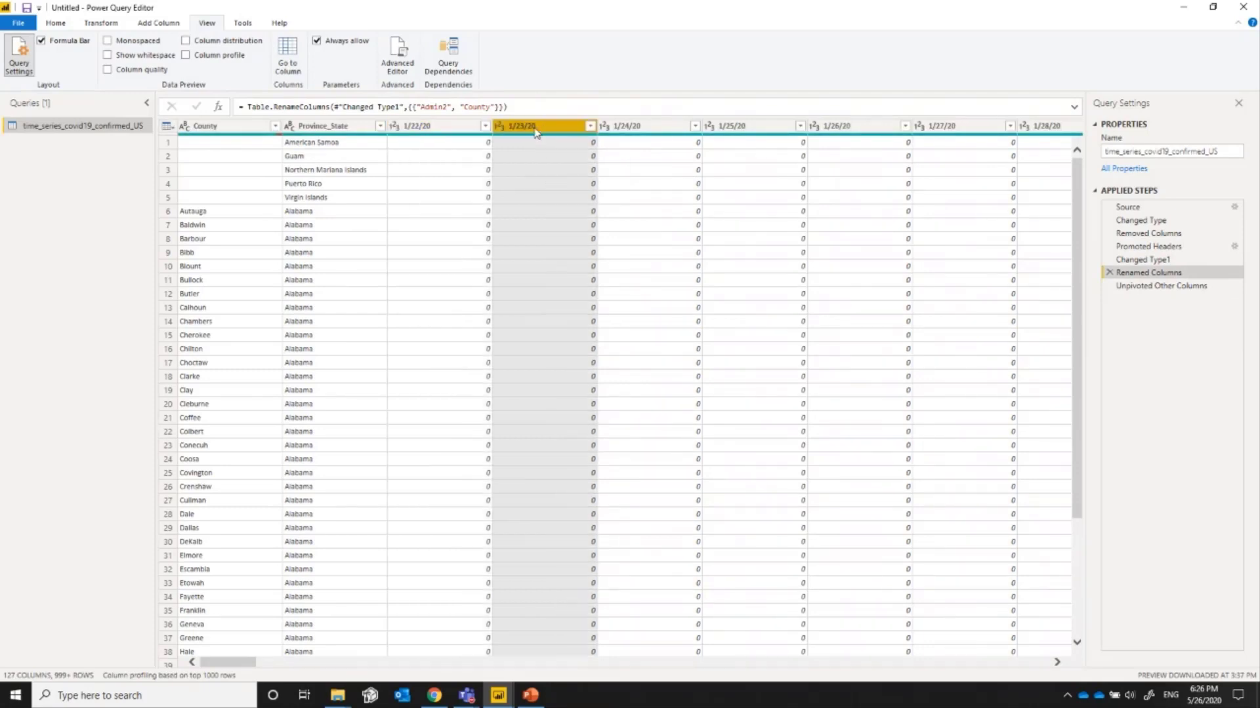
{"action": "left_click", "coordinate": [638, 131]}
- Find ZoomIt through the Windows search, launch it and magnify the screen
{"action": "left_click", "coordinate": [154, 693]}
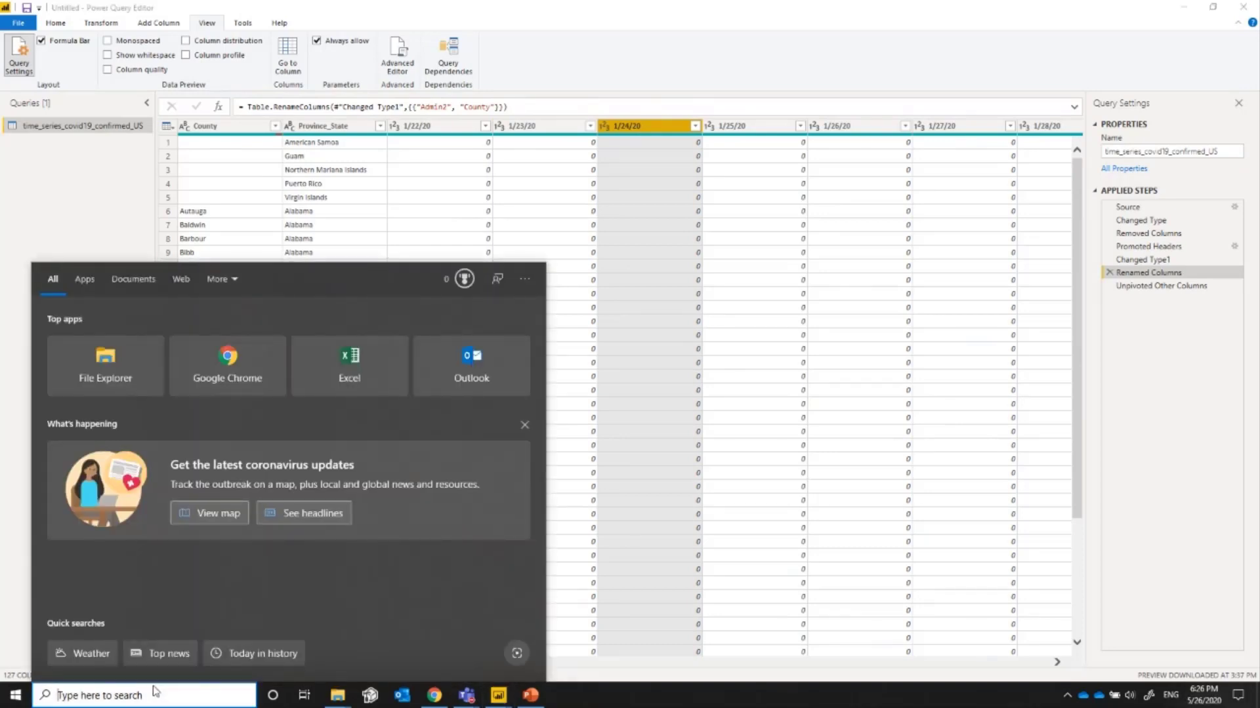
{"action": "type", "text": "zoomit"}
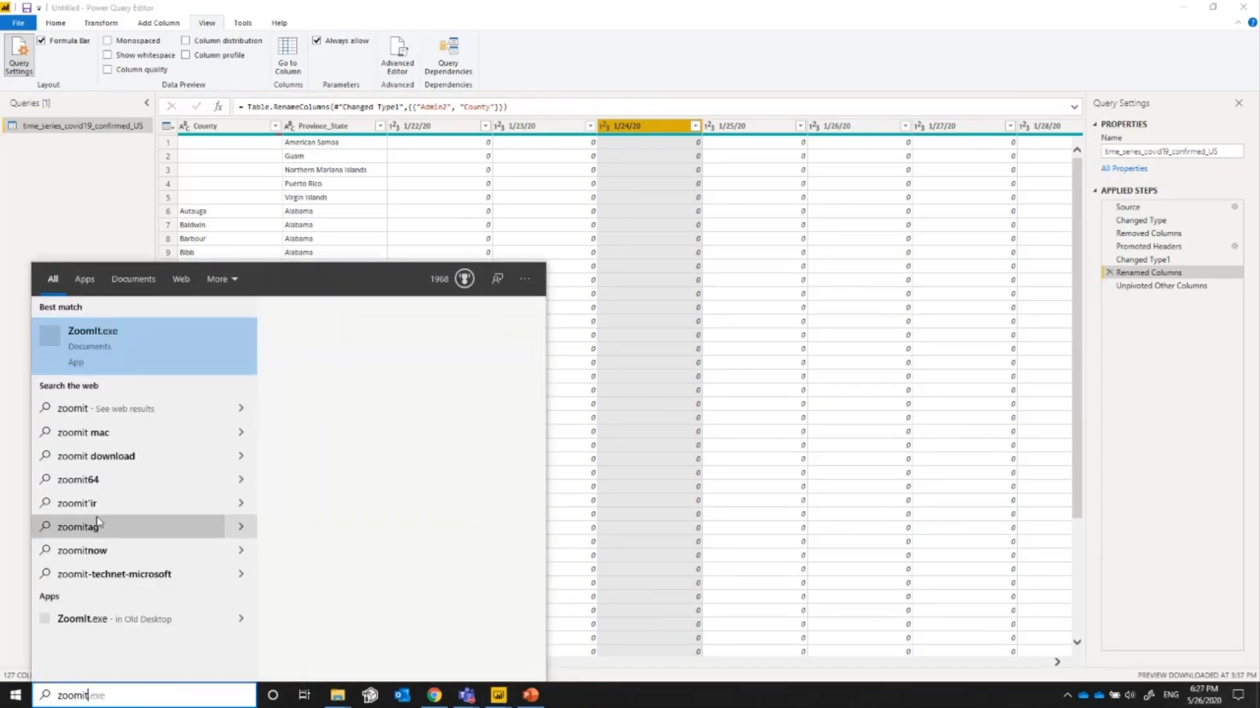
{"action": "left_click", "coordinate": [292, 435]}
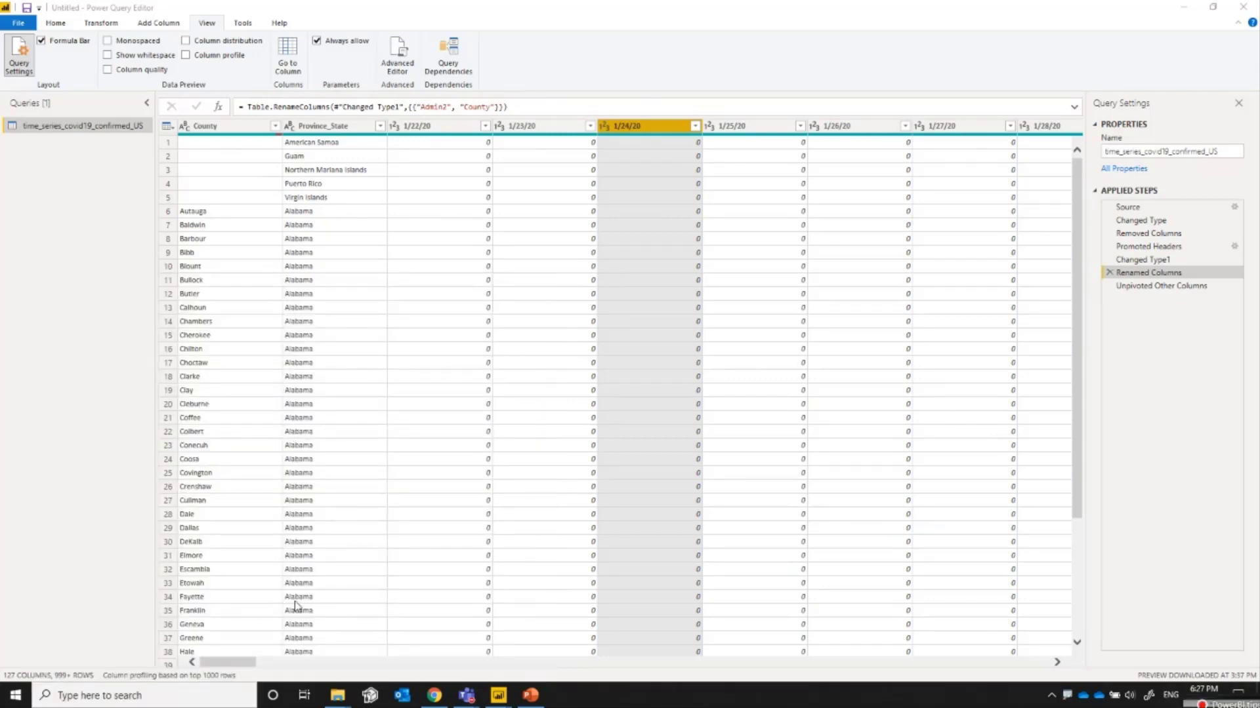
{"action": "key", "text": "ctrl+1"}
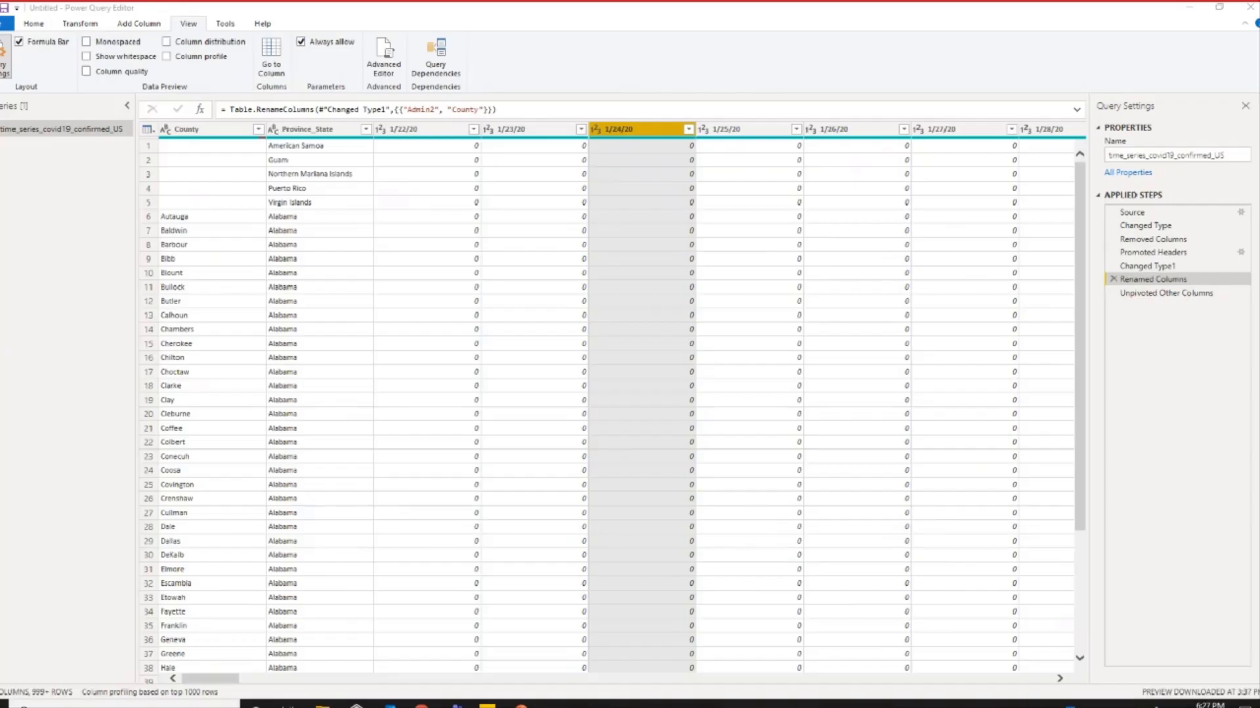
- Compare the Unpivoted Other Columns and Renamed Columns applied steps, looking through the pre-unpivot rows and the date columns up to 5/25/20
{"action": "left_click", "coordinate": [1157, 289]}
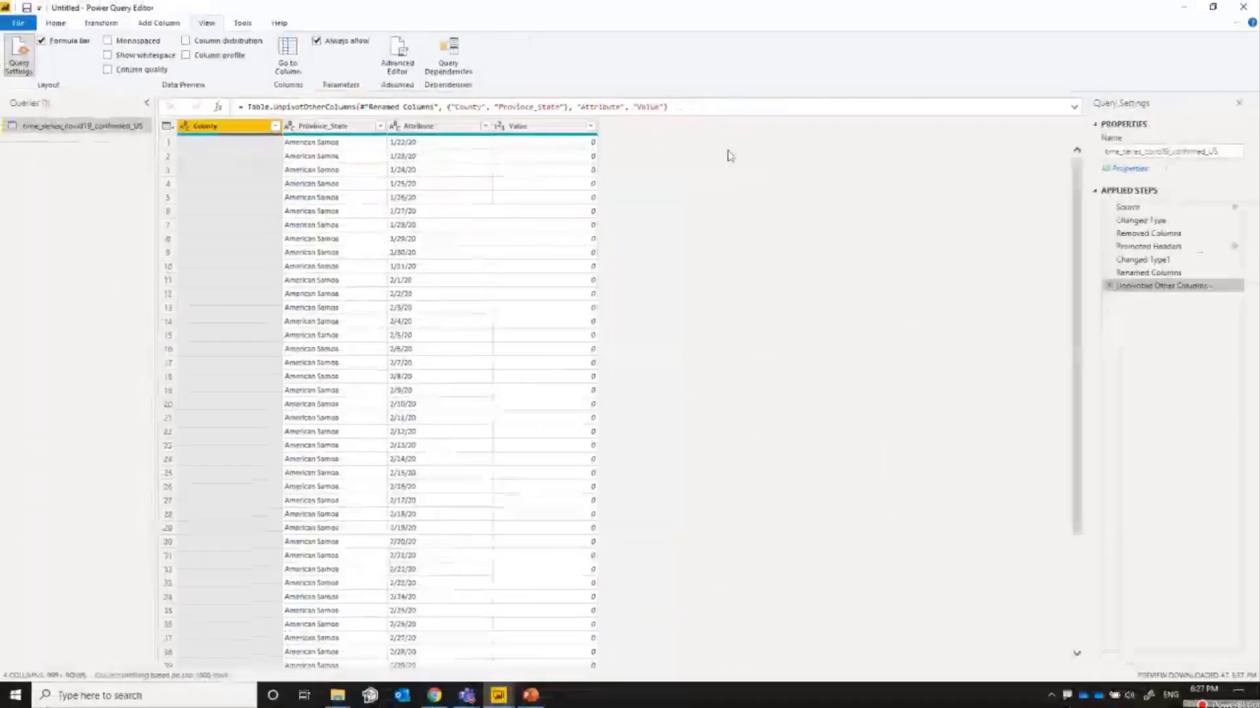
{"action": "left_click", "coordinate": [1127, 276]}
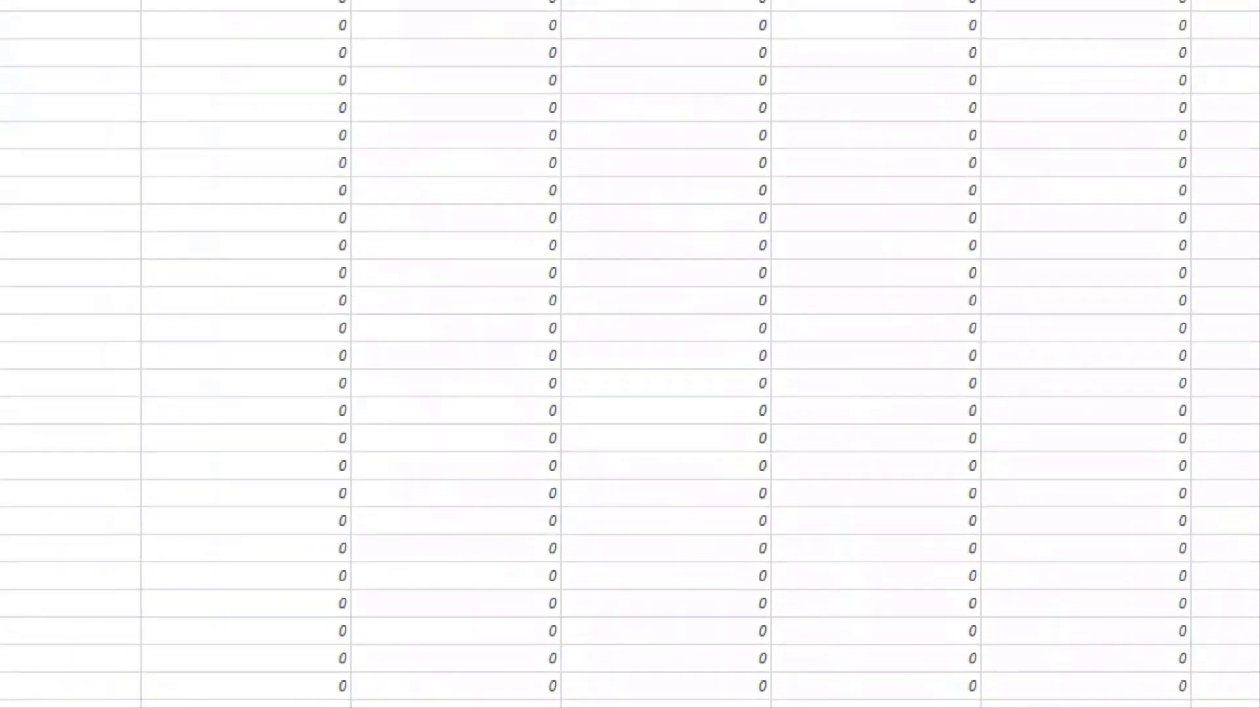
{"action": "key", "text": "super"}
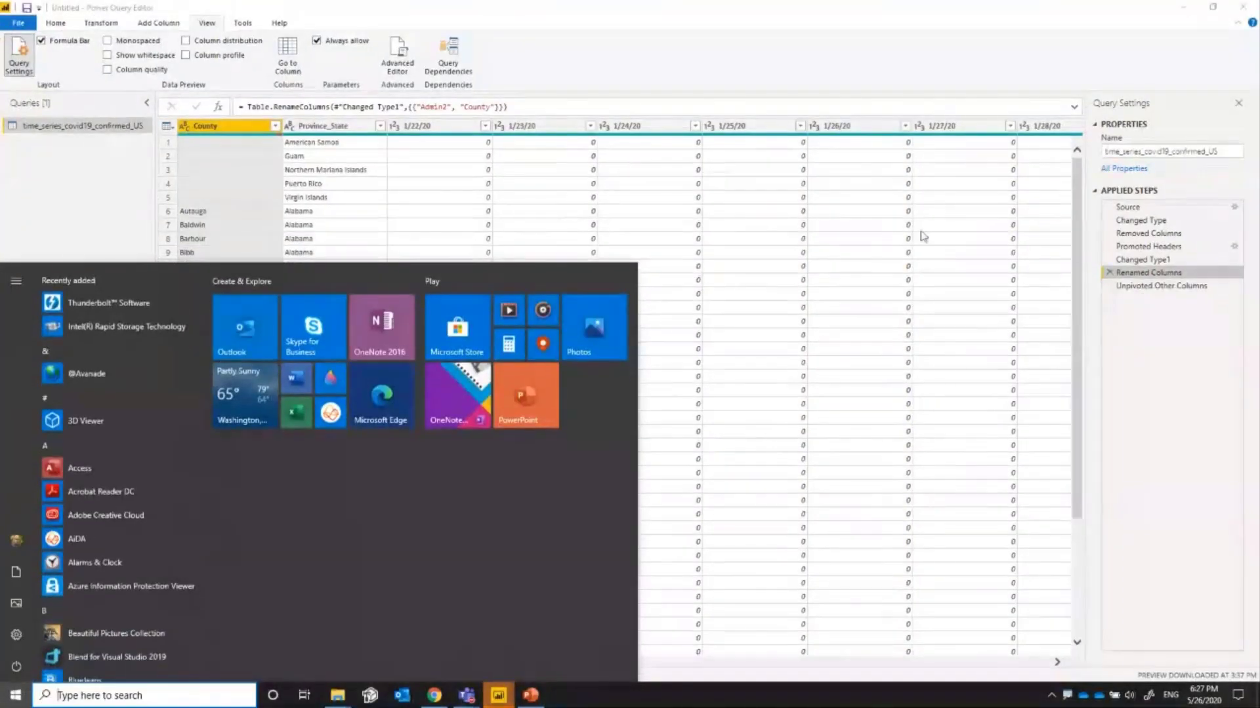
{"action": "left_click", "coordinate": [912, 112]}
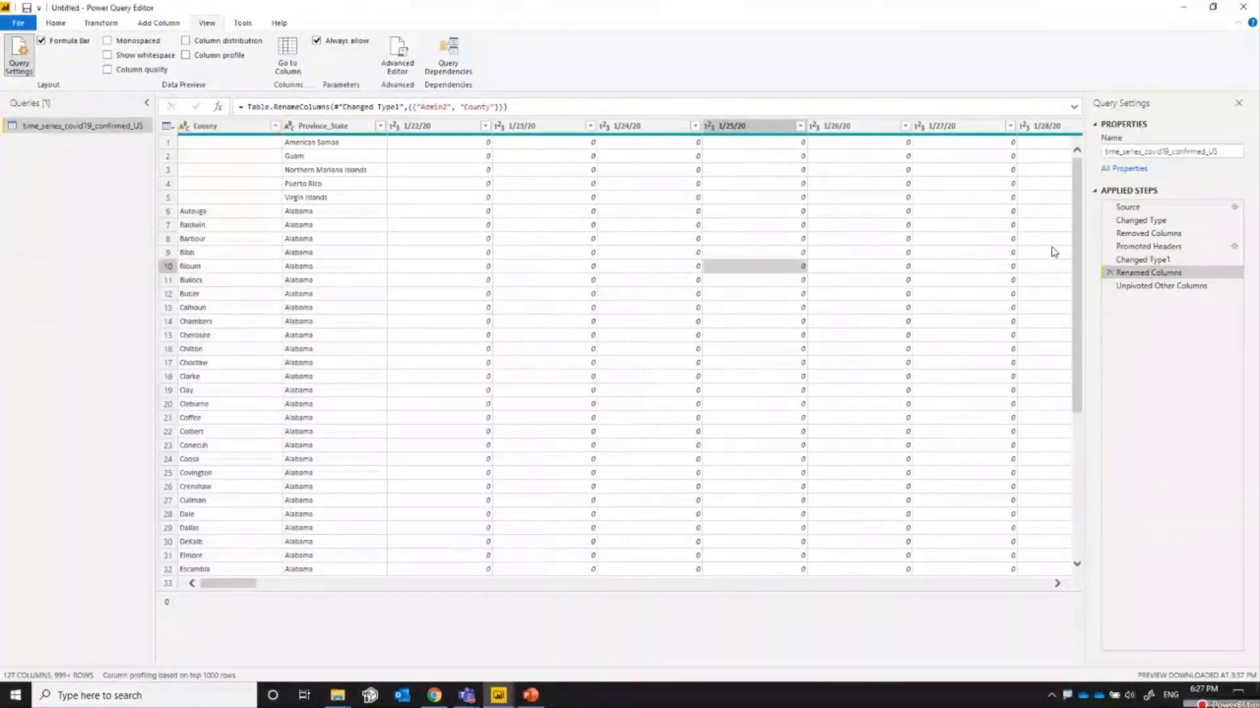
{"action": "left_click_drag", "start_coordinate": [1076, 243], "coordinate": [1075, 551]}
{"action": "scroll", "coordinate": [744, 425], "scroll_direction": "down", "scroll_amount": 20}
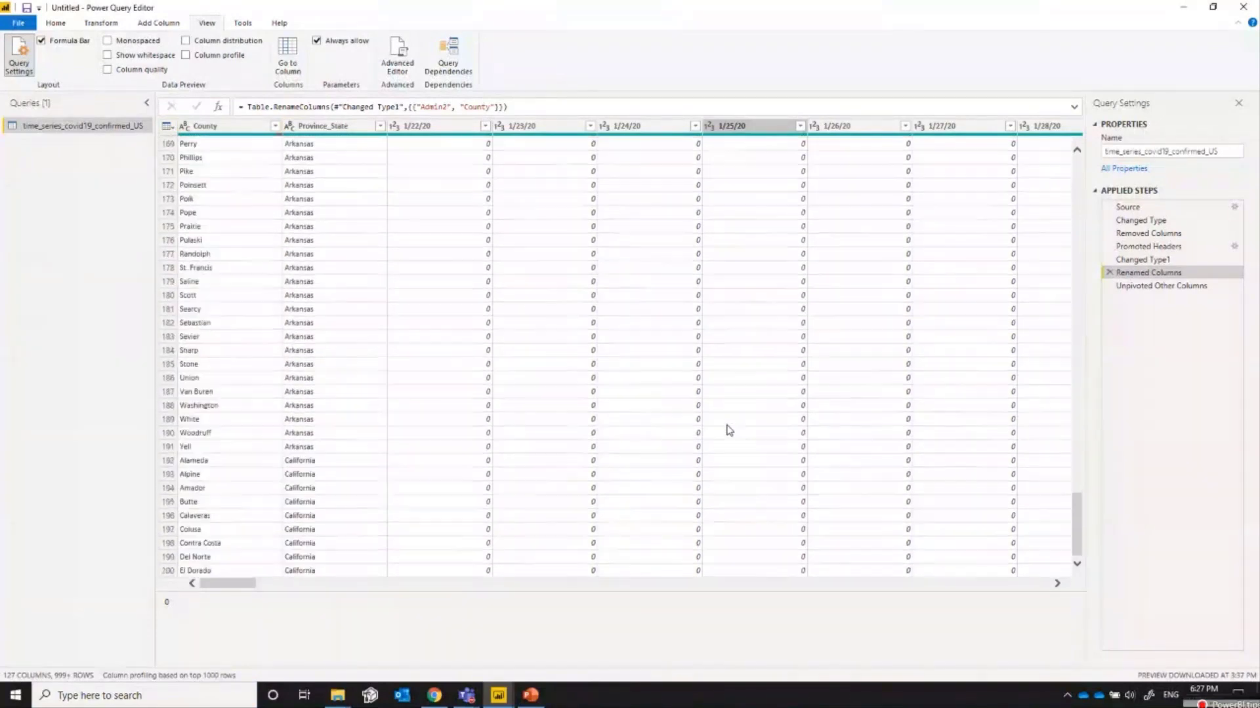
{"action": "scroll", "coordinate": [703, 438], "scroll_direction": "down", "scroll_amount": 20}
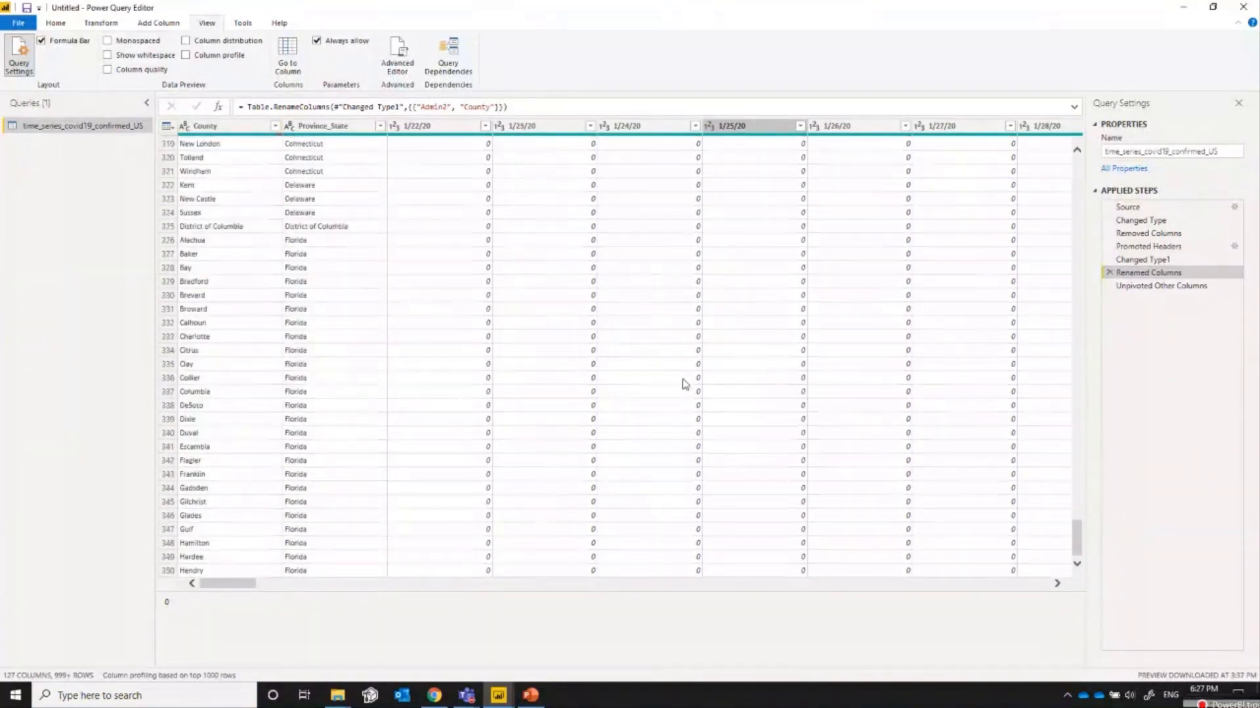
{"action": "left_click", "coordinate": [420, 125]}
{"action": "left_click", "coordinate": [485, 125]}
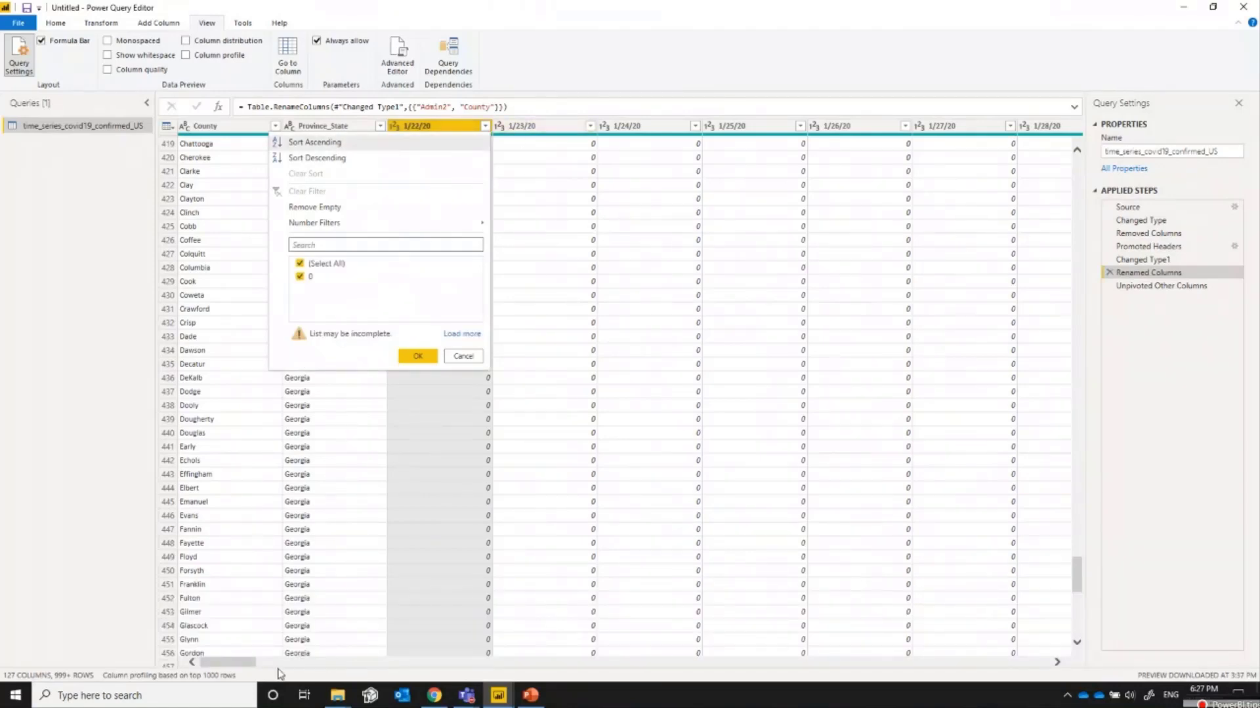
{"action": "left_click", "coordinate": [249, 667]}
{"action": "left_click_drag", "start_coordinate": [249, 667], "coordinate": [1020, 656]}
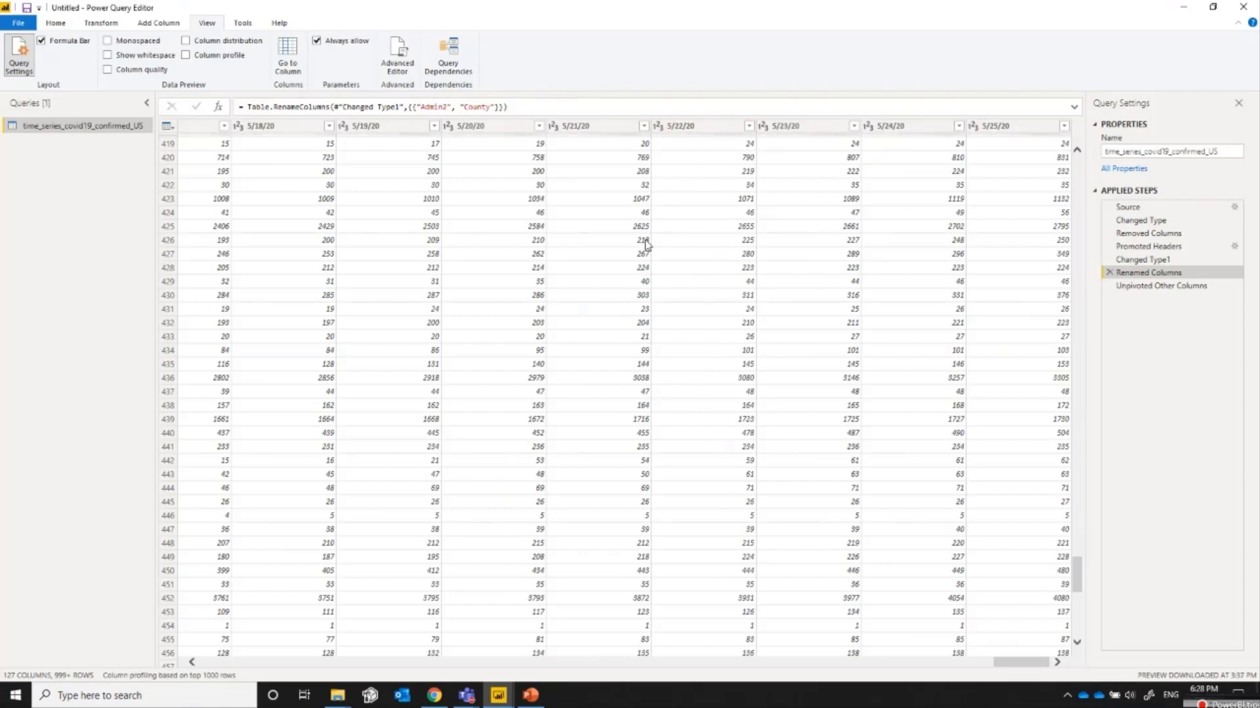
- Return to the Unpivoted Other Columns step, check the dates listed in the Attribute column, and change that column's data type to Date
{"action": "left_click", "coordinate": [1144, 287]}
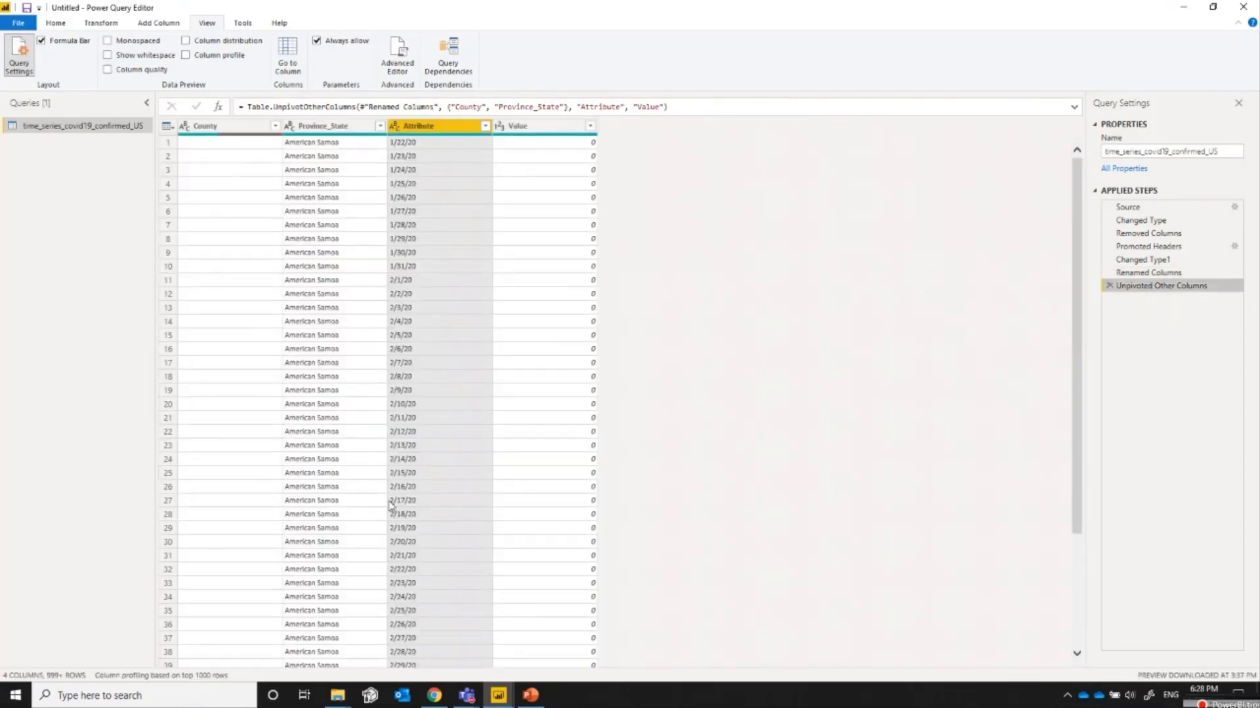
{"action": "scroll", "coordinate": [447, 217], "scroll_direction": "down", "scroll_amount": 2}
{"action": "left_click", "coordinate": [485, 126]}
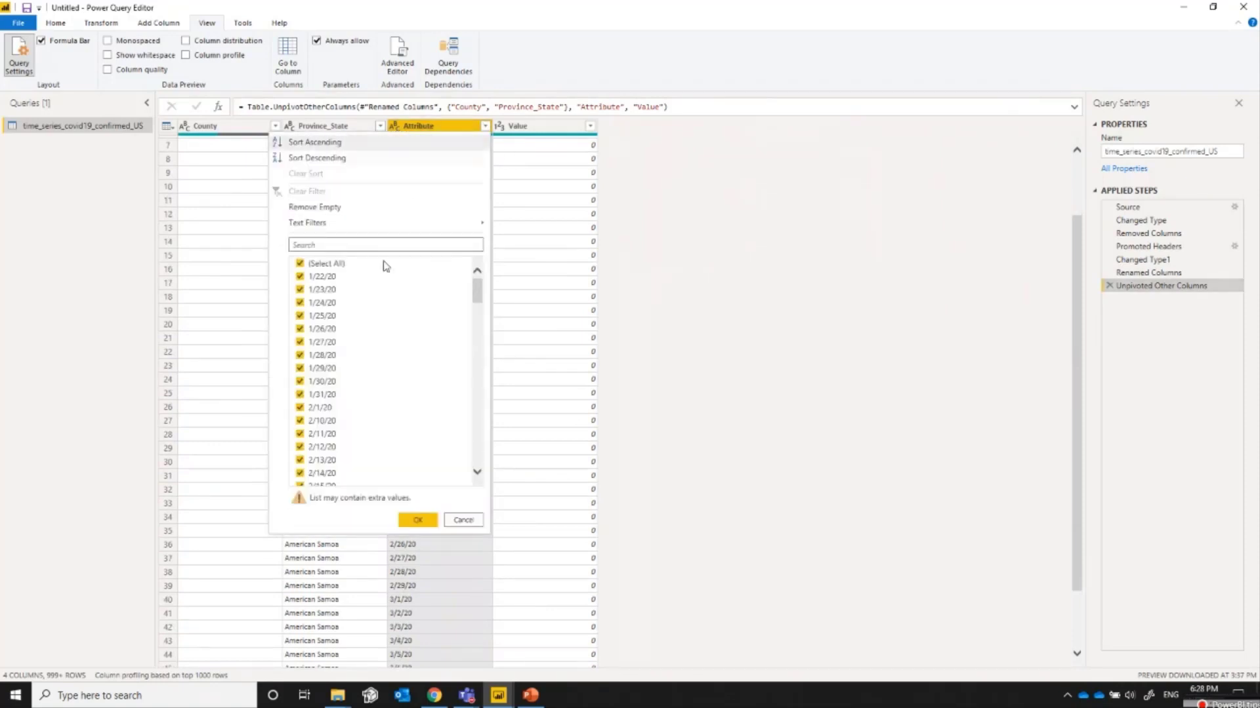
{"action": "scroll", "coordinate": [321, 423], "scroll_direction": "down", "scroll_amount": 5}
{"action": "scroll", "coordinate": [322, 424], "scroll_direction": "down", "scroll_amount": 20}
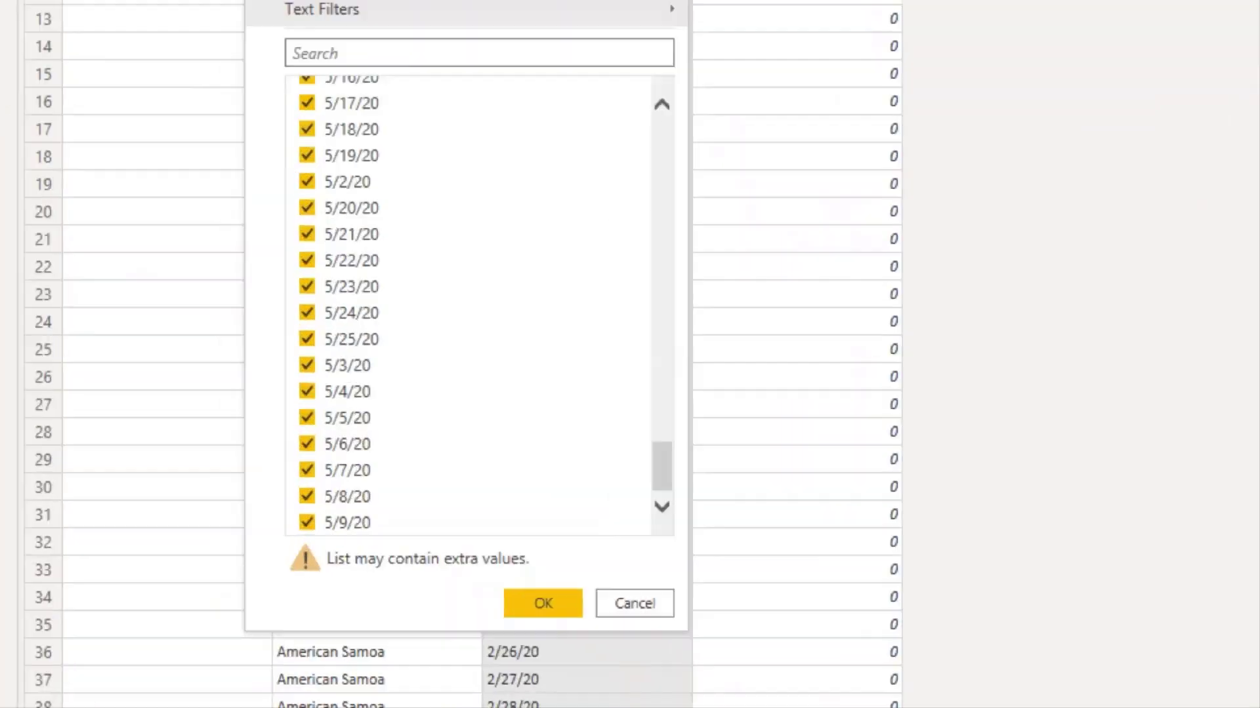
{"action": "key", "text": "Escape"}
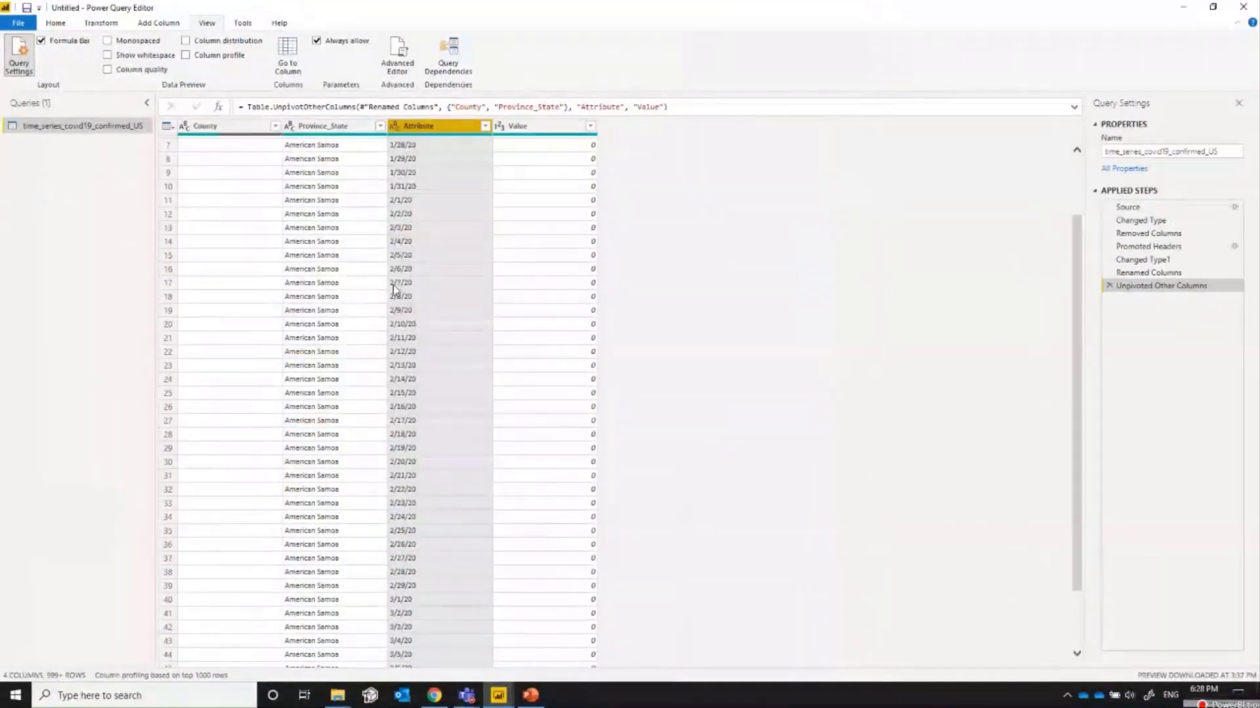
{"action": "left_click", "coordinate": [395, 127]}
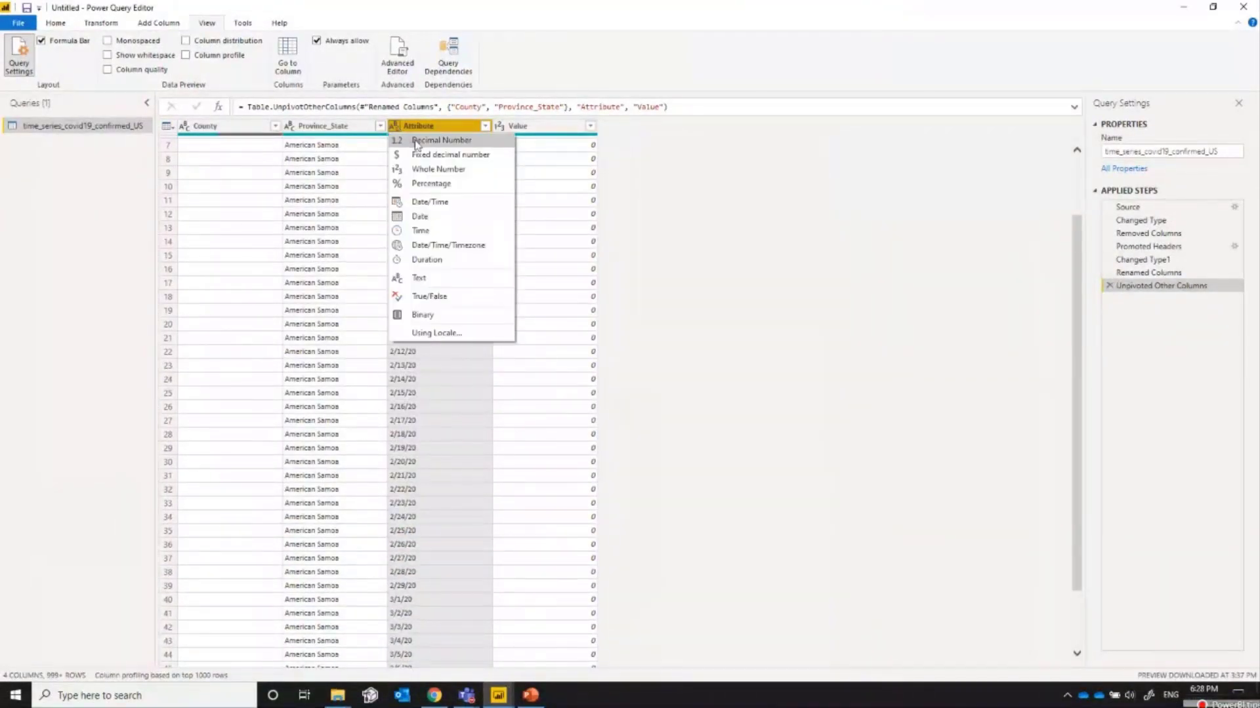
{"action": "left_click", "coordinate": [425, 218]}
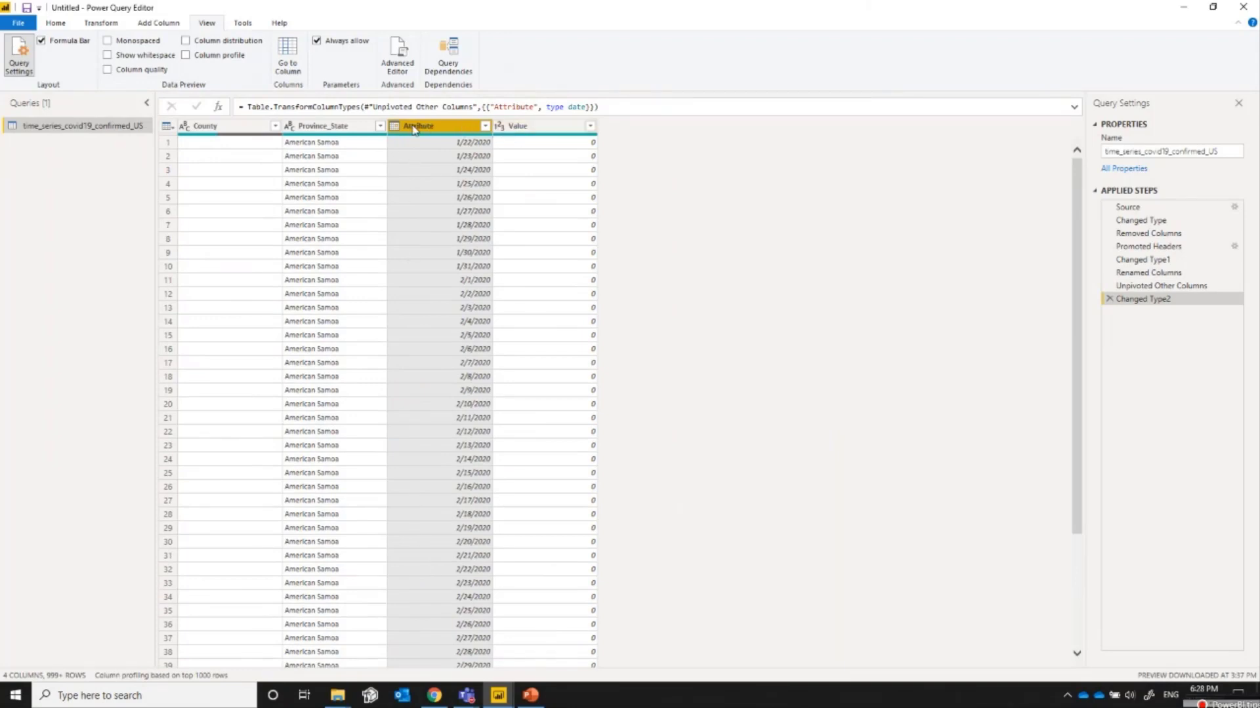
- Sort the table by Attribute in descending order to check the latest rows, and delete the sorting step
{"action": "left_click", "coordinate": [485, 126]}
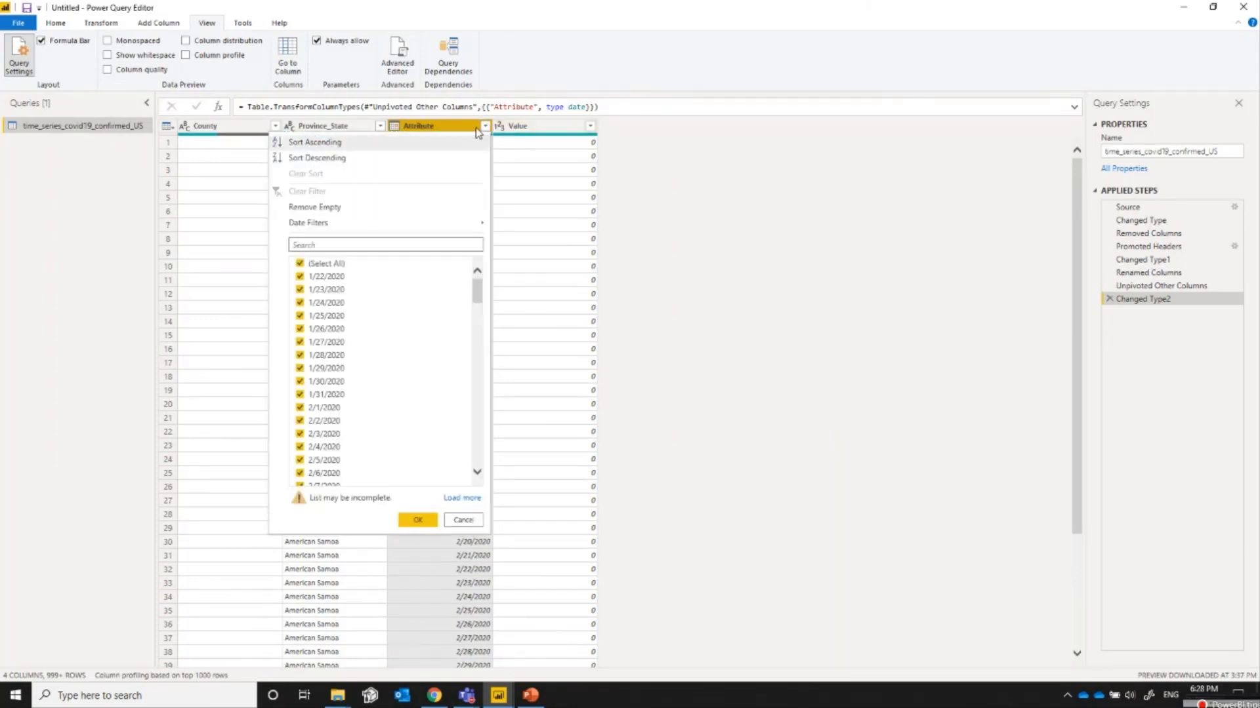
{"action": "left_click", "coordinate": [395, 160]}
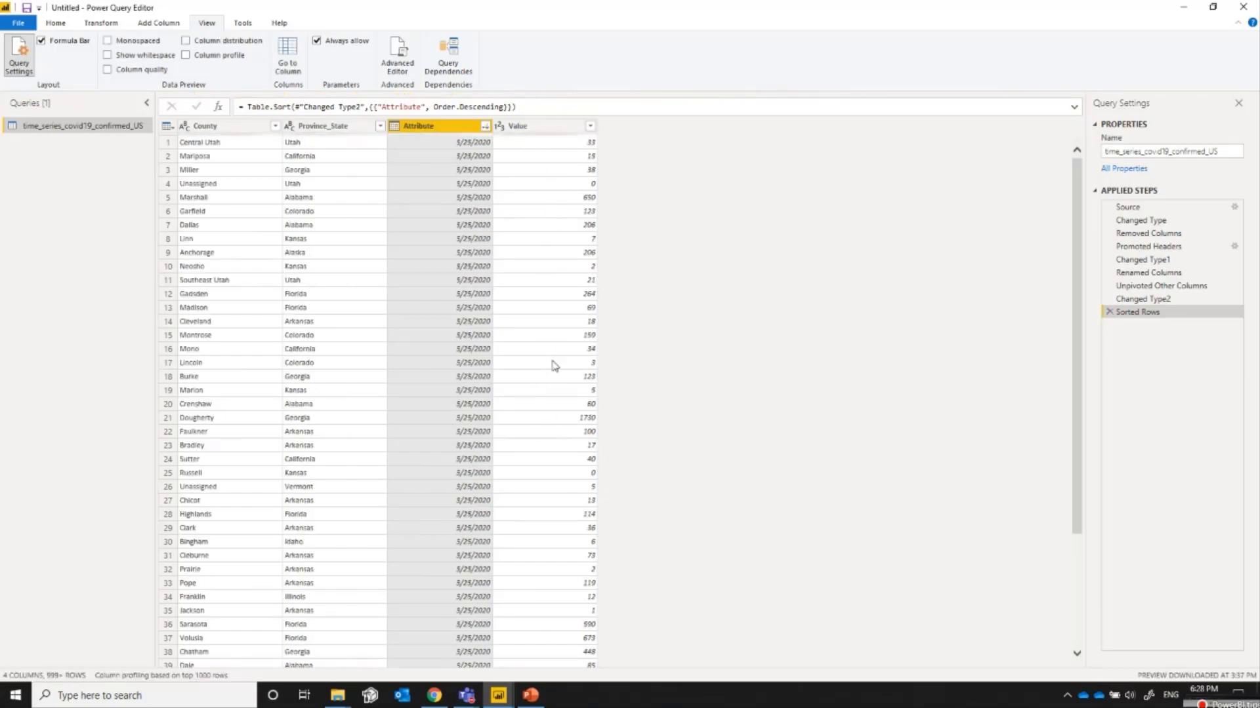
{"action": "scroll", "coordinate": [551, 364], "scroll_direction": "down", "scroll_amount": 5}
{"action": "scroll", "coordinate": [494, 418], "scroll_direction": "up", "scroll_amount": 3}
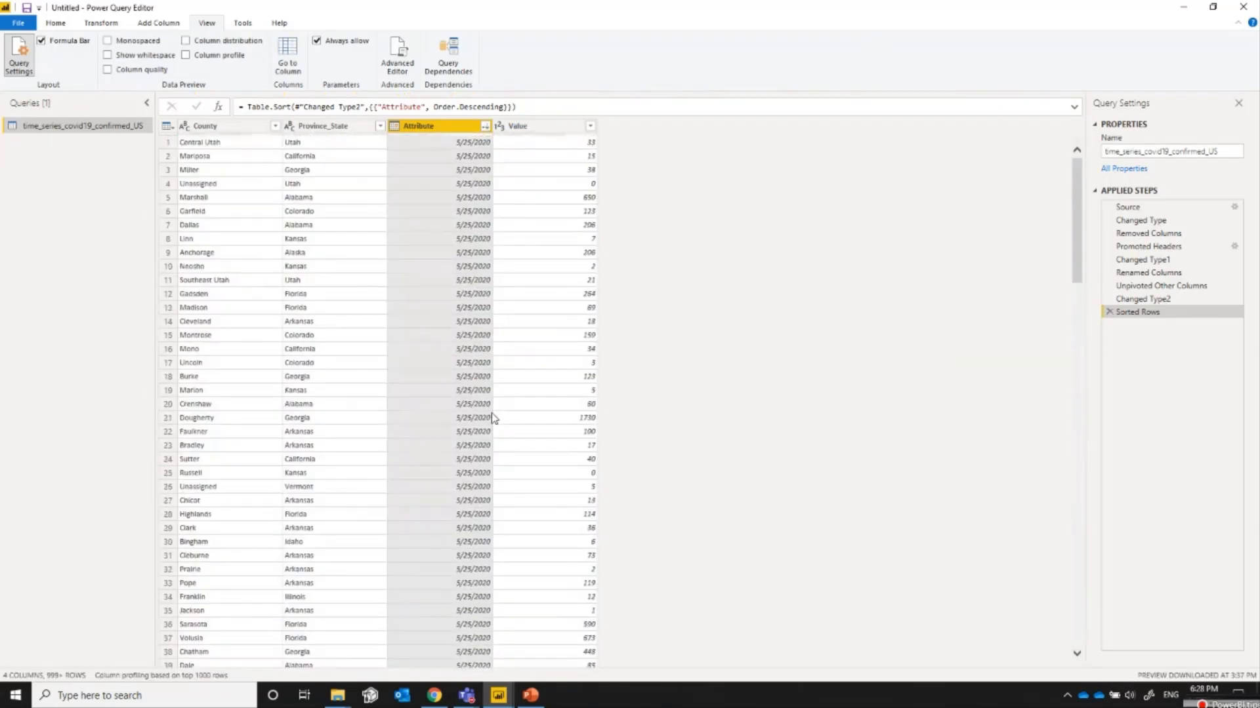
{"action": "left_click", "coordinate": [1109, 313]}
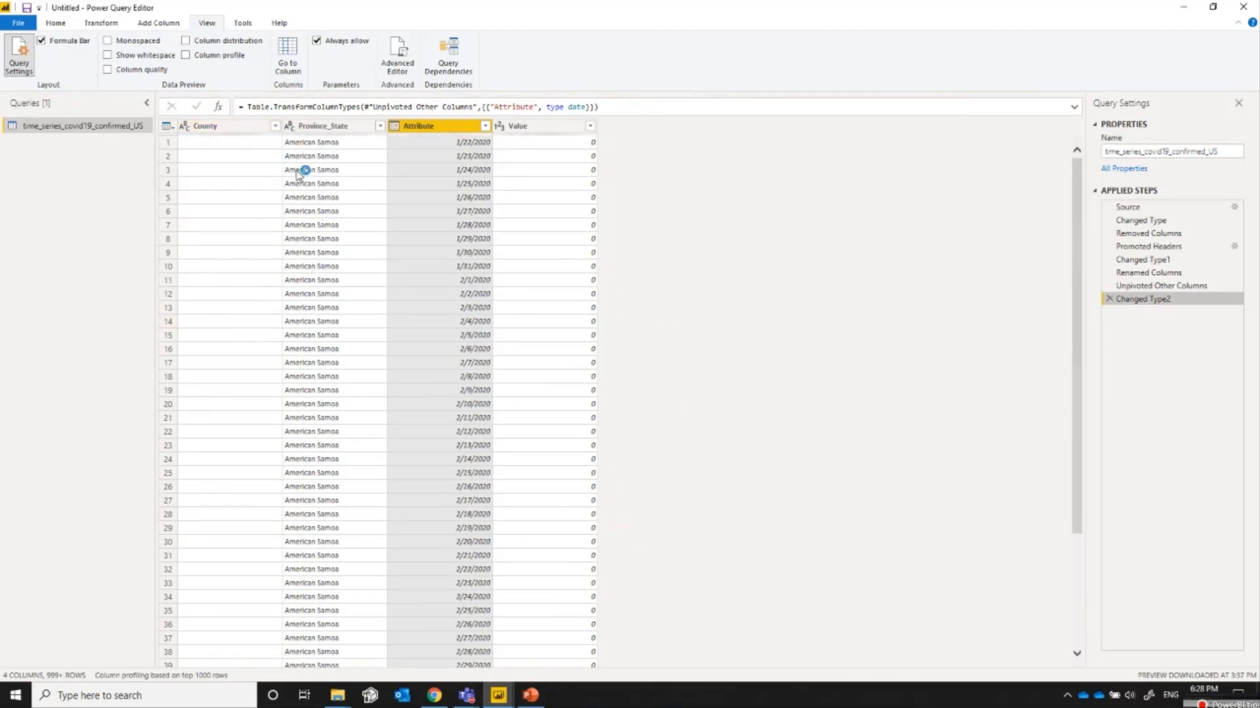
{"action": "left_click", "coordinate": [330, 127]}
{"action": "double_click", "coordinate": [332, 127]}
{"action": "left_click", "coordinate": [334, 126]}
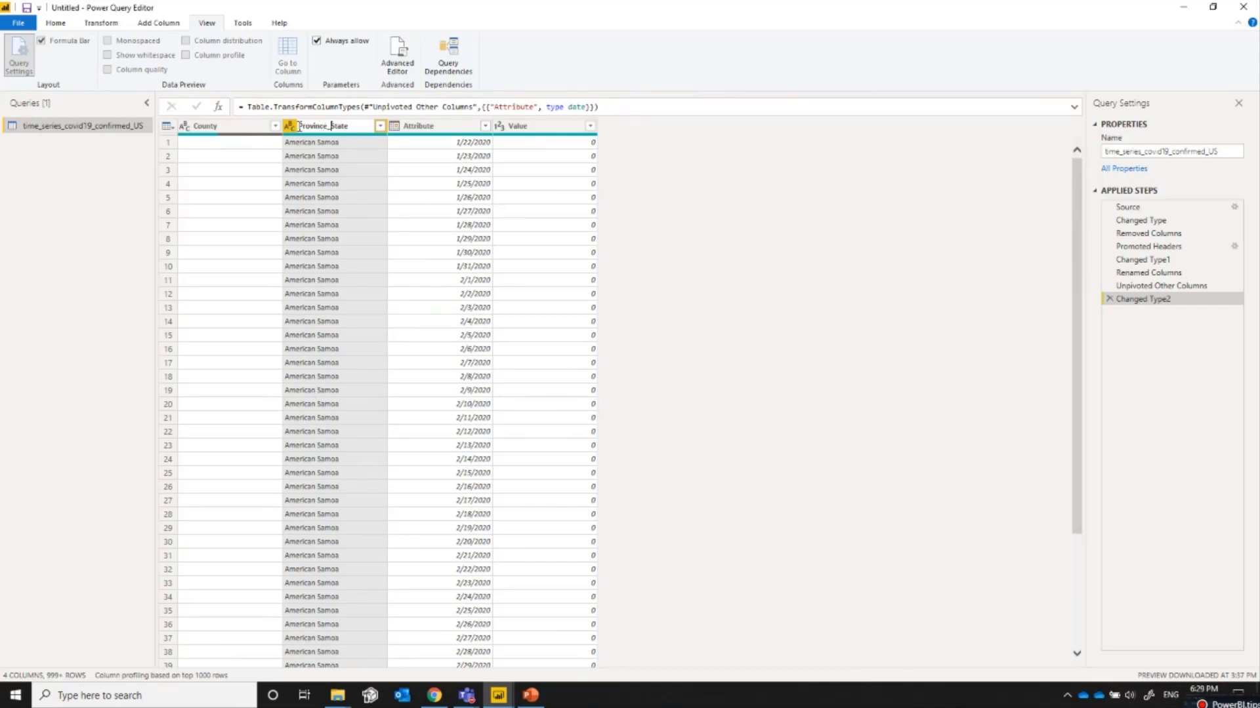
{"action": "key", "text": "Return"}
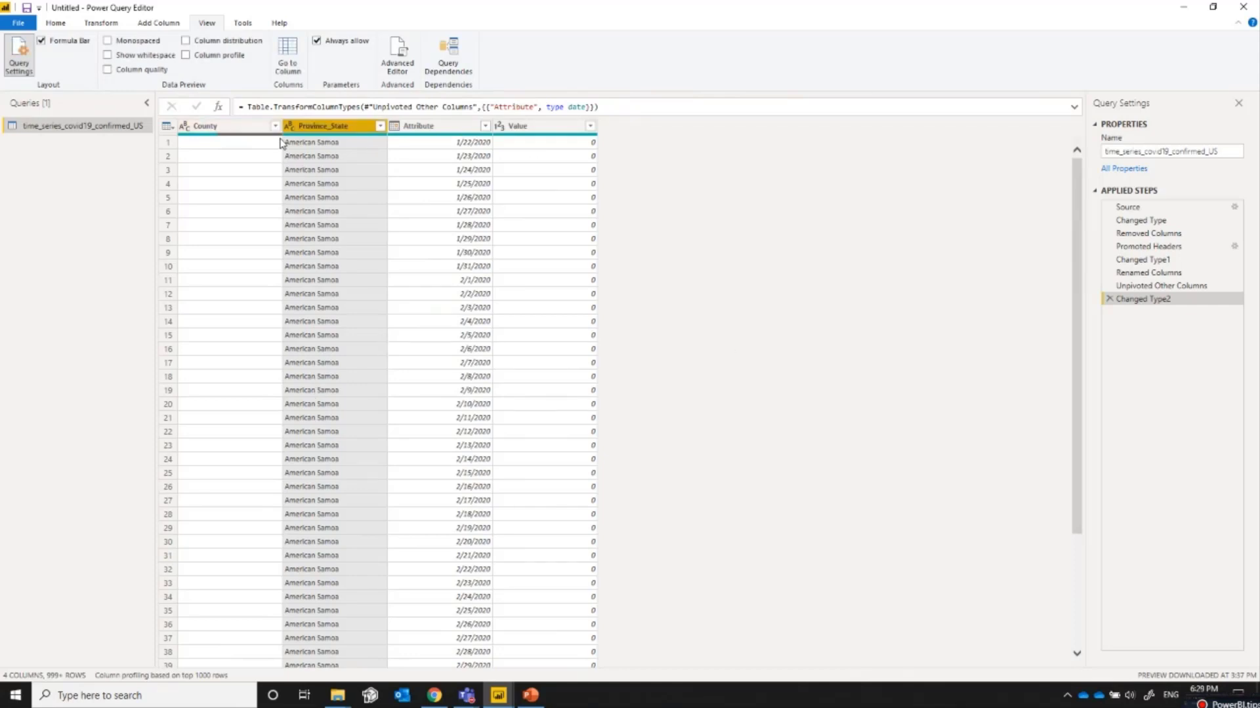
- Filter the County column to keep only the rows with a blank county
{"action": "left_click", "coordinate": [275, 126]}
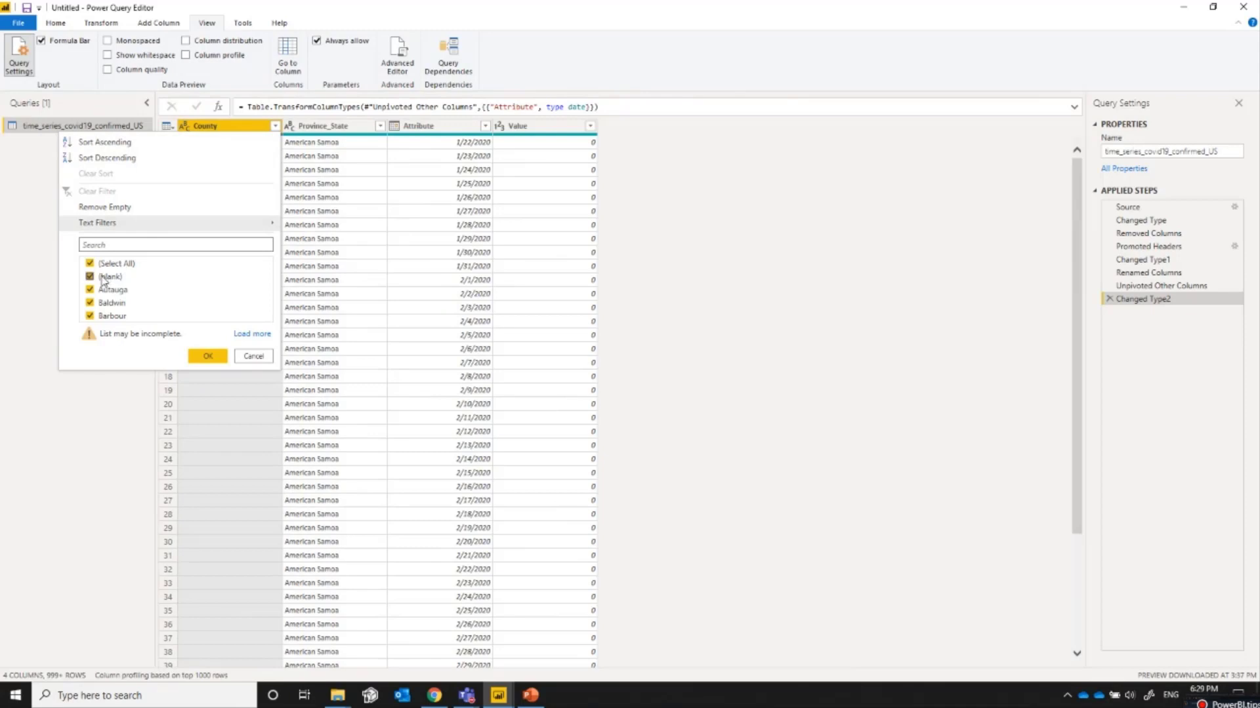
{"action": "left_click", "coordinate": [97, 264]}
{"action": "left_click", "coordinate": [95, 277]}
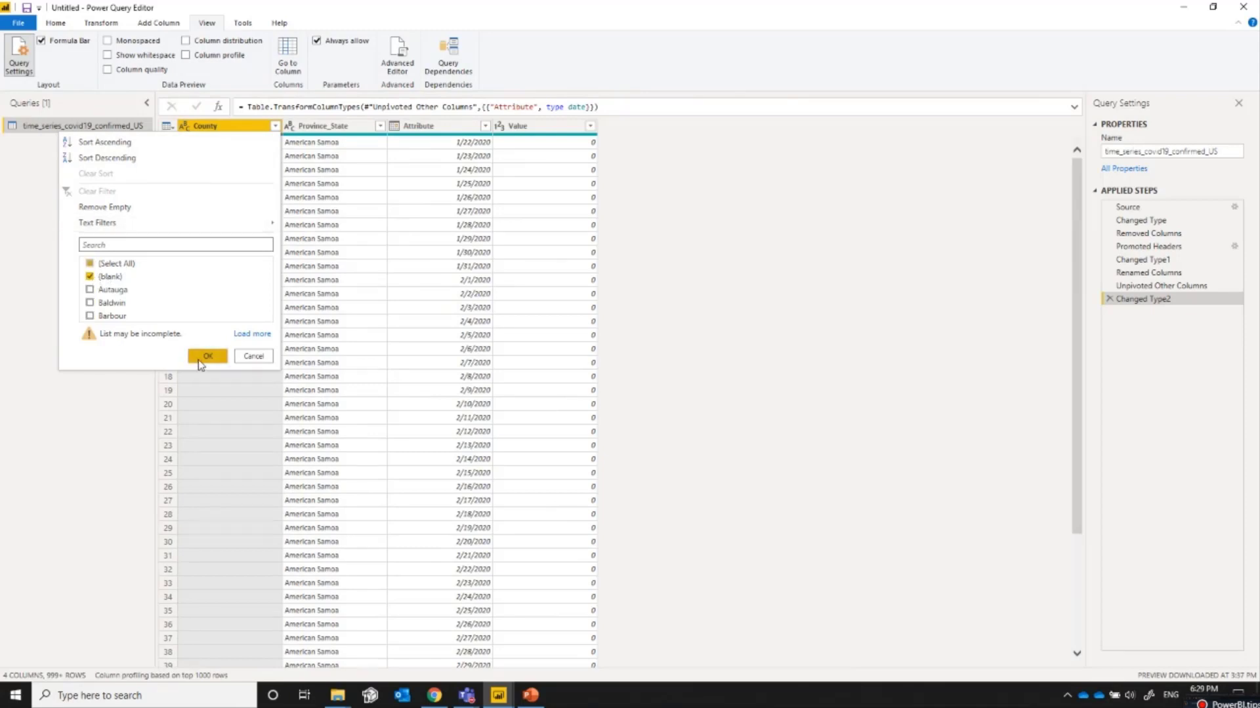
{"action": "left_click", "coordinate": [207, 356]}
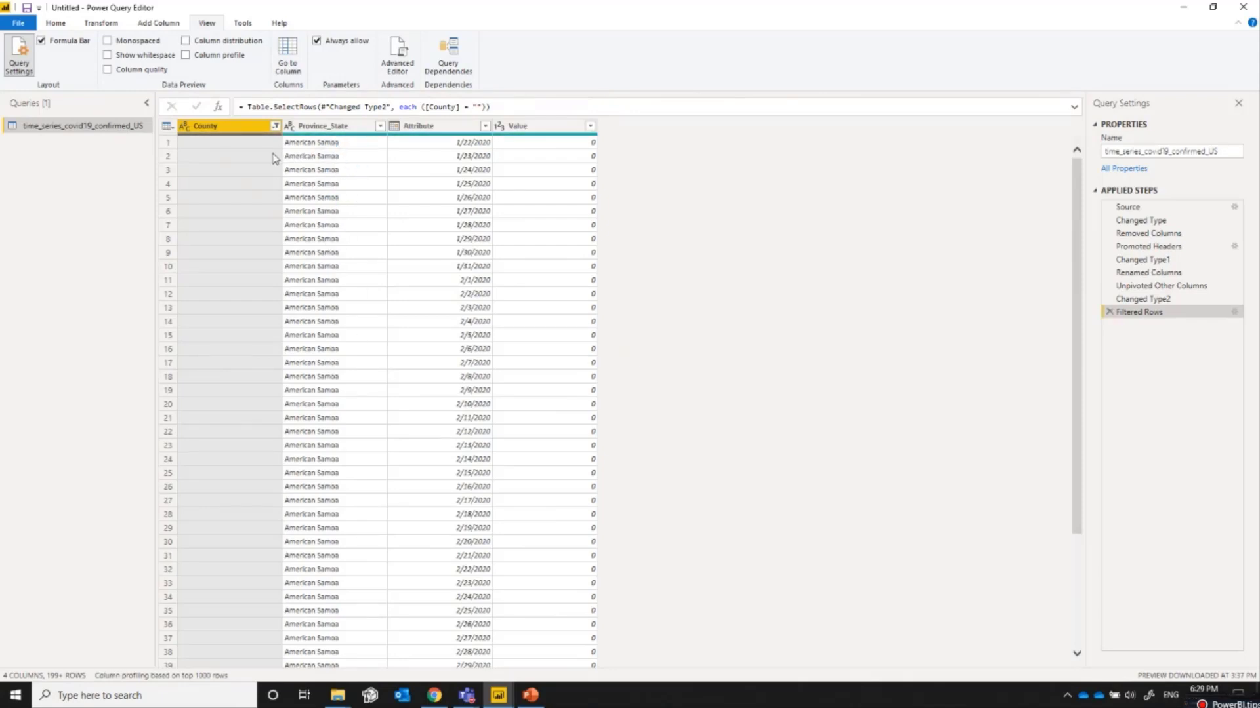
- Look through the rows with blank counties and the Province_State value list to see which territories and ships they belong to
{"action": "scroll", "coordinate": [293, 328], "scroll_direction": "down", "scroll_amount": 17}
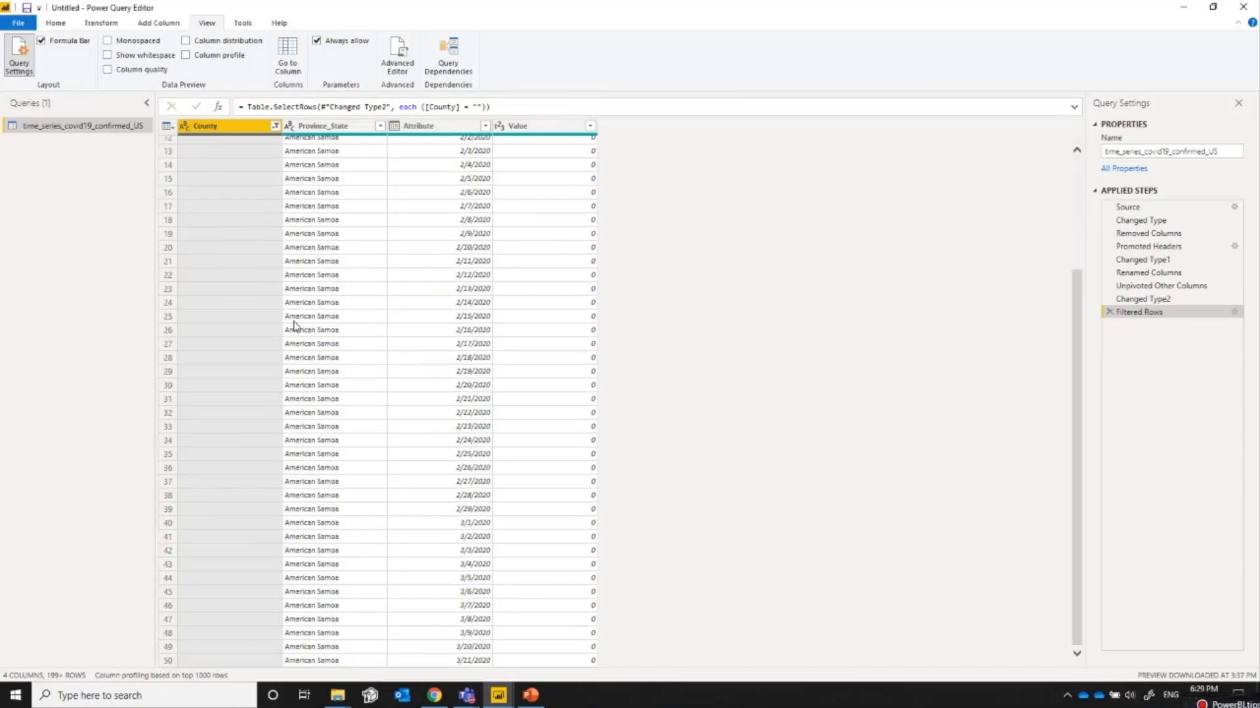
{"action": "scroll", "coordinate": [290, 339], "scroll_direction": "down", "scroll_amount": 20}
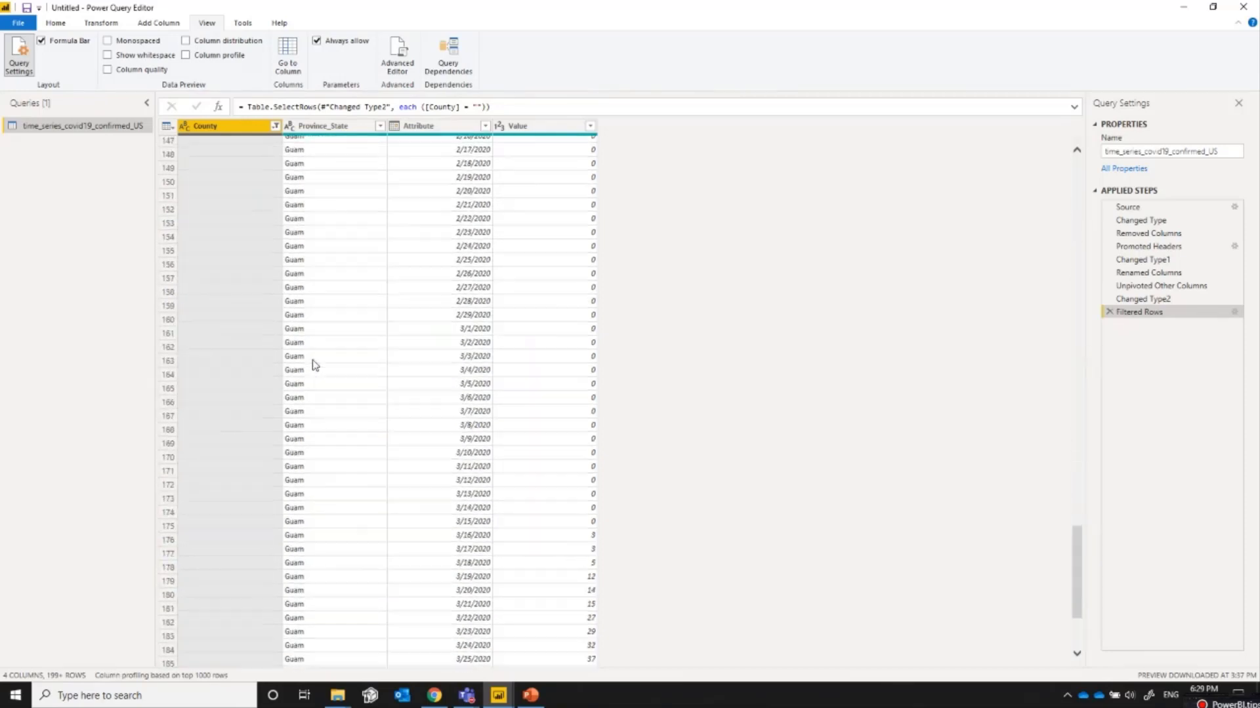
{"action": "scroll", "coordinate": [320, 368], "scroll_direction": "down", "scroll_amount": 20}
{"action": "scroll", "coordinate": [319, 368], "scroll_direction": "down", "scroll_amount": 20}
{"action": "scroll", "coordinate": [320, 368], "scroll_direction": "down", "scroll_amount": 20}
{"action": "scroll", "coordinate": [319, 368], "scroll_direction": "down", "scroll_amount": 20}
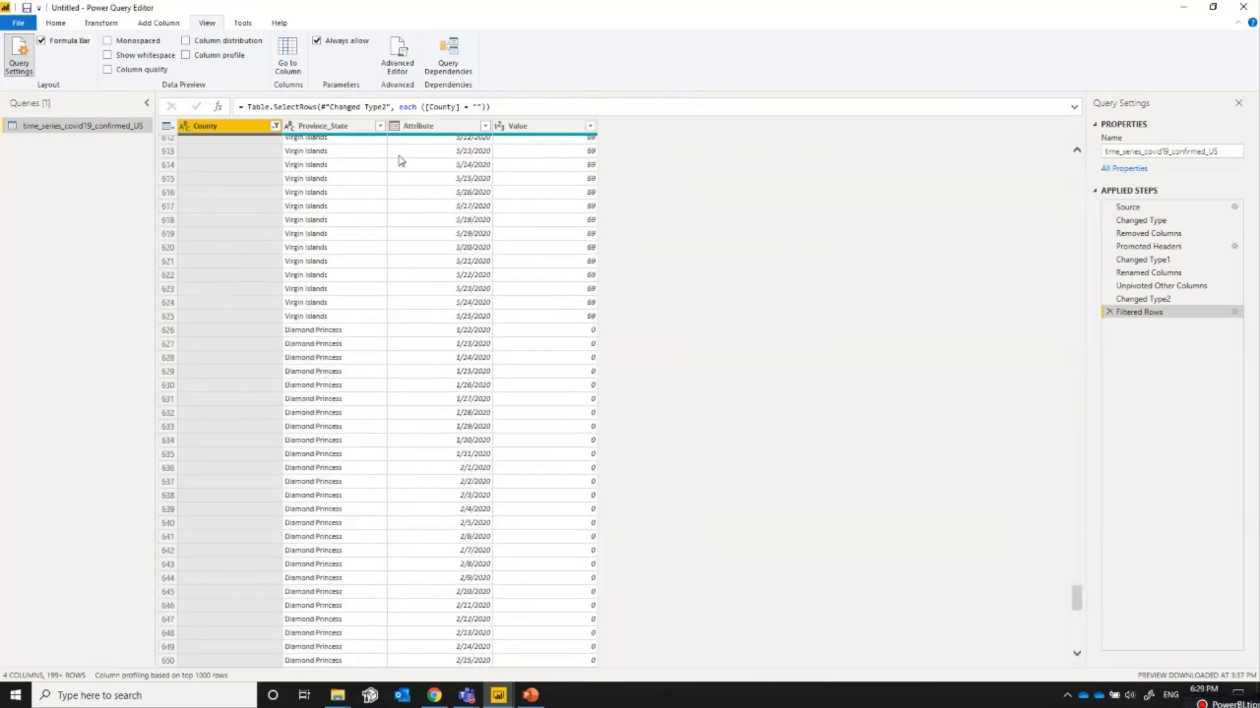
{"action": "left_click", "coordinate": [380, 125]}
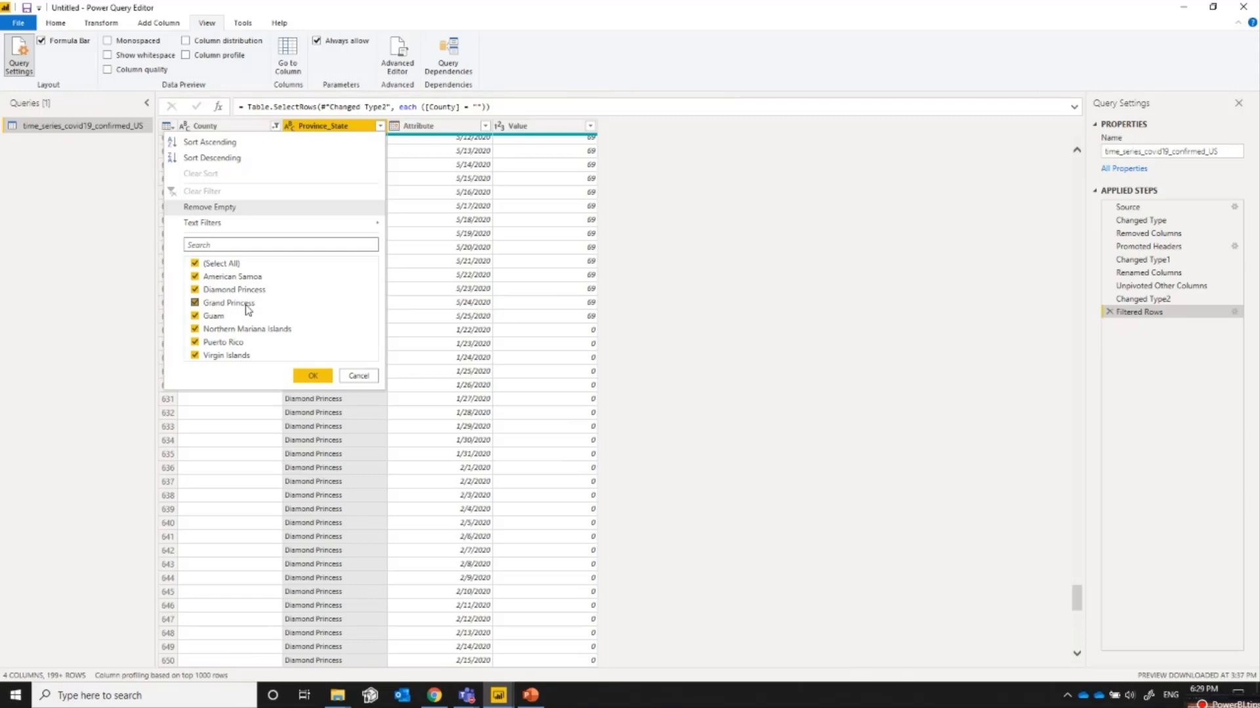
{"action": "left_click", "coordinate": [359, 377]}
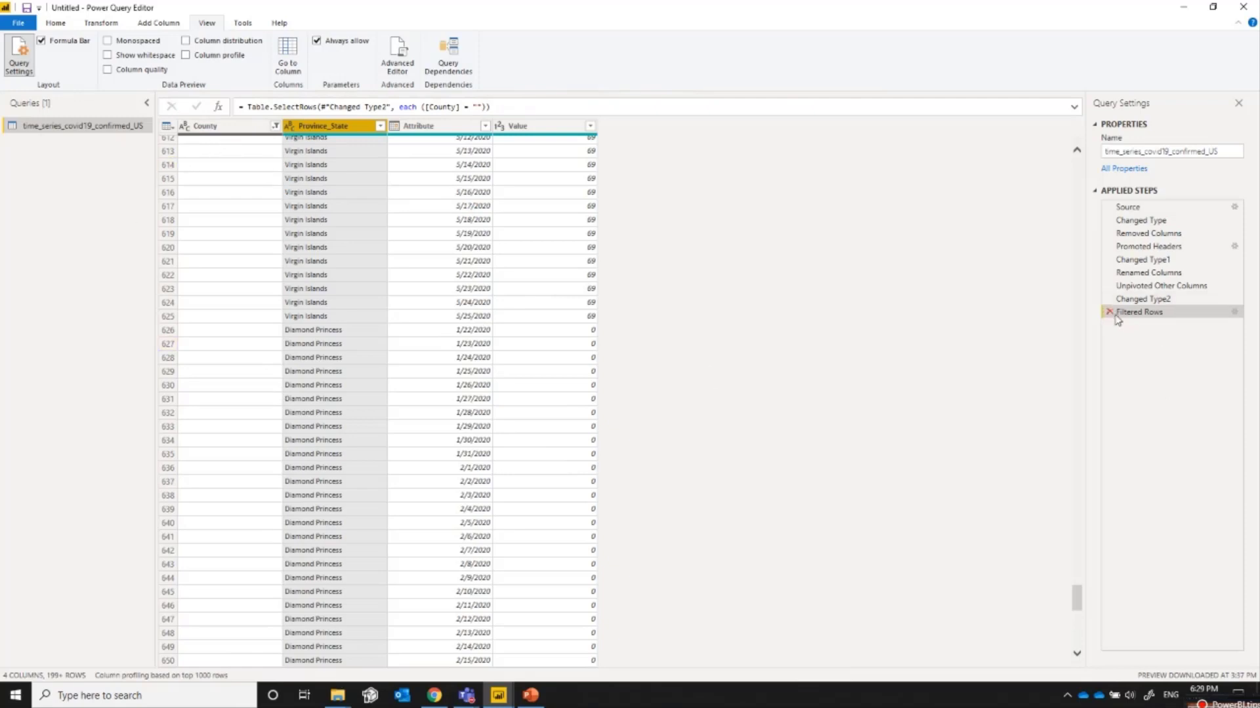
- Change the Filtered Rows formula to [County] <> "" so that rows with a blank county are excluded
{"action": "left_click", "coordinate": [473, 106]}
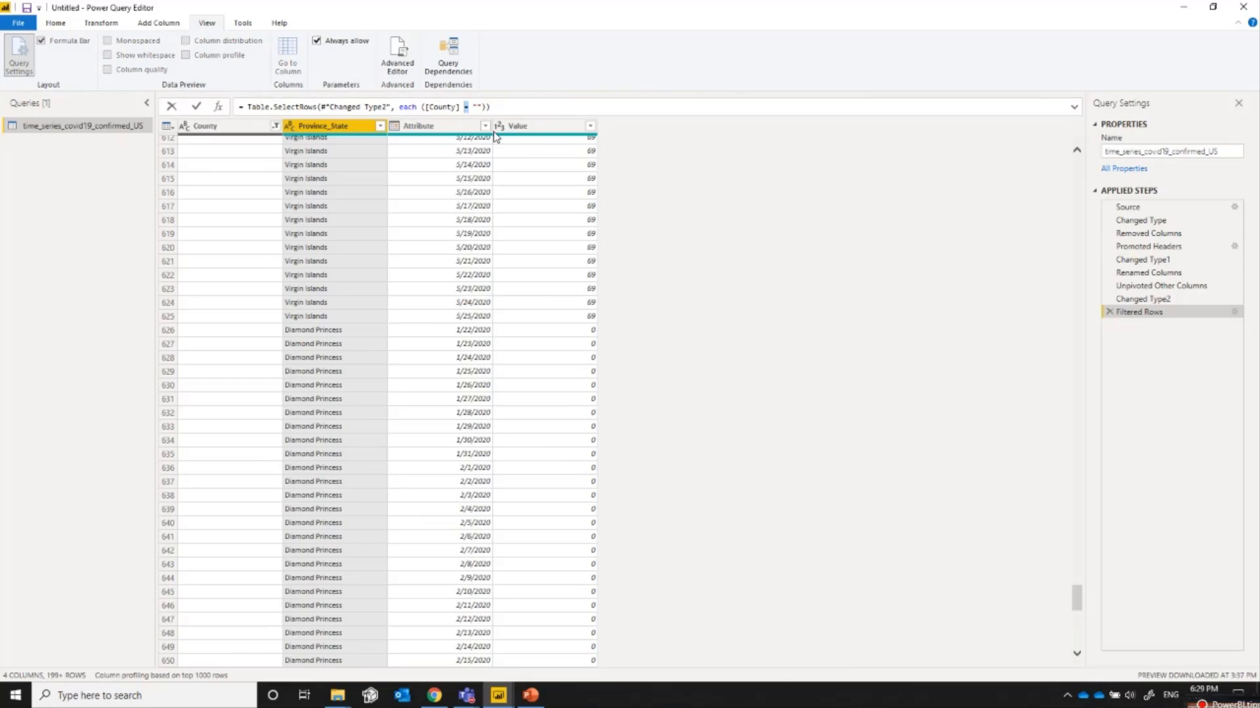
{"action": "key", "text": "Return"}
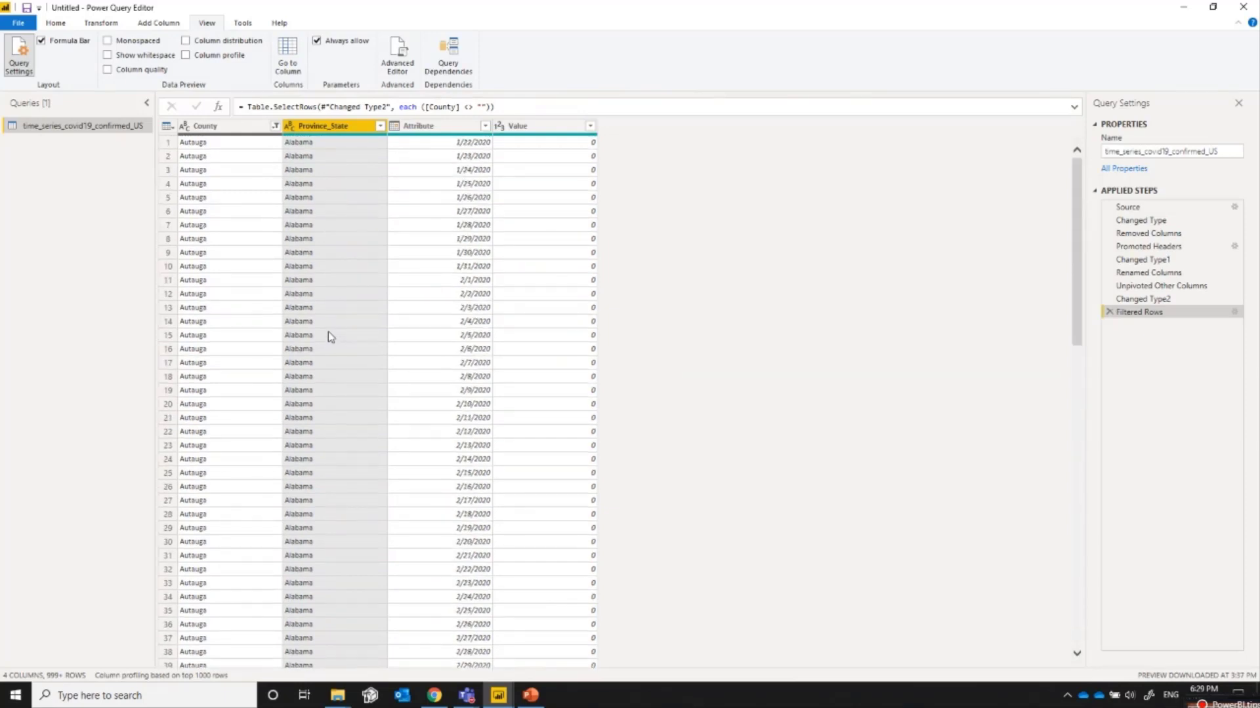
- Rename the Province_State column to State, the Attribute column to Date and the Value column to Confirmed
{"action": "double_click", "coordinate": [318, 128]}
{"action": "type", "text": "St"}
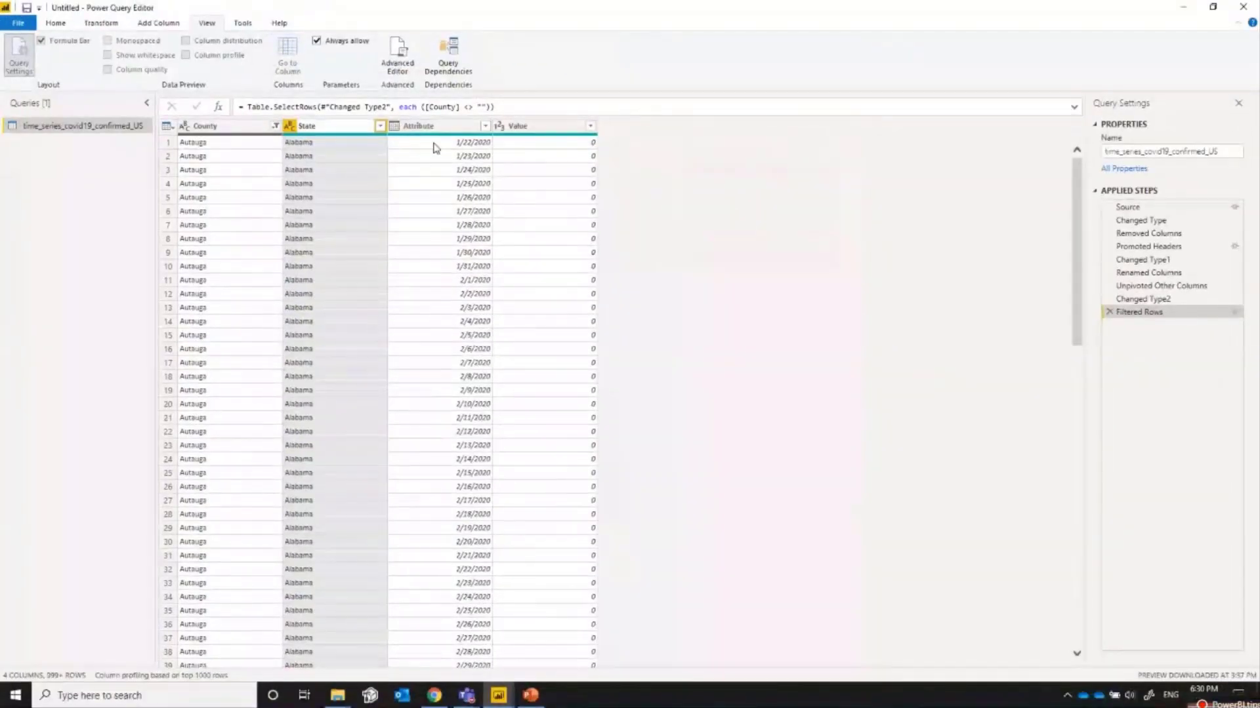
{"action": "double_click", "coordinate": [439, 127]}
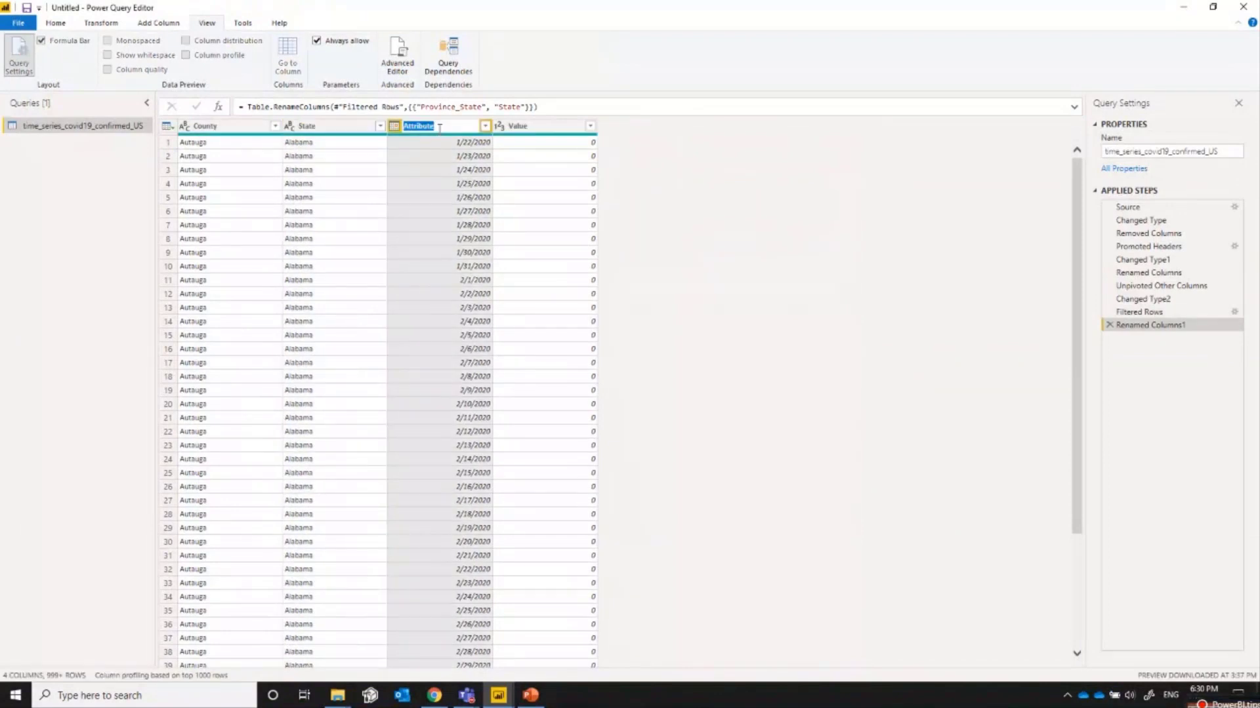
{"action": "type", "text": "Date"}
{"action": "key", "text": "Return"}
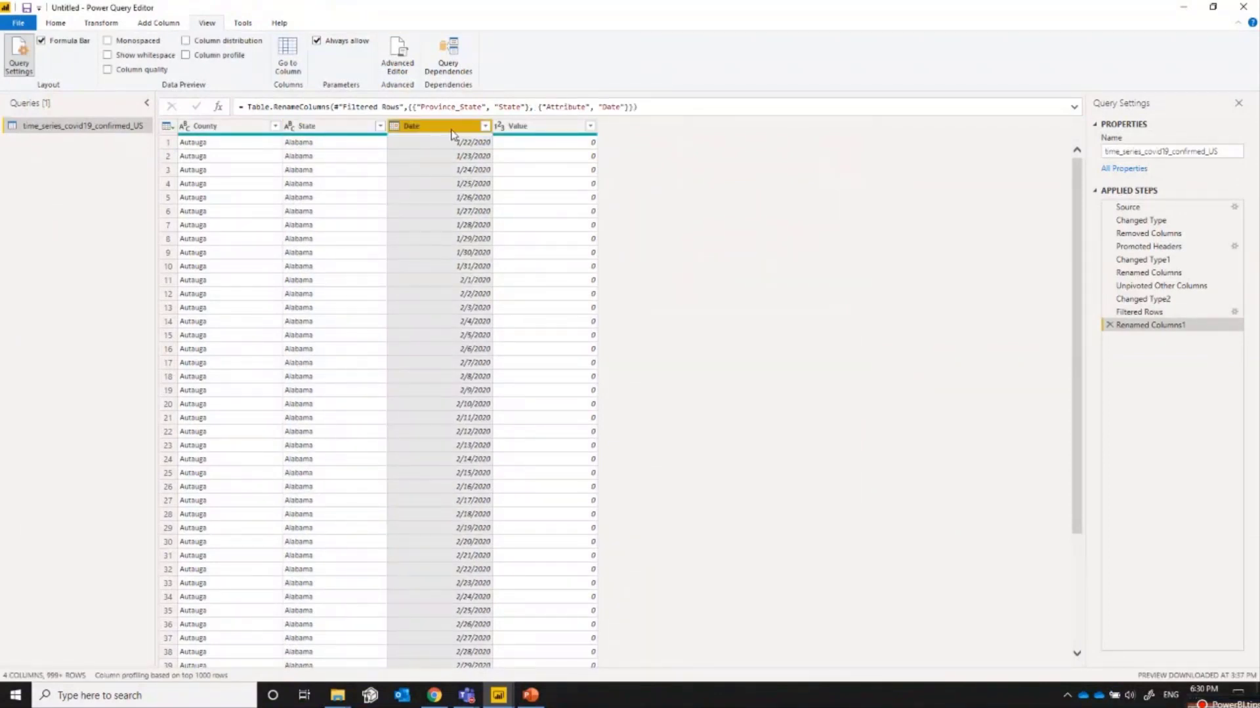
{"action": "double_click", "coordinate": [525, 127]}
{"action": "type", "text": "Confir"}
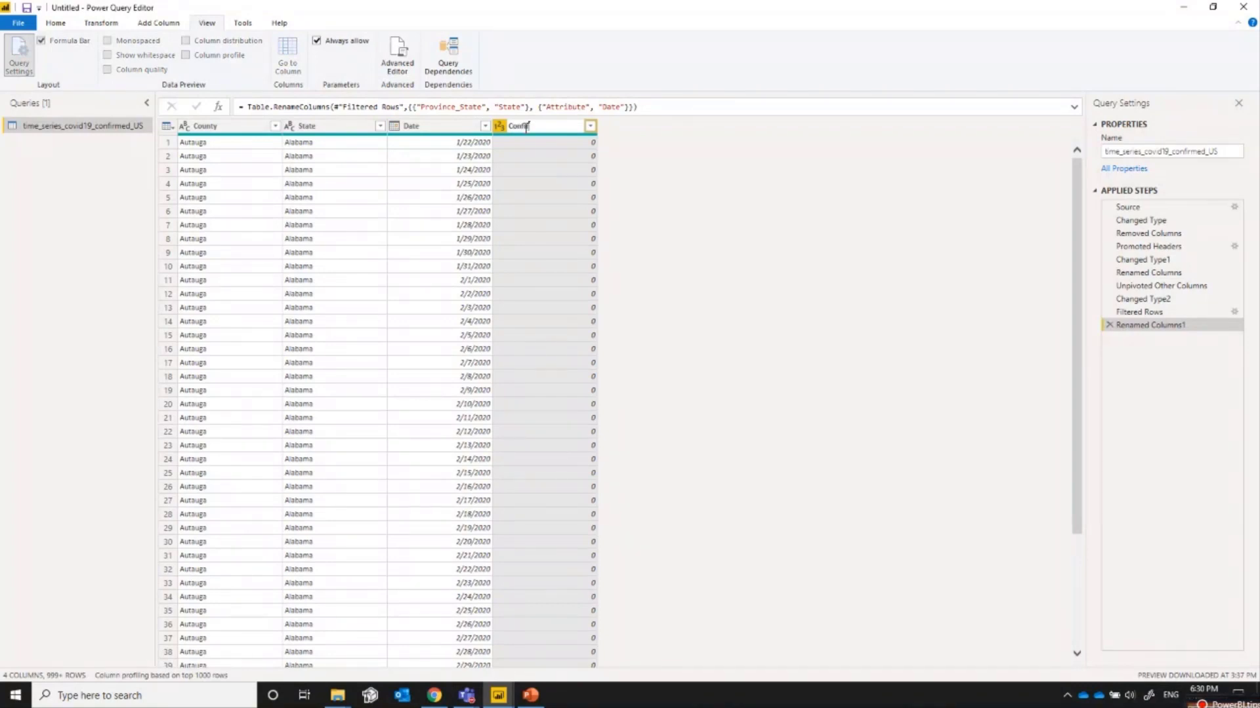
{"action": "type", "text": "med"}
{"action": "key", "text": "Return"}
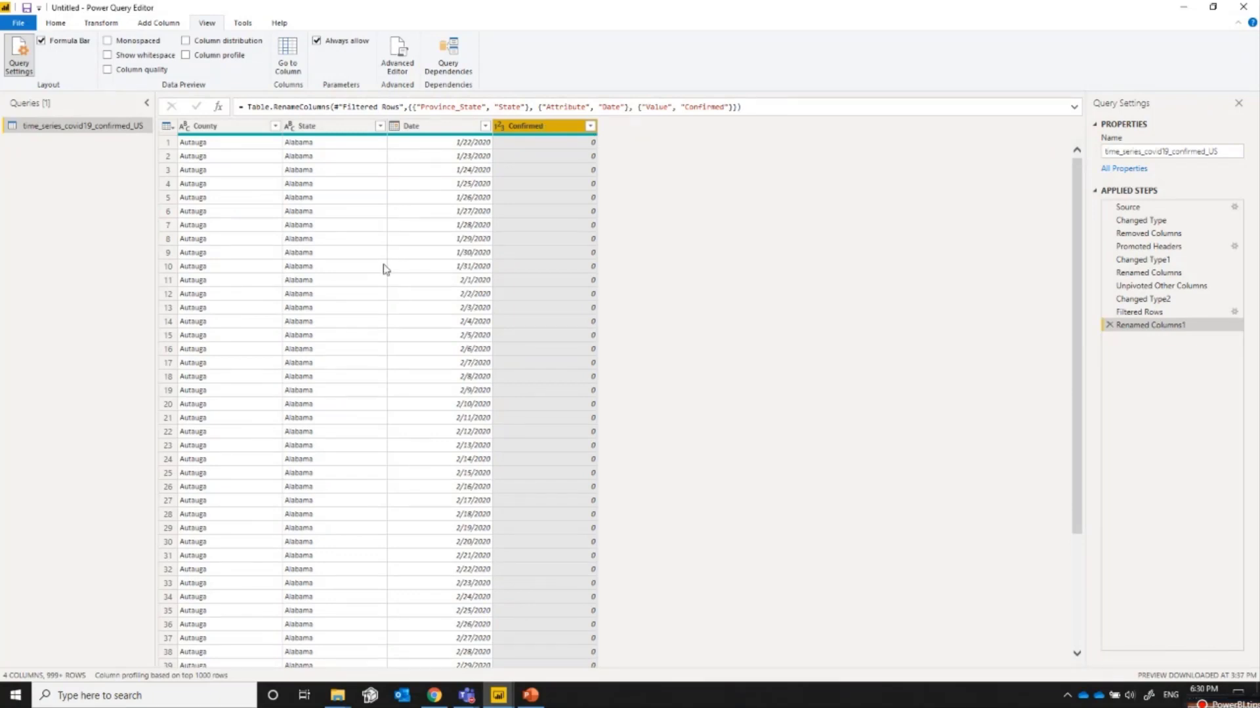
- Rename the query to Confirmed
{"action": "left_click", "coordinate": [1189, 152]}
{"action": "double_click", "coordinate": [1189, 152]}
{"action": "key", "text": "BackSpace"}
{"action": "type", "text": "Confirmed"}
{"action": "key", "text": "Return"}
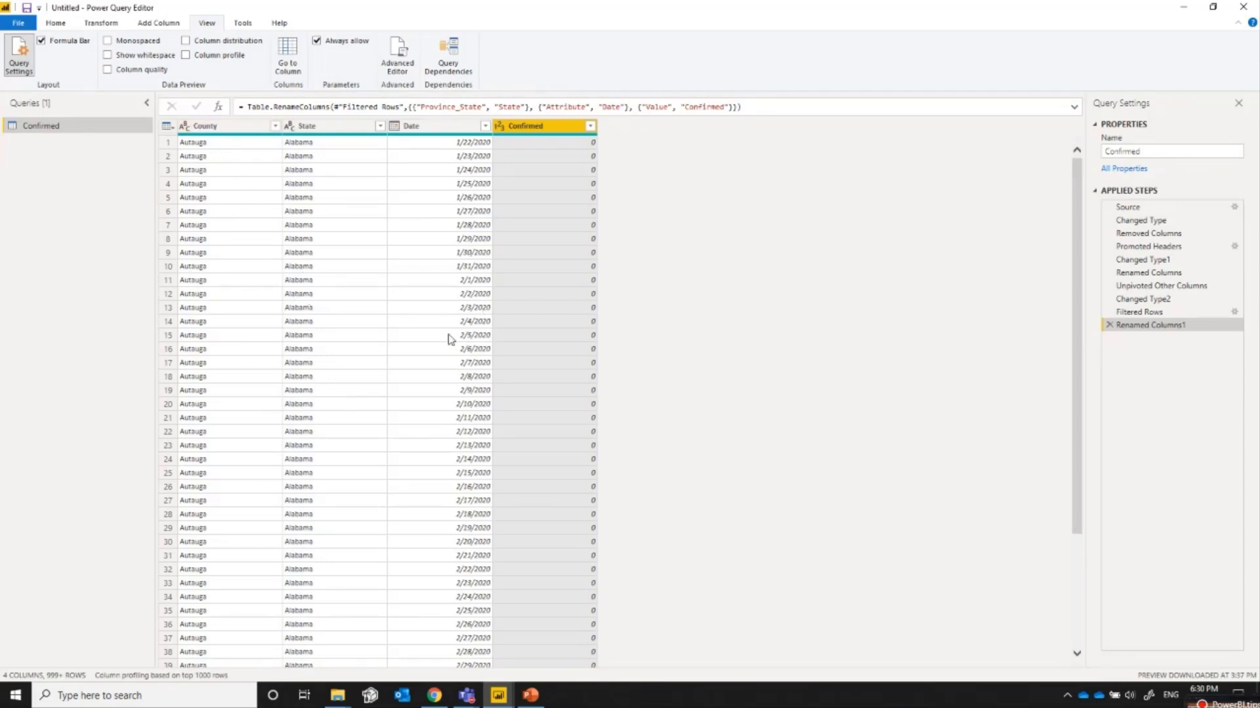
- Show the Source step's full Csv.Document formula and examine its Columns argument
{"action": "left_click", "coordinate": [1140, 208]}
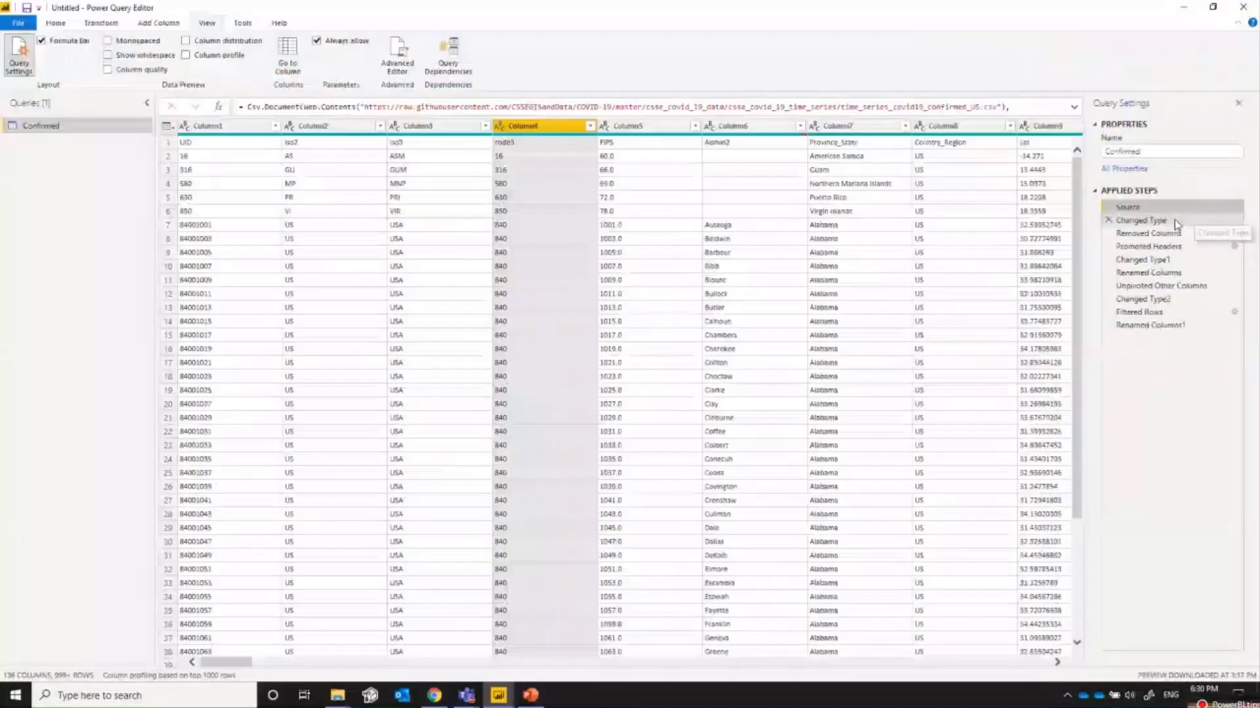
{"action": "left_click_drag", "start_coordinate": [249, 110], "coordinate": [678, 113]}
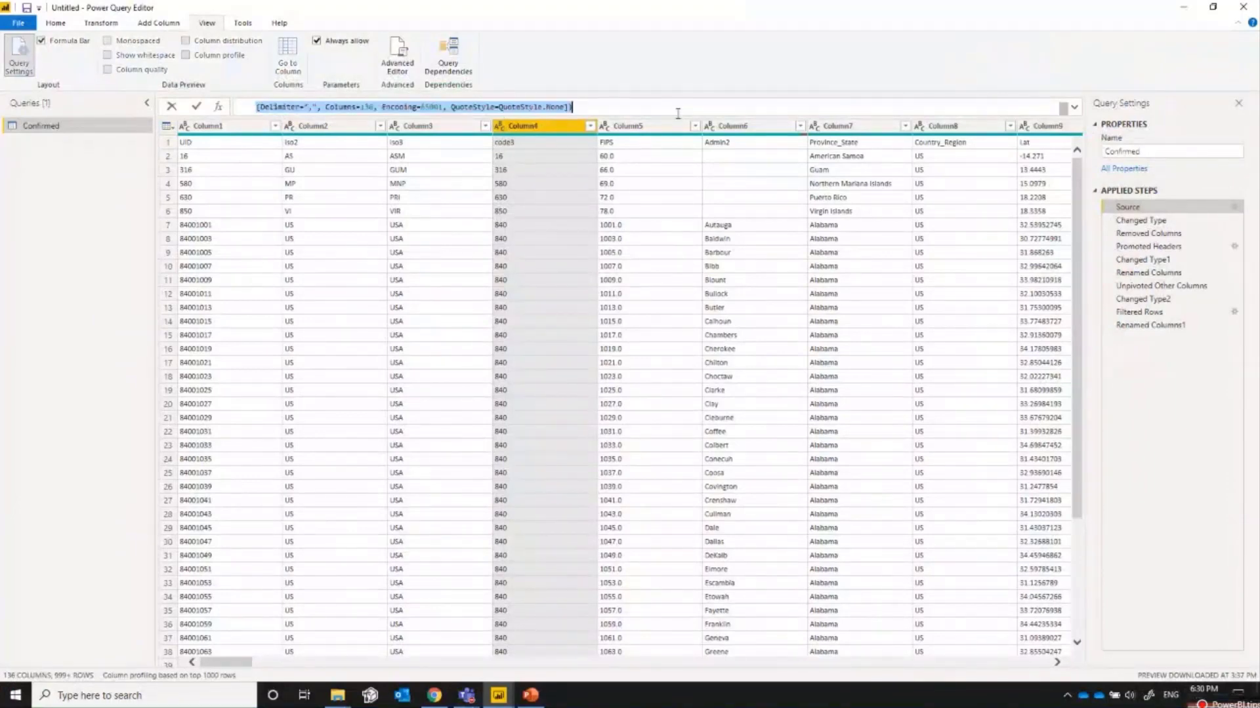
{"action": "left_click", "coordinate": [577, 106]}
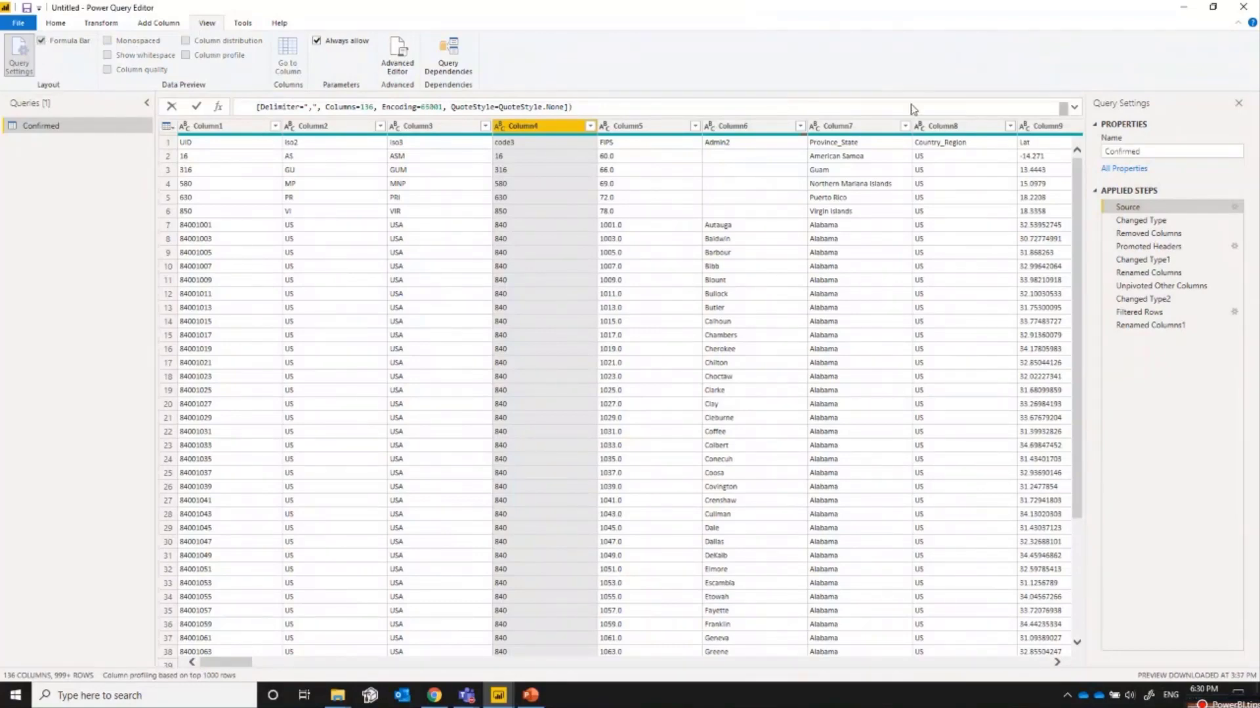
{"action": "left_click", "coordinate": [1074, 106]}
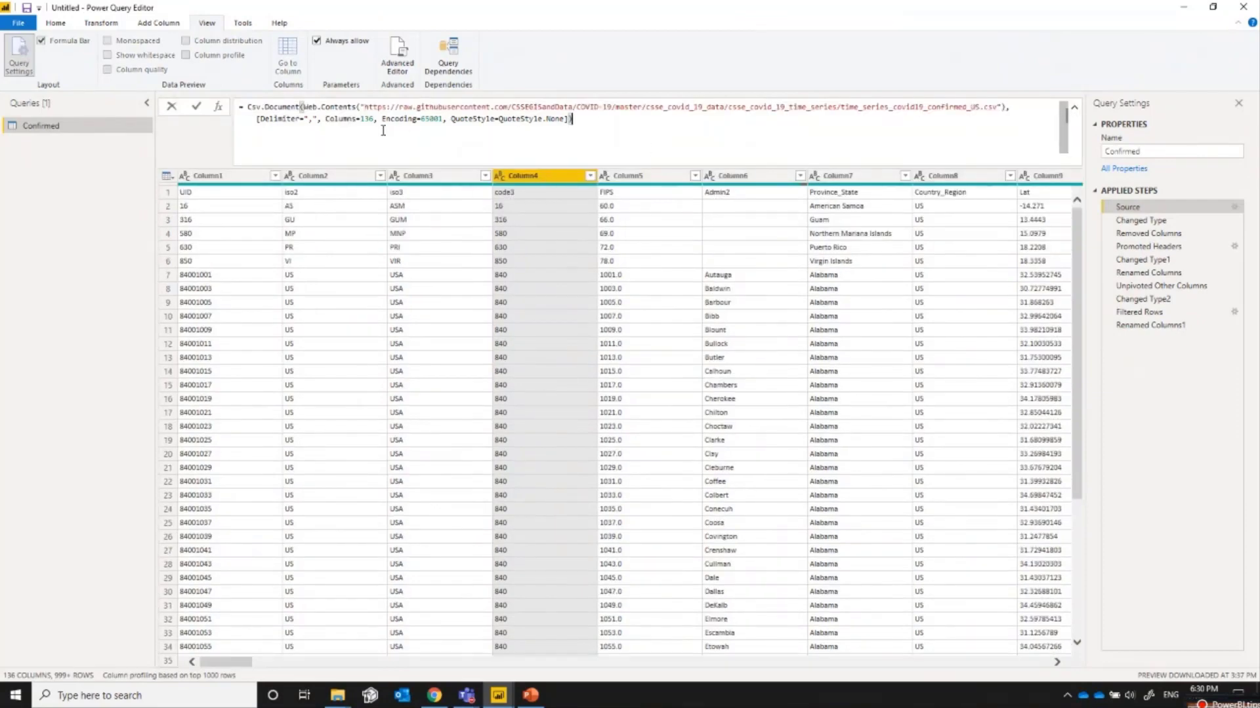
{"action": "left_click_drag", "start_coordinate": [325, 118], "coordinate": [373, 117]}
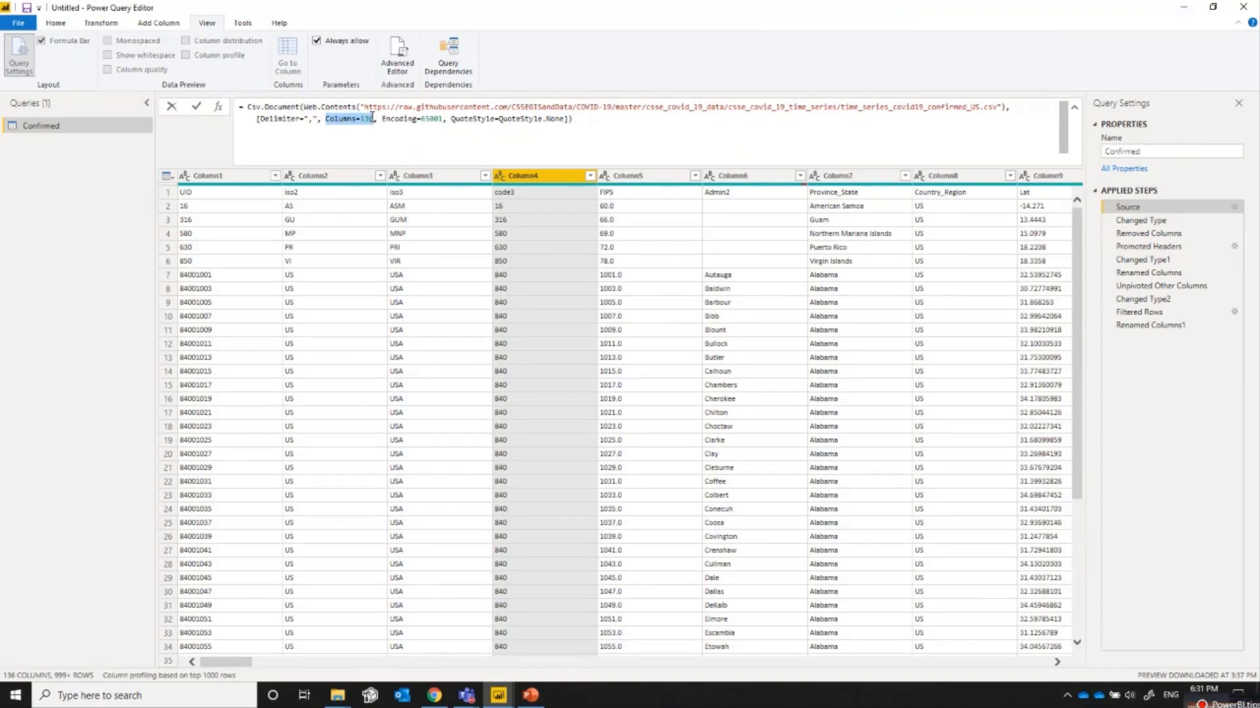
{"action": "left_click", "coordinate": [225, 664]}
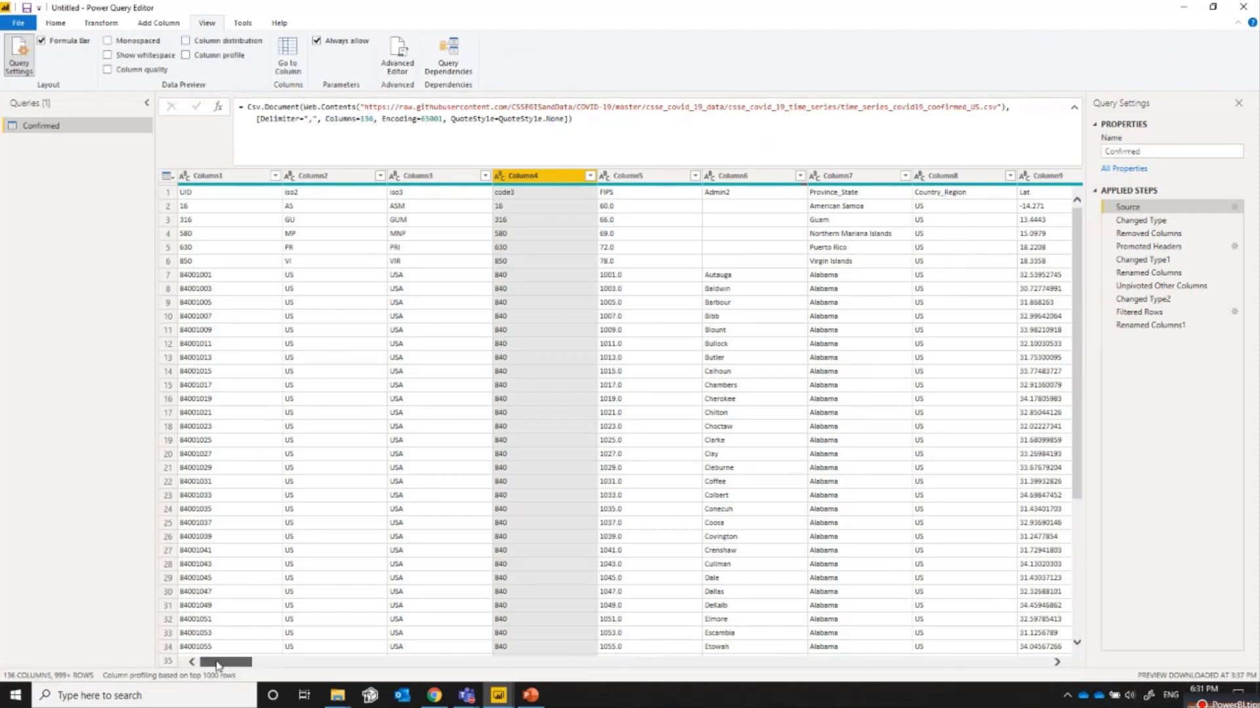
{"action": "left_click", "coordinate": [350, 122]}
{"action": "key", "text": "ctrl+a"}
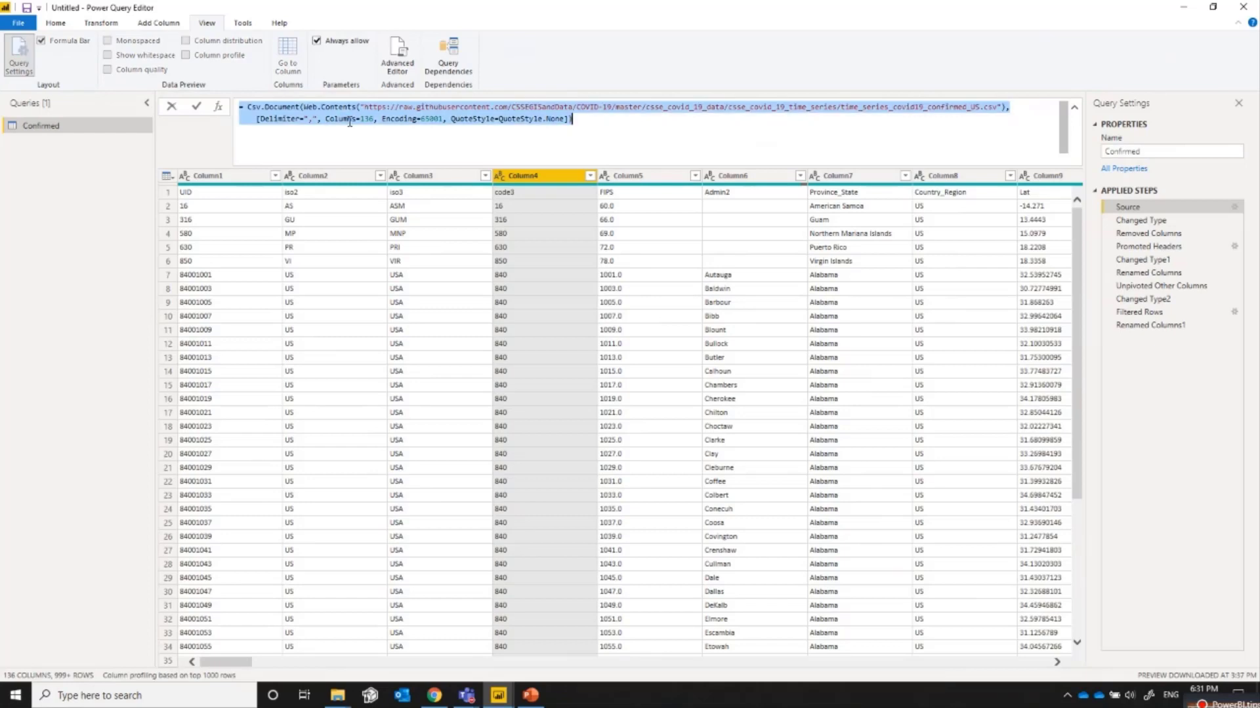
{"action": "left_click", "coordinate": [349, 122]}
{"action": "left_click_drag", "start_coordinate": [376, 120], "coordinate": [326, 120]}
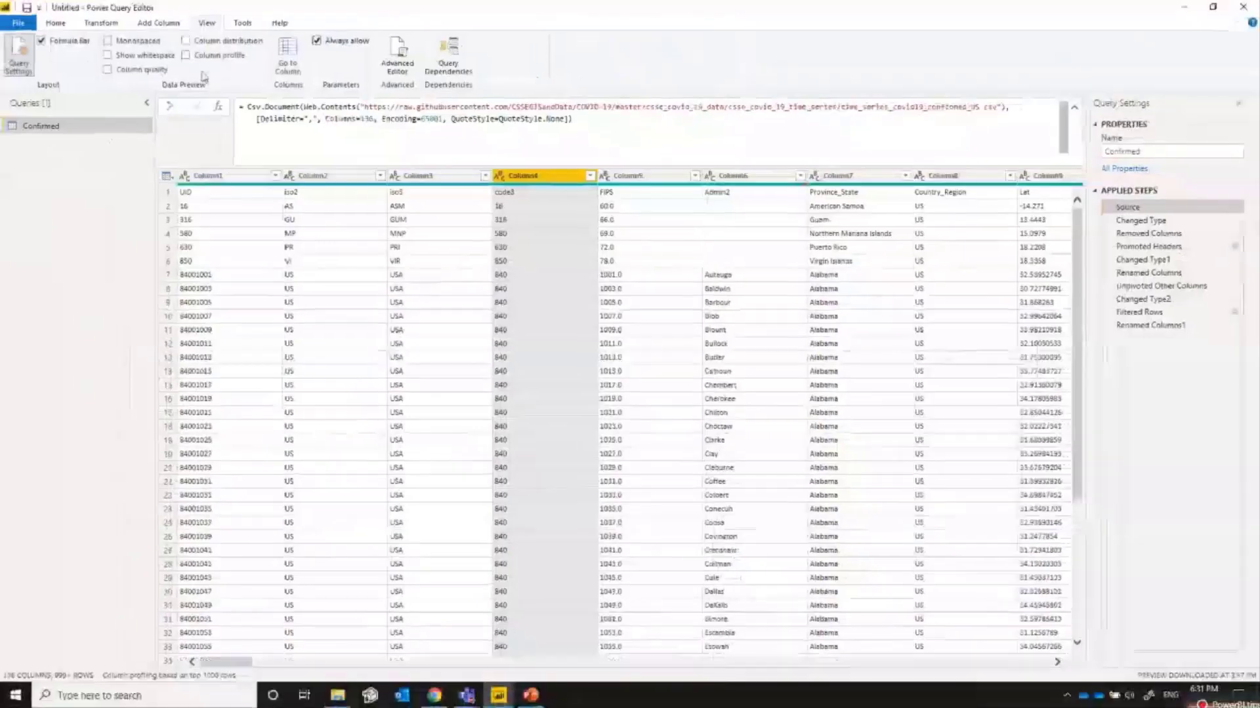
- Check the last imported date columns of the Source step against the Columns argument in its formula
{"action": "left_click_drag", "start_coordinate": [223, 661], "coordinate": [1097, 675]}
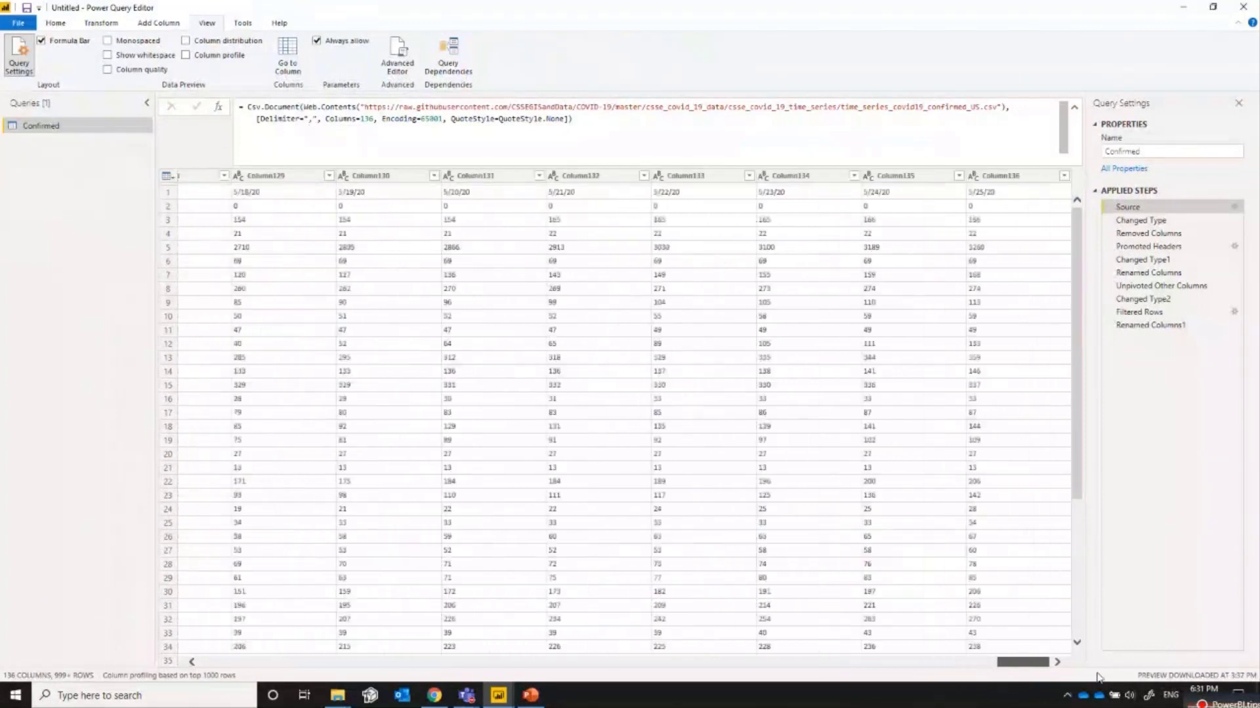
{"action": "left_click", "coordinate": [986, 177]}
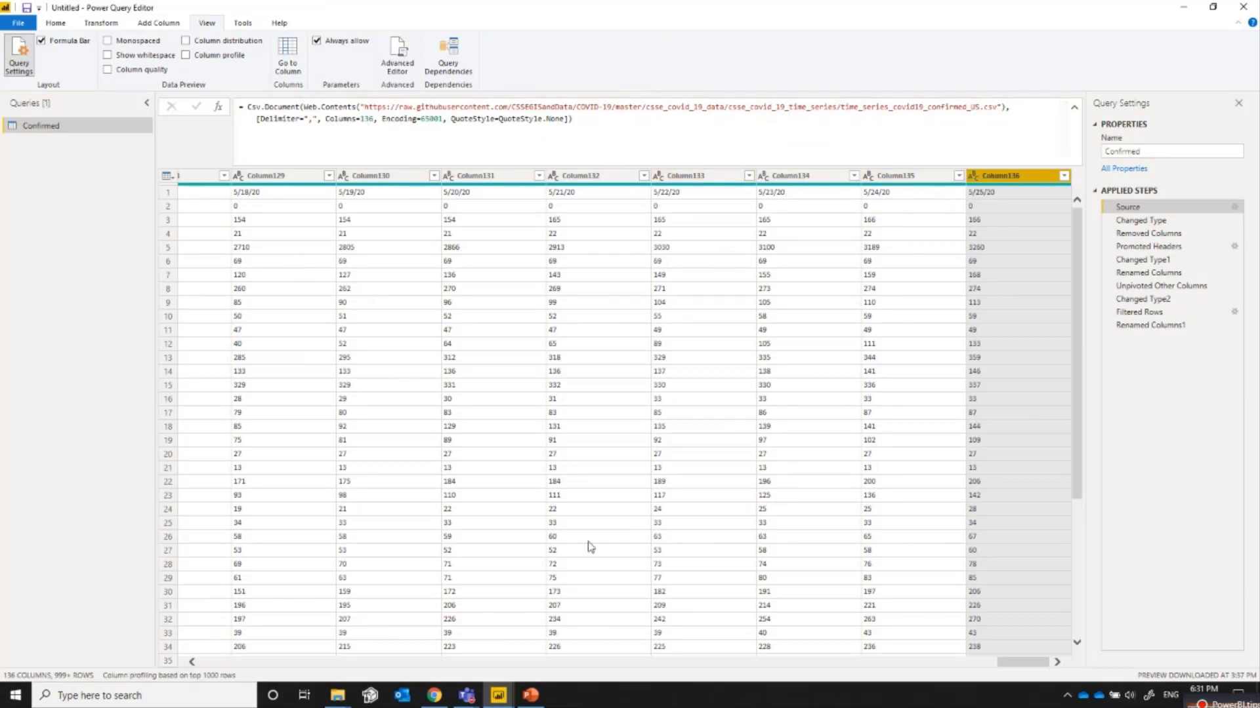
{"action": "left_click", "coordinate": [366, 118]}
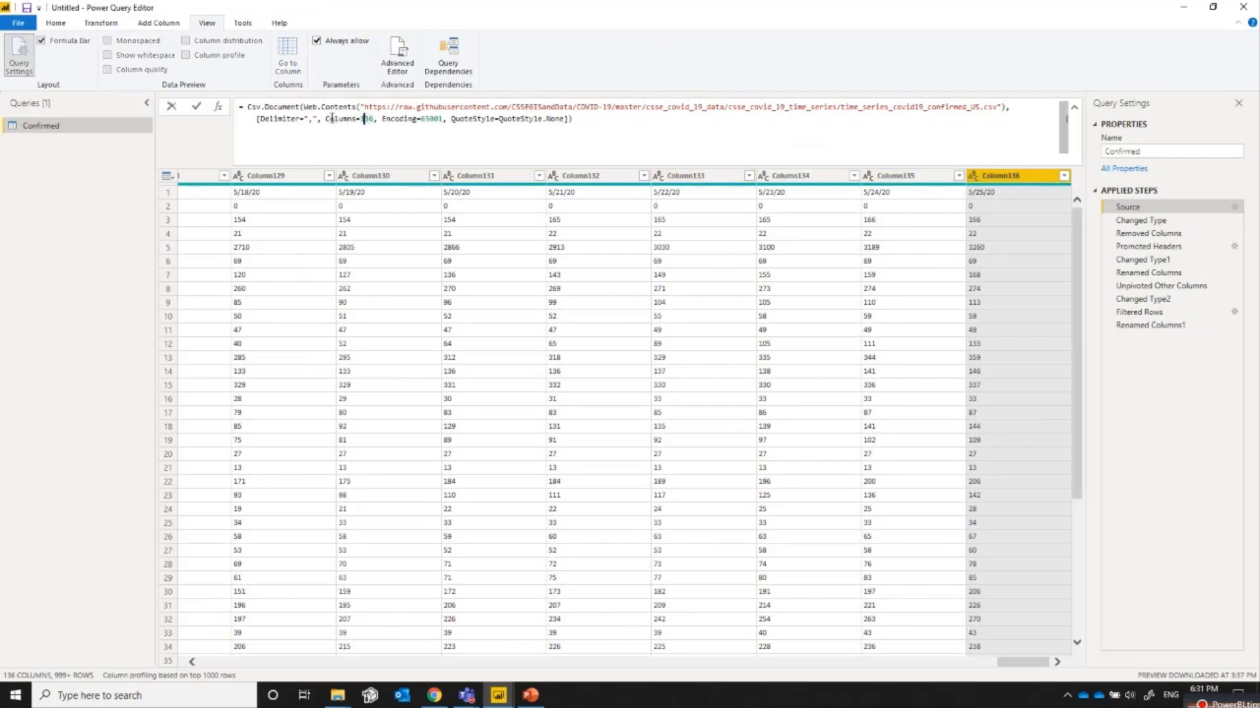
{"action": "left_click_drag", "start_coordinate": [325, 119], "coordinate": [377, 120]}
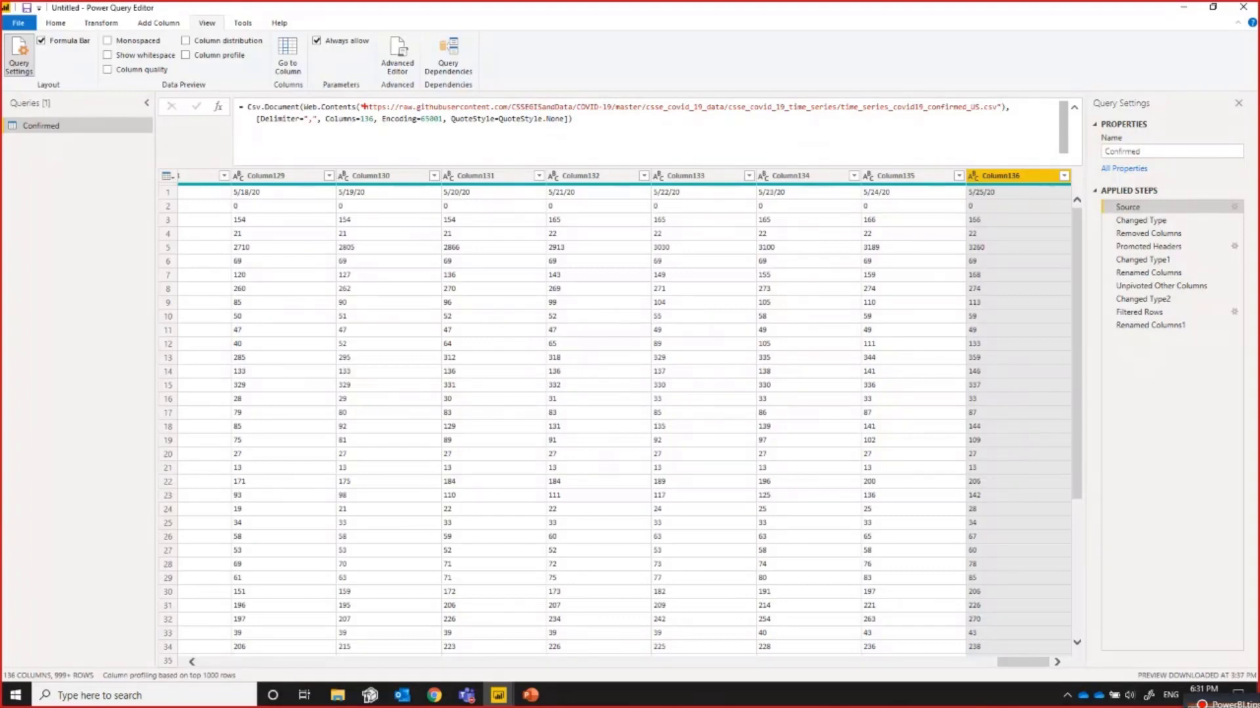
{"action": "left_click", "coordinate": [365, 106]}
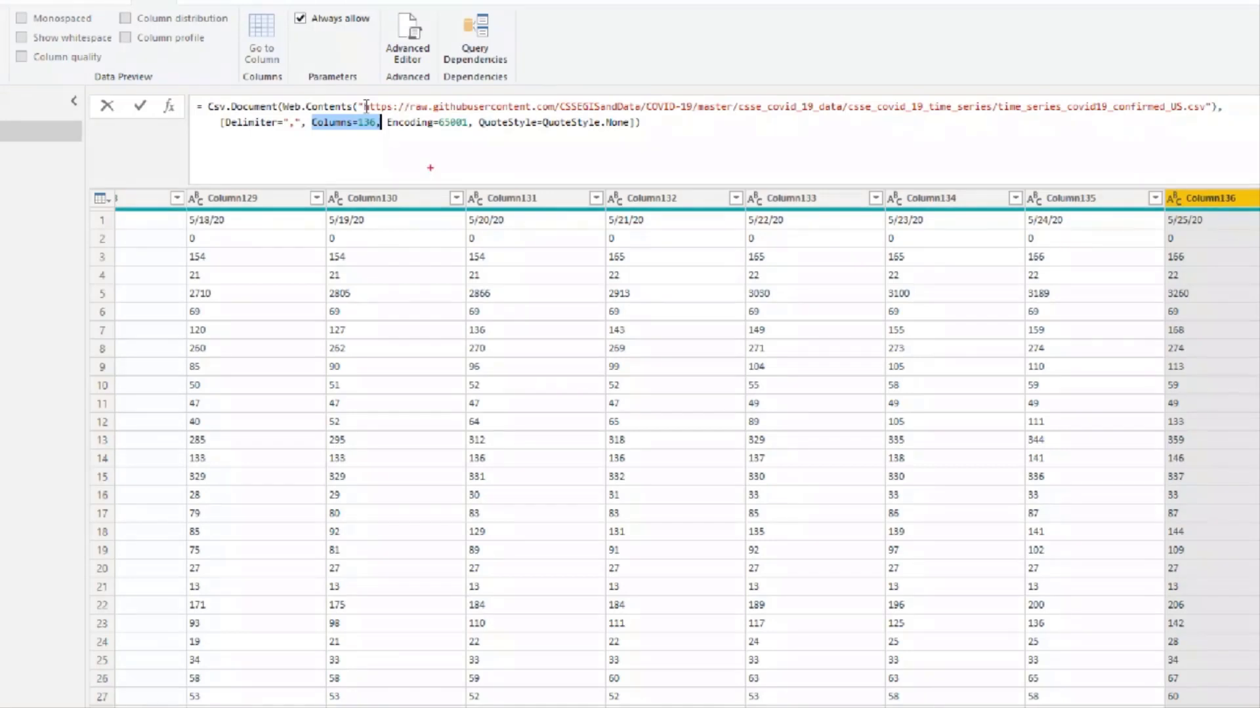
{"action": "mouse_move", "coordinate": [307, 111]}
{"action": "left_mouse_down"}
{"action": "mouse_move", "coordinate": [314, 131]}
{"action": "mouse_move", "coordinate": [364, 132]}
{"action": "mouse_move", "coordinate": [380, 119]}
{"action": "mouse_move", "coordinate": [307, 113]}
{"action": "left_mouse_up"}
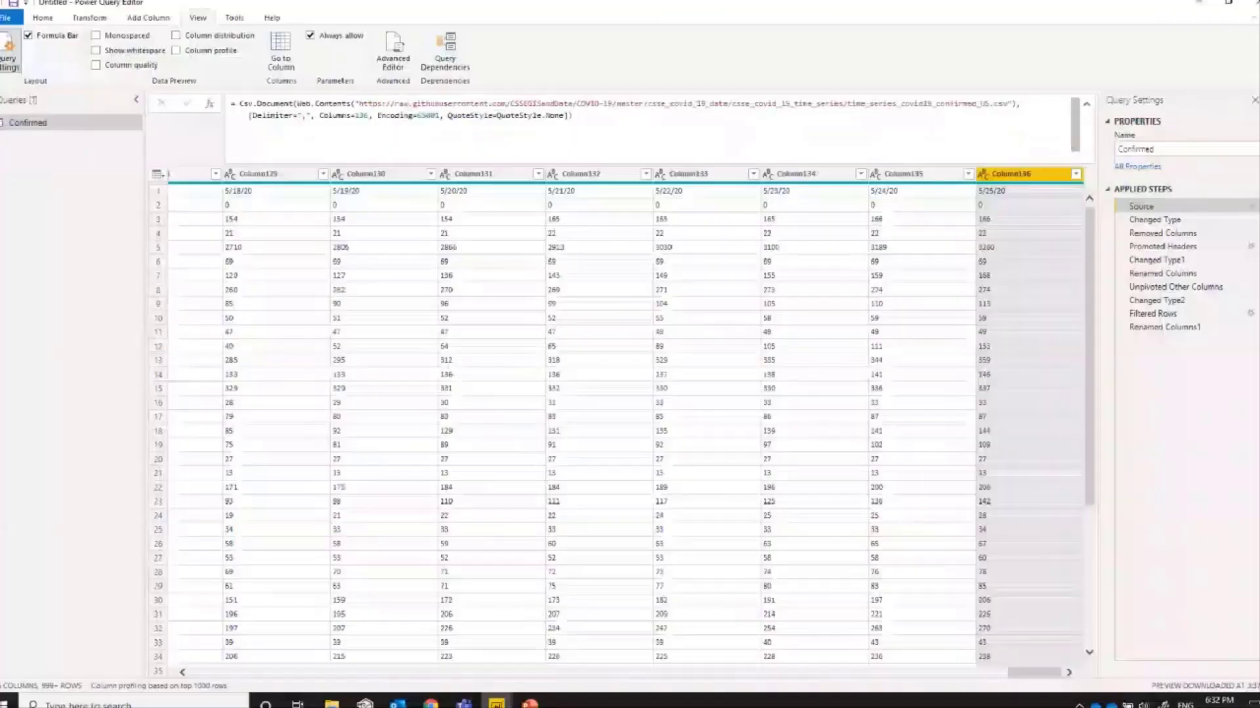
- Remove the Columns=136 argument from the Source step's Csv.Document formula
{"action": "left_click_drag", "start_coordinate": [325, 119], "coordinate": [376, 119]}
{"action": "key", "text": "Delete"}
{"action": "left_click", "coordinate": [516, 119]}
{"action": "key", "text": "Return"}
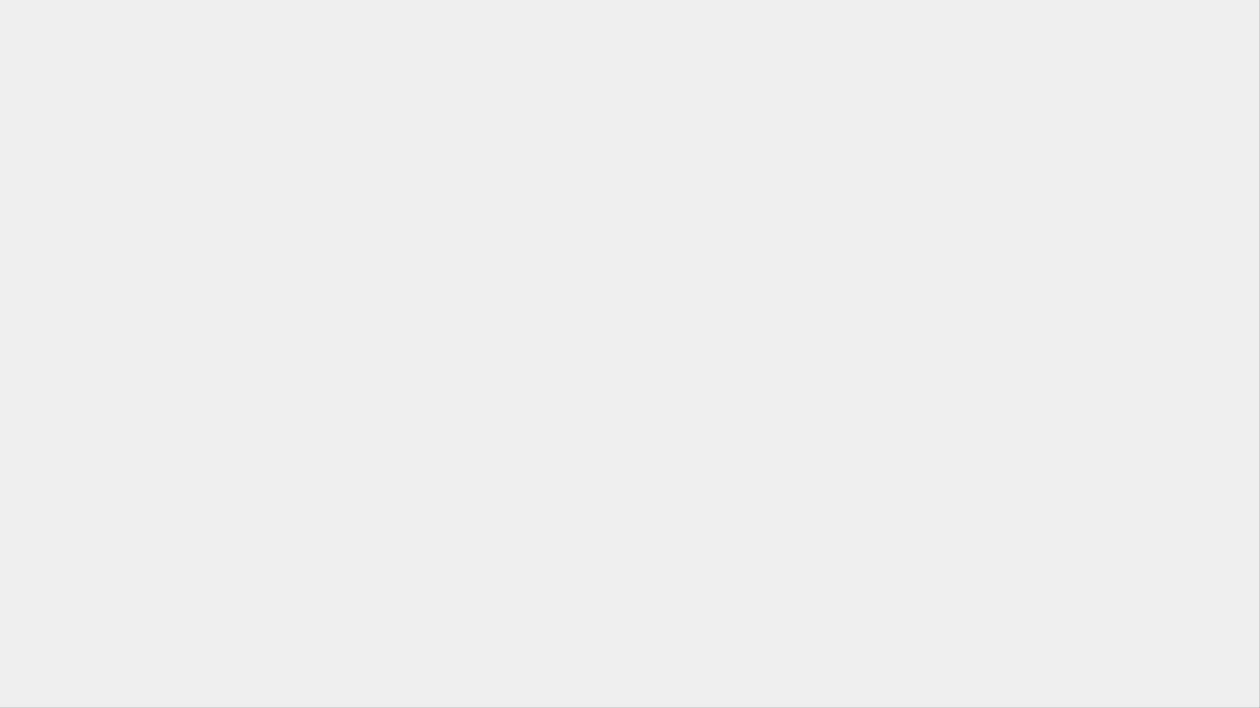
- Review the edited Source formula and check the output of the final Renamed Columns1 step
{"action": "left_click", "coordinate": [632, 355]}
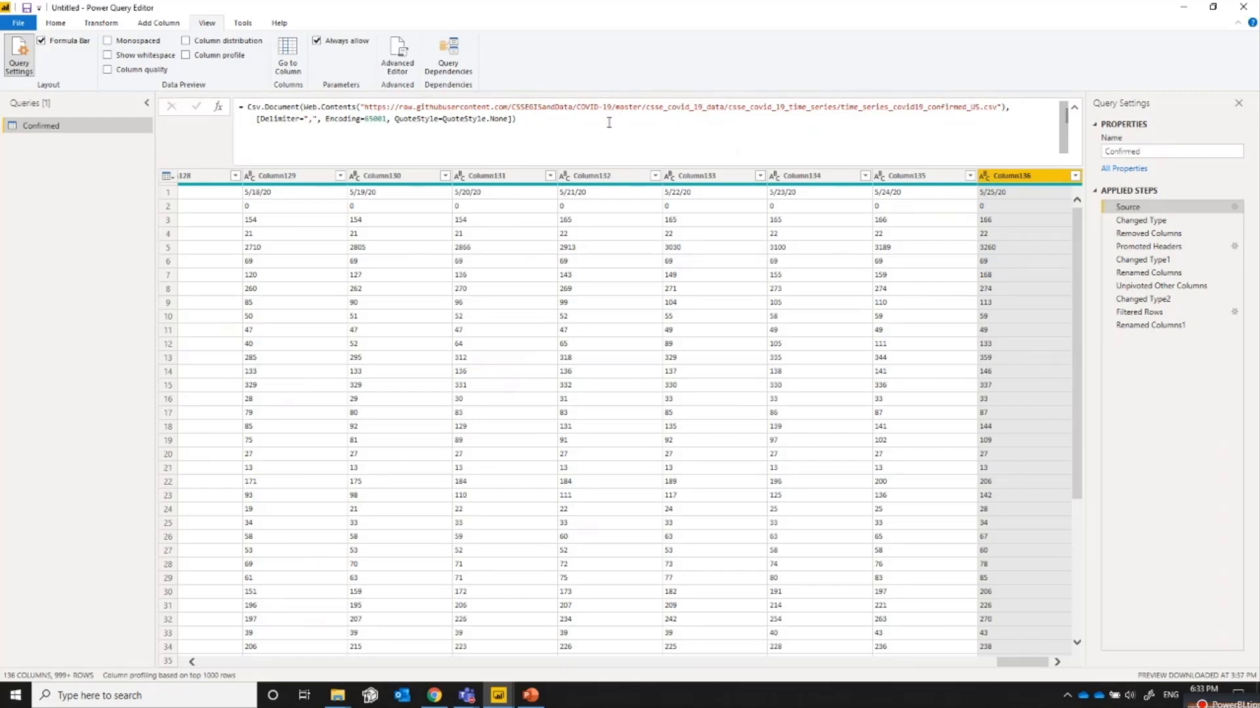
{"action": "left_click", "coordinate": [544, 118]}
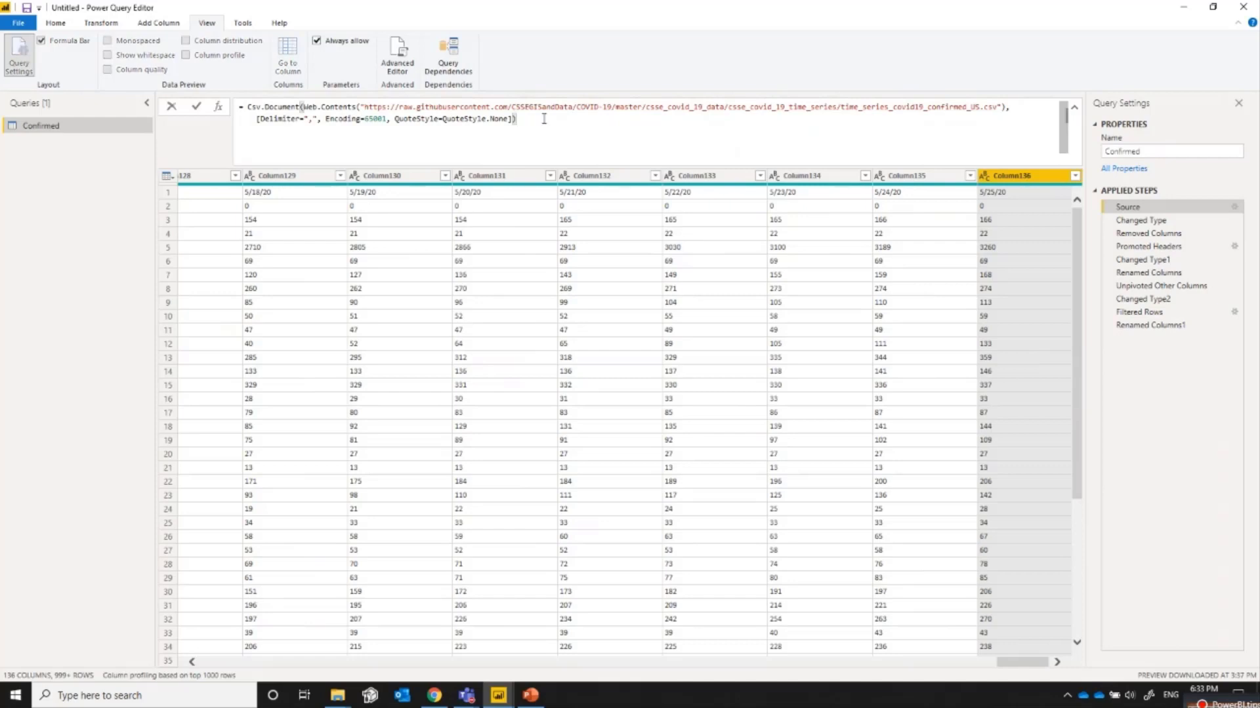
{"action": "key", "text": "Escape"}
{"action": "left_click", "coordinate": [1149, 325]}
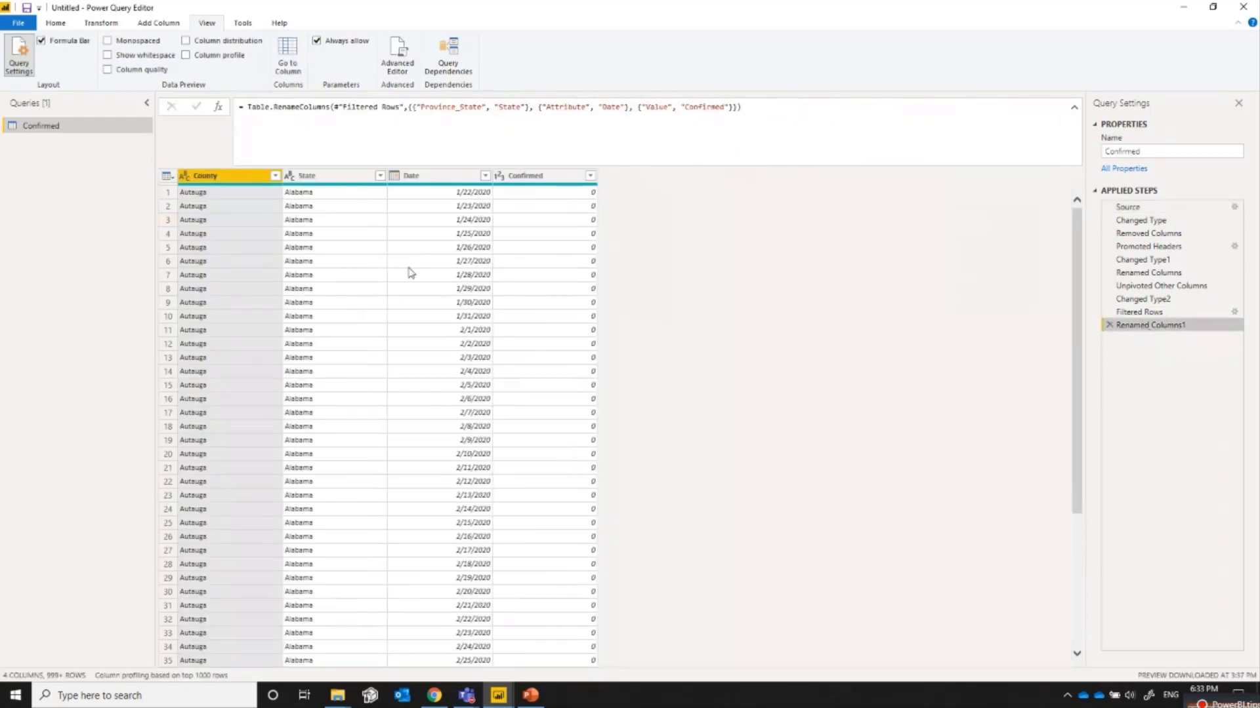
{"action": "left_click", "coordinate": [1126, 208]}
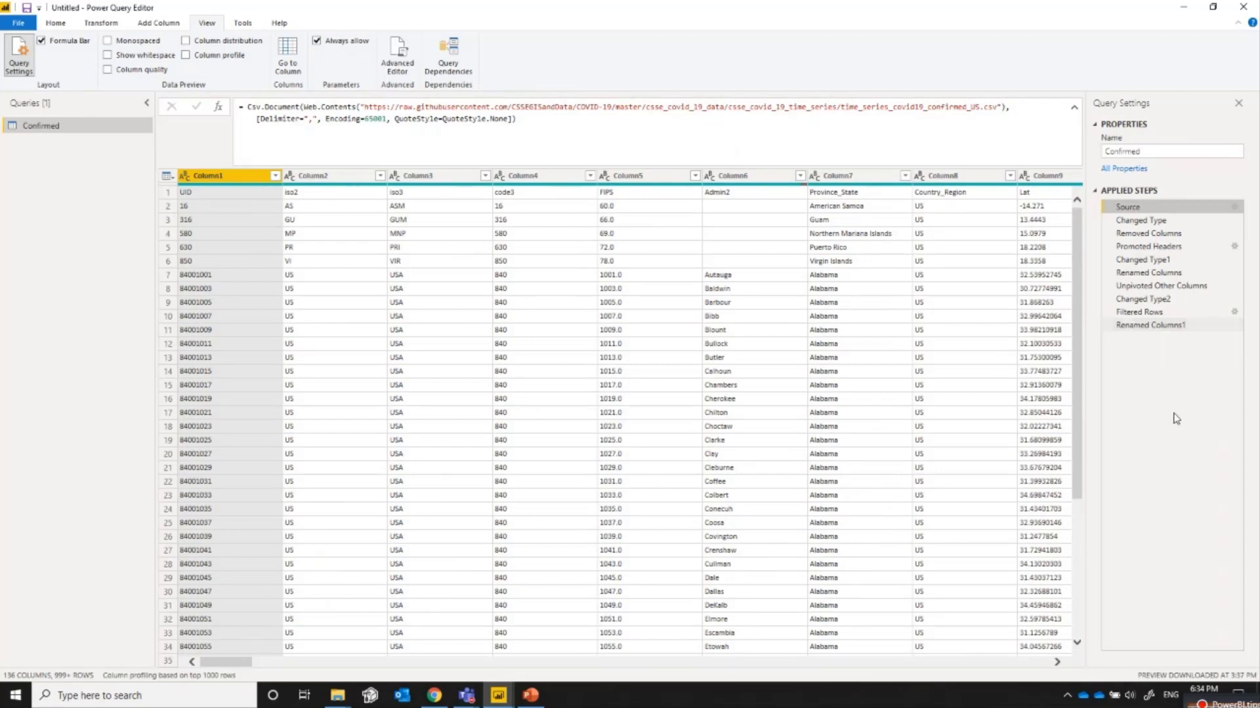
{"action": "double_click", "coordinate": [326, 120]}
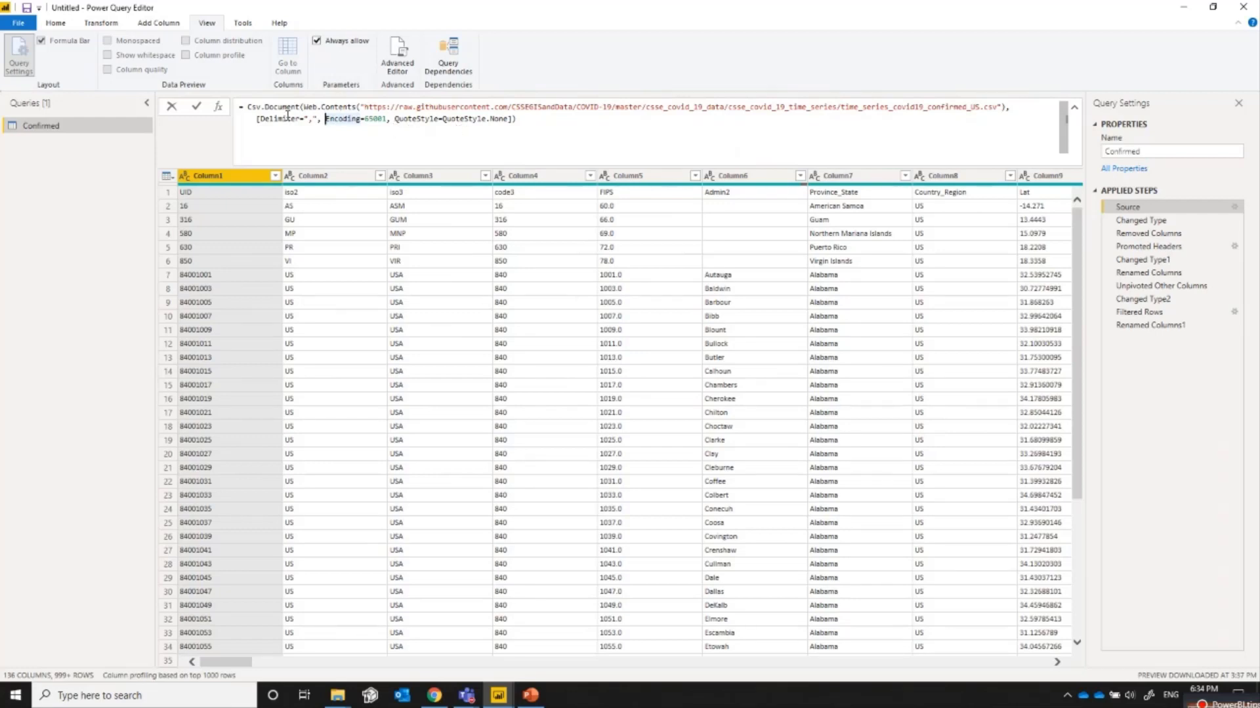
{"action": "key", "text": "Escape"}
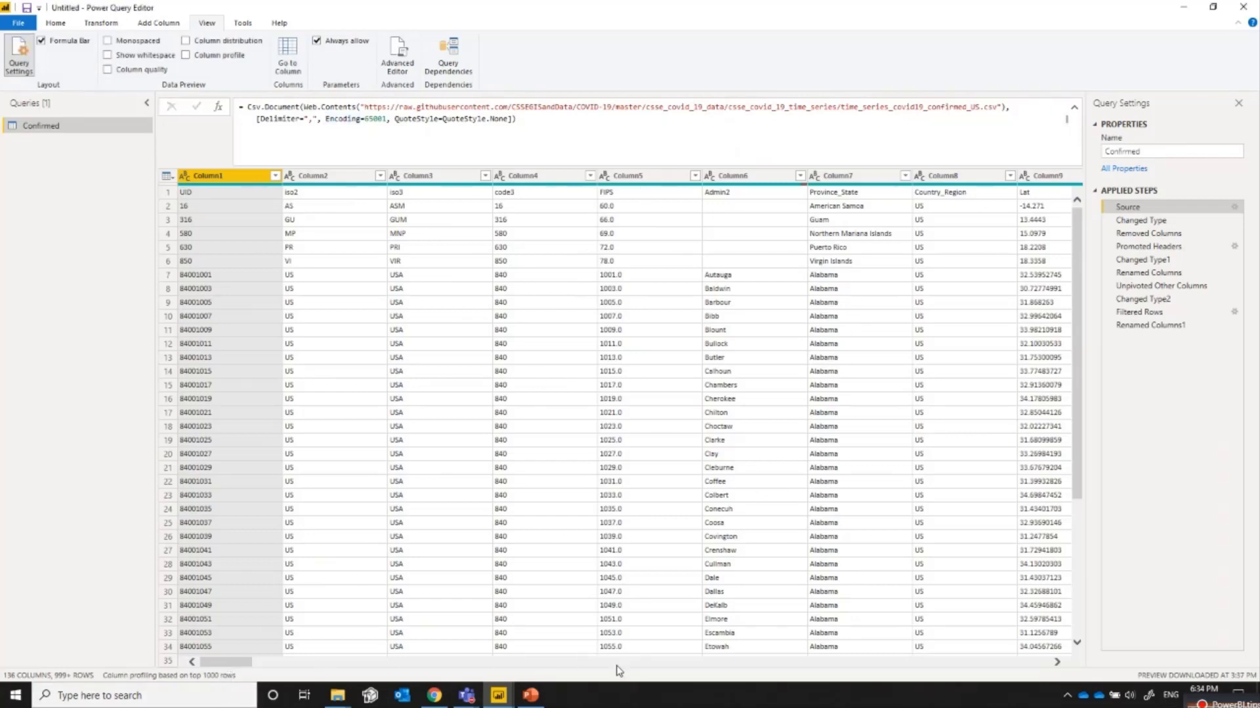
{"action": "double_click", "coordinate": [325, 118]}
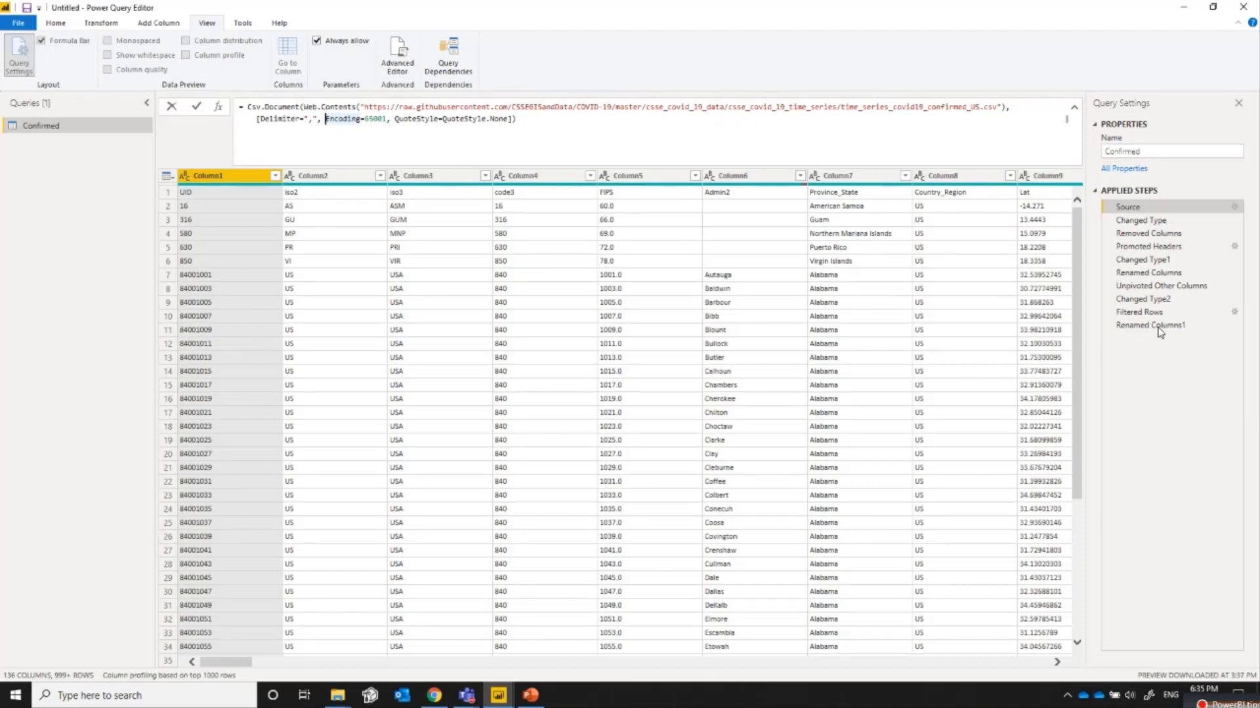
{"action": "left_click", "coordinate": [315, 666]}
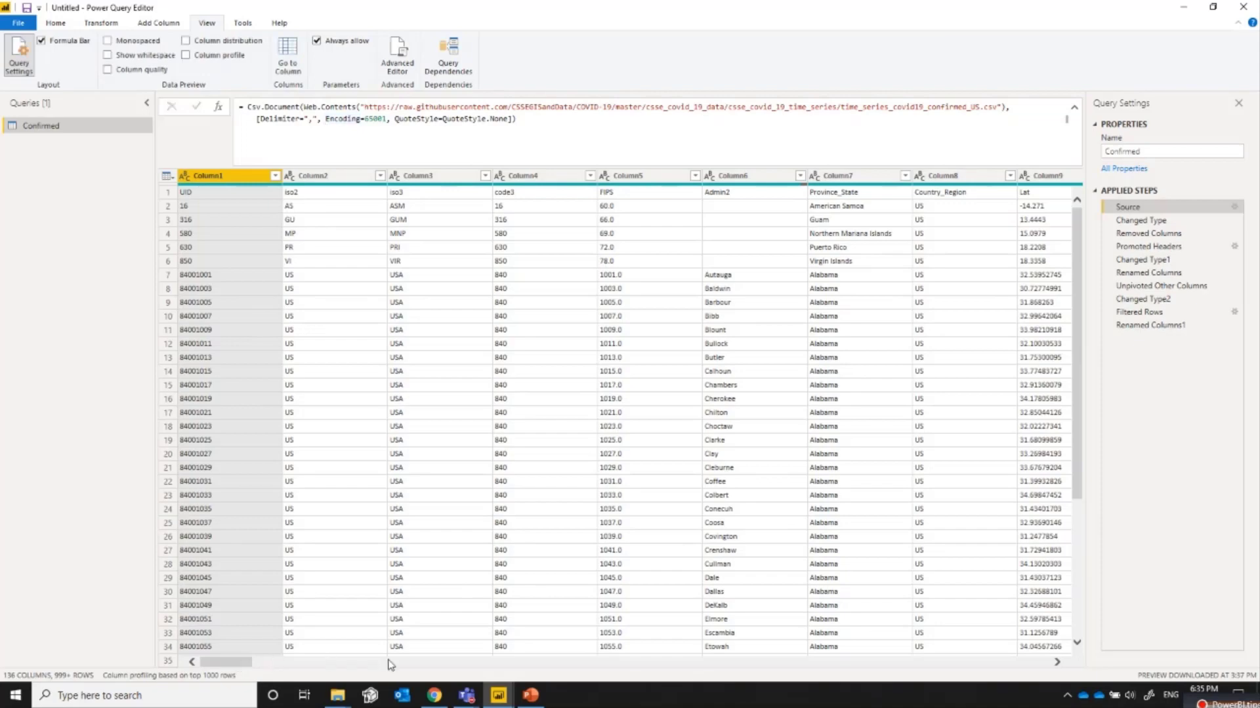
- Return to the final Renamed Columns1 step, then close the query editor and apply the changes to the report
{"action": "left_click", "coordinate": [1136, 326]}
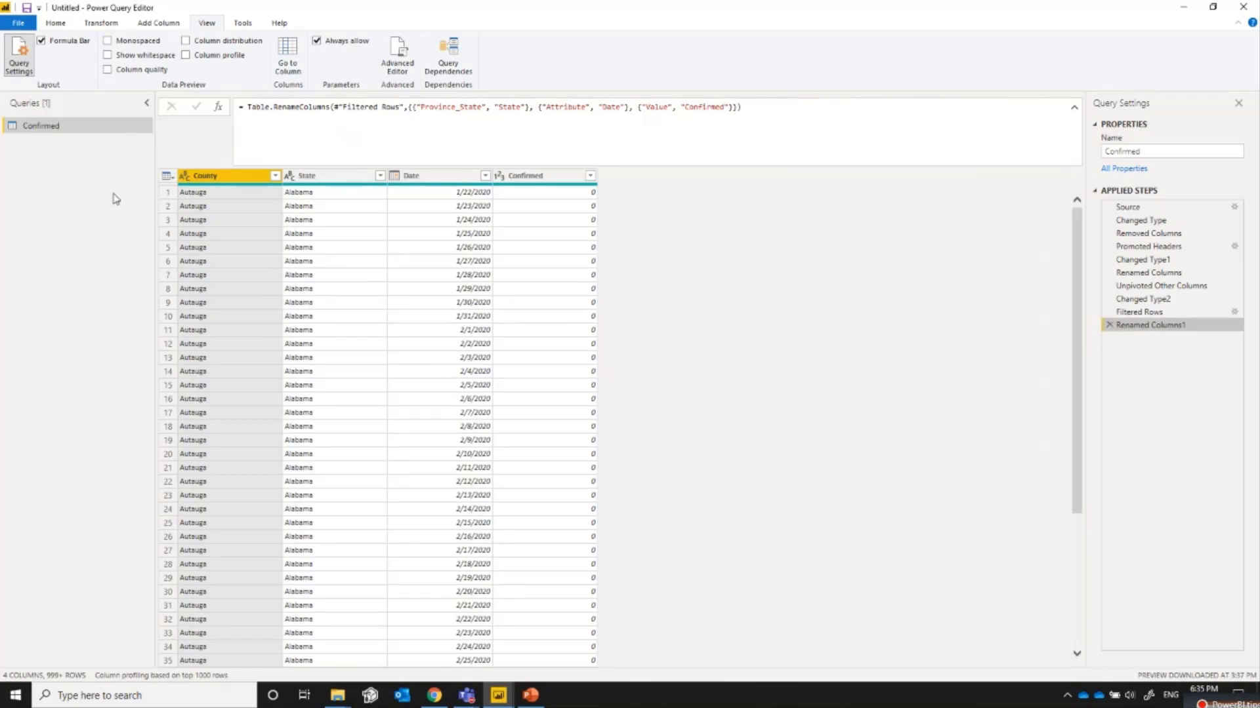
{"action": "left_click", "coordinate": [58, 25]}
{"action": "left_click", "coordinate": [23, 49]}
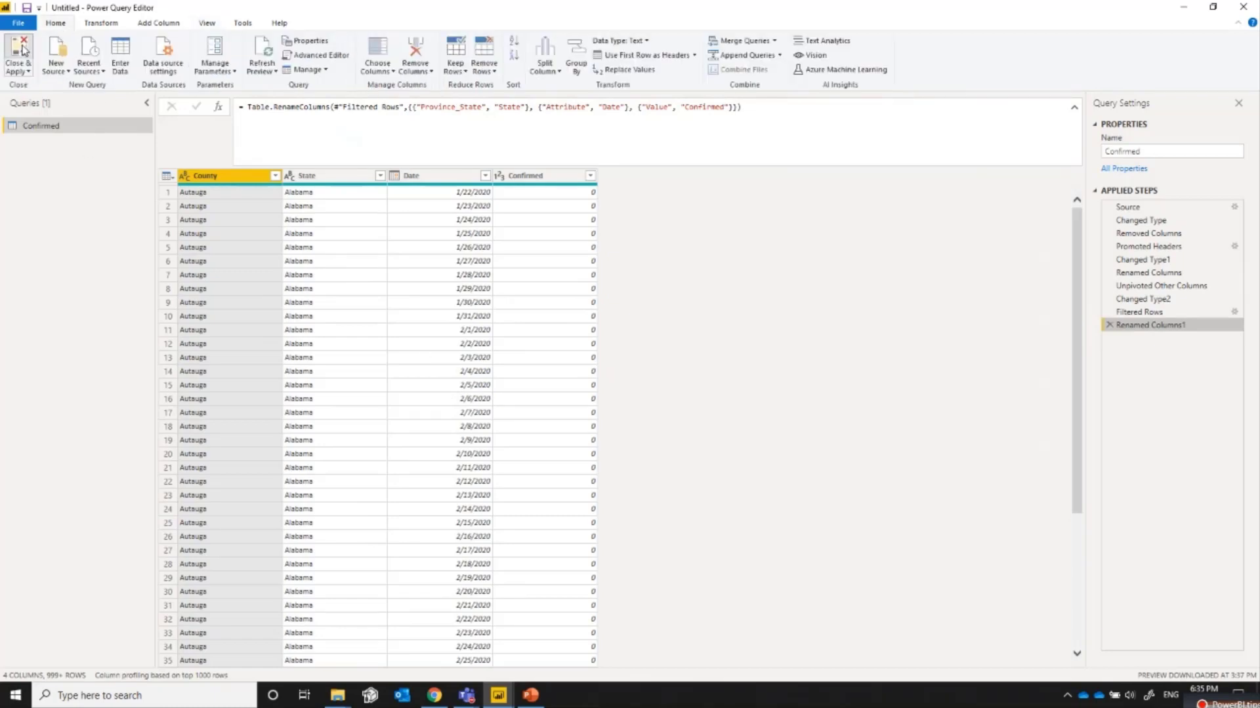
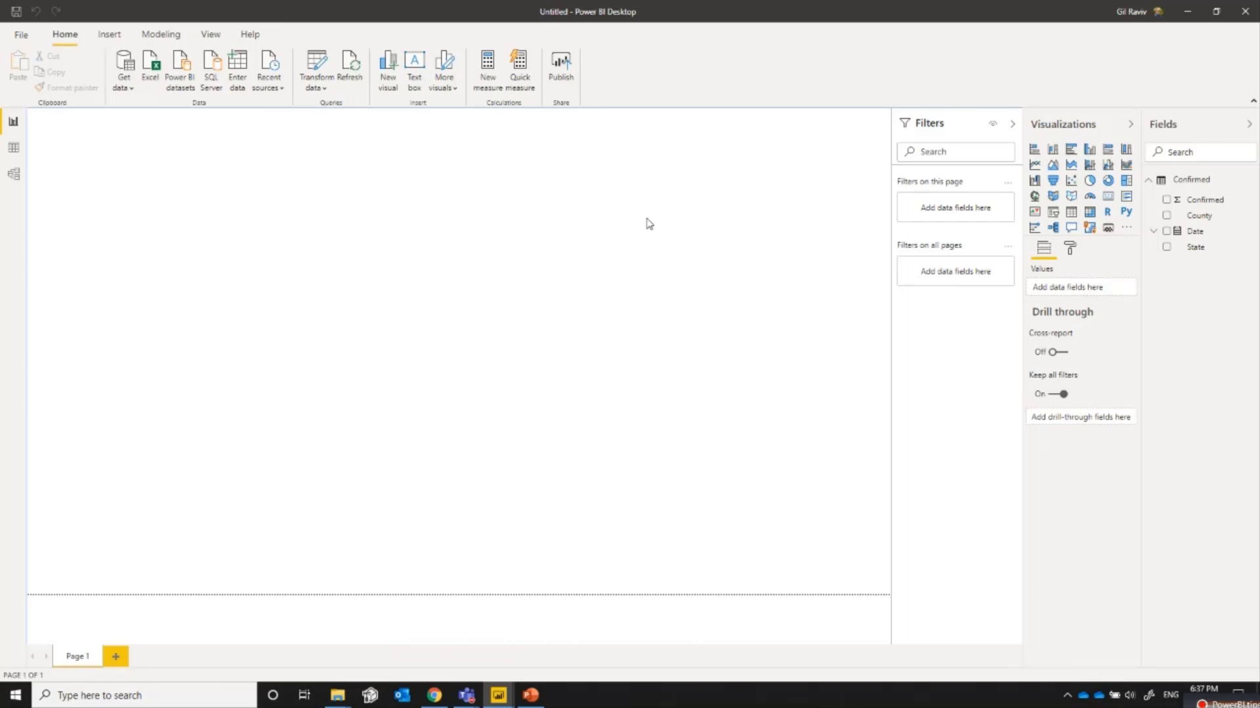
- Create a clustered column chart of Confirmed by Date and expand its date hierarchy from year down to month
{"action": "mouse_move", "coordinate": [434, 696]}
{"action": "mouse_move", "coordinate": [1185, 190]}
{"action": "left_click", "coordinate": [1165, 200]}
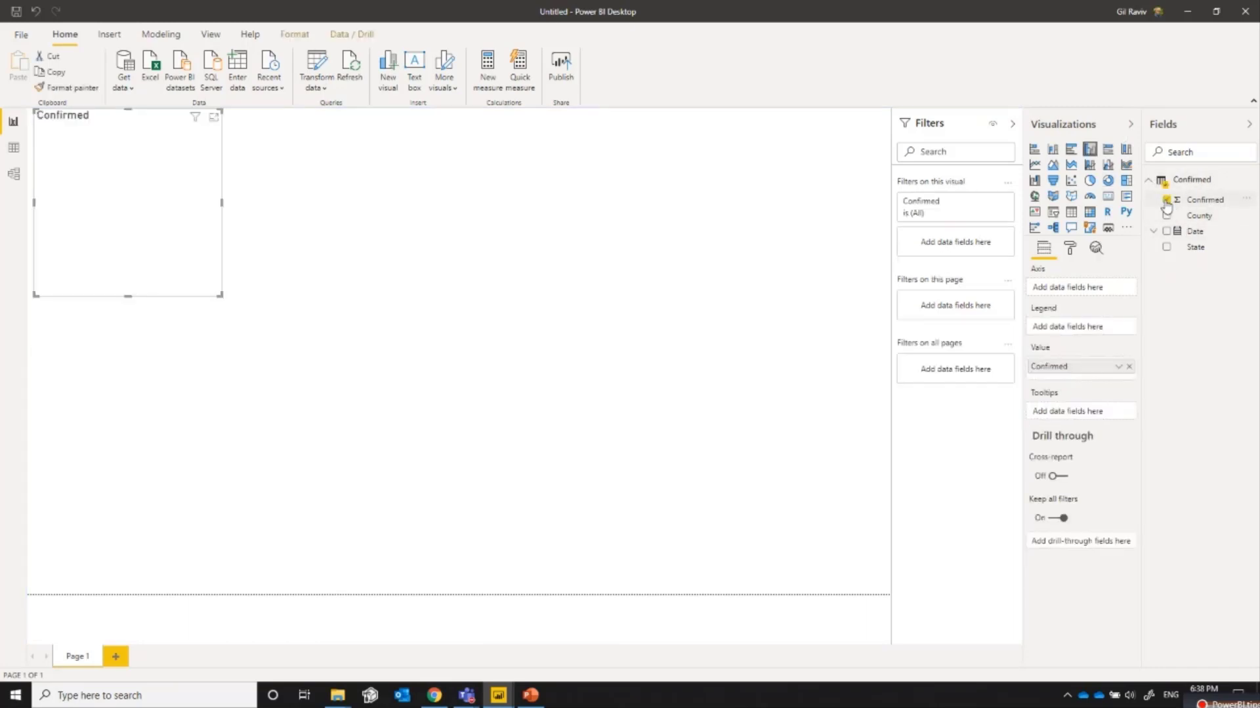
{"action": "left_click", "coordinate": [1166, 233]}
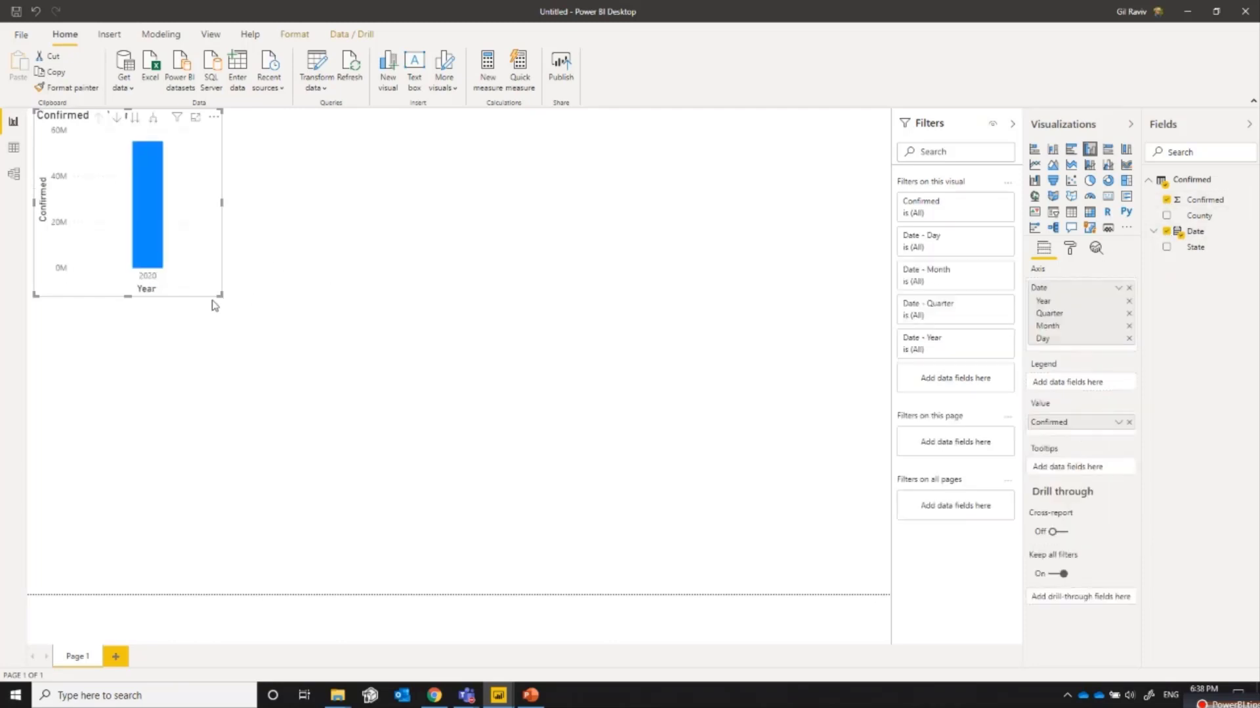
{"action": "left_click", "coordinate": [153, 118]}
{"action": "left_click", "coordinate": [153, 118]}
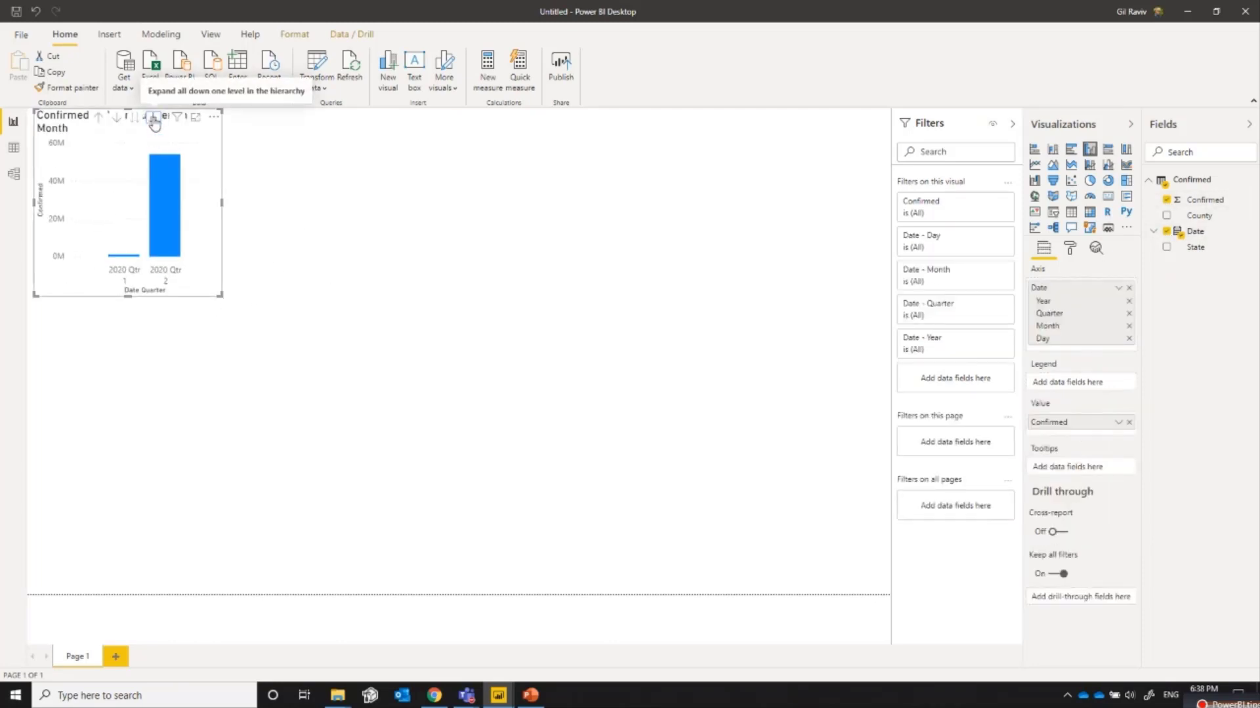
- Expand the chart's date hierarchy to day level, widen it across most of the page, and convert it to a line chart
{"action": "left_click", "coordinate": [152, 118]}
{"action": "left_click_drag", "start_coordinate": [223, 218], "coordinate": [786, 202]}
{"action": "left_click", "coordinate": [1034, 165]}
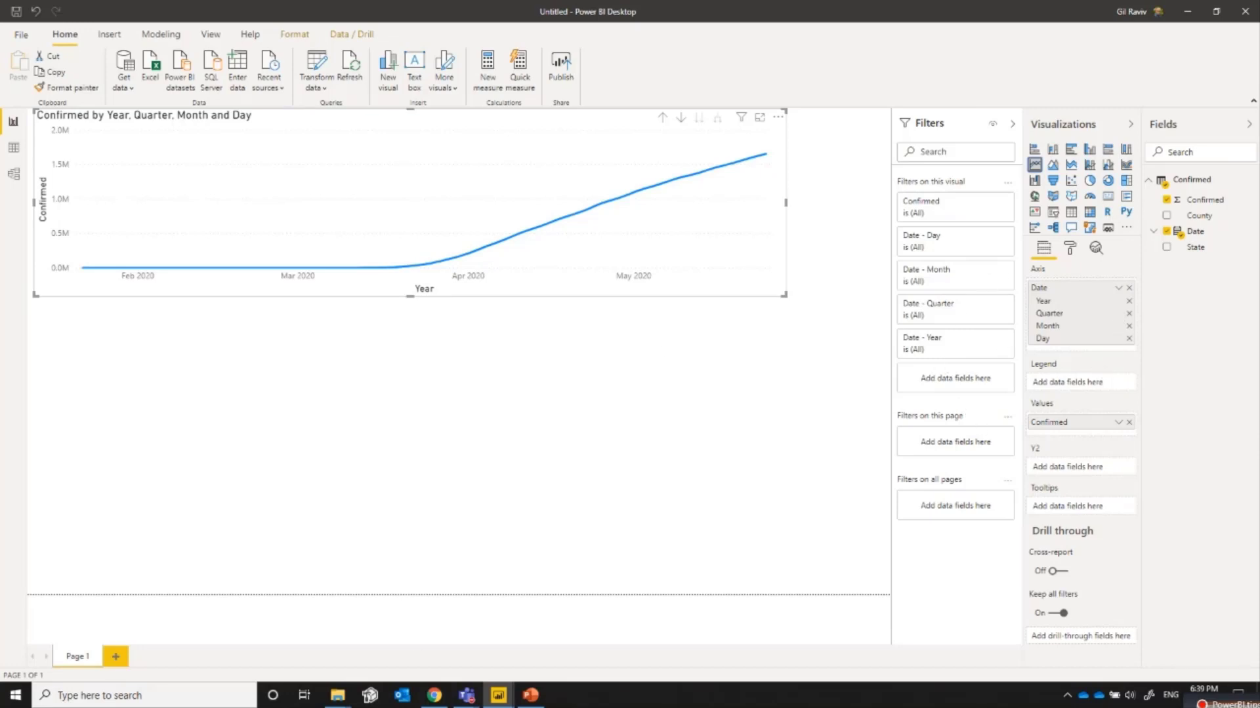
- Switch to Chrome, open the main page of the CSSEGISandData COVID-19 repository and read its README through to the Terms of Use
{"action": "left_click", "coordinate": [433, 696]}
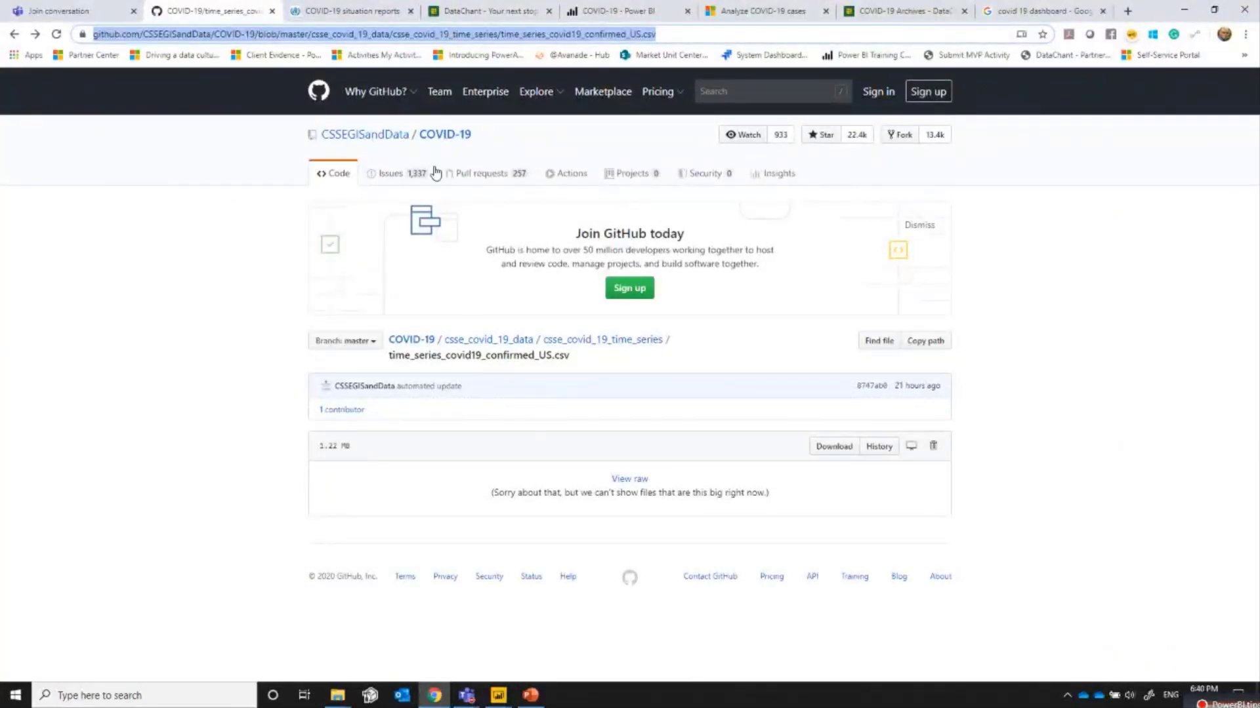
{"action": "left_click", "coordinate": [437, 135]}
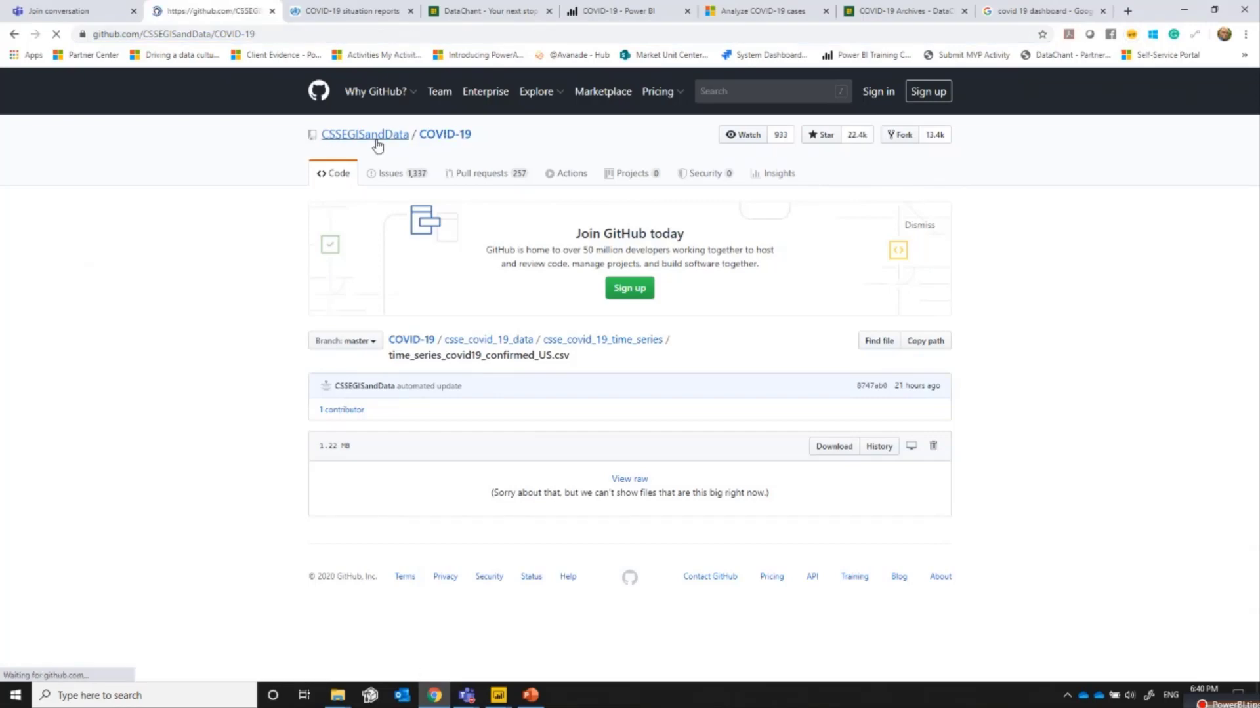
{"action": "scroll", "coordinate": [431, 469], "scroll_direction": "down", "scroll_amount": 2}
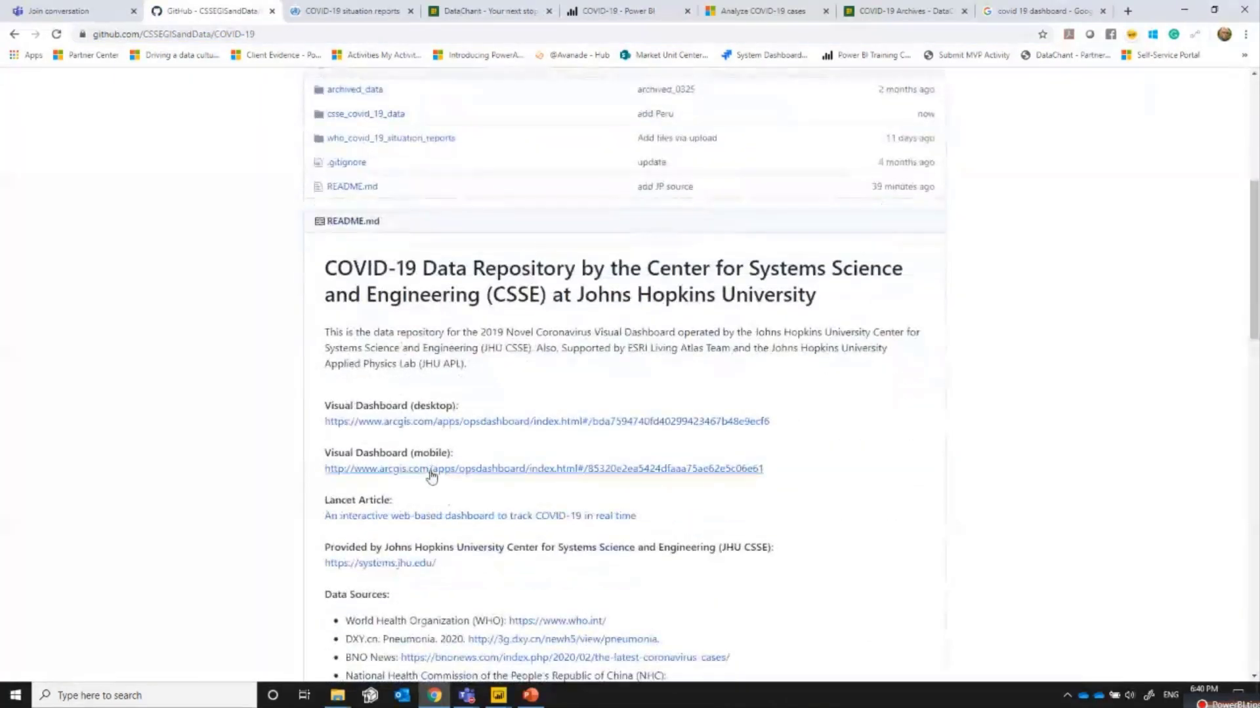
{"action": "scroll", "coordinate": [430, 476], "scroll_direction": "up", "scroll_amount": 1}
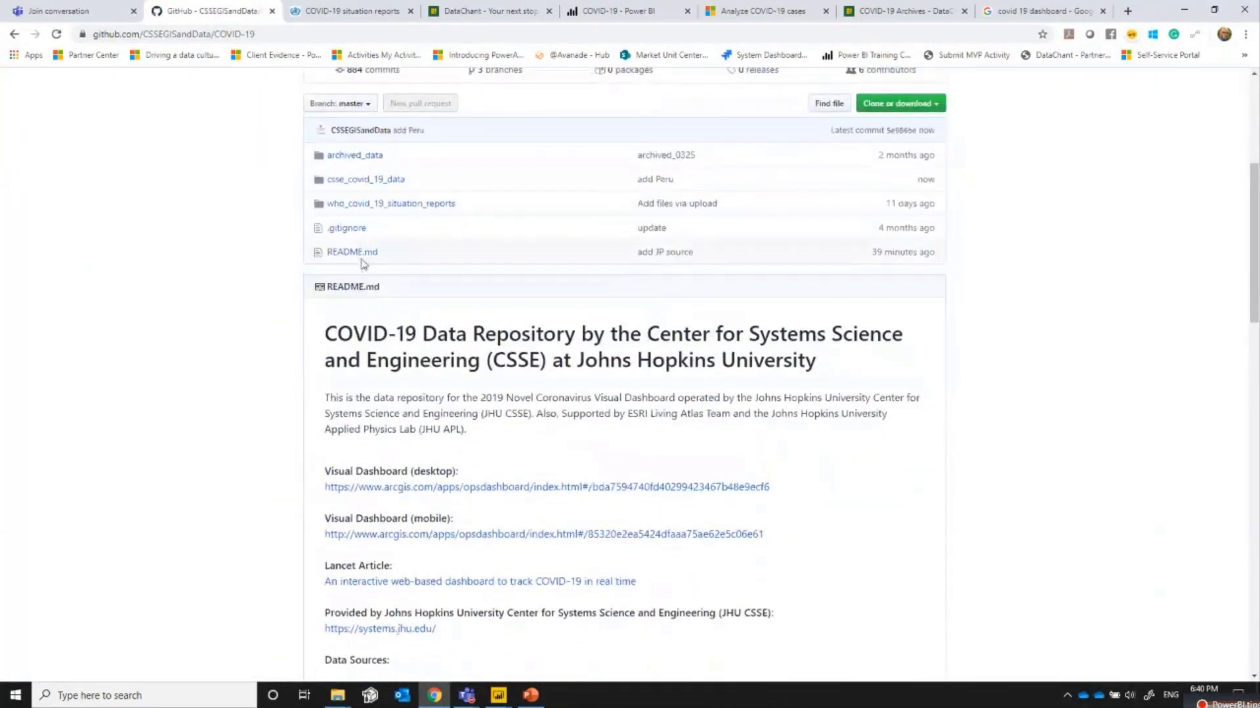
{"action": "scroll", "coordinate": [362, 264], "scroll_direction": "up", "scroll_amount": 3}
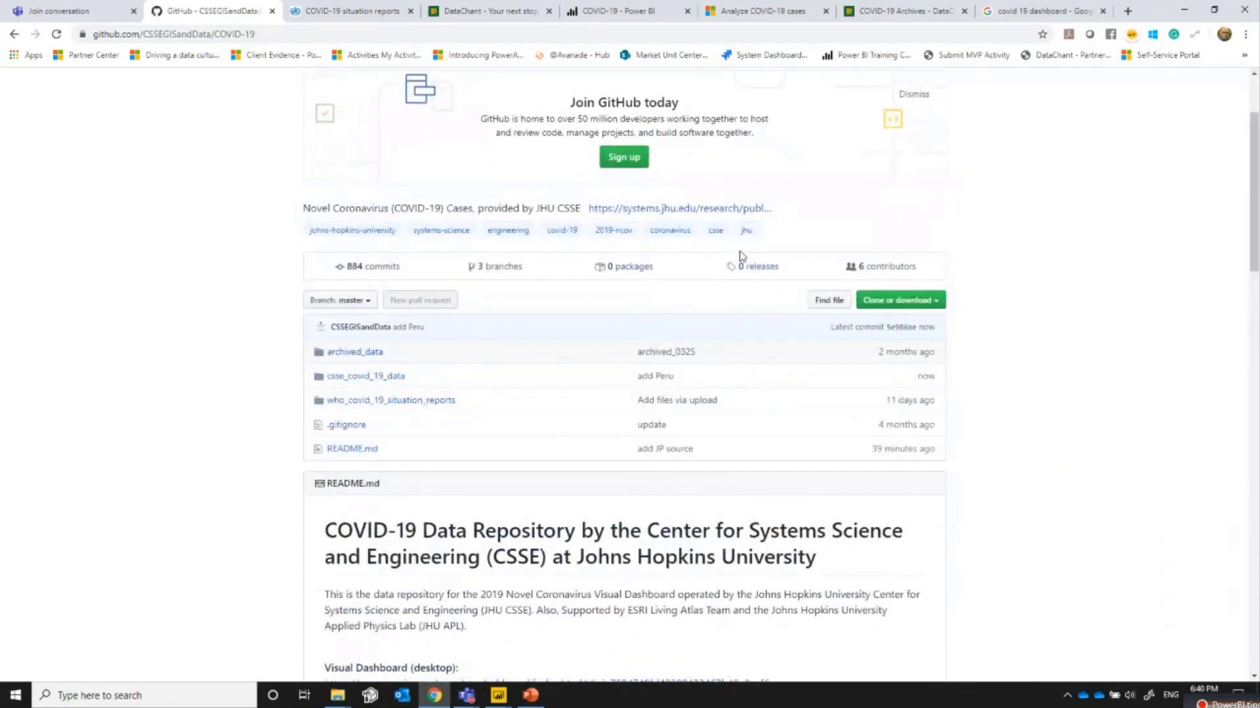
{"action": "scroll", "coordinate": [602, 371], "scroll_direction": "up", "scroll_amount": 2}
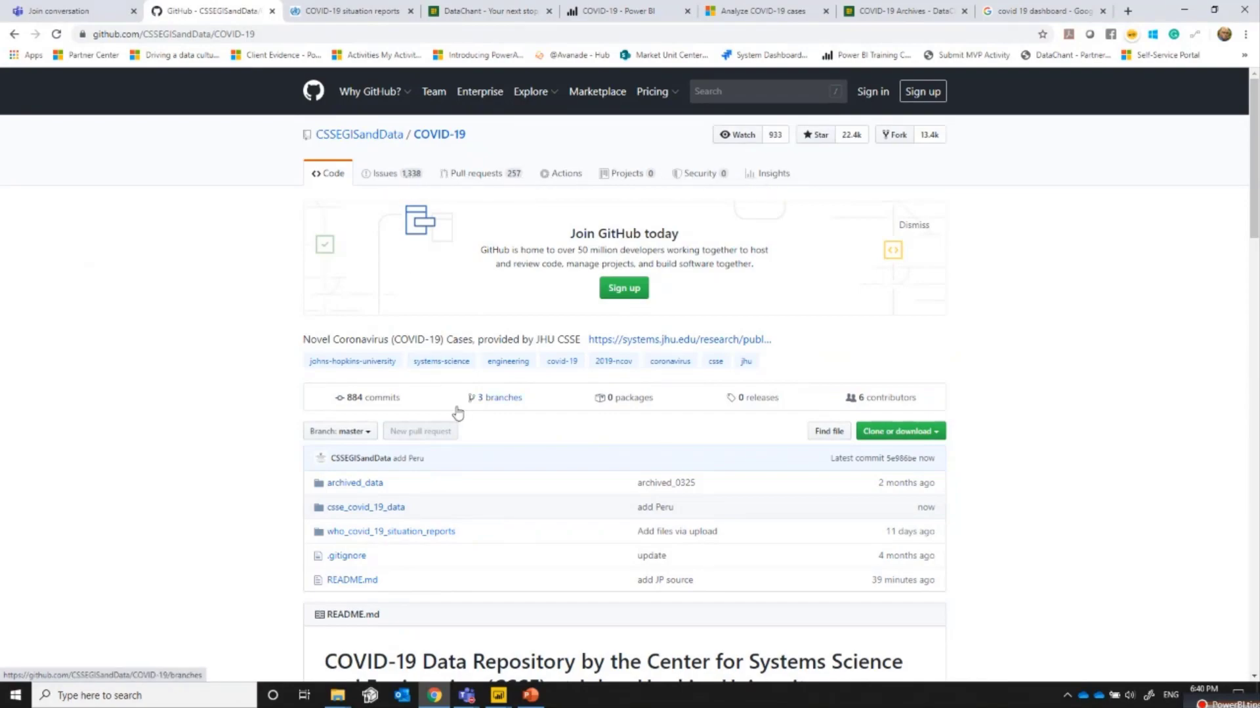
{"action": "scroll", "coordinate": [457, 412], "scroll_direction": "down", "scroll_amount": 17}
{"action": "scroll", "coordinate": [457, 412], "scroll_direction": "up", "scroll_amount": 8}
{"action": "scroll", "coordinate": [431, 386], "scroll_direction": "down", "scroll_amount": 5}
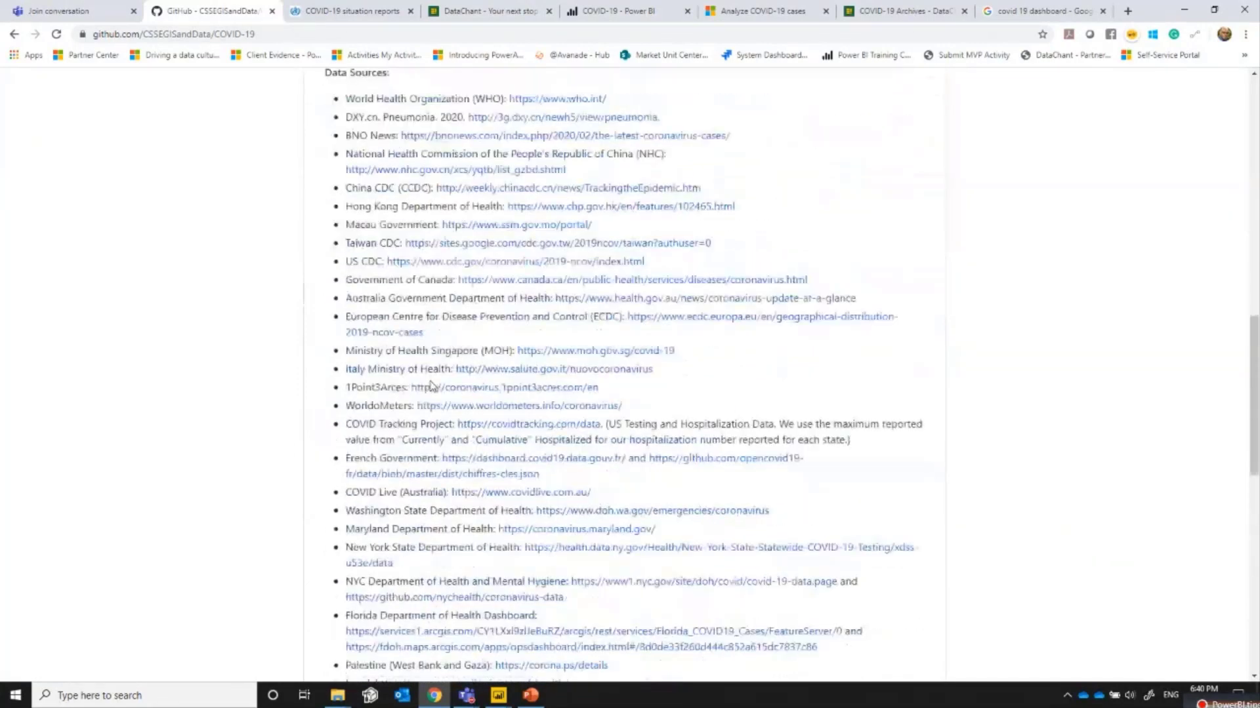
{"action": "scroll", "coordinate": [431, 386], "scroll_direction": "down", "scroll_amount": 10}
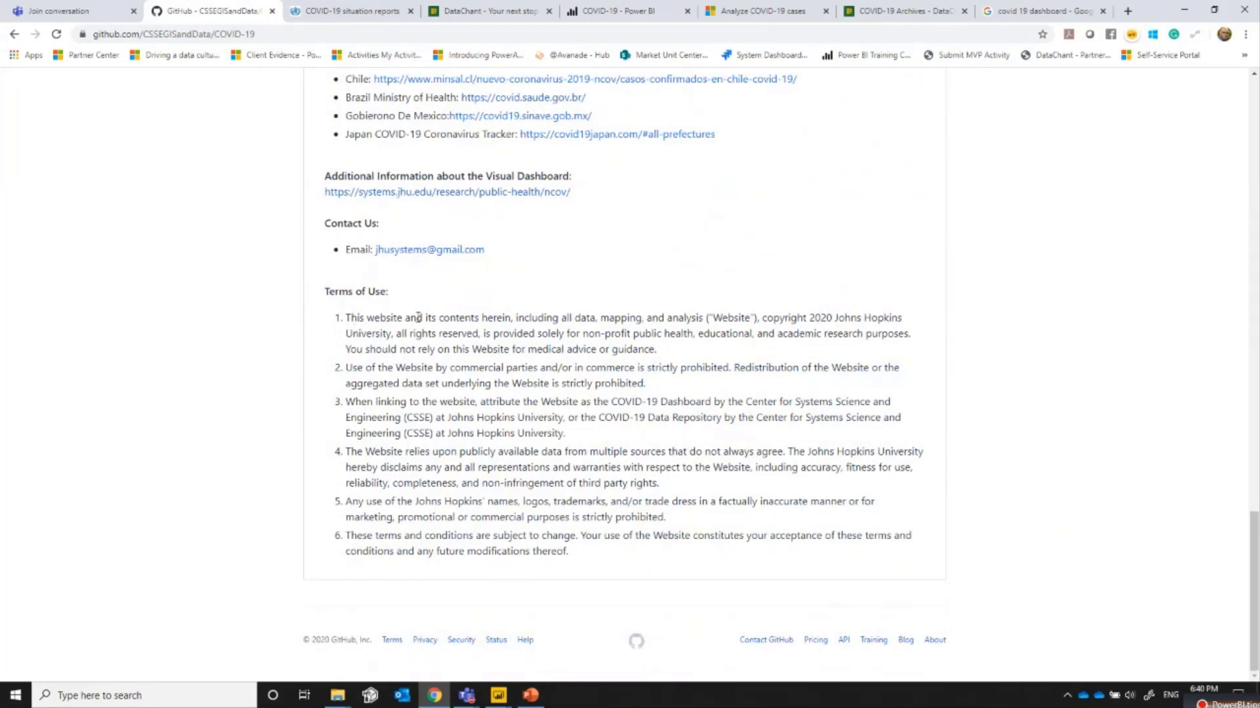
- Examine the README's Terms of Use, highlighting the clause on non-profit, educational and academic use, and look back over the Data Sources list
{"action": "left_click_drag", "start_coordinate": [584, 333], "coordinate": [634, 335]}
{"action": "left_click", "coordinate": [545, 336]}
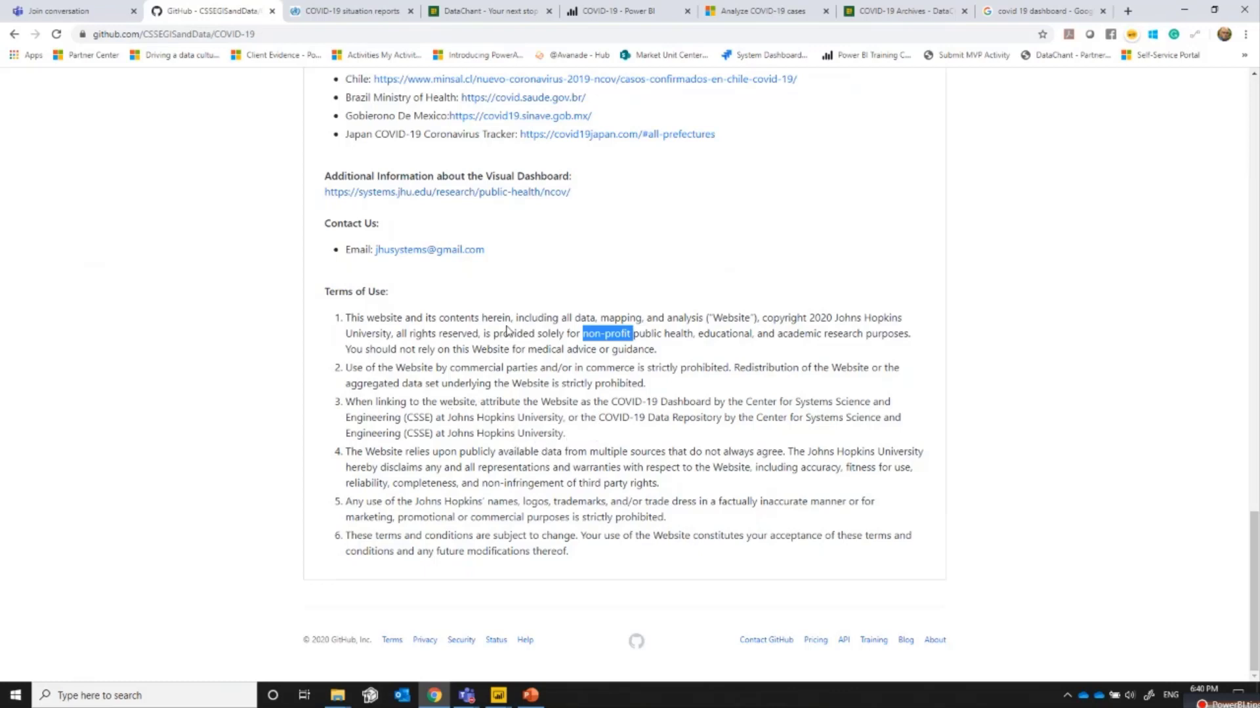
{"action": "left_click", "coordinate": [436, 370]}
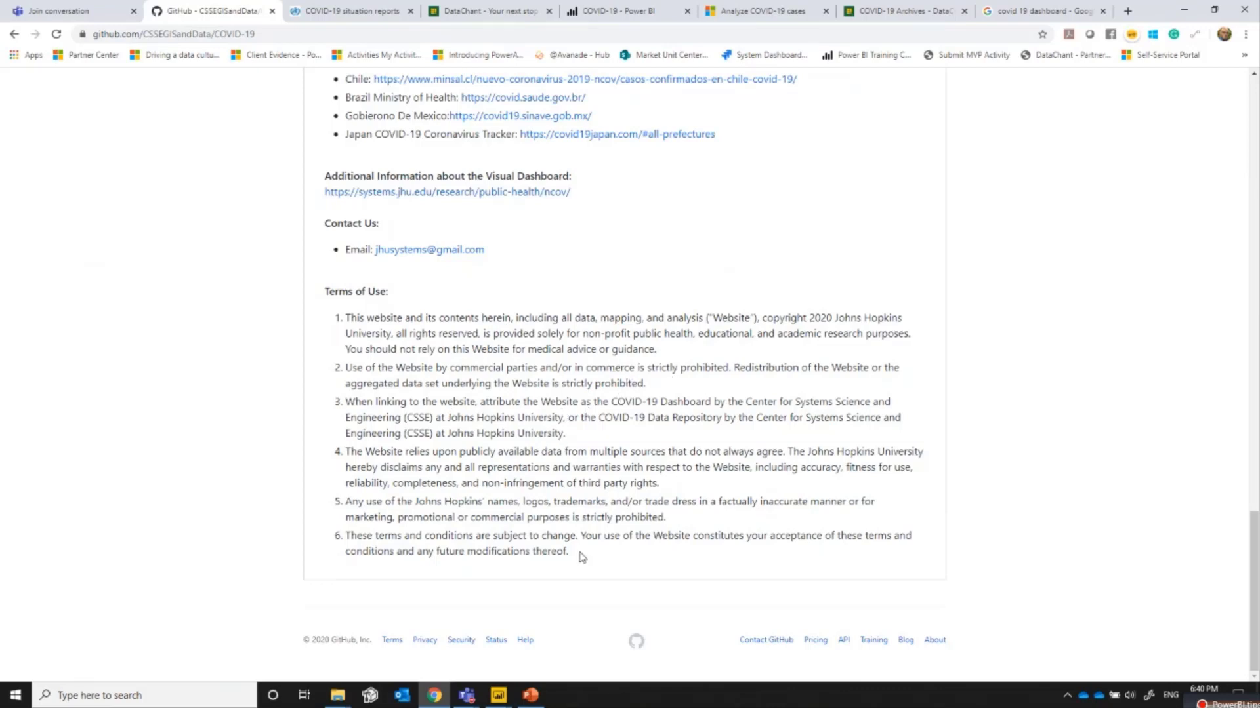
{"action": "scroll", "coordinate": [596, 466], "scroll_direction": "up", "scroll_amount": 3}
{"action": "scroll", "coordinate": [596, 465], "scroll_direction": "down", "scroll_amount": 2}
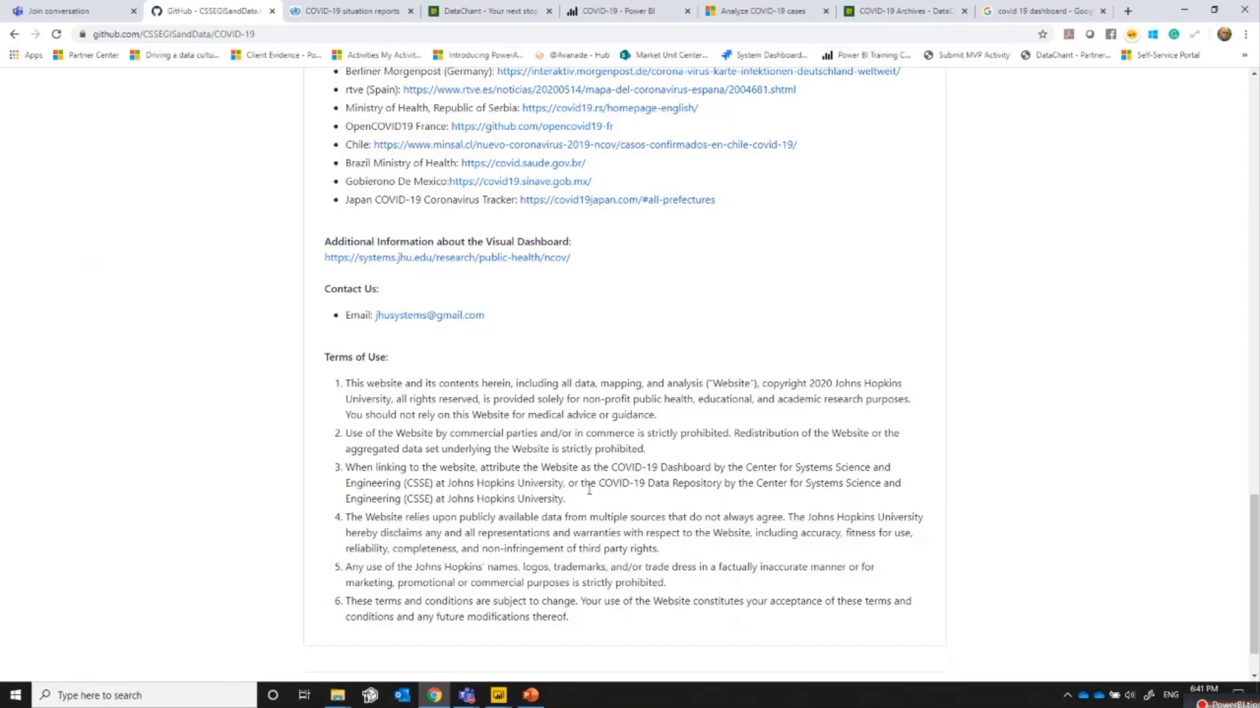
{"action": "scroll", "coordinate": [588, 489], "scroll_direction": "down", "scroll_amount": 1}
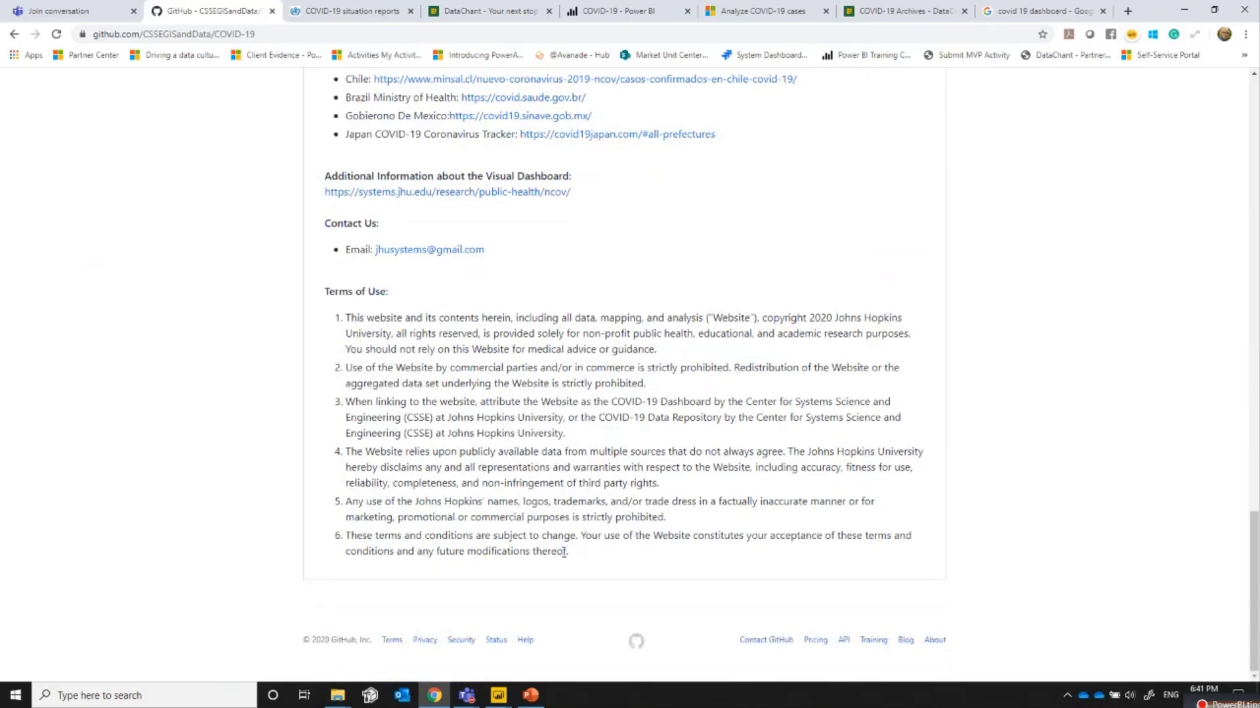
{"action": "left_click_drag", "start_coordinate": [577, 560], "coordinate": [319, 314]}
{"action": "left_click", "coordinate": [390, 344]}
{"action": "left_click_drag", "start_coordinate": [487, 334], "coordinate": [908, 333]}
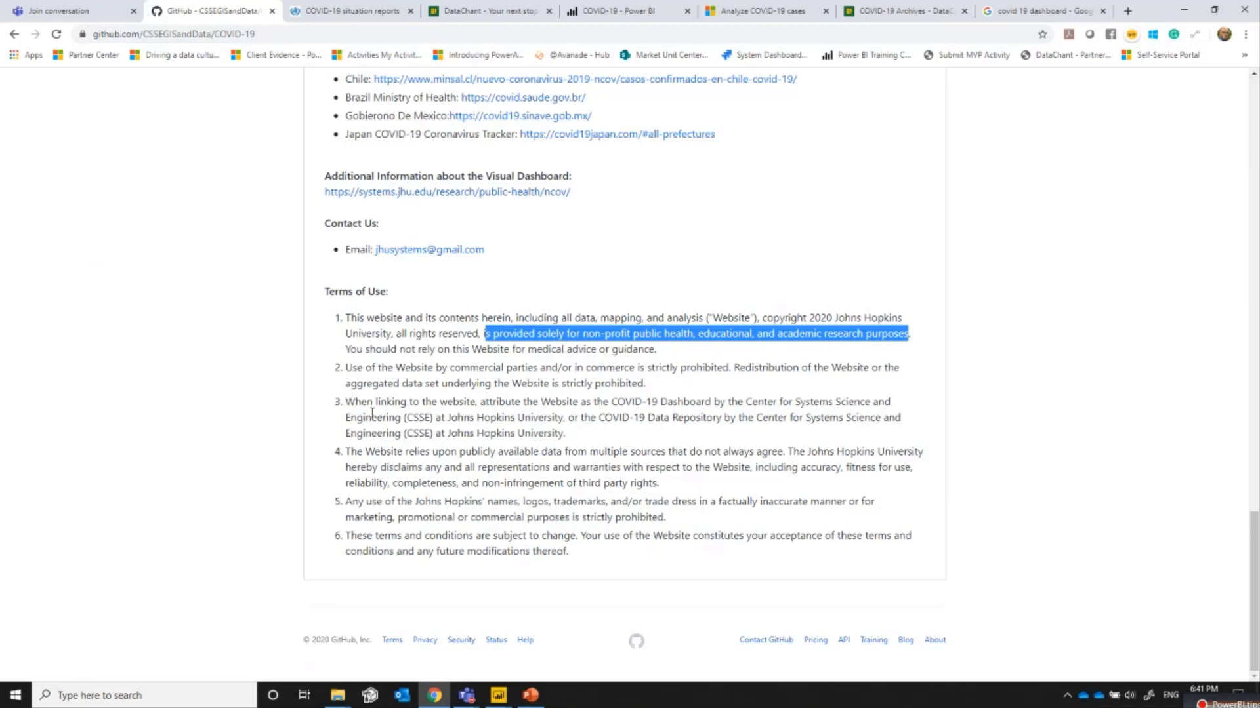
{"action": "scroll", "coordinate": [482, 467], "scroll_direction": "up", "scroll_amount": 4}
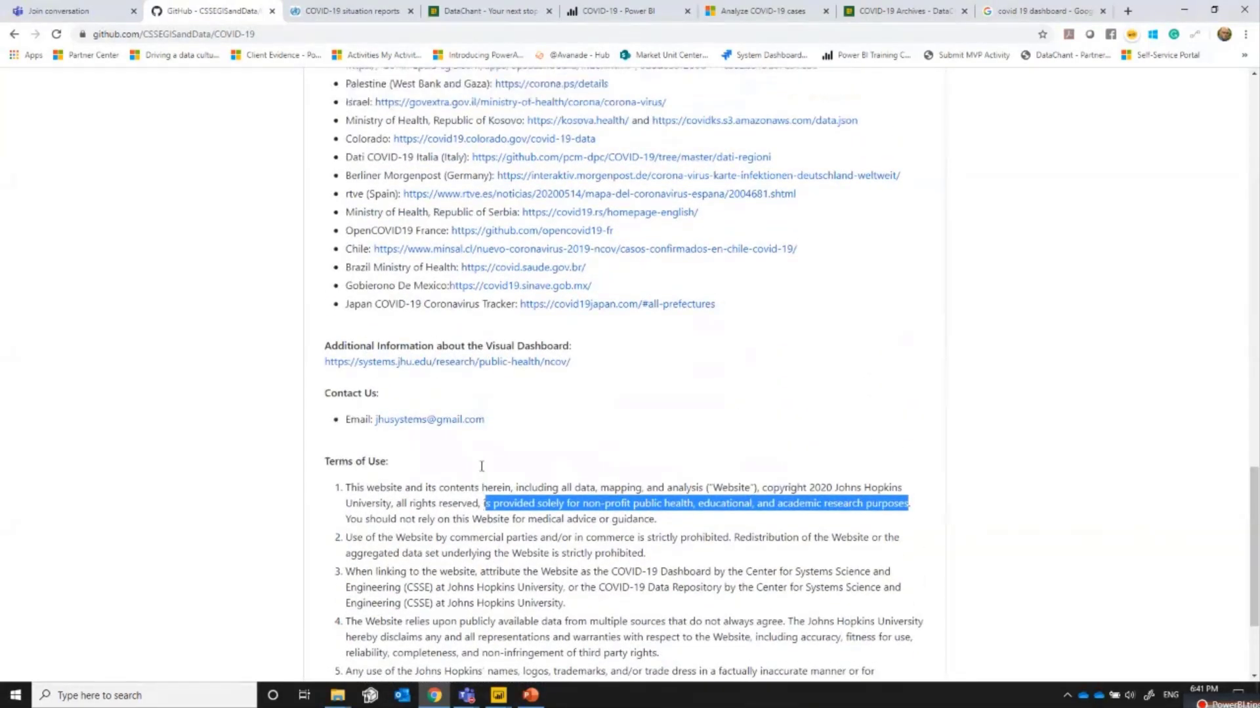
{"action": "scroll", "coordinate": [483, 471], "scroll_direction": "up", "scroll_amount": 1}
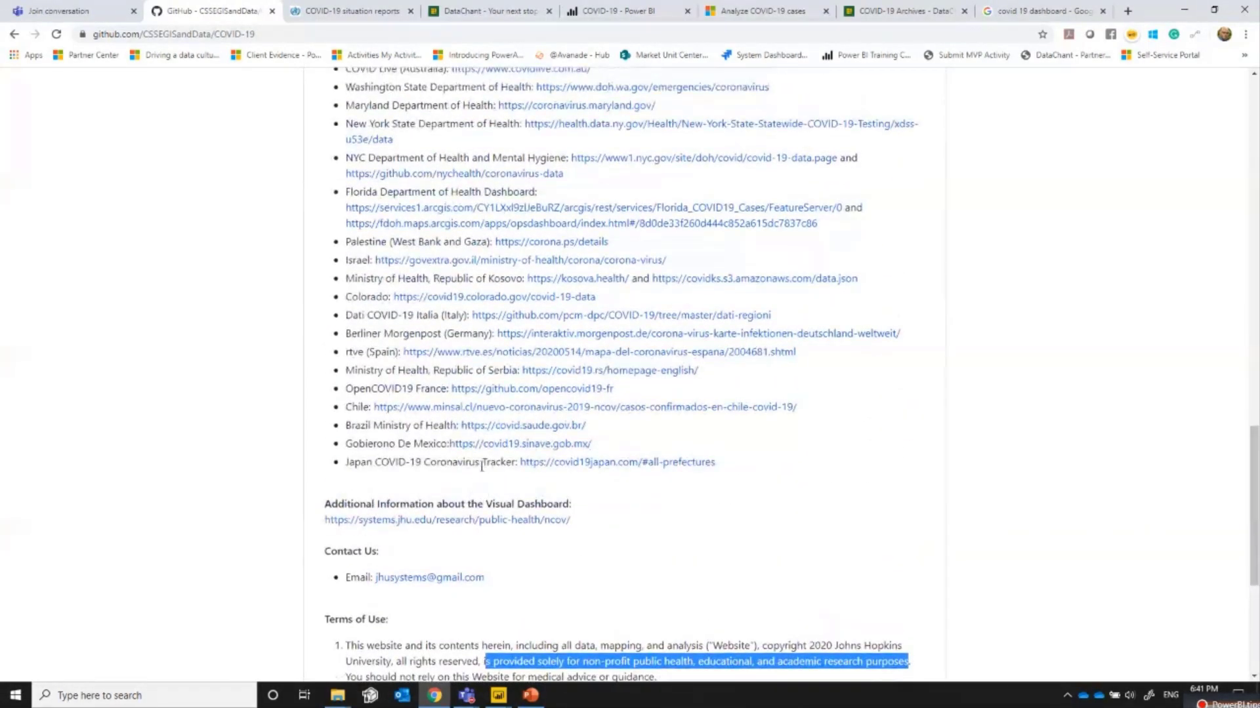
{"action": "scroll", "coordinate": [505, 562], "scroll_direction": "up", "scroll_amount": 6}
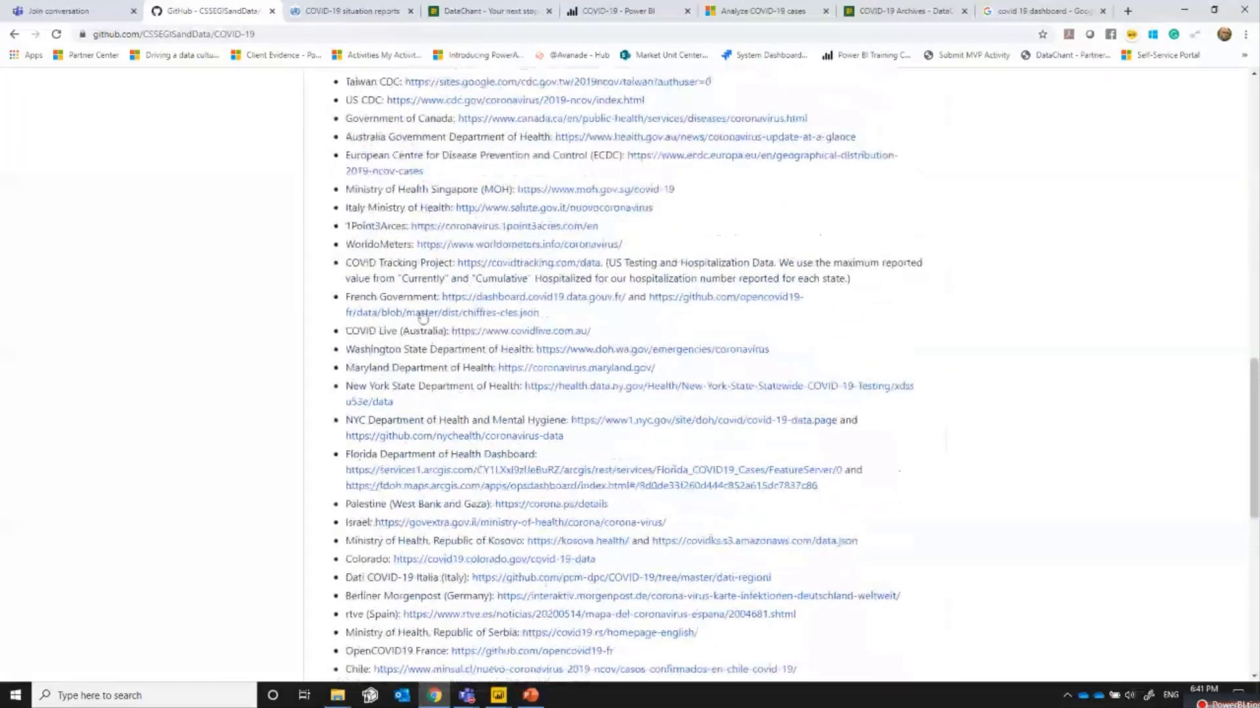
{"action": "scroll", "coordinate": [420, 299], "scroll_direction": "up", "scroll_amount": 1}
{"action": "scroll", "coordinate": [198, 237], "scroll_direction": "up", "scroll_amount": 2}
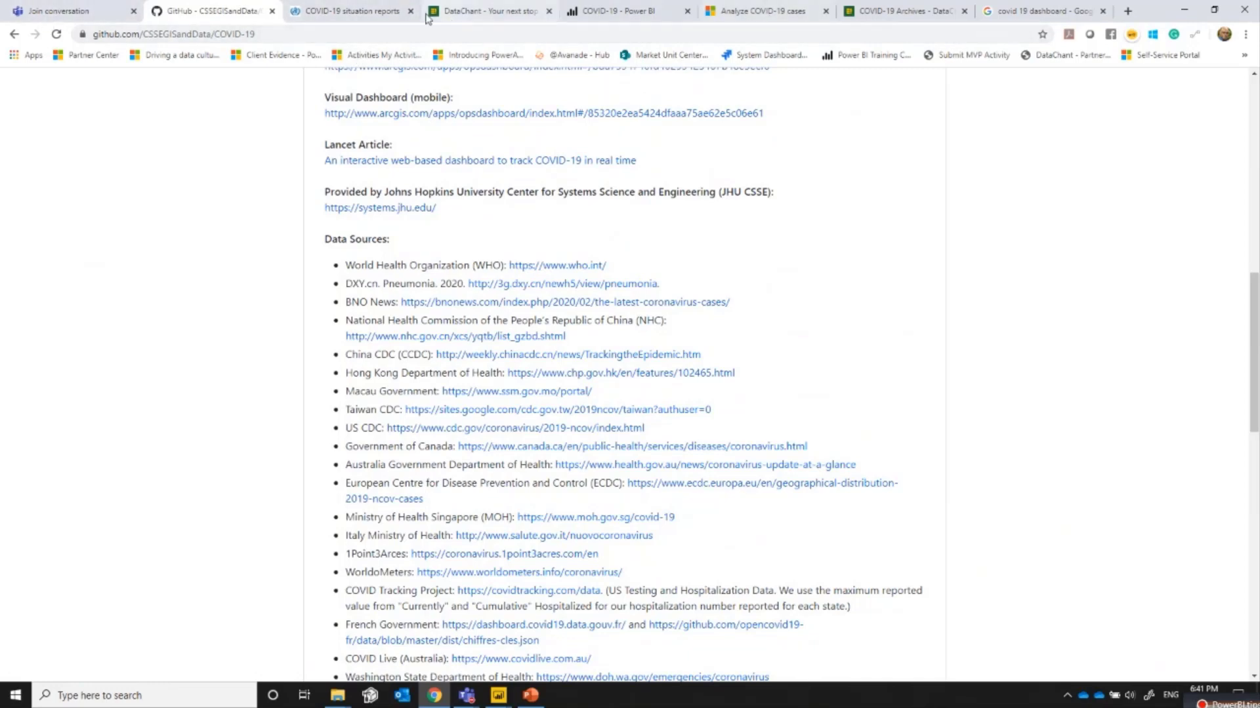
- Go to the WHO COVID-19 situation reports page, open Situation report - 127 and skim through the PDF
{"action": "left_click", "coordinate": [332, 12]}
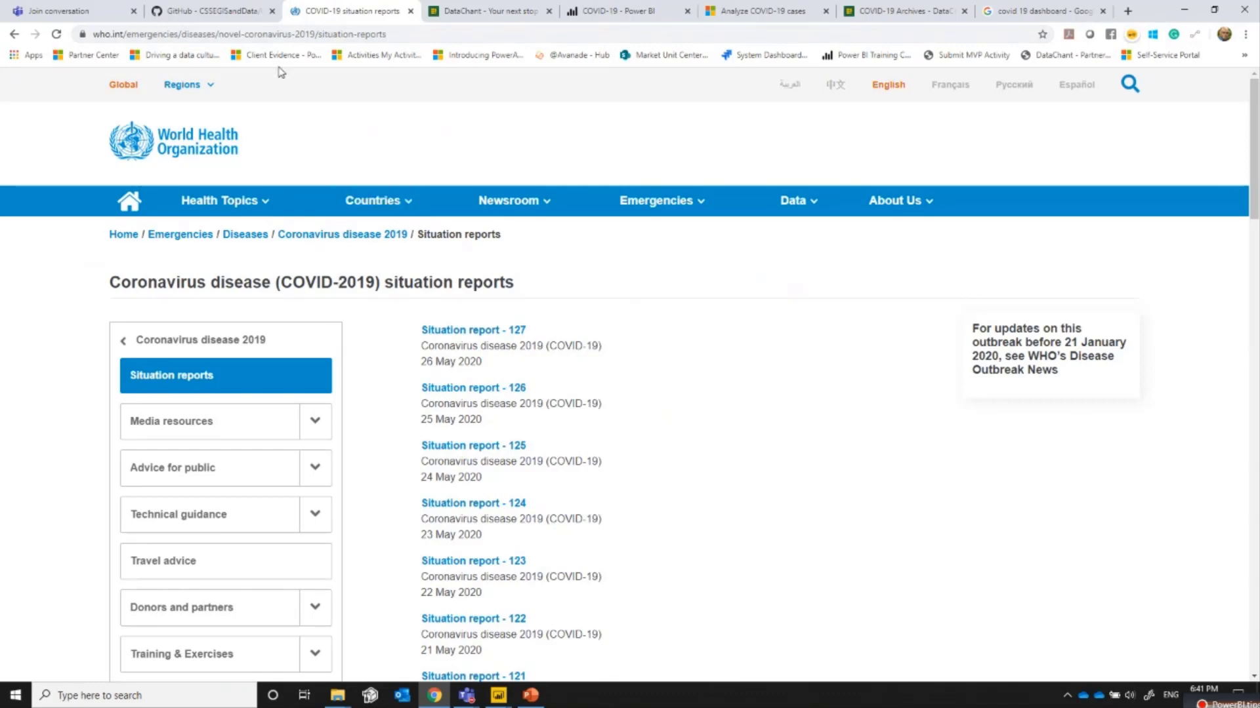
{"action": "left_click", "coordinate": [296, 34]}
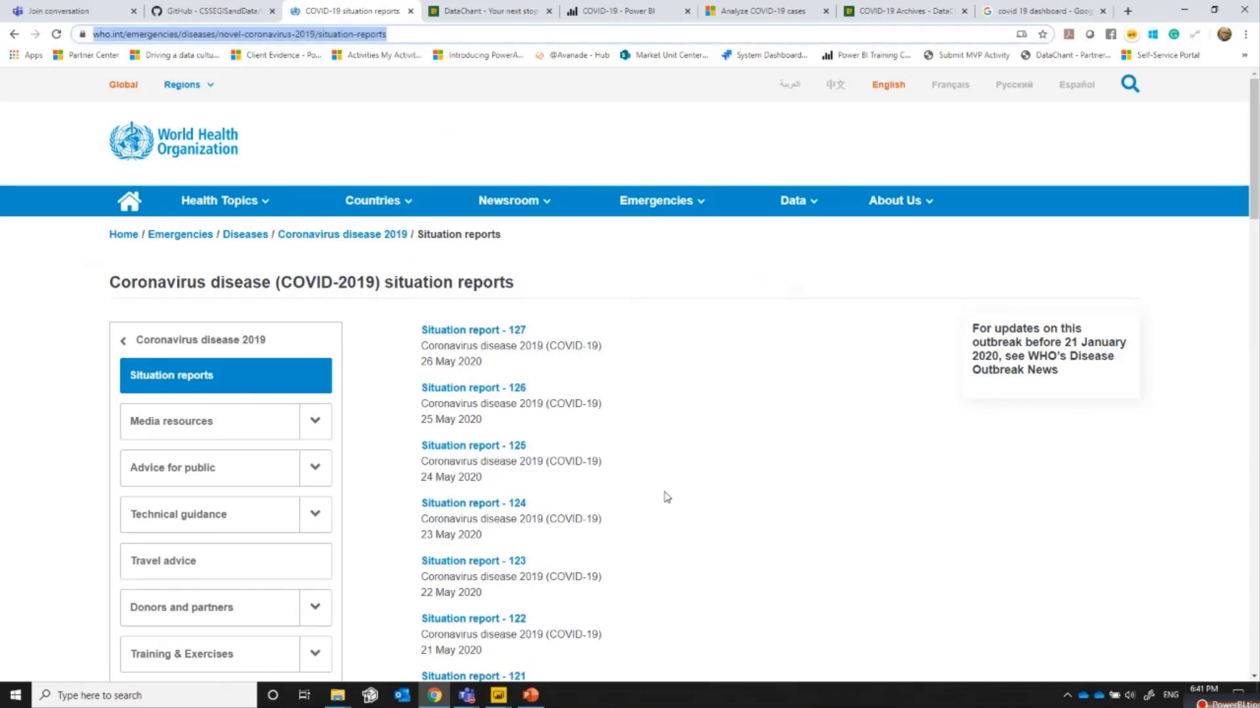
{"action": "scroll", "coordinate": [666, 497], "scroll_direction": "down", "scroll_amount": 1}
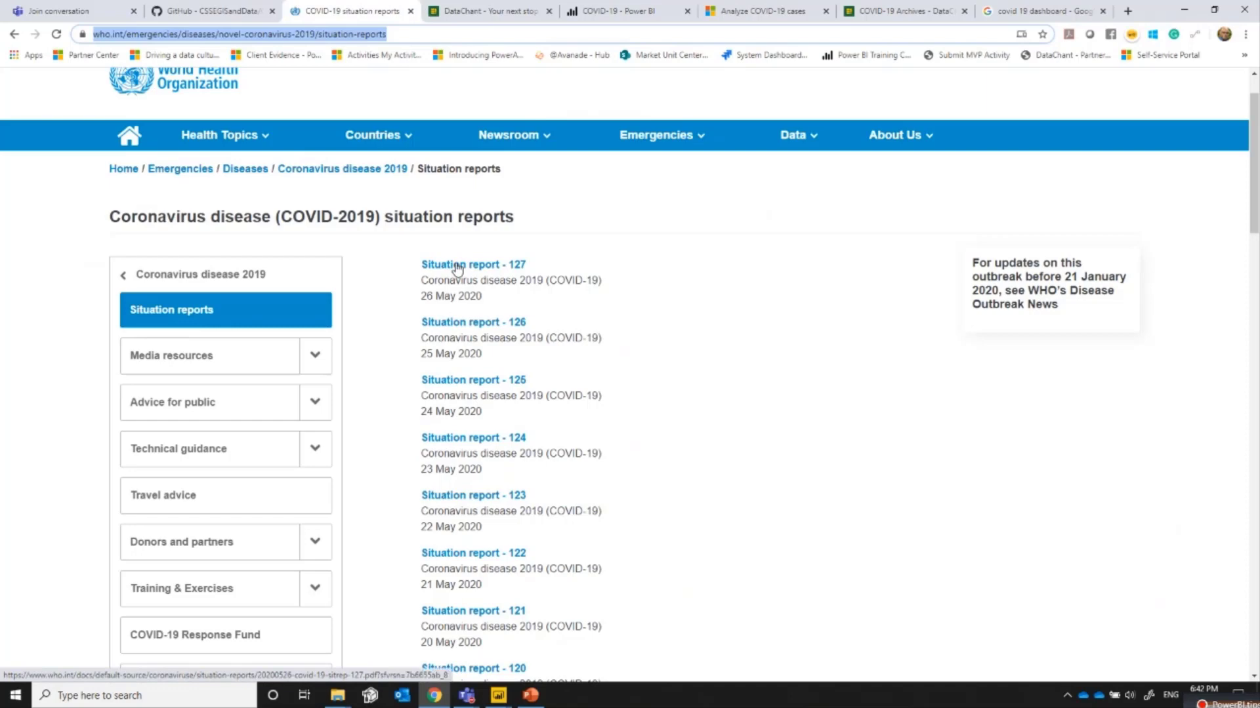
{"action": "left_click", "coordinate": [457, 266]}
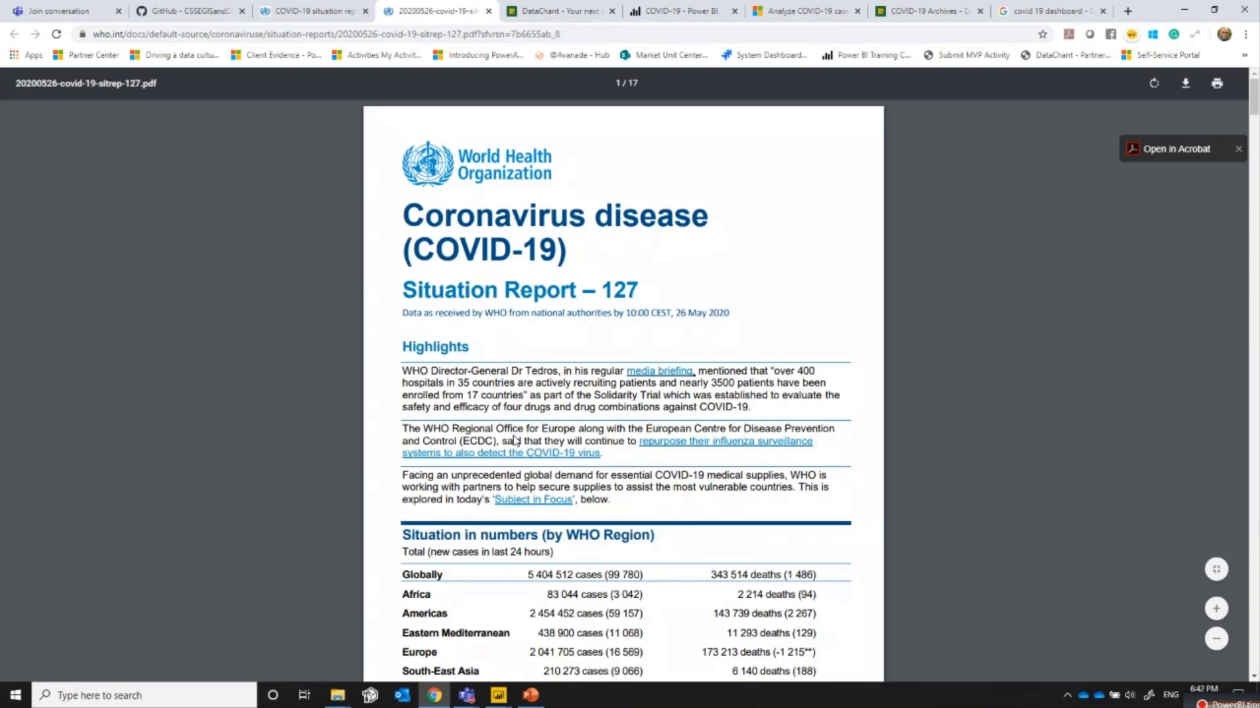
{"action": "scroll", "coordinate": [515, 439], "scroll_direction": "down", "scroll_amount": 10}
{"action": "scroll", "coordinate": [647, 478], "scroll_direction": "up", "scroll_amount": 5}
- Return to the WHO situation reports page and look through its full list of daily and monthly reports
{"action": "left_click", "coordinate": [321, 13]}
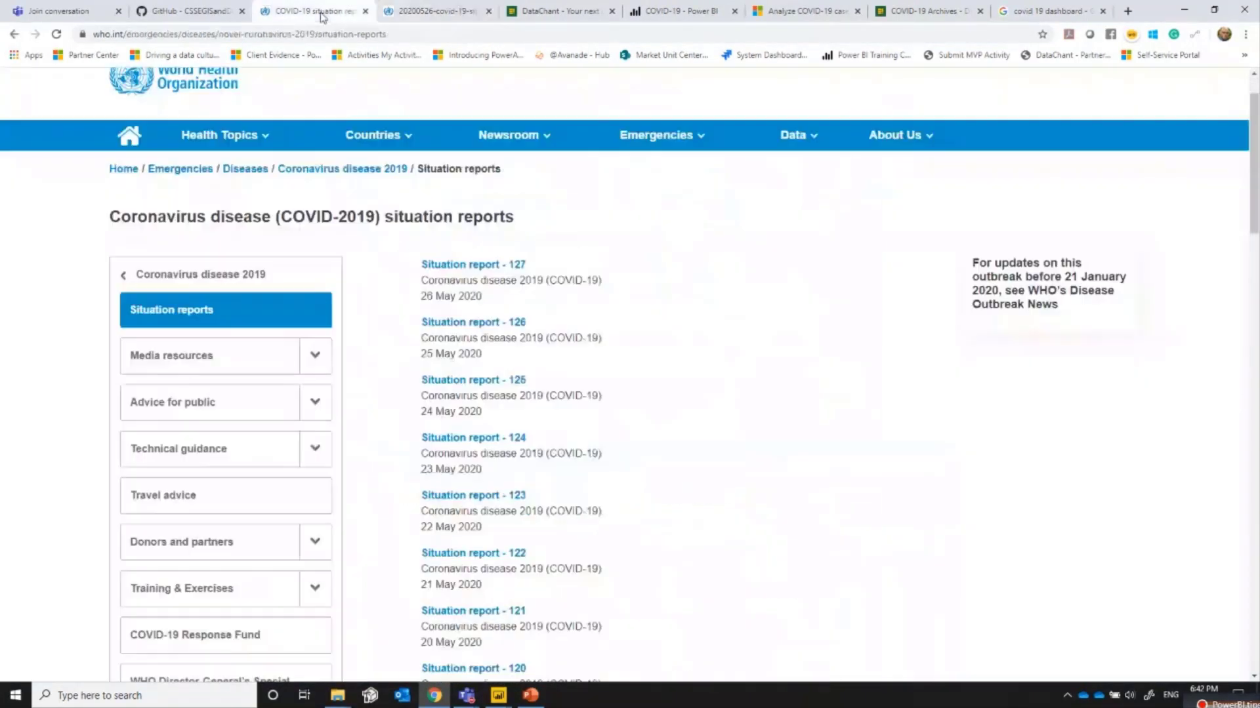
{"action": "scroll", "coordinate": [773, 452], "scroll_direction": "up", "scroll_amount": 1}
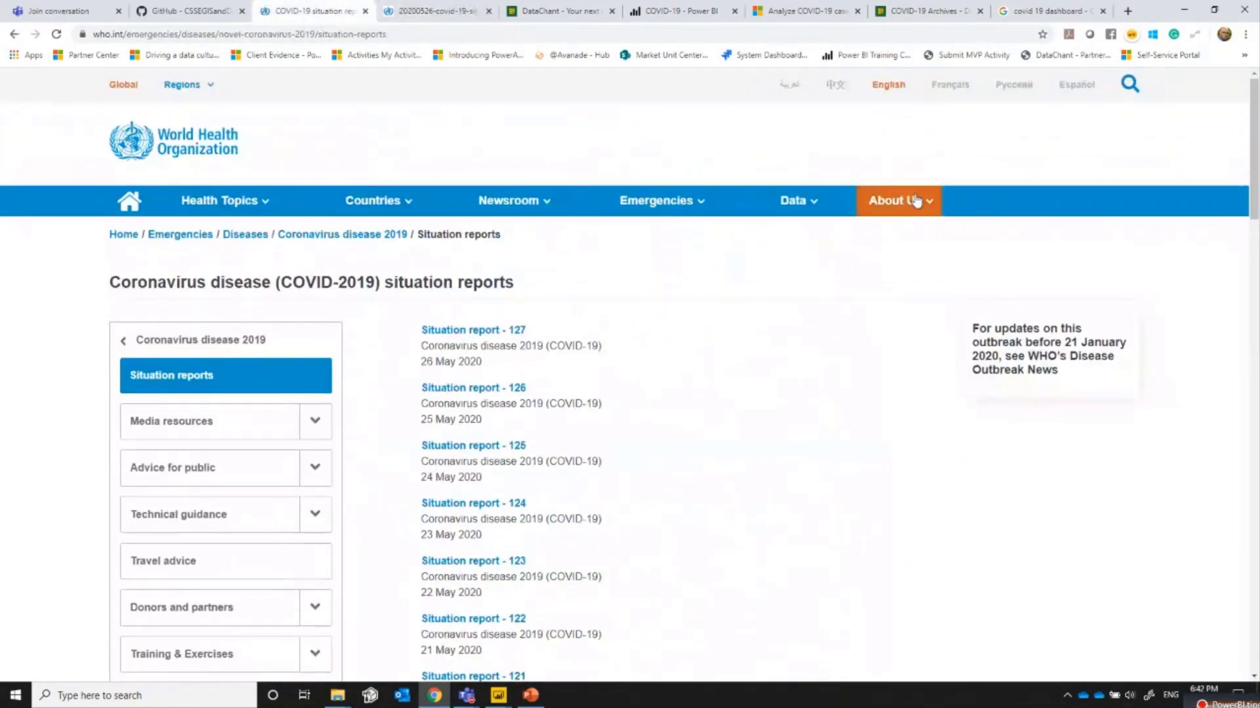
{"action": "scroll", "coordinate": [726, 467], "scroll_direction": "down", "scroll_amount": 20}
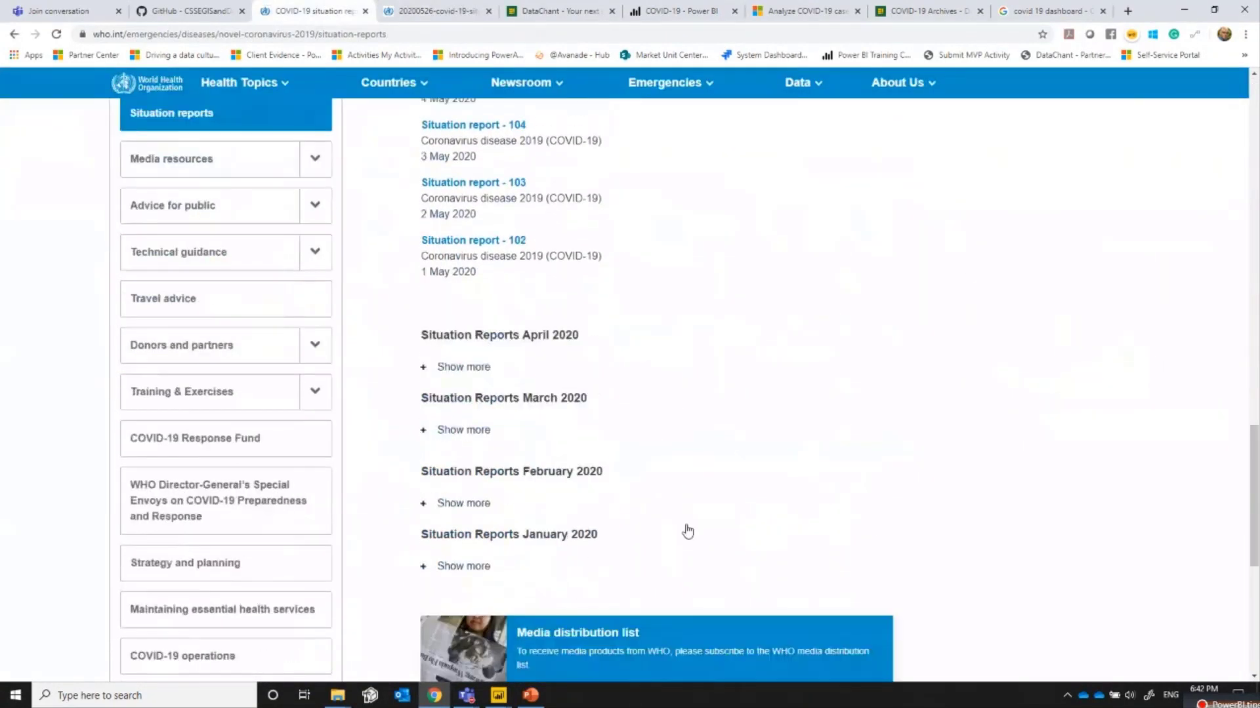
{"action": "scroll", "coordinate": [687, 531], "scroll_direction": "down", "scroll_amount": 7}
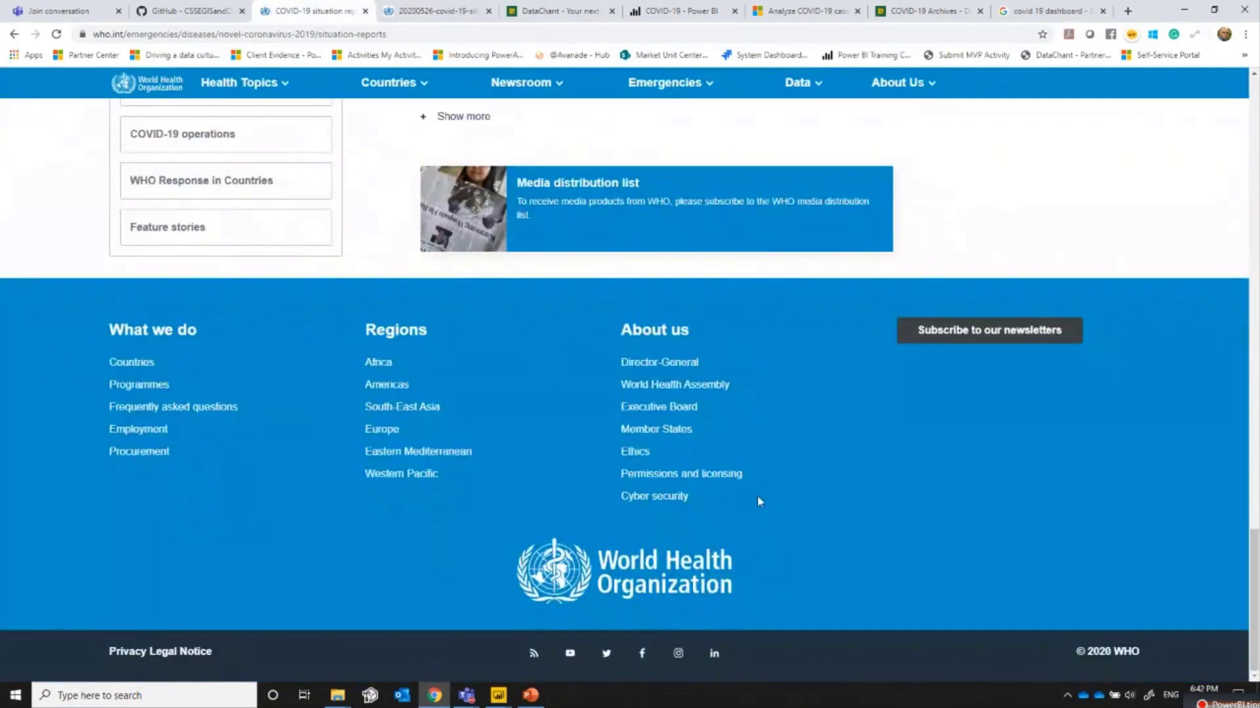
{"action": "scroll", "coordinate": [436, 467], "scroll_direction": "up", "scroll_amount": 7}
{"action": "scroll", "coordinate": [587, 249], "scroll_direction": "up", "scroll_amount": 18}
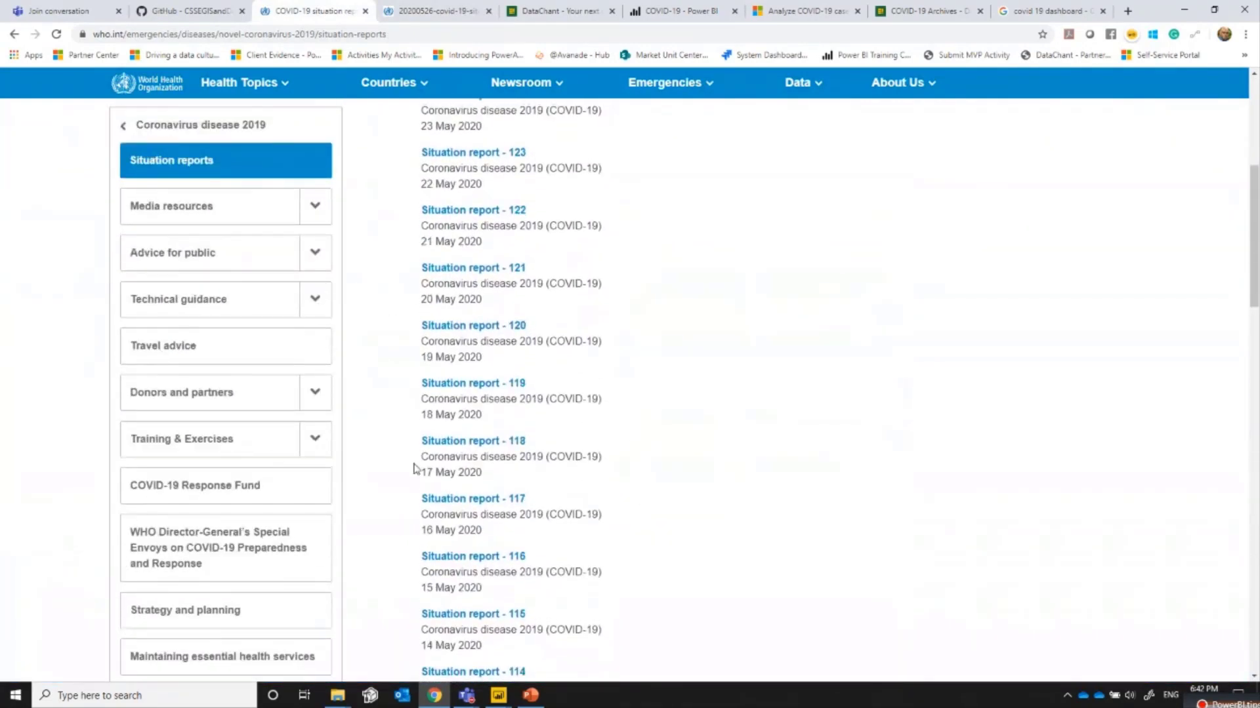
{"action": "scroll", "coordinate": [413, 468], "scroll_direction": "up", "scroll_amount": 6}
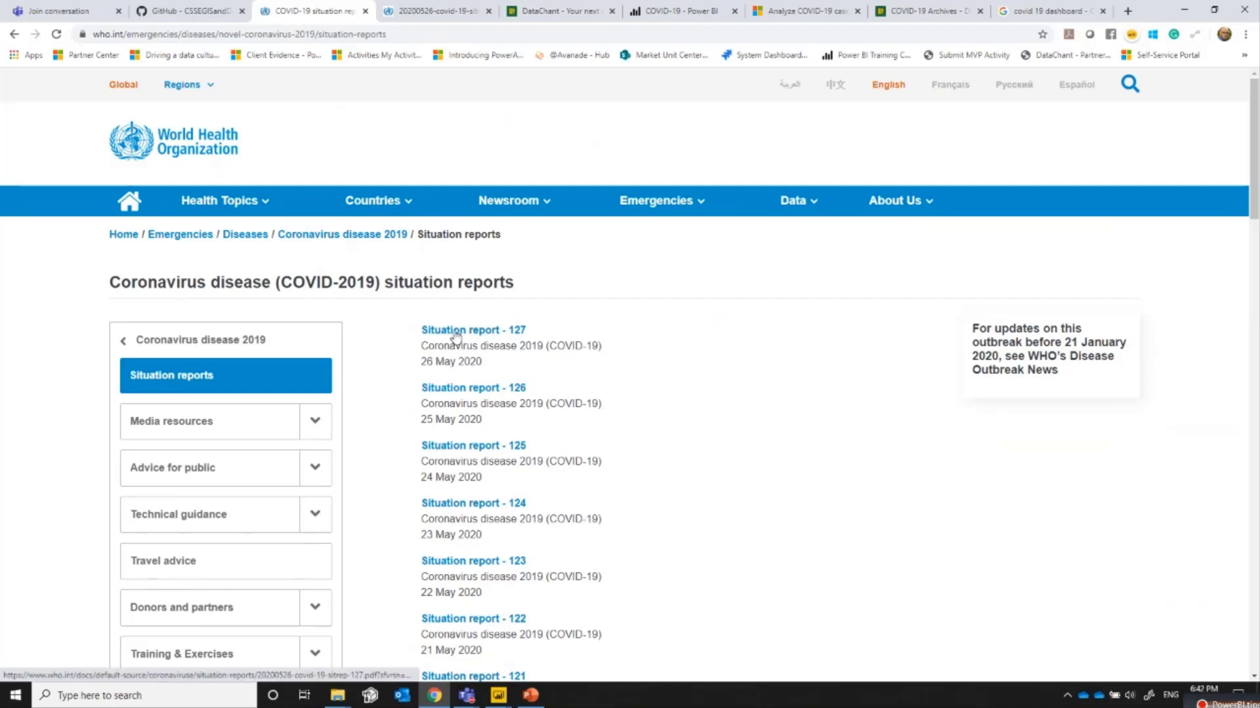
- Go back to the Situation Report 127 PDF and copy its web address
{"action": "left_click", "coordinate": [441, 15]}
{"action": "scroll", "coordinate": [584, 441], "scroll_direction": "up", "scroll_amount": 5}
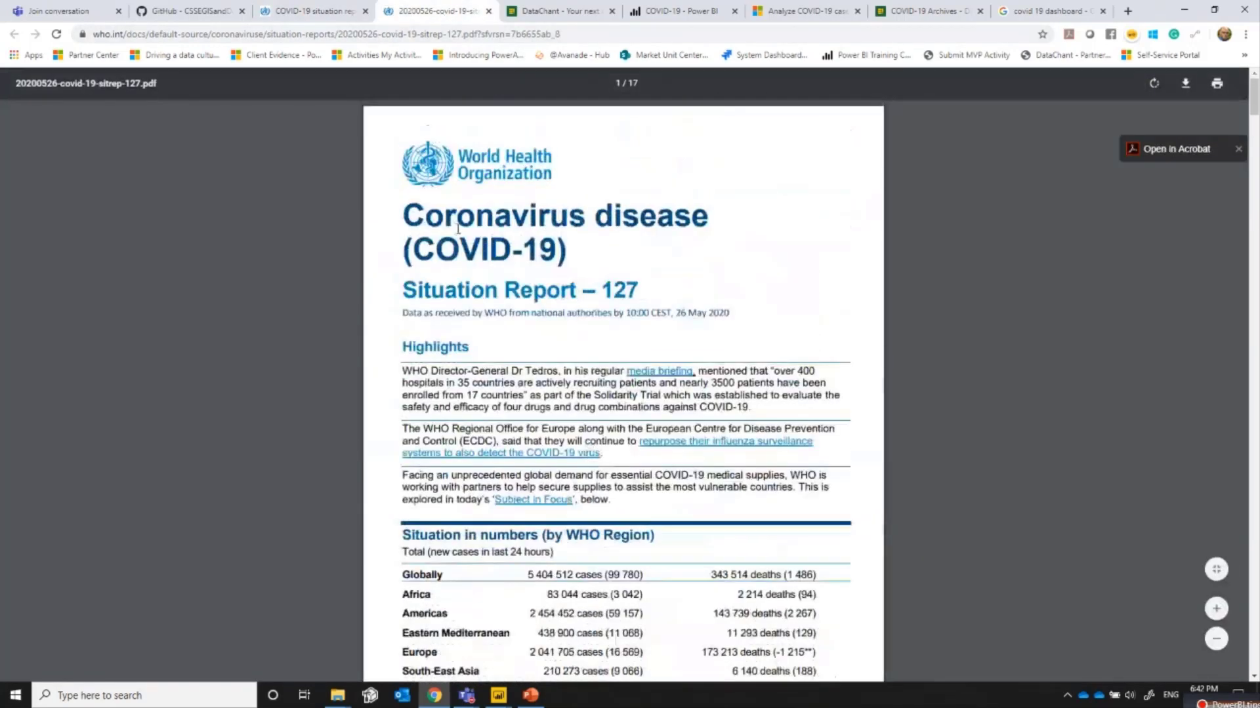
{"action": "left_click", "coordinate": [398, 34]}
{"action": "key", "text": "ctrl+c"}
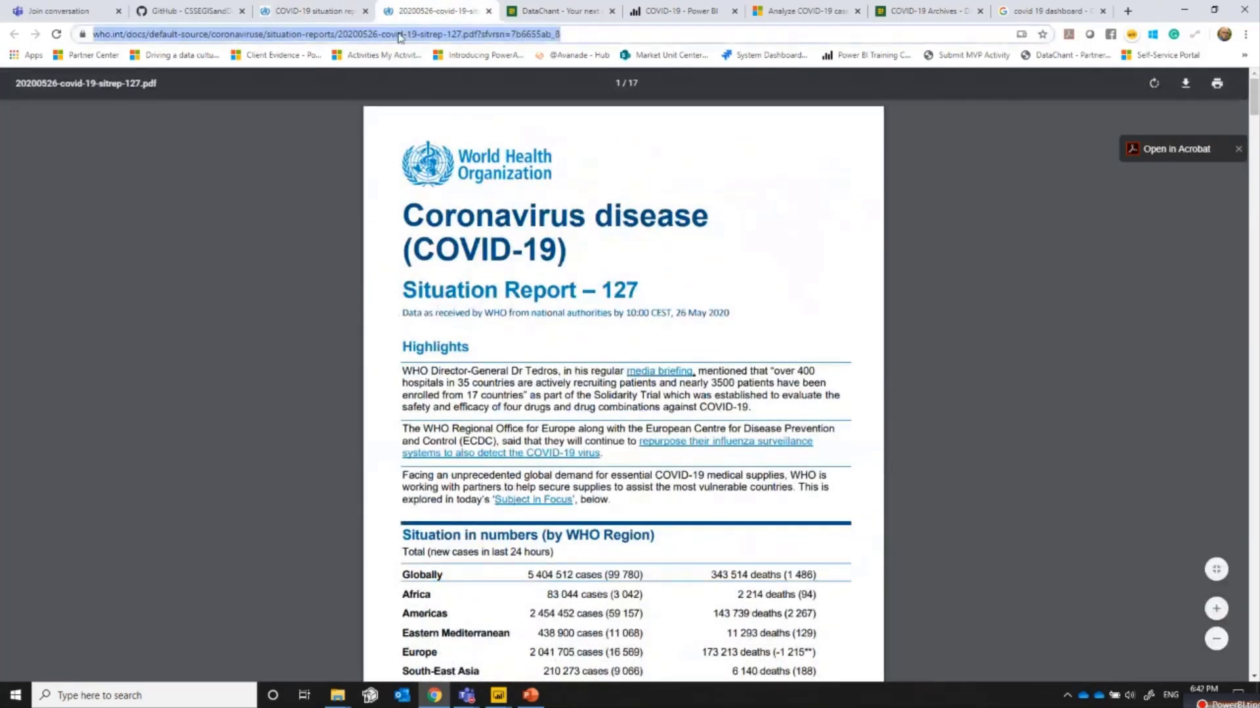
- Switch to the untitled Power BI Desktop report and start a new data import with the PDF file connector
{"action": "left_click", "coordinate": [498, 697]}
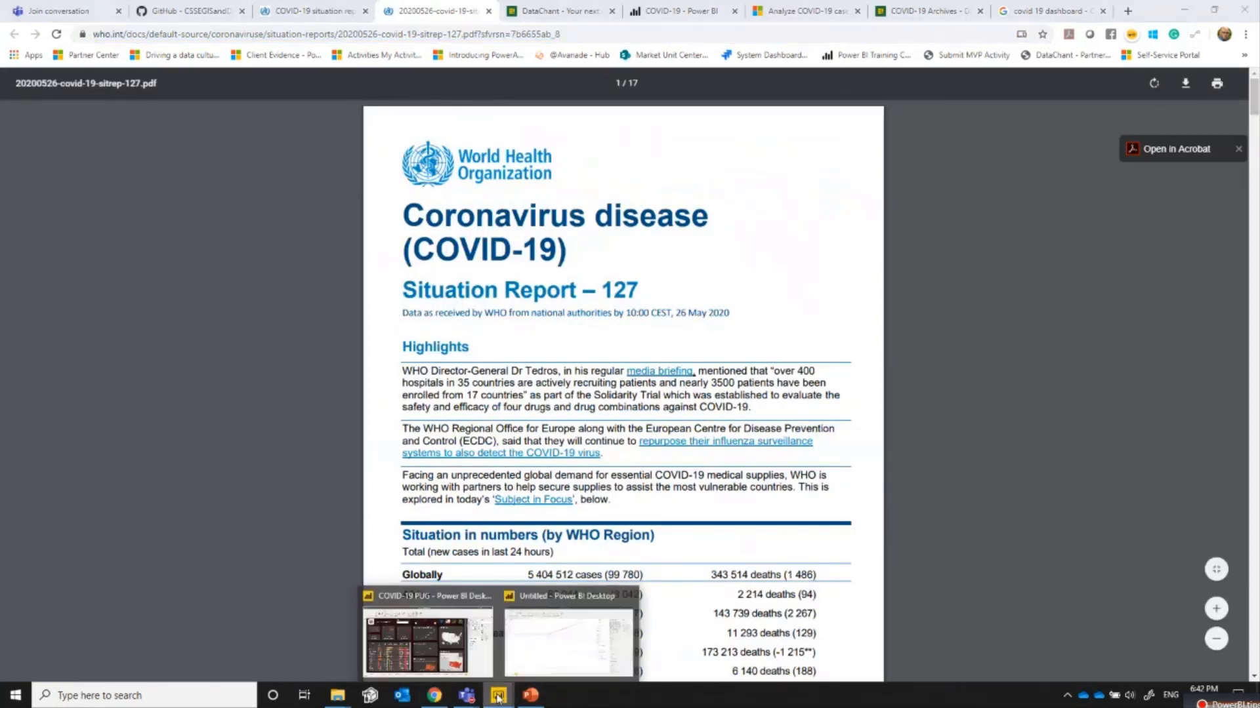
{"action": "left_click", "coordinate": [537, 617]}
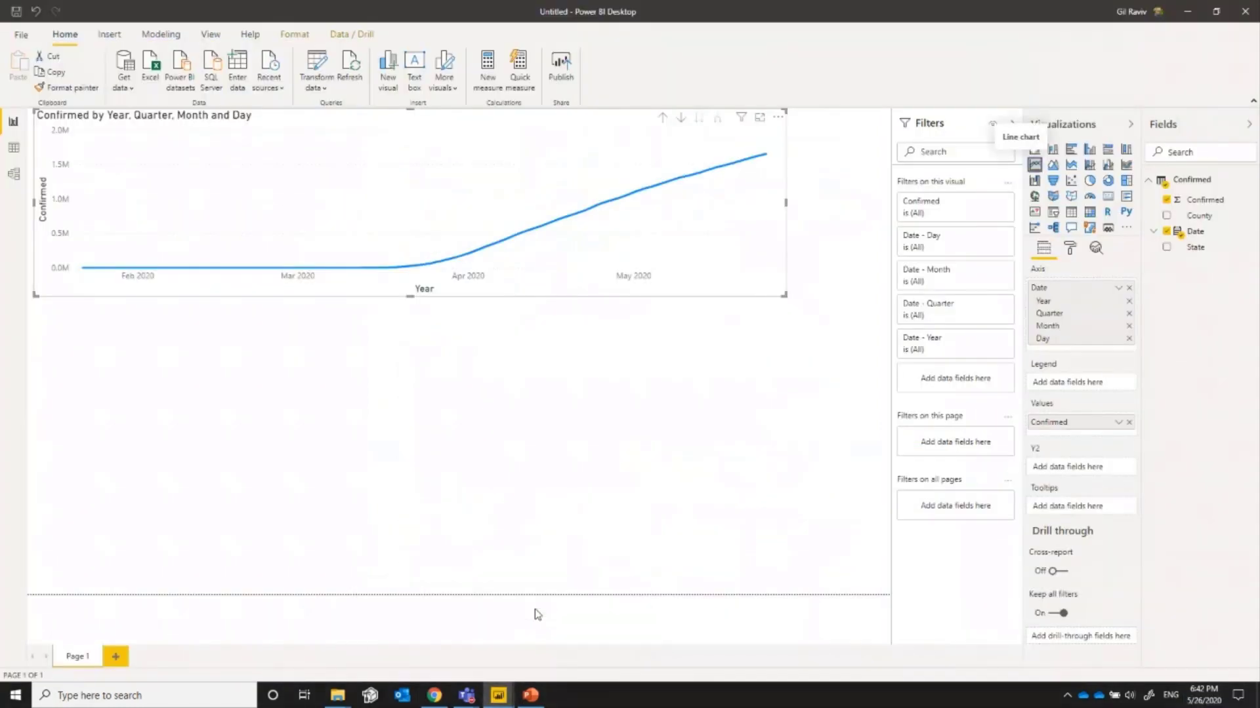
{"action": "left_click", "coordinate": [23, 36]}
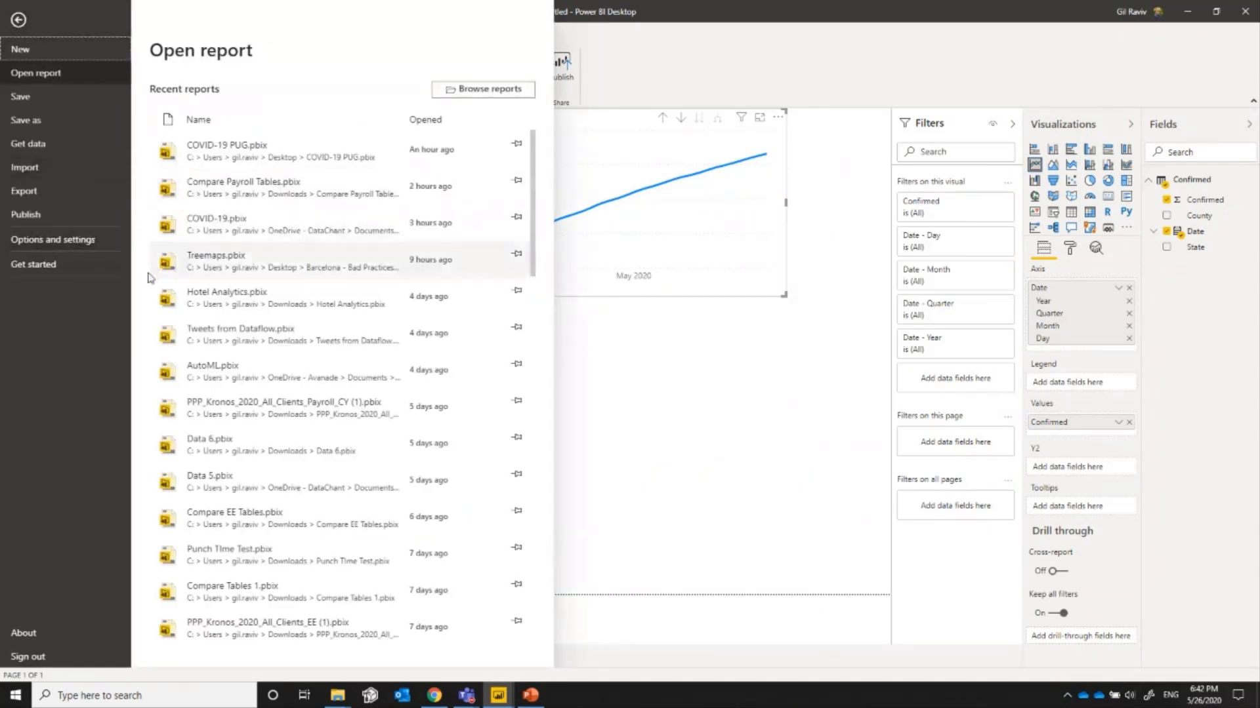
{"action": "left_click", "coordinate": [685, 438]}
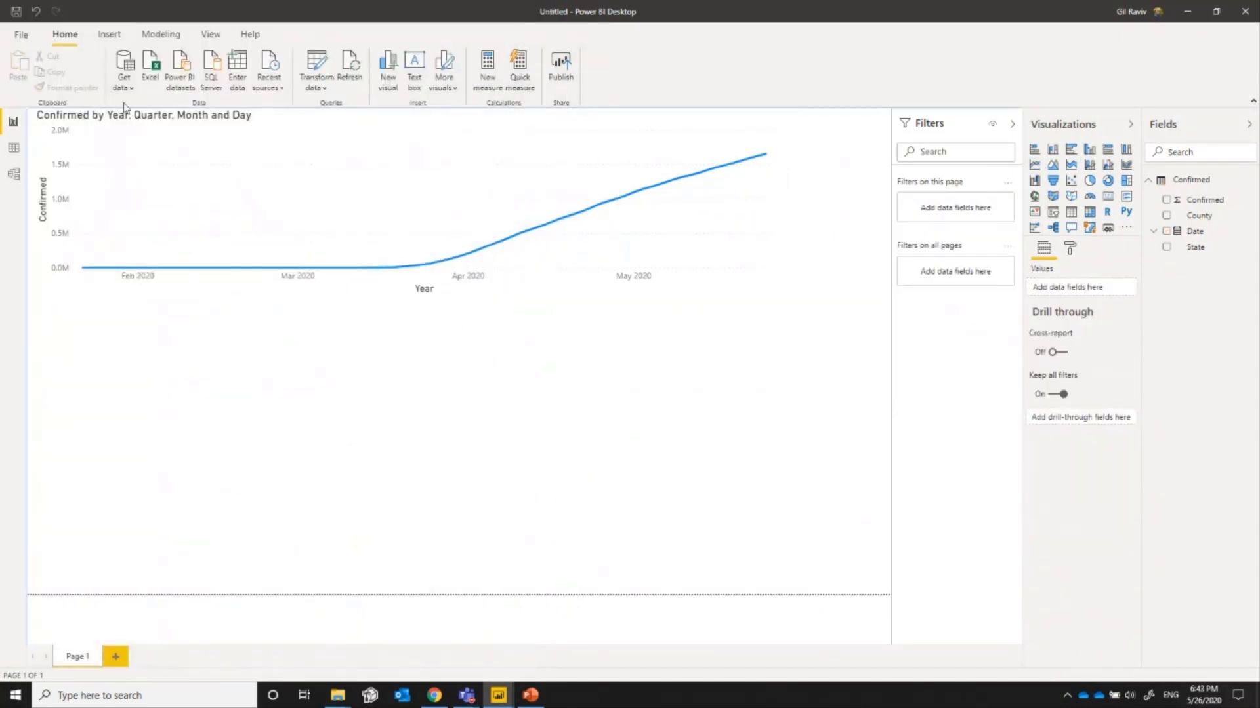
{"action": "left_click", "coordinate": [124, 82]}
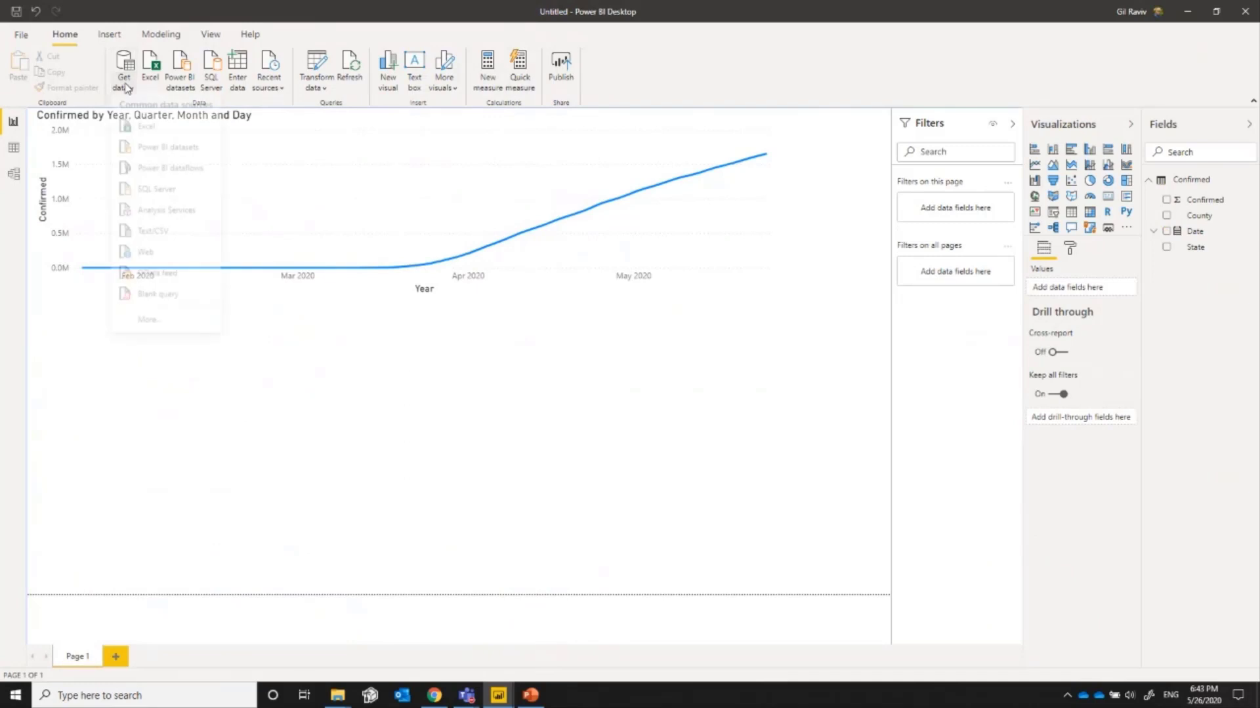
{"action": "left_click", "coordinate": [148, 324]}
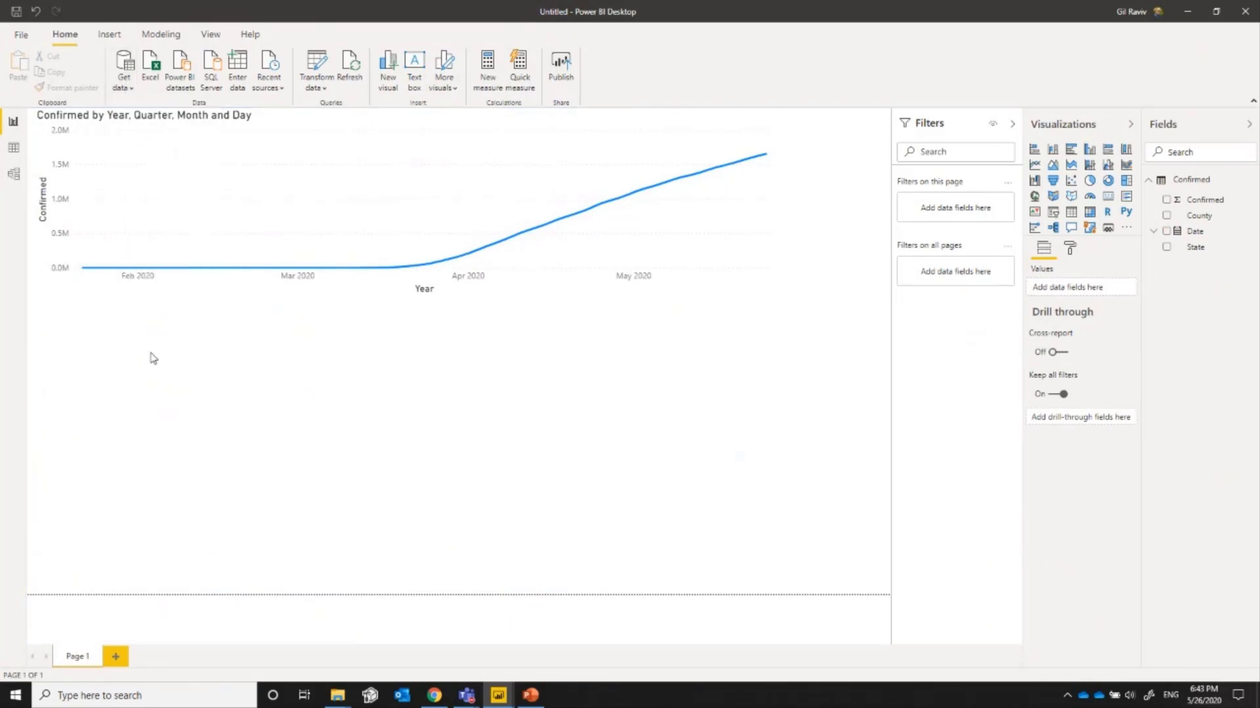
{"action": "left_click", "coordinate": [121, 88]}
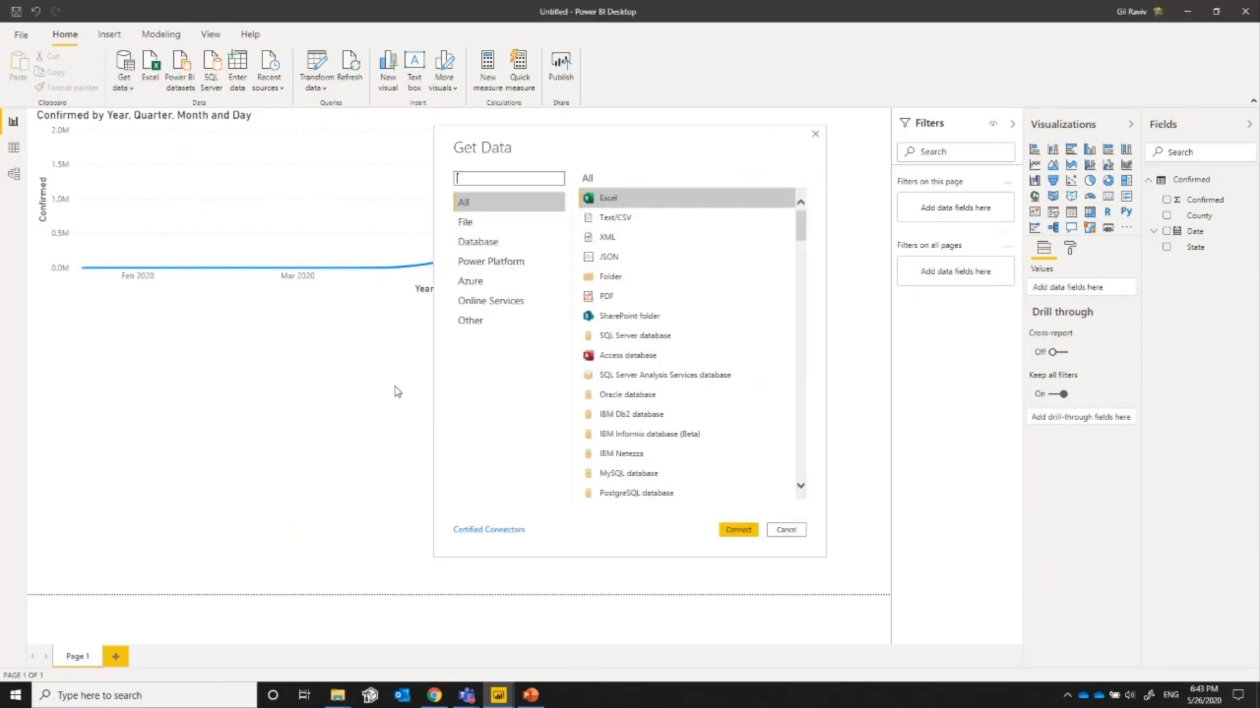
{"action": "left_click", "coordinate": [486, 225]}
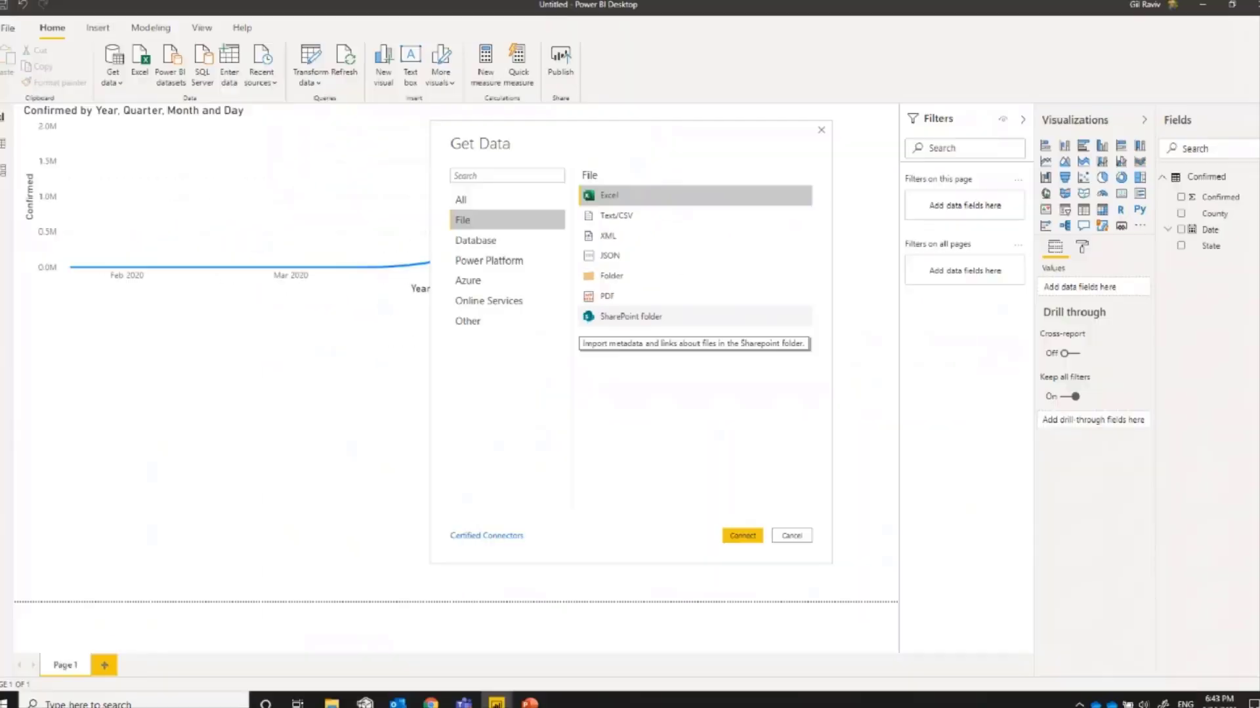
{"action": "left_click", "coordinate": [602, 297]}
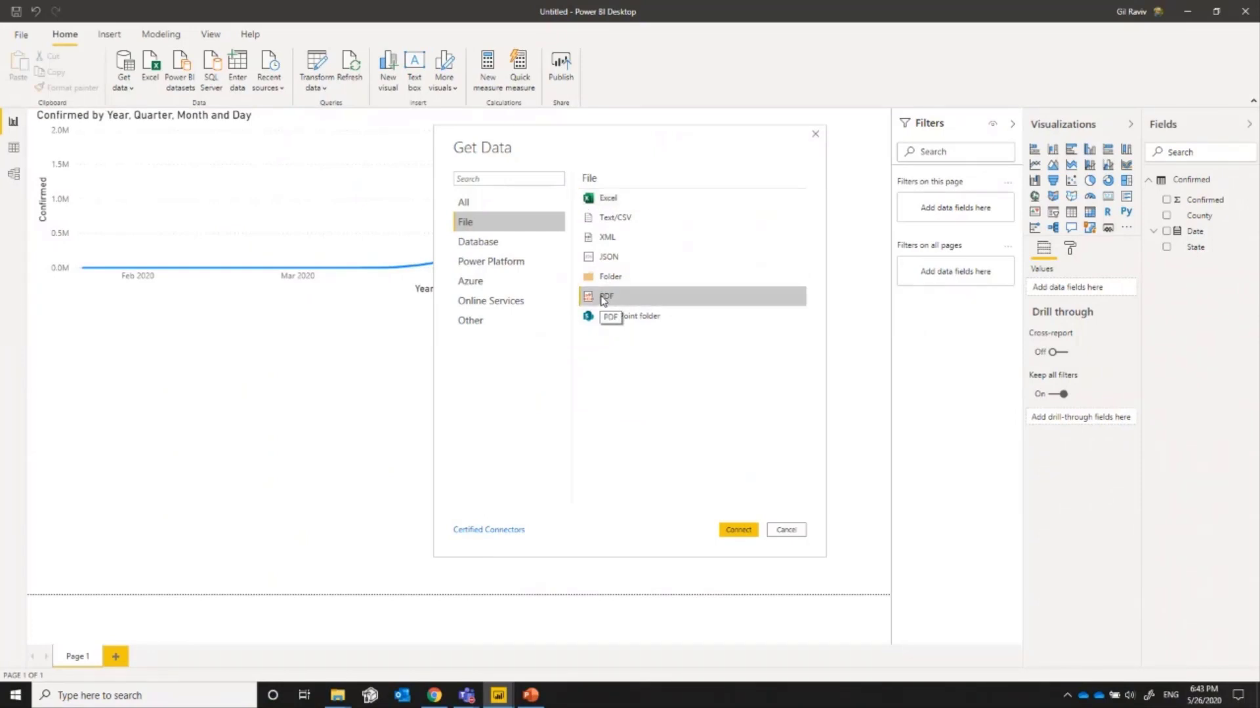
{"action": "key", "text": "Escape"}
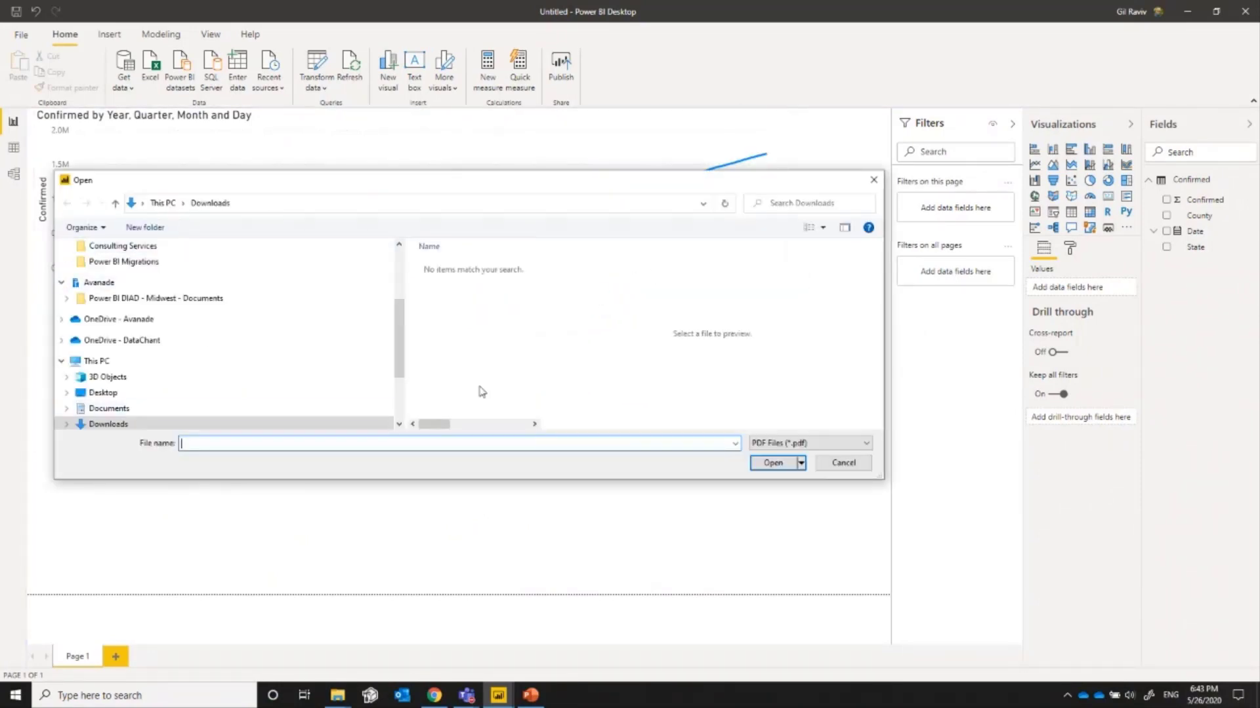
- Connect to the WHO Situation Report 127 PDF, using its copied web address as the file name
{"action": "left_click_drag", "start_coordinate": [367, 180], "coordinate": [511, 146]}
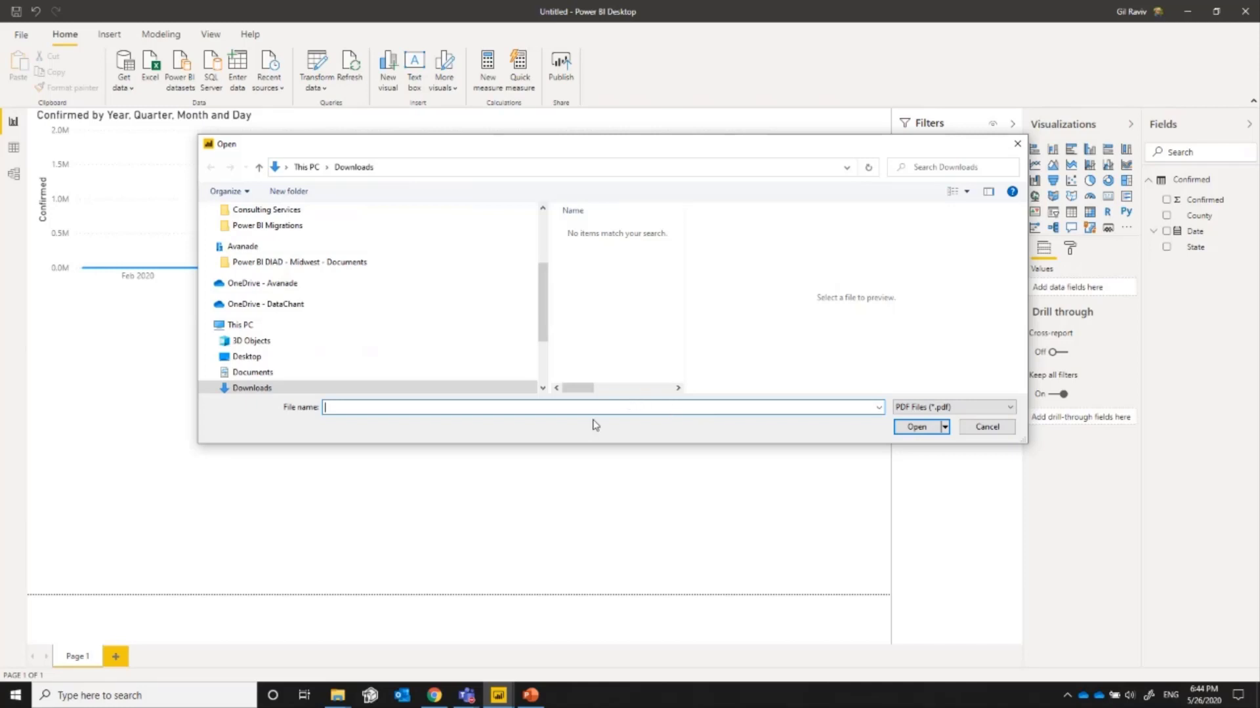
{"action": "key", "text": "ctrl+v"}
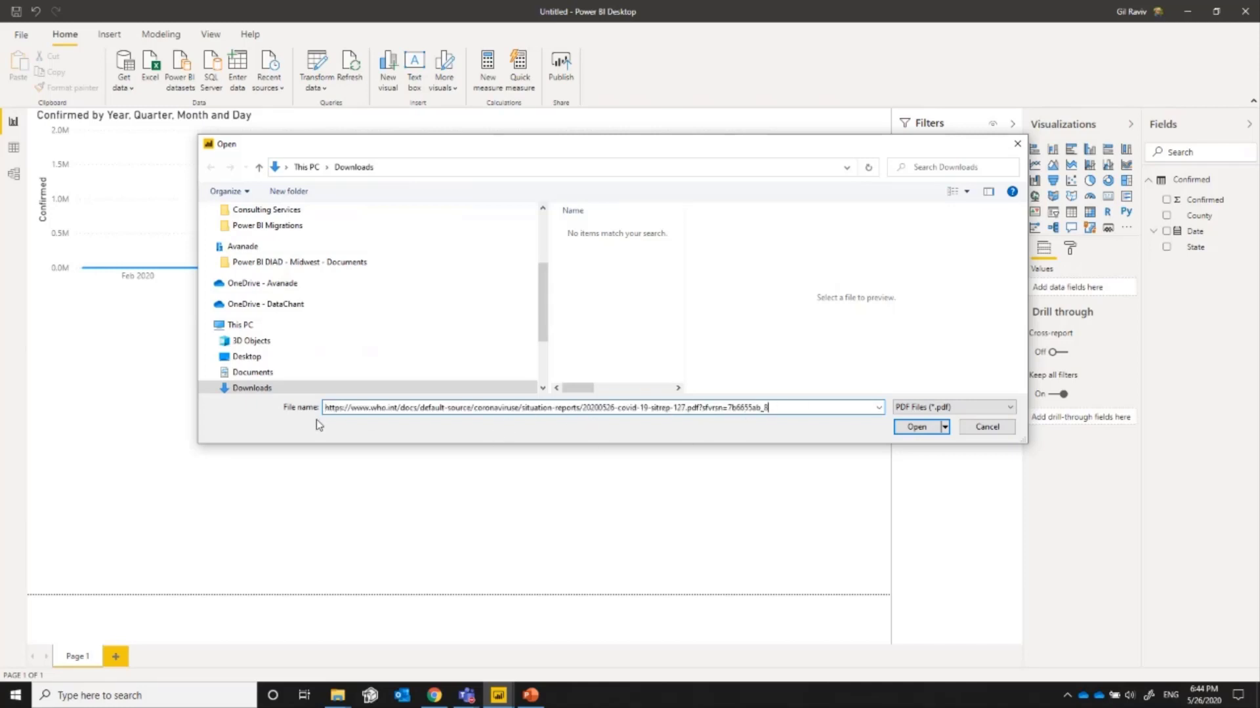
{"action": "left_click", "coordinate": [919, 429]}
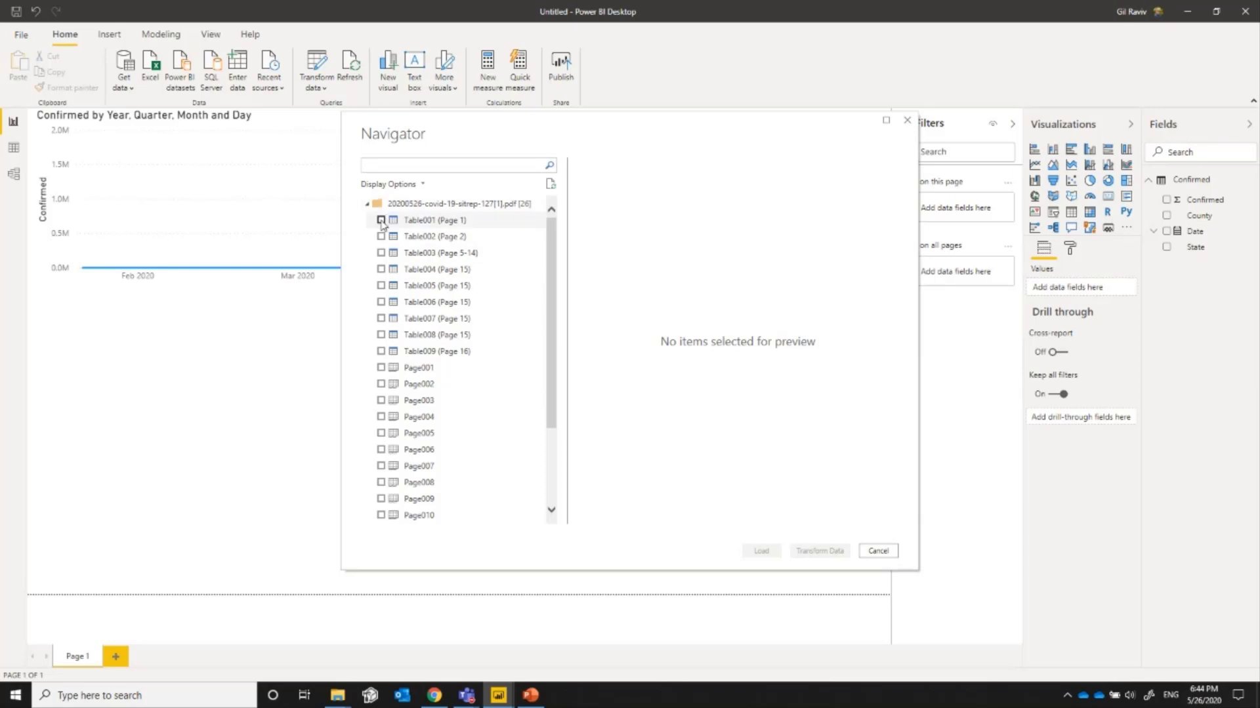
- Preview the first tables detected in the PDF, and open Table003 (Page 5-14) in Power Query for transformation
{"action": "left_click", "coordinate": [402, 225]}
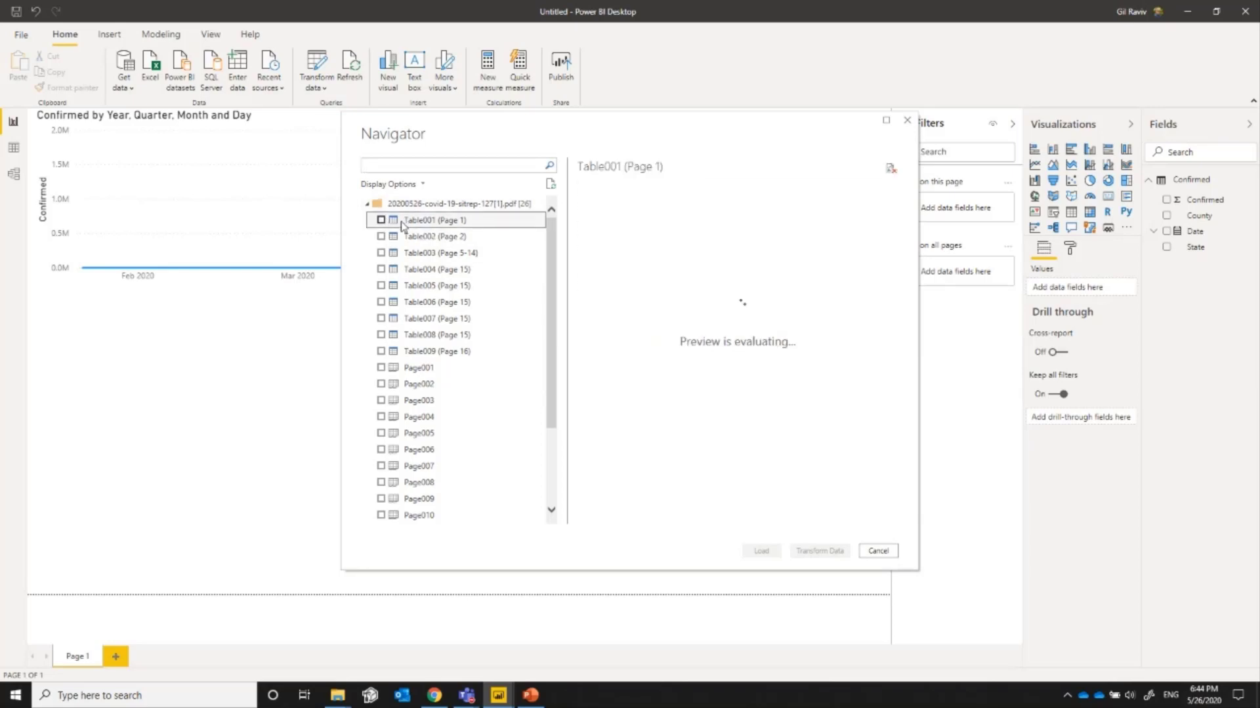
{"action": "left_click", "coordinate": [435, 240]}
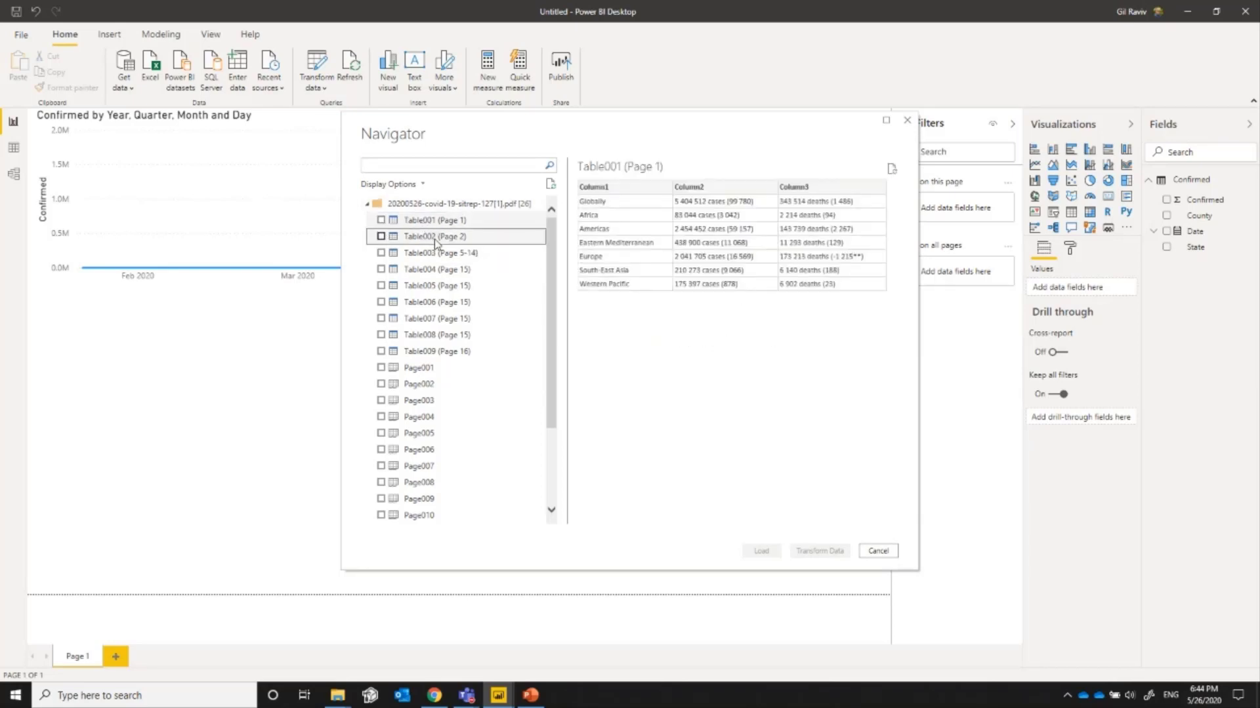
{"action": "left_click", "coordinate": [437, 250]}
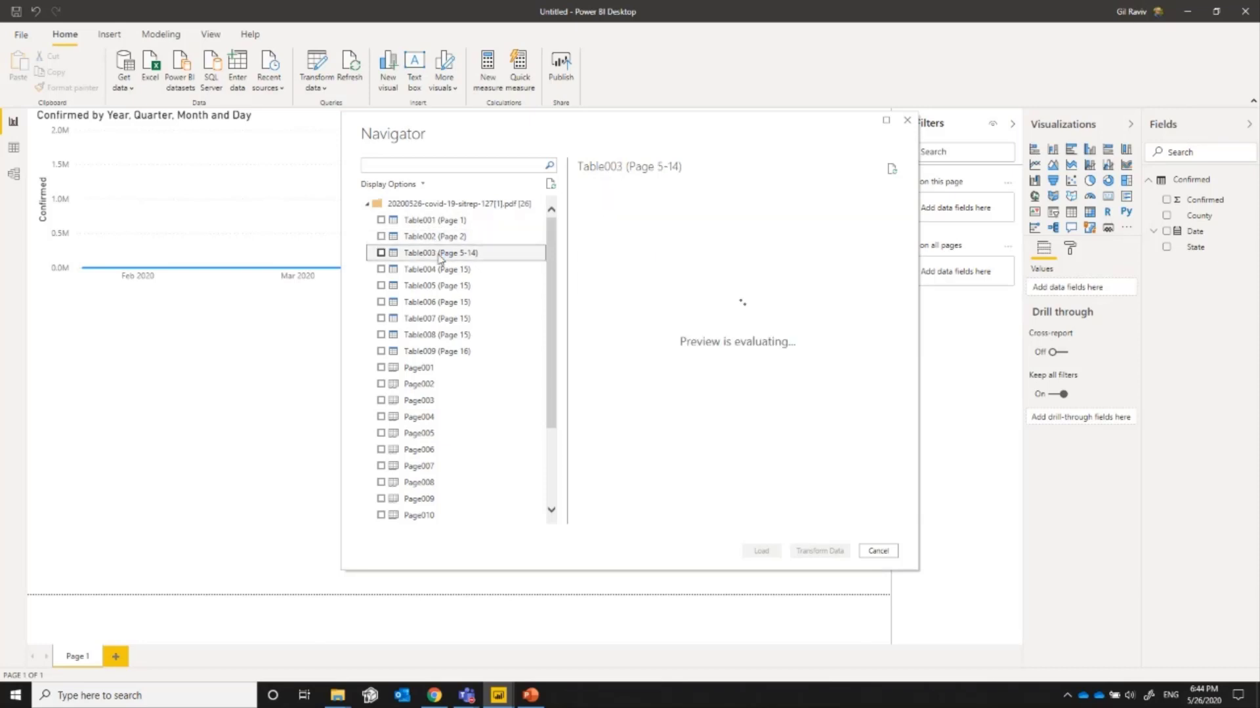
{"action": "left_click_drag", "start_coordinate": [671, 519], "coordinate": [625, 522]}
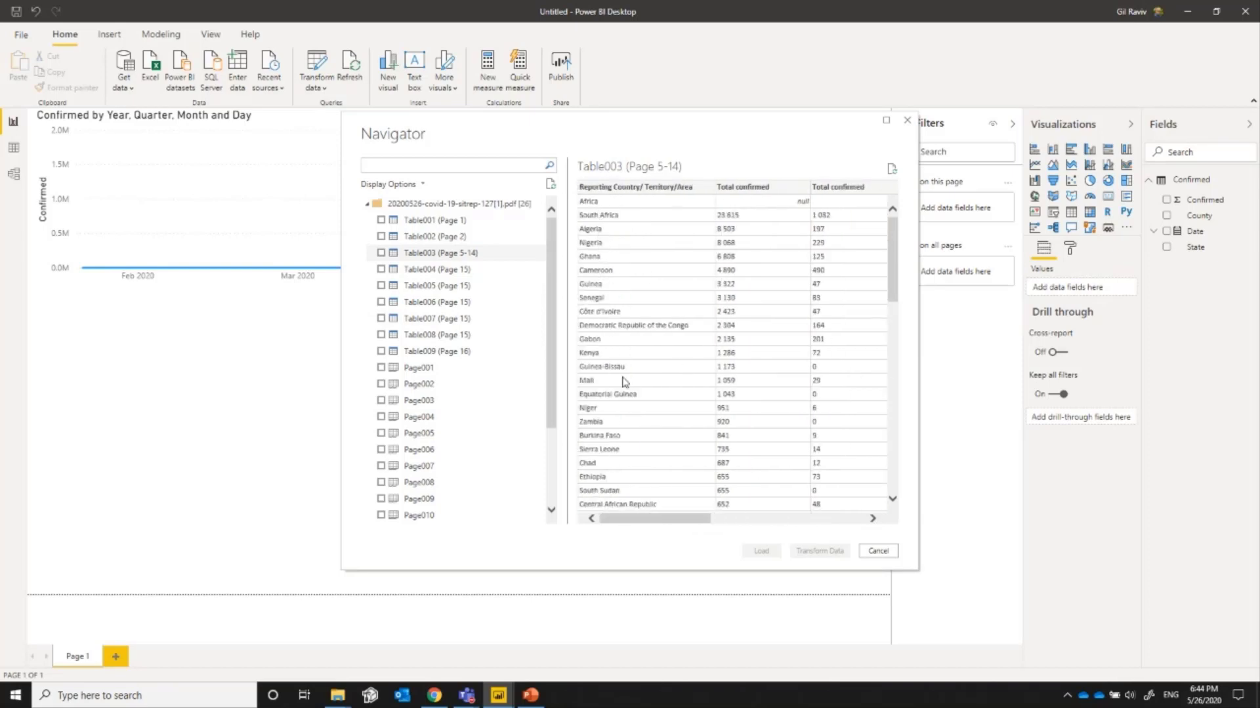
{"action": "scroll", "coordinate": [623, 377], "scroll_direction": "down", "scroll_amount": 15}
{"action": "scroll", "coordinate": [625, 380], "scroll_direction": "up", "scroll_amount": 3}
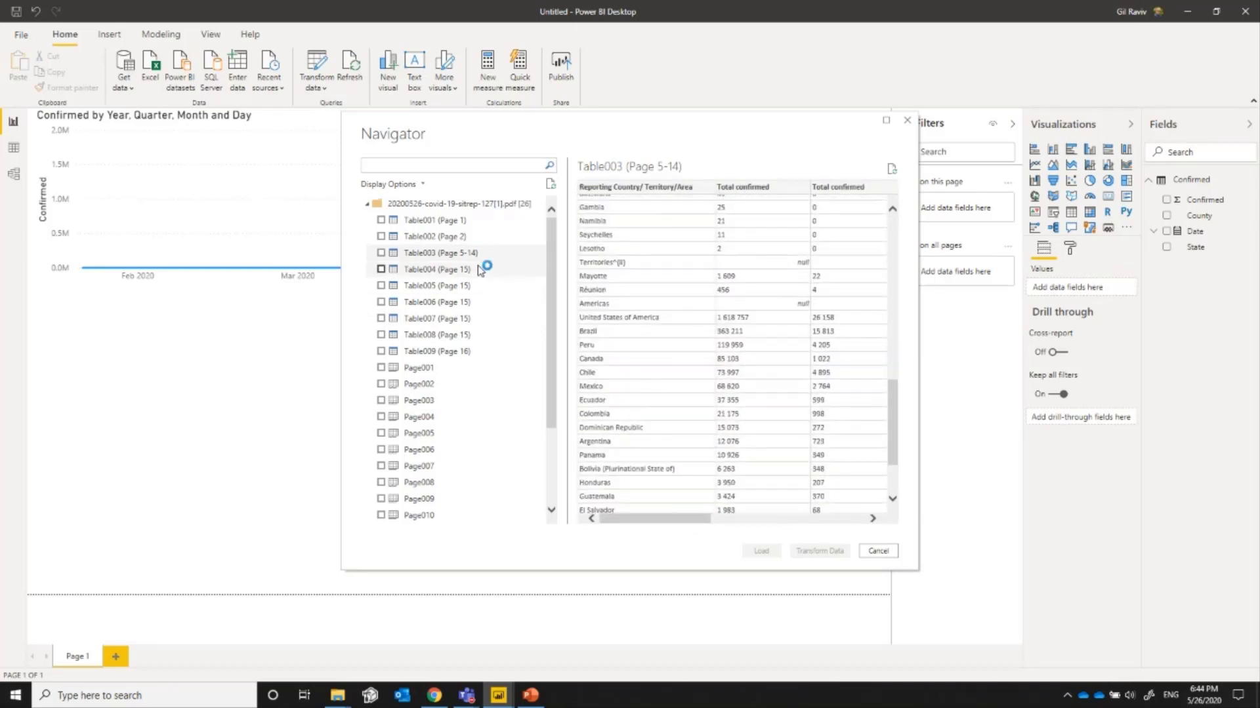
{"action": "left_click", "coordinate": [381, 253]}
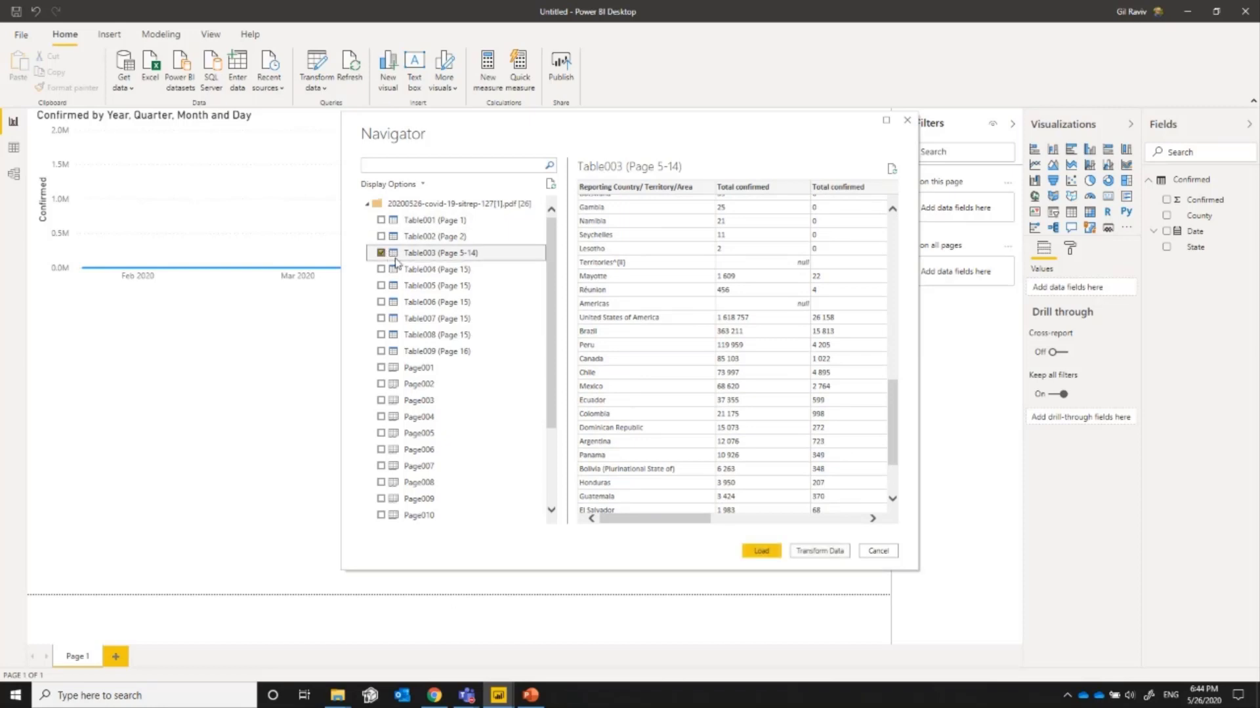
{"action": "left_click", "coordinate": [824, 551]}
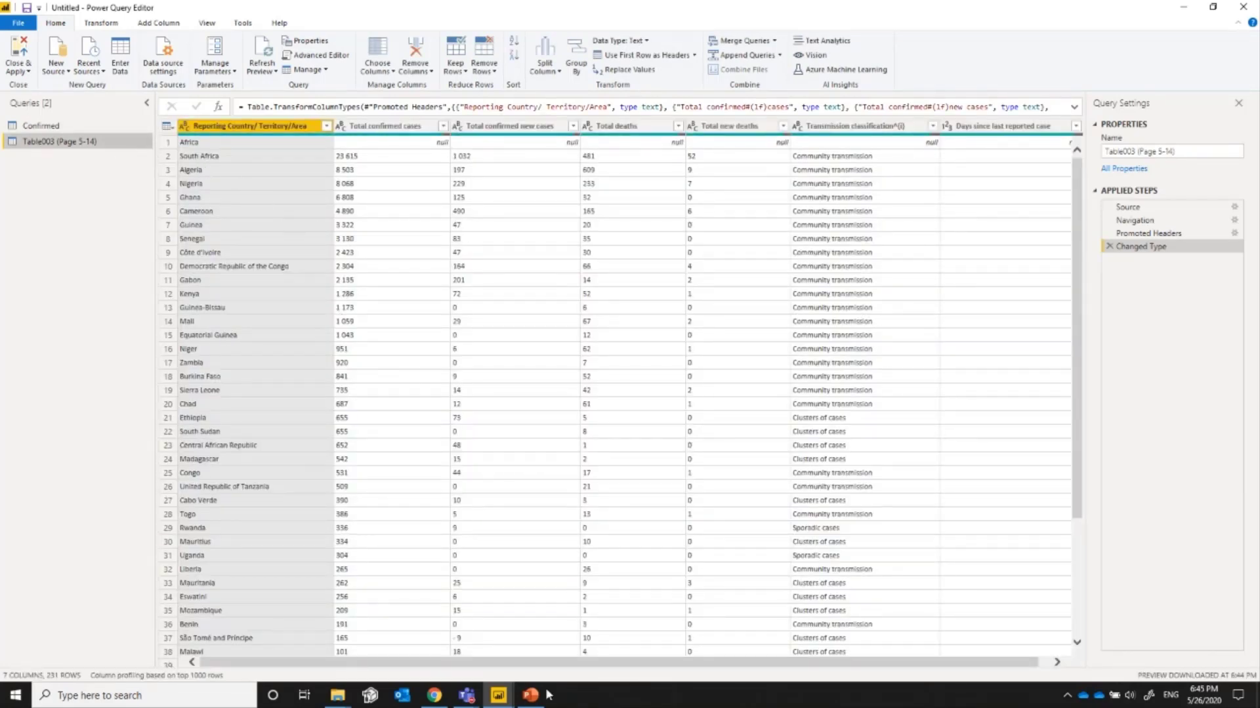
- Examine the rows of Table003 down to the grand total, looking at how region headings such as Western Pacific separate the countries
{"action": "left_click_drag", "start_coordinate": [470, 663], "coordinate": [549, 671]}
{"action": "scroll", "coordinate": [209, 455], "scroll_direction": "down", "scroll_amount": 19}
{"action": "scroll", "coordinate": [209, 455], "scroll_direction": "up", "scroll_amount": 15}
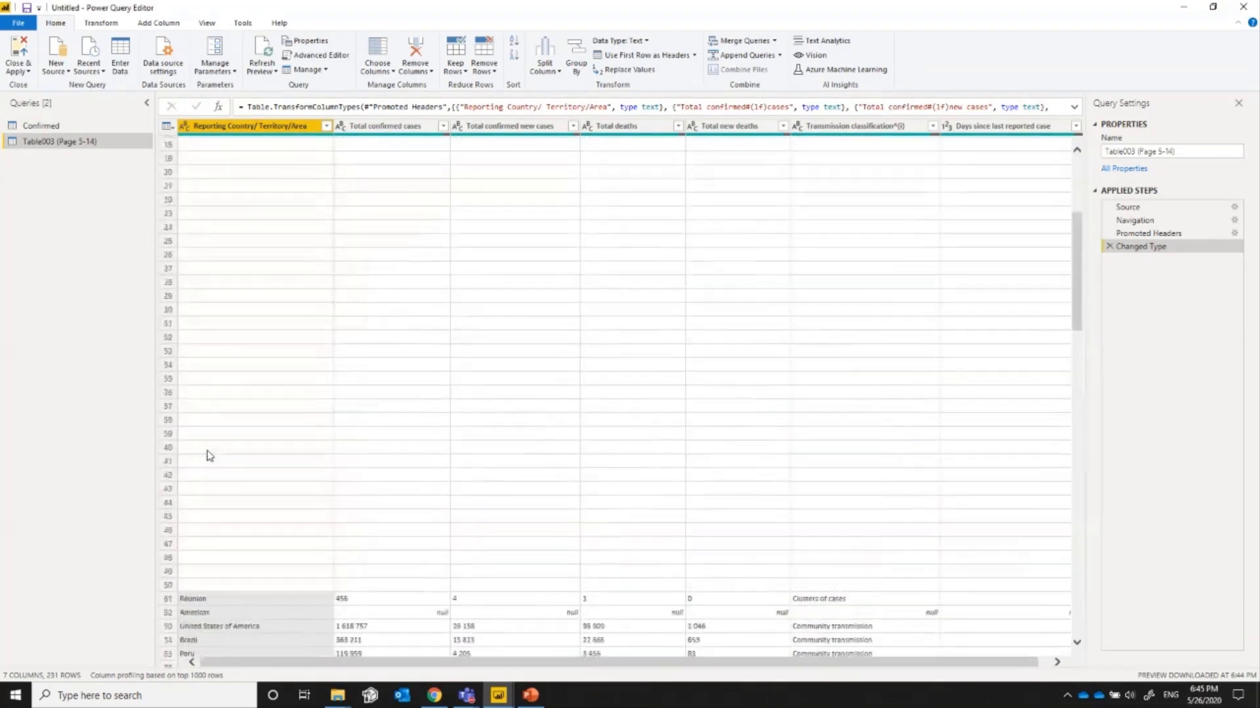
{"action": "scroll", "coordinate": [209, 455], "scroll_direction": "down", "scroll_amount": 10}
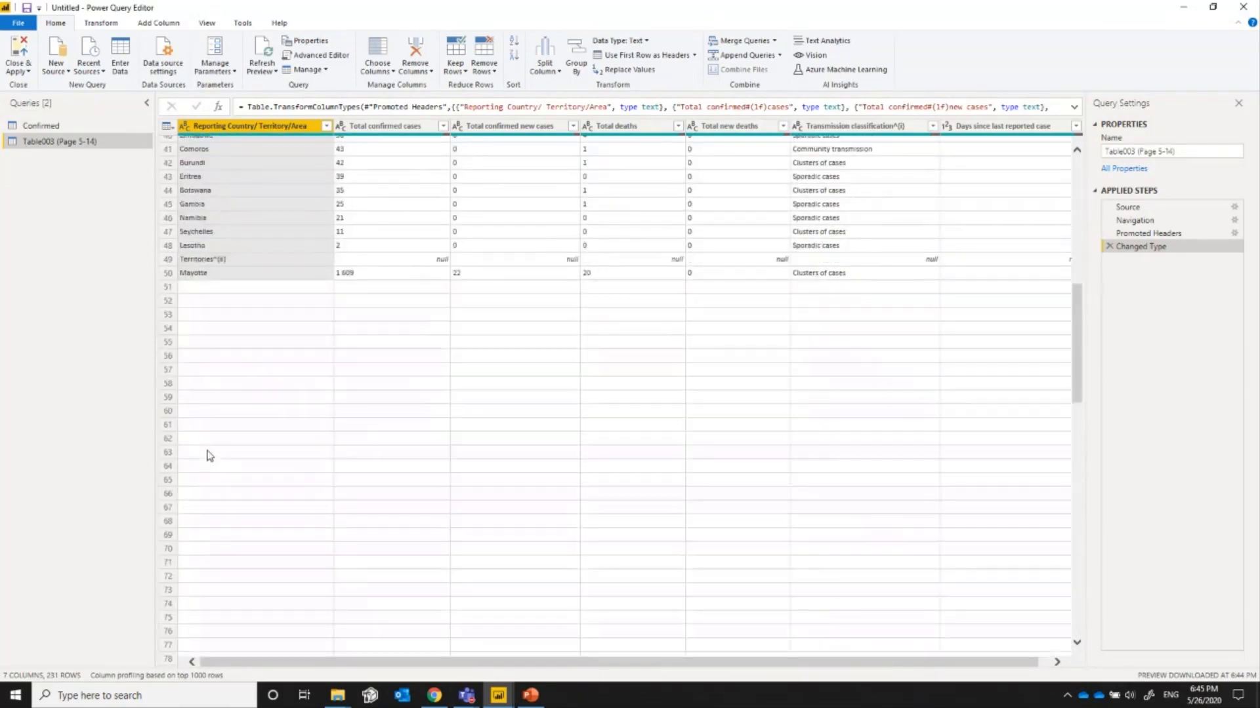
{"action": "scroll", "coordinate": [208, 455], "scroll_direction": "down", "scroll_amount": 2}
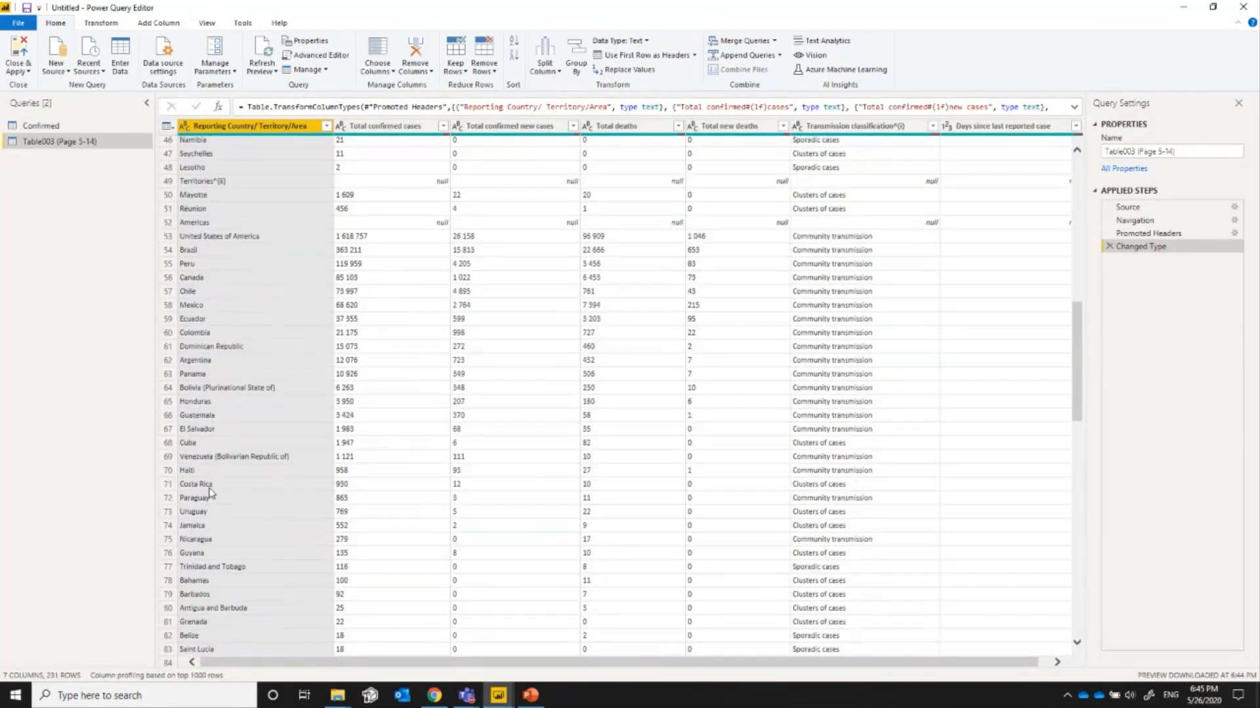
{"action": "scroll", "coordinate": [261, 298], "scroll_direction": "down", "scroll_amount": 20}
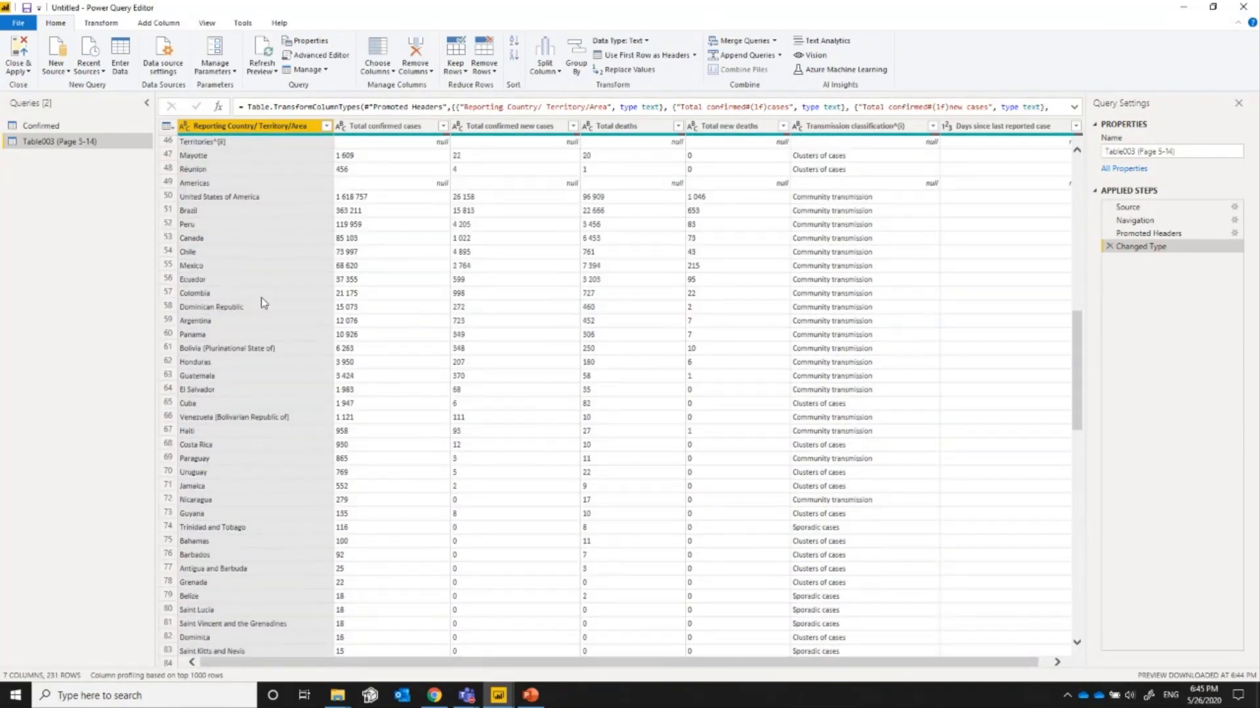
{"action": "scroll", "coordinate": [290, 423], "scroll_direction": "down", "scroll_amount": 20}
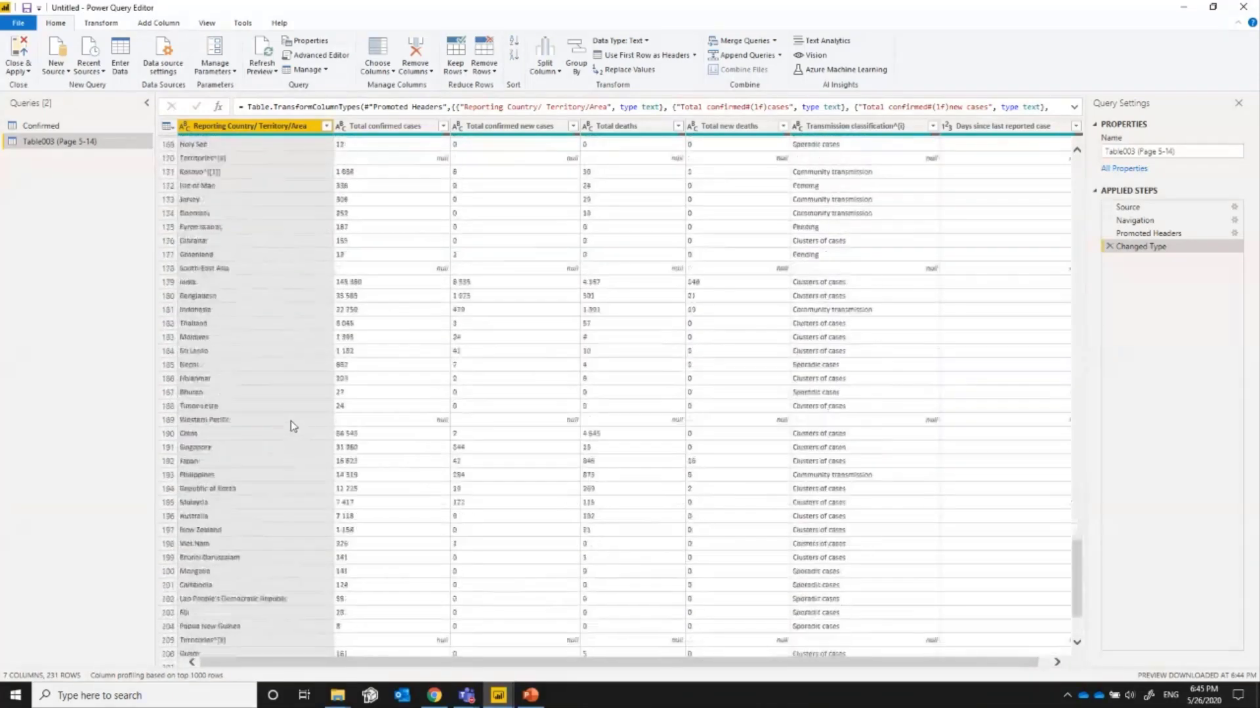
{"action": "left_click", "coordinate": [211, 344]}
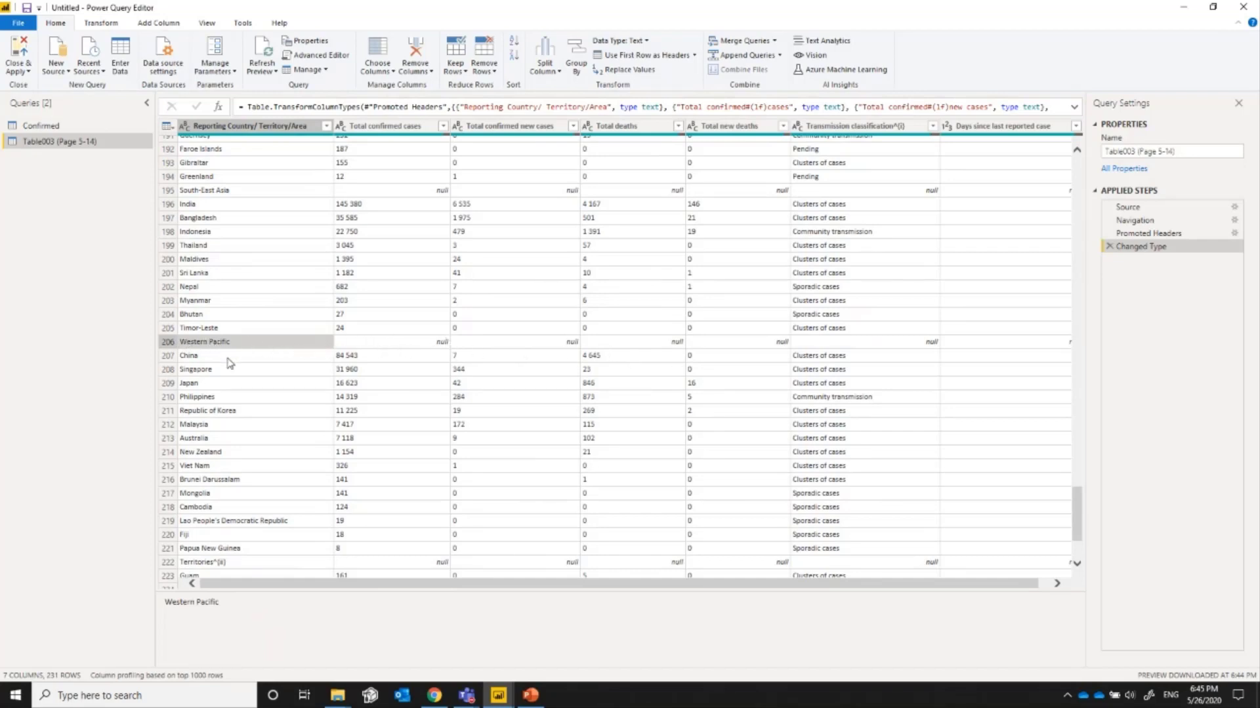
{"action": "scroll", "coordinate": [222, 487], "scroll_direction": "down", "scroll_amount": 3}
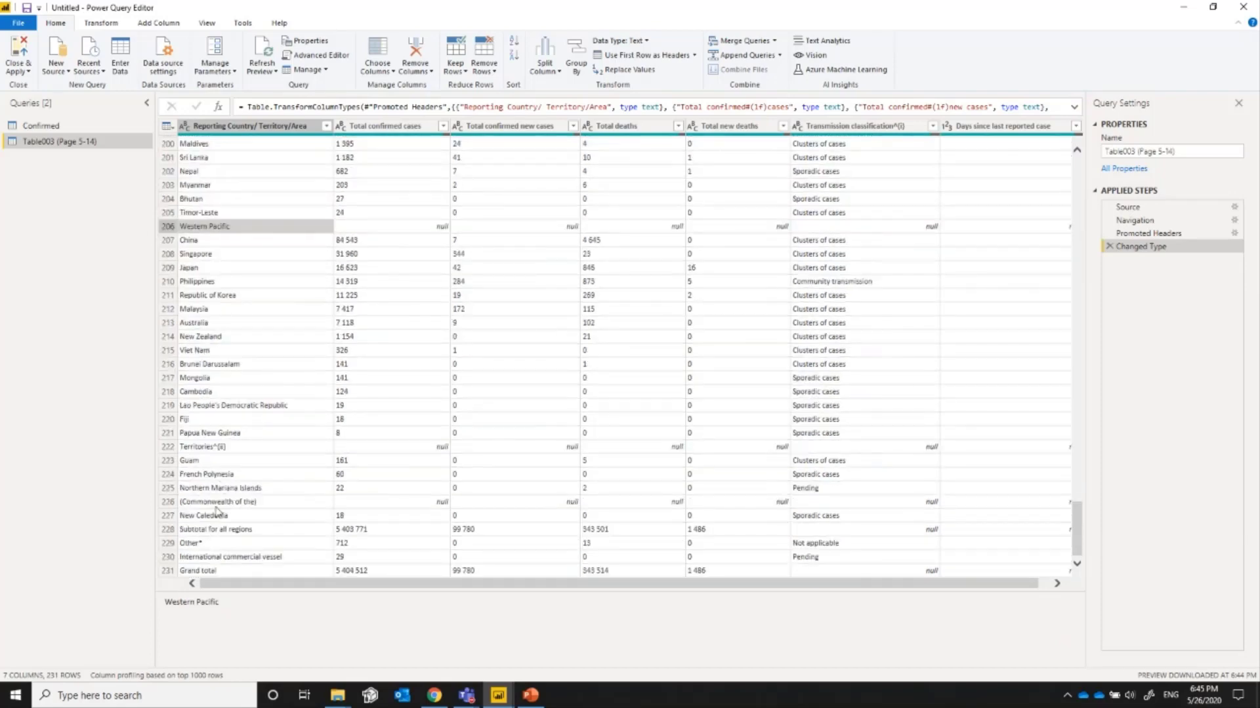
{"action": "scroll", "coordinate": [218, 511], "scroll_direction": "up", "scroll_amount": 20}
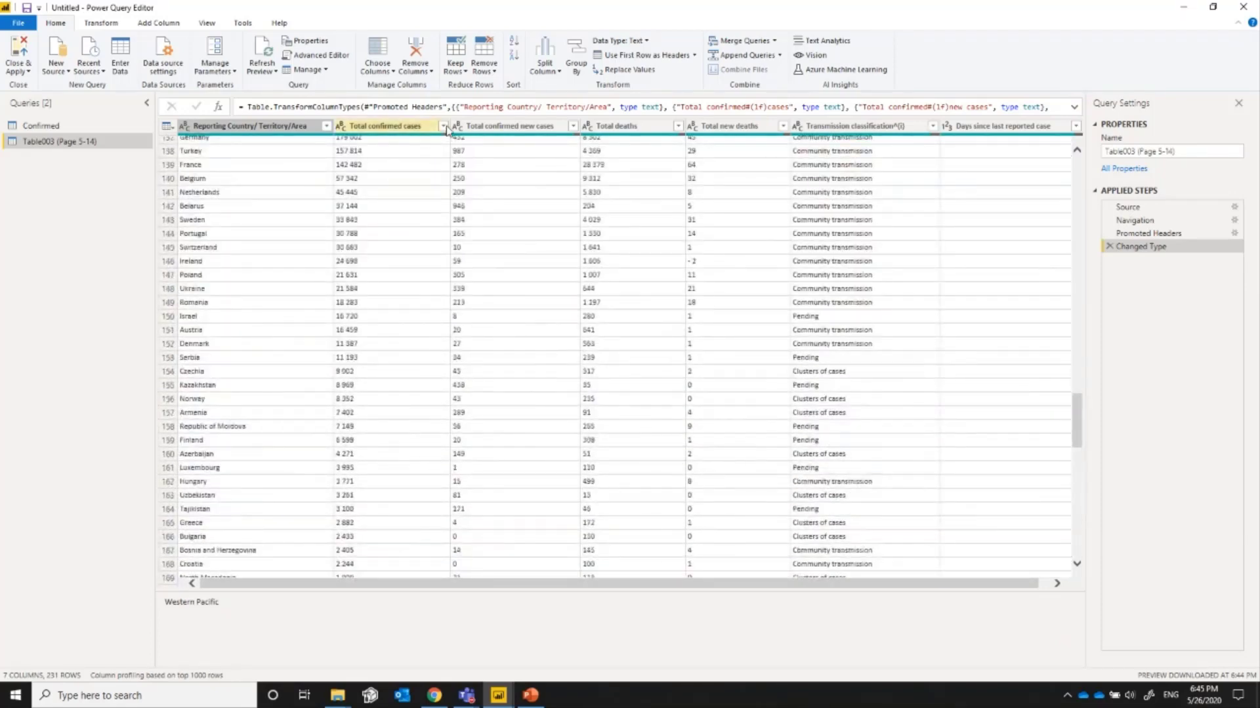
- Filter the null rows out of the Total confirmed cases column and check the remaining rows
{"action": "left_click", "coordinate": [443, 126]}
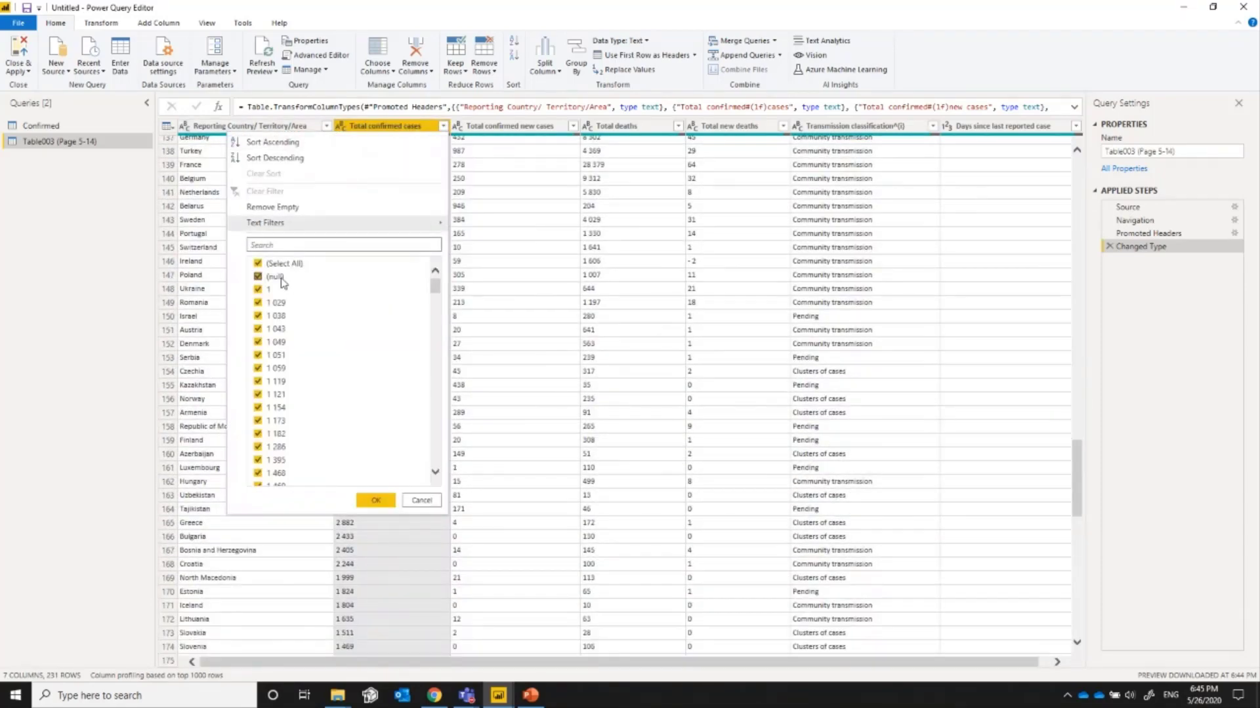
{"action": "left_click", "coordinate": [283, 279]}
{"action": "left_click", "coordinate": [375, 500]}
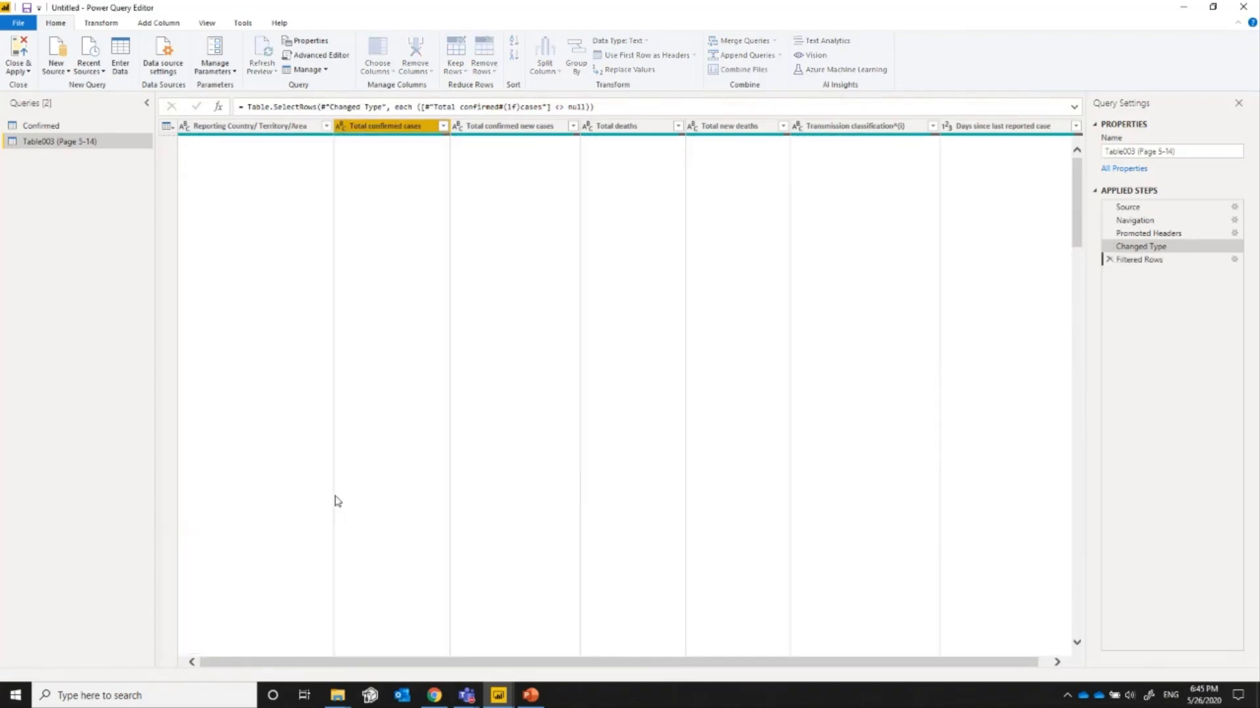
{"action": "scroll", "coordinate": [359, 505], "scroll_direction": "down", "scroll_amount": 6}
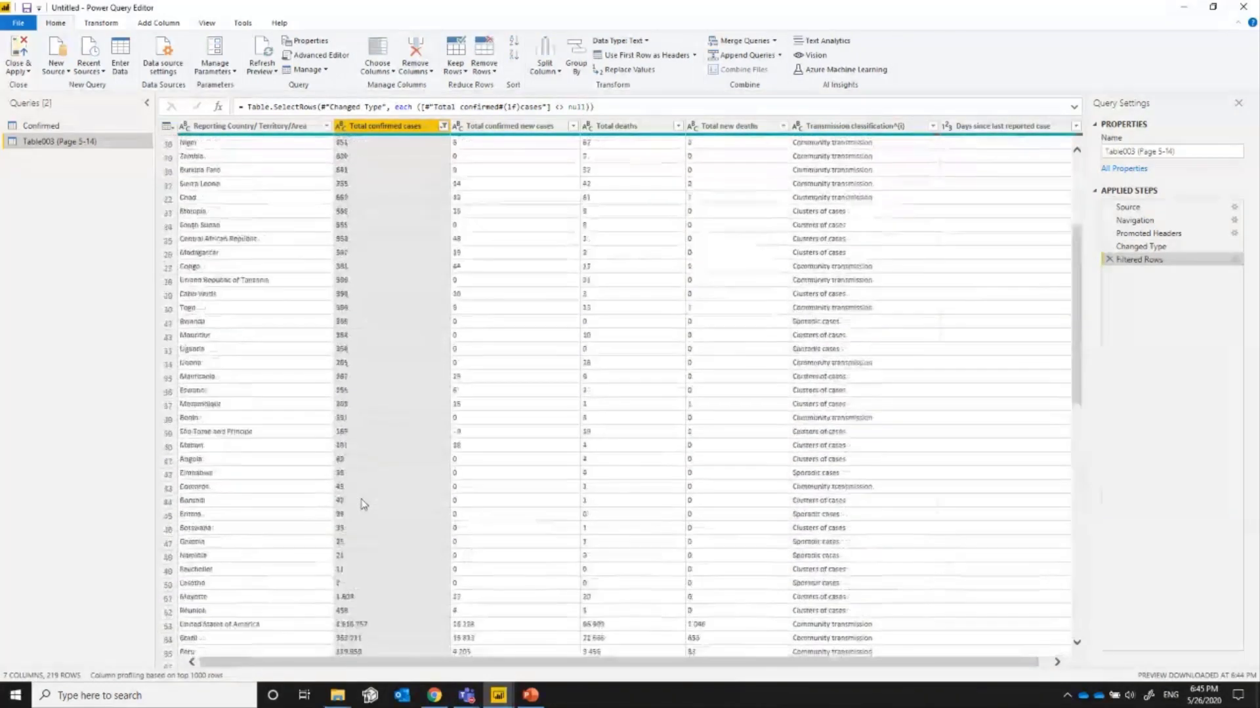
{"action": "scroll", "coordinate": [360, 506], "scroll_direction": "up", "scroll_amount": 6}
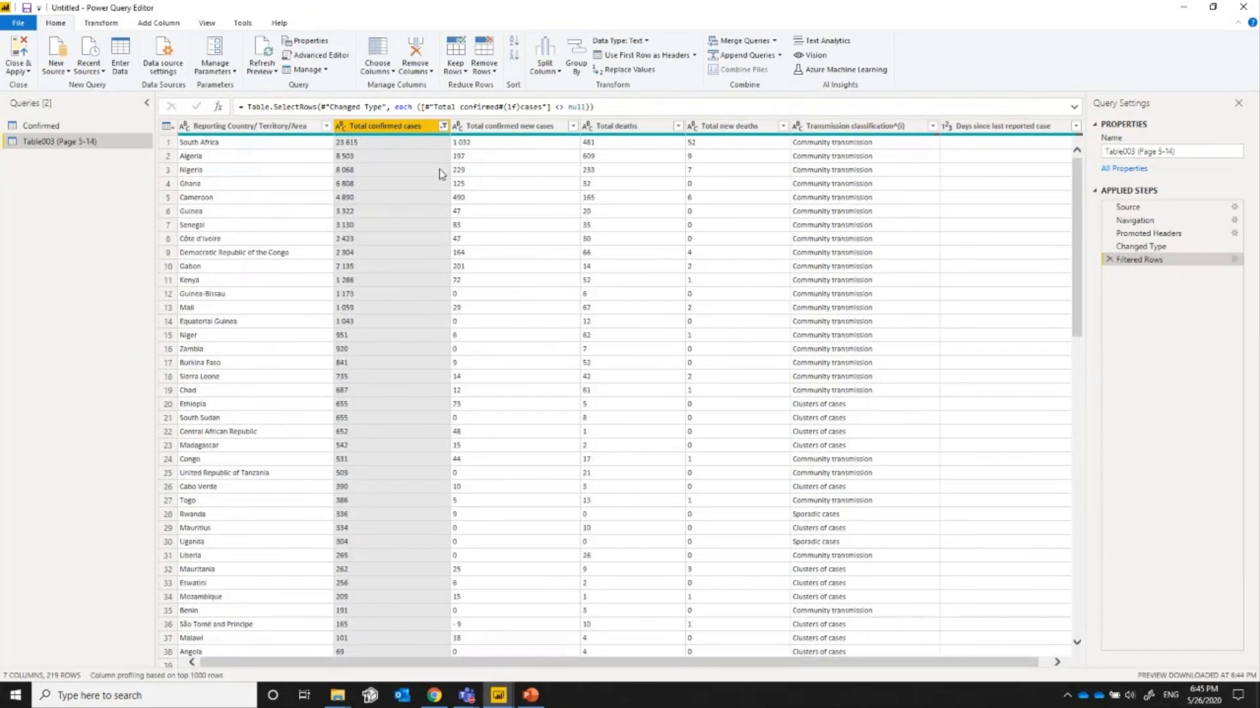
- Change the Total confirmed cases column's data type to Whole Number and inspect the South Africa row's converted cell
{"action": "left_click", "coordinate": [340, 126]}
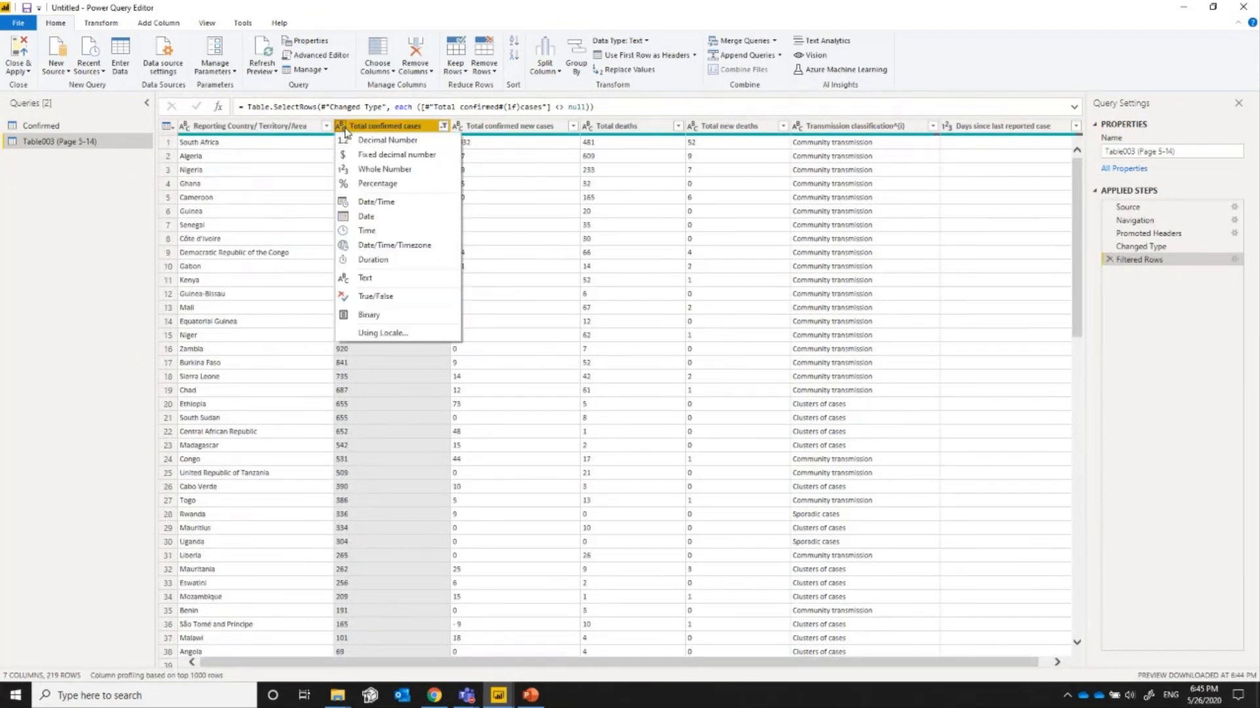
{"action": "left_click", "coordinate": [378, 172]}
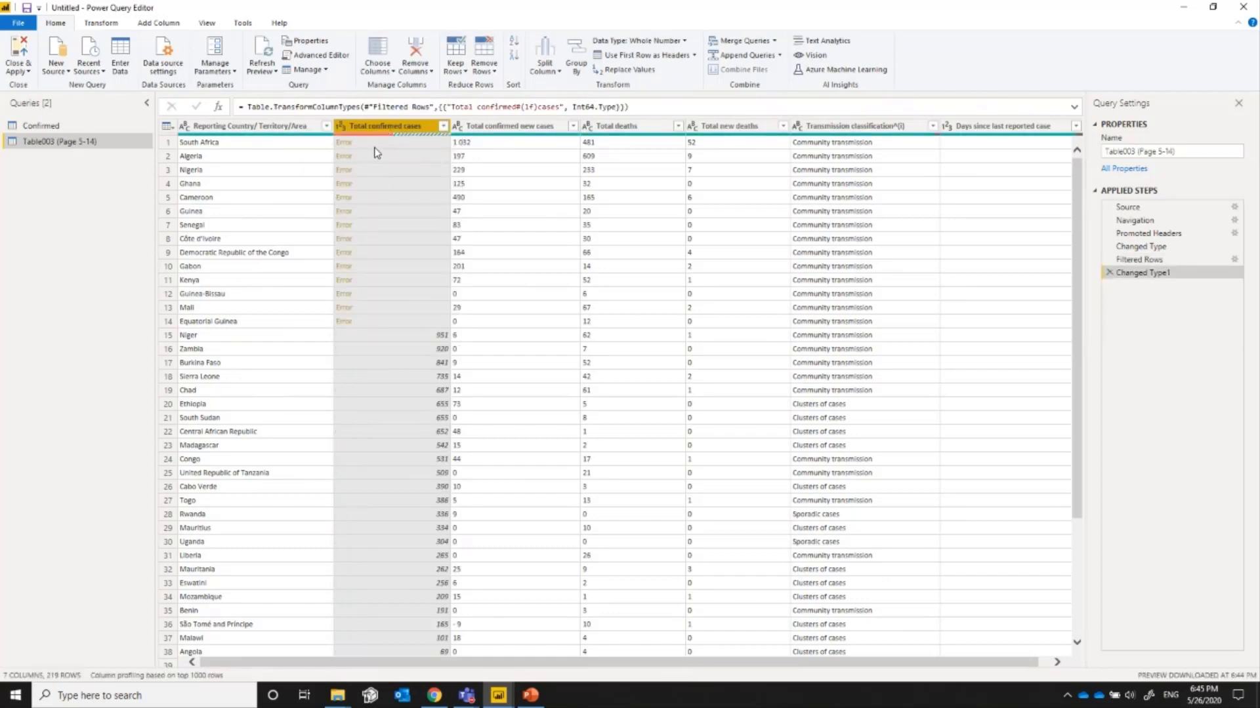
{"action": "left_click", "coordinate": [375, 144]}
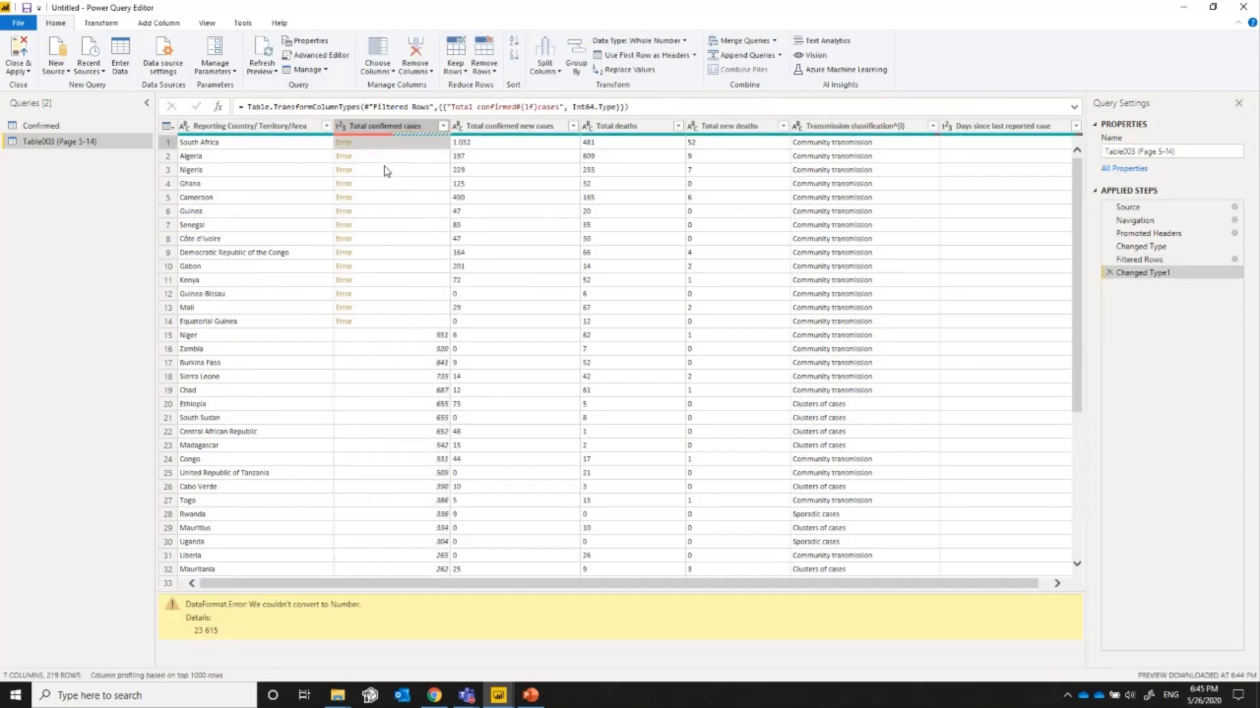
- Inspect the error details of several Total confirmed cases cells, from Algeria down to the Democratic Republic of the Congo
{"action": "left_click", "coordinate": [386, 171]}
{"action": "left_click", "coordinate": [389, 185]}
{"action": "left_click", "coordinate": [392, 211]}
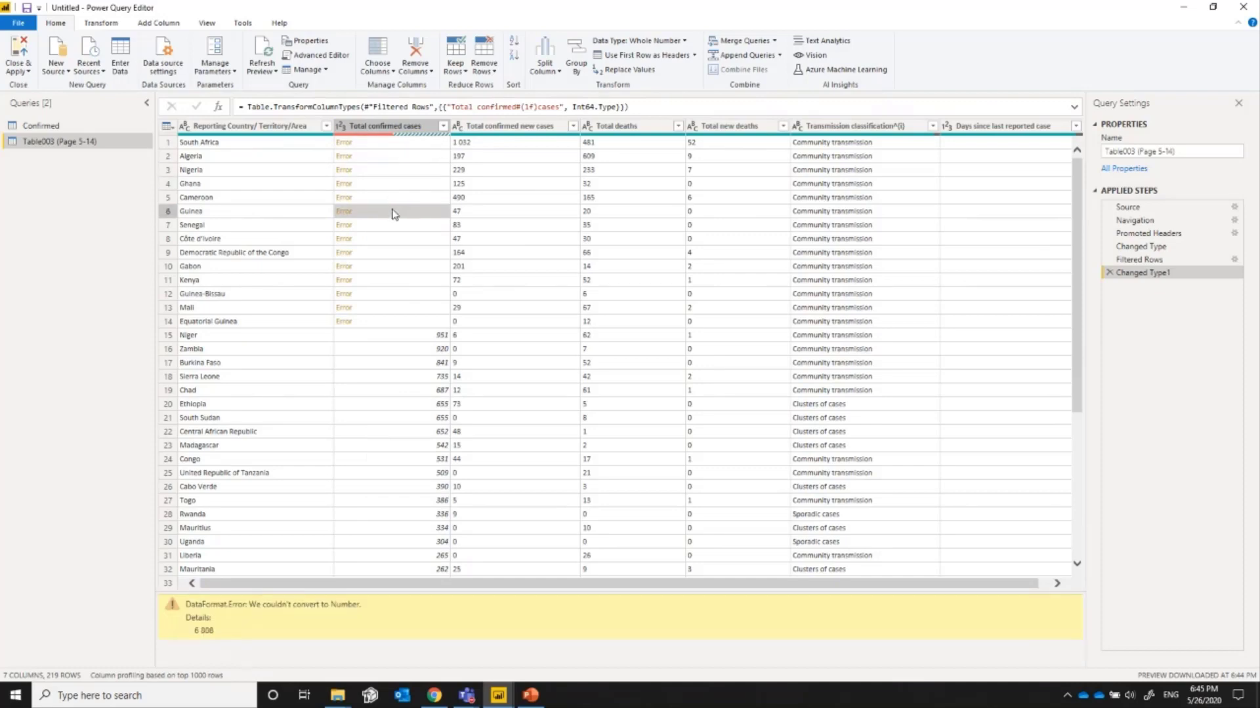
{"action": "left_click", "coordinate": [397, 240]}
{"action": "left_click", "coordinate": [407, 253]}
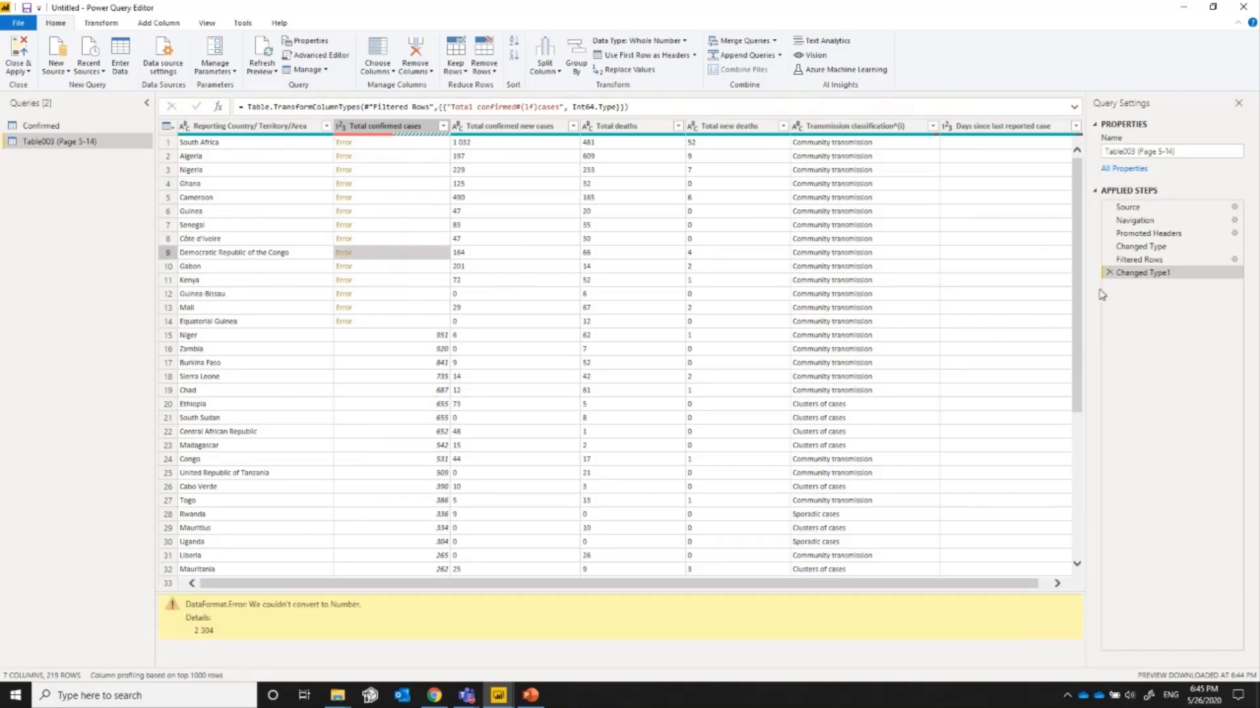
- Return to the Filtered Rows step and examine the thousands separator in South Africa's total and new confirmed cases values
{"action": "left_click", "coordinate": [1134, 262]}
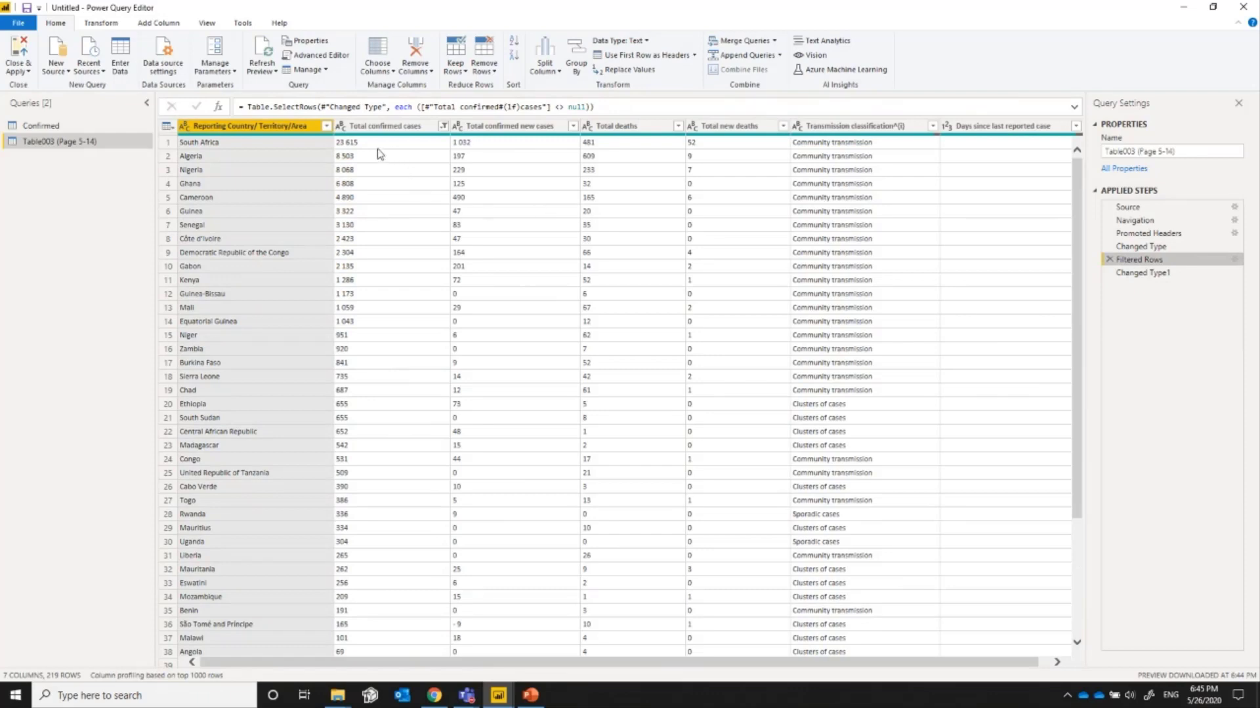
{"action": "left_click", "coordinate": [379, 145]}
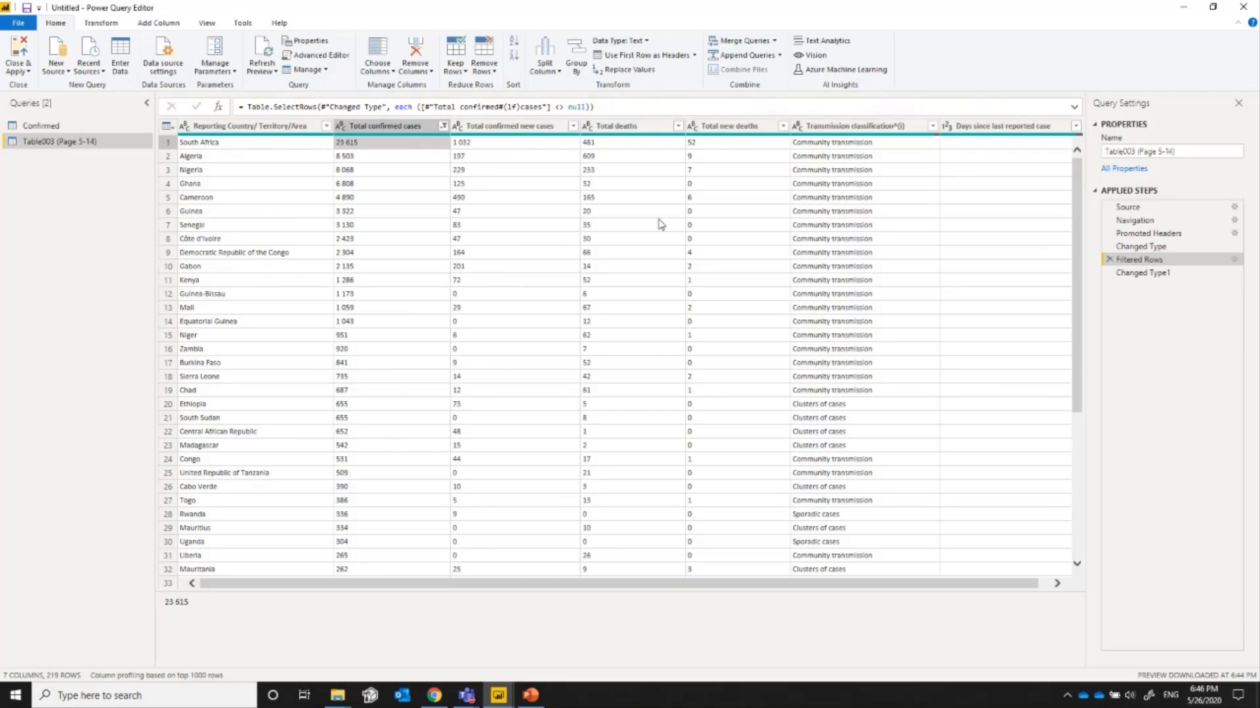
{"action": "left_click", "coordinate": [465, 144]}
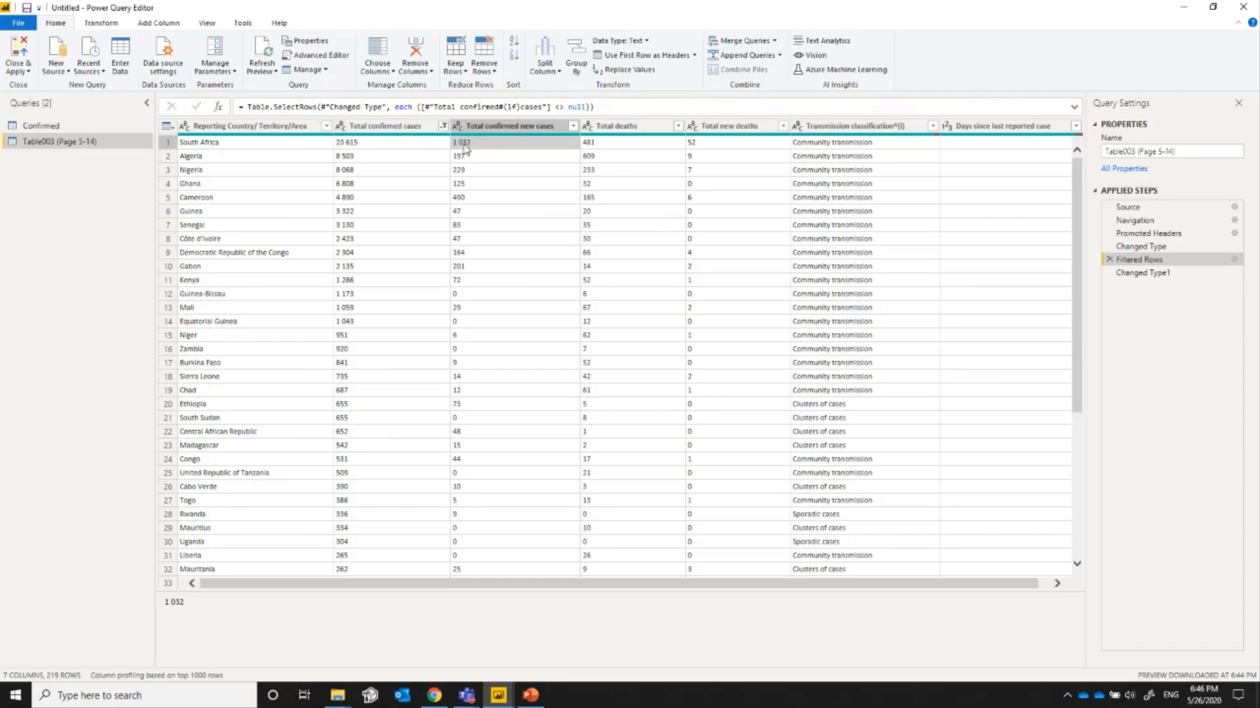
{"action": "left_click", "coordinate": [369, 143]}
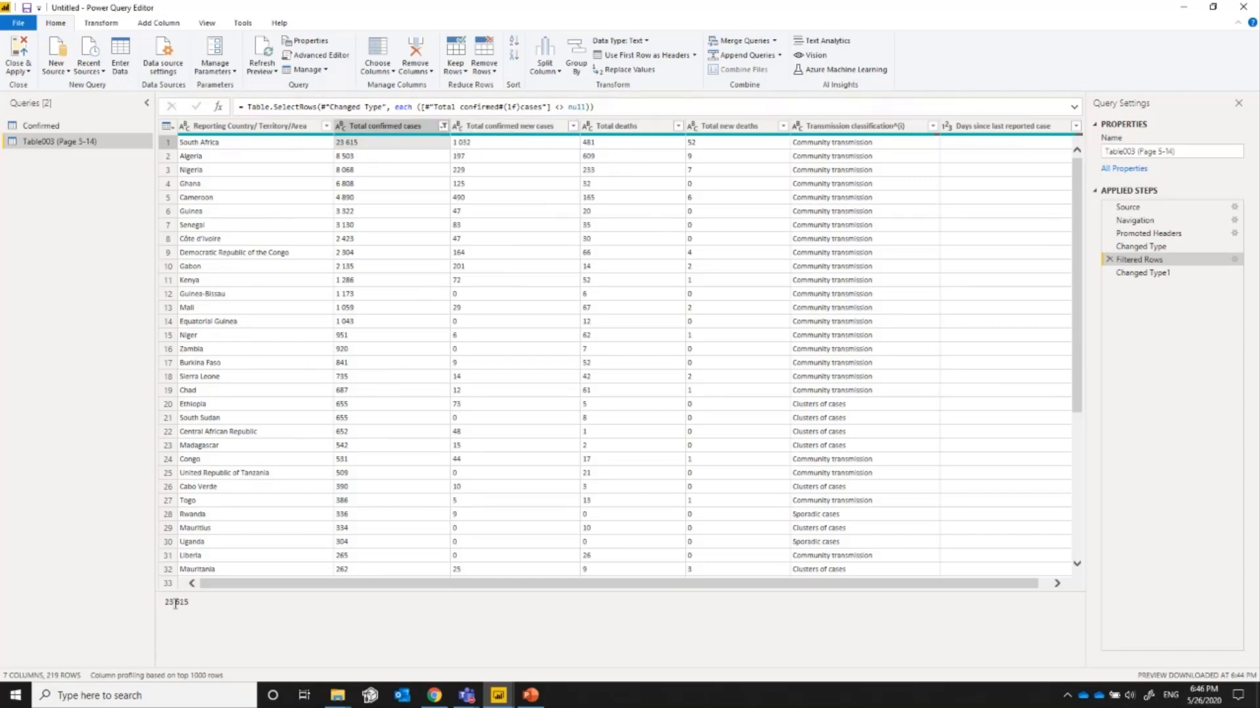
{"action": "left_click_drag", "start_coordinate": [174, 602], "coordinate": [176, 604]}
- Insert a step after Filtered Rows that keeps only the Reporting Country/Territory/Area and Total confirmed cases columns
{"action": "left_click", "coordinate": [371, 131]}
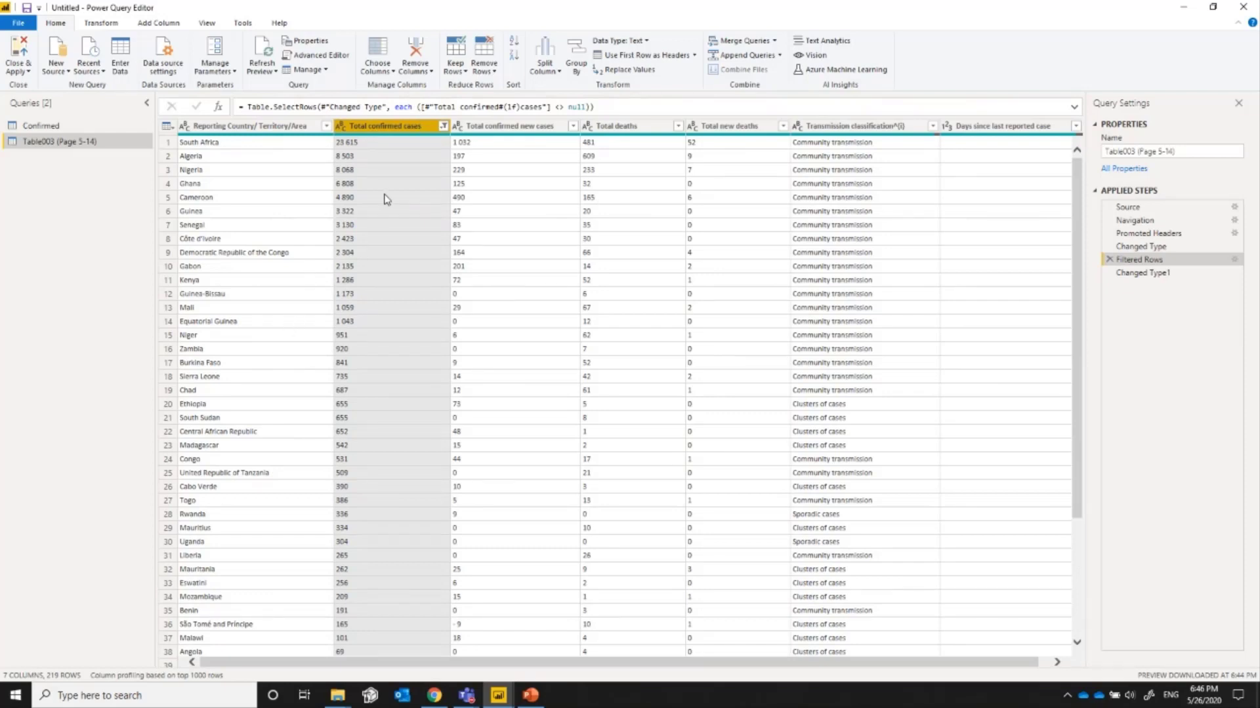
{"action": "right_click", "coordinate": [383, 129]}
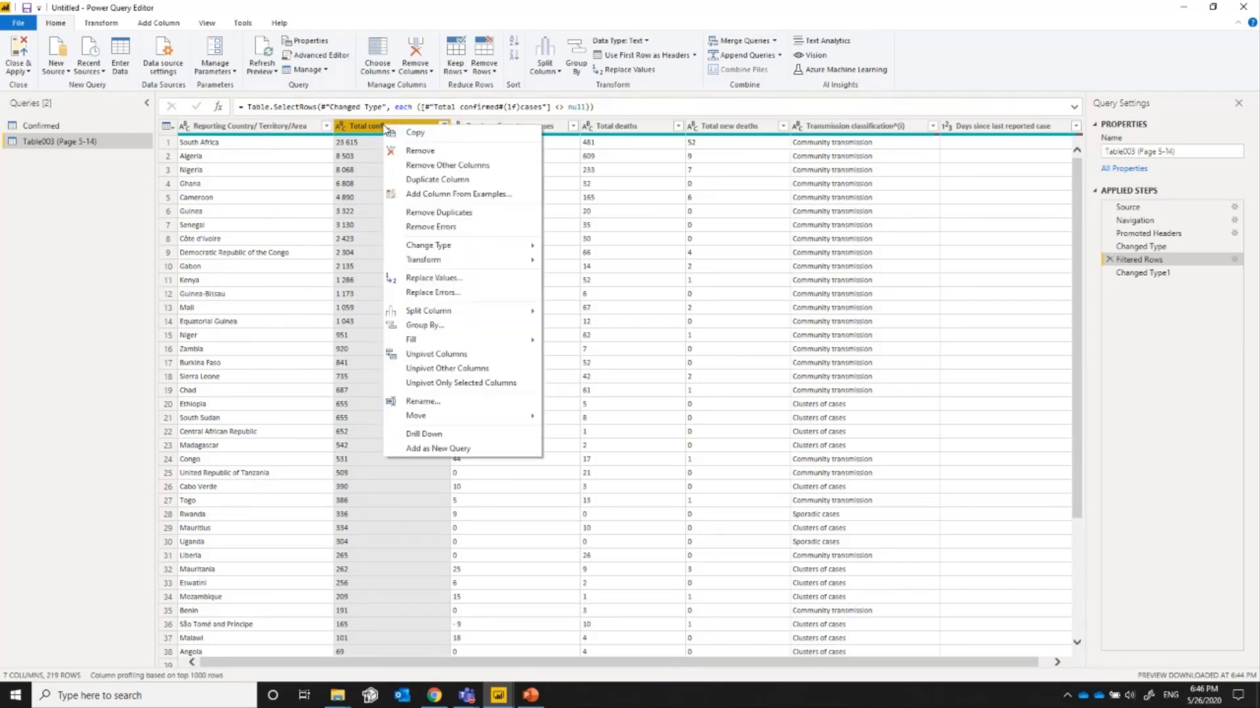
{"action": "left_click", "coordinate": [359, 130]}
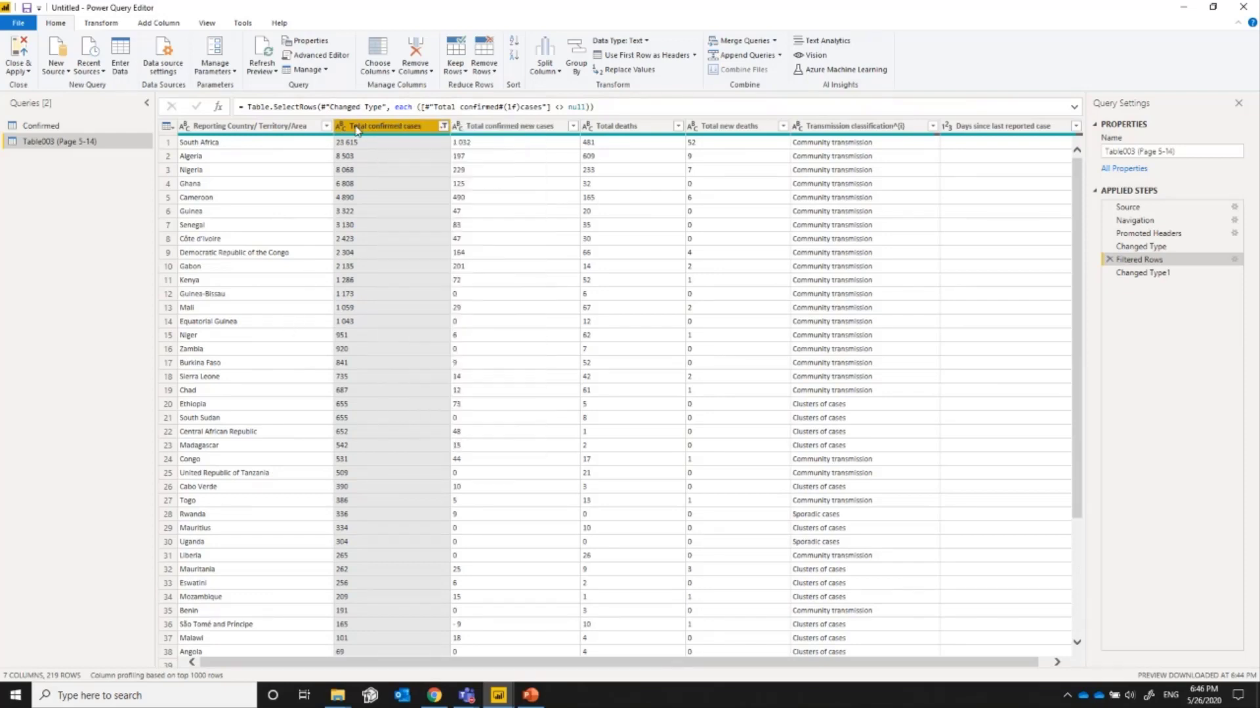
{"action": "left_click", "coordinate": [252, 125]}
{"action": "left_click", "coordinate": [377, 126], "text": "ctrl"}
{"action": "right_click", "coordinate": [379, 127]}
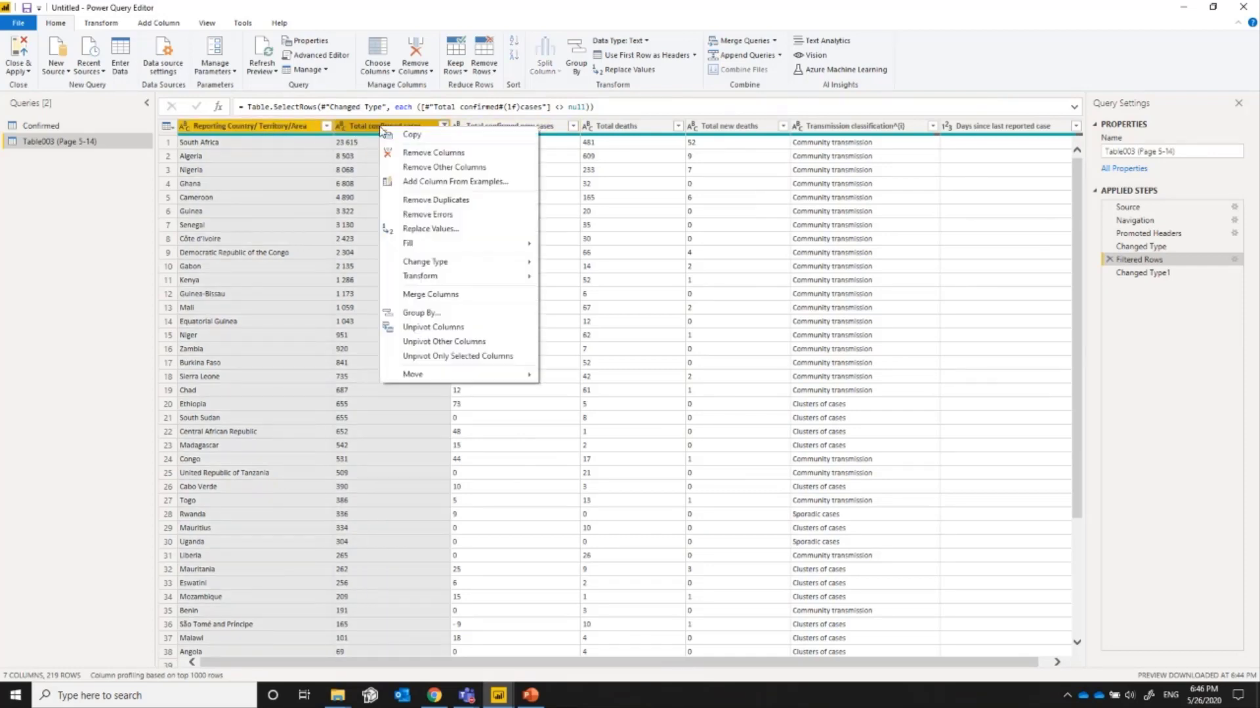
{"action": "mouse_move", "coordinate": [458, 281]}
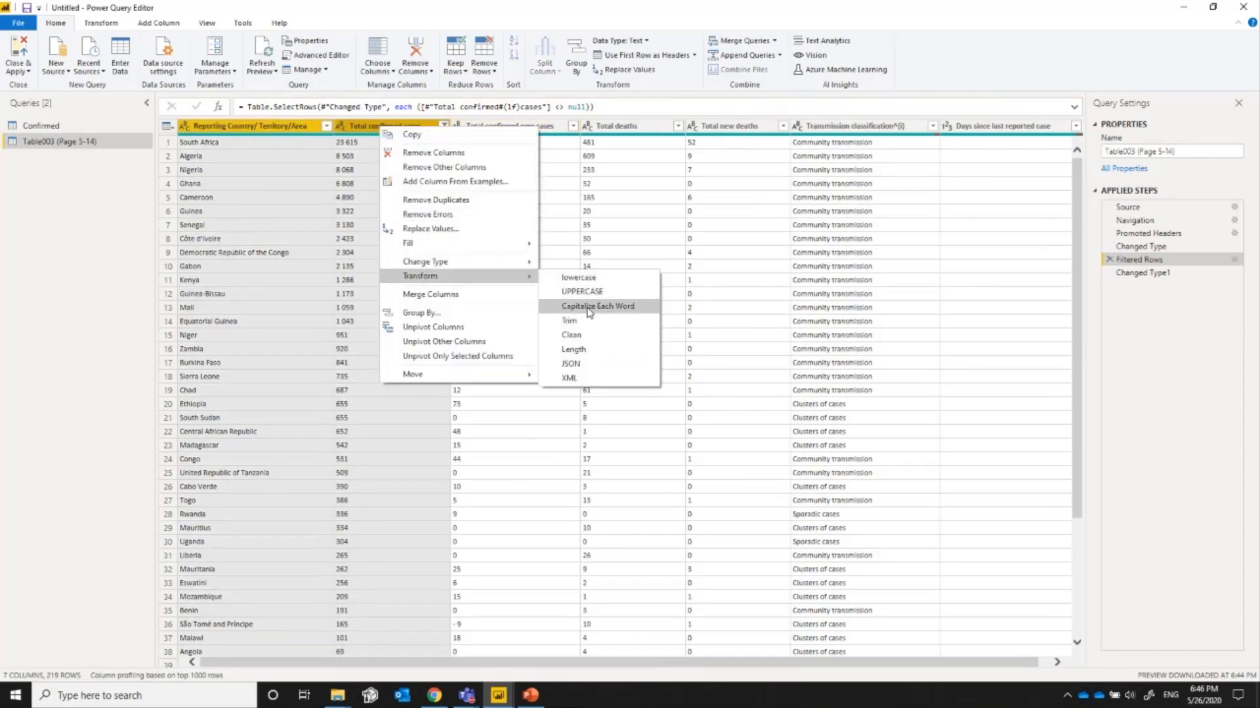
{"action": "left_click", "coordinate": [458, 168]}
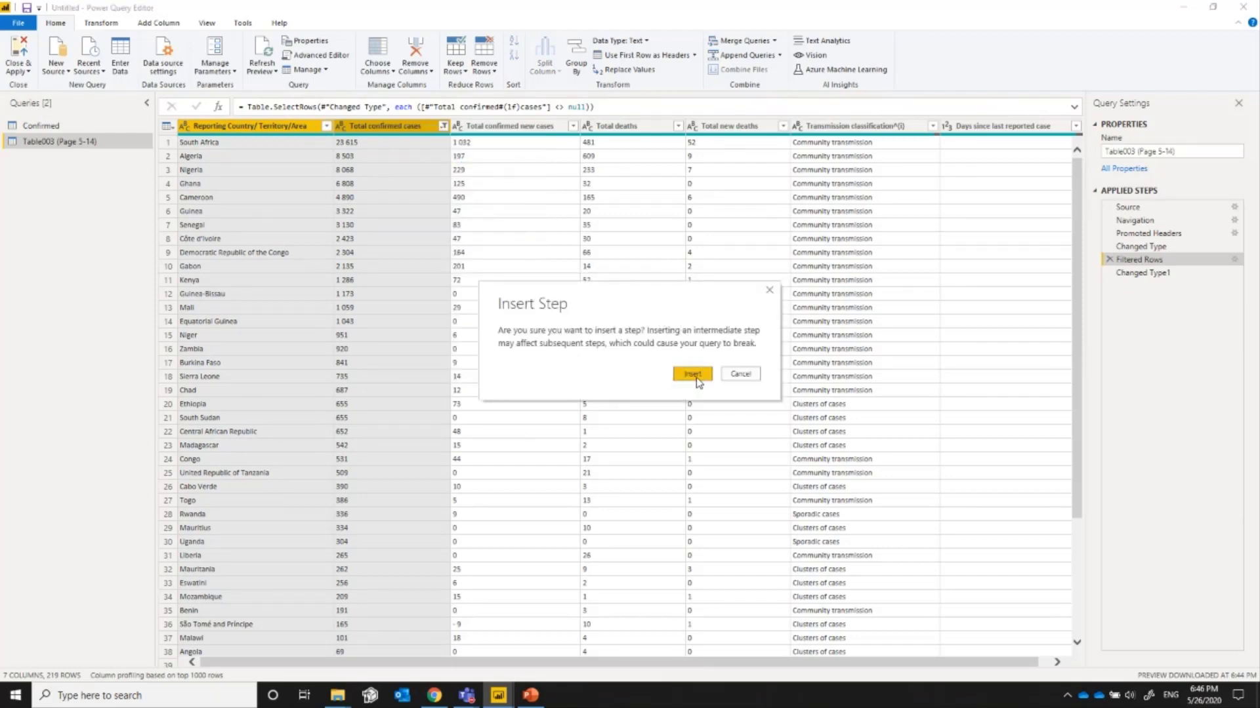
{"action": "left_click", "coordinate": [695, 375]}
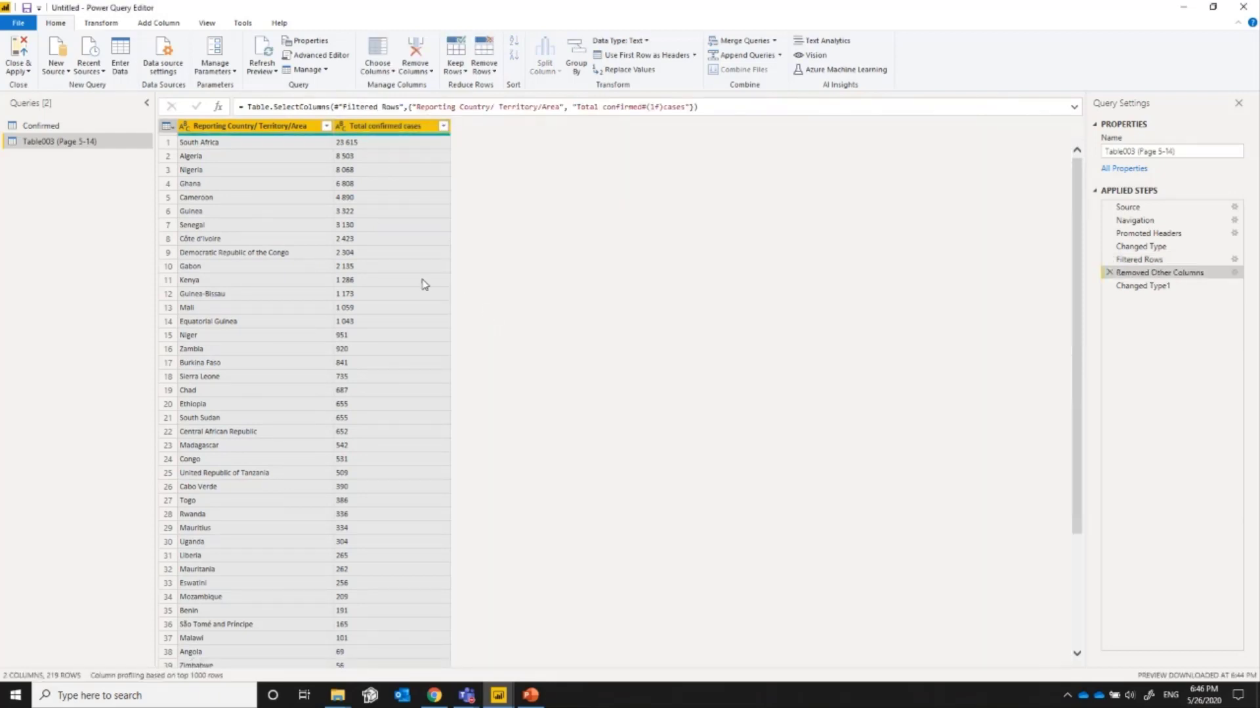
- Insert a Replace Values step that replaces each space in the Total confirmed cases column with nothing
{"action": "right_click", "coordinate": [362, 134]}
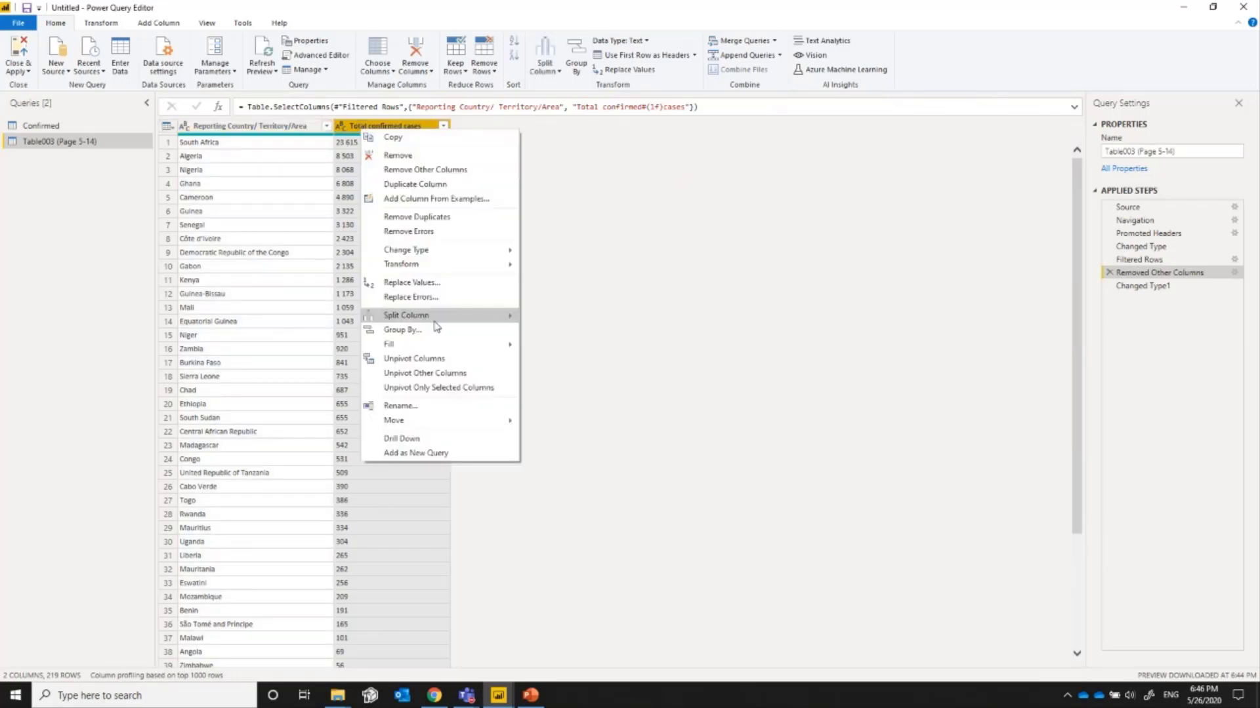
{"action": "mouse_move", "coordinate": [435, 320]}
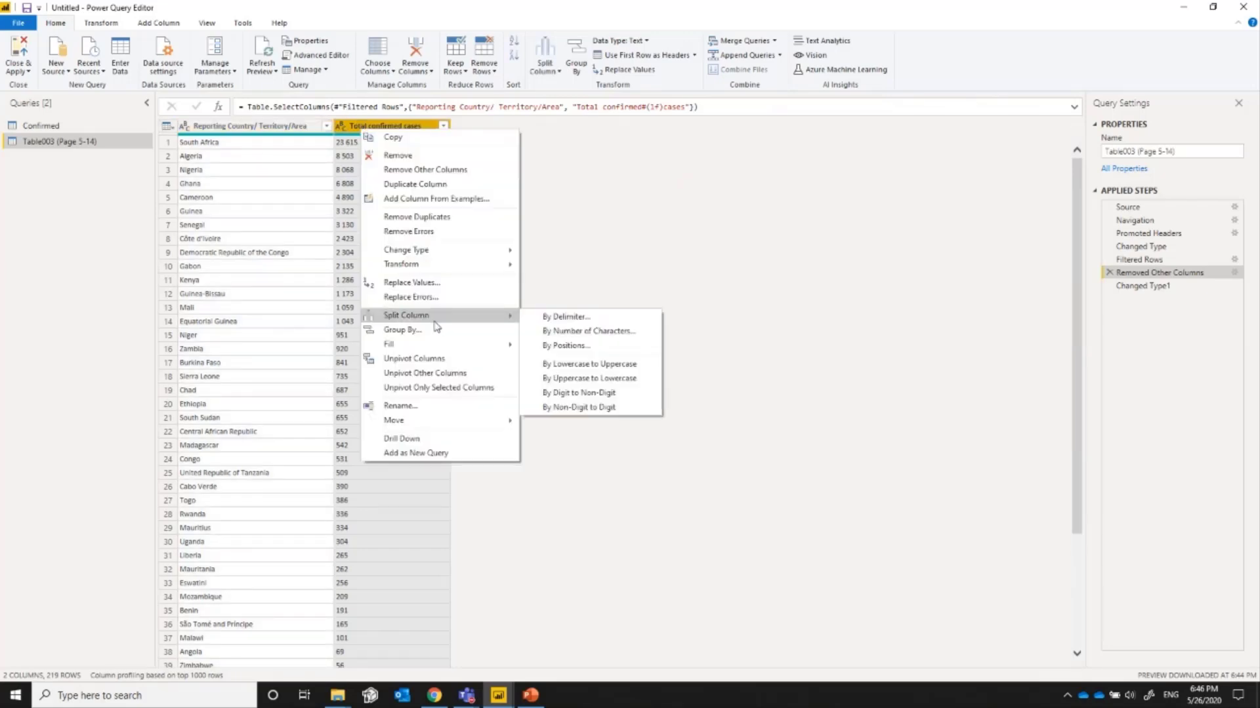
{"action": "left_click", "coordinate": [365, 126]}
{"action": "right_click", "coordinate": [372, 128]}
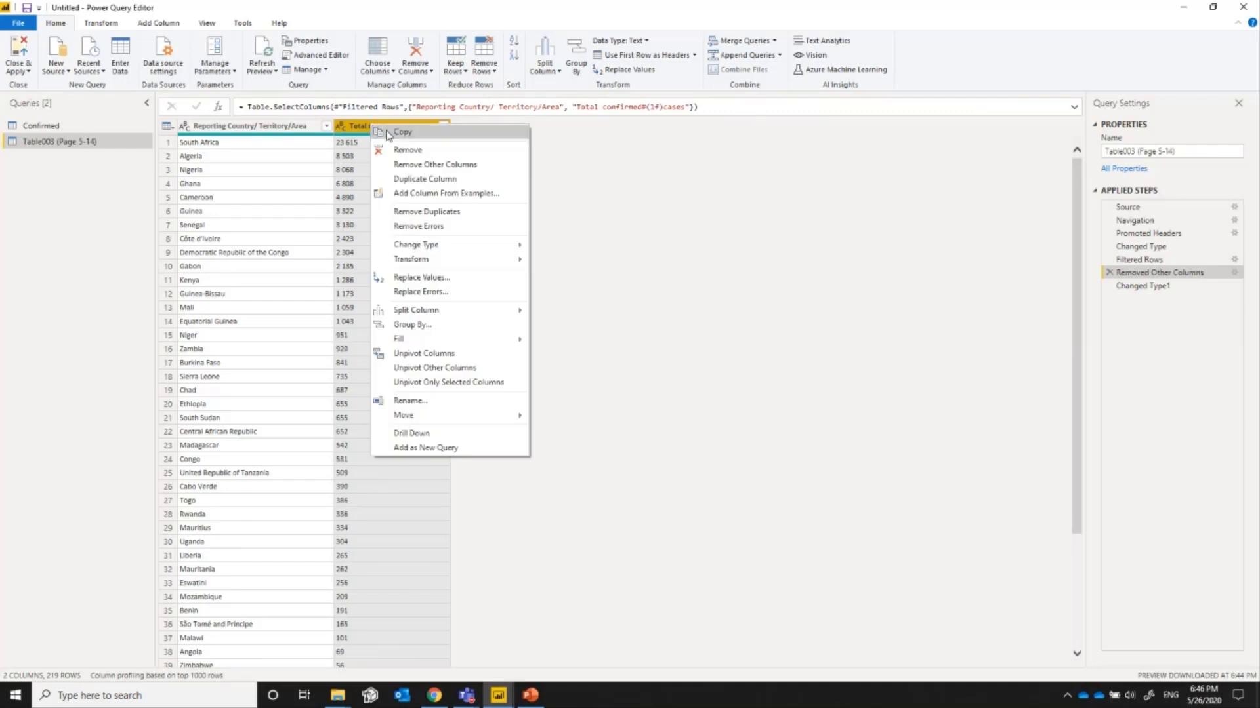
{"action": "left_click", "coordinate": [441, 278]}
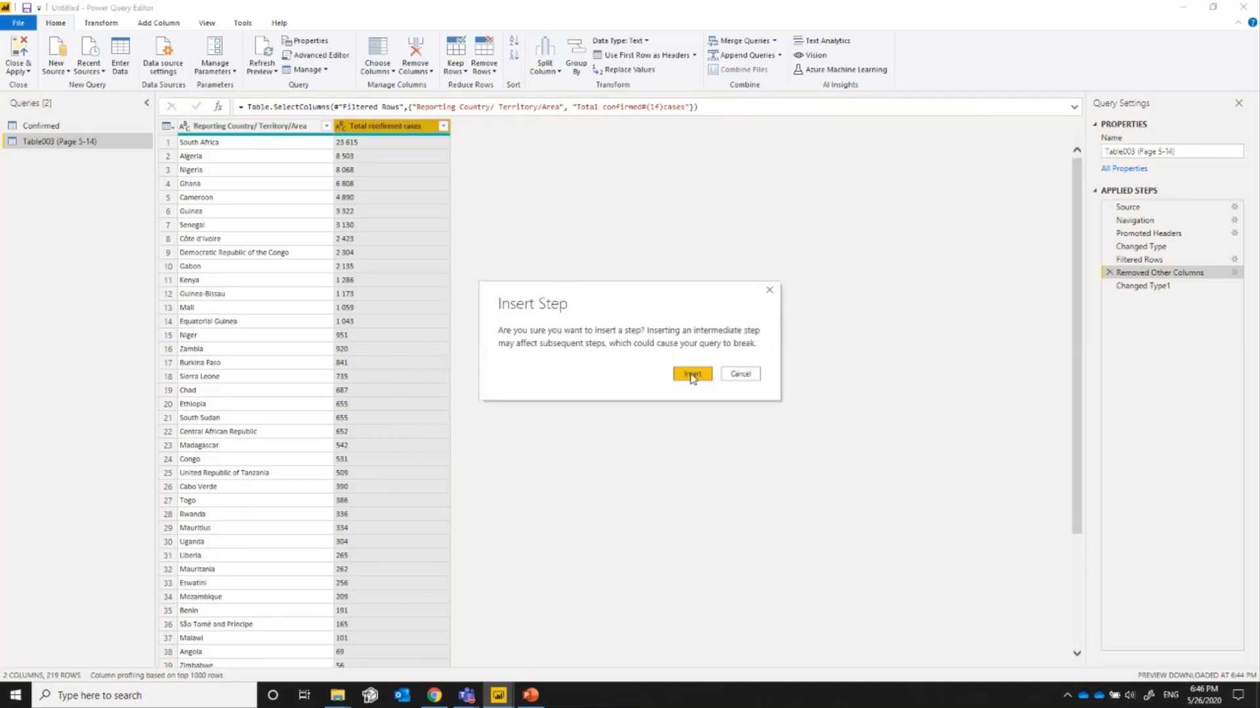
{"action": "left_click", "coordinate": [691, 378]}
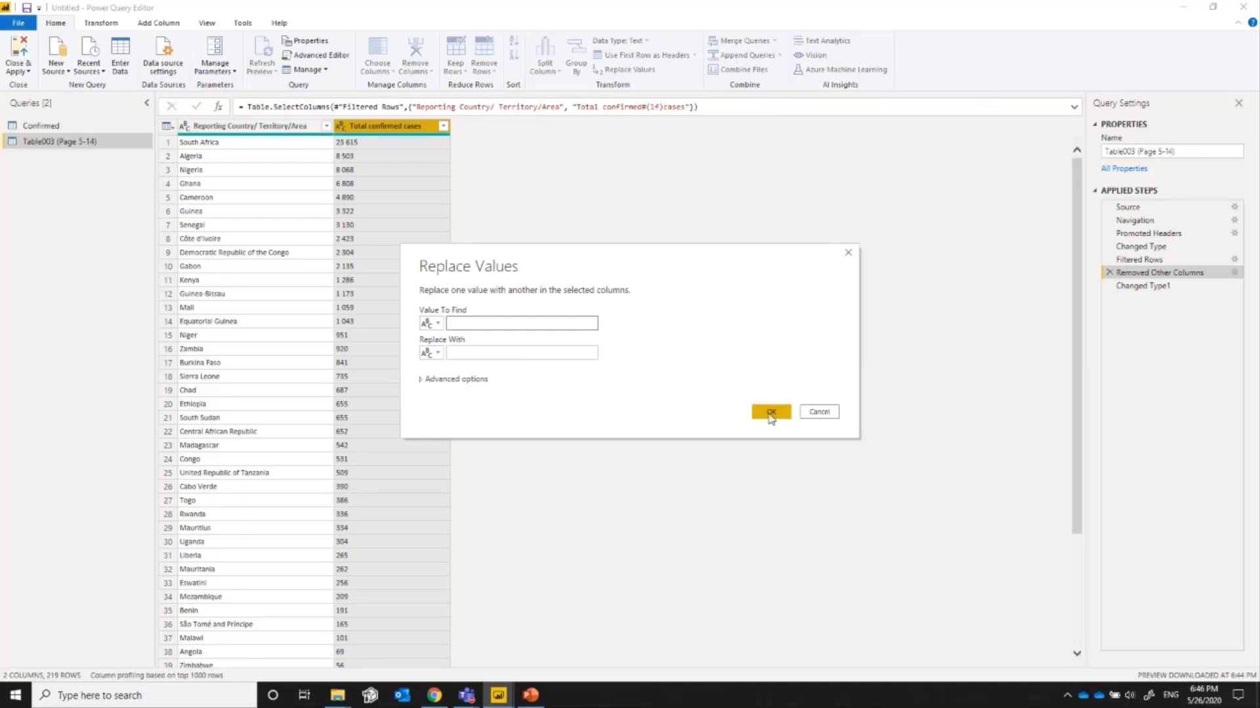
{"action": "key", "text": "BackSpace"}
{"action": "left_click", "coordinate": [771, 414]}
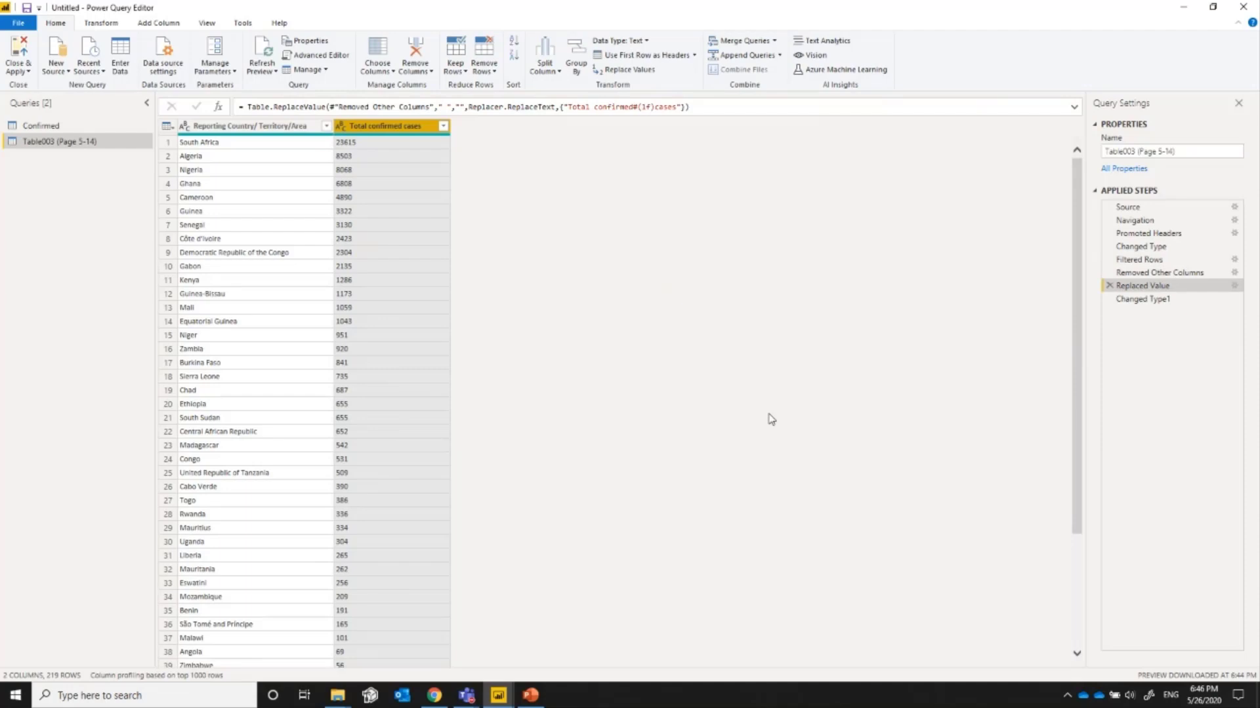
- Insert a step changing Total confirmed cases to Whole Number, and check the converted rows down to the grand total
{"action": "left_click", "coordinate": [341, 126]}
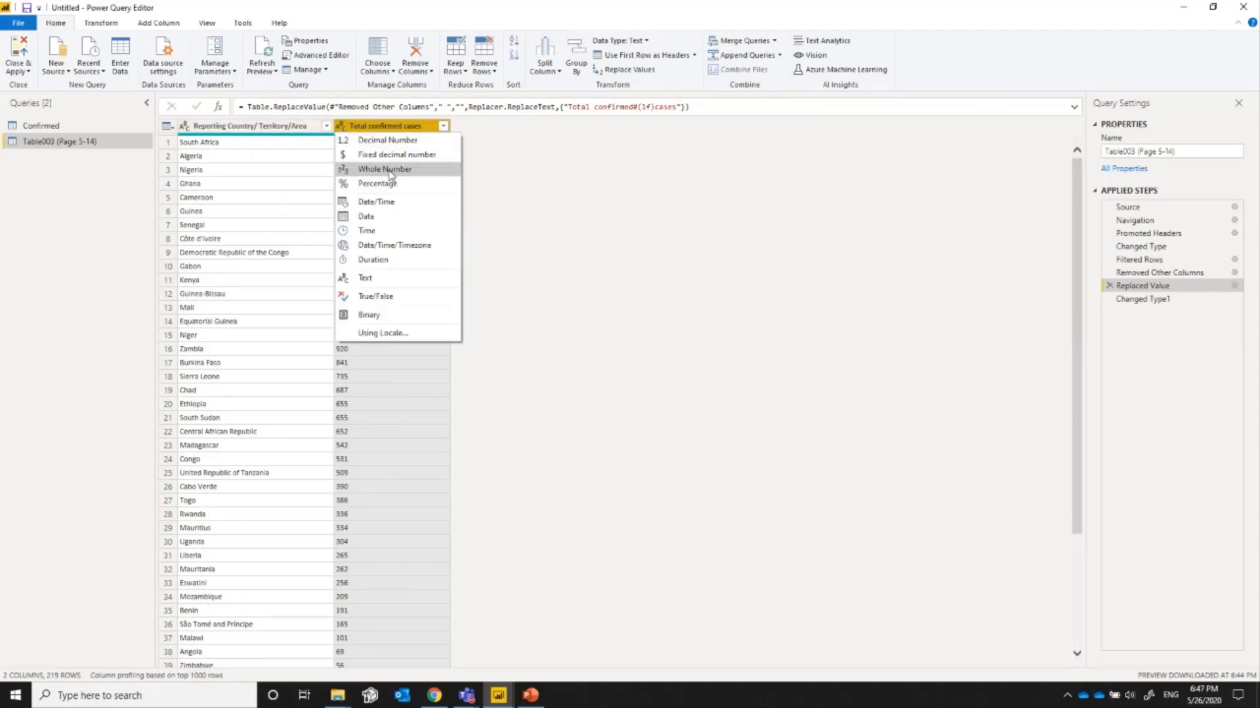
{"action": "left_click", "coordinate": [389, 172]}
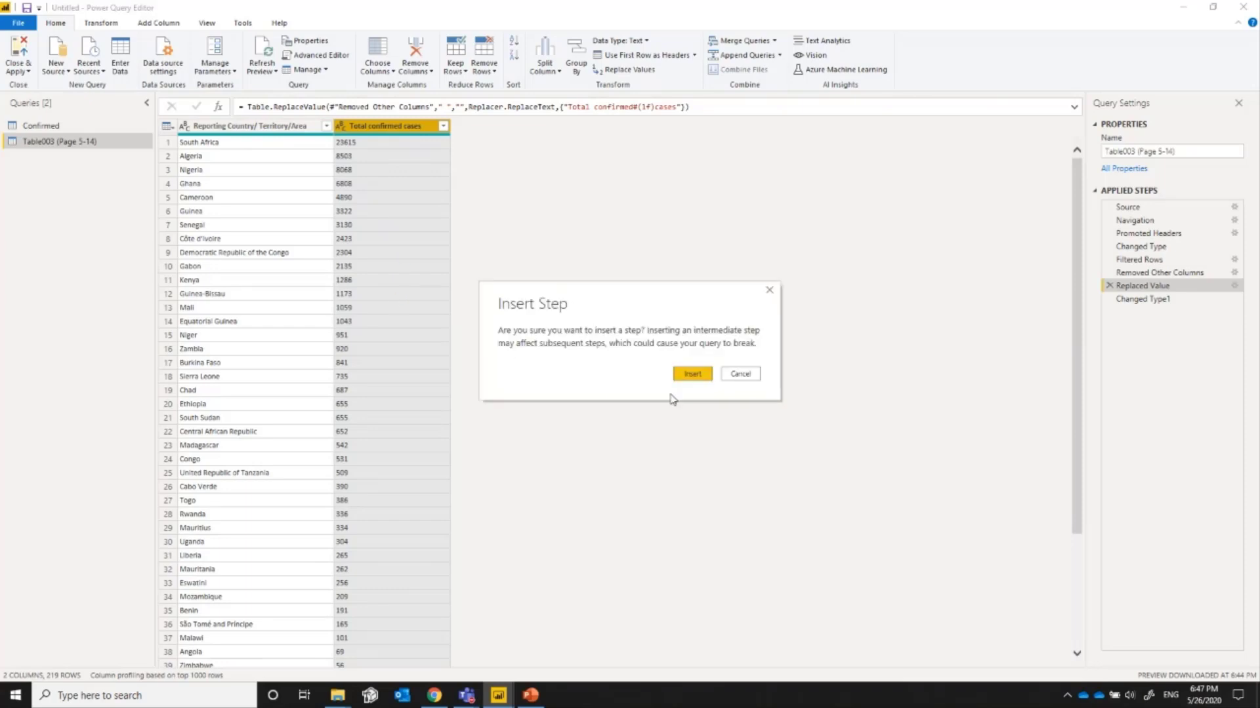
{"action": "left_click", "coordinate": [693, 375]}
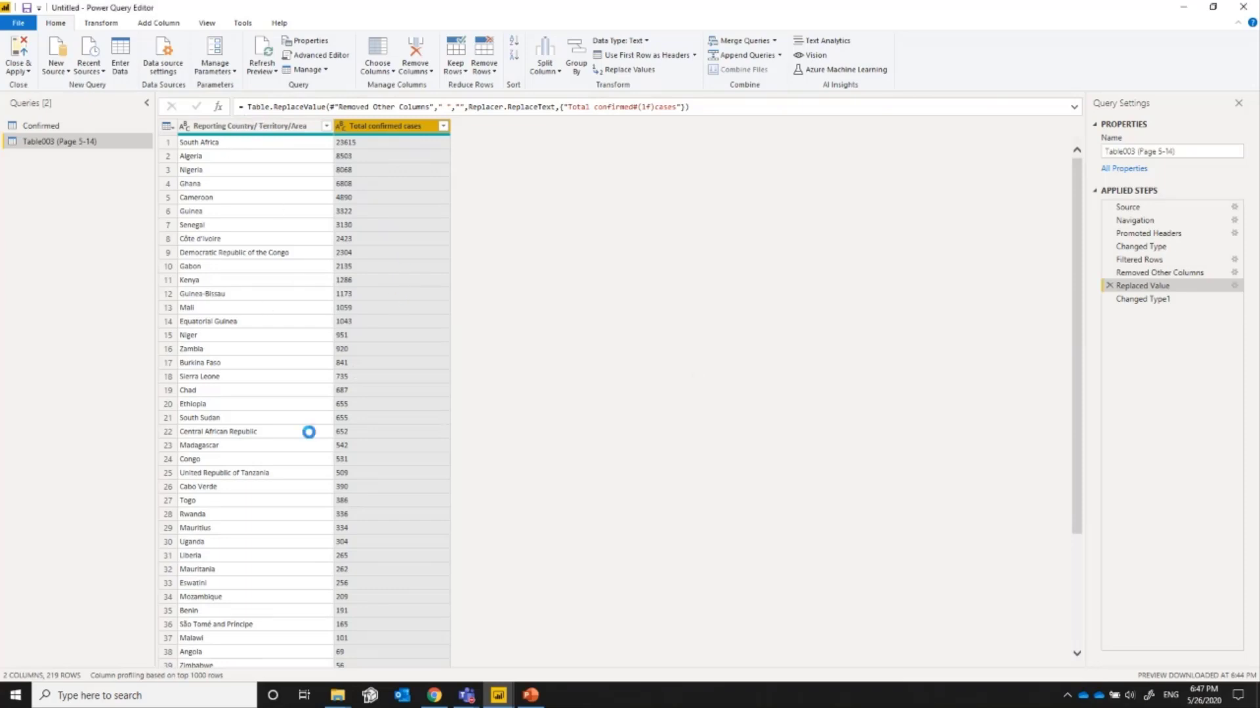
{"action": "scroll", "coordinate": [323, 486], "scroll_direction": "down", "scroll_amount": 20}
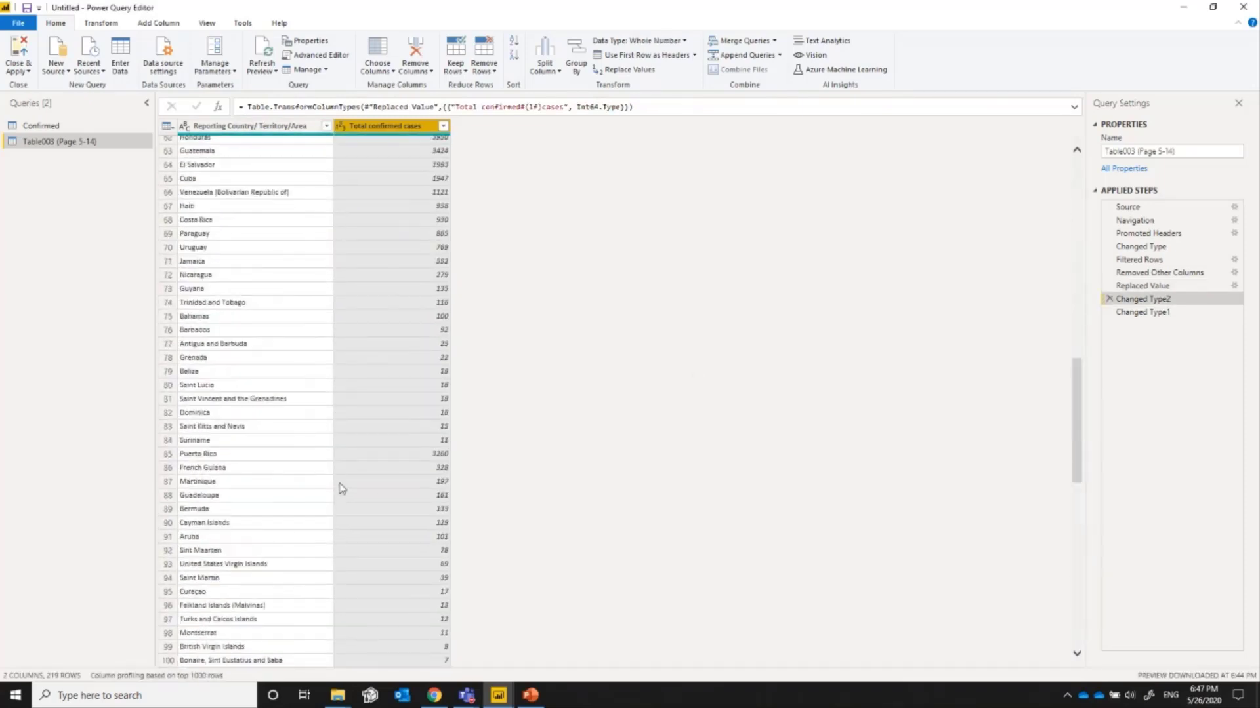
{"action": "scroll", "coordinate": [339, 495], "scroll_direction": "down", "scroll_amount": 20}
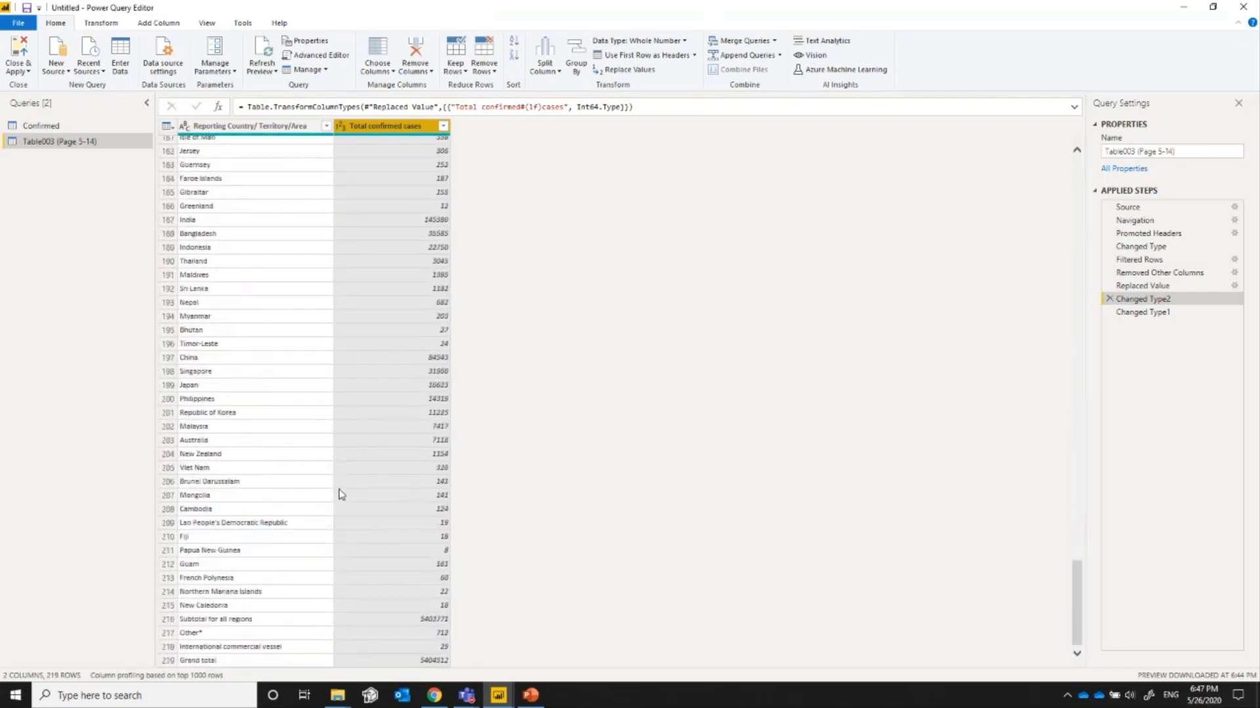
{"action": "scroll", "coordinate": [341, 496], "scroll_direction": "up", "scroll_amount": 20}
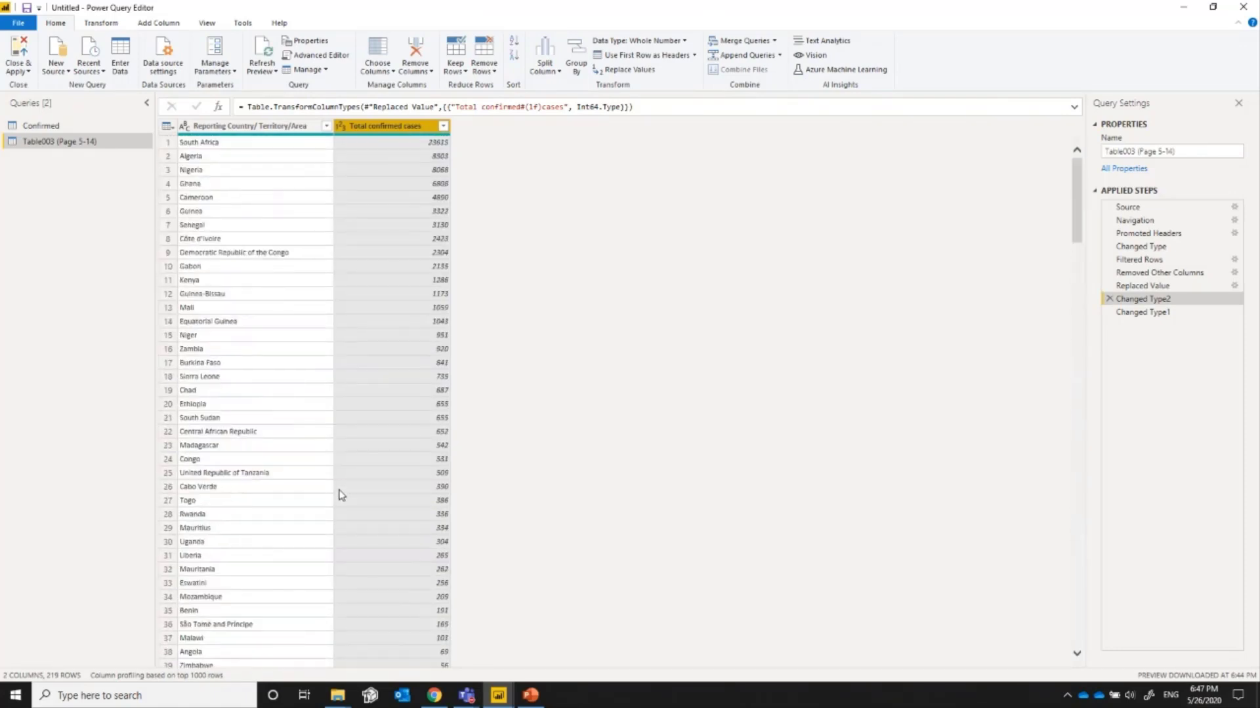
- Inspect the local PDF path in the Source step's formula, and look at the WHO report's web address in the browser
{"action": "left_click", "coordinate": [1130, 208]}
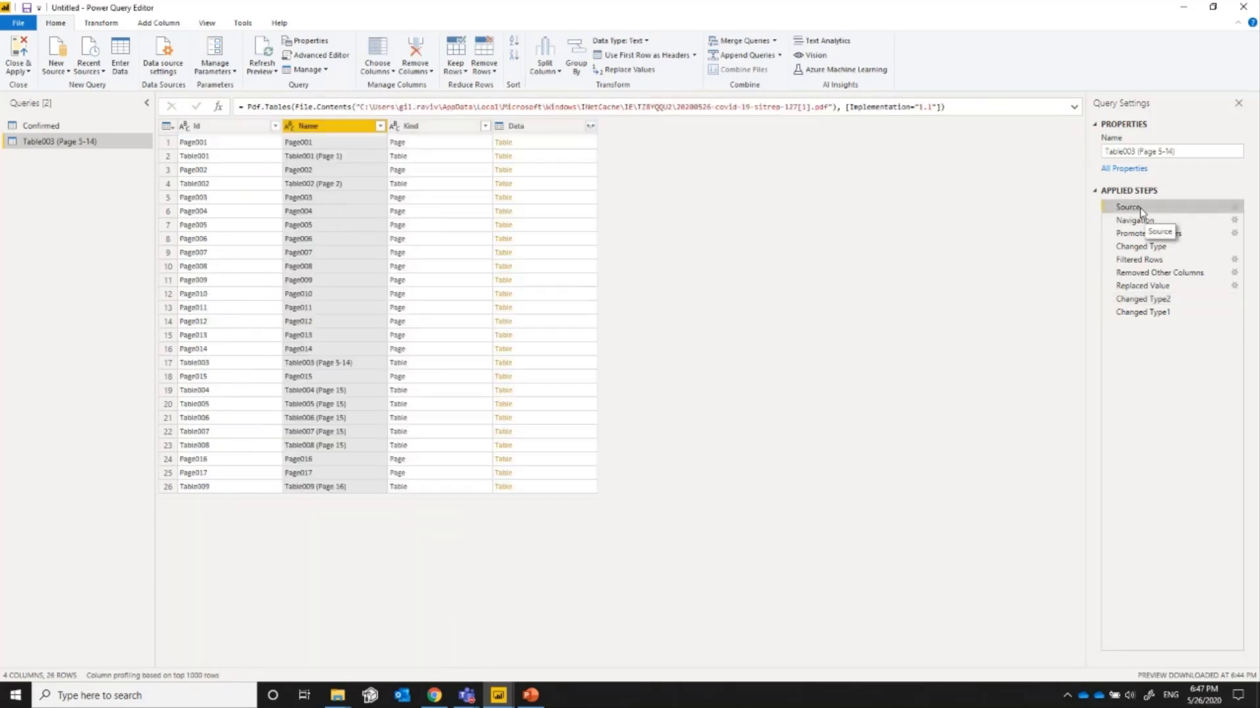
{"action": "left_click_drag", "start_coordinate": [676, 106], "coordinate": [709, 106]}
{"action": "double_click", "coordinate": [682, 106]}
{"action": "left_click", "coordinate": [818, 107]}
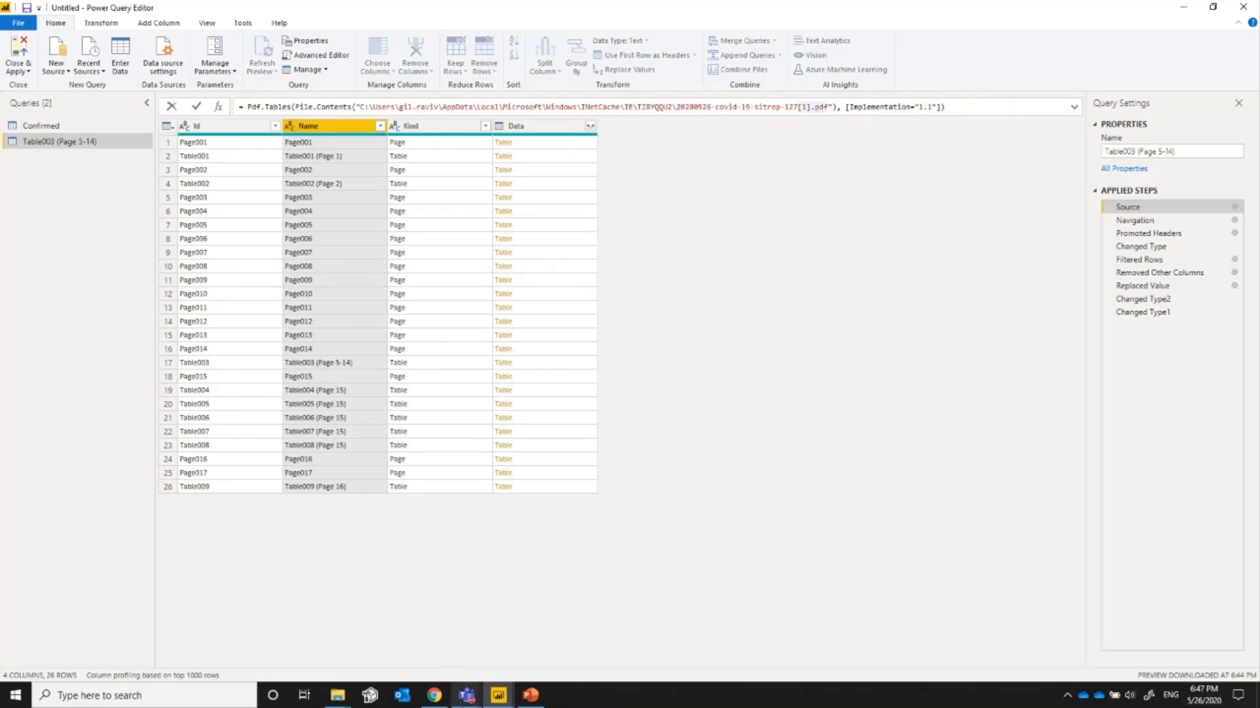
{"action": "left_click", "coordinate": [440, 698]}
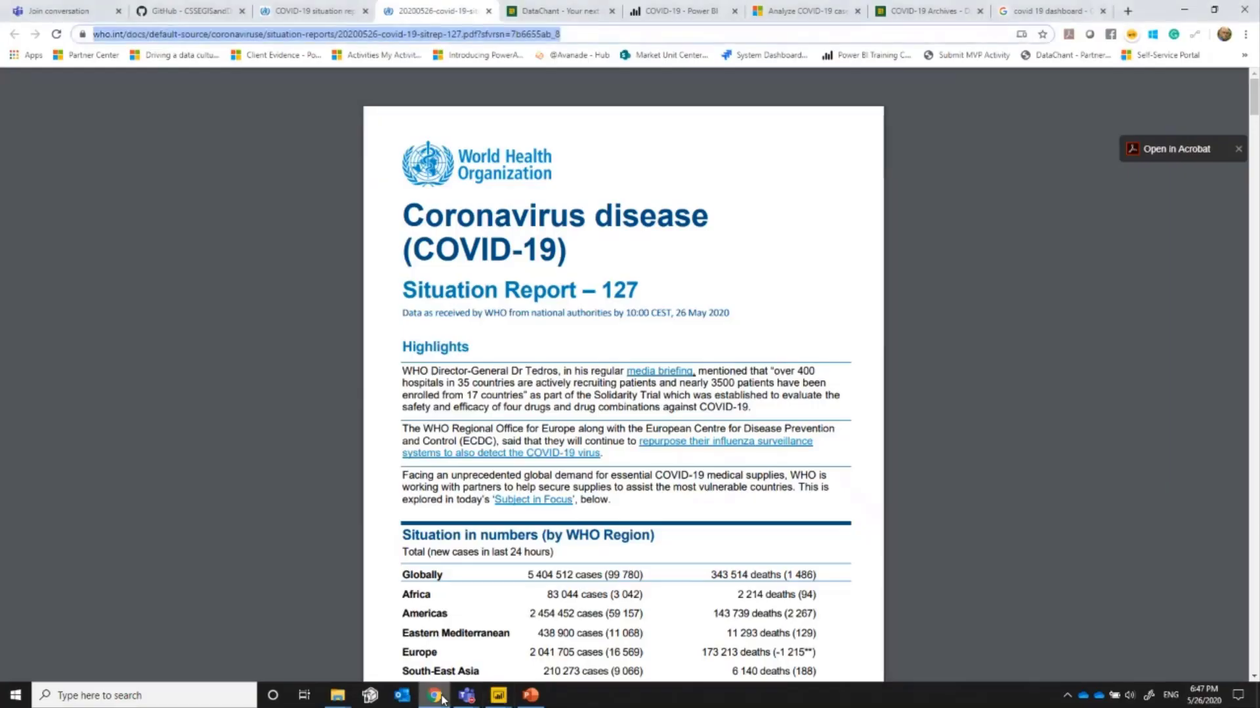
{"action": "left_click", "coordinate": [435, 696]}
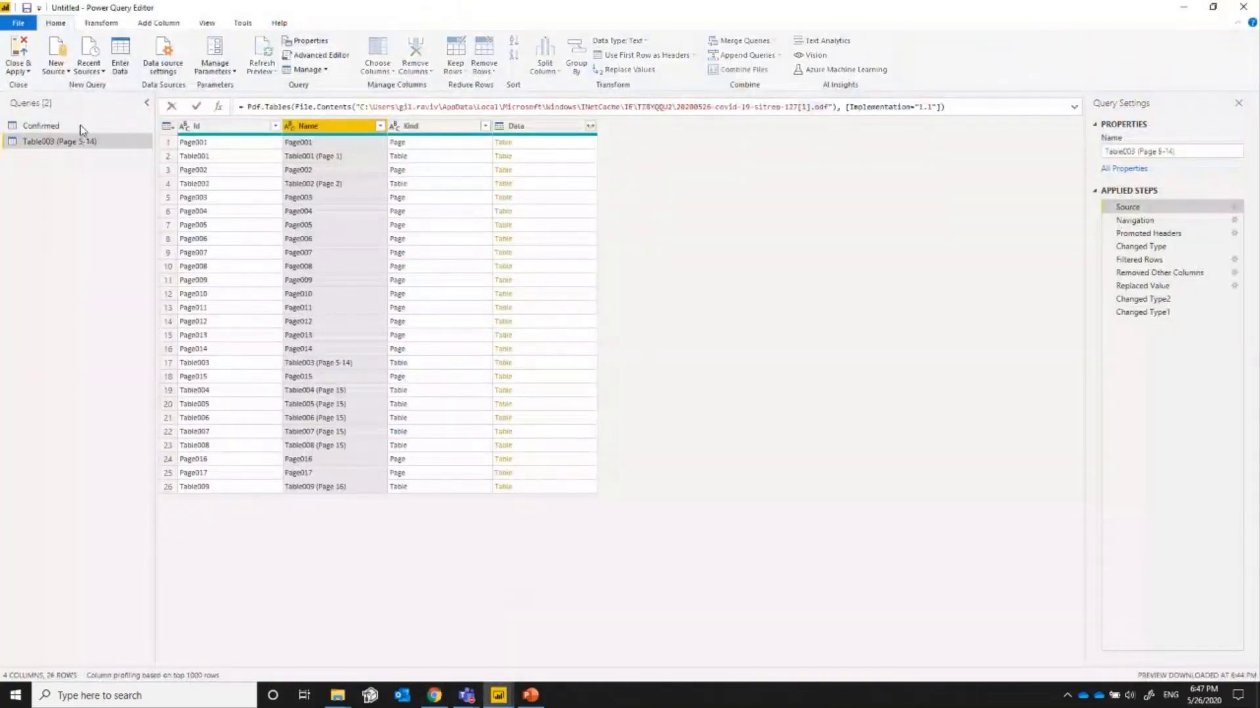
{"action": "left_click", "coordinate": [65, 143]}
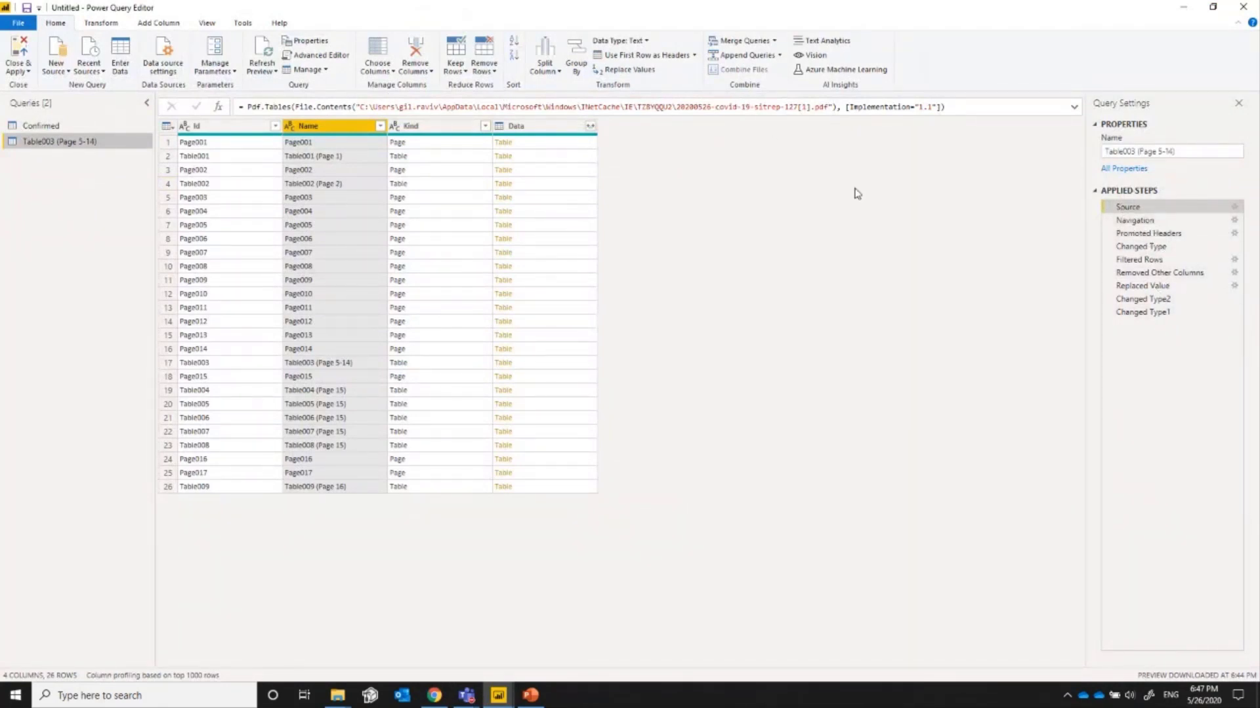
- Review the query's result at each applied step in order, from Navigation through to Changed Type1
{"action": "left_click", "coordinate": [1140, 220]}
{"action": "left_click", "coordinate": [1145, 234]}
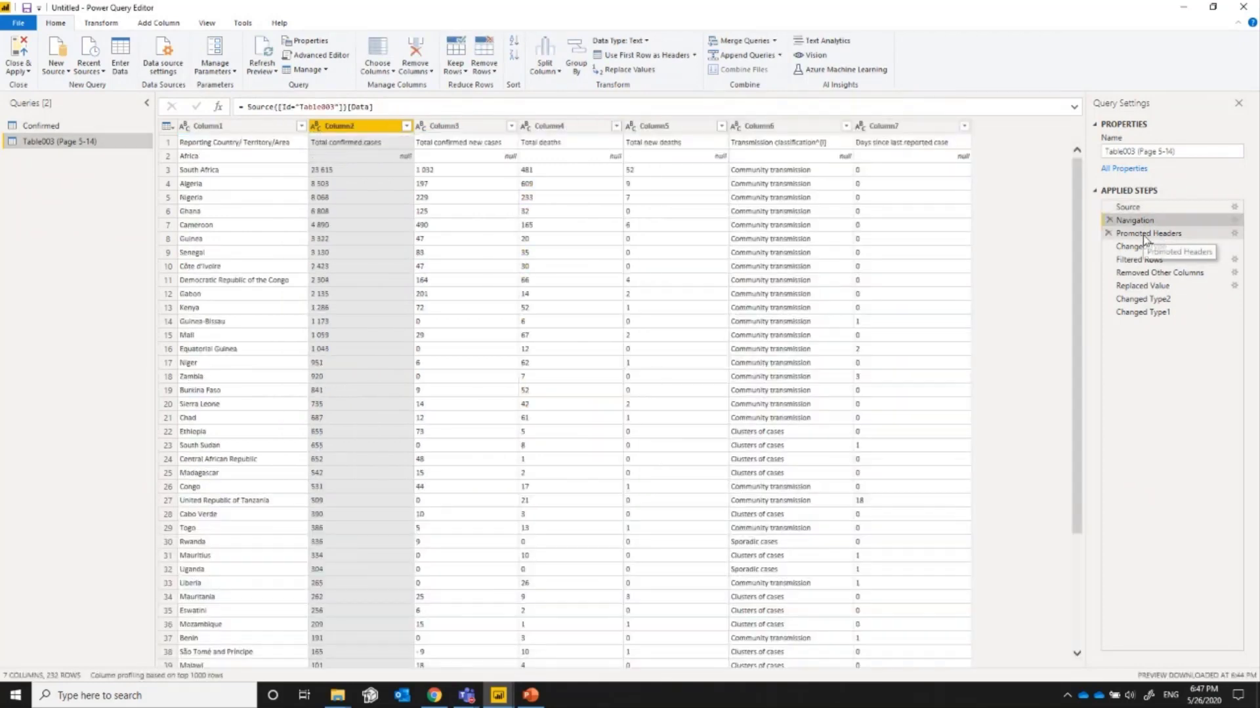
{"action": "left_click", "coordinate": [1142, 247]}
{"action": "left_click", "coordinate": [1140, 260]}
{"action": "left_click", "coordinate": [1142, 273]}
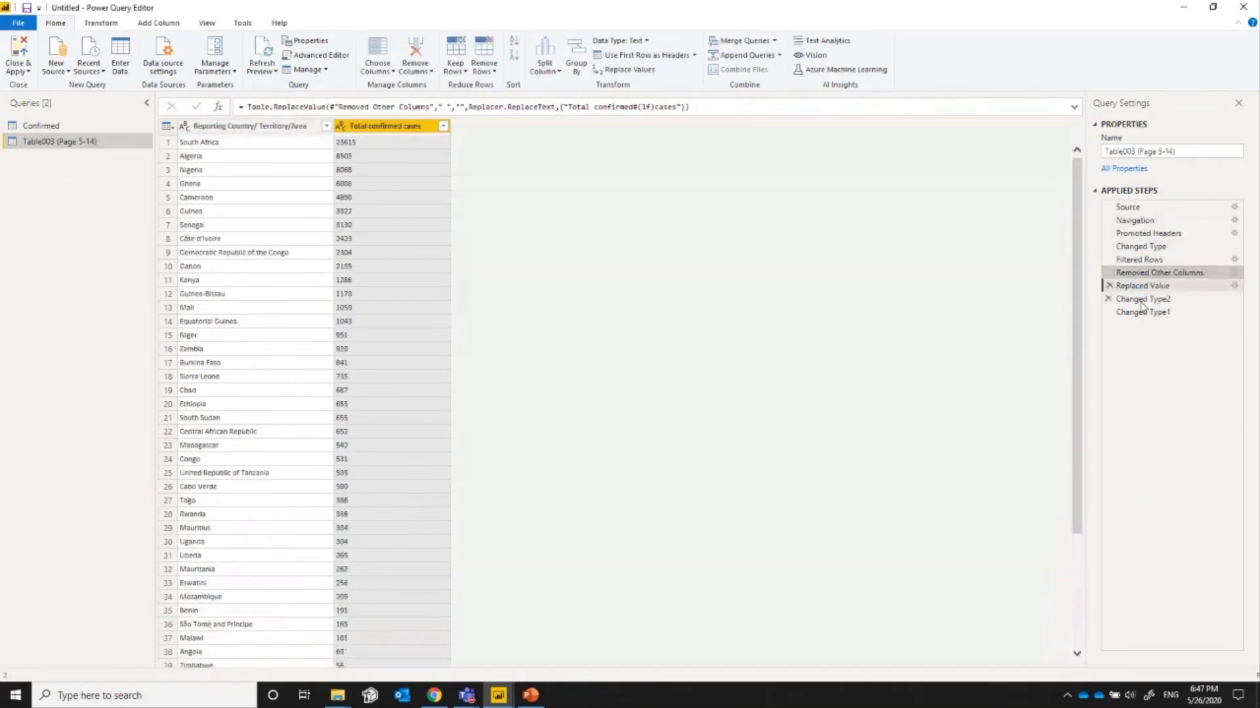
{"action": "left_click", "coordinate": [1141, 287]}
{"action": "left_click", "coordinate": [1142, 300]}
{"action": "left_click", "coordinate": [1143, 313]}
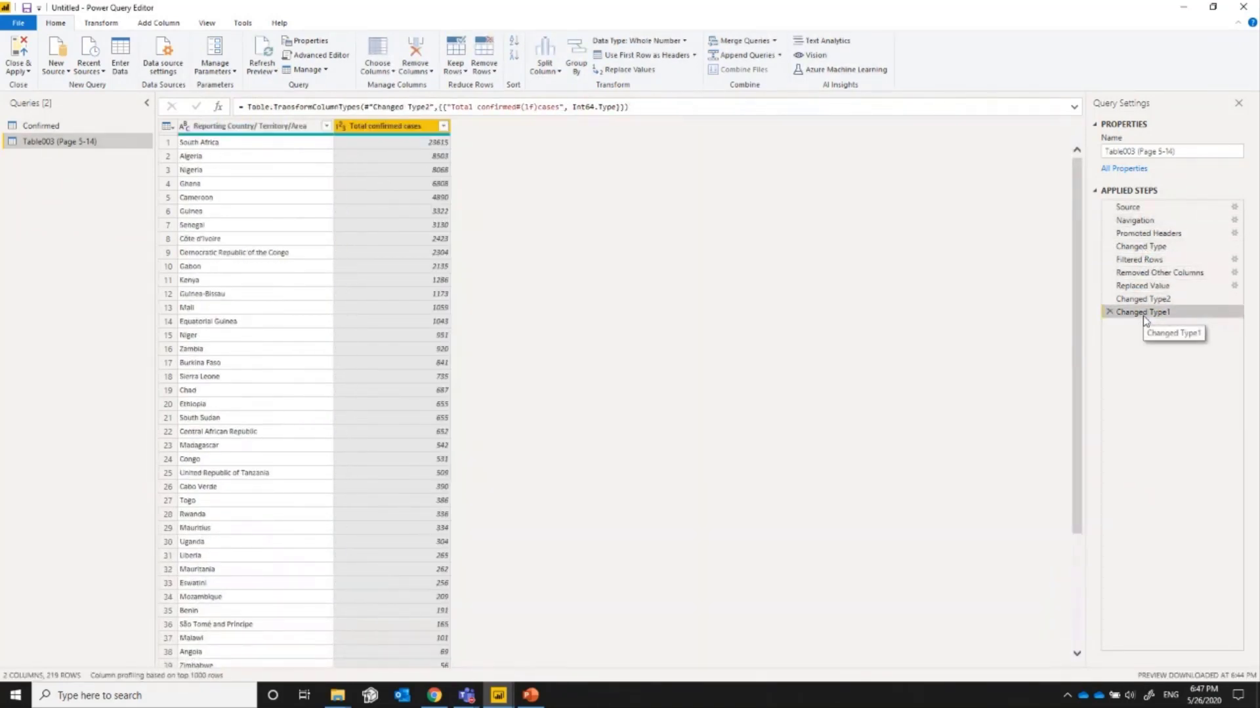
- Rename the Table003 (Page 5-14) query as LoadPDFByURL
{"action": "right_click", "coordinate": [54, 172]}
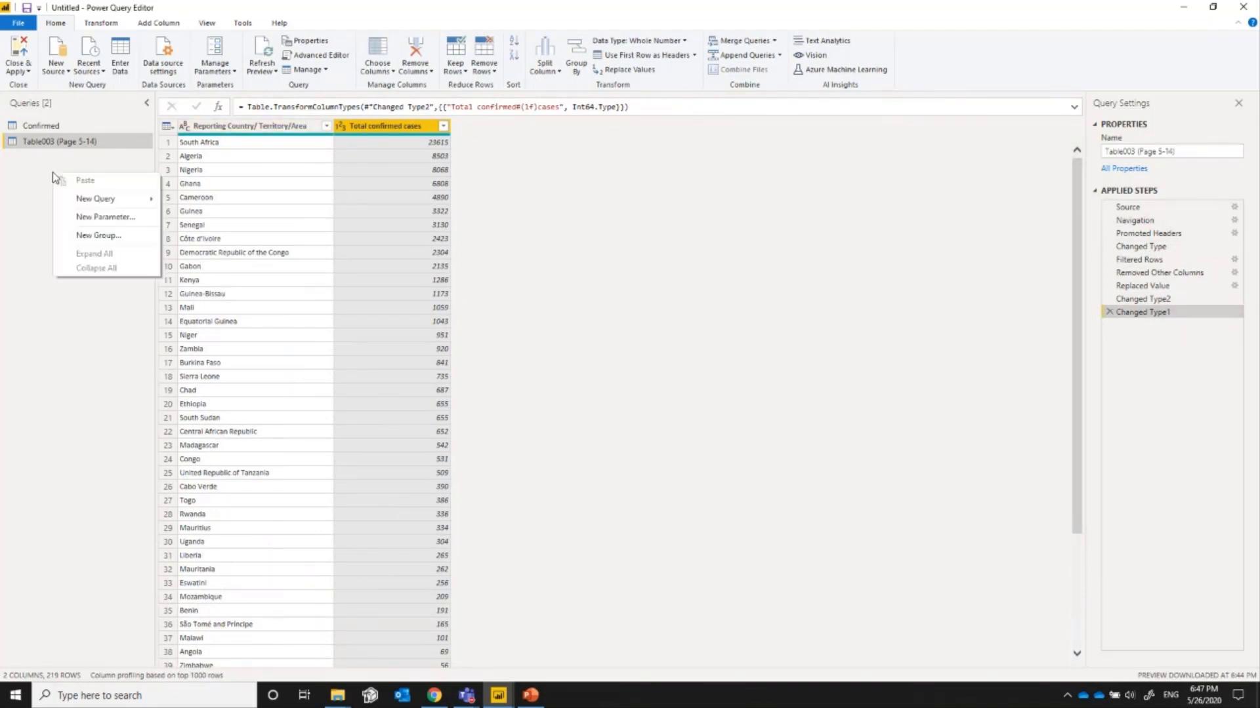
{"action": "mouse_move", "coordinate": [87, 199]}
{"action": "double_click", "coordinate": [87, 143]}
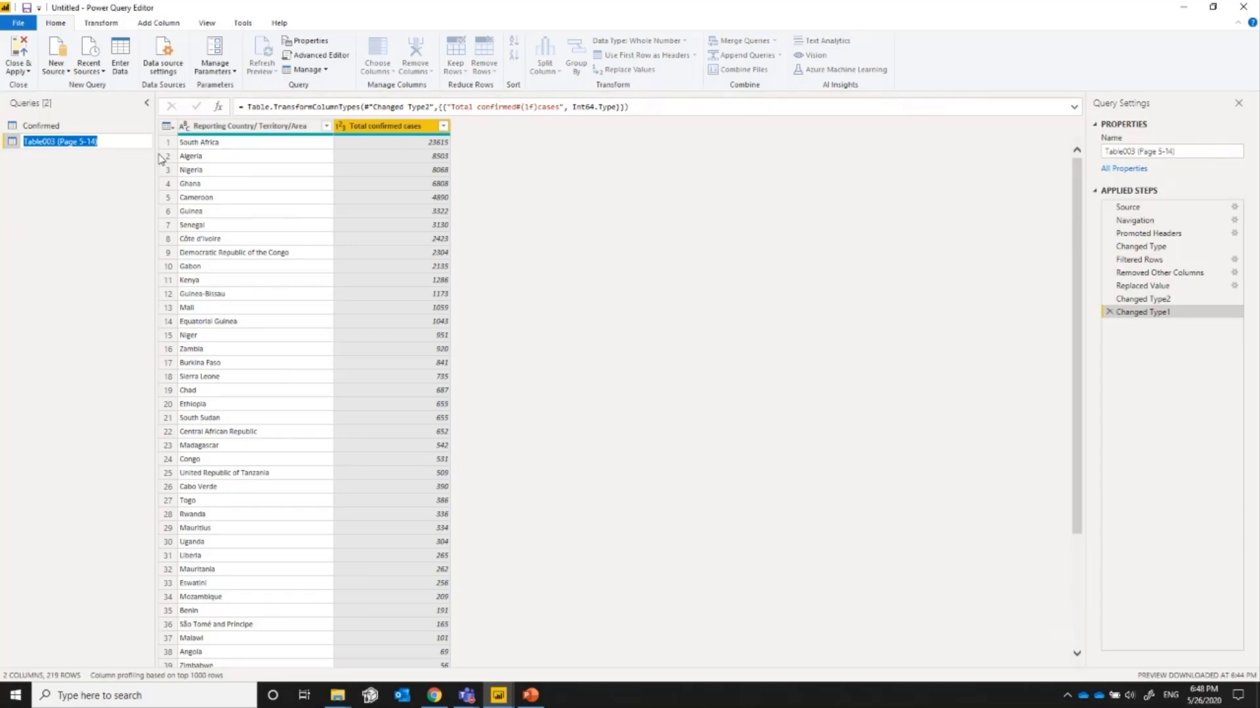
{"action": "type", "text": "Load"}
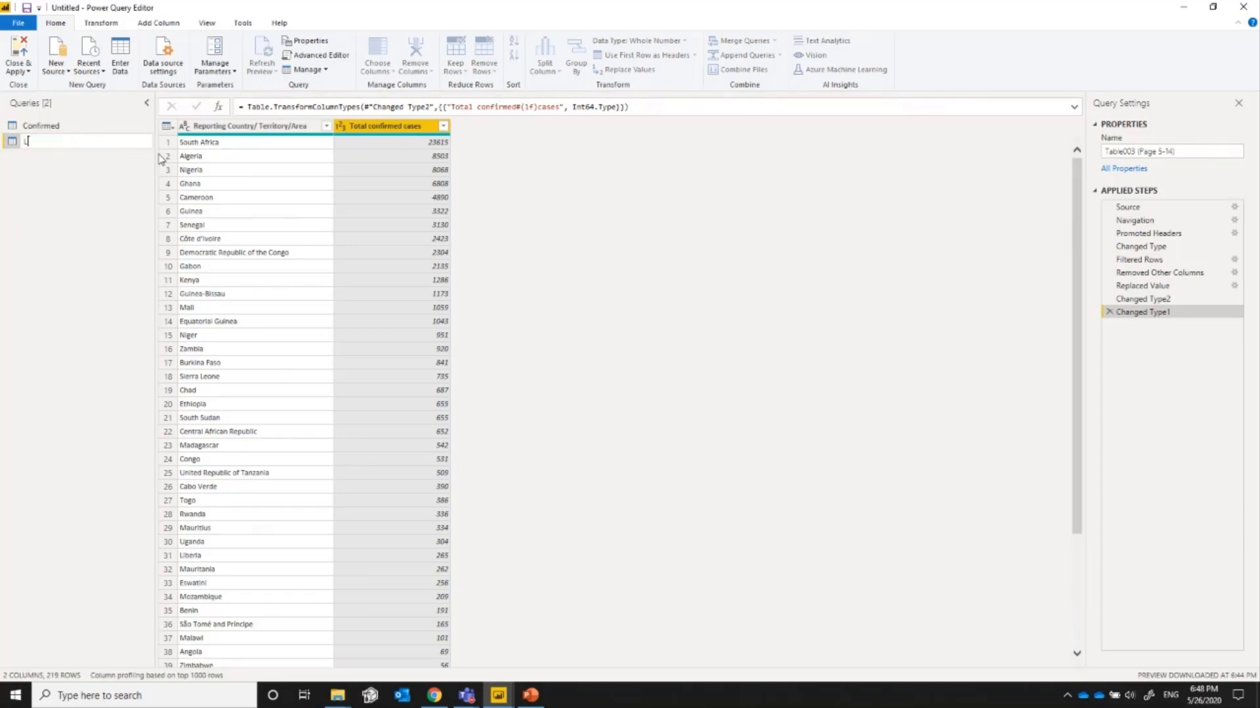
{"action": "type", "text": "Sinfgle"}
{"action": "key", "text": "BackSpace"}
{"action": "key", "text": "BackSpace"}
{"action": "key", "text": "BackSpace"}
{"action": "key", "text": "BackSpace"}
{"action": "key", "text": "BackSpace"}
{"action": "key", "text": "BackSpace"}
{"action": "type", "text": "dPDFByURL"}
{"action": "key", "text": "Return"}
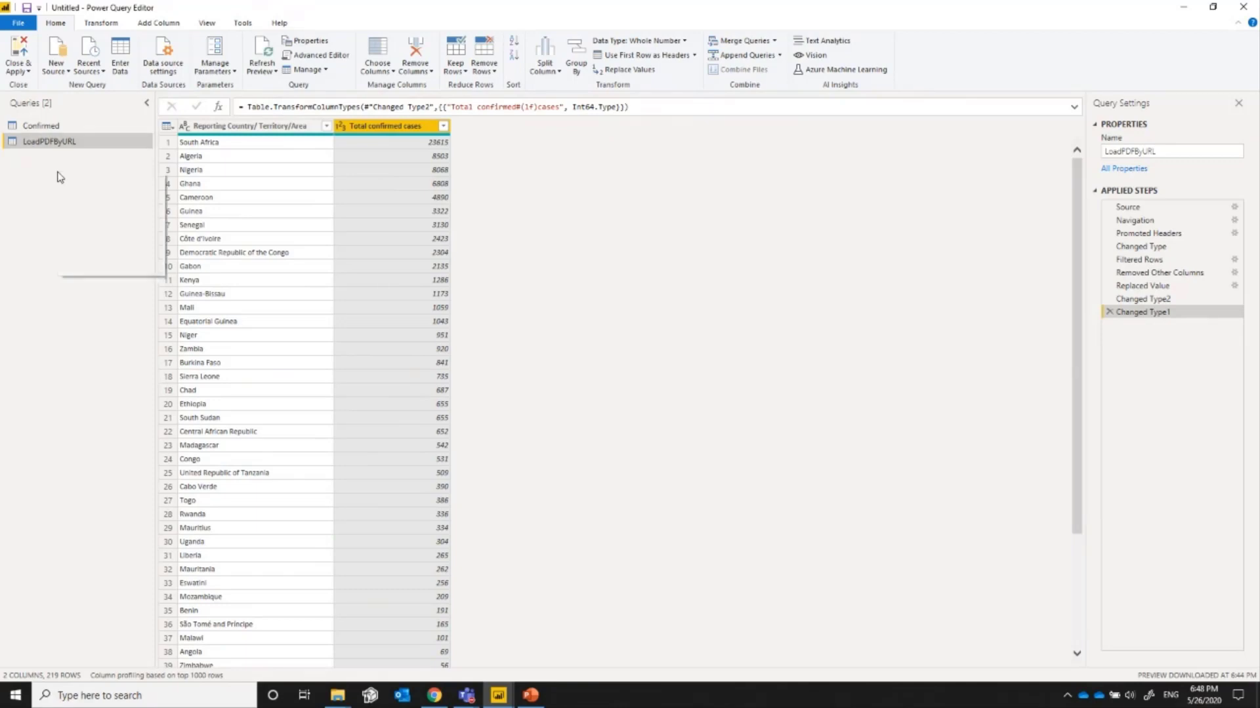
- Create a new required query parameter named URL with the Text type
{"action": "right_click", "coordinate": [59, 176]}
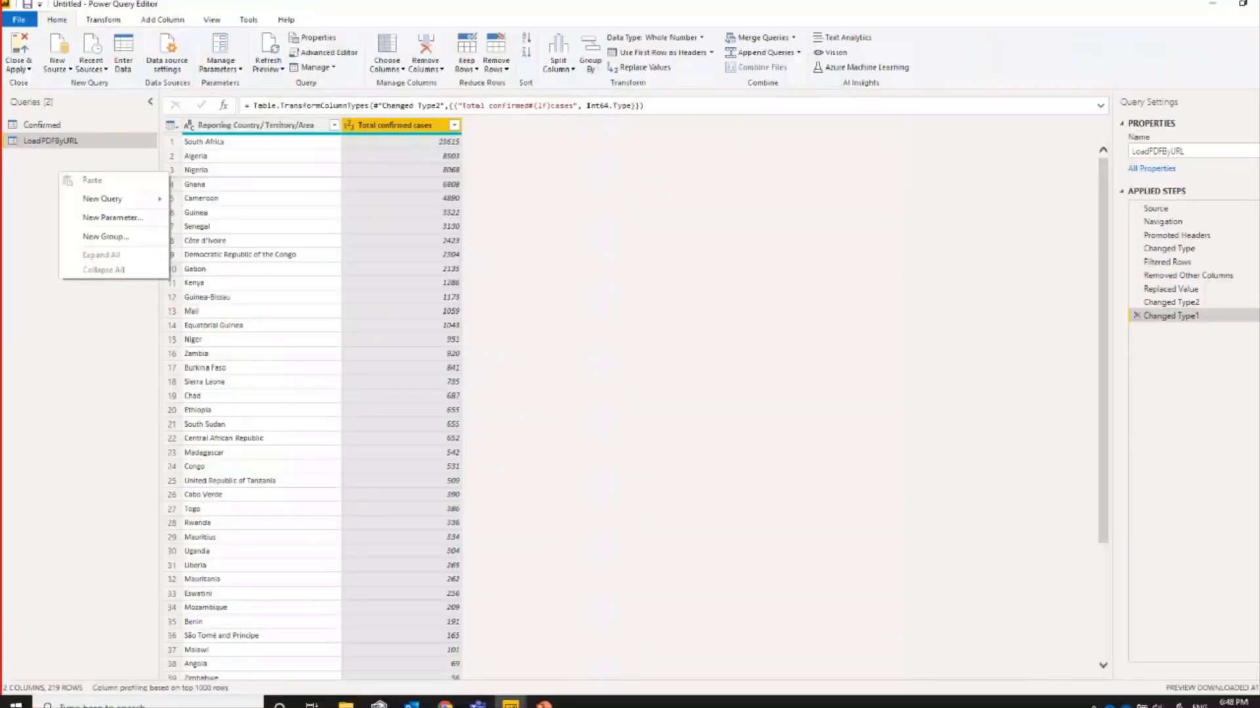
{"action": "right_click", "coordinate": [82, 212]}
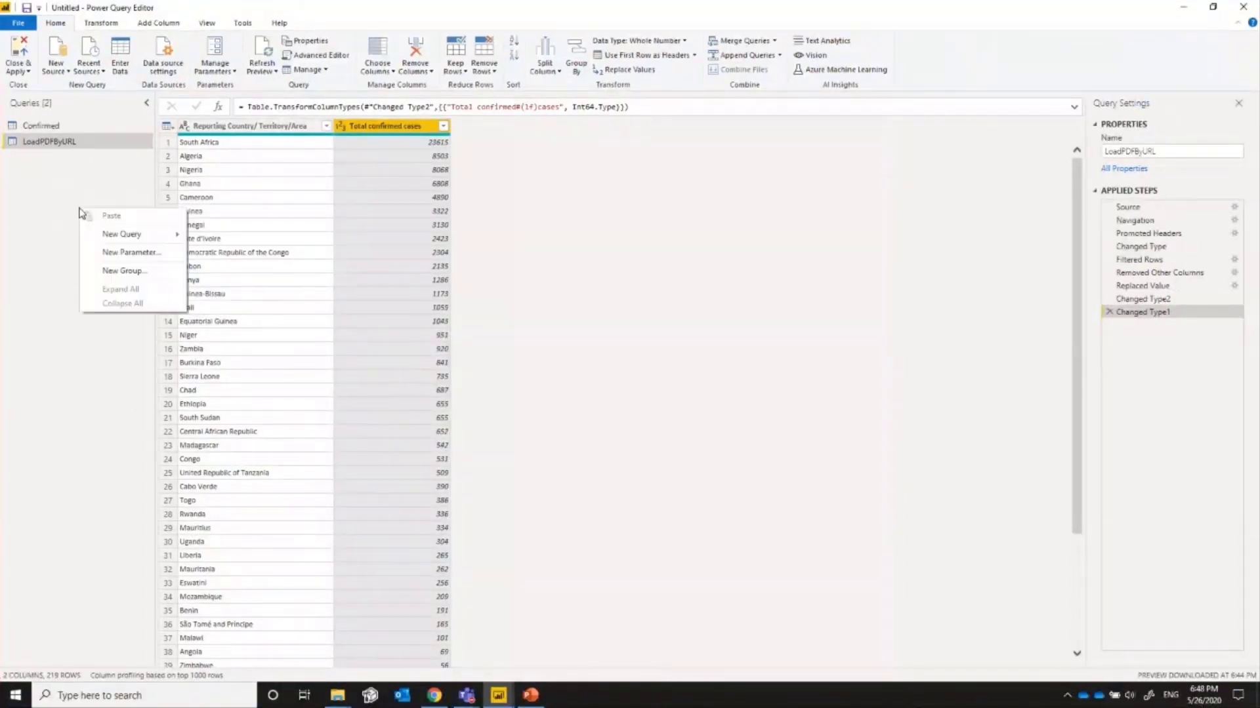
{"action": "left_click", "coordinate": [128, 253]}
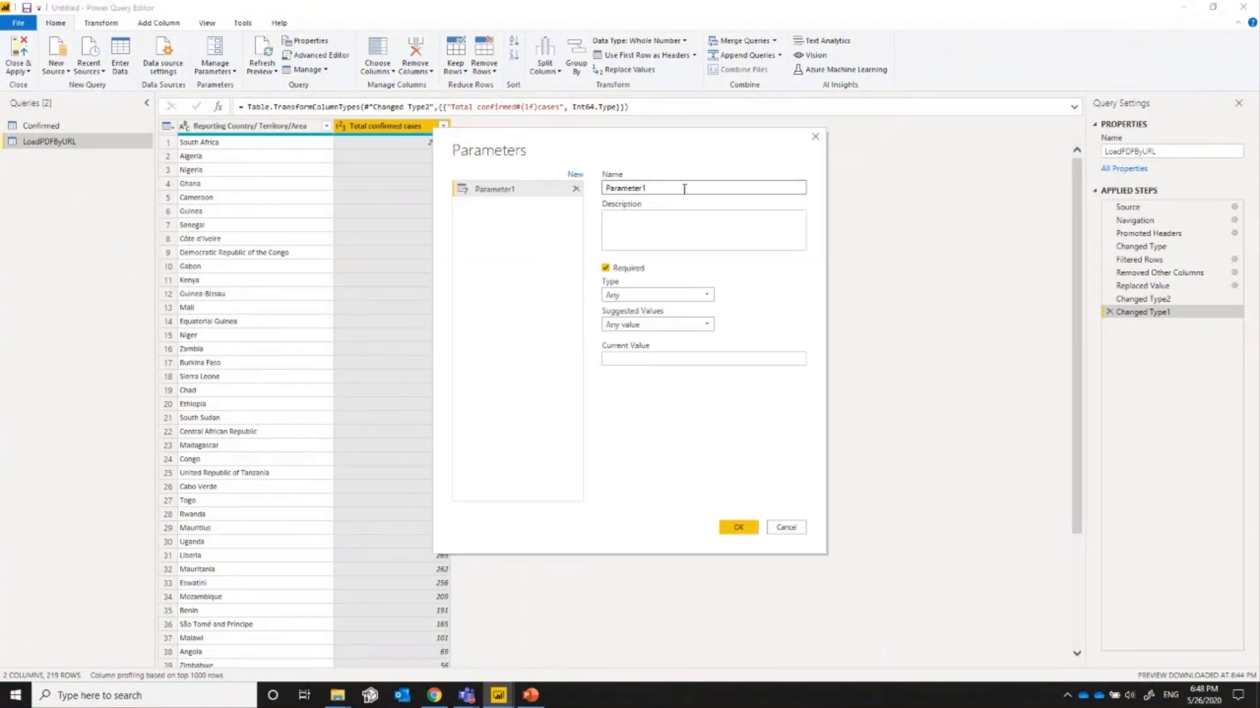
{"action": "double_click", "coordinate": [659, 189]}
{"action": "type", "text": "URL"}
{"action": "left_click", "coordinate": [656, 295]}
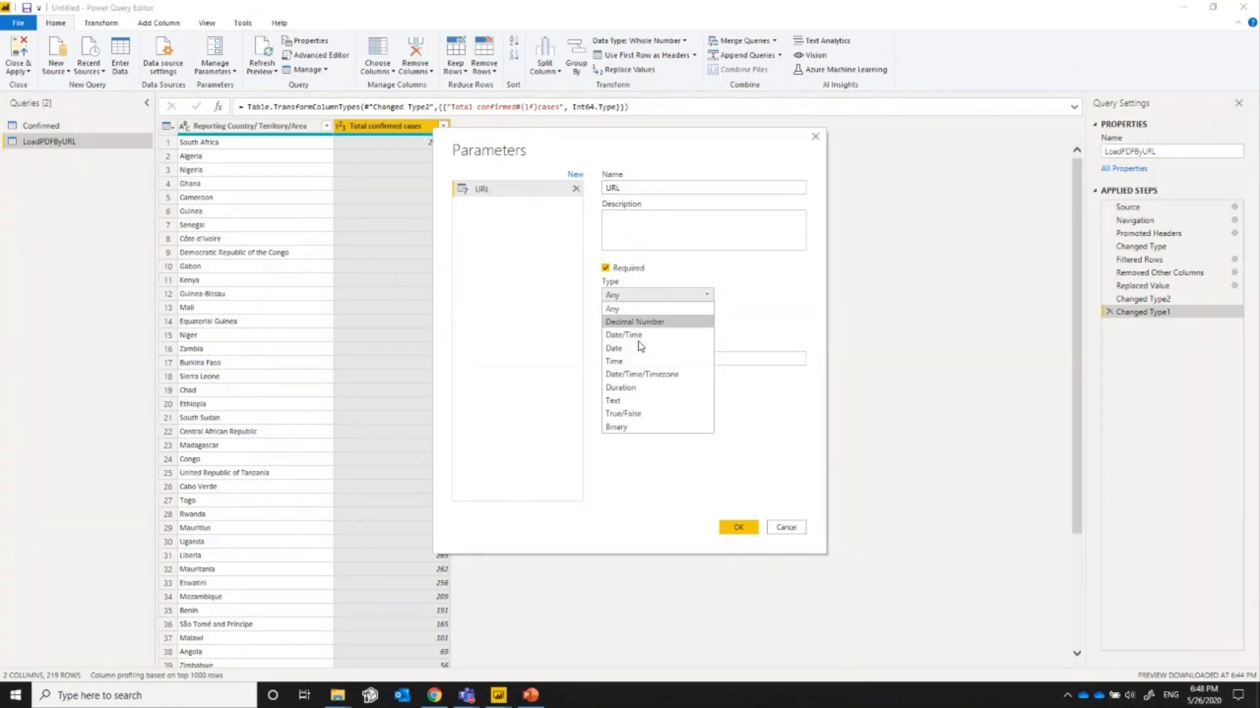
{"action": "left_click", "coordinate": [620, 400]}
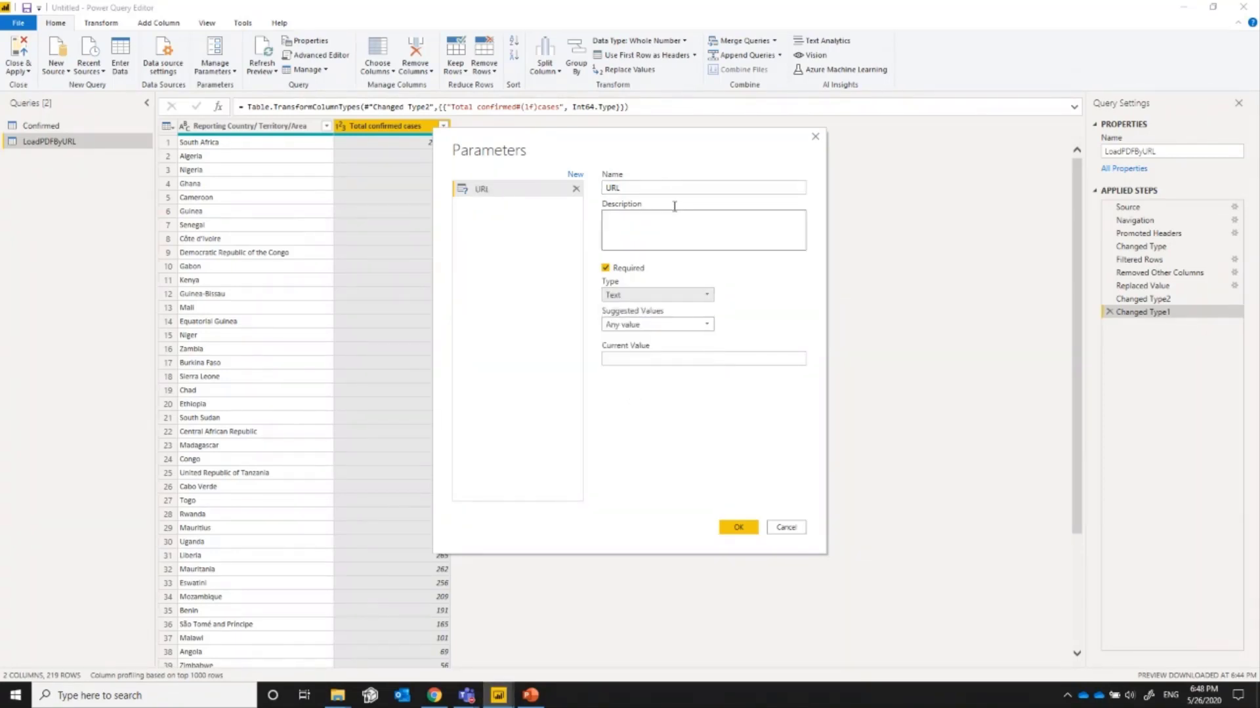
{"action": "left_click_drag", "start_coordinate": [671, 155], "coordinate": [737, 174]}
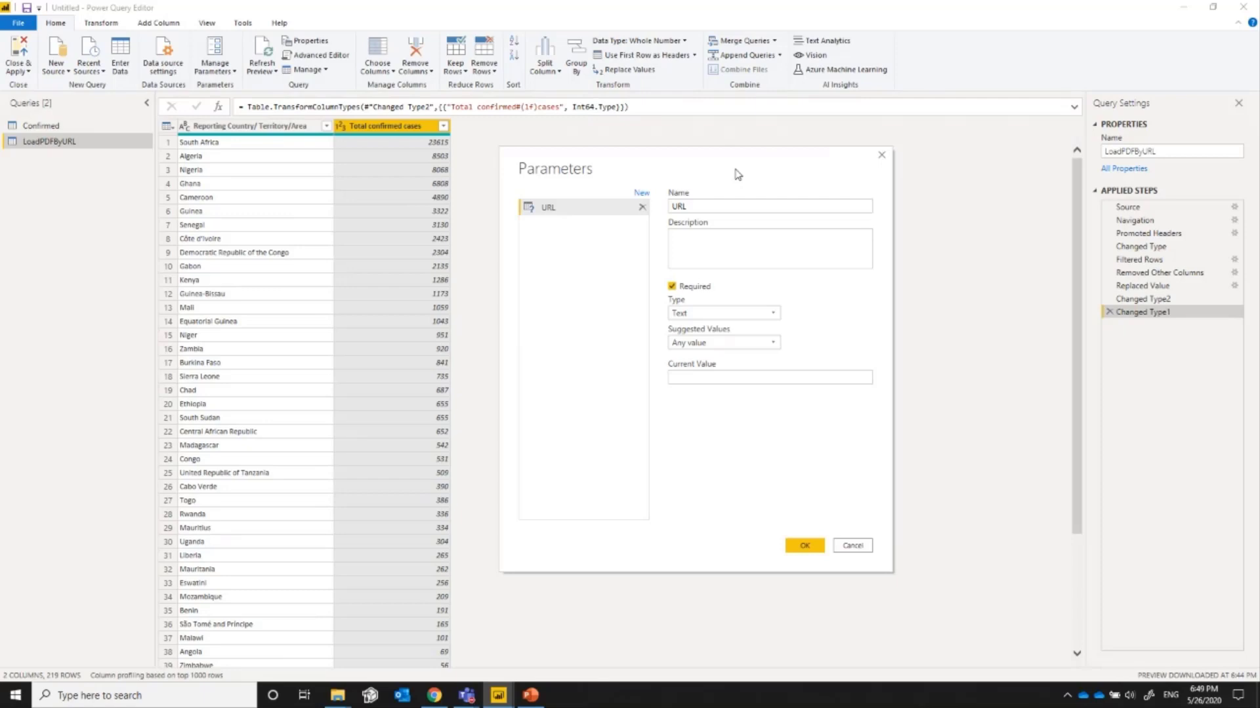
{"action": "left_click", "coordinate": [699, 206]}
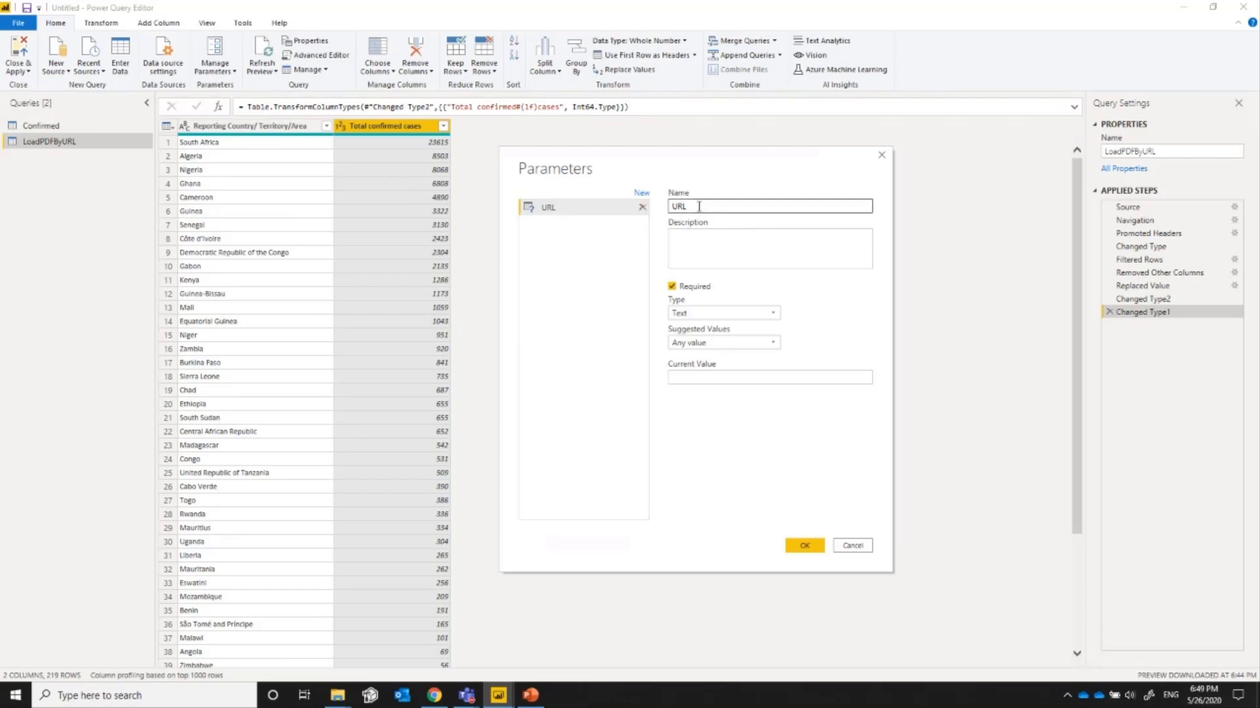
- Copy the WHO situation report 127 address up to ".pdf" from Chrome and save it as the URL parameter's current value
{"action": "left_click", "coordinate": [433, 695]}
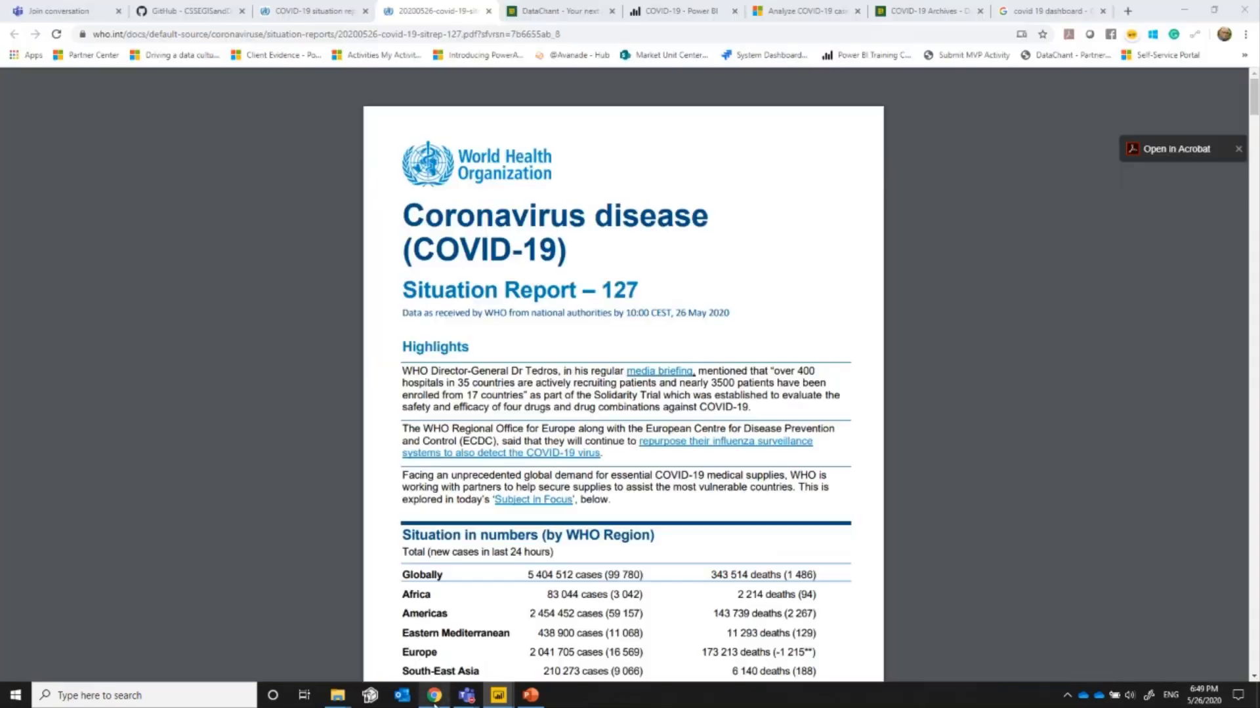
{"action": "left_click", "coordinate": [470, 34]}
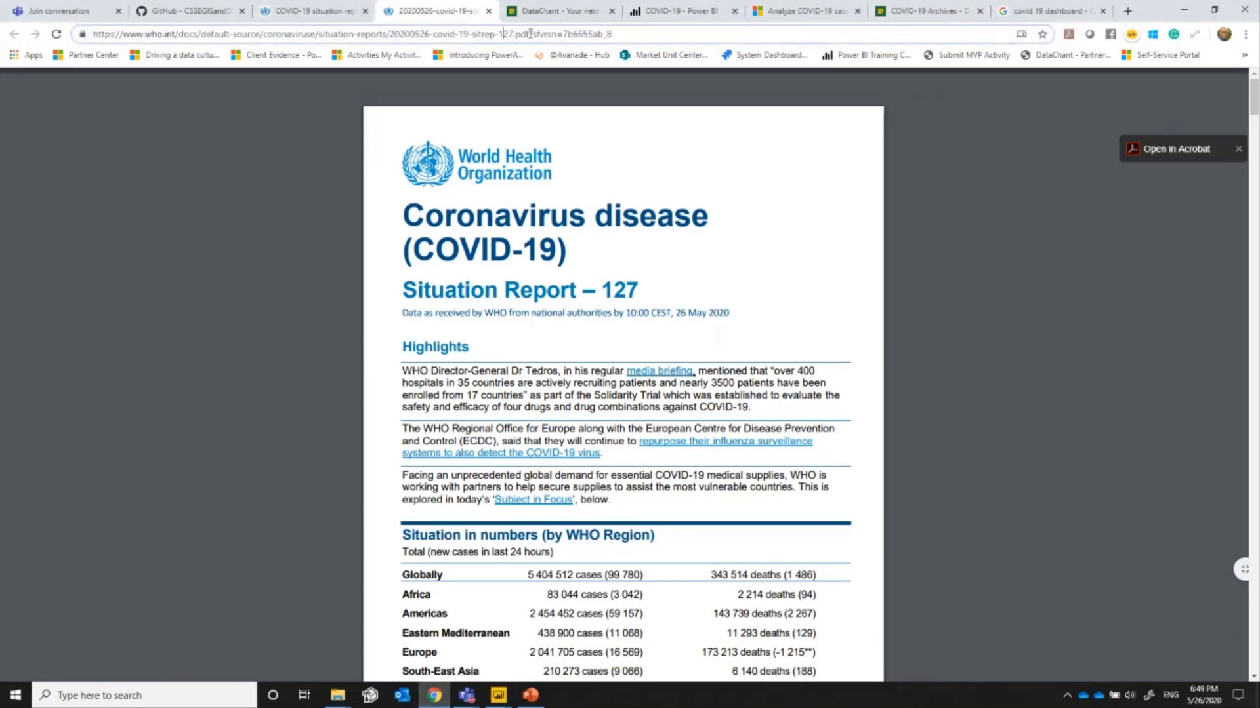
{"action": "left_click_drag", "start_coordinate": [530, 34], "coordinate": [41, 36]}
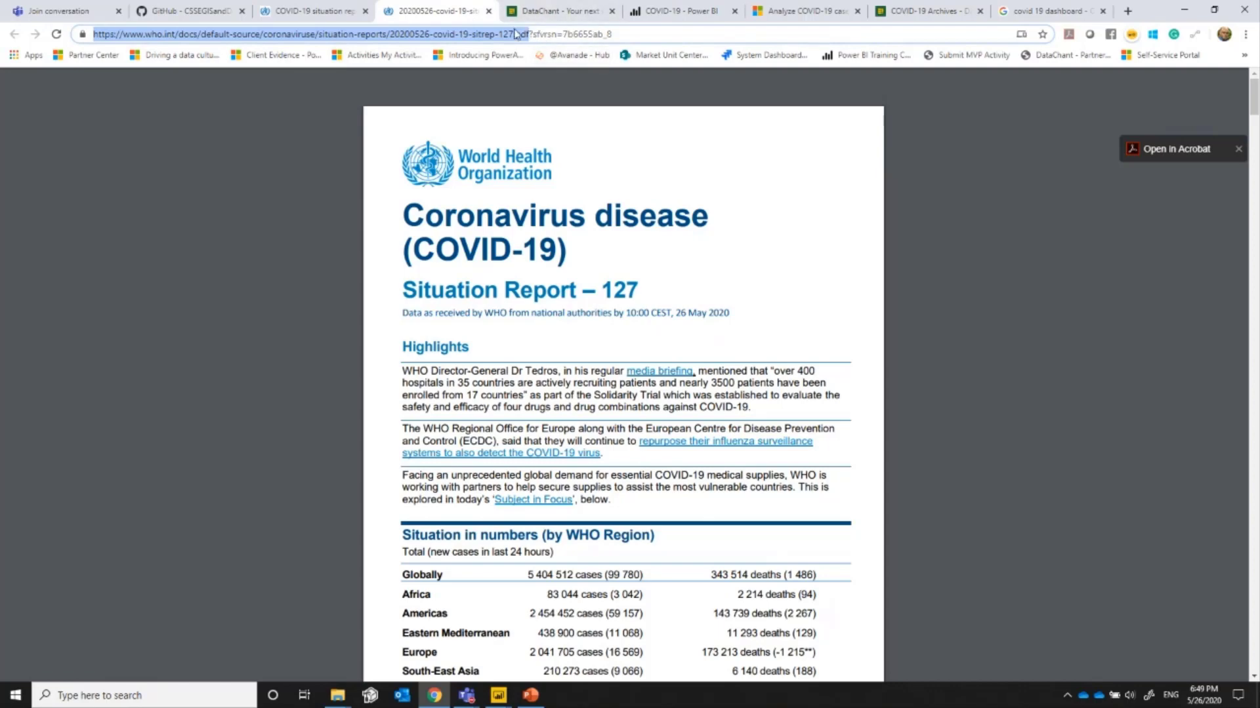
{"action": "key", "text": "alt+Tab"}
{"action": "left_click", "coordinate": [721, 378]}
{"action": "key", "text": "ctrl+v"}
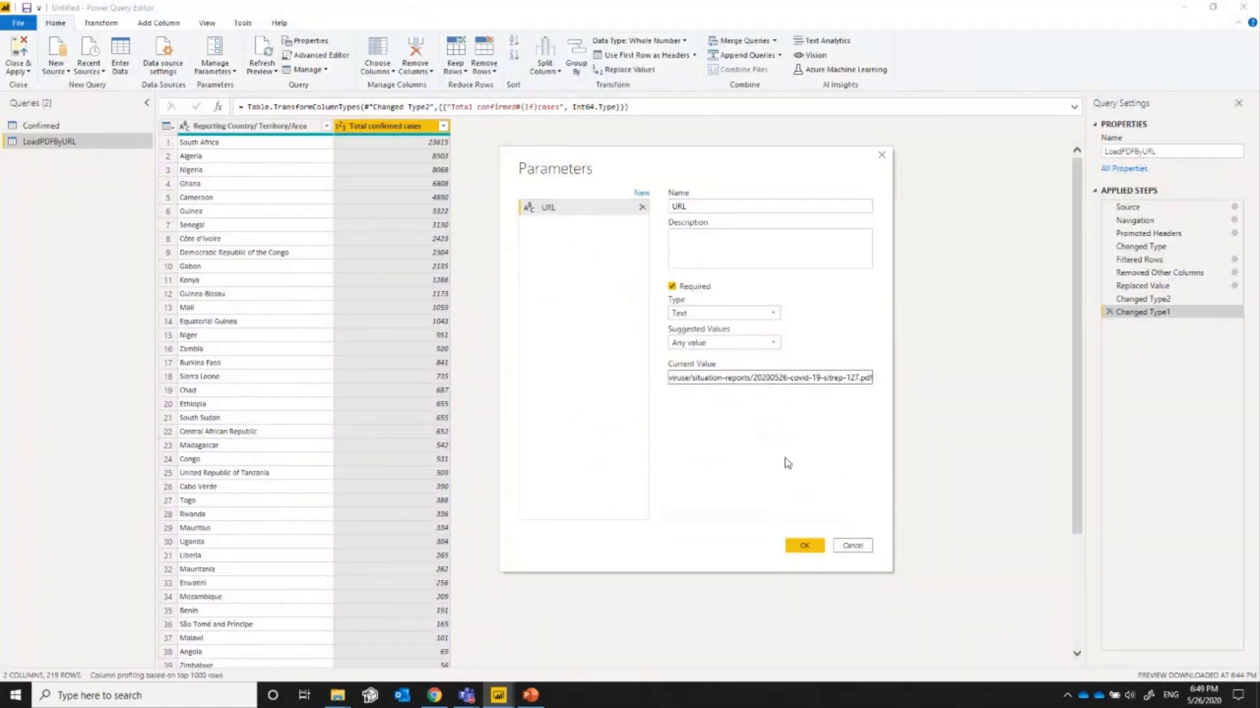
{"action": "left_click", "coordinate": [804, 546]}
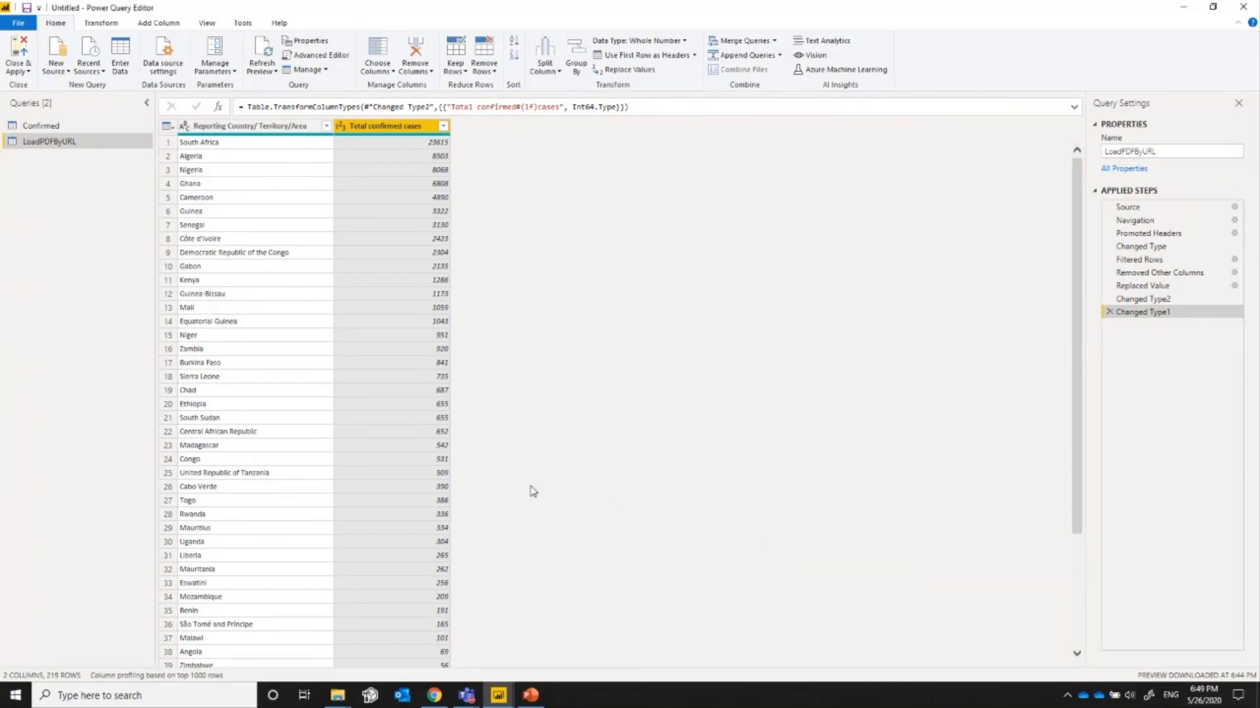
{"action": "left_click", "coordinate": [64, 160]}
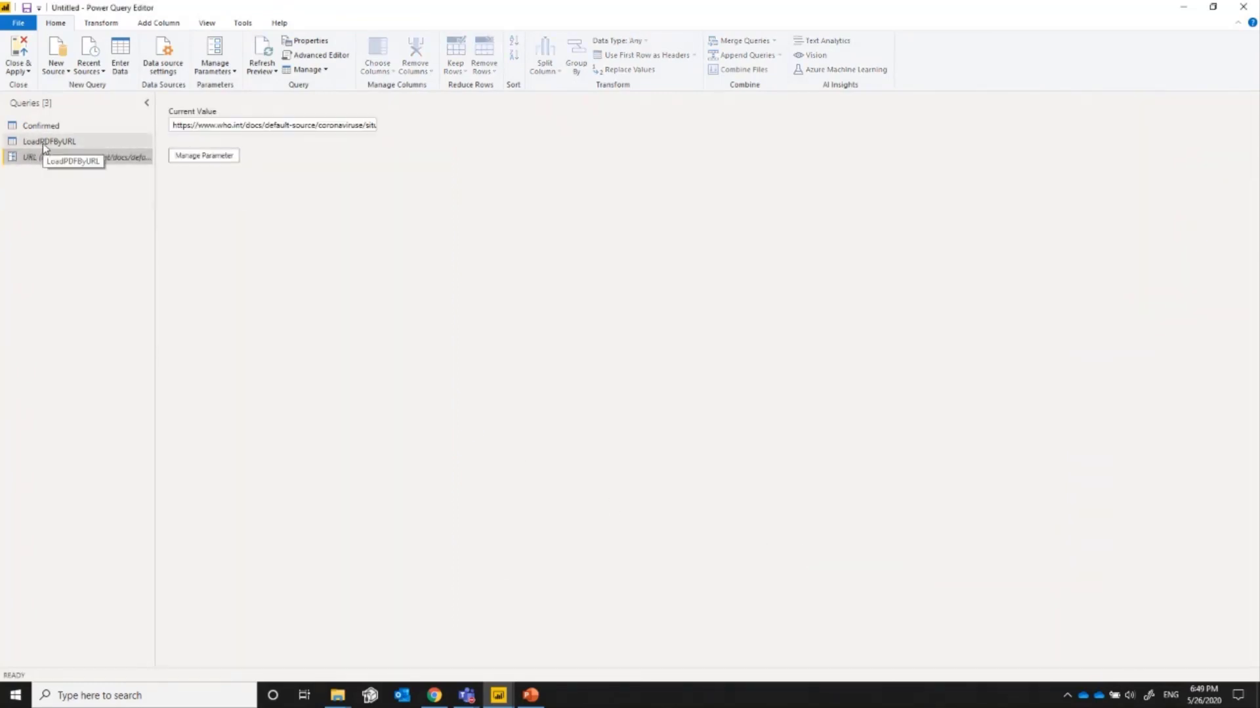
- Replace the hard-coded local file path in the LoadPDFByURL query's Source code with the URL parameter and apply the edit
{"action": "left_click", "coordinate": [43, 143]}
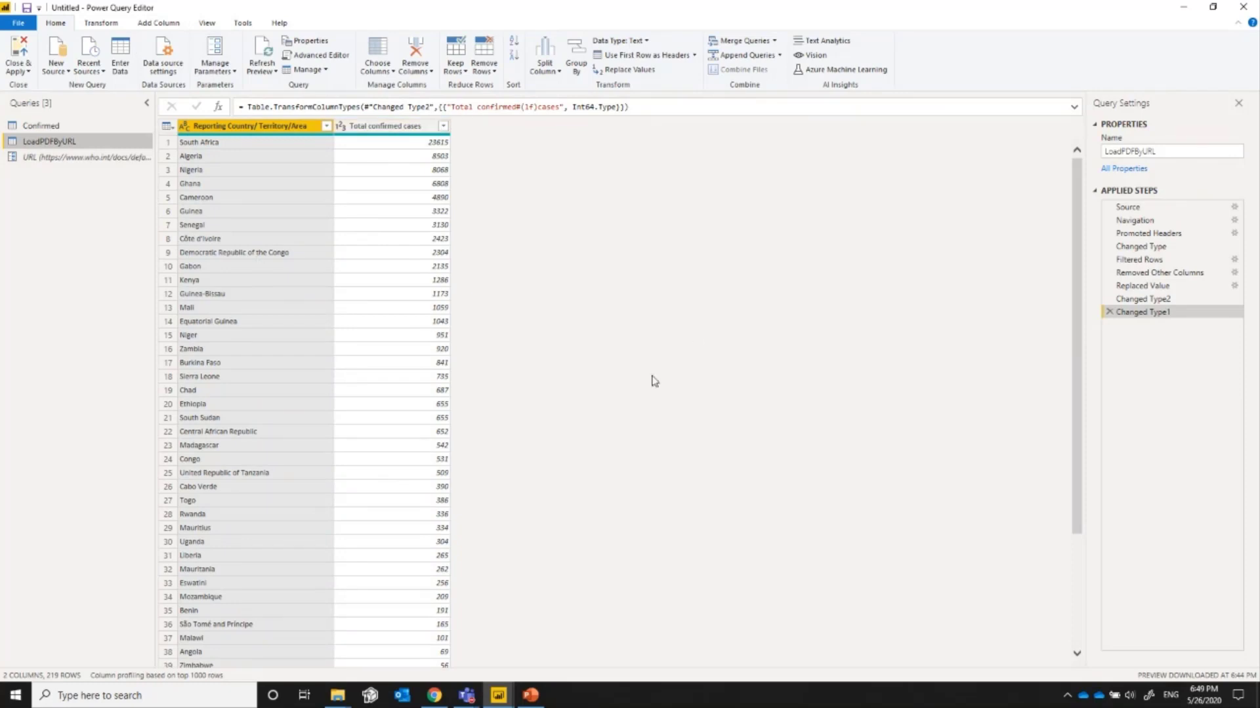
{"action": "left_click", "coordinate": [308, 63]}
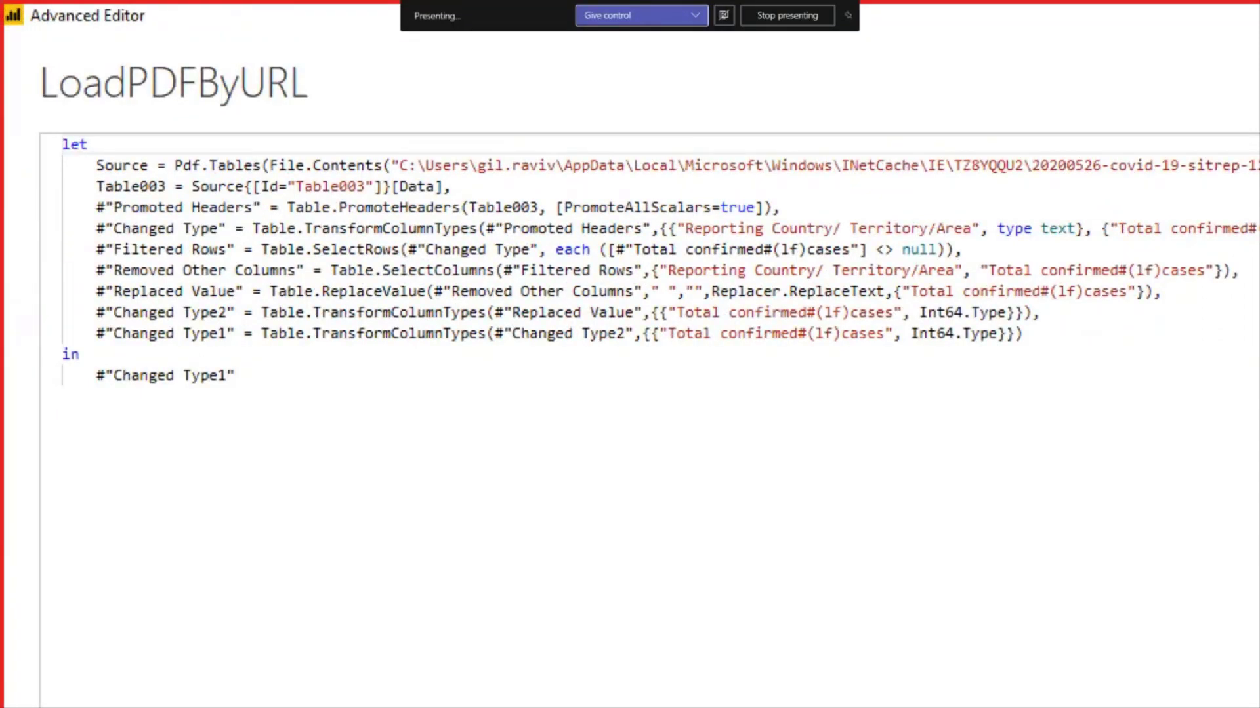
{"action": "left_click", "coordinate": [396, 165]}
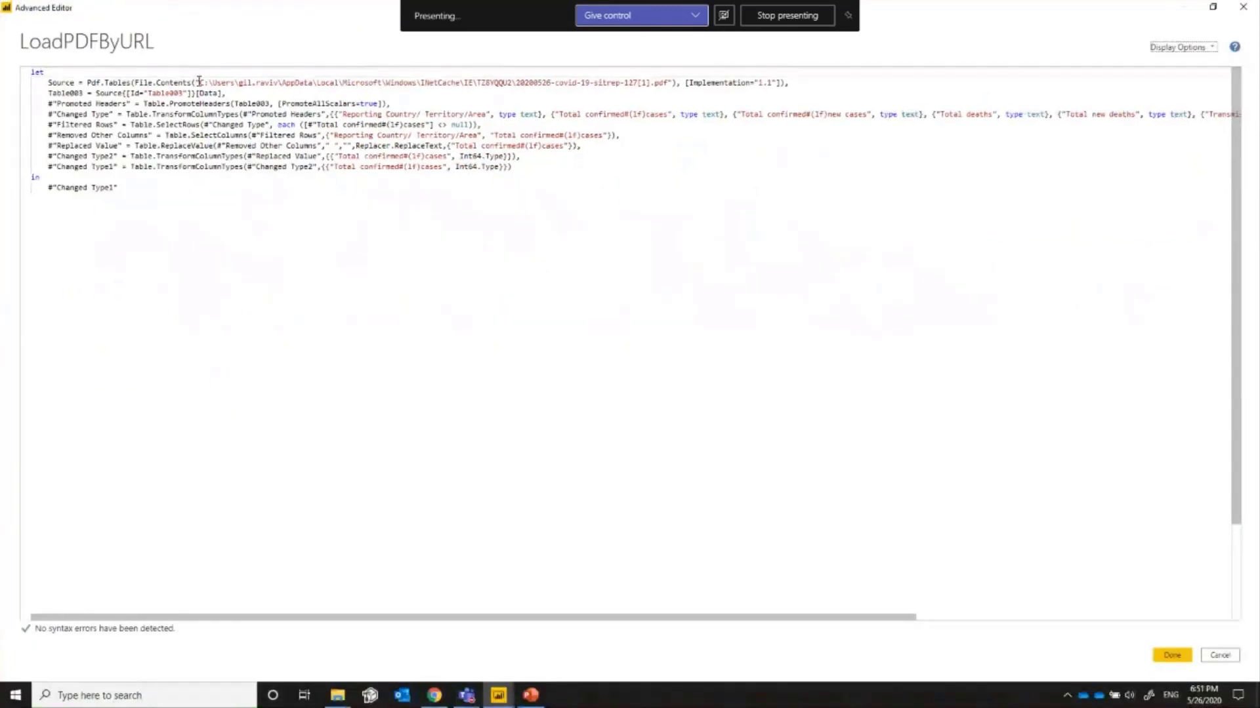
{"action": "key", "text": "shift+Right"}
{"action": "key", "text": "shift+Right"}
{"action": "key", "text": "shift+Right"}
{"action": "key", "text": "shift+Right"}
{"action": "key", "text": "shift+Right"}
{"action": "key", "text": "shift+Right"}
{"action": "key", "text": "shift+Right"}
{"action": "key", "text": "shift+Right"}
{"action": "key", "text": "shift+Right"}
{"action": "key", "text": "shift+Right"}
{"action": "key", "text": "shift+Right"}
{"action": "key", "text": "shift+Right"}
{"action": "key", "text": "shift+Right"}
{"action": "key", "text": "shift+Right"}
{"action": "key", "text": "shift+Right"}
{"action": "key", "text": "shift+Right"}
{"action": "key", "text": "shift+Right"}
{"action": "key", "text": "shift+Right"}
{"action": "key", "text": "shift+Right"}
{"action": "key", "text": "shift+Right"}
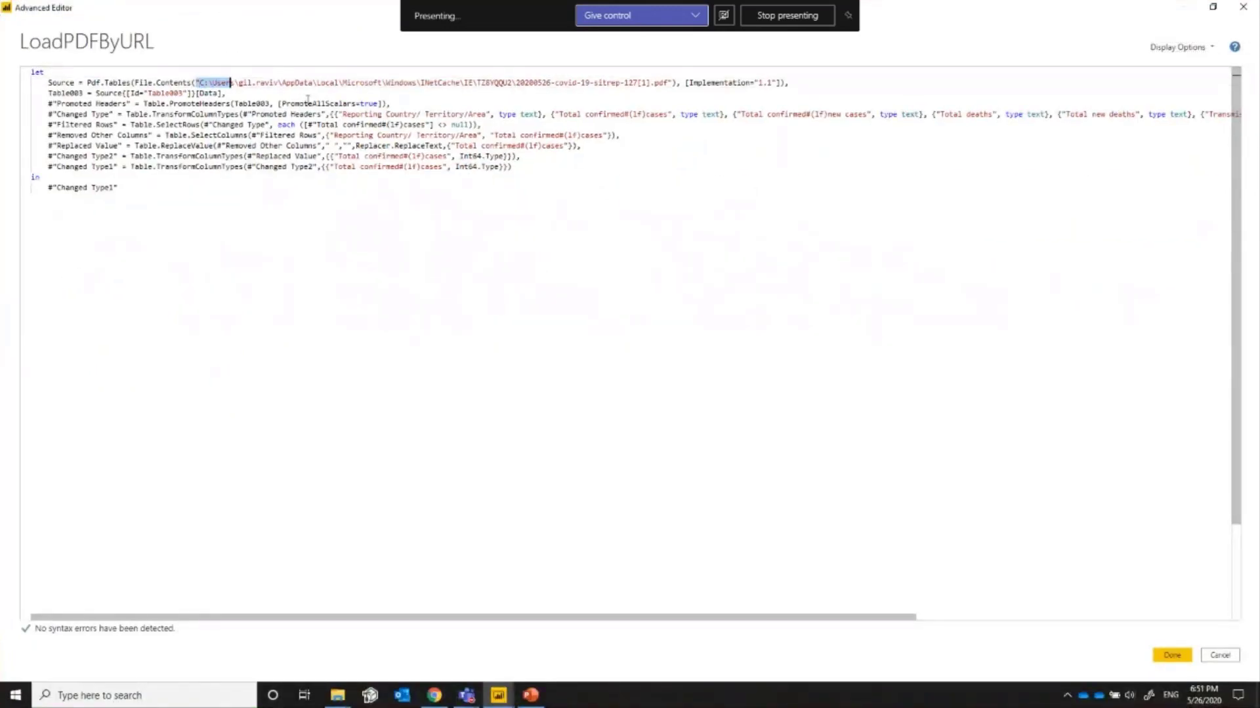
{"action": "key", "text": "shift+Right"}
{"action": "key", "text": "shift+Right"}
{"action": "key", "text": "shift+Right"}
{"action": "key", "text": "shift+Right"}
{"action": "key", "text": "shift+Right"}
{"action": "key", "text": "shift+Right"}
{"action": "key", "text": "shift+Right"}
{"action": "key", "text": "shift+Right"}
{"action": "key", "text": "shift+Right"}
{"action": "key", "text": "shift+Right"}
{"action": "key", "text": "shift+Right"}
{"action": "key", "text": "shift+Right"}
{"action": "key", "text": "shift+Right"}
{"action": "key", "text": "shift+Right"}
{"action": "key", "text": "shift+Right"}
{"action": "key", "text": "shift+Right"}
{"action": "key", "text": "shift+Right"}
{"action": "key", "text": "shift+Right"}
{"action": "key", "text": "shift+Right"}
{"action": "key", "text": "shift+Right"}
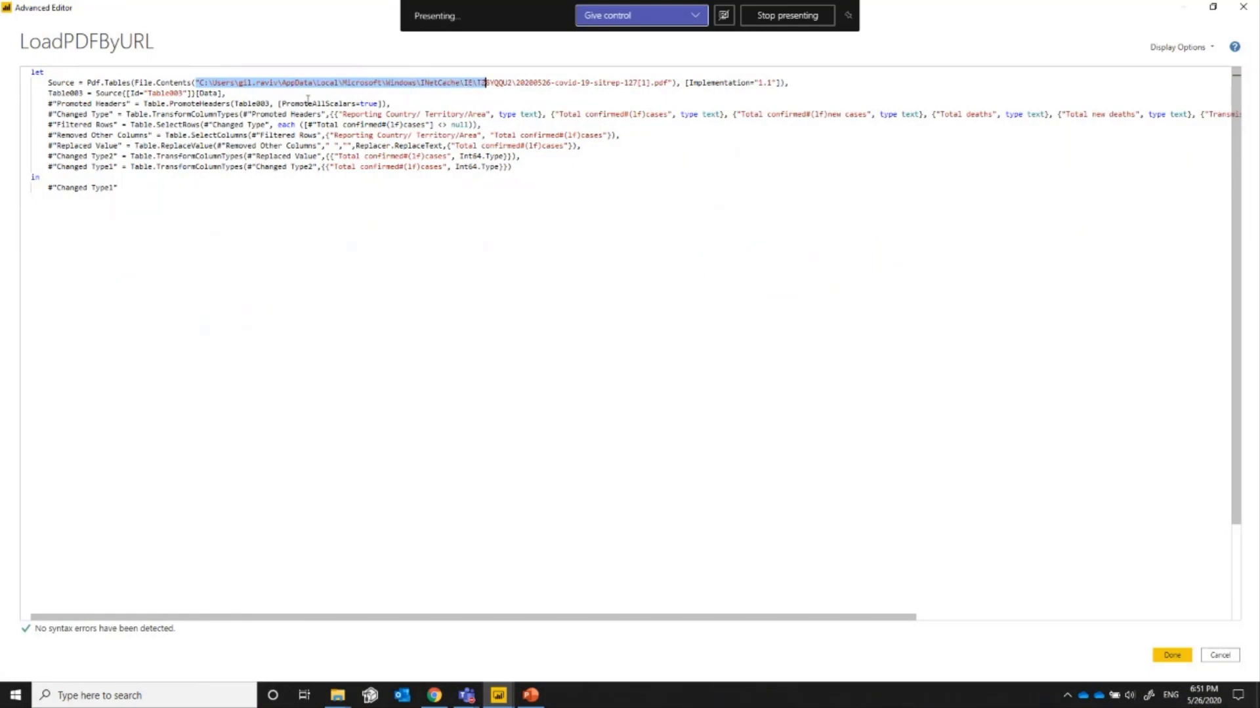
{"action": "key", "text": "shift+Right"}
{"action": "key", "text": "shift+Right"}
{"action": "key", "text": "shift+Right"}
{"action": "key", "text": "shift+Right"}
{"action": "key", "text": "shift+Right"}
{"action": "key", "text": "shift+Right"}
{"action": "key", "text": "shift+Right"}
{"action": "key", "text": "shift+Right"}
{"action": "key", "text": "shift+Right"}
{"action": "key", "text": "shift+Right"}
{"action": "key", "text": "shift+Right"}
{"action": "key", "text": "shift+Right"}
{"action": "key", "text": "shift+Right"}
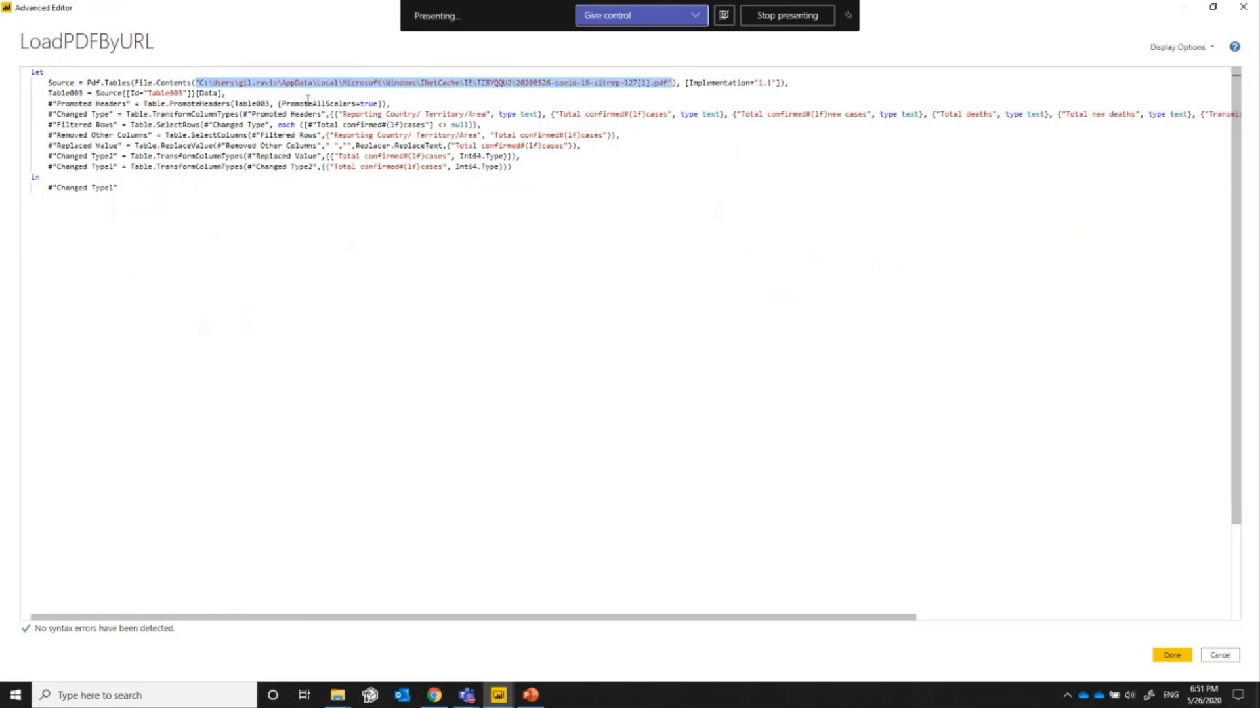
{"action": "type", "text": "URL"}
{"action": "key", "text": "Escape"}
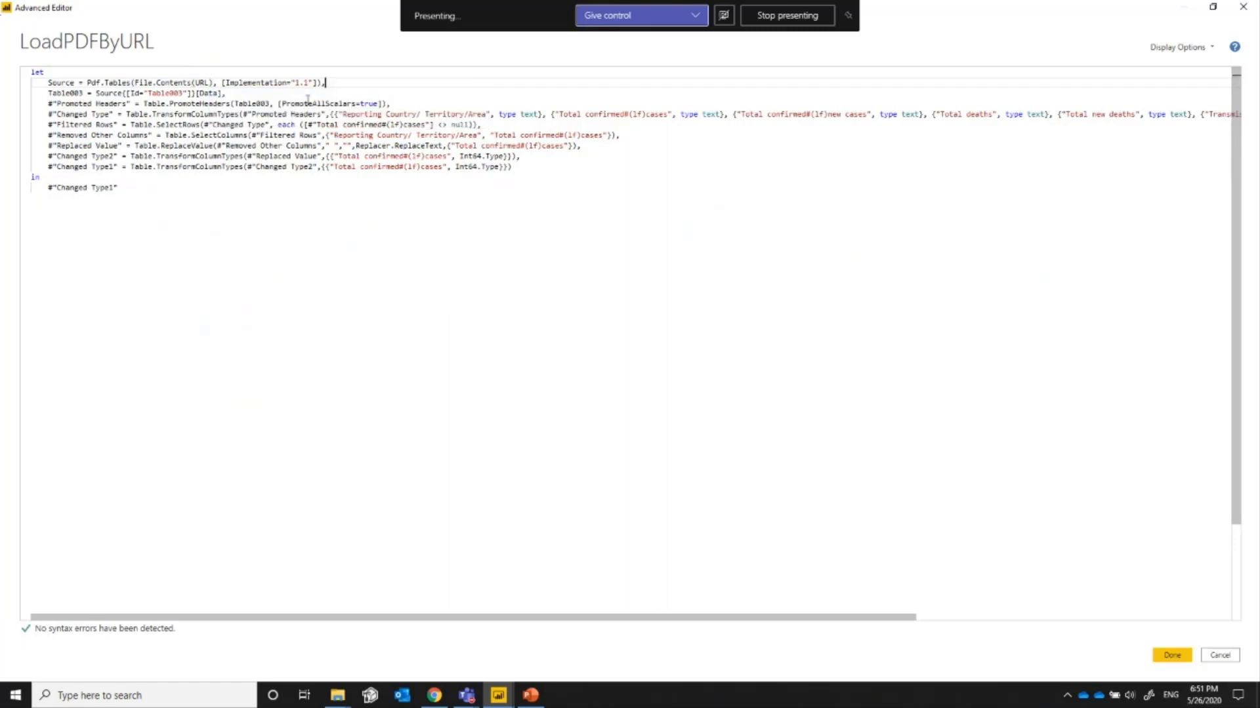
{"action": "key", "text": "End"}
{"action": "key", "text": "Return"}
{"action": "key", "text": "BackSpace"}
{"action": "left_click", "coordinate": [1171, 656]}
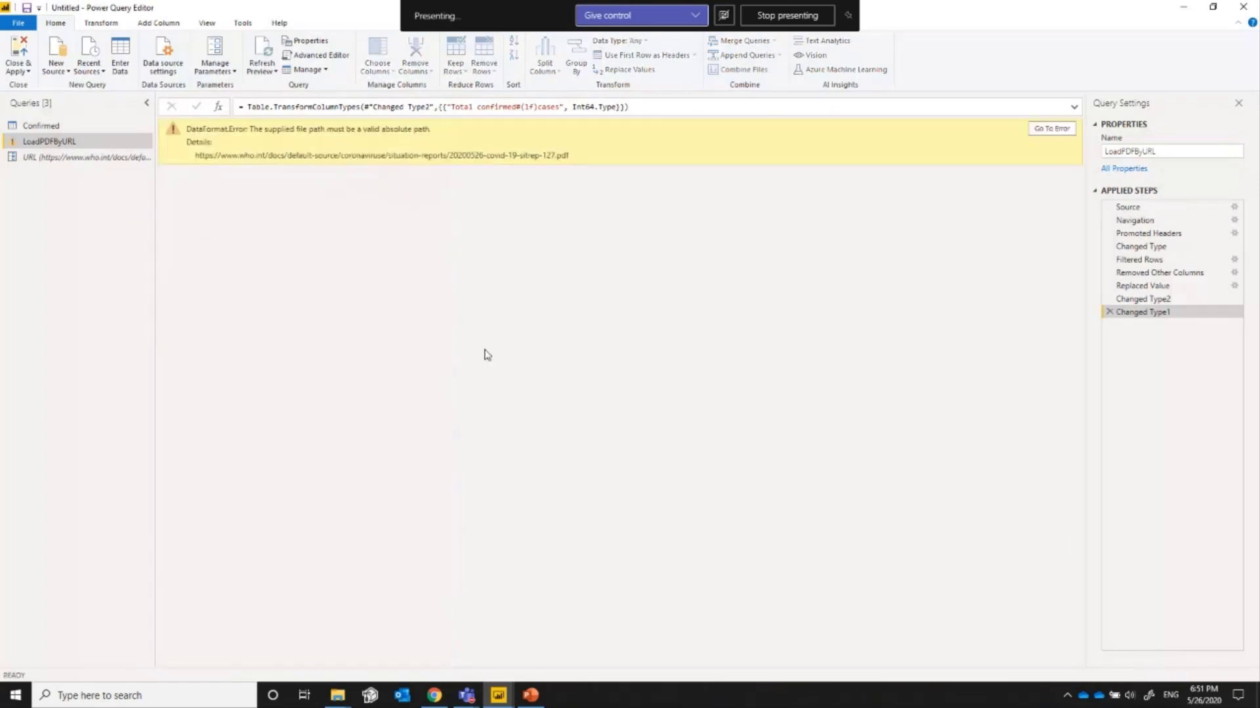
- Change File.Contents to Web.Contents in the formula of LoadPDFByURL's Source step
{"action": "left_click", "coordinate": [1141, 208]}
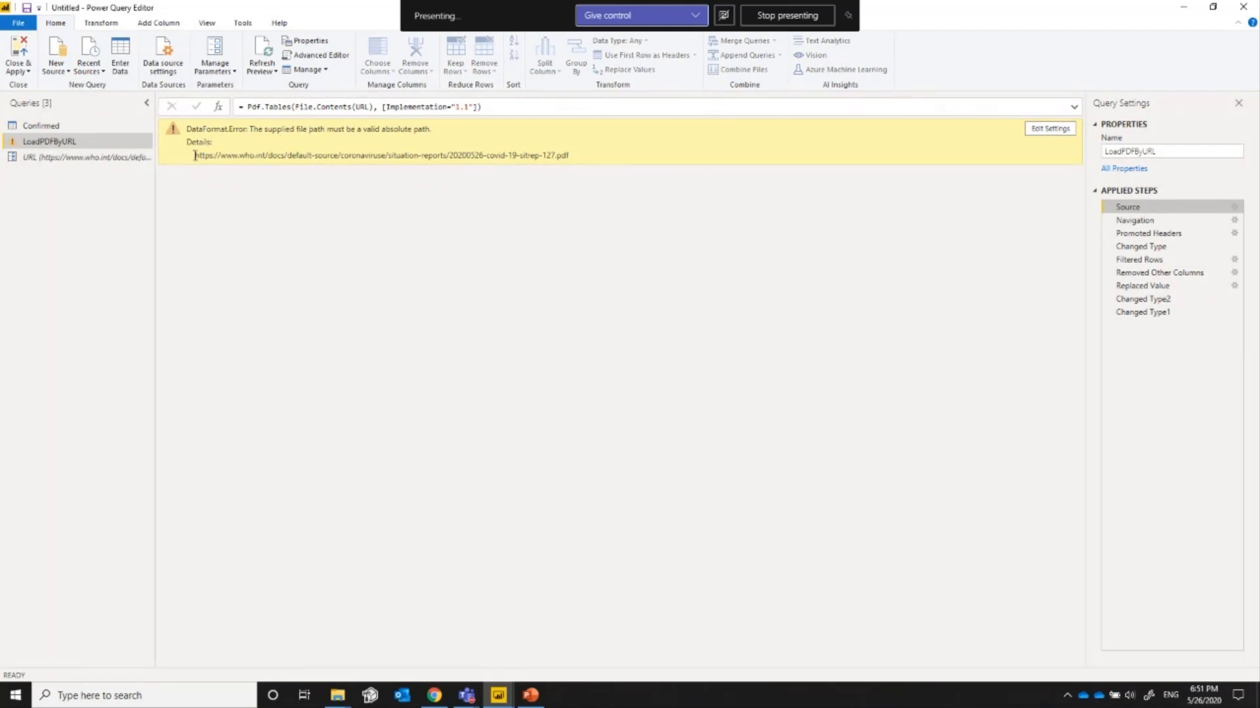
{"action": "left_click_drag", "start_coordinate": [194, 155], "coordinate": [309, 130]}
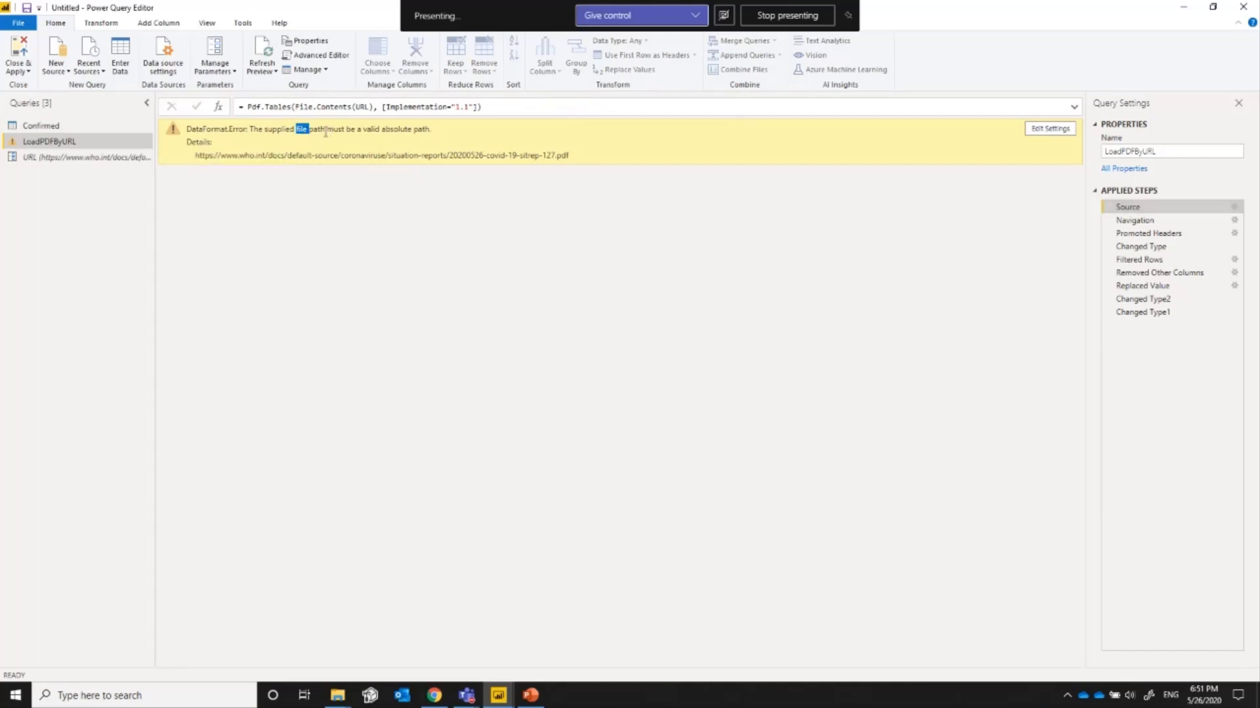
{"action": "left_click_drag", "start_coordinate": [195, 155], "coordinate": [220, 155]}
{"action": "double_click", "coordinate": [303, 106]}
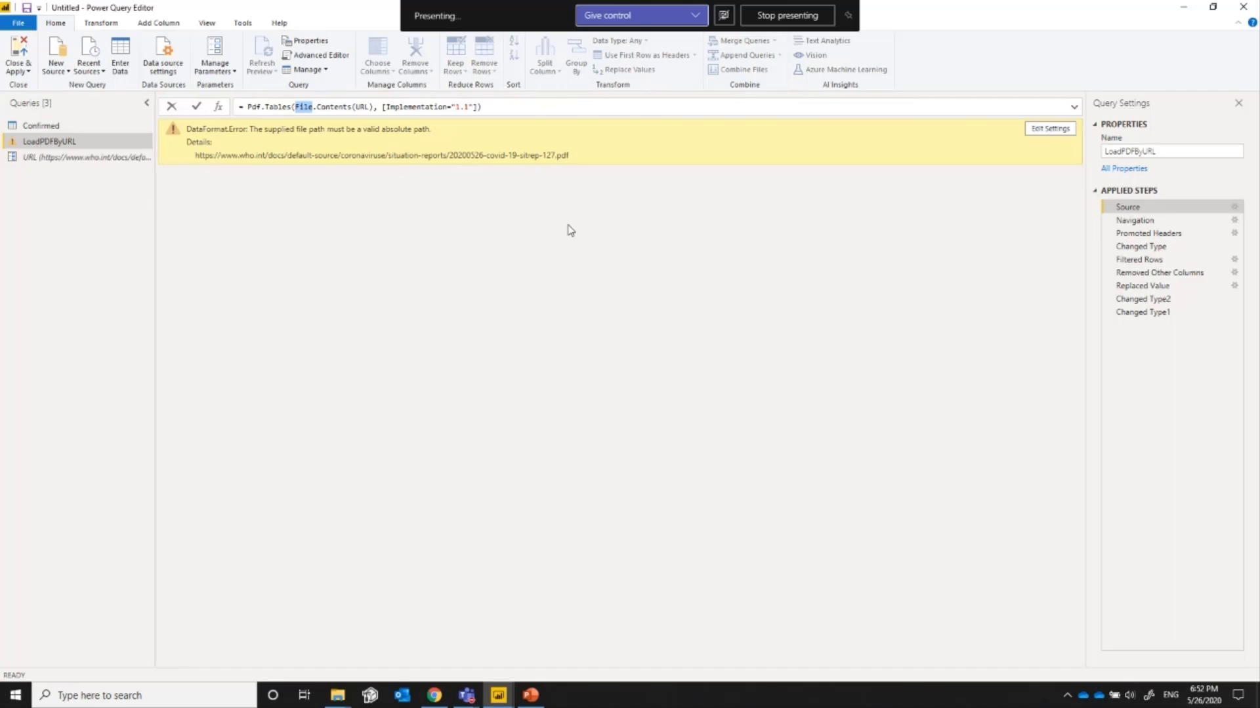
{"action": "key", "text": "Left"}
{"action": "key", "text": "ctrl+shift+Right"}
{"action": "key", "text": "ctrl+shift+Right"}
{"action": "key", "text": "Left"}
{"action": "key", "text": "shift+Right"}
{"action": "key", "text": "shift+Right"}
{"action": "key", "text": "shift+Right"}
{"action": "key", "text": "shift+Right"}
{"action": "type", "text": "Web"}
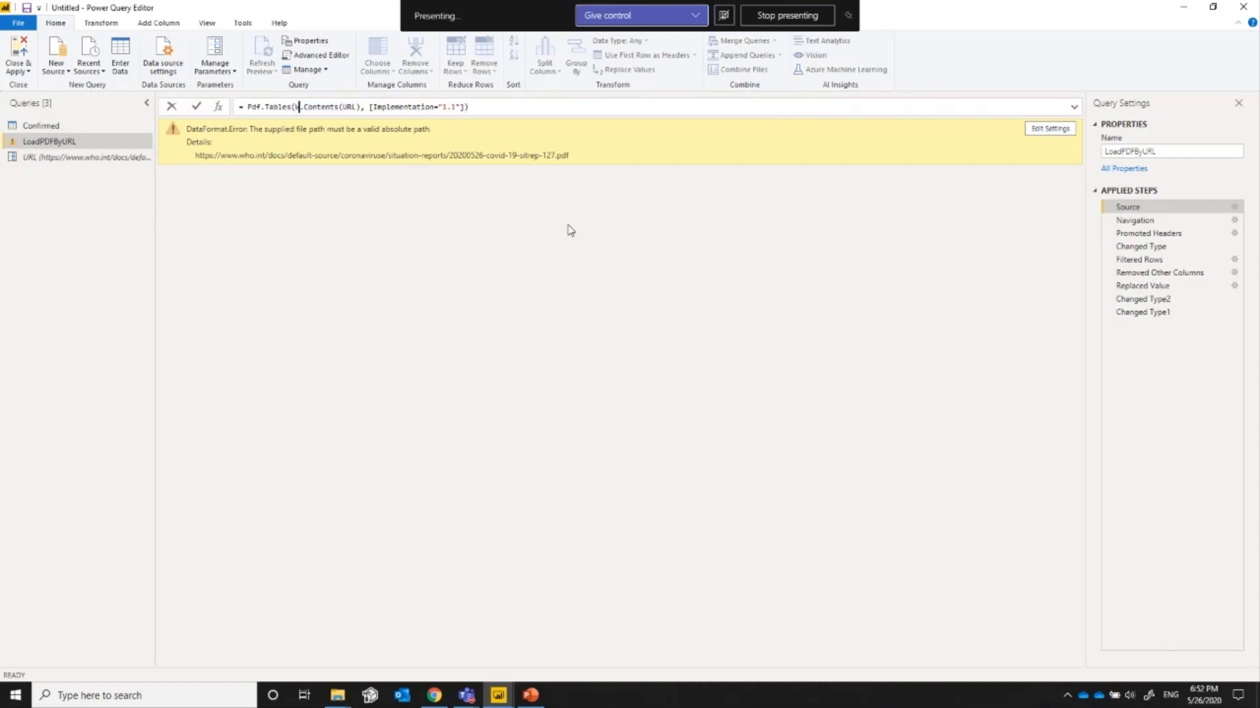
{"action": "key", "text": "End"}
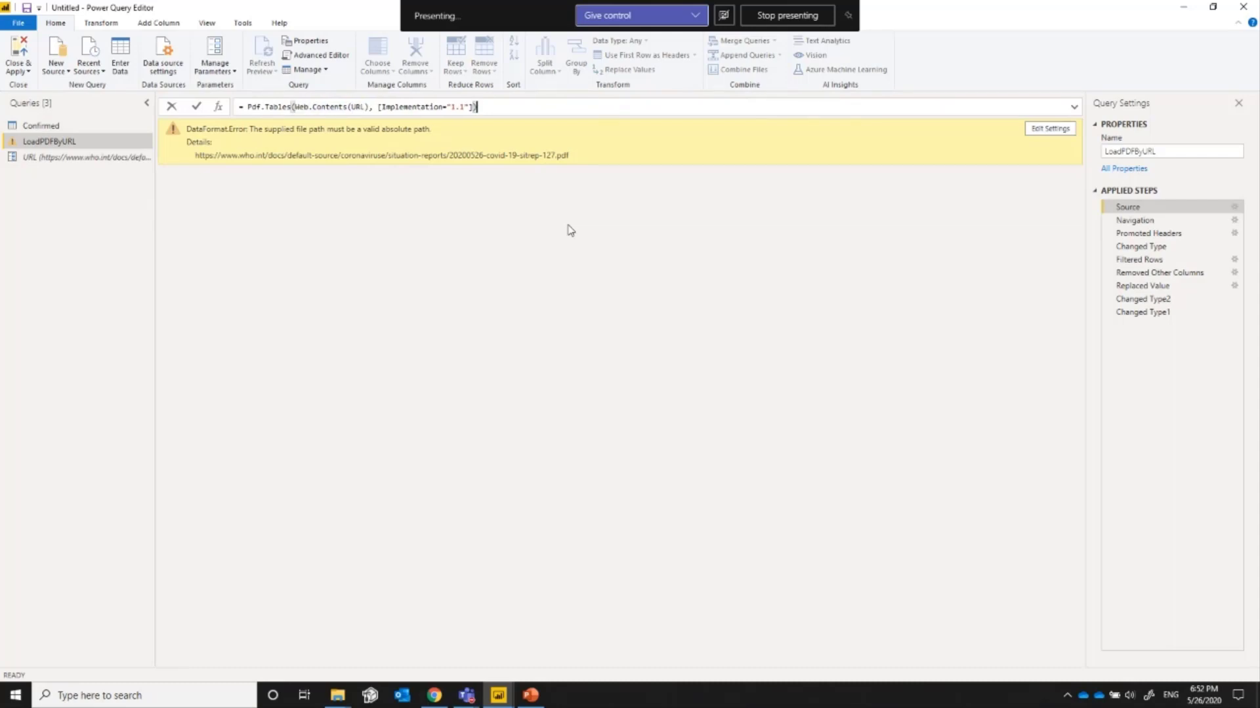
{"action": "key", "text": "Return"}
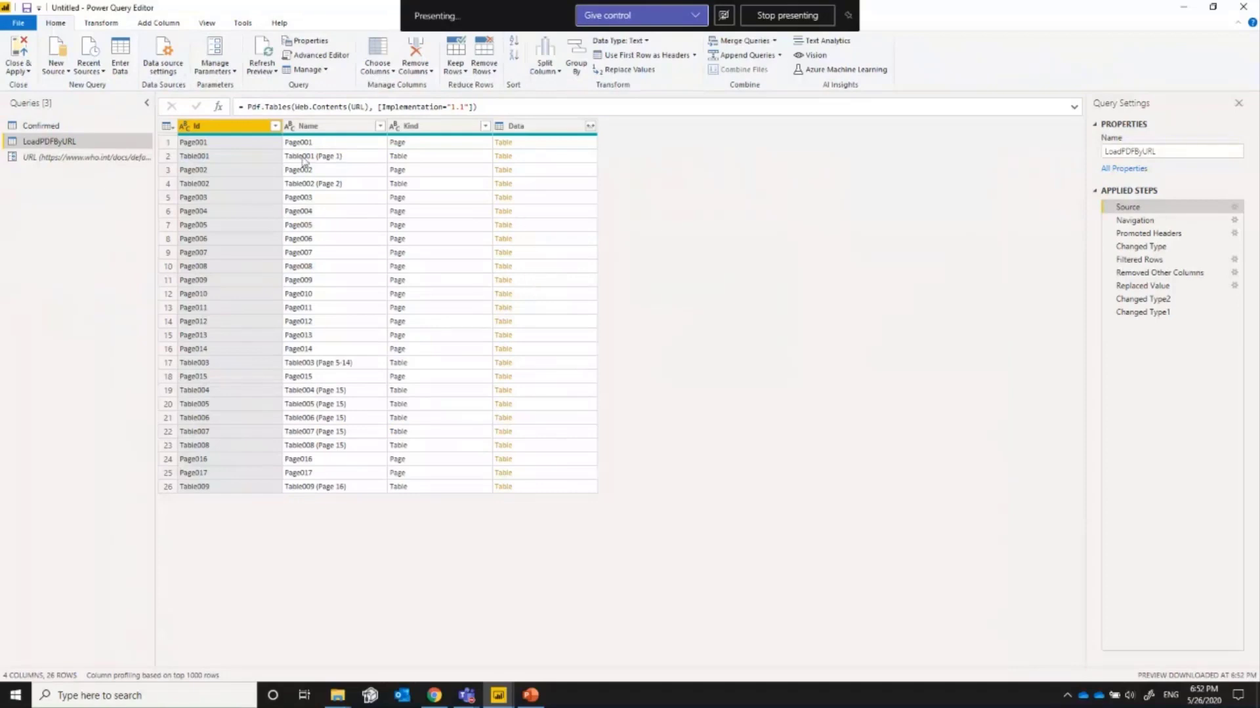
- Review the country rows produced by LoadPDFByURL's final step, Changed Type1
{"action": "left_click", "coordinate": [1148, 313]}
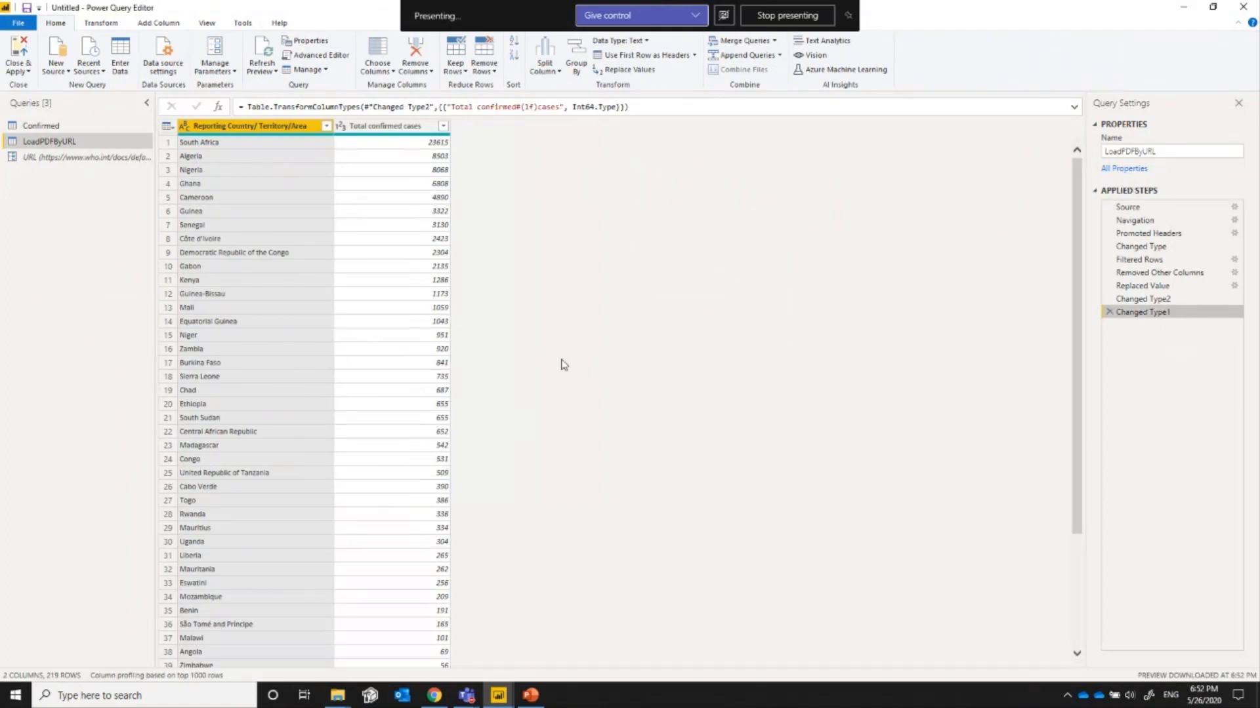
{"action": "scroll", "coordinate": [365, 571], "scroll_direction": "down", "scroll_amount": 10}
{"action": "scroll", "coordinate": [302, 531], "scroll_direction": "up", "scroll_amount": 10}
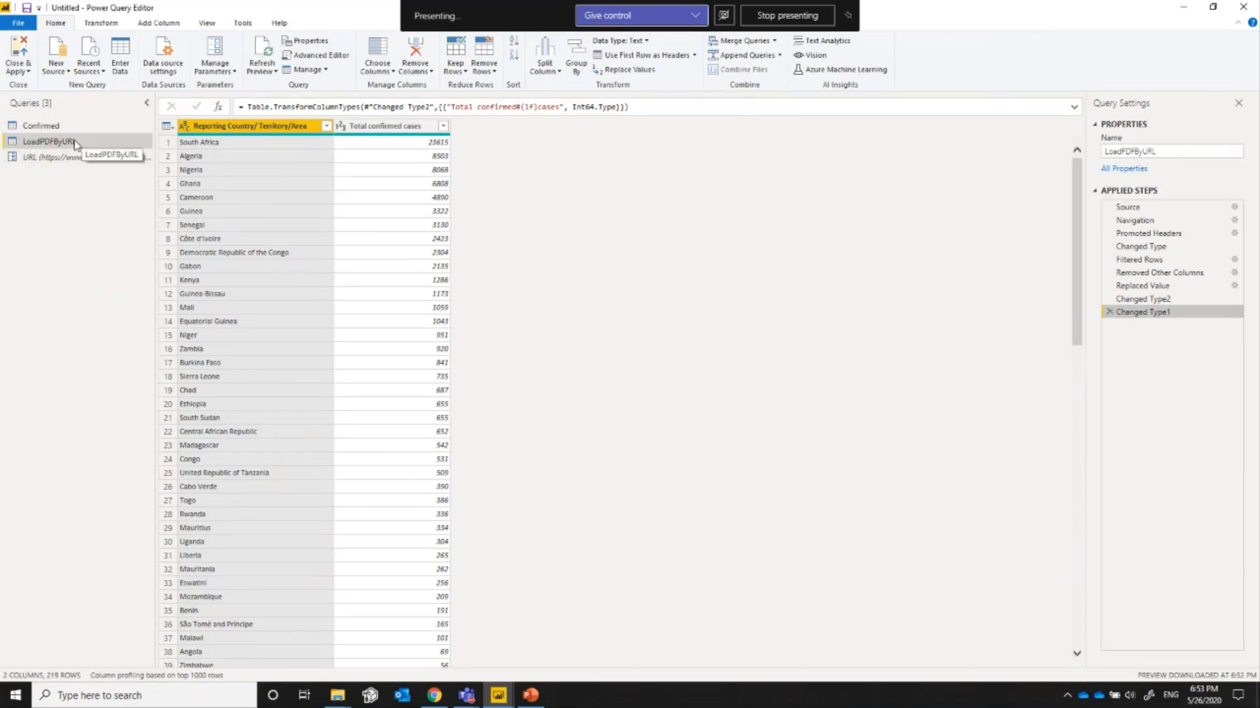
- Switch to Chrome, open WHO Situation report - 126 and copy its PDF address
{"action": "left_click", "coordinate": [439, 702]}
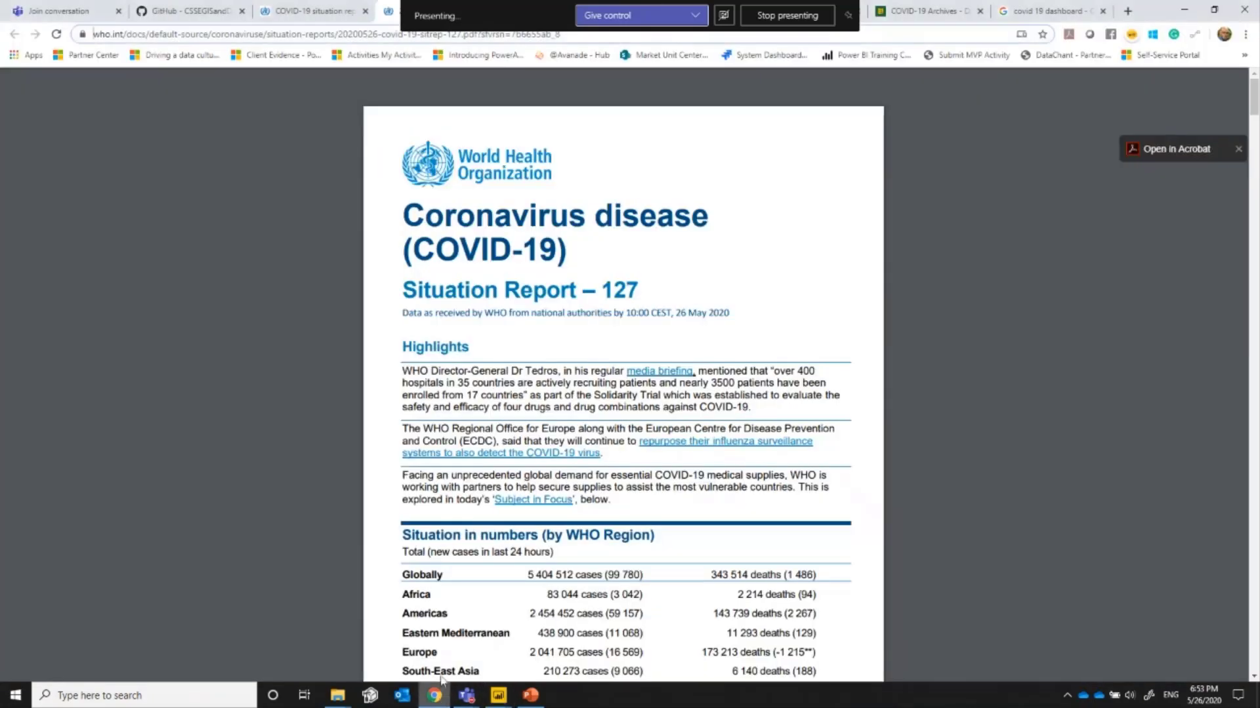
{"action": "left_click", "coordinate": [302, 18]}
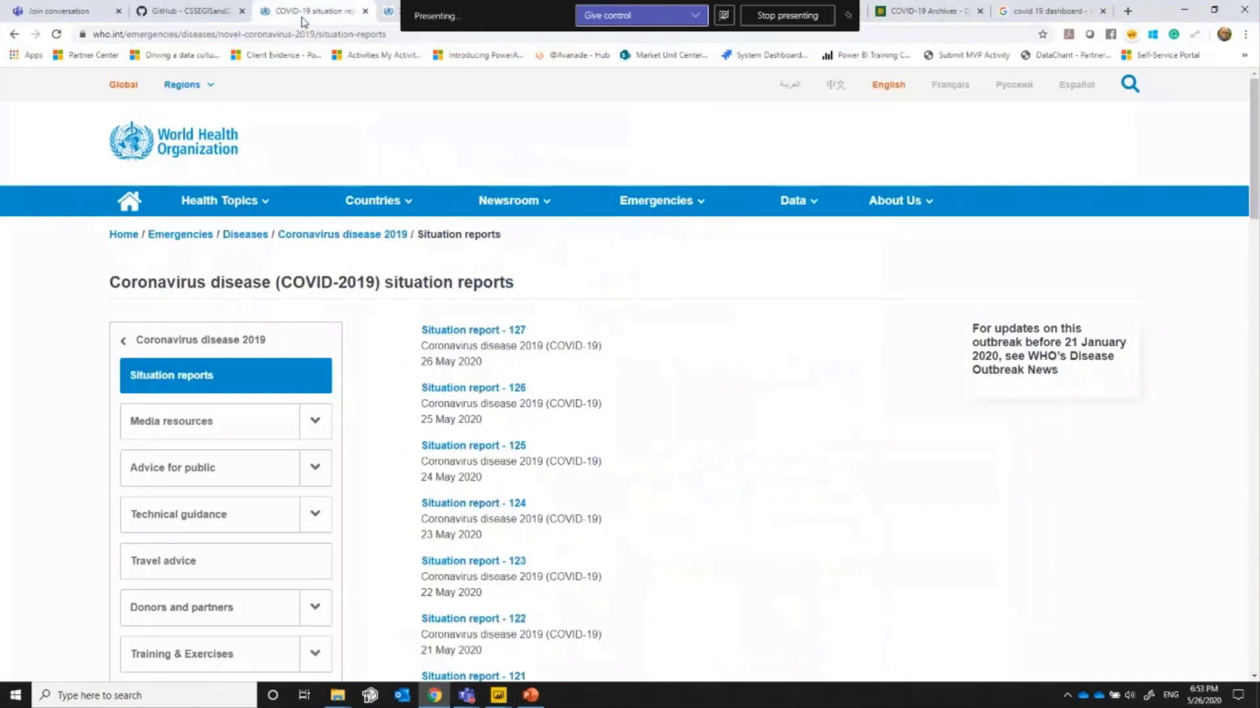
{"action": "left_click", "coordinate": [488, 391]}
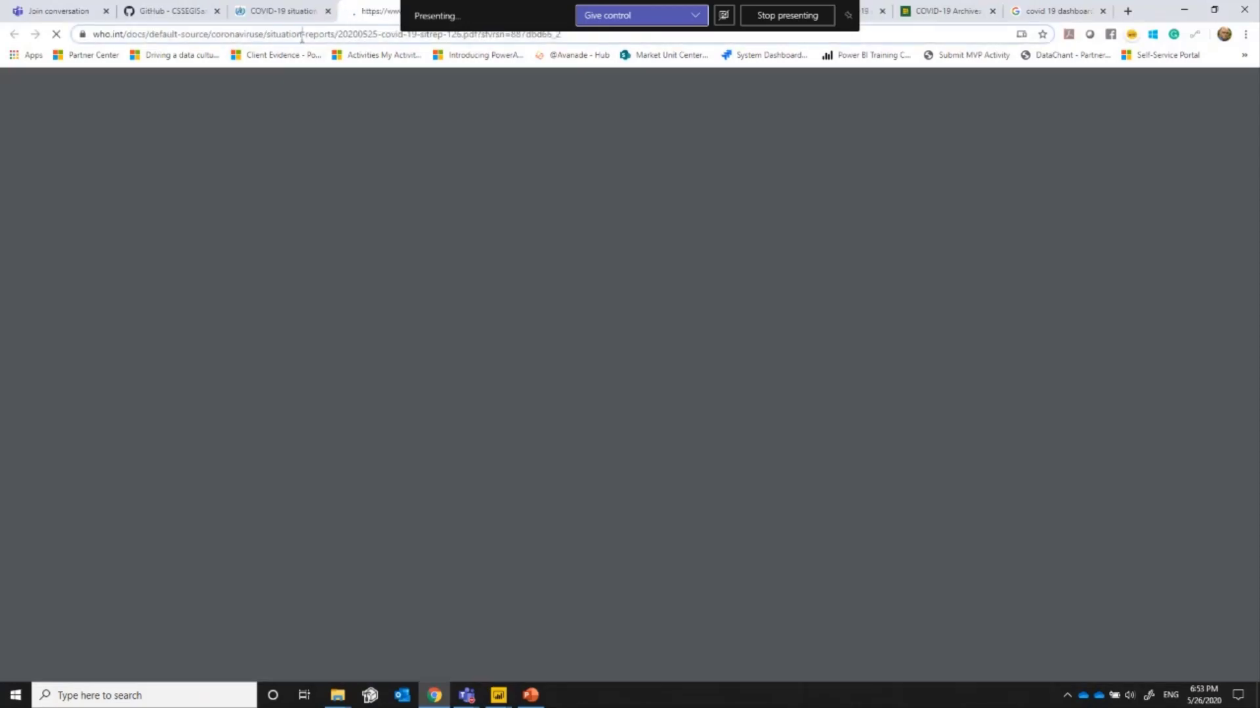
{"action": "left_click", "coordinate": [301, 36]}
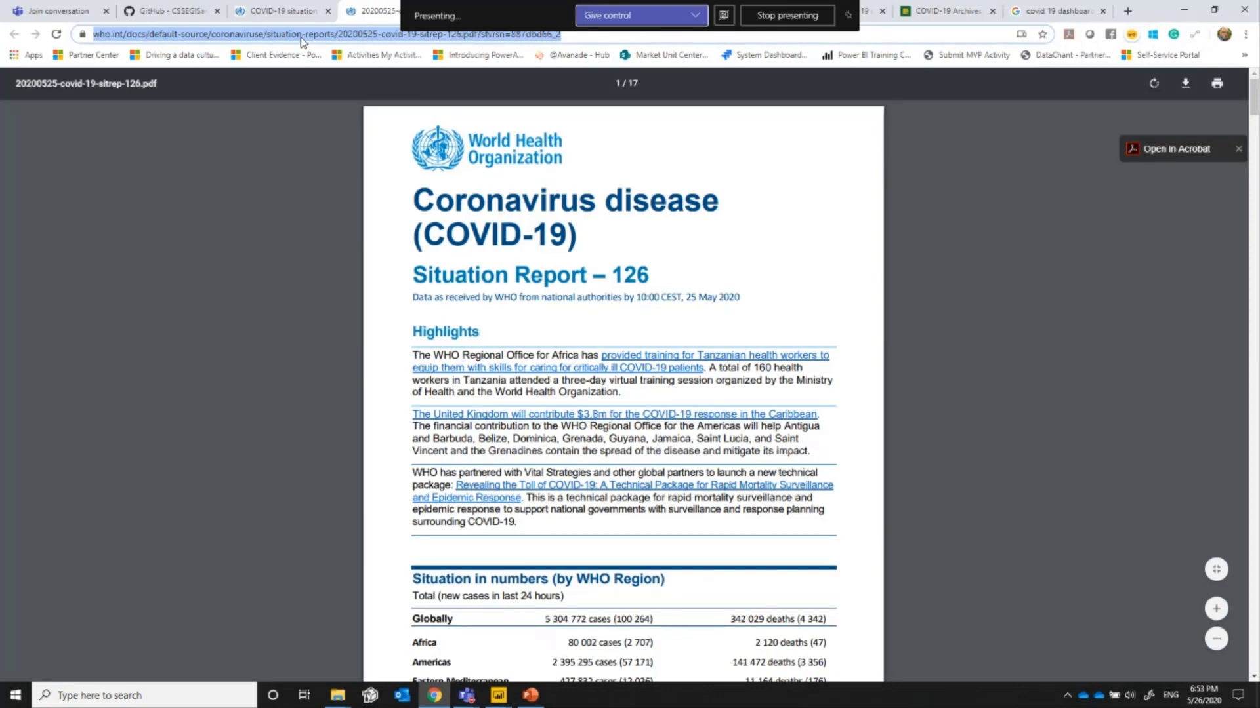
- Switch to the Power Query Editor, start a manually entered table and name its column URL
{"action": "mouse_move", "coordinate": [498, 695]}
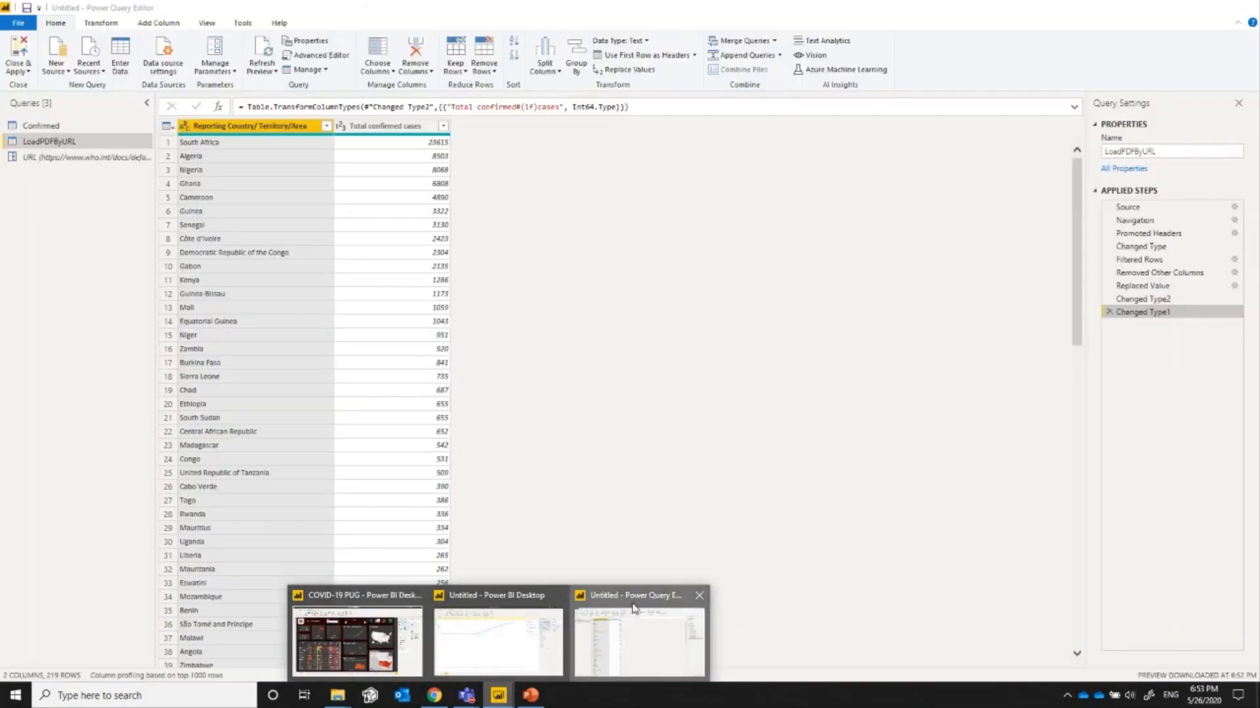
{"action": "left_click", "coordinate": [634, 608]}
{"action": "right_click", "coordinate": [45, 227]}
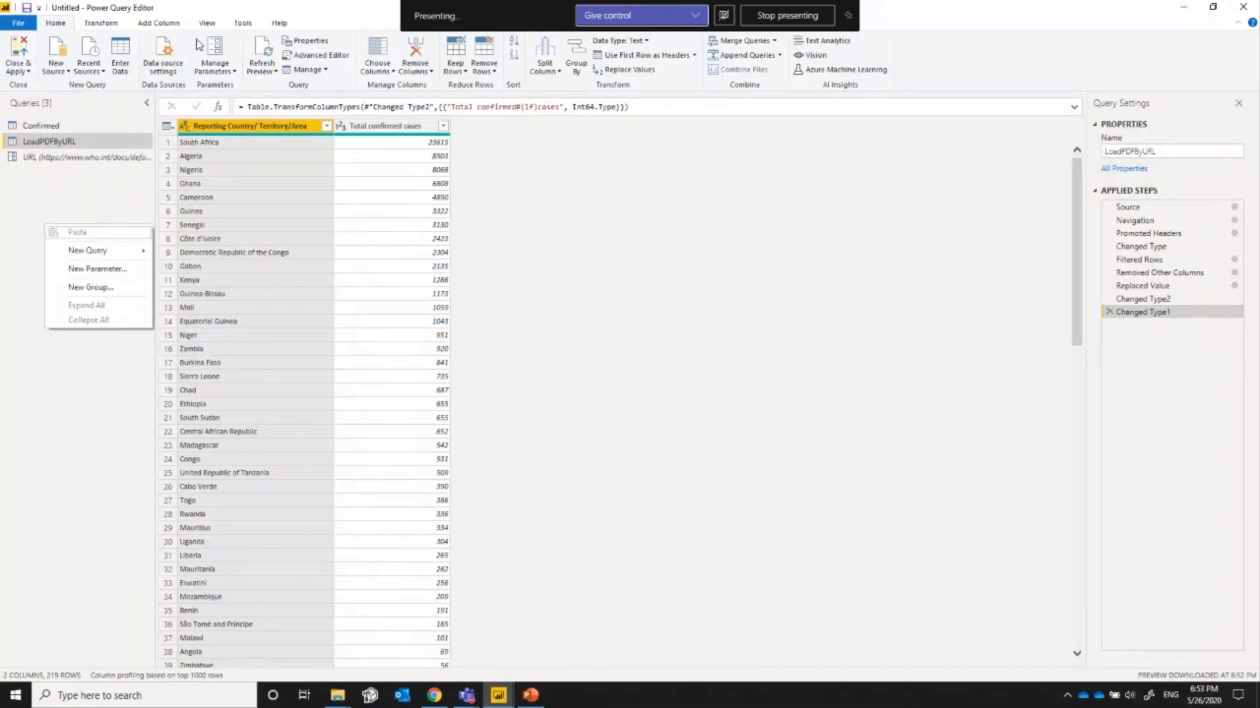
{"action": "left_click", "coordinate": [125, 56]}
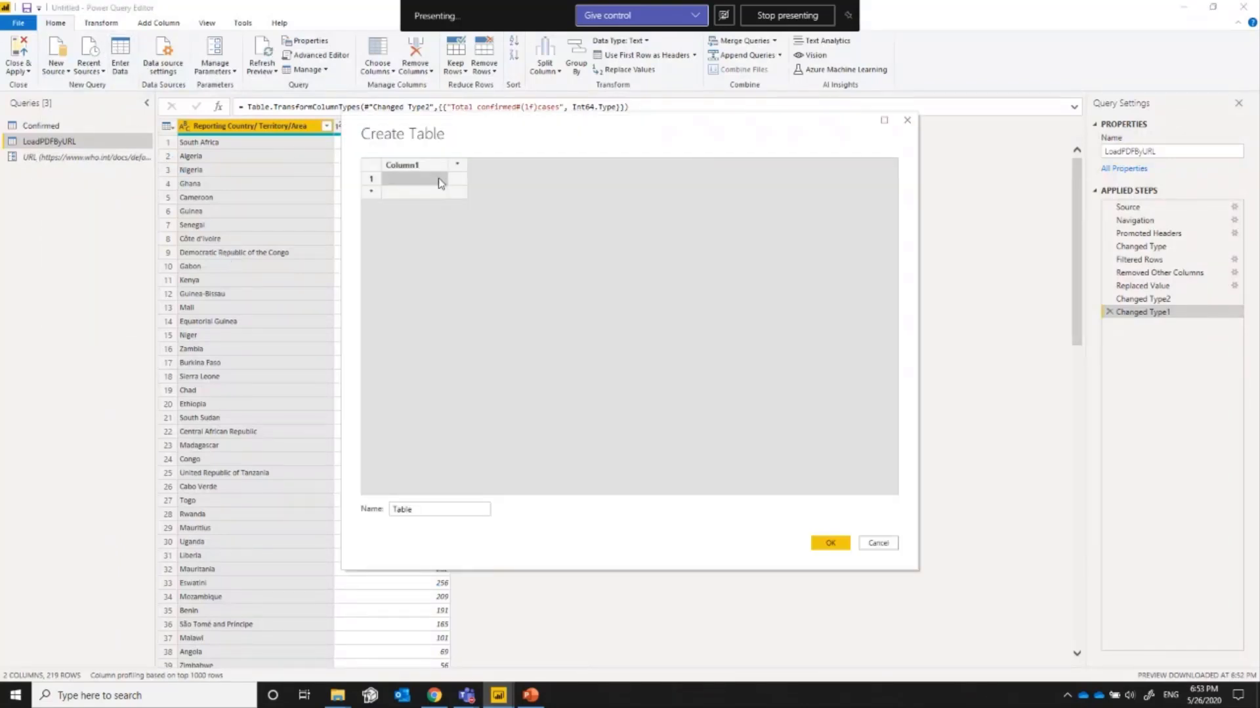
{"action": "key", "text": "ctrl+v"}
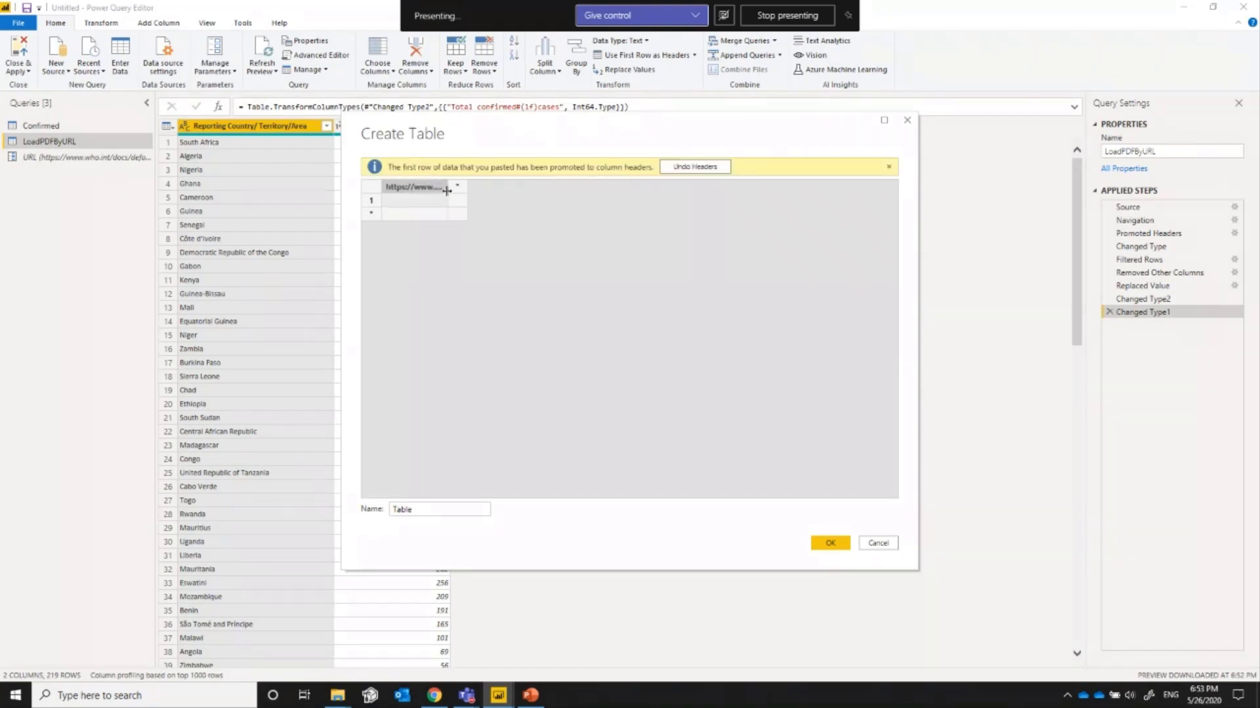
{"action": "double_click", "coordinate": [446, 187]}
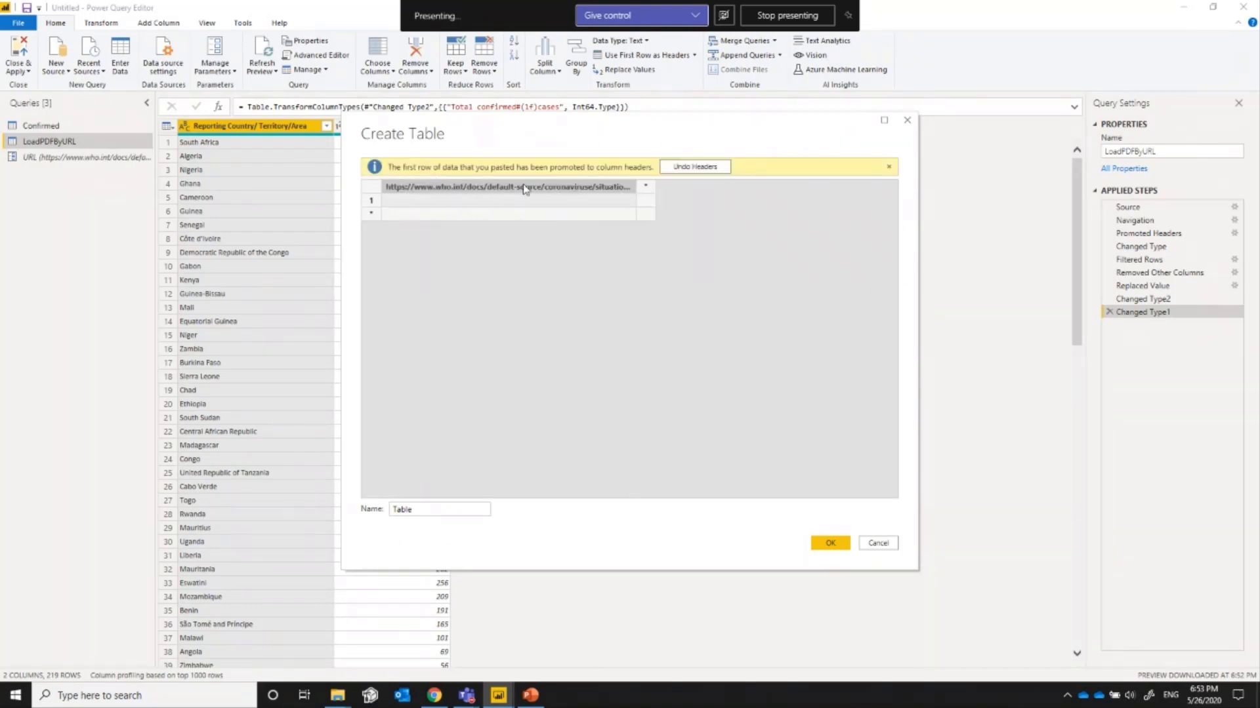
{"action": "double_click", "coordinate": [446, 190]}
{"action": "type", "text": "URL"}
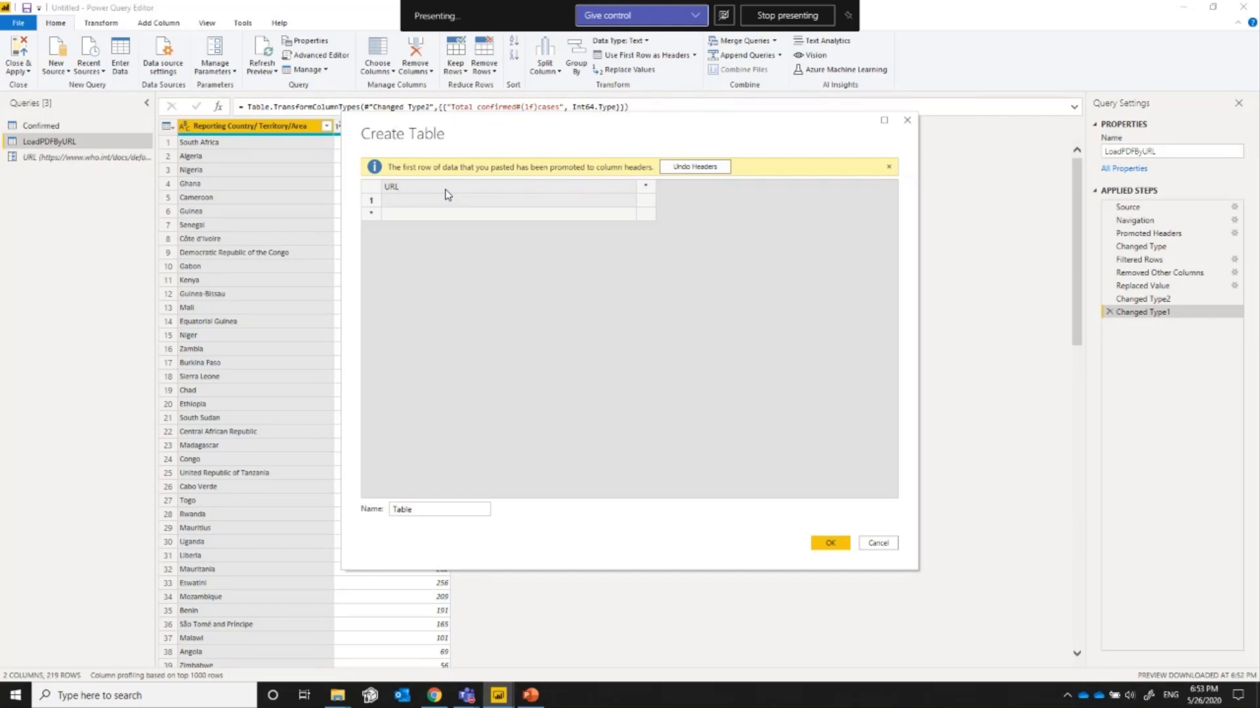
{"action": "key", "text": "Return"}
- Paste the copied report 126 PDF address into the first two rows of the URL column
{"action": "left_click", "coordinate": [422, 197]}
{"action": "key", "text": "ctrl+v"}
{"action": "left_click_drag", "start_coordinate": [633, 166], "coordinate": [871, 174]}
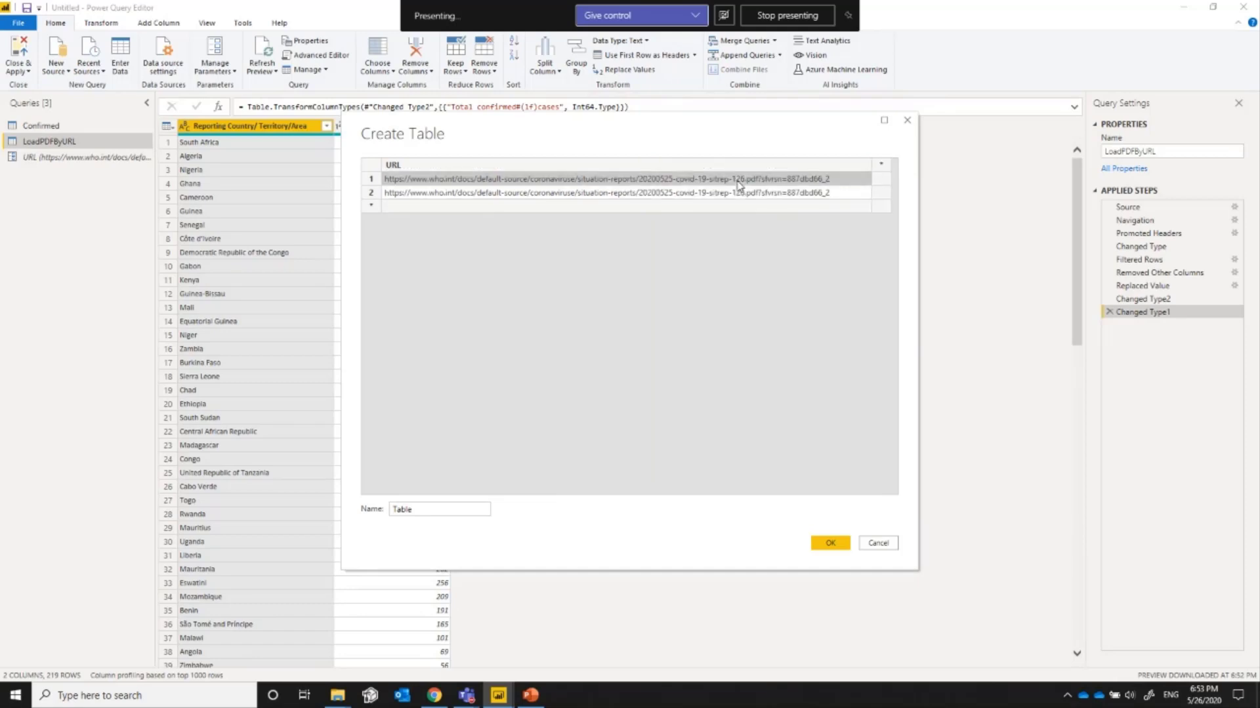
- Trim the query string after .pdf from the report addresses in both rows of the table
{"action": "left_click", "coordinate": [477, 180]}
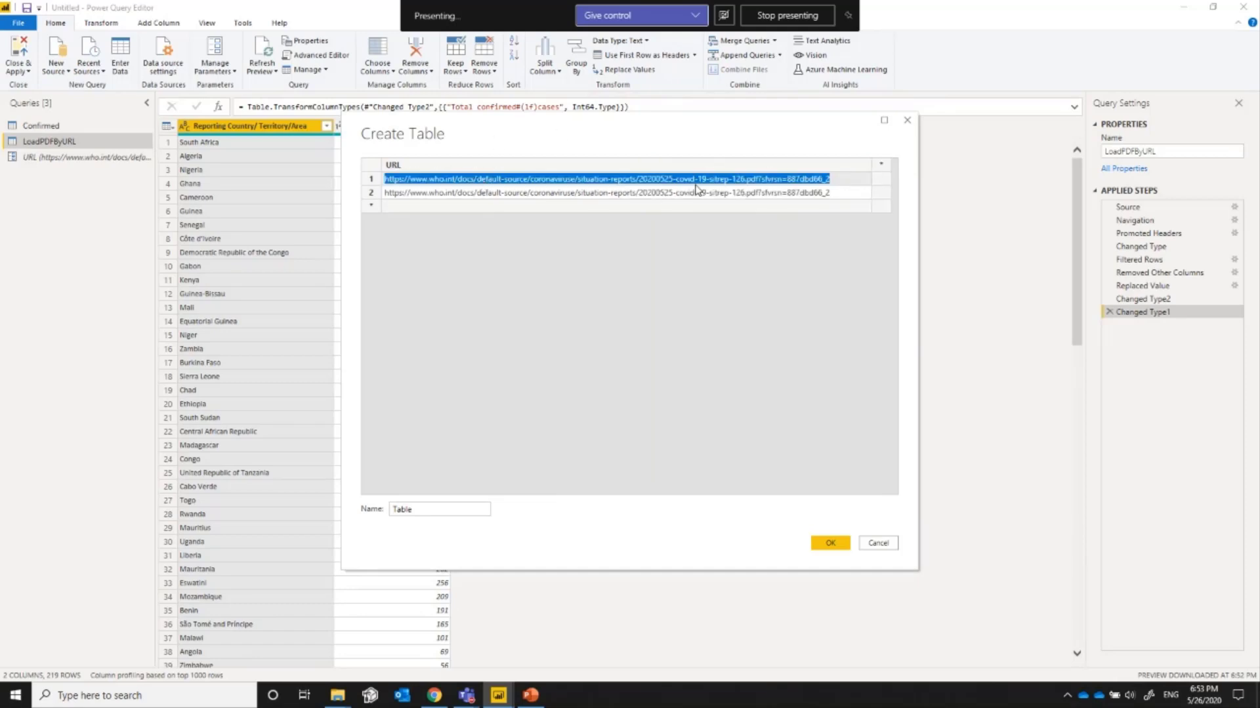
{"action": "key", "text": "End"}
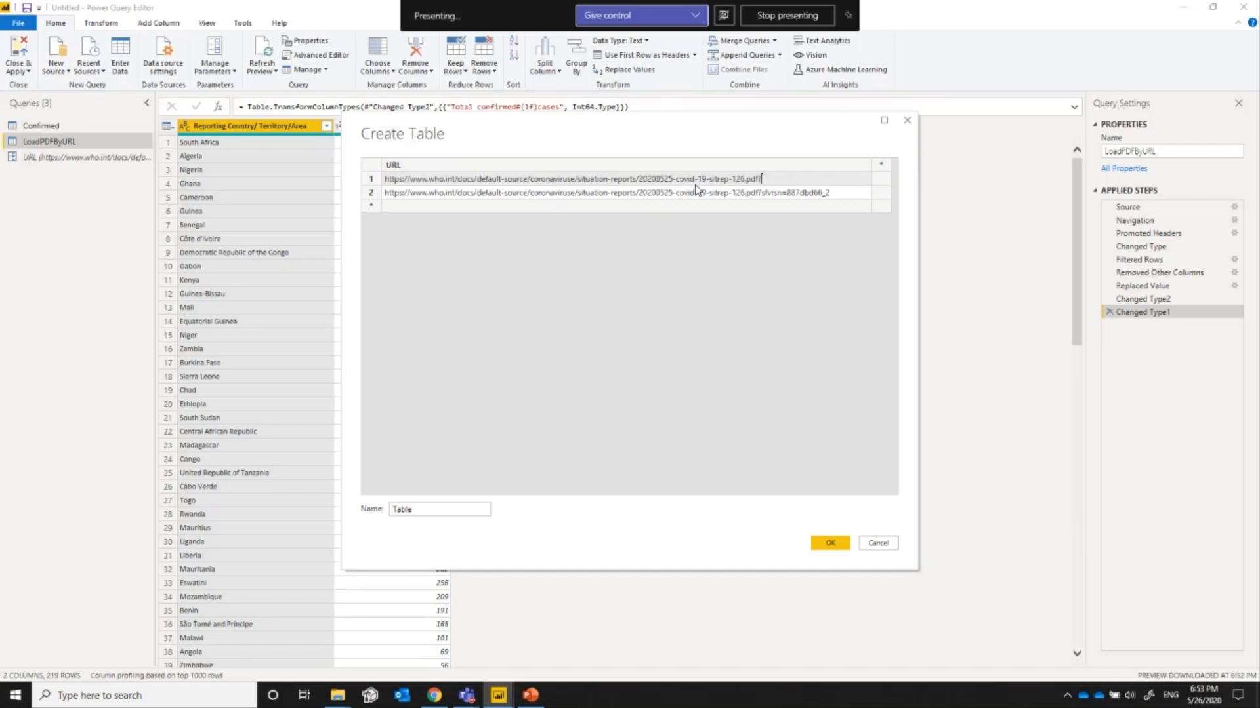
{"action": "left_click", "coordinate": [752, 197]}
{"action": "left_click", "coordinate": [752, 194]}
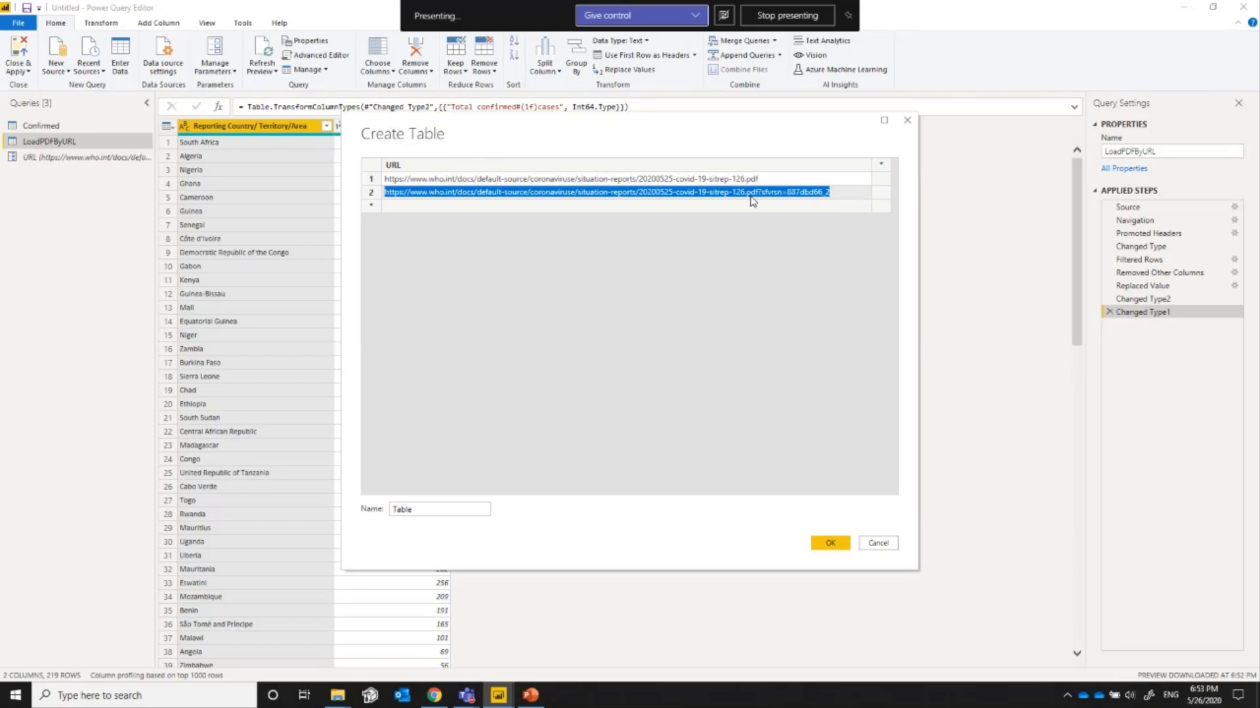
{"action": "key", "text": "End"}
{"action": "key", "text": "BackSpace"}
{"action": "key", "text": "BackSpace"}
{"action": "key", "text": "BackSpace"}
{"action": "key", "text": "BackSpace"}
{"action": "key", "text": "BackSpace"}
{"action": "key", "text": "BackSpace"}
{"action": "key", "text": "BackSpace"}
{"action": "key", "text": "BackSpace"}
{"action": "key", "text": "BackSpace"}
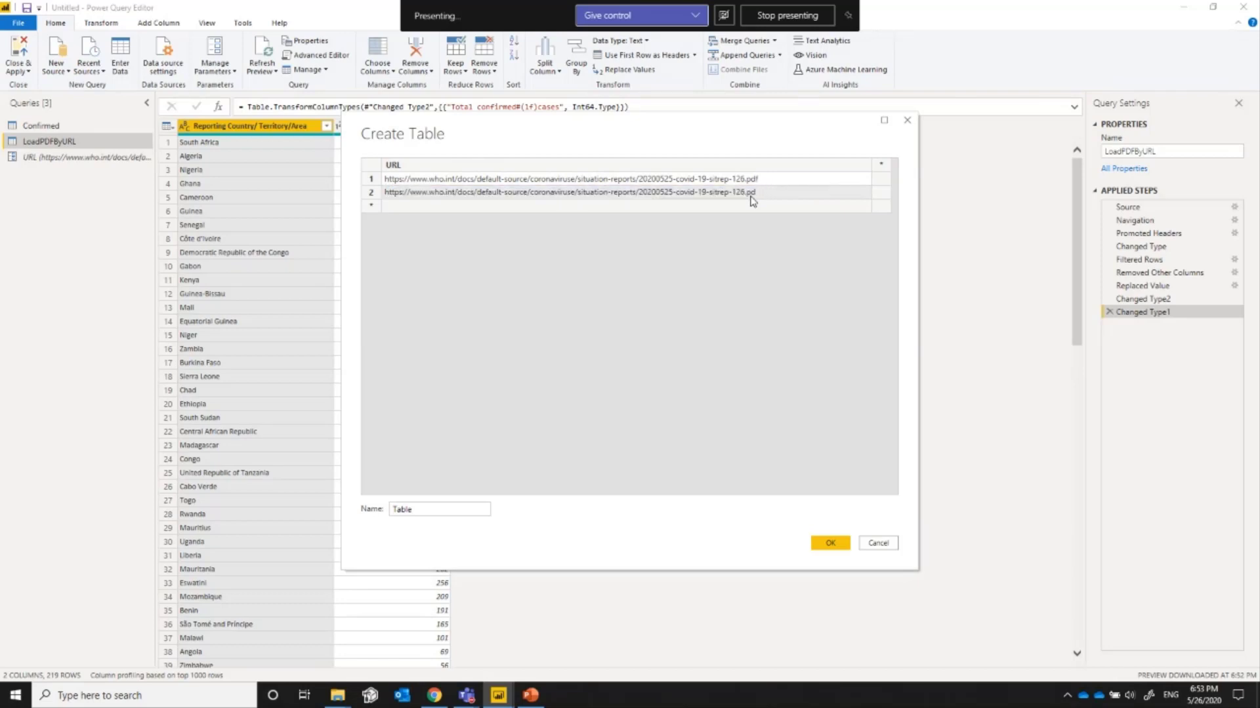
{"action": "key", "text": "Return"}
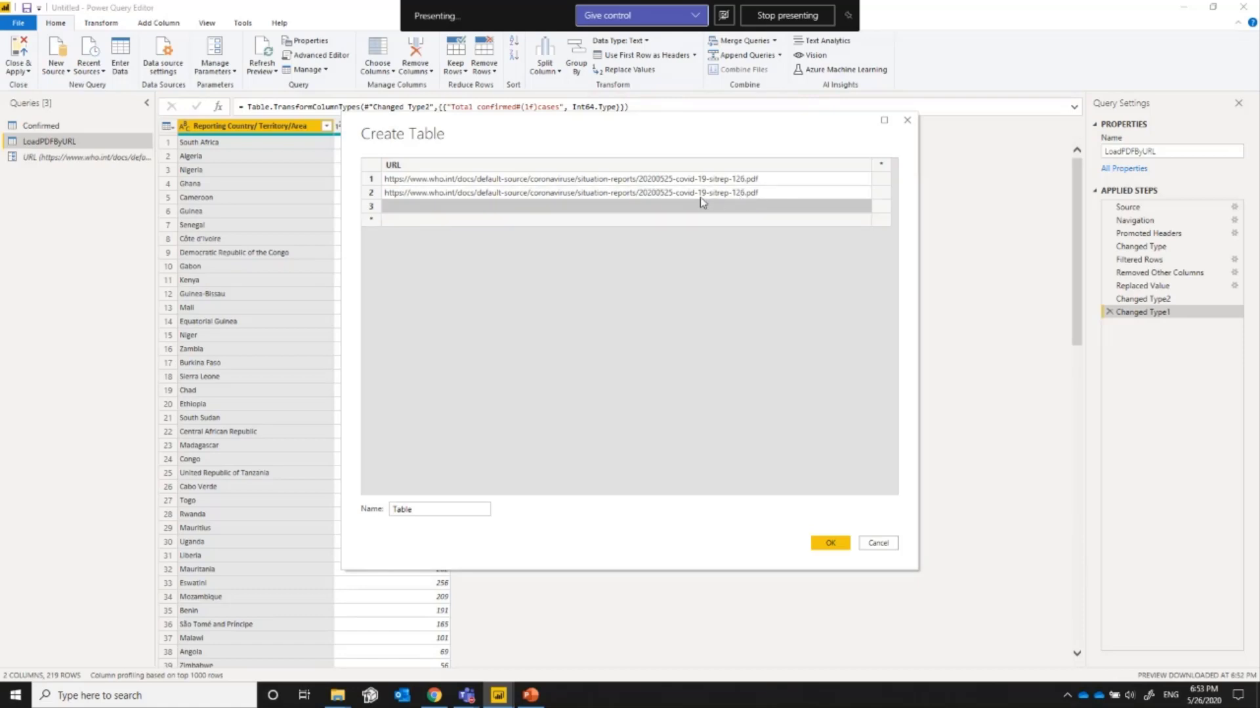
- Change the first row's address to report 127 by setting its date to 20200526 and its sitrep number to 127
{"action": "left_click", "coordinate": [730, 181]}
{"action": "left_click", "coordinate": [673, 181]}
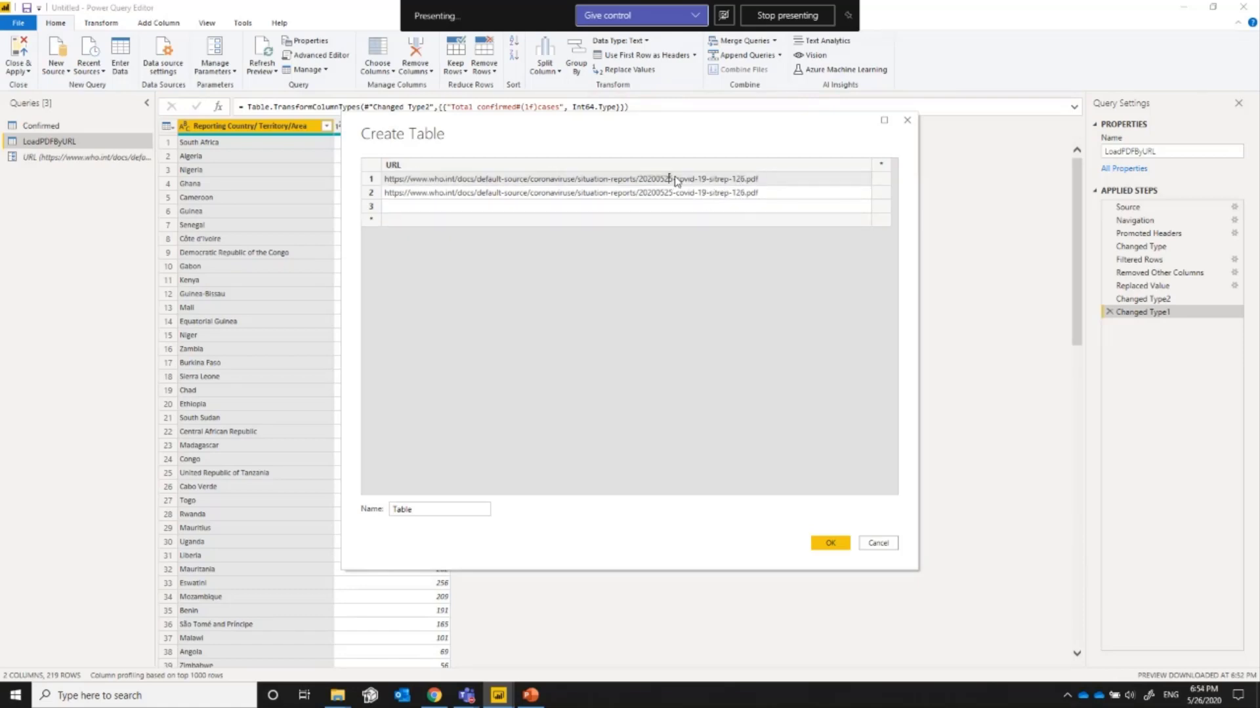
{"action": "key", "text": "BackSpace"}
{"action": "type", "text": "6"}
{"action": "key", "text": "BackSpace"}
{"action": "type", "text": "7"}
- Delete the empty third row, name the table URLs and create it
{"action": "right_click", "coordinate": [371, 206]}
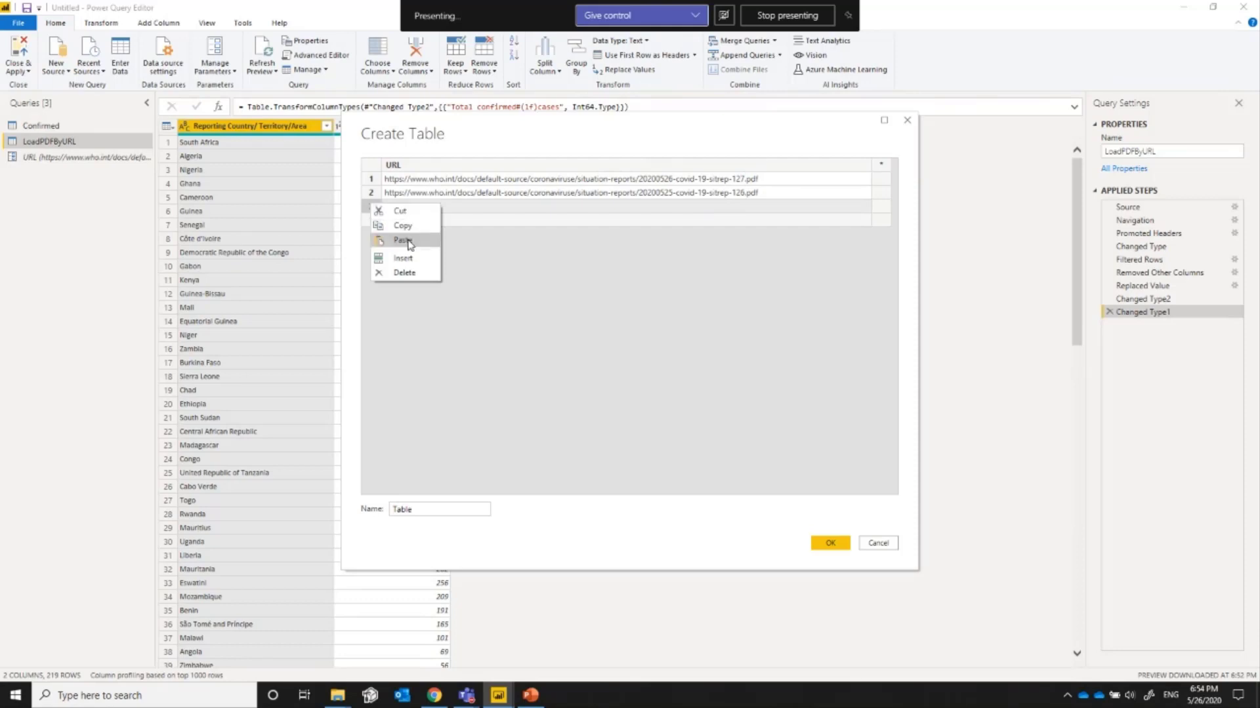
{"action": "left_click", "coordinate": [407, 273]}
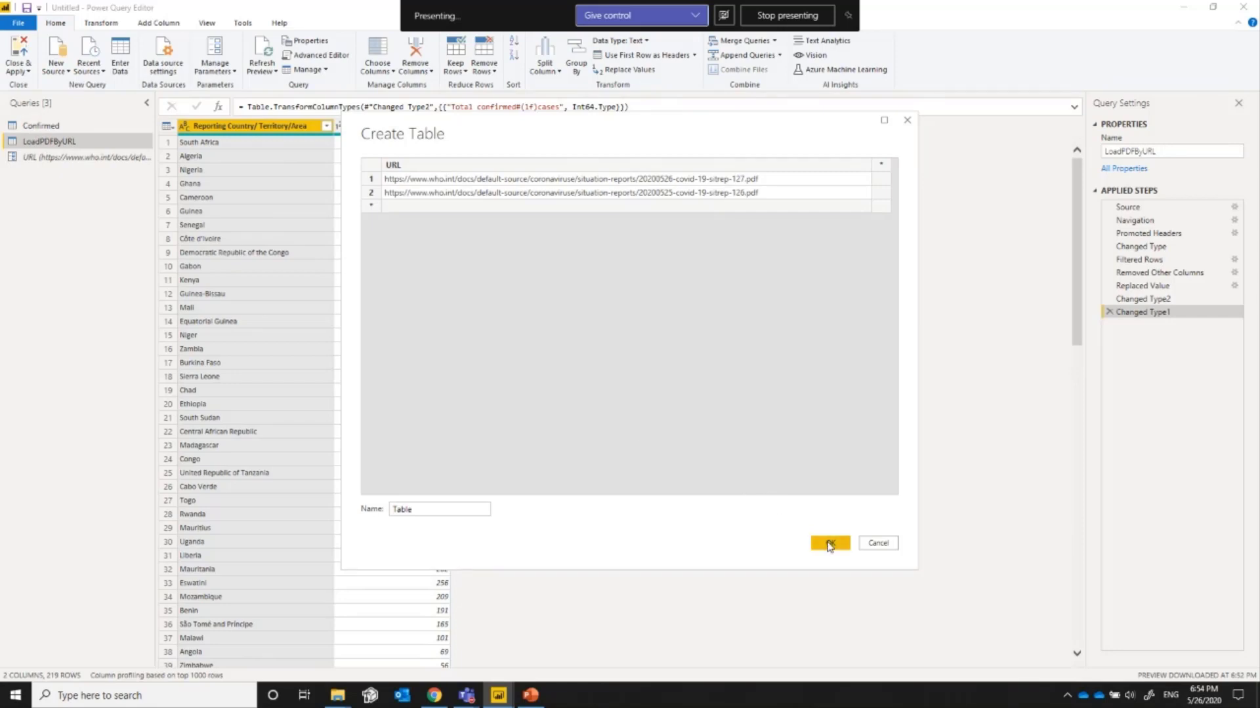
{"action": "double_click", "coordinate": [417, 509]}
{"action": "type", "text": "URLs"}
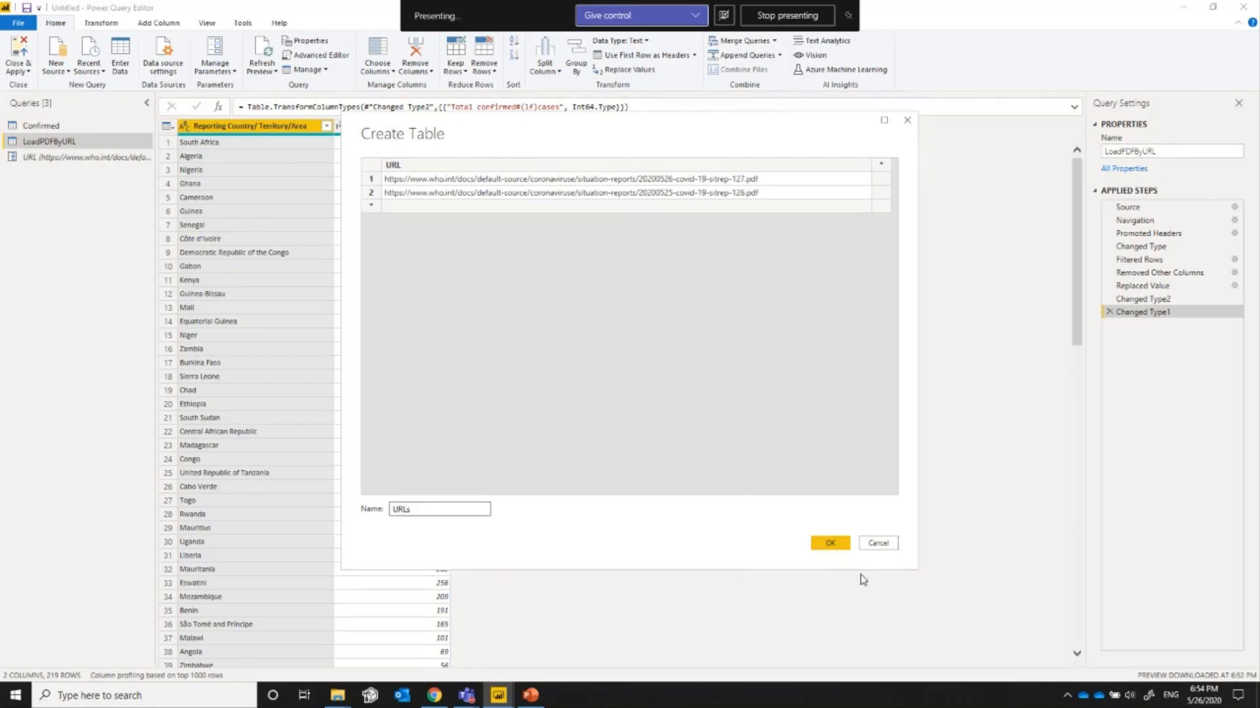
{"action": "left_click", "coordinate": [829, 543]}
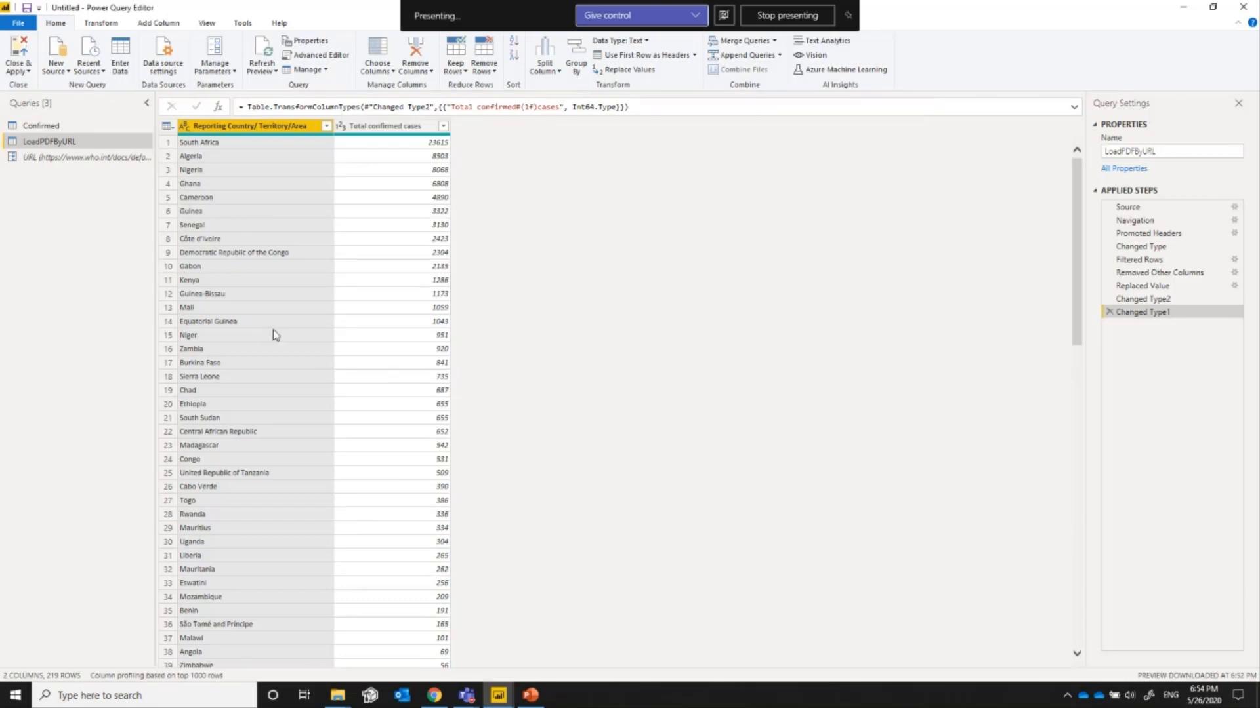
- Examine the date and report number in the URL parameter's current value and compare them with the URLs table
{"action": "left_click", "coordinate": [53, 158]}
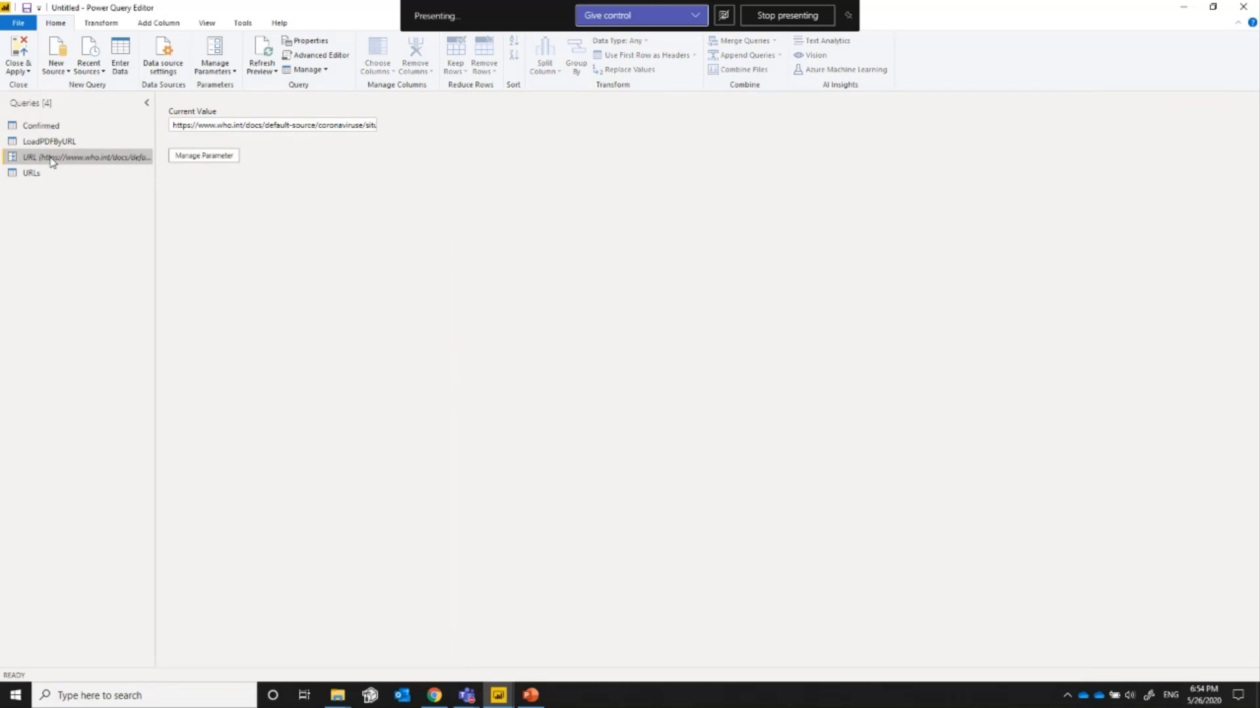
{"action": "left_click", "coordinate": [287, 126]}
{"action": "key", "text": "End"}
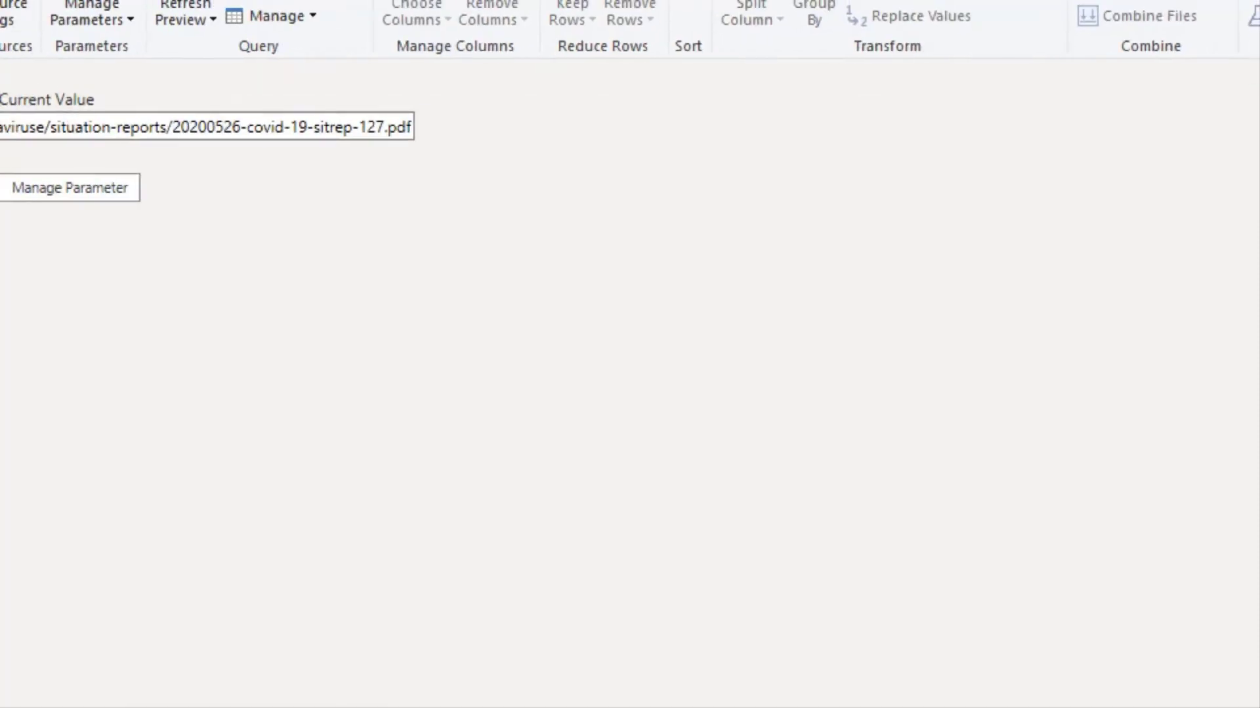
{"action": "left_click", "coordinate": [216, 130]}
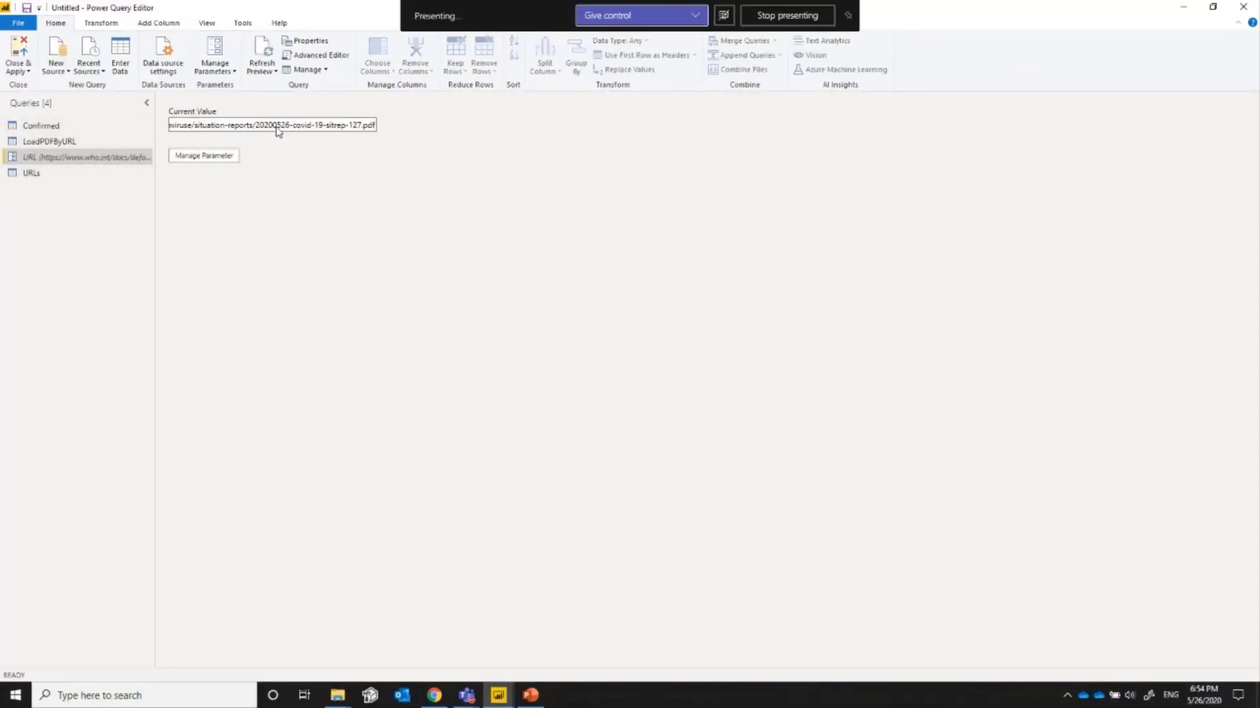
{"action": "left_click_drag", "start_coordinate": [256, 129], "coordinate": [293, 133]}
{"action": "left_click", "coordinate": [36, 175]}
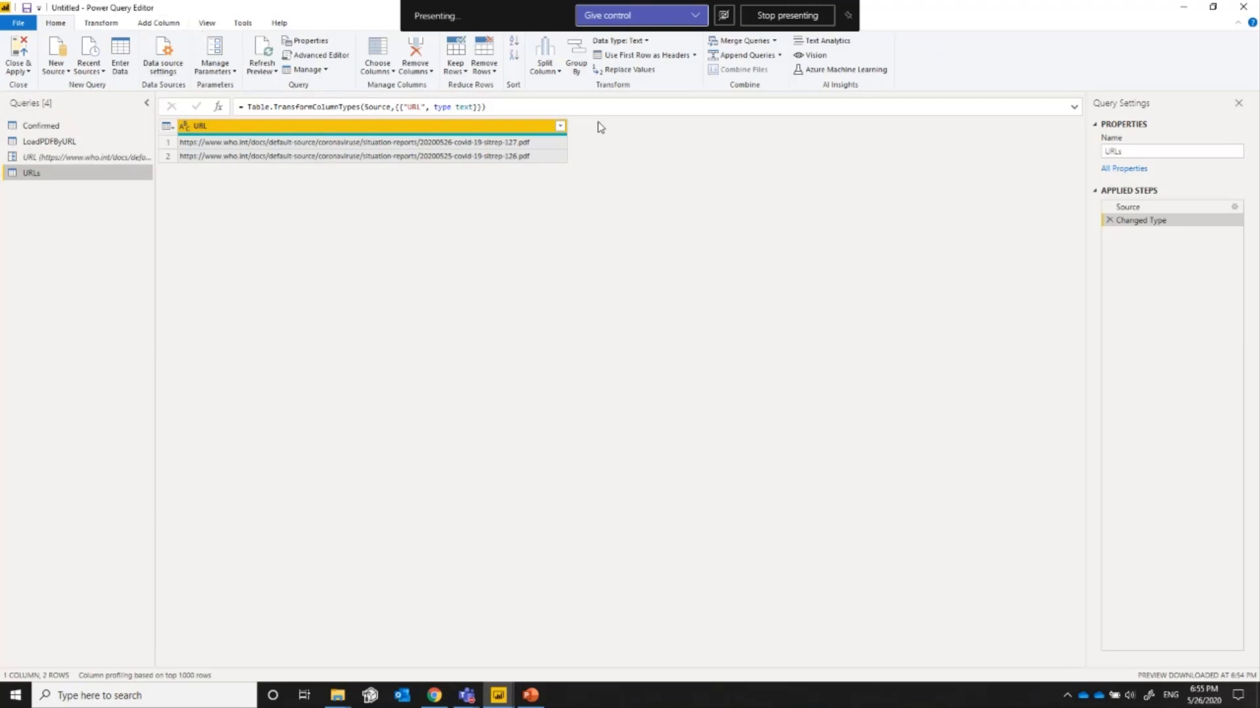
- Examine how LoadPDFByURL's Source step passes the URL parameter to Web.Contents
{"action": "left_click", "coordinate": [41, 142]}
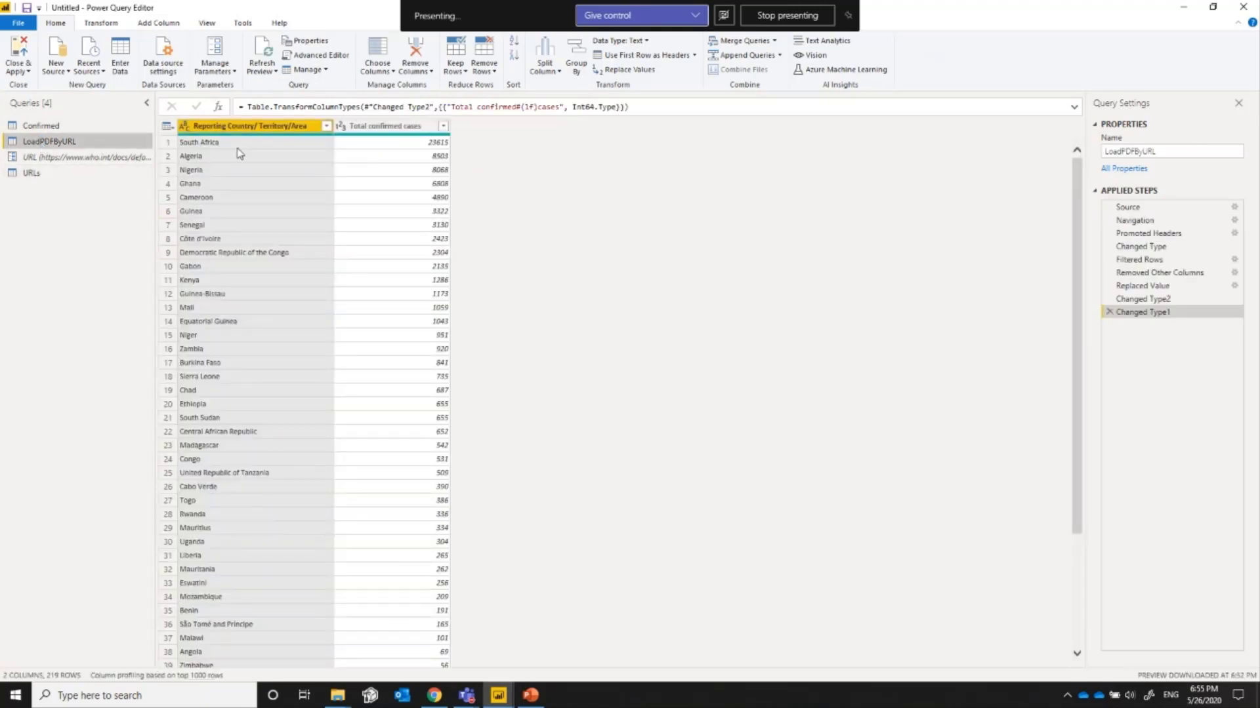
{"action": "left_click", "coordinate": [1138, 219]}
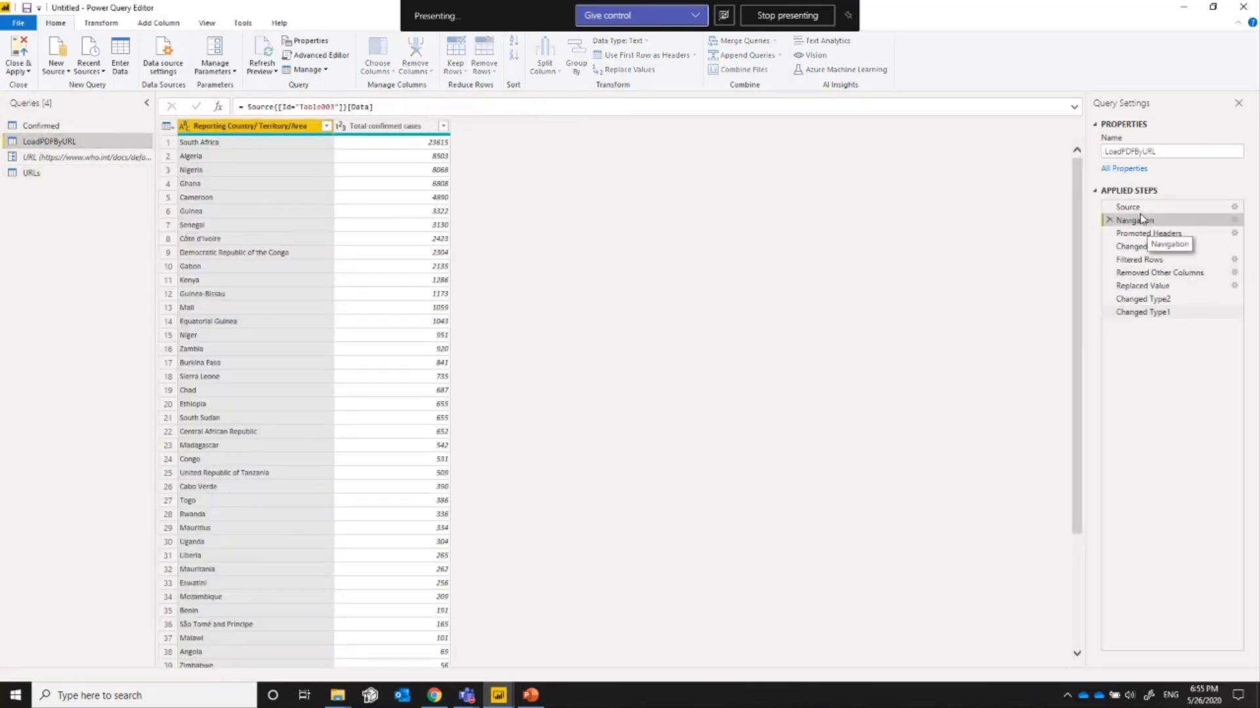
{"action": "left_click", "coordinate": [1139, 209]}
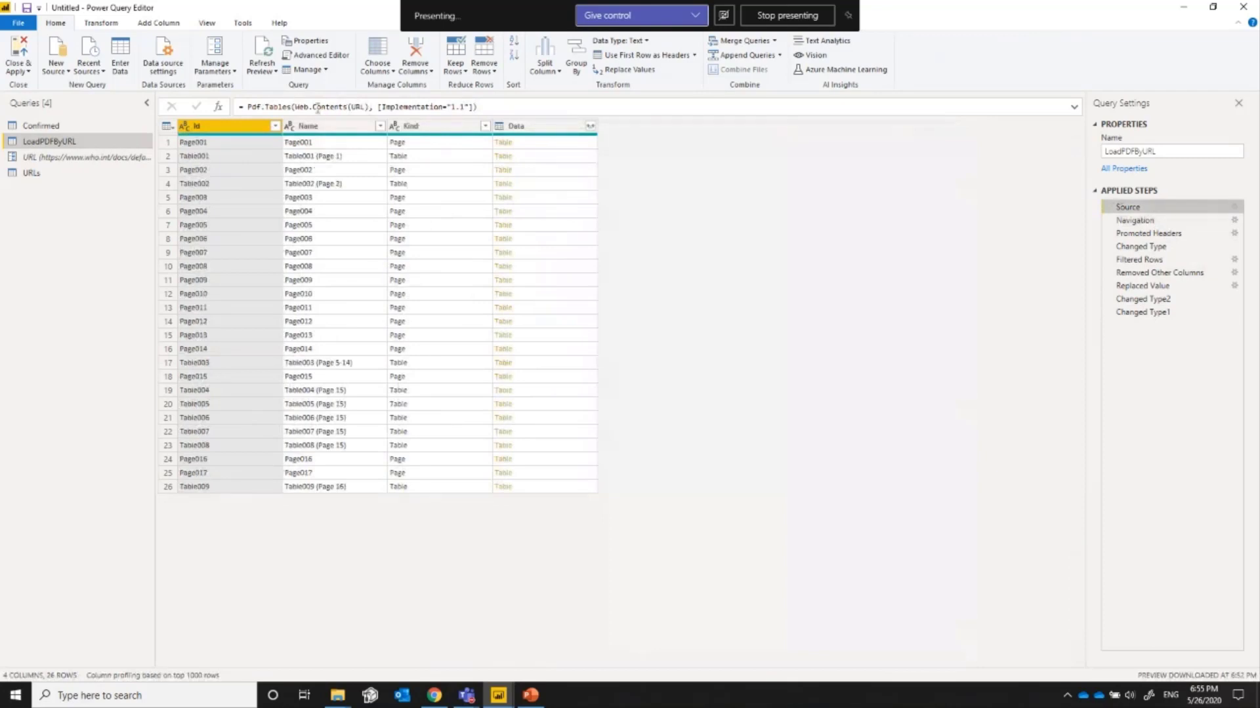
{"action": "double_click", "coordinate": [358, 107]}
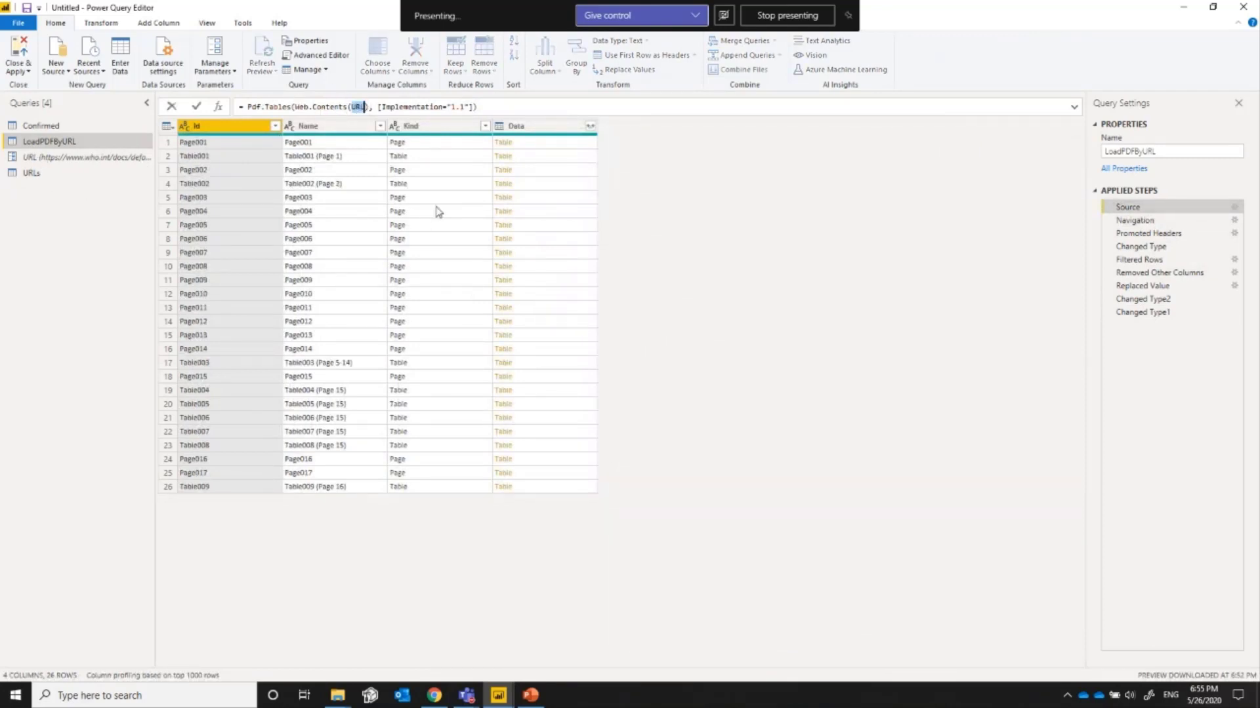
{"action": "left_click", "coordinate": [63, 144]}
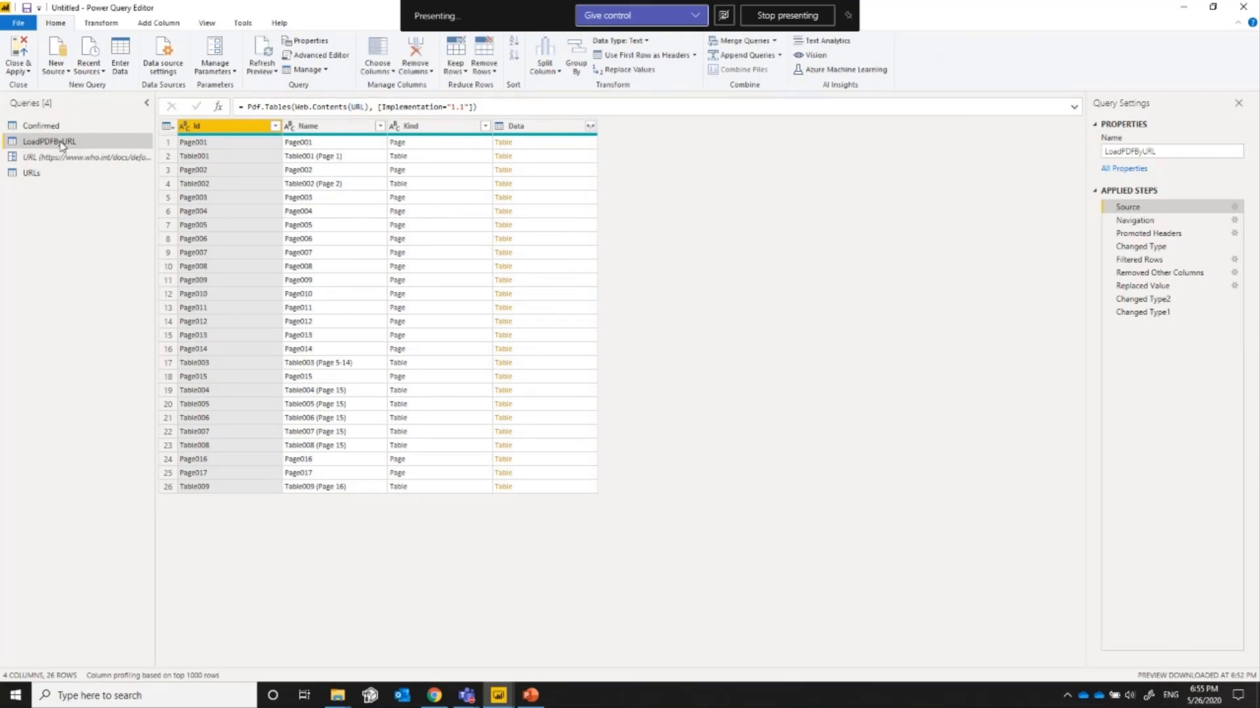
{"action": "double_click", "coordinate": [359, 107]}
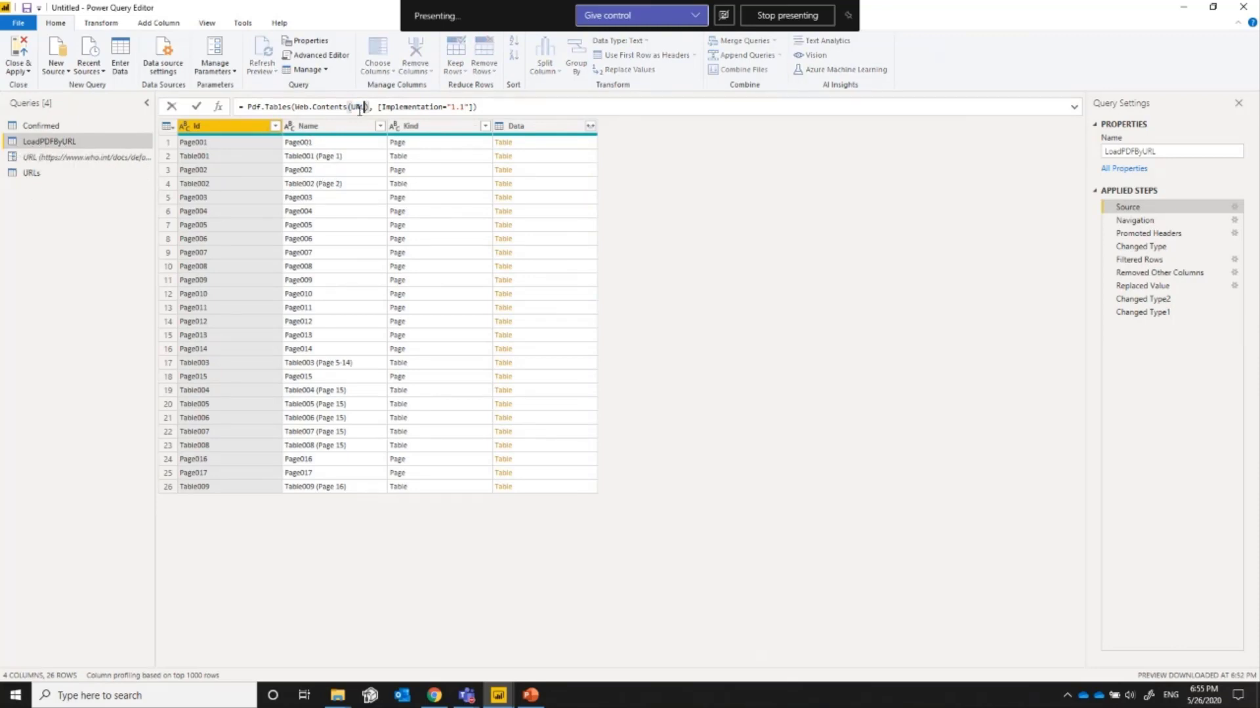
{"action": "mouse_move", "coordinate": [361, 109]}
- Create a function named FnLoadPDFByURL from the LoadPDFByURL query
{"action": "left_click", "coordinate": [69, 146]}
{"action": "right_click", "coordinate": [69, 149]}
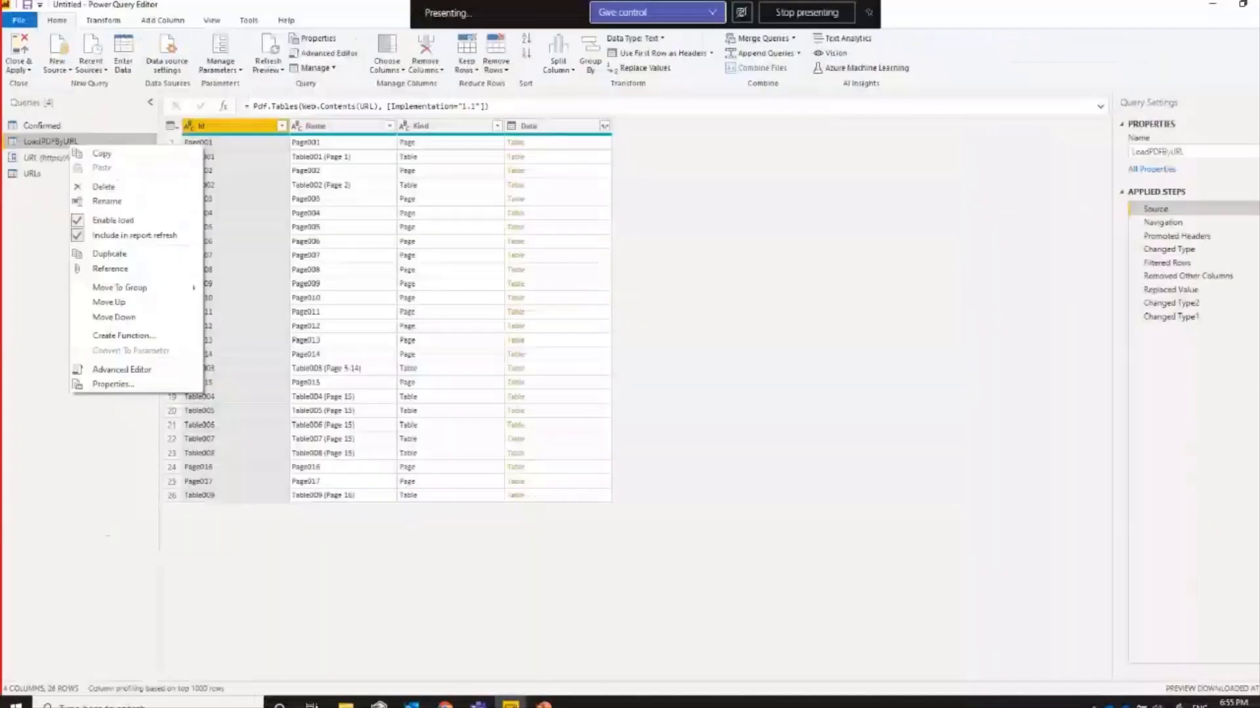
{"action": "key", "text": "Escape"}
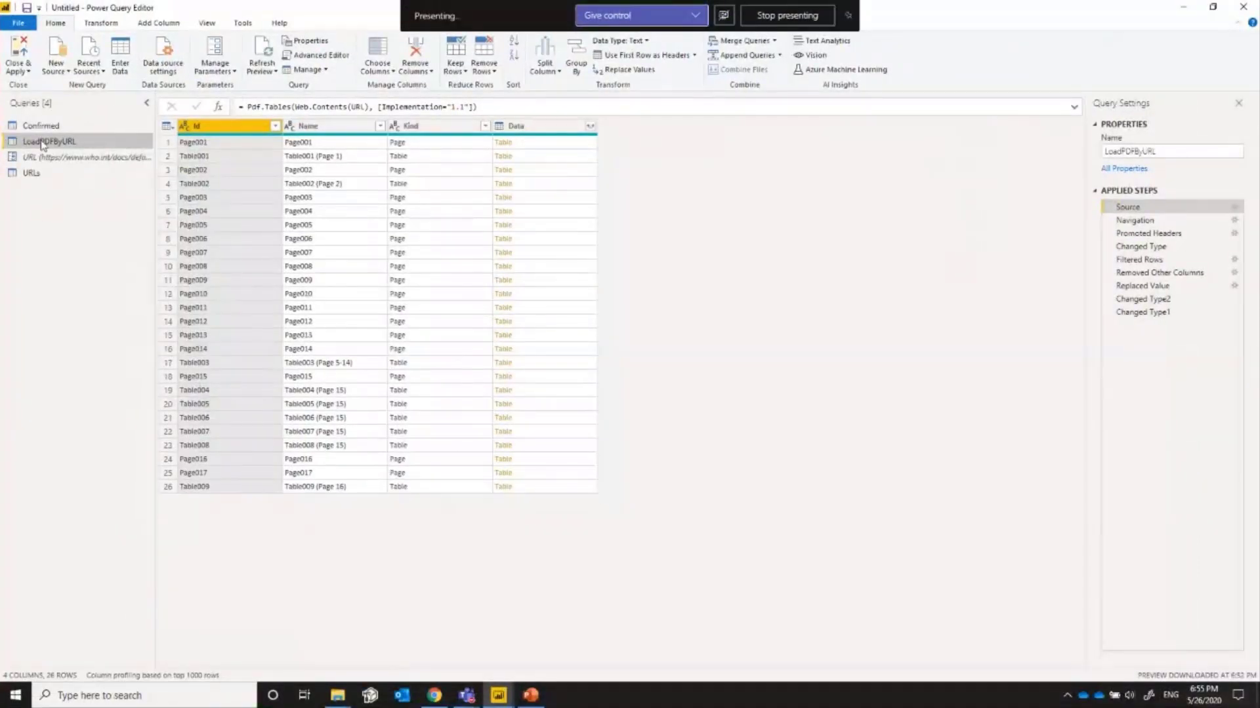
{"action": "right_click", "coordinate": [79, 145]}
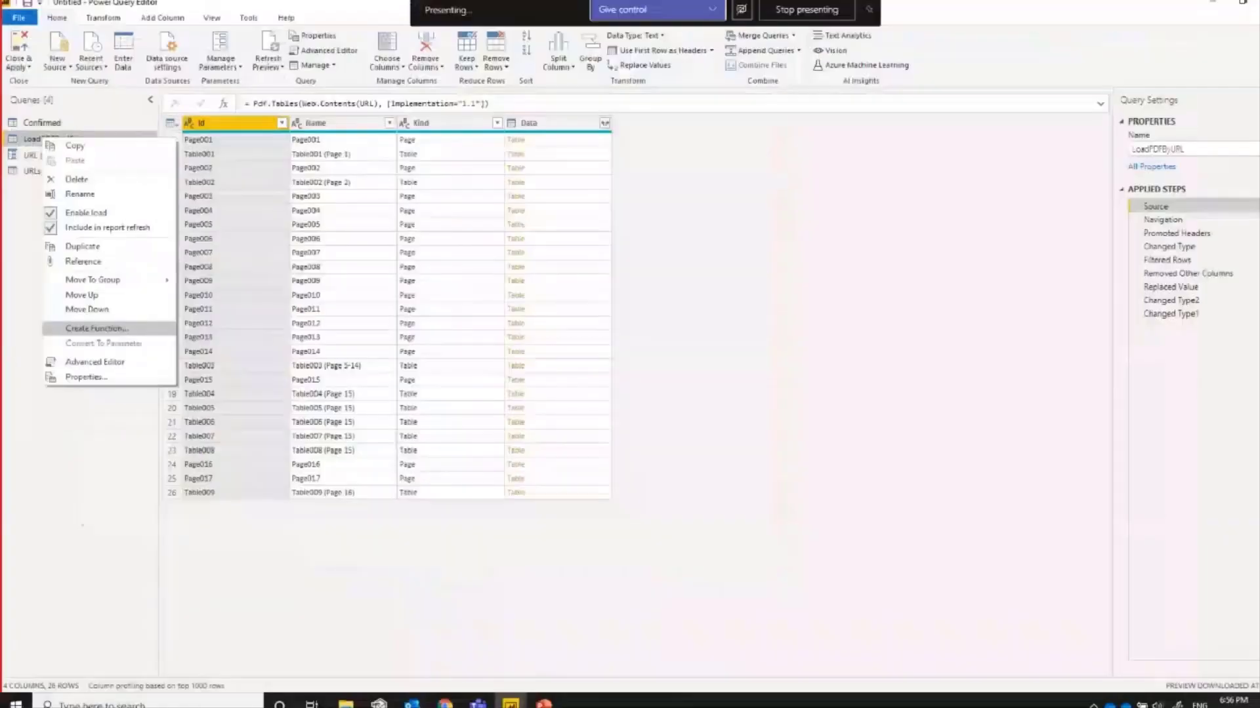
{"action": "left_click", "coordinate": [21, 337]}
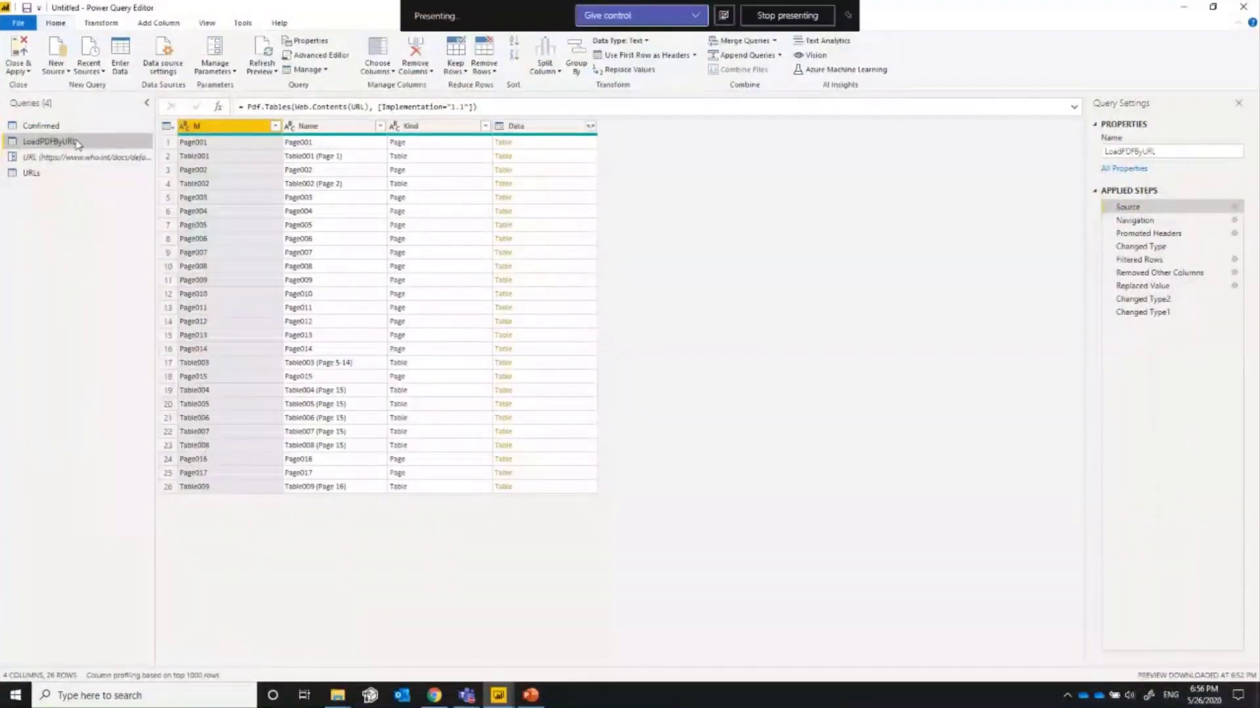
{"action": "right_click", "coordinate": [86, 52]}
{"action": "left_click", "coordinate": [138, 327]}
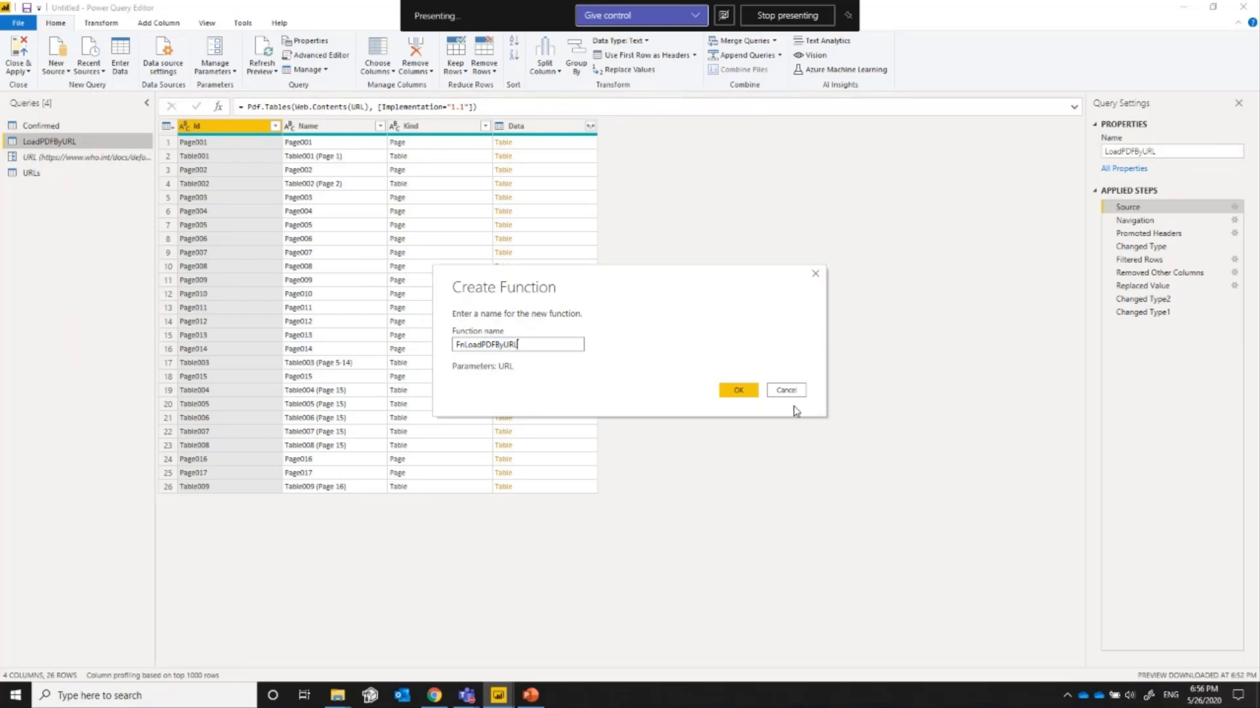
{"action": "left_click", "coordinate": [739, 391]}
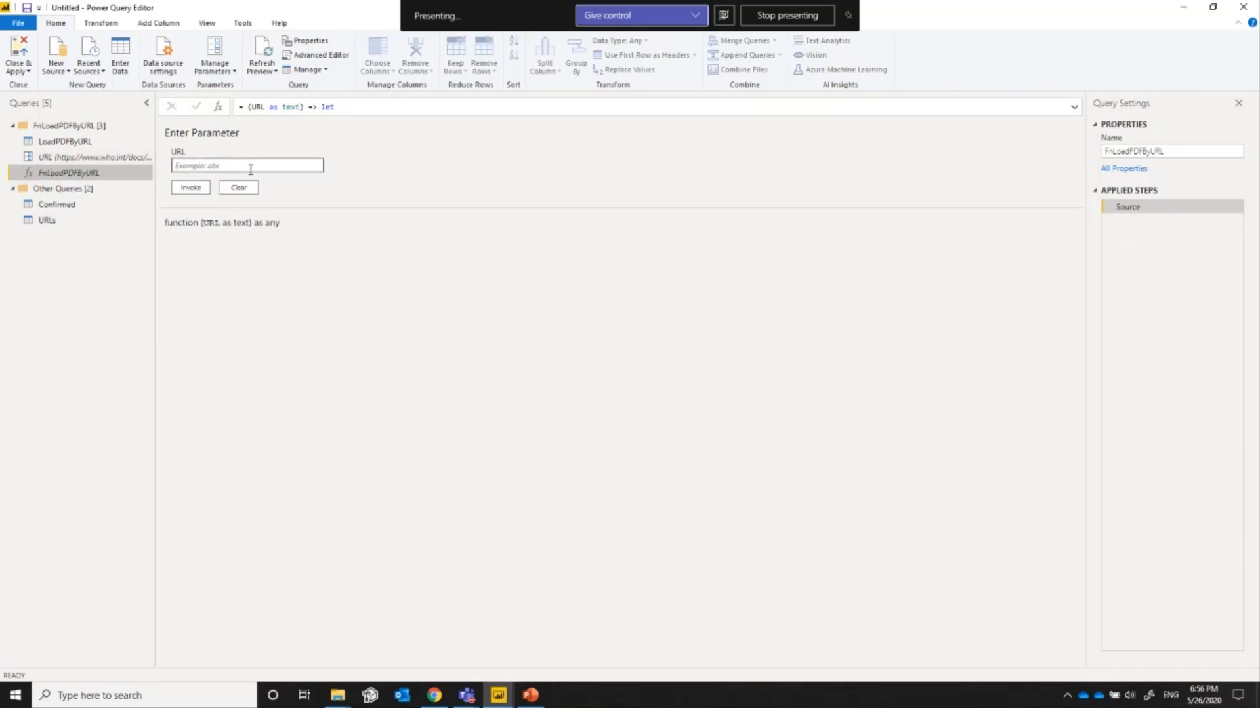
- Rename the URLs query as Confirmed Cases from WHO
{"action": "left_click", "coordinate": [47, 220]}
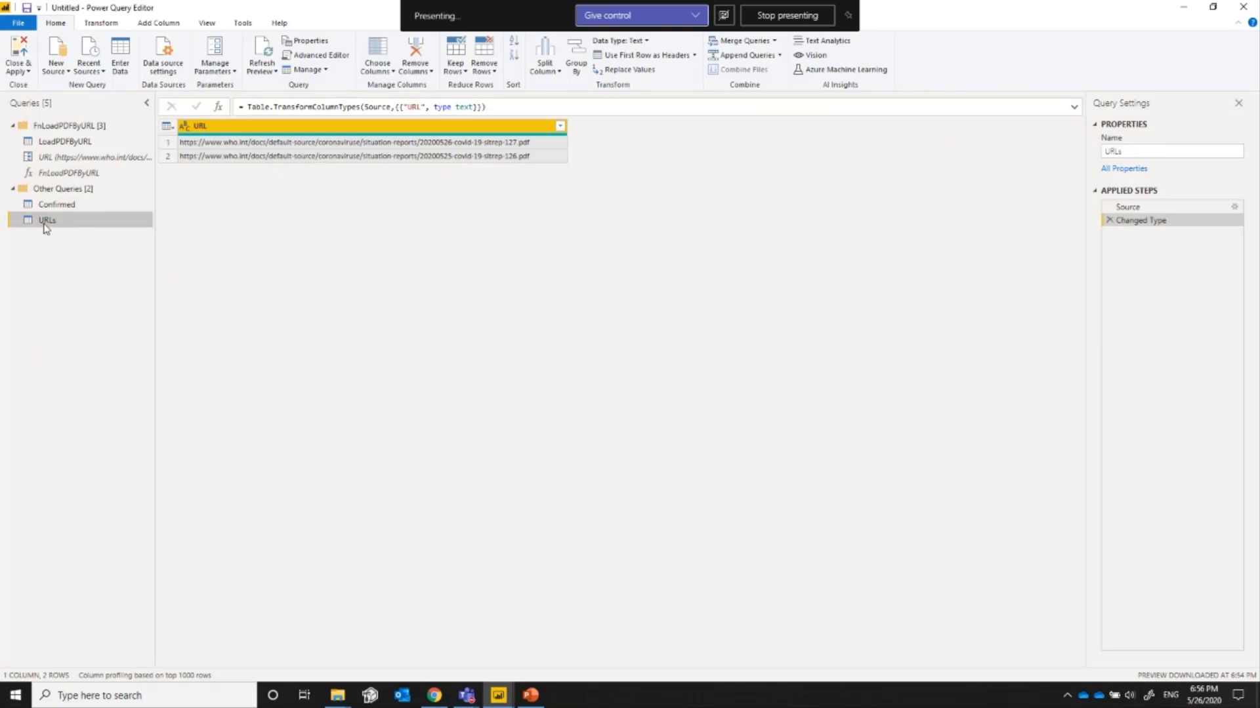
{"action": "double_click", "coordinate": [1125, 151]}
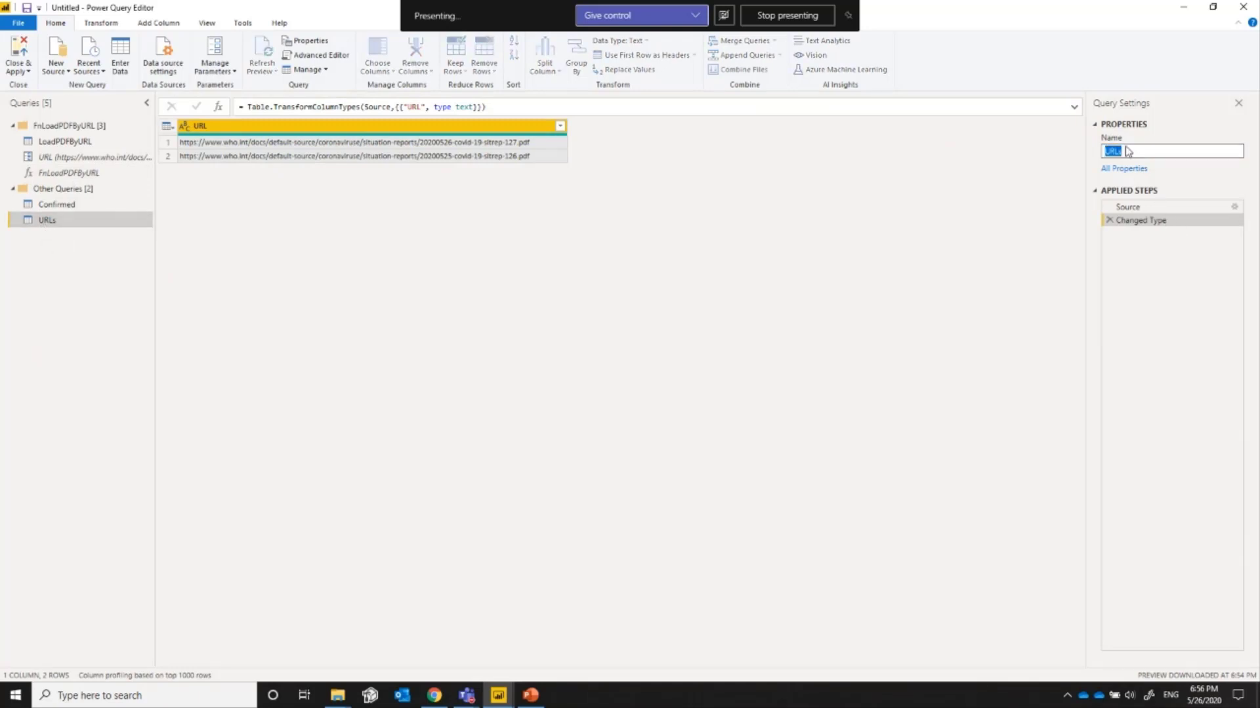
{"action": "type", "text": "COnfirmed"}
{"action": "key", "text": "BackSpace"}
{"action": "type", "text": "o"}
{"action": "key", "text": "Return"}
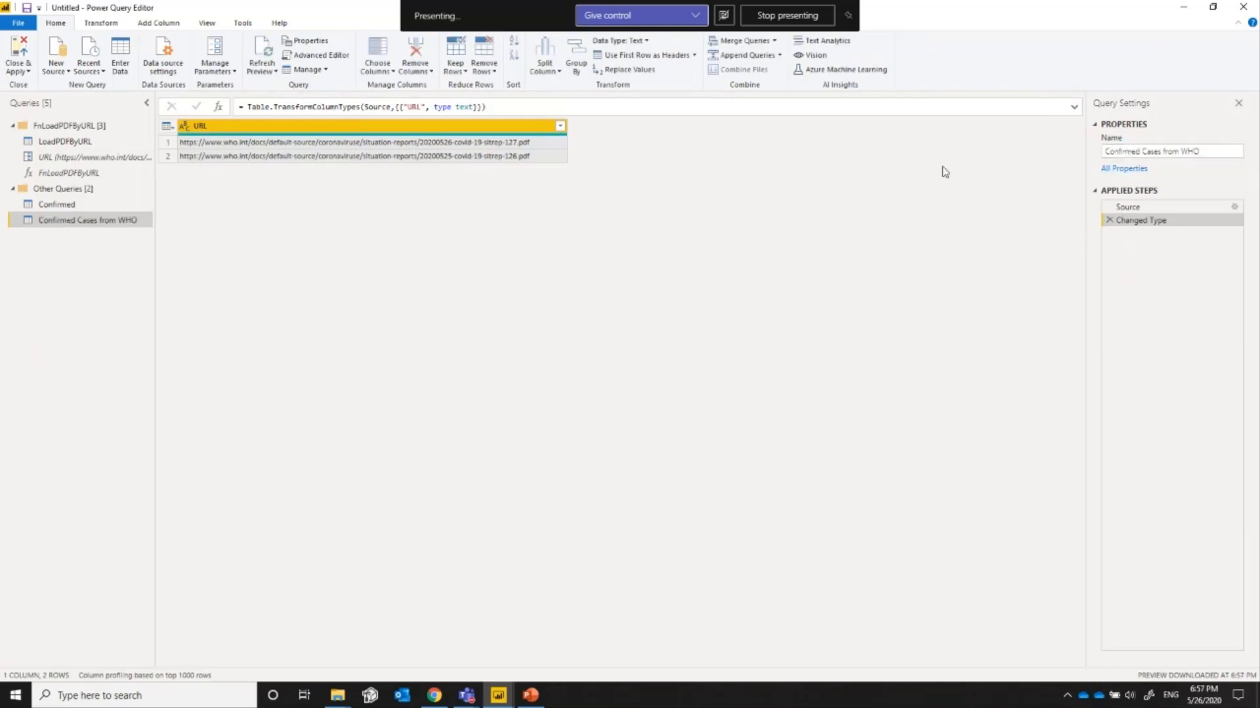
- Add a column to Confirmed Cases from WHO by invoking the FnLoadPDFByURL custom function with the URL column as its argument
{"action": "left_click", "coordinate": [175, 23]}
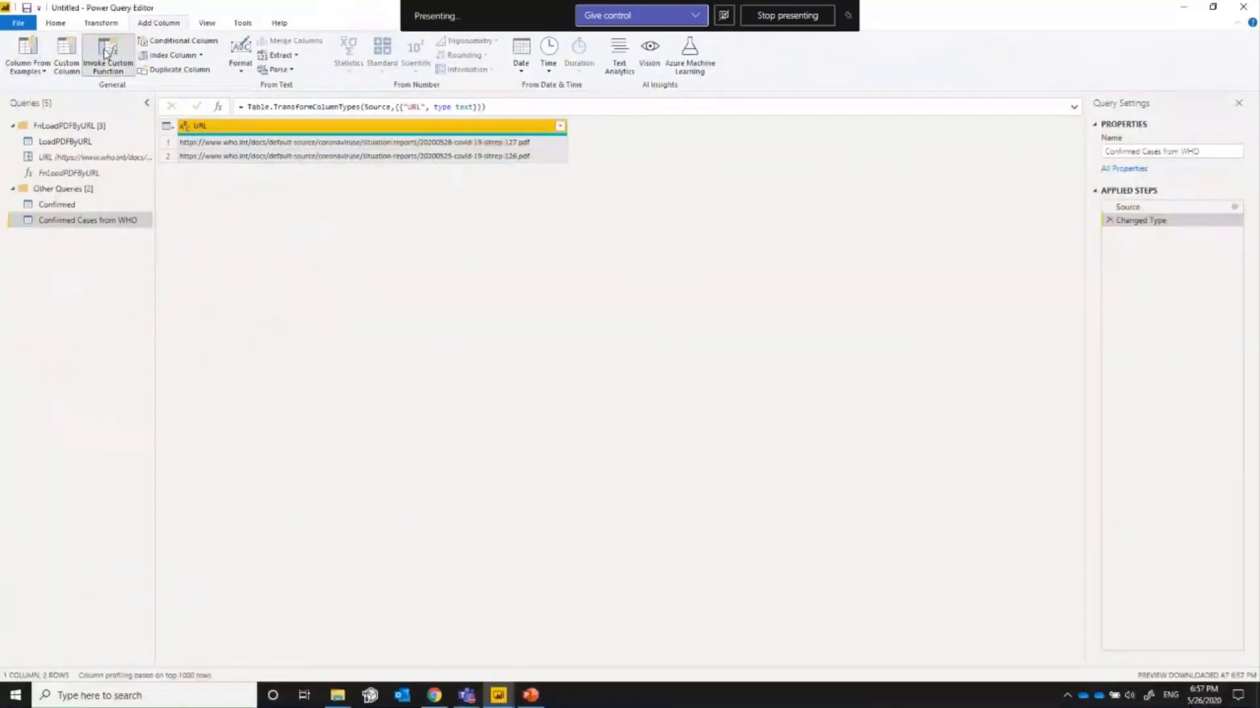
{"action": "left_click", "coordinate": [106, 52]}
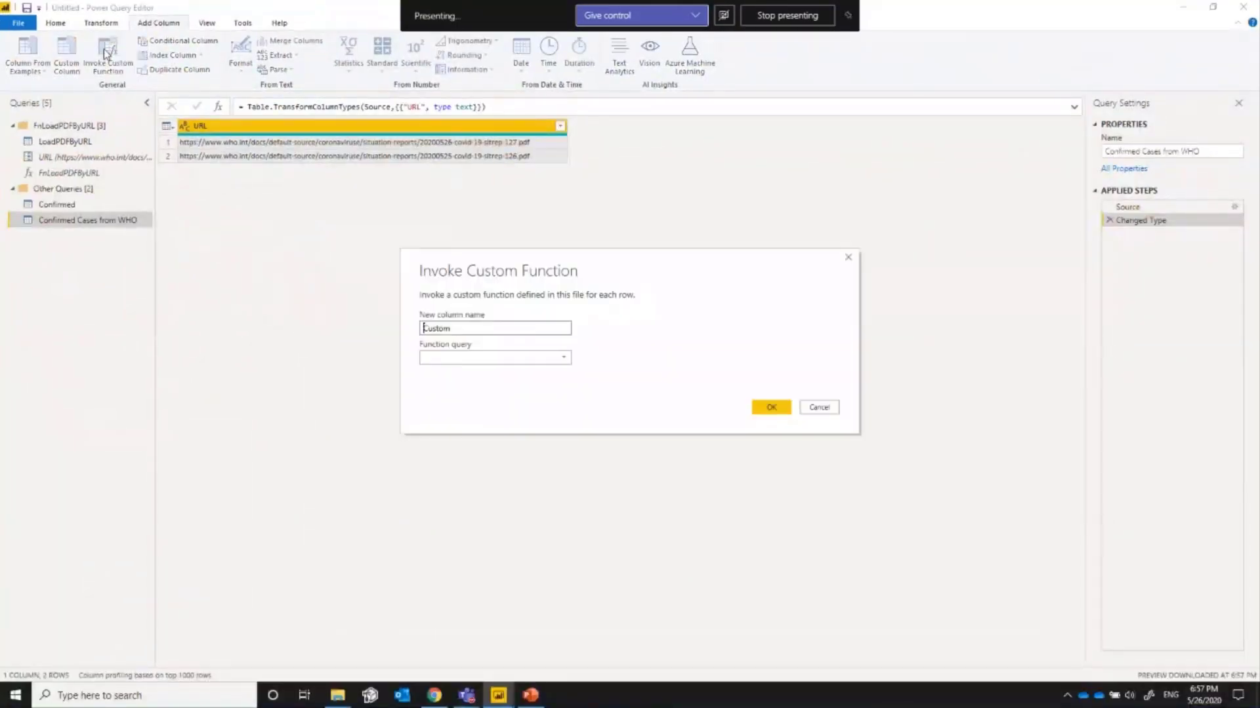
{"action": "left_click", "coordinate": [476, 360]}
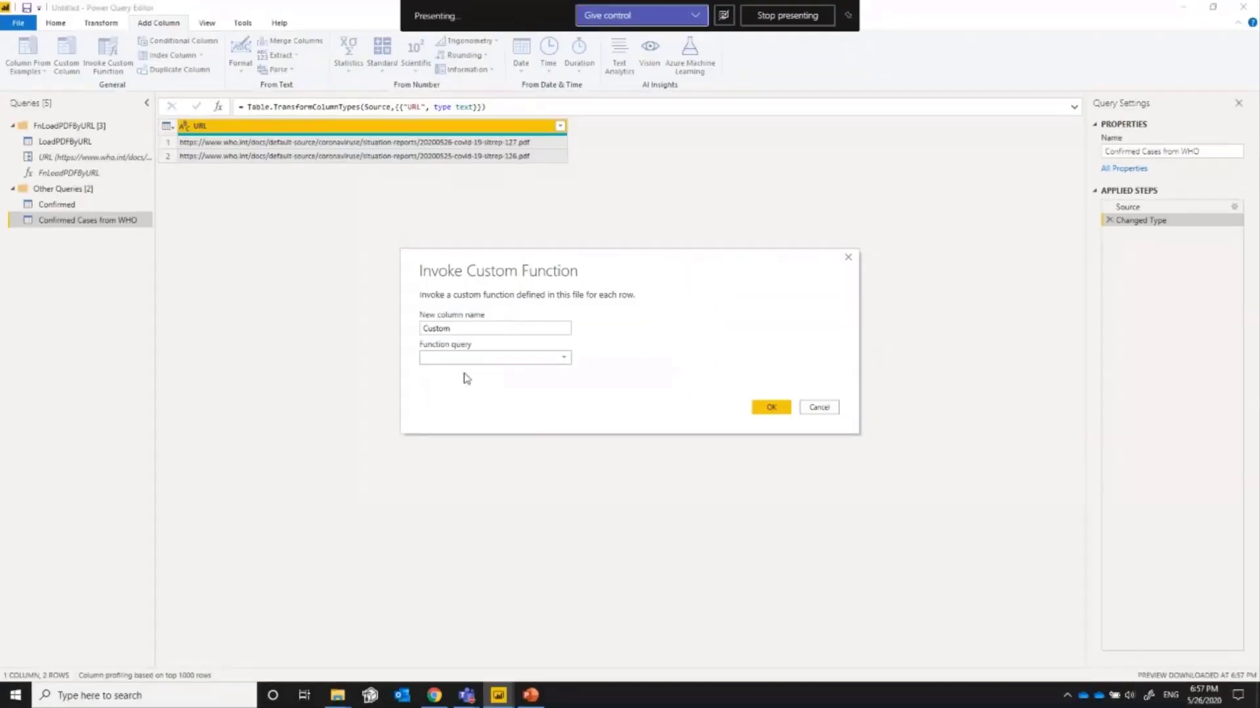
{"action": "left_click", "coordinate": [466, 373]}
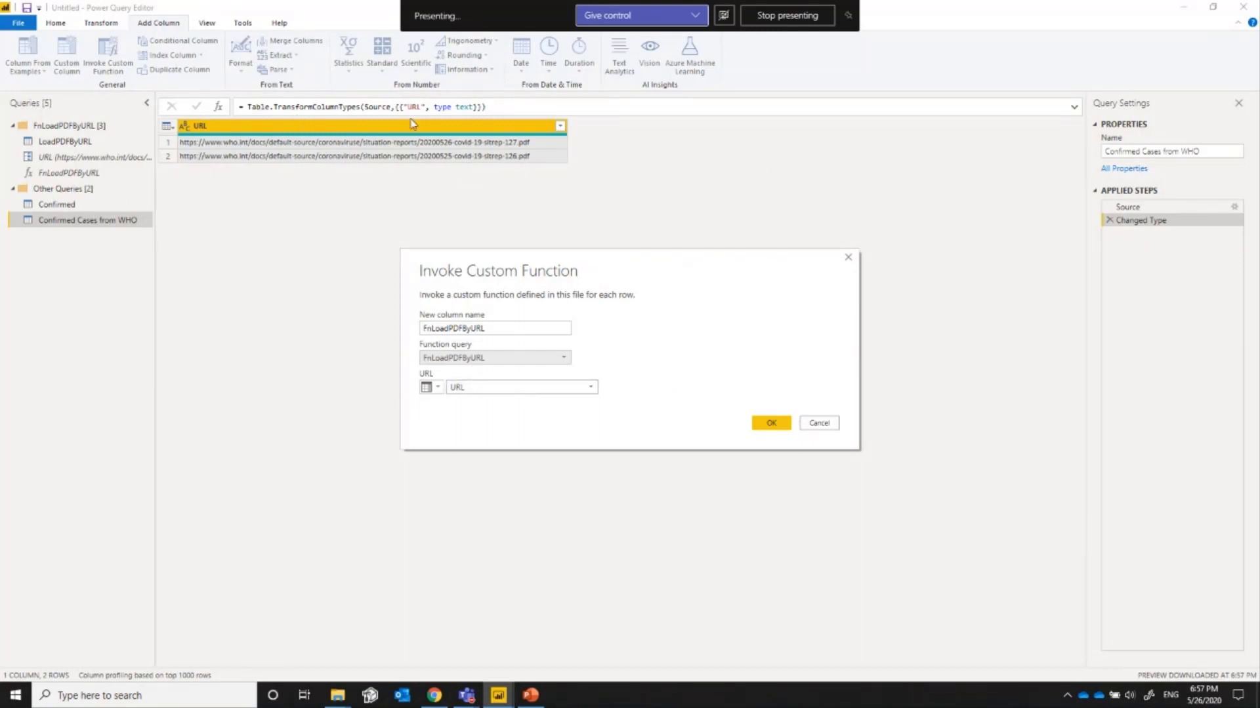
{"action": "left_click", "coordinate": [436, 387]}
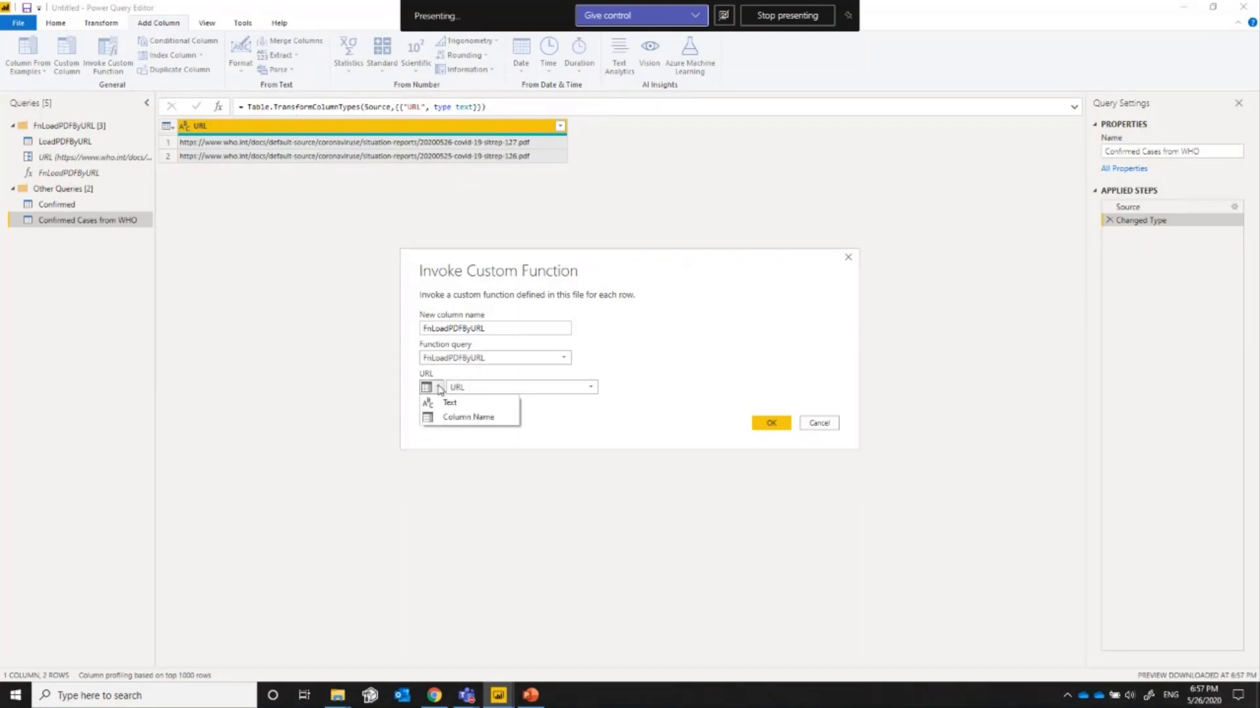
{"action": "left_click", "coordinate": [517, 391]}
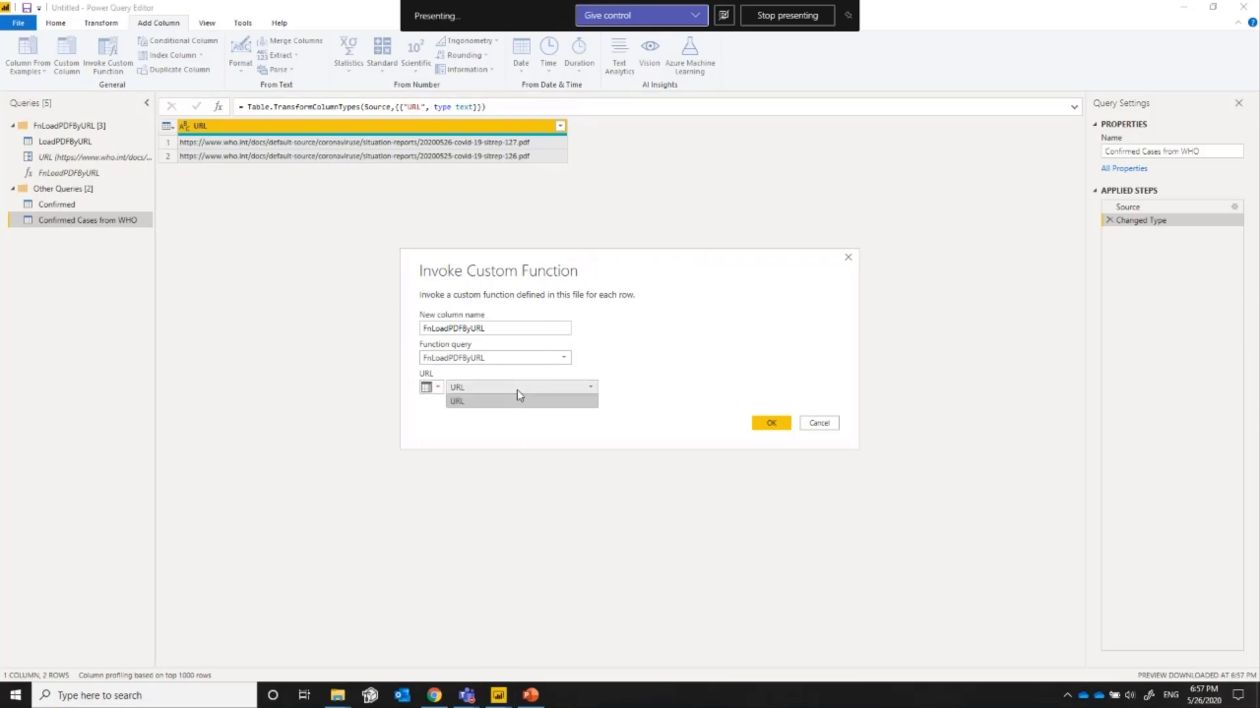
{"action": "left_click", "coordinate": [459, 401]}
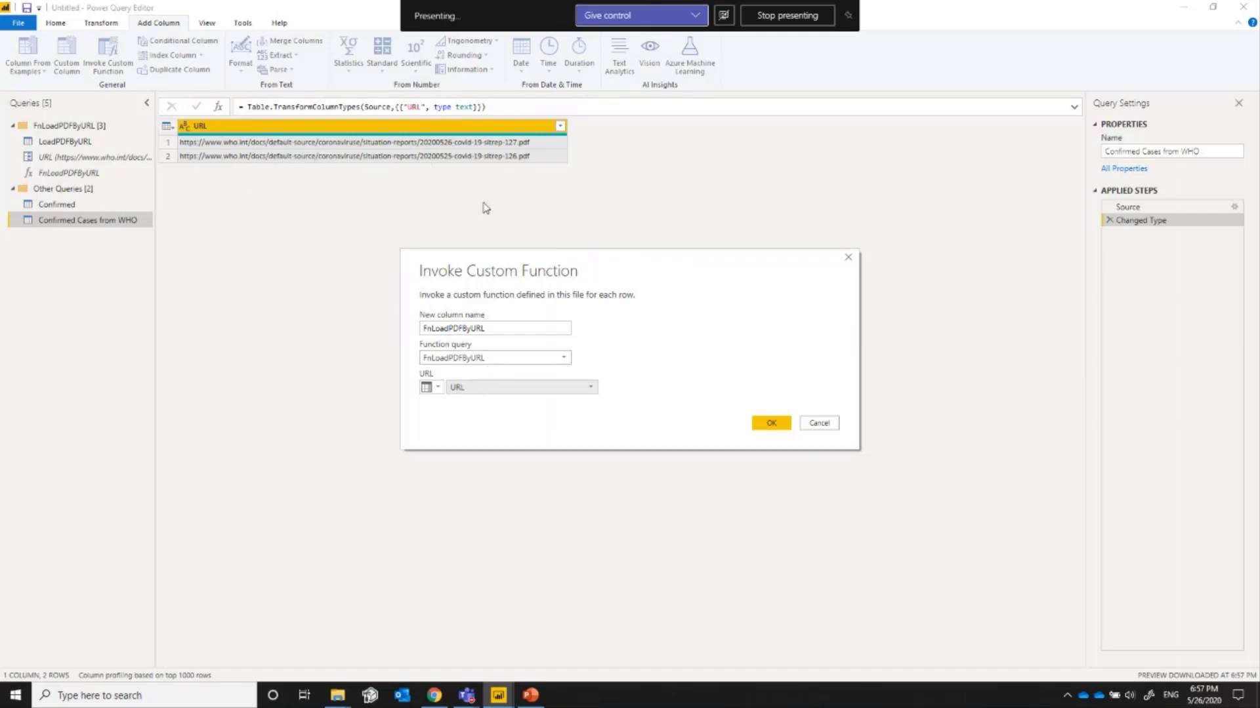
{"action": "left_click", "coordinate": [769, 424]}
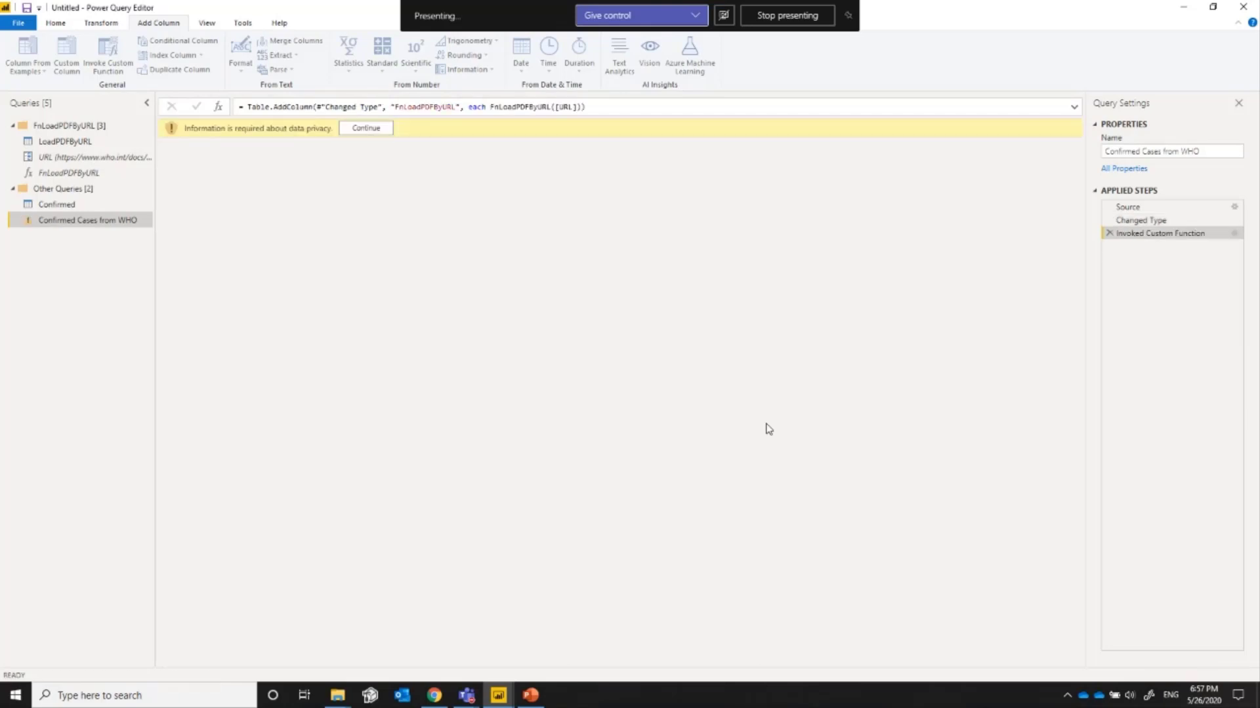
{"action": "left_click", "coordinate": [366, 128]}
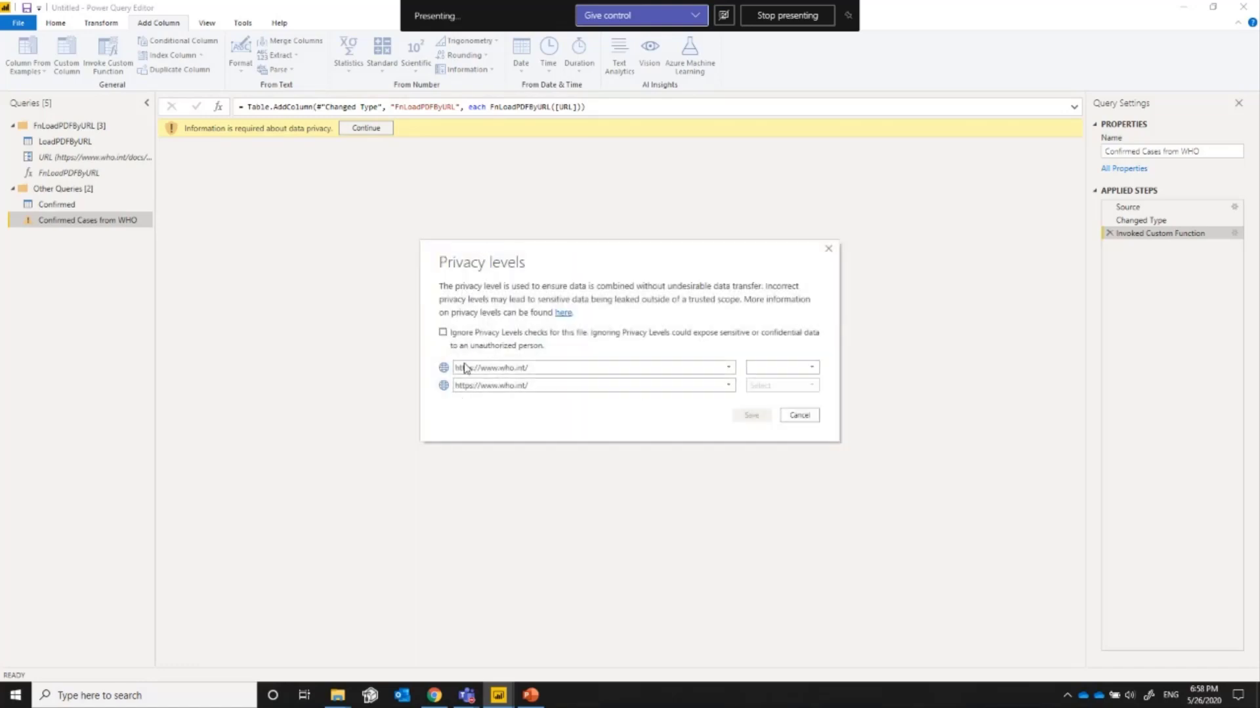
{"action": "left_click", "coordinate": [777, 369]}
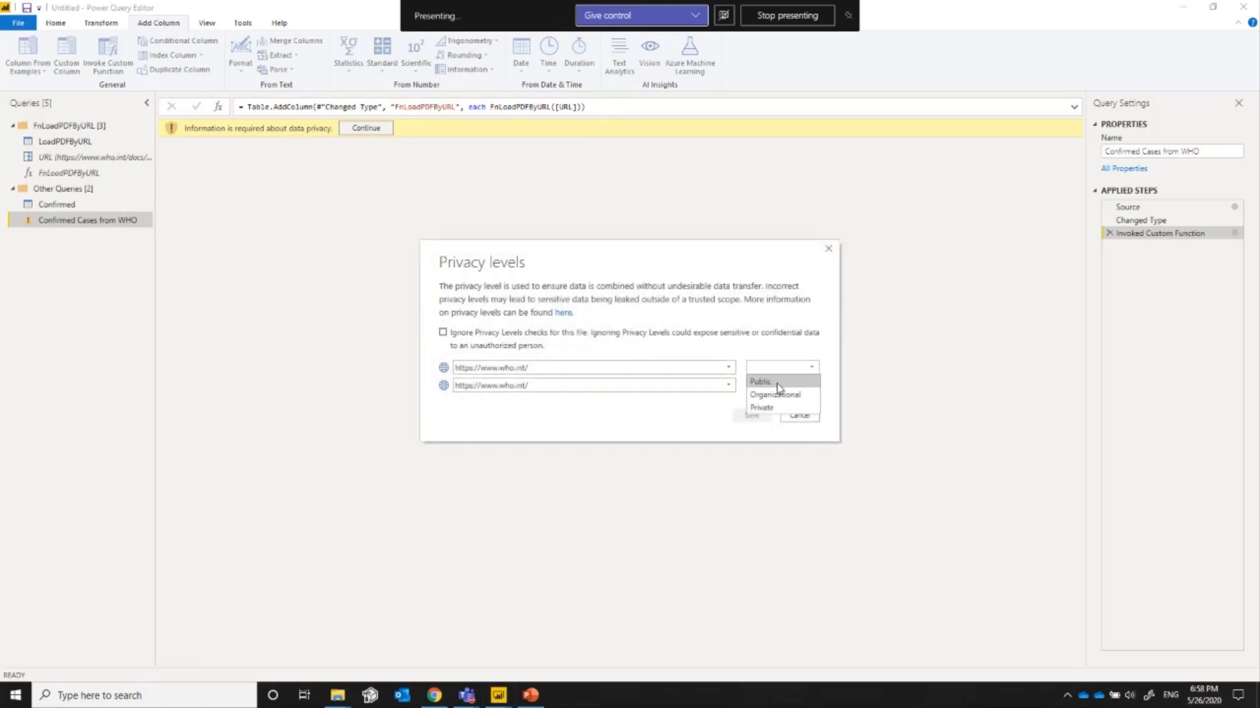
{"action": "left_click", "coordinate": [777, 384]}
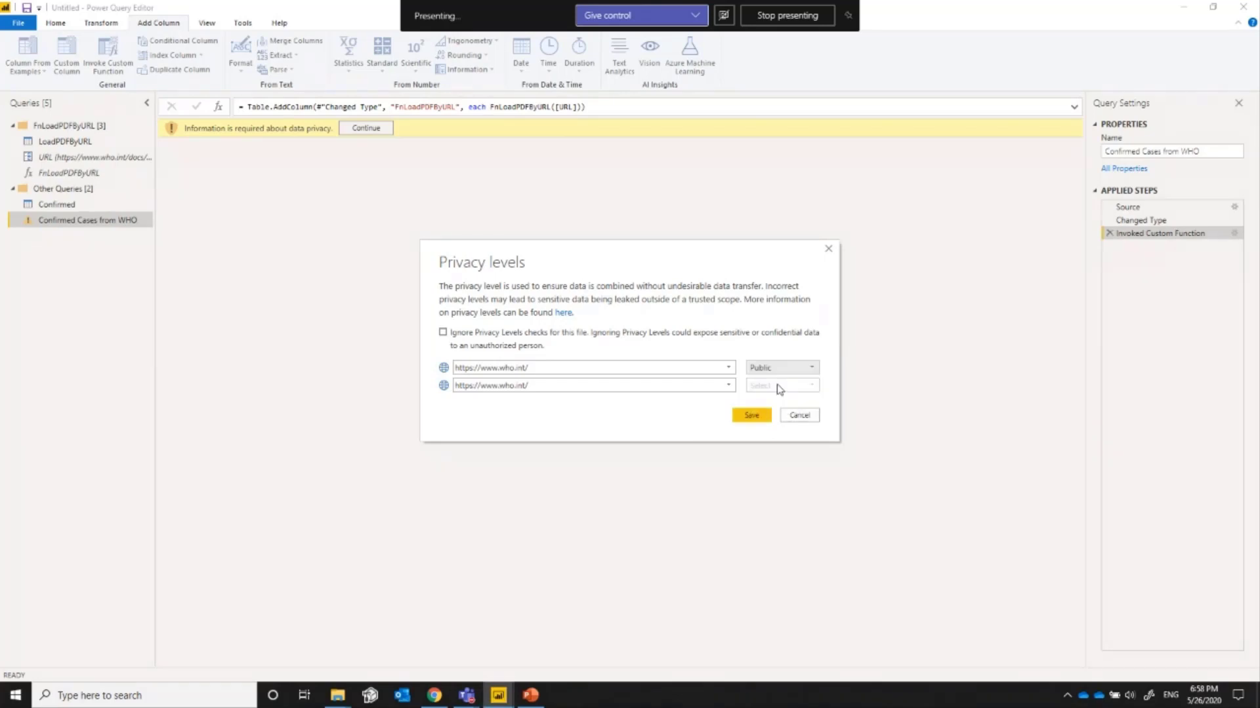
{"action": "left_click", "coordinate": [752, 416]}
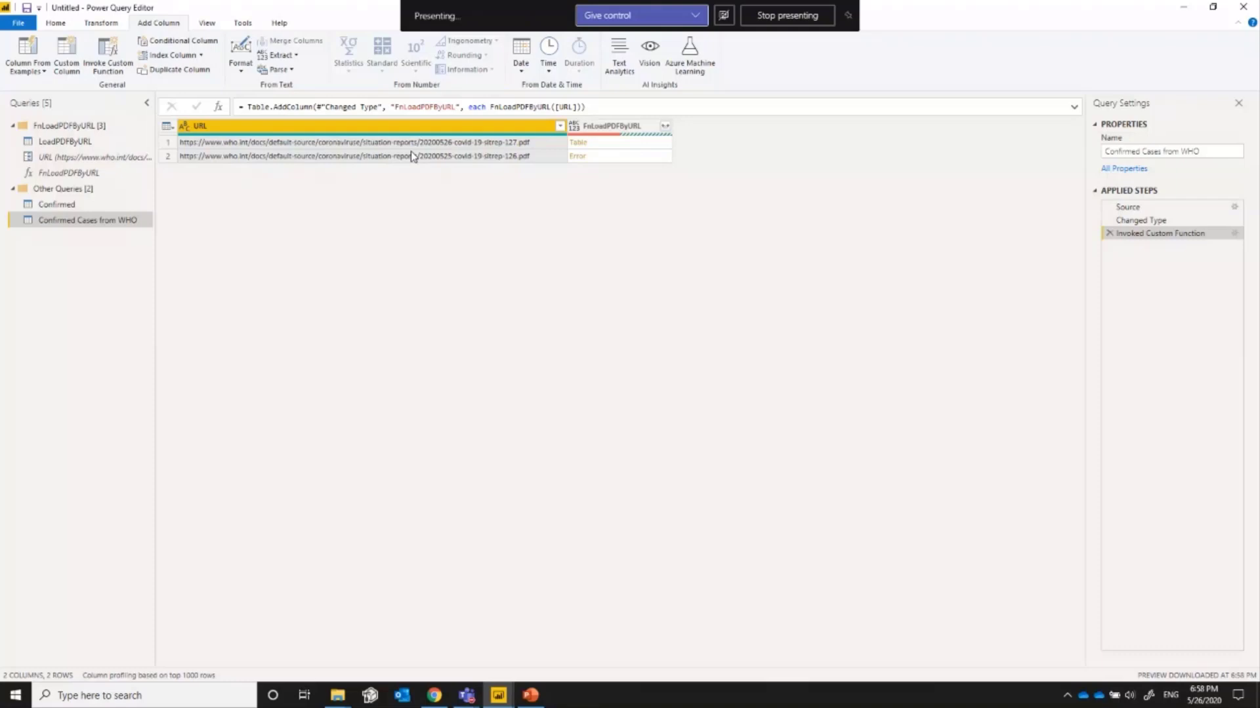
- Examine the error details in the second row's FnLoadPDFByURL cell and the URL reference in LoadPDFByURL's Source step
{"action": "left_click", "coordinate": [580, 156]}
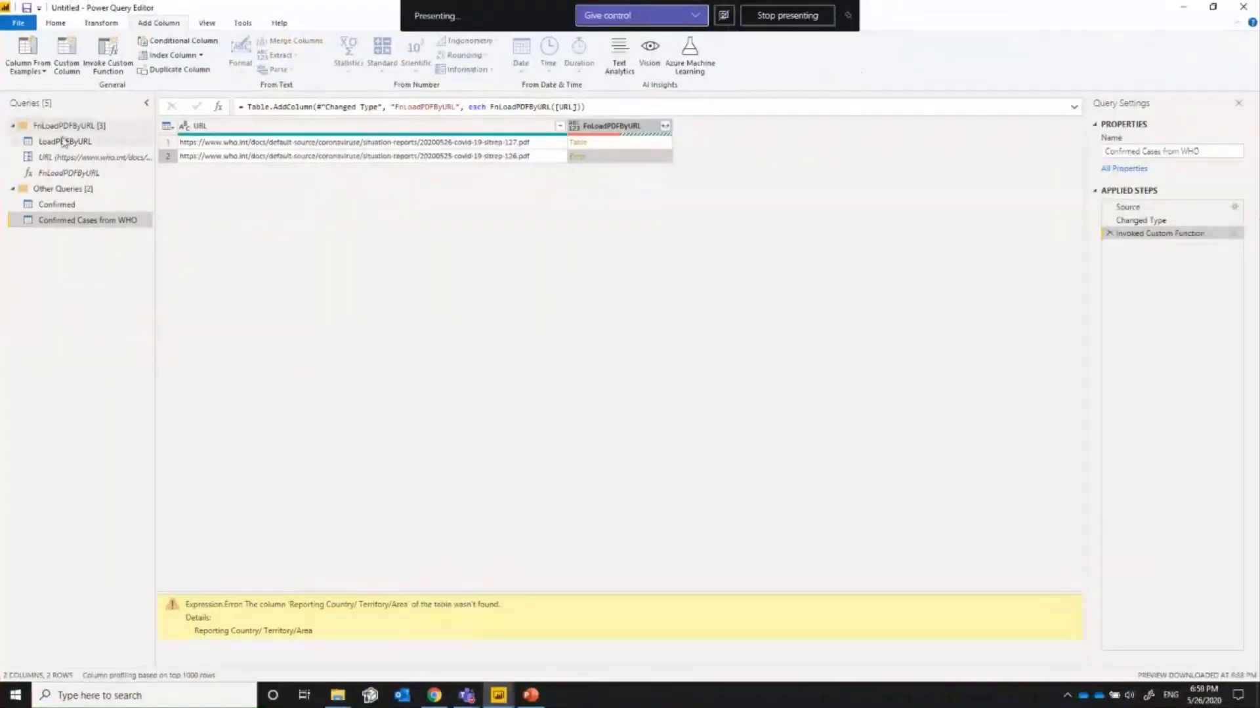
{"action": "left_click", "coordinate": [81, 143]}
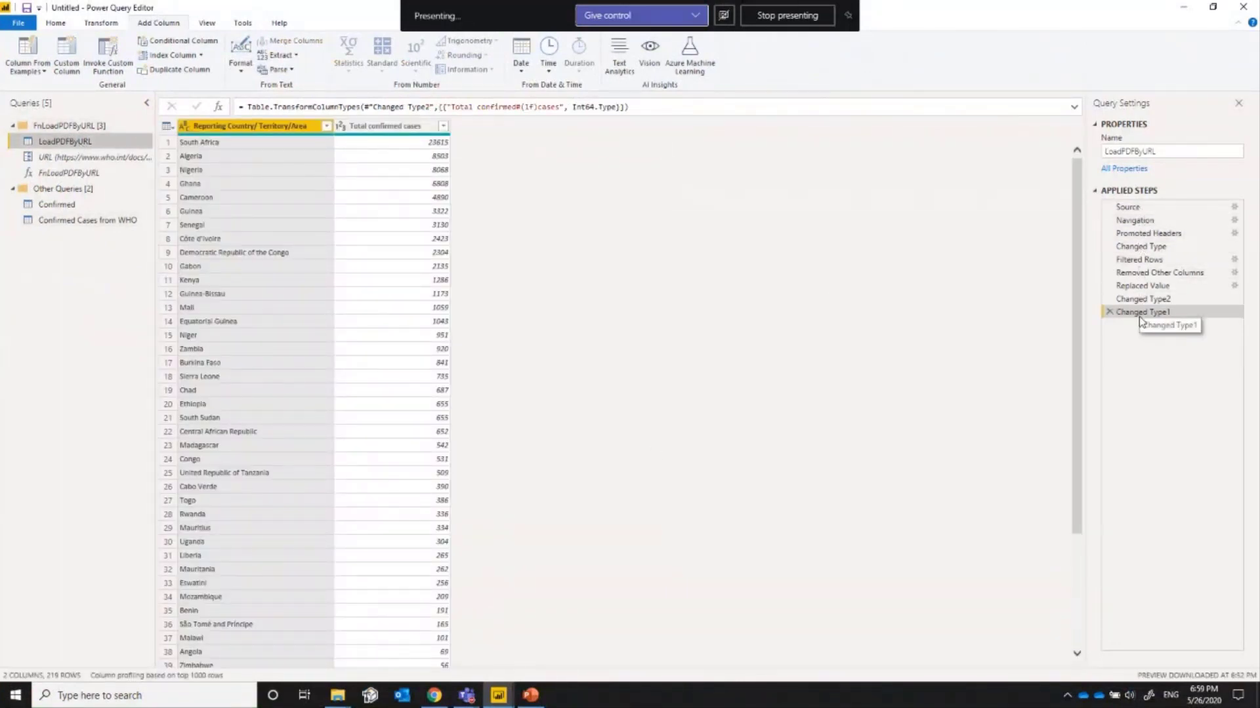
{"action": "left_click", "coordinate": [1131, 207]}
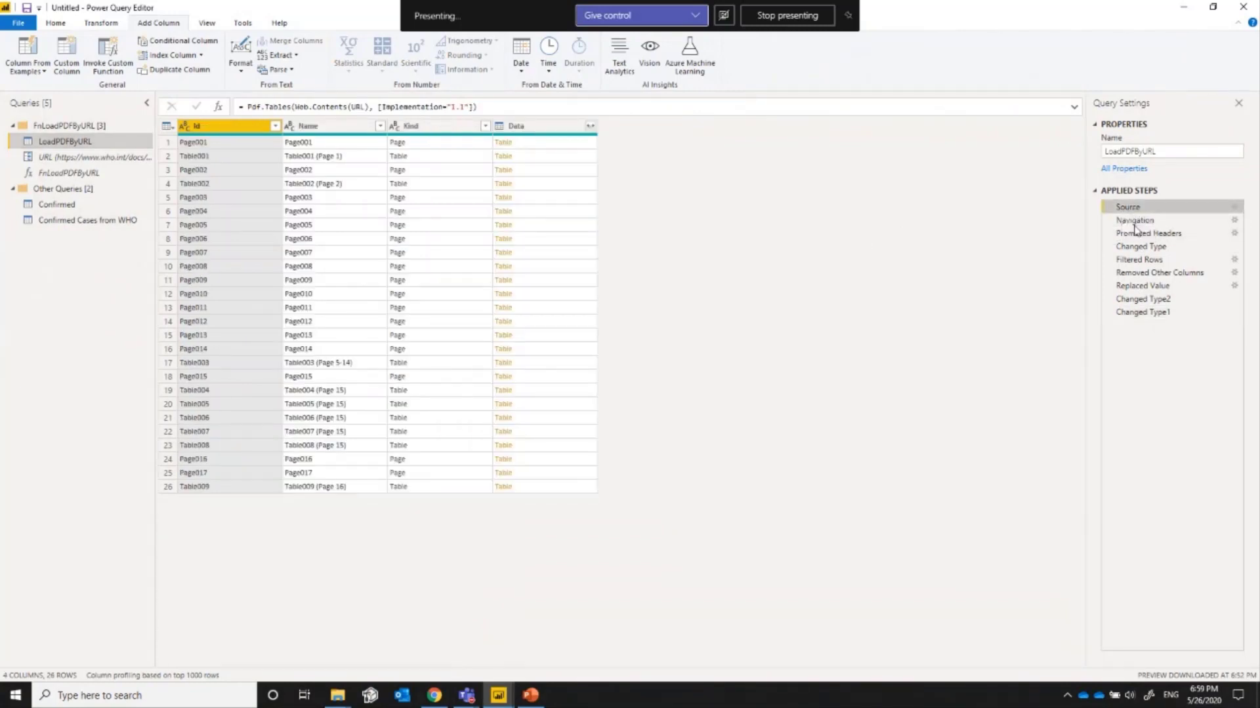
{"action": "double_click", "coordinate": [360, 107]}
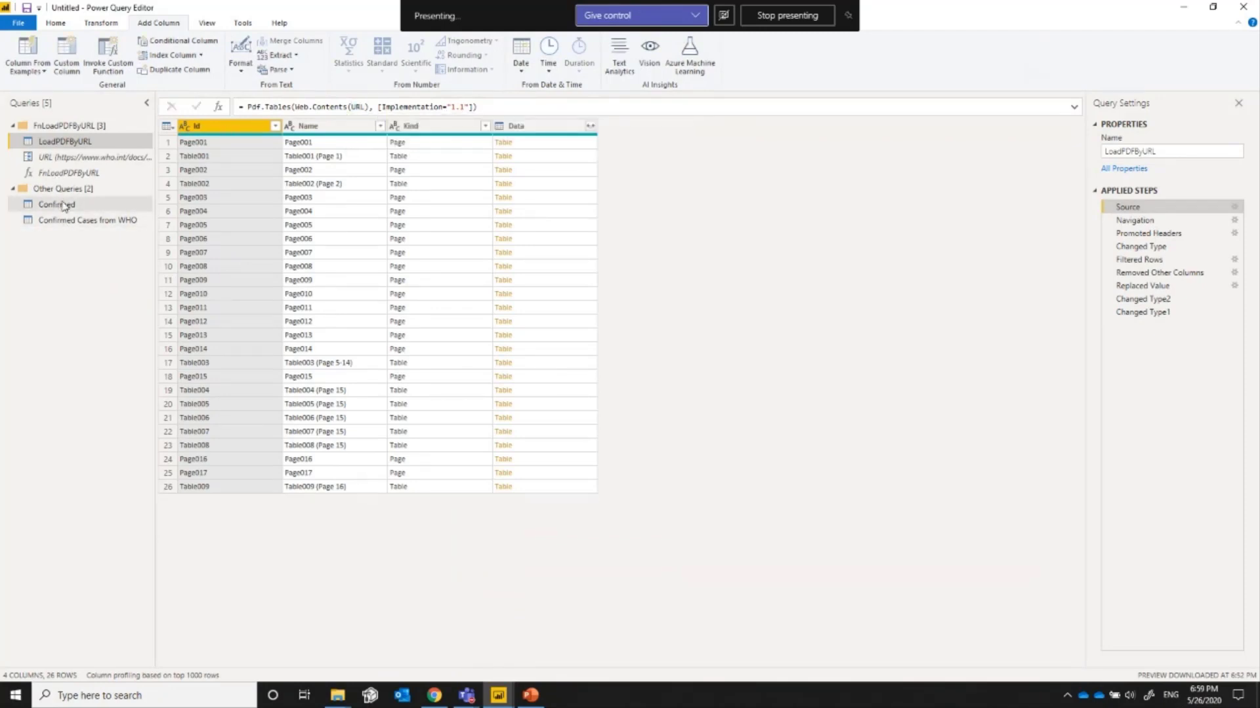
{"action": "left_click", "coordinate": [57, 204]}
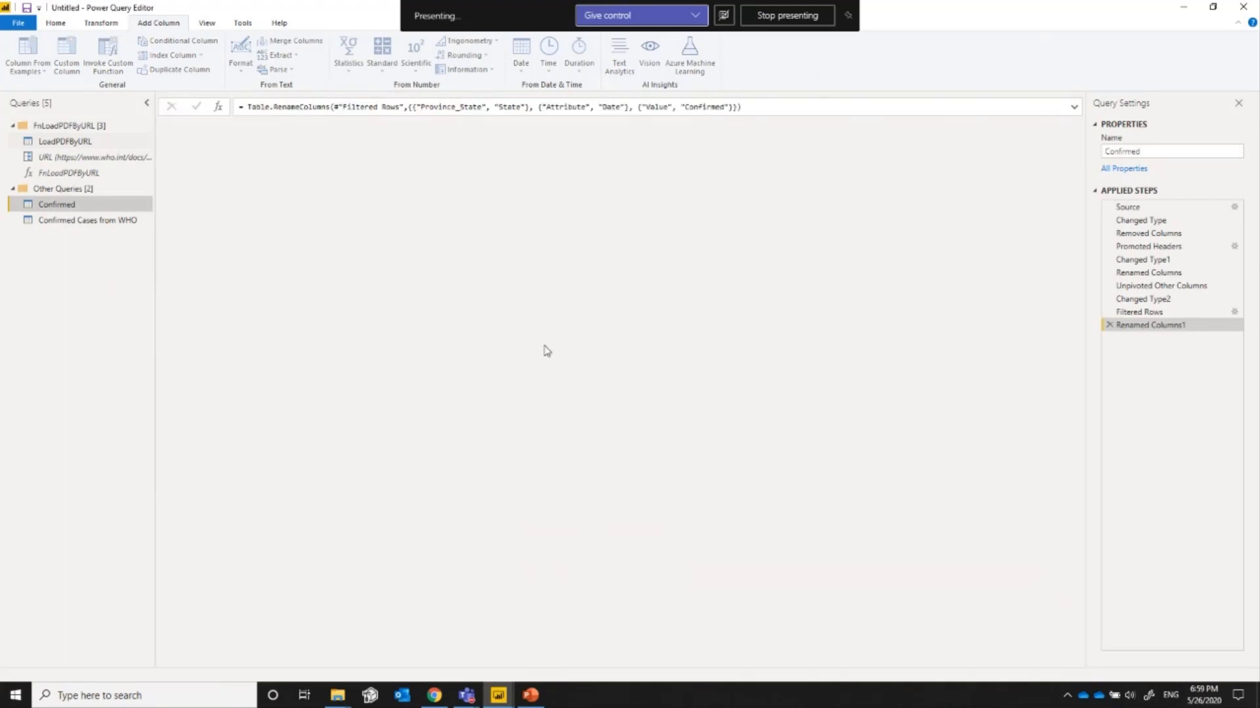
{"action": "left_click", "coordinate": [1234, 207]}
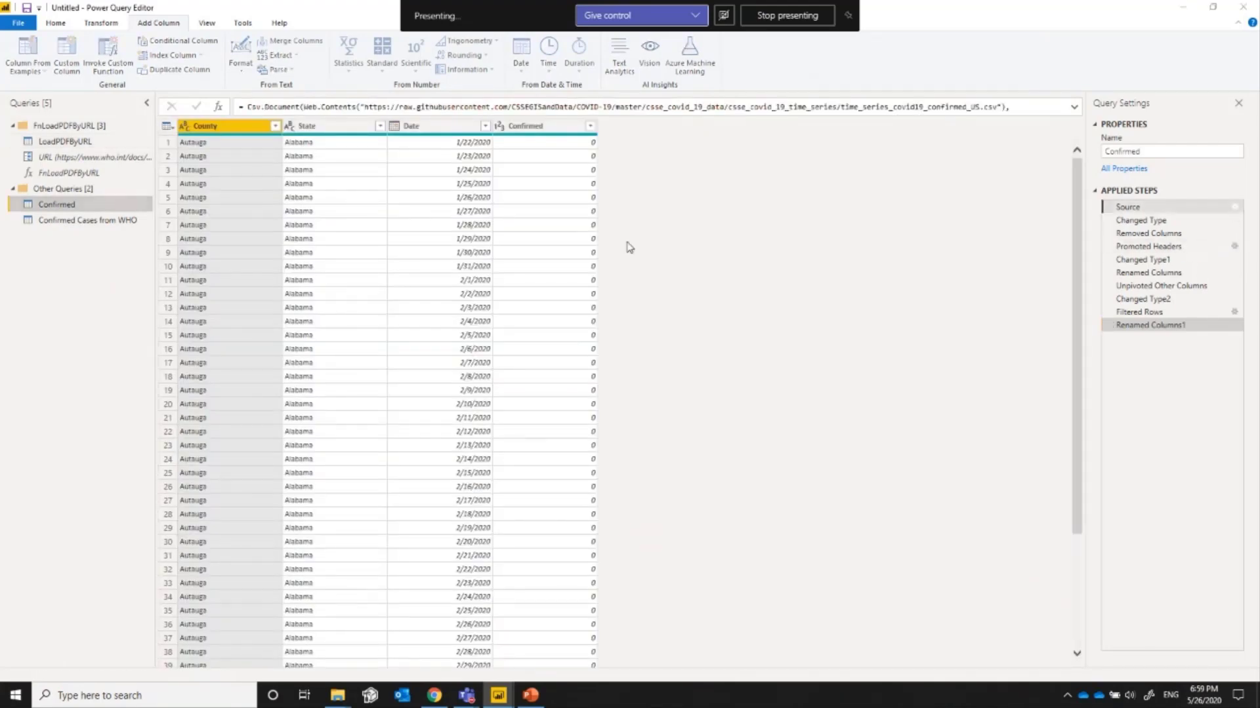
{"action": "left_click", "coordinate": [772, 443]}
- Copy the second address, for the 20200525 sitrep-126 PDF, from the source table of Confirmed Cases from WHO, leaving the table unedited
{"action": "left_click", "coordinate": [63, 221]}
{"action": "left_click", "coordinate": [1234, 207]}
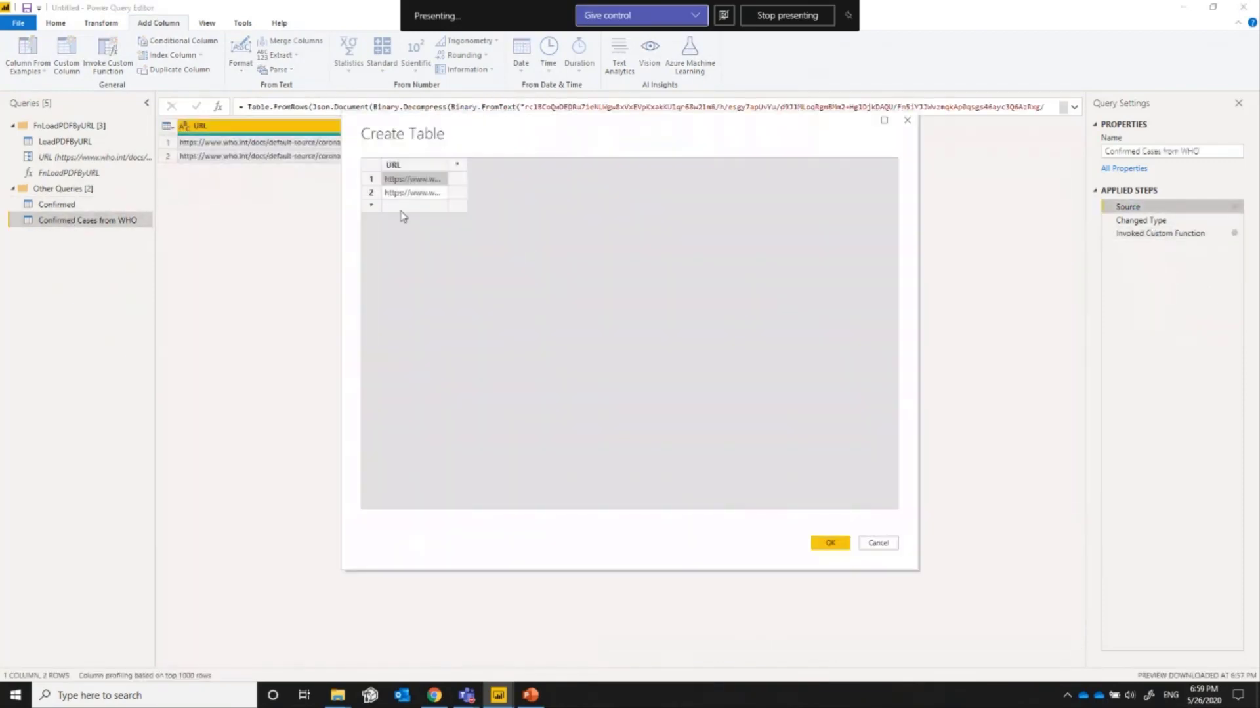
{"action": "left_click", "coordinate": [400, 193]}
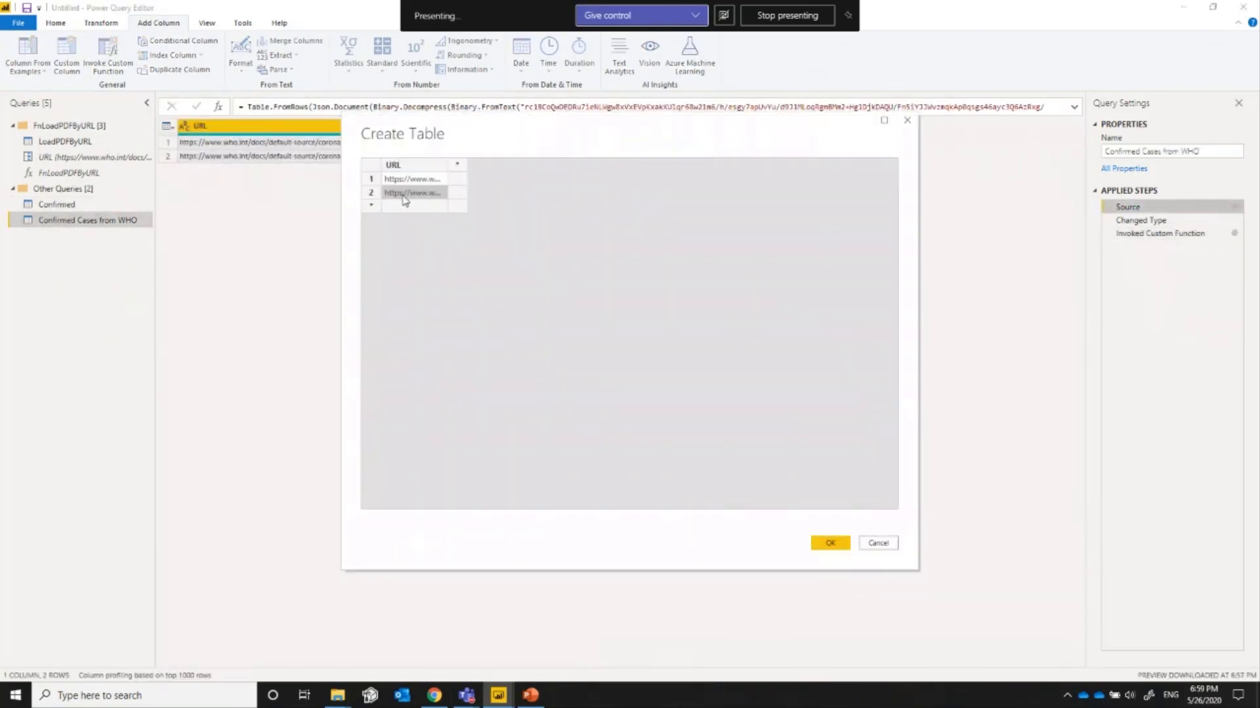
{"action": "left_click_drag", "start_coordinate": [448, 165], "coordinate": [745, 188]}
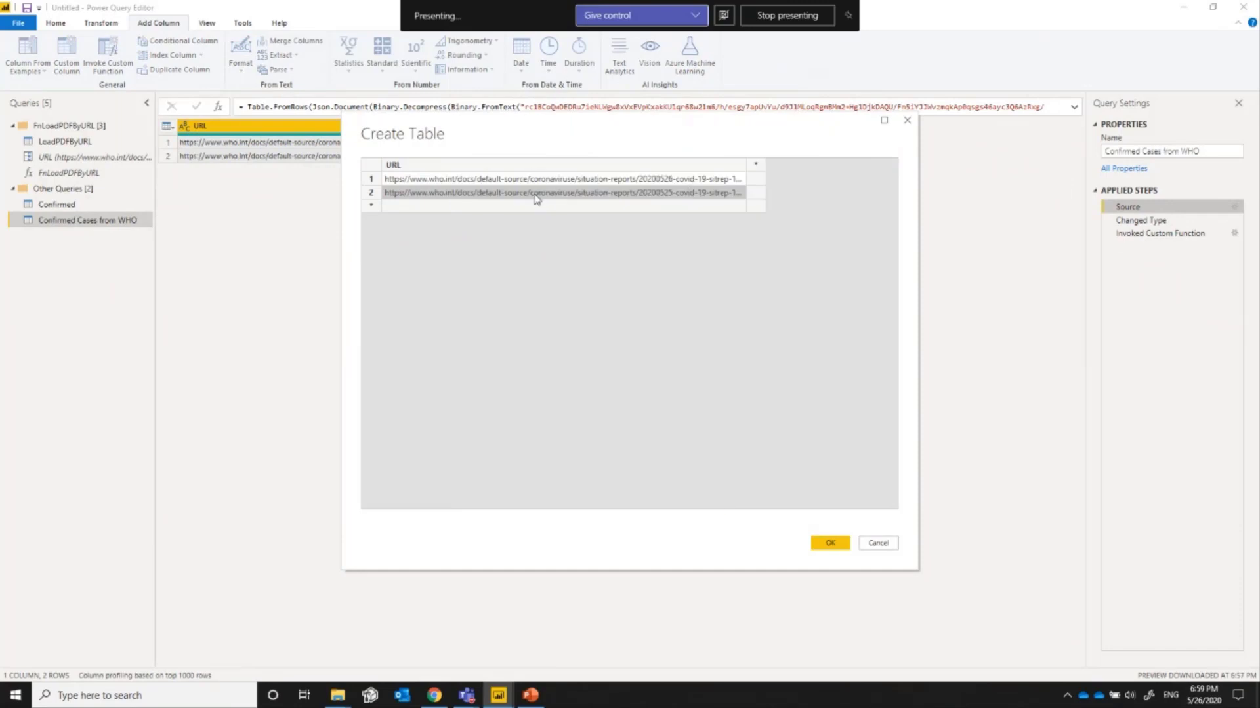
{"action": "left_click", "coordinate": [878, 543]}
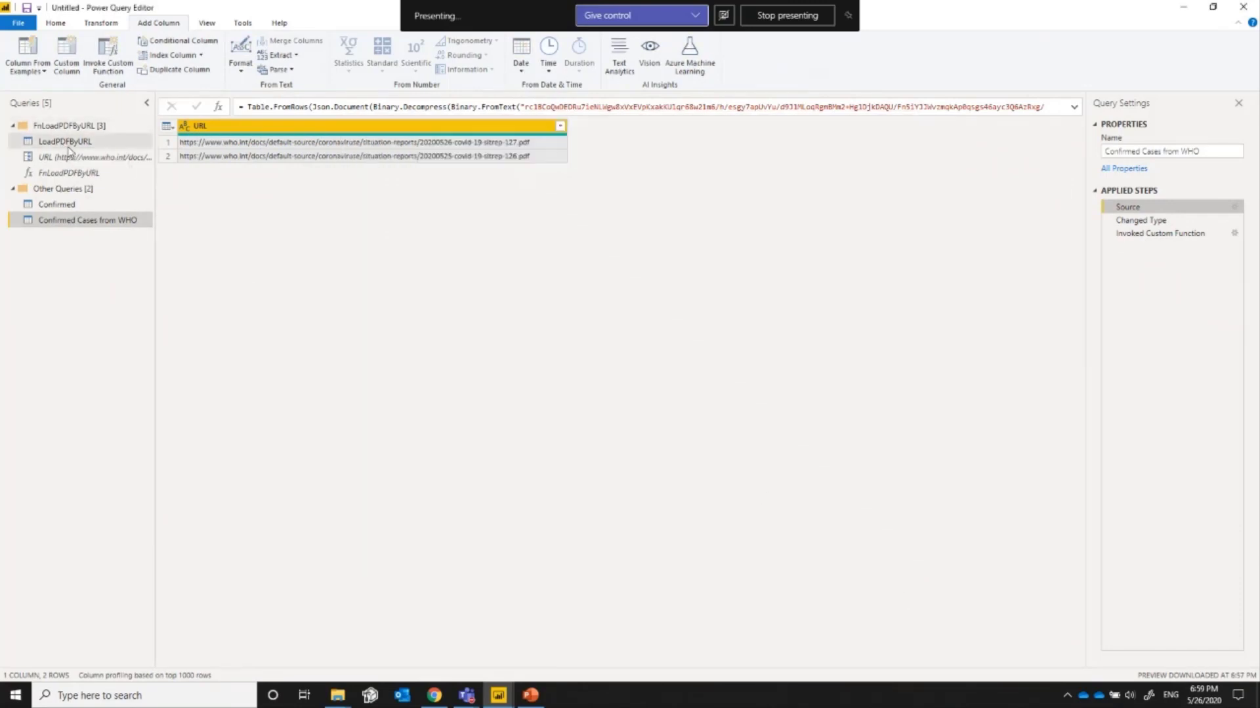
- Change the URL parameter's suggested values to List of values and paste the copied address as the first entry
{"action": "left_click", "coordinate": [64, 145]}
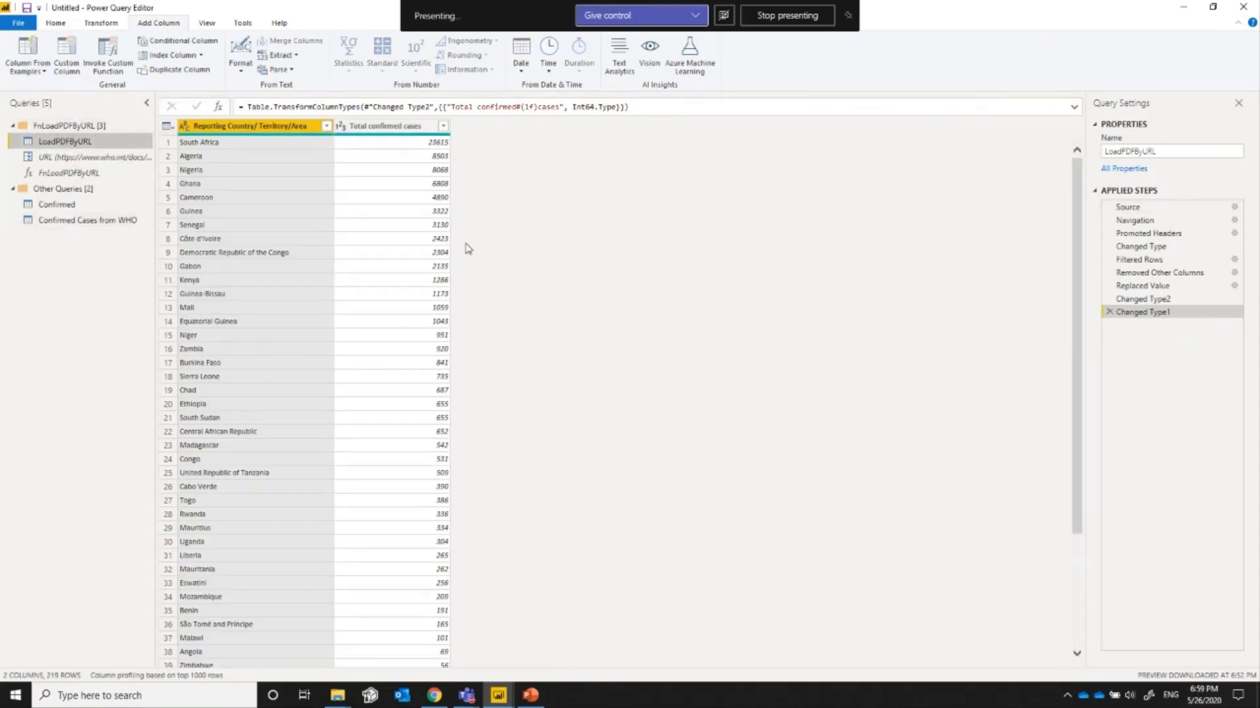
{"action": "left_click", "coordinate": [63, 158]}
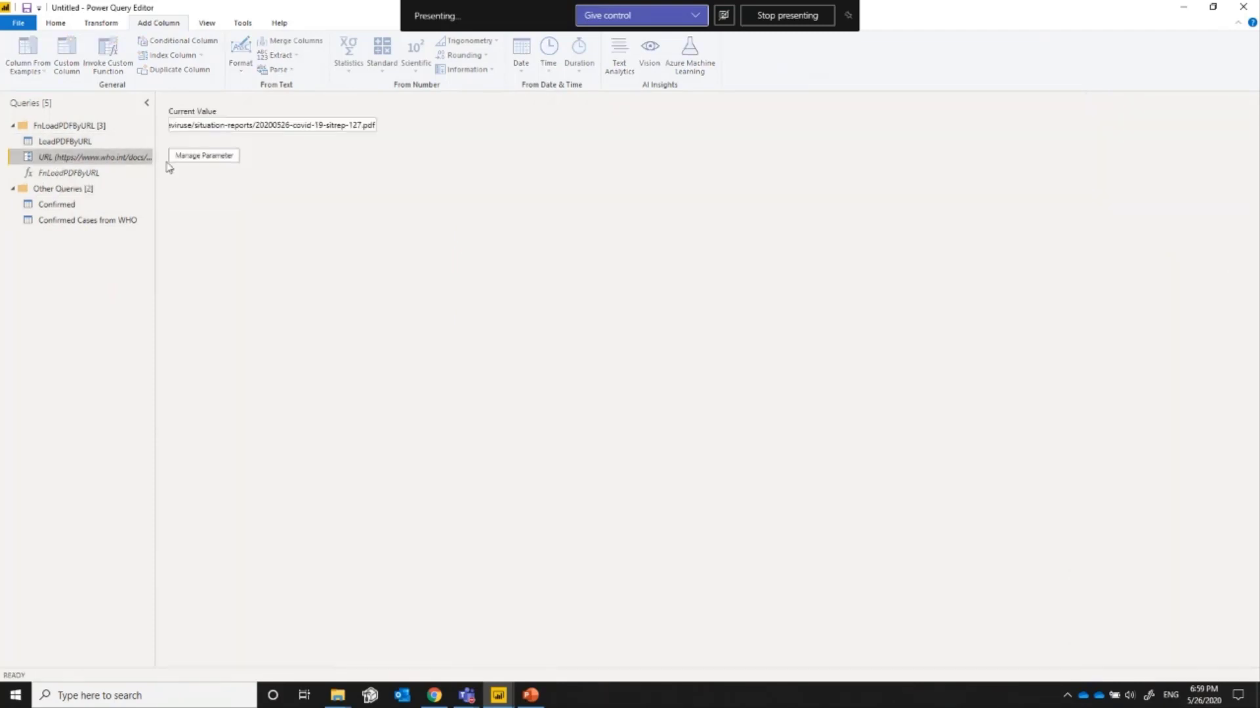
{"action": "left_click", "coordinate": [211, 157]}
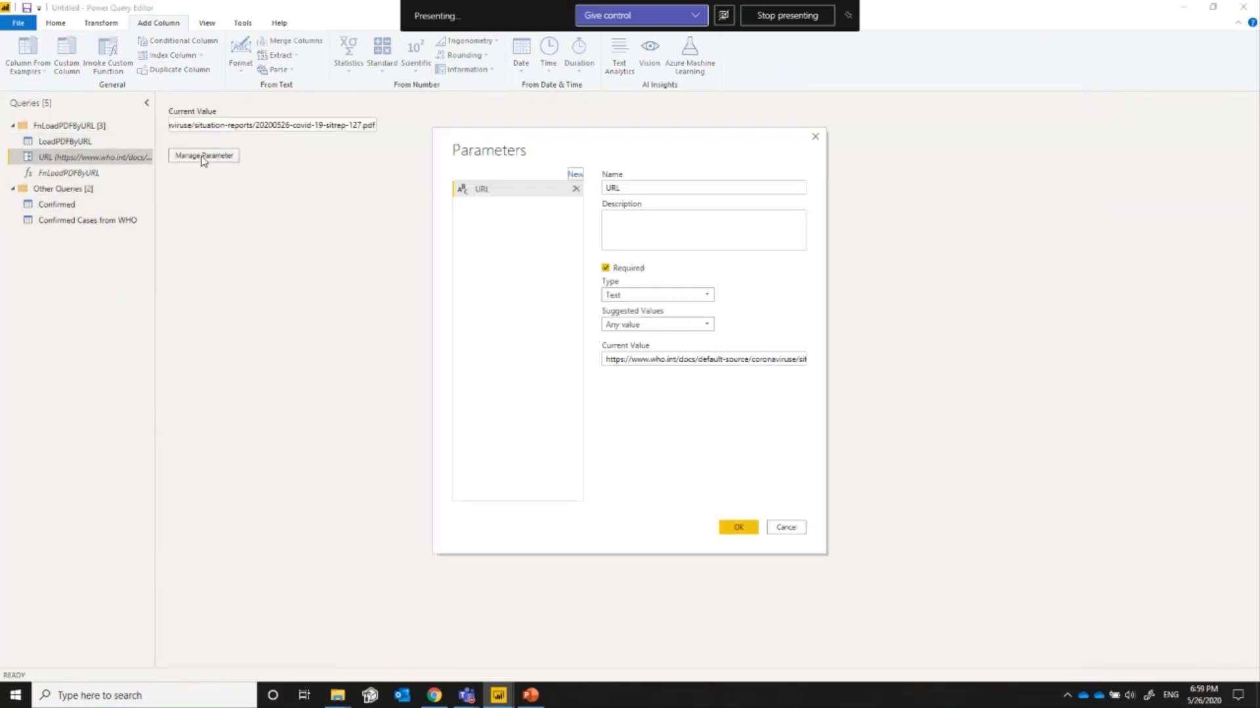
{"action": "left_click", "coordinate": [646, 295]}
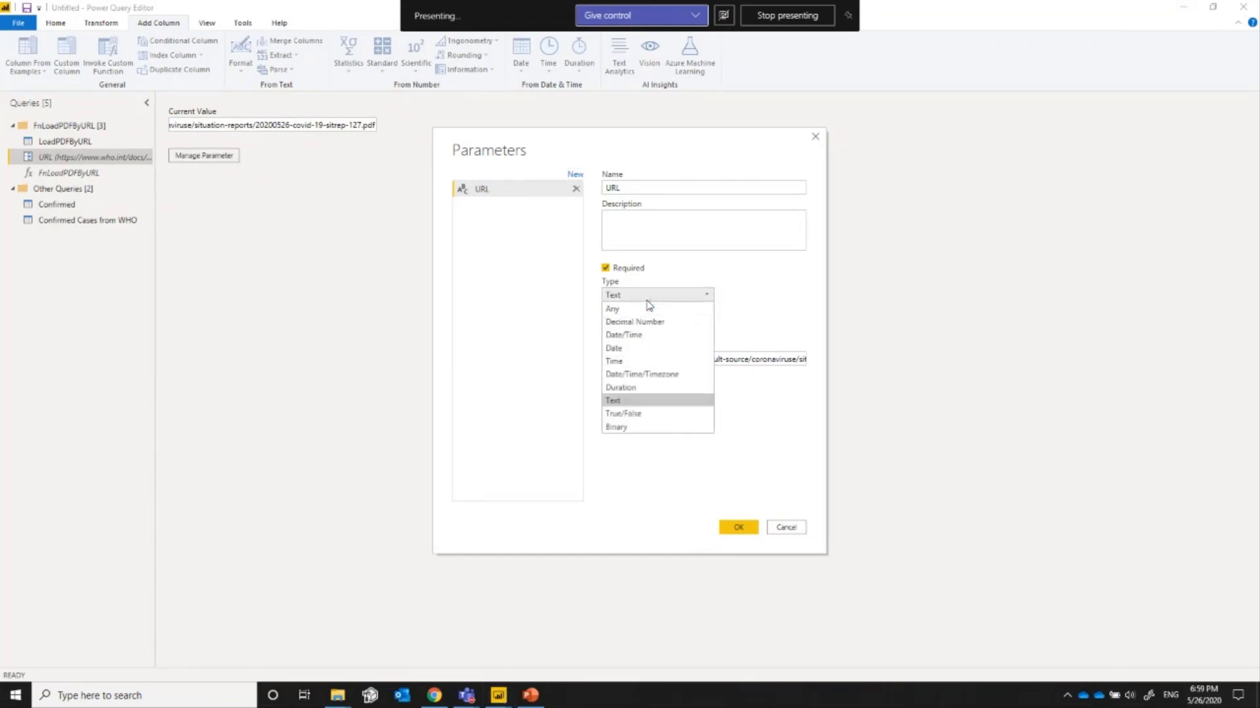
{"action": "left_click", "coordinate": [637, 294]}
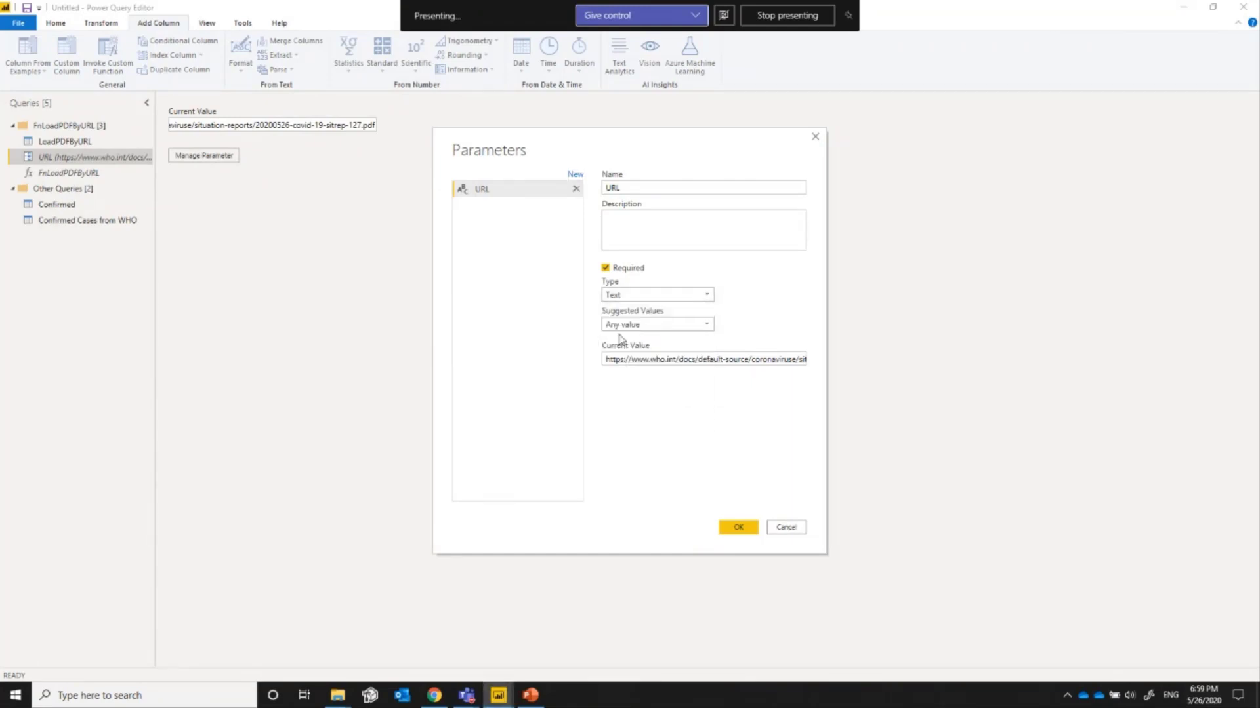
{"action": "left_click", "coordinate": [636, 325]}
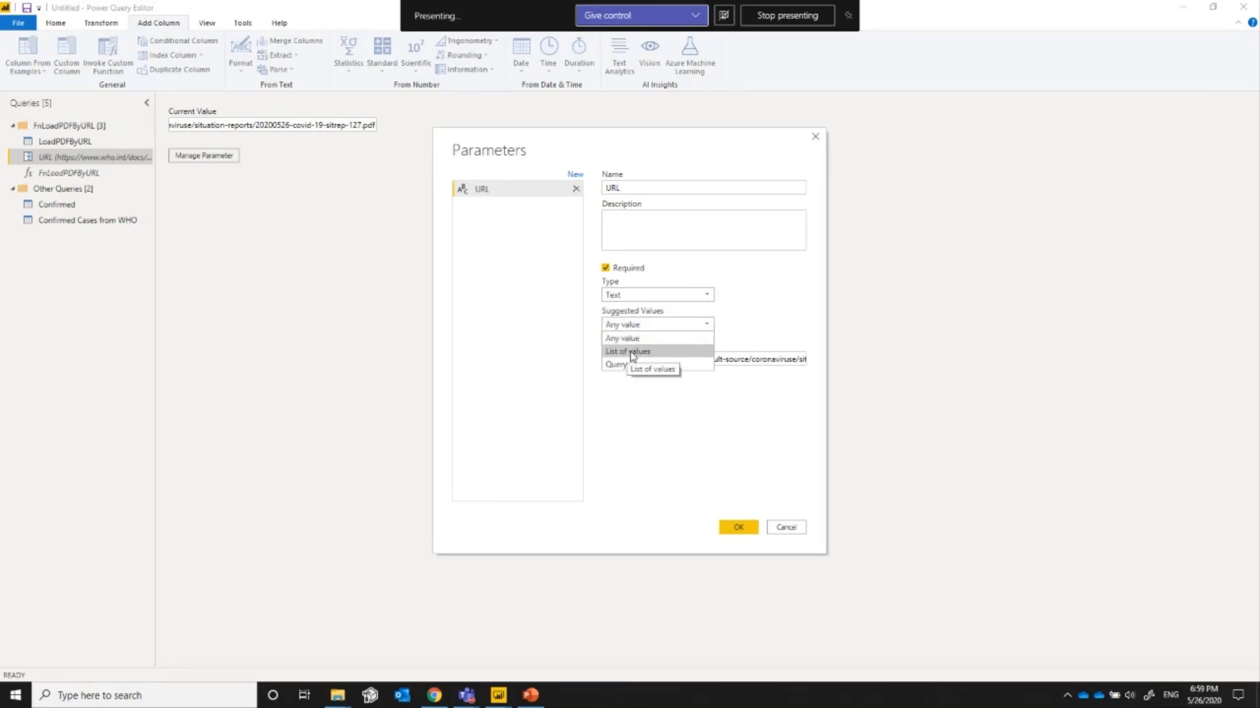
{"action": "left_click", "coordinate": [633, 355]}
{"action": "left_click", "coordinate": [635, 357]}
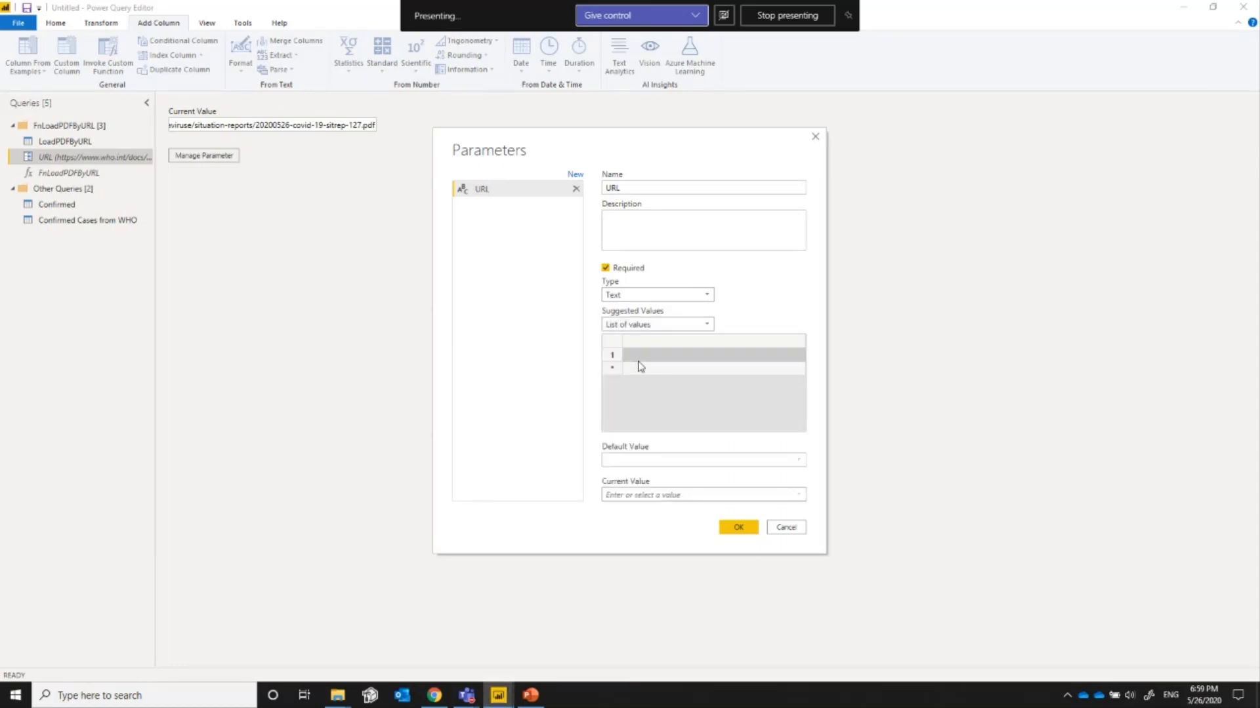
{"action": "key", "text": "ctrl+v"}
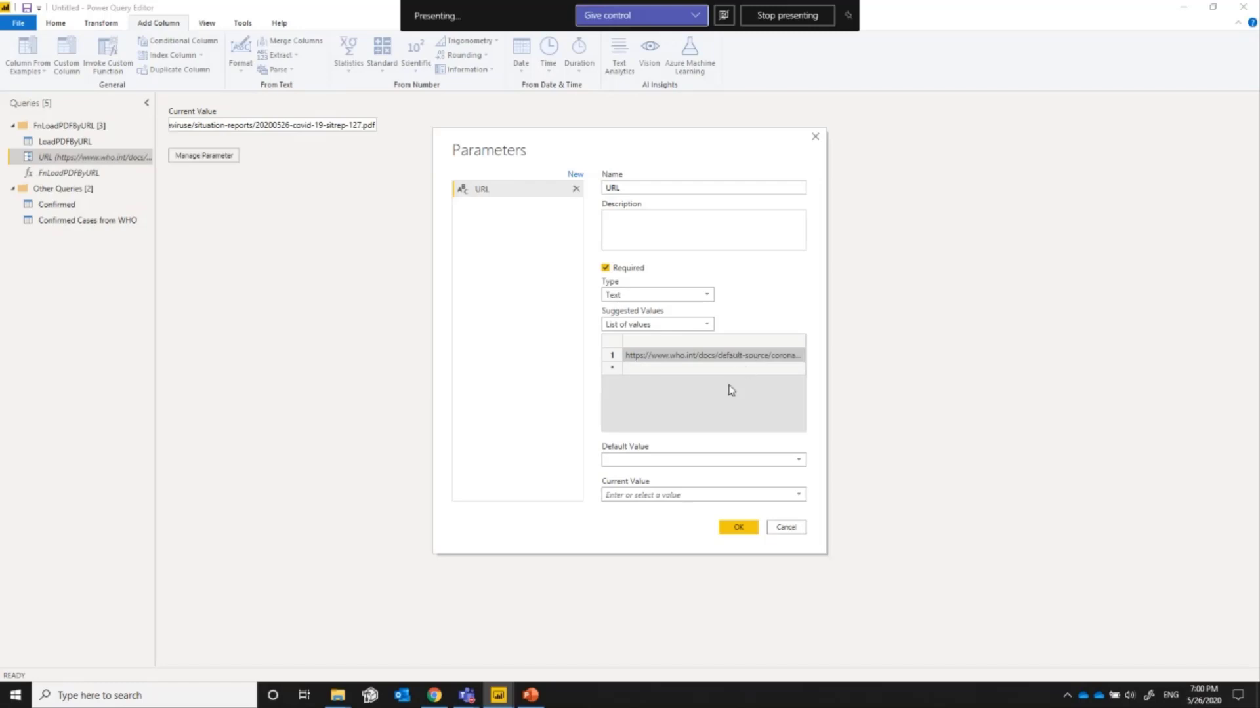
- Set the URL parameter's current value to the 20200525 sitrep-126 PDF address and save the parameter
{"action": "left_click", "coordinate": [667, 459]}
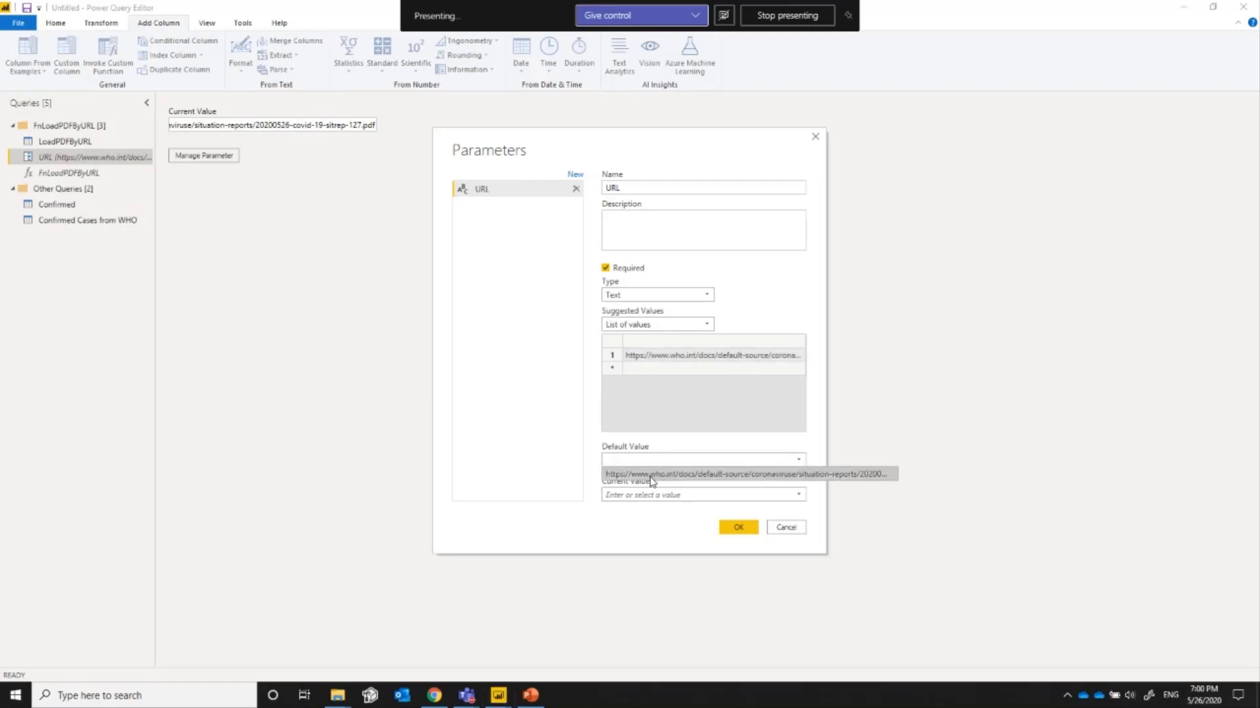
{"action": "left_click", "coordinate": [661, 459]}
{"action": "left_click", "coordinate": [646, 496]}
{"action": "left_click", "coordinate": [798, 495]}
{"action": "left_click", "coordinate": [794, 510]}
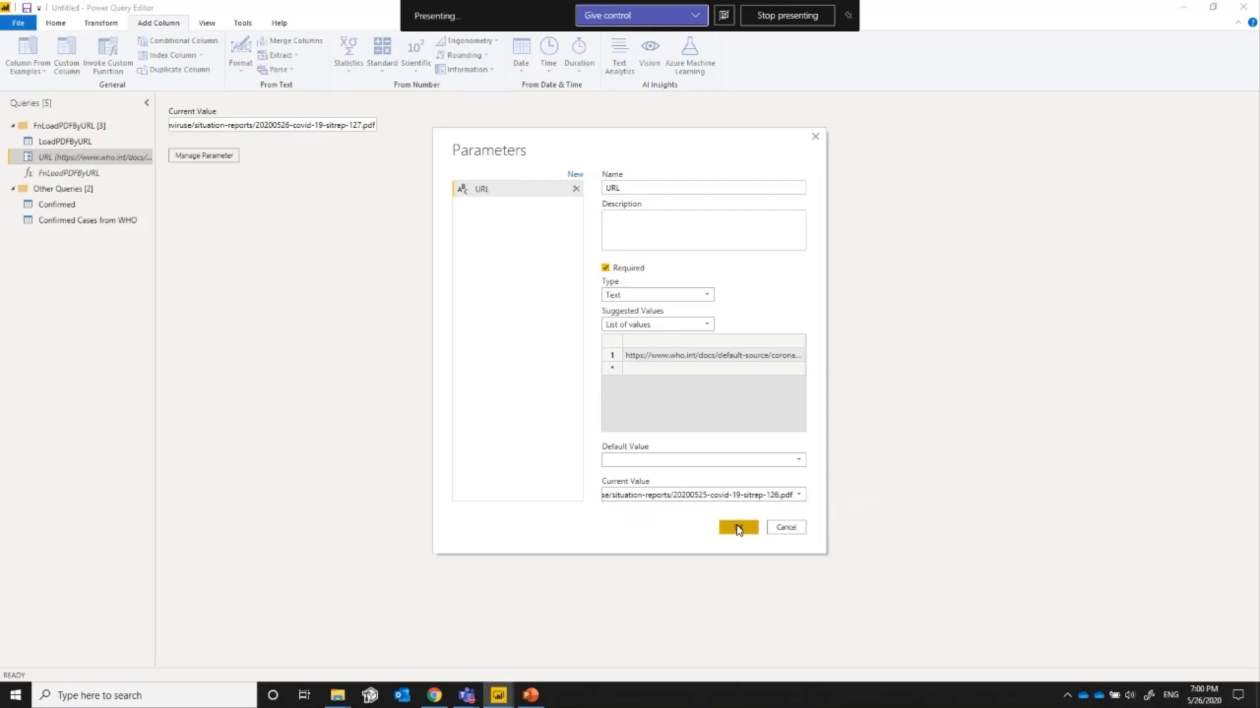
{"action": "left_click", "coordinate": [738, 528]}
{"action": "key", "text": "Return"}
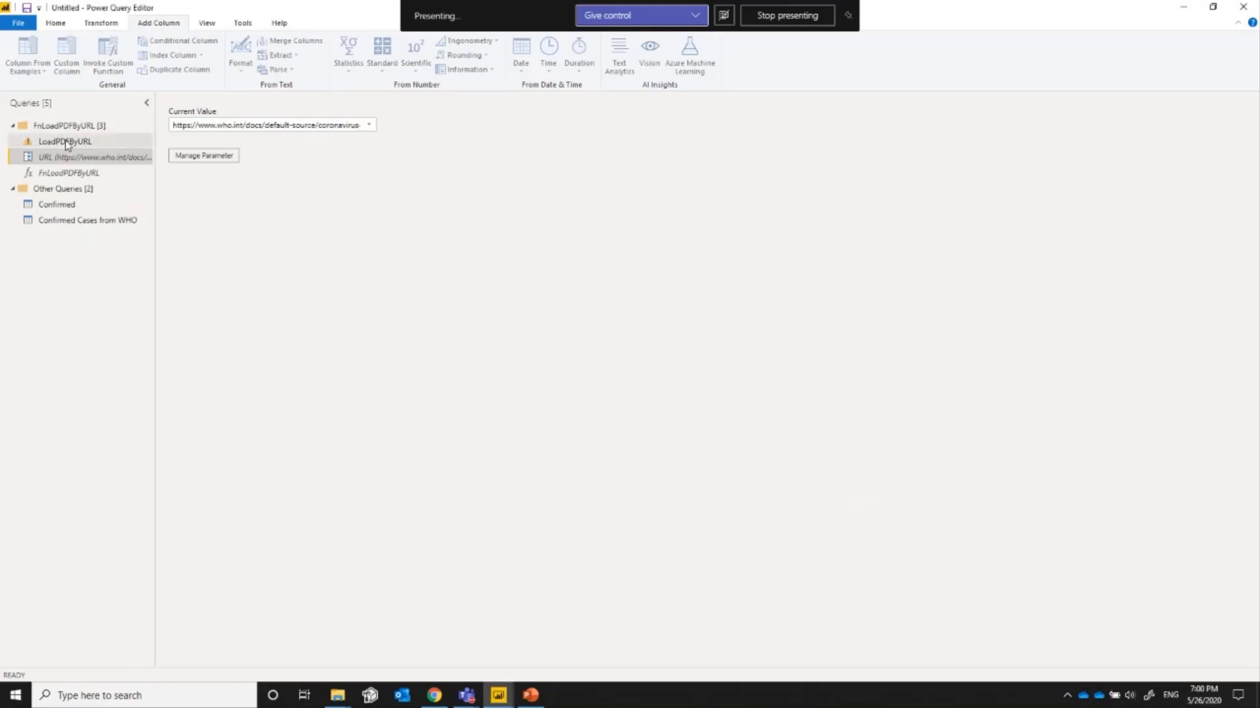
- Go to the step causing the error in LoadPDFByURL and examine its column type formula
{"action": "left_click", "coordinate": [66, 143]}
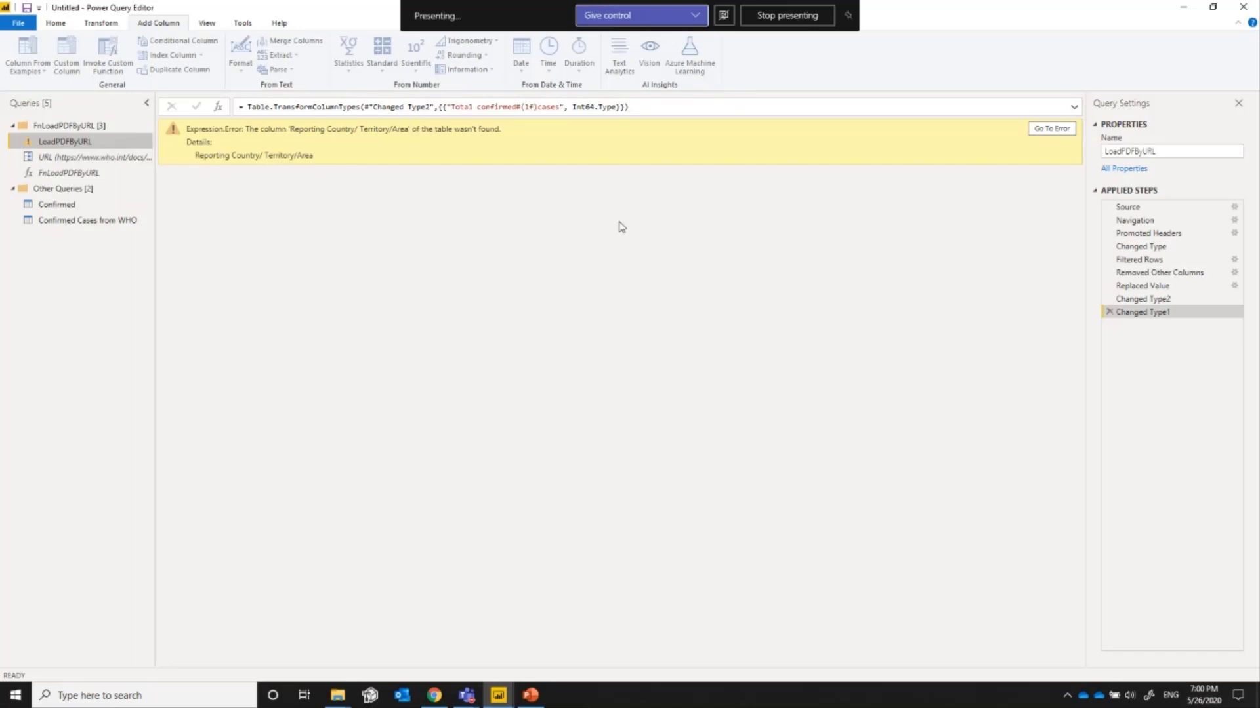
{"action": "left_click", "coordinate": [1050, 131]}
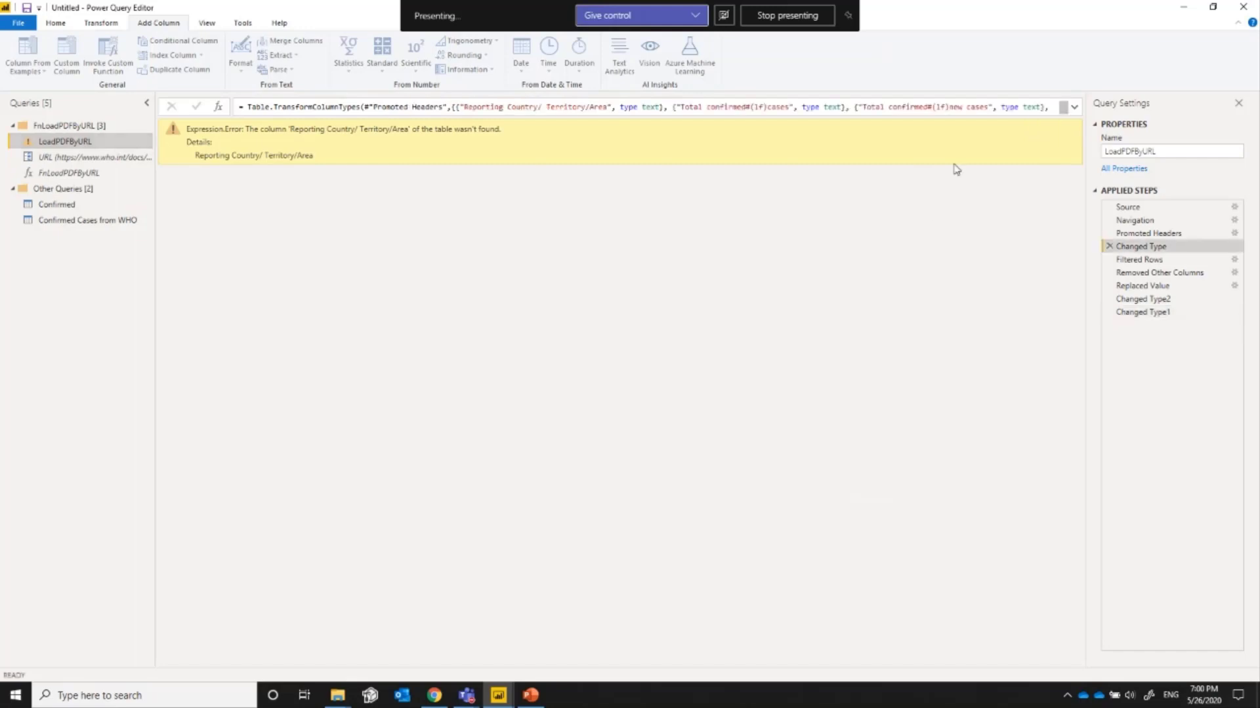
{"action": "left_click", "coordinate": [455, 107]}
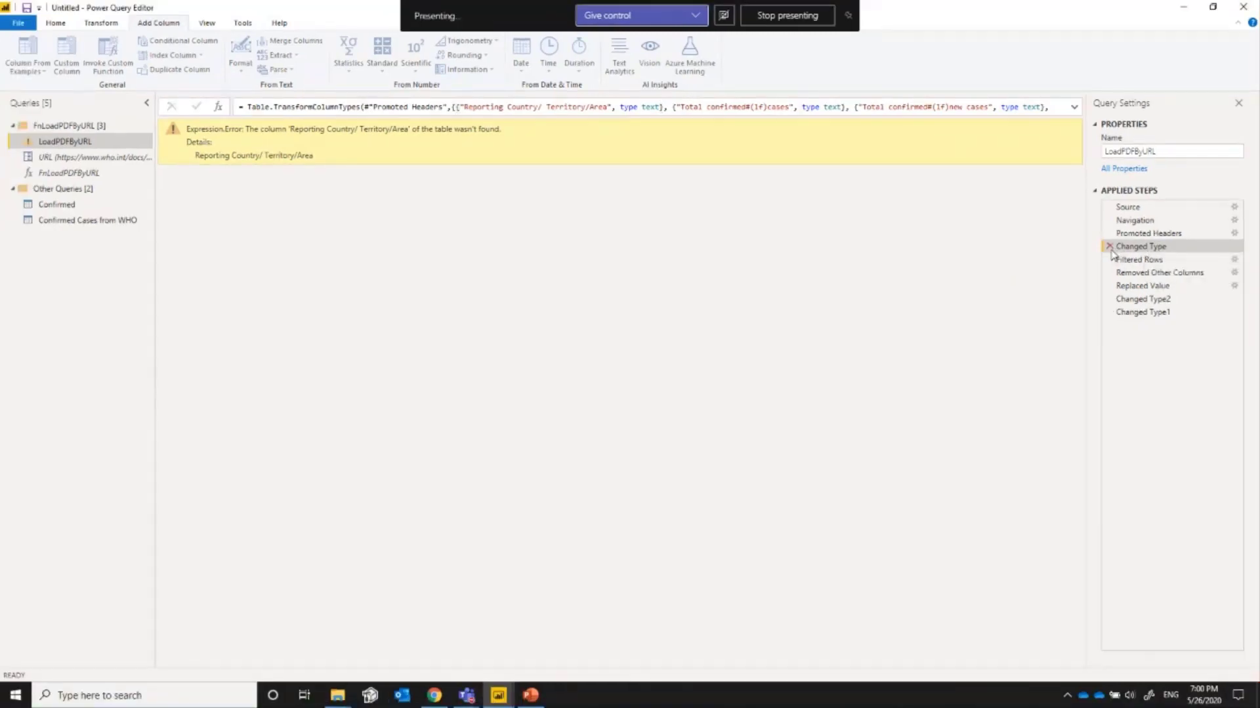
{"action": "left_click", "coordinate": [18, 22]}
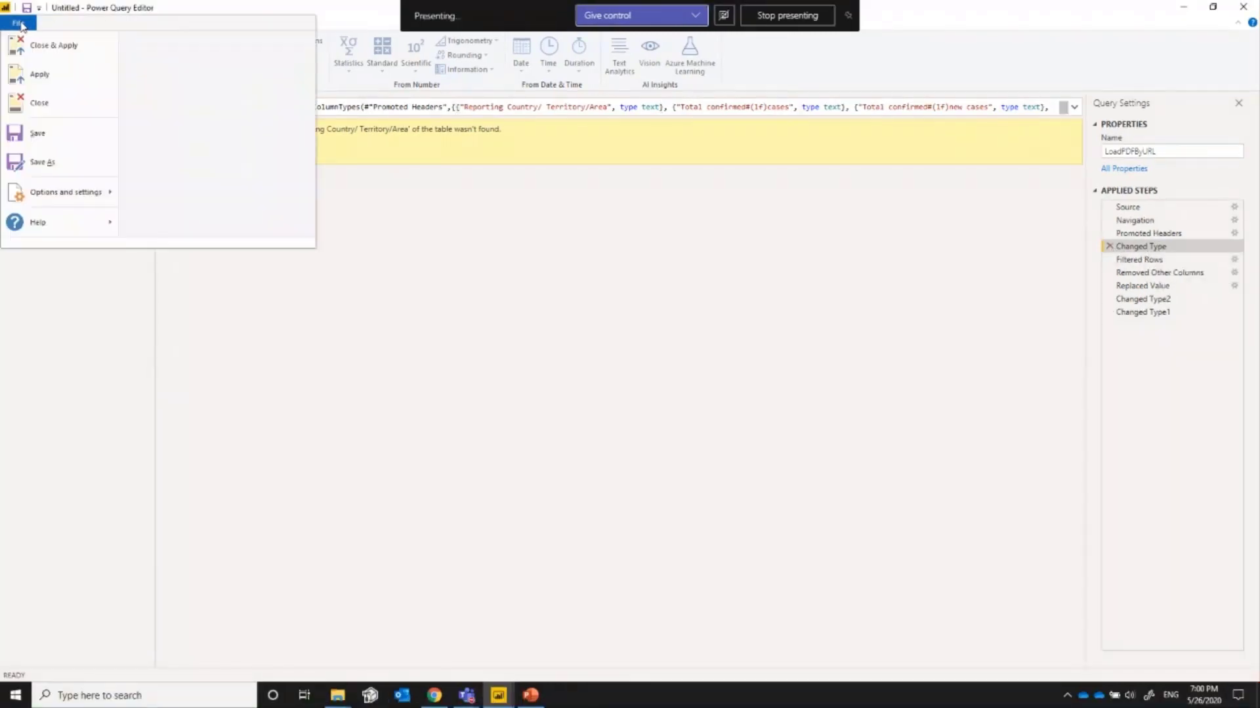
{"action": "mouse_move", "coordinate": [80, 200]}
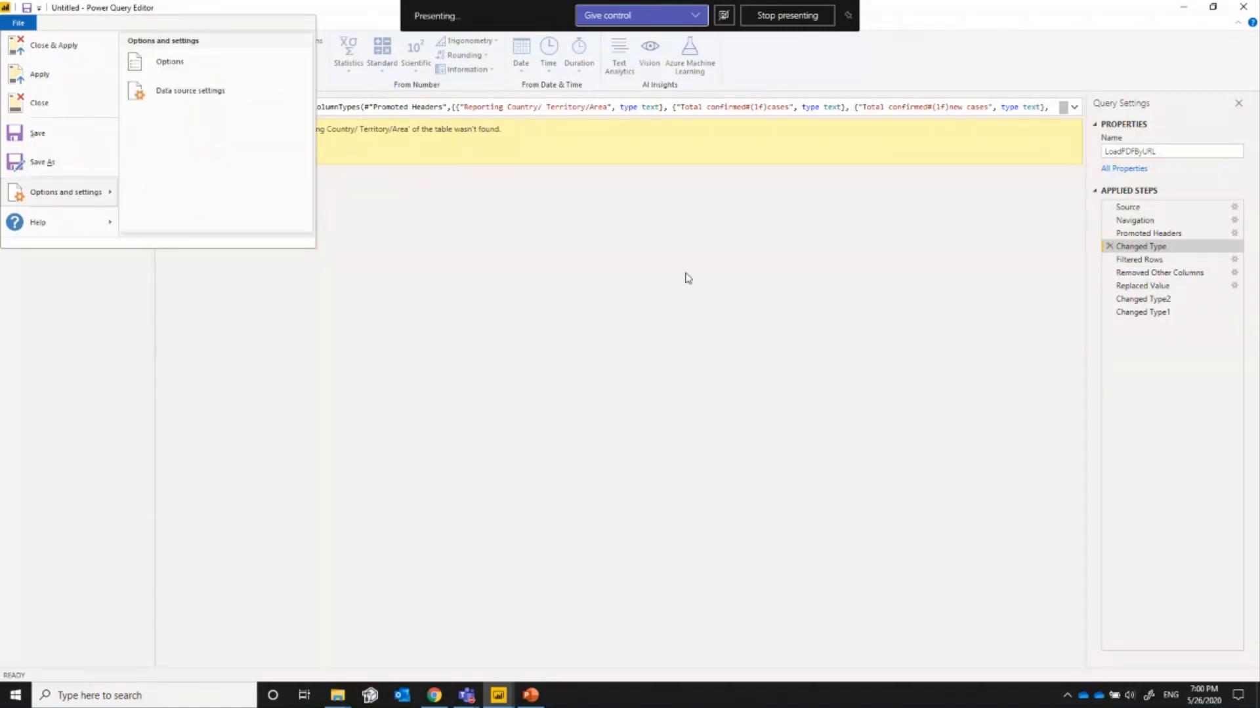
{"action": "left_click", "coordinate": [492, 228]}
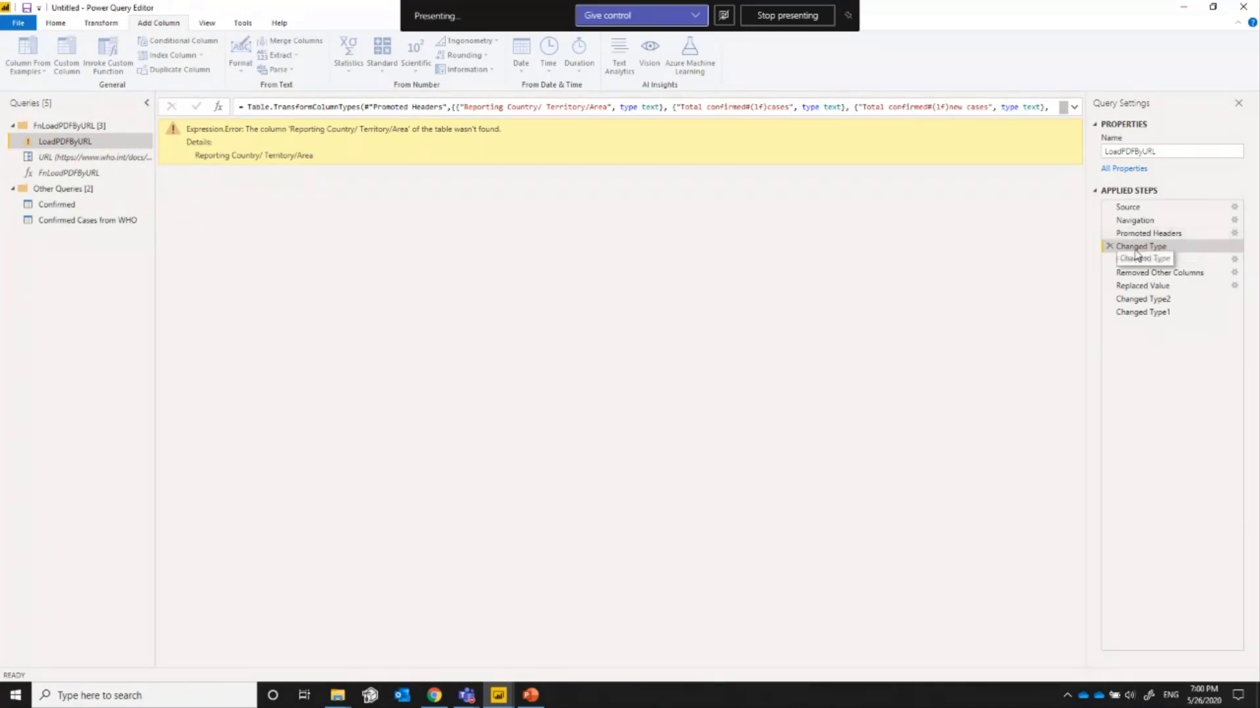
- Delete the first Changed Type step from LoadPDFByURL
{"action": "left_click", "coordinate": [1108, 248]}
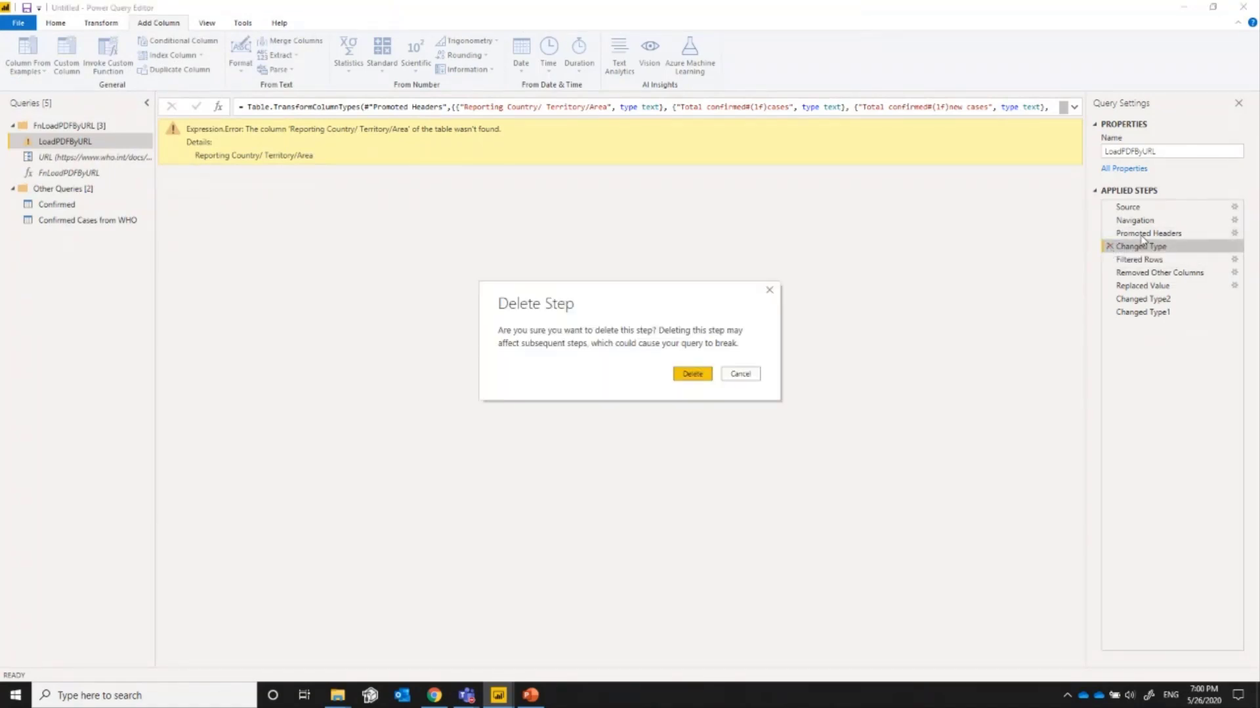
{"action": "left_click", "coordinate": [688, 374]}
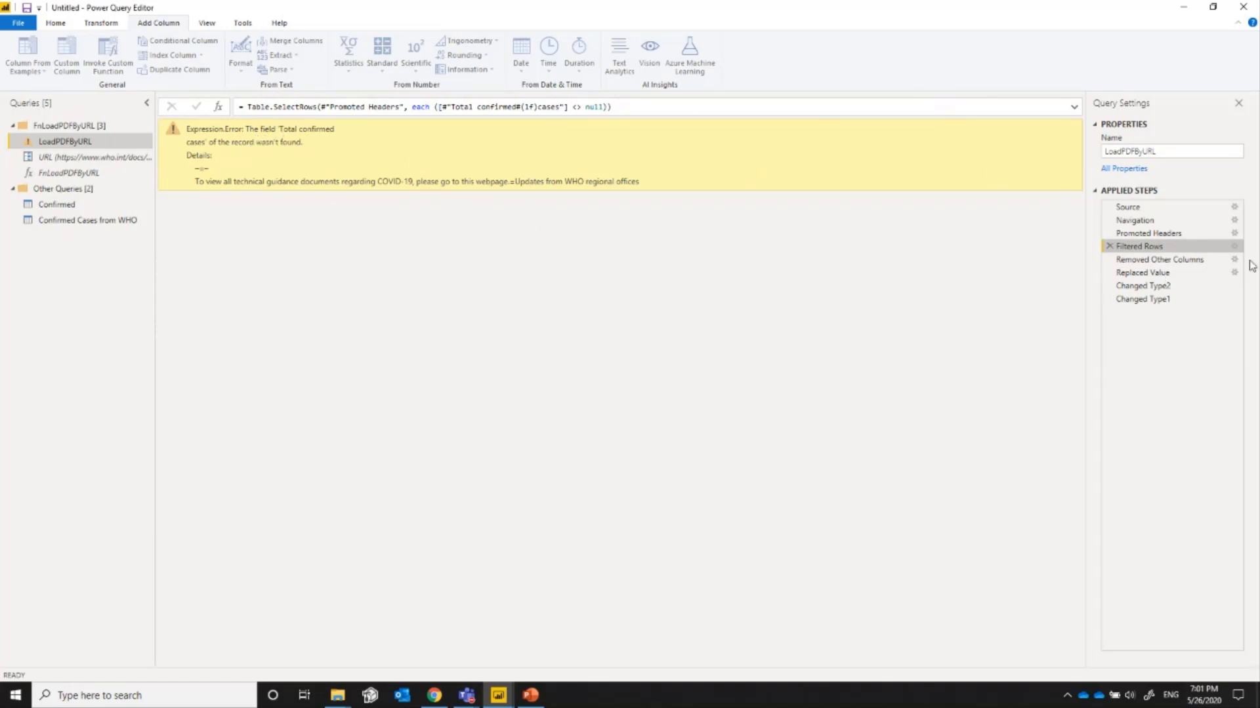
- Trace LoadPDFByURL's error back through the Filtered Rows, Promoted Headers and Navigation steps, checking the column name in the filter formula
{"action": "left_click", "coordinate": [1148, 234]}
{"action": "left_click", "coordinate": [1143, 246]}
{"action": "left_click_drag", "start_coordinate": [439, 107], "coordinate": [569, 107]}
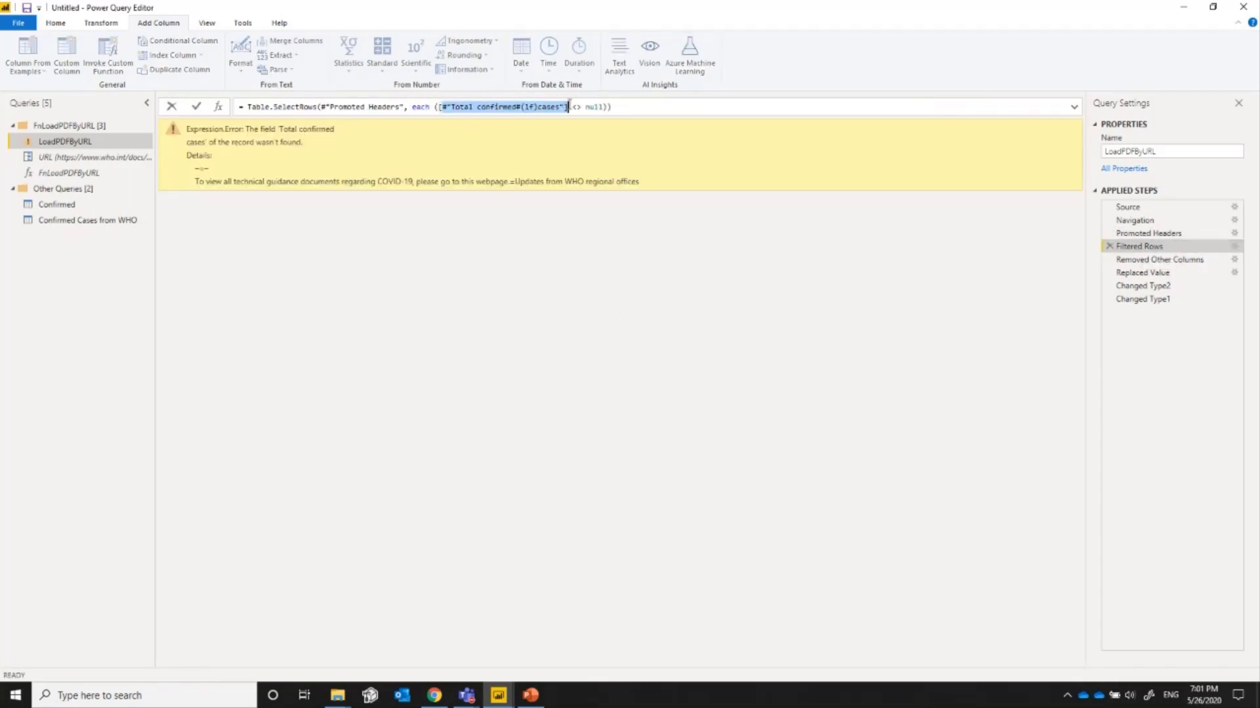
{"action": "left_click", "coordinate": [1151, 235]}
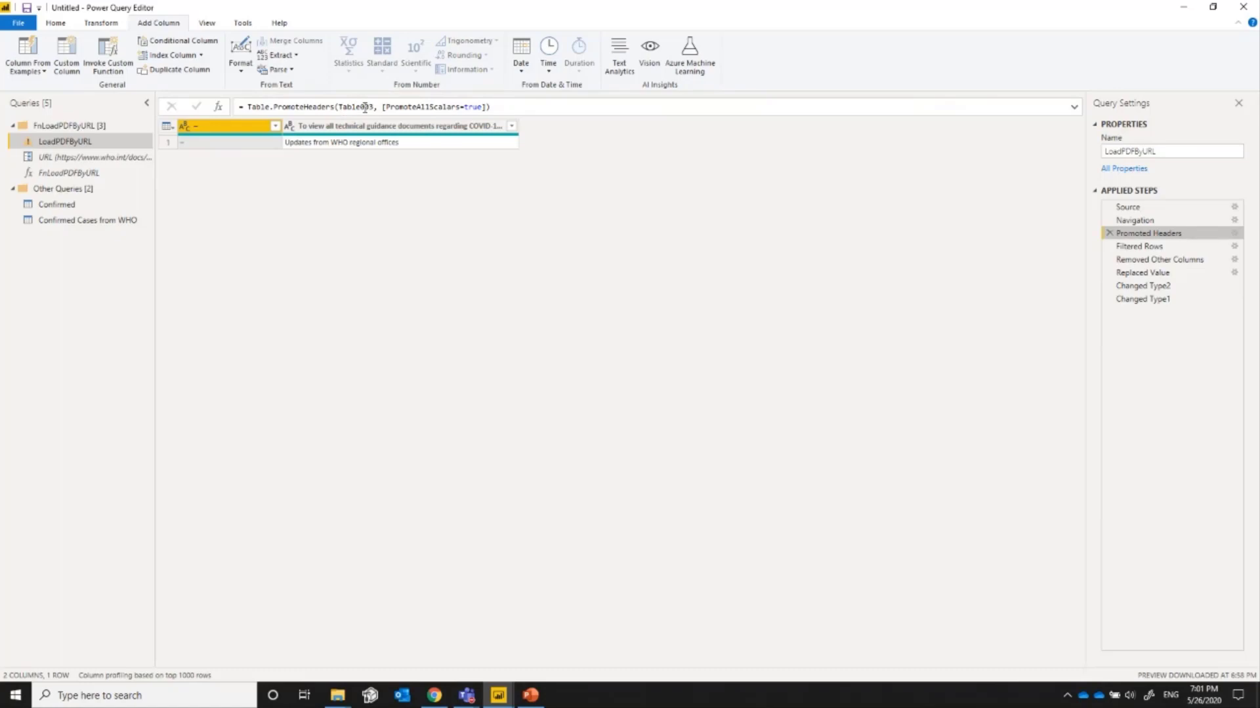
{"action": "left_click", "coordinate": [1135, 221]}
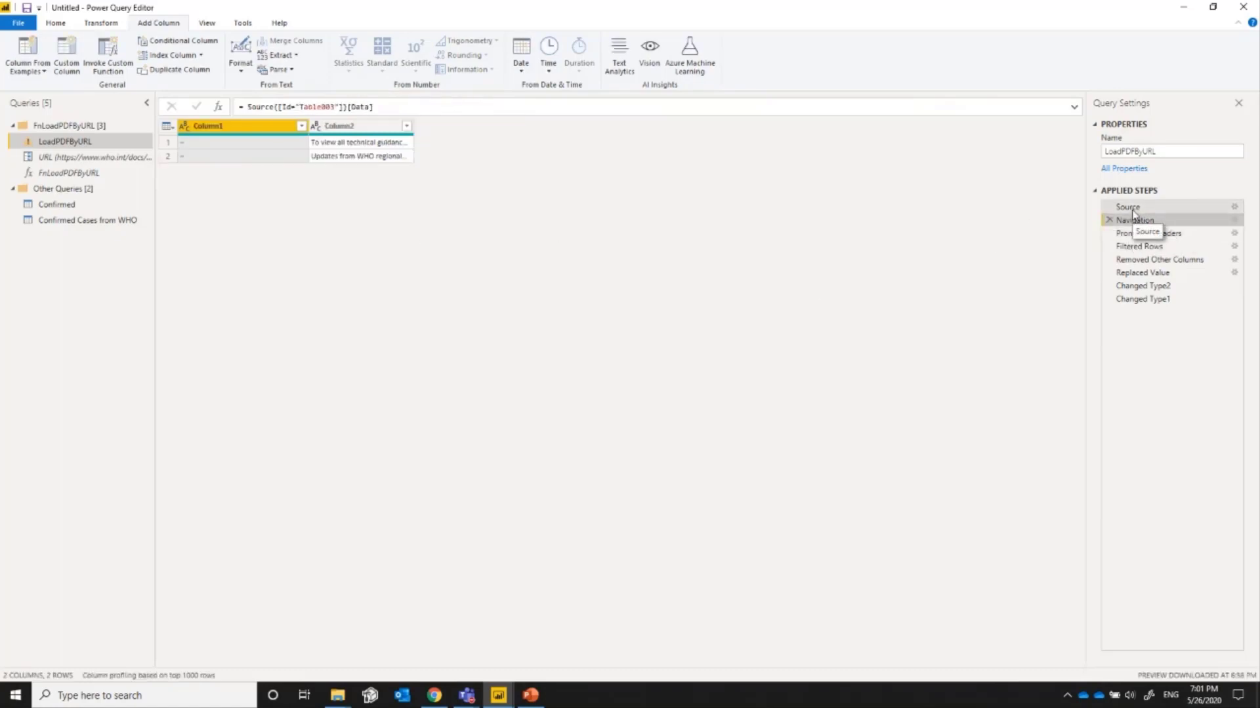
- Preview the Page004 and Page005 tables in LoadPDFByURL's Source step and examine the list of extracted tables
{"action": "left_click", "coordinate": [1133, 209]}
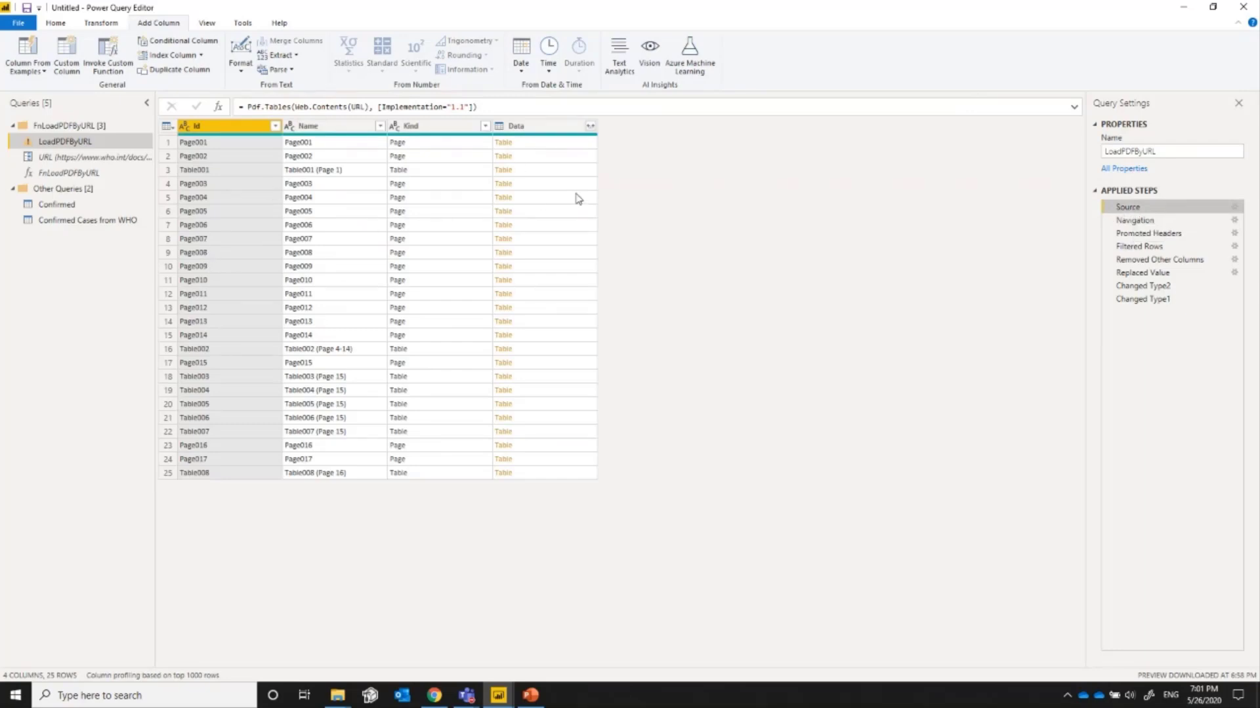
{"action": "left_click", "coordinate": [557, 201]}
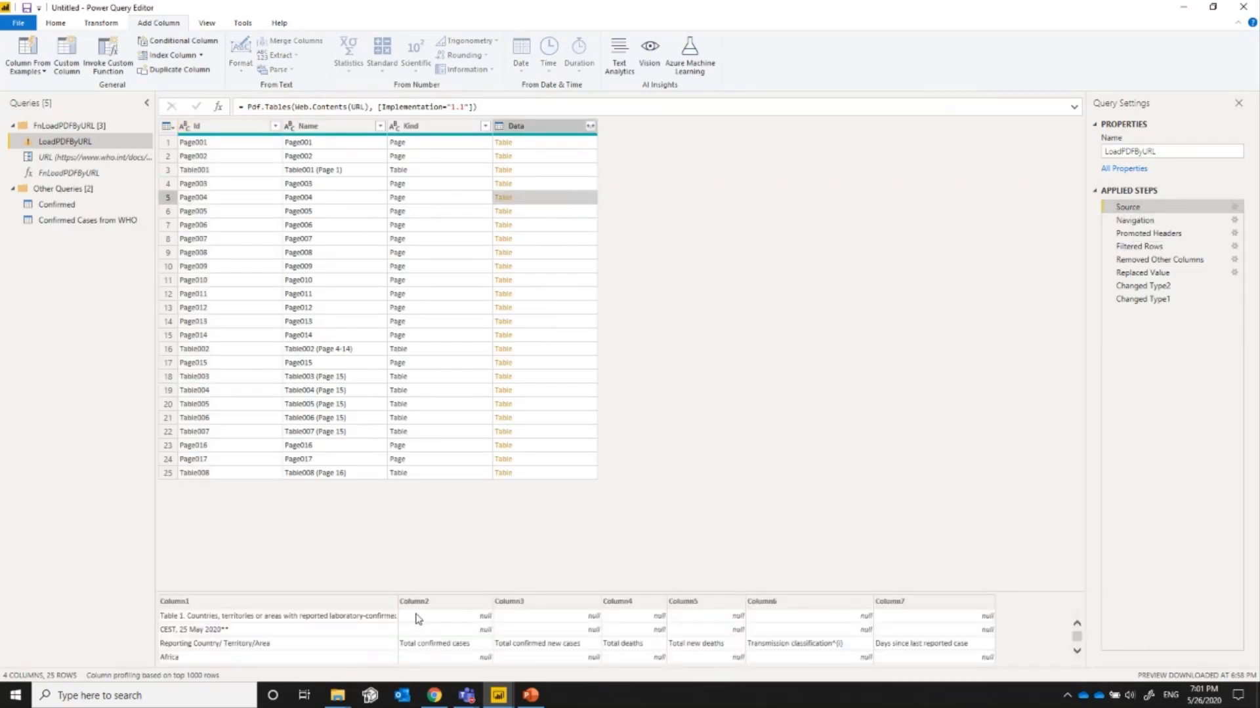
{"action": "left_click", "coordinate": [541, 212]}
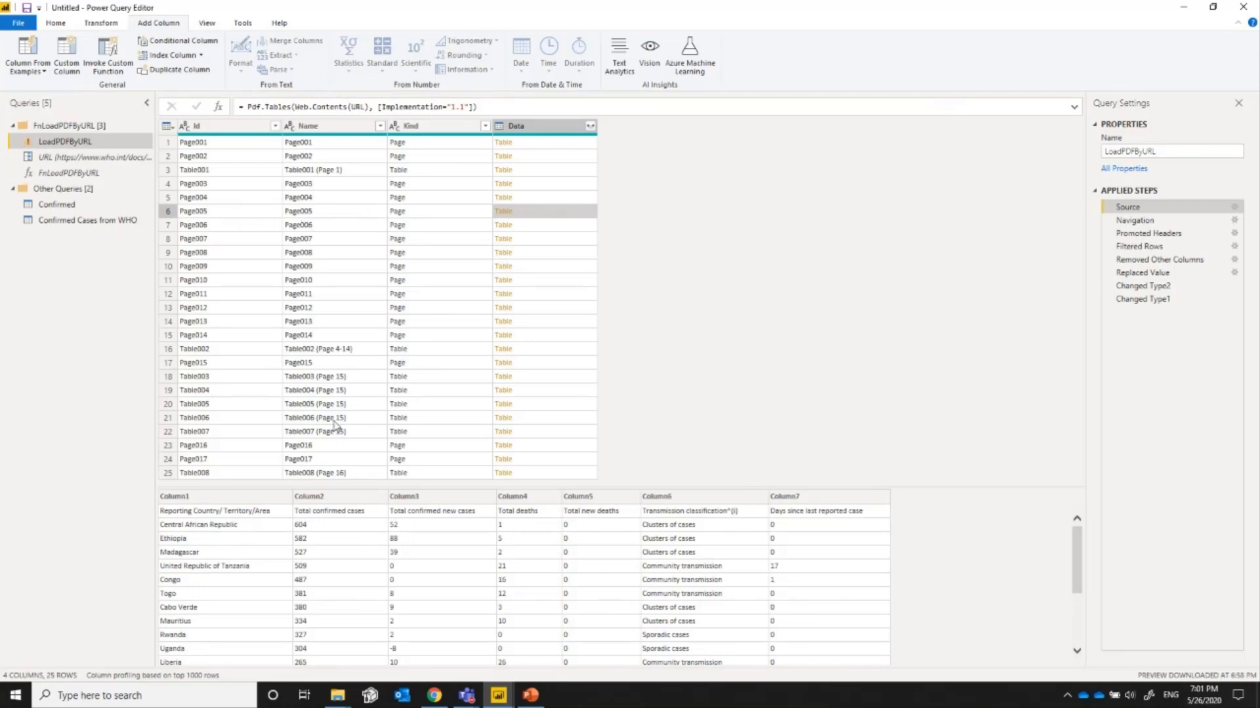
{"action": "scroll", "coordinate": [371, 552], "scroll_direction": "down", "scroll_amount": 3}
{"action": "scroll", "coordinate": [368, 562], "scroll_direction": "up", "scroll_amount": 4}
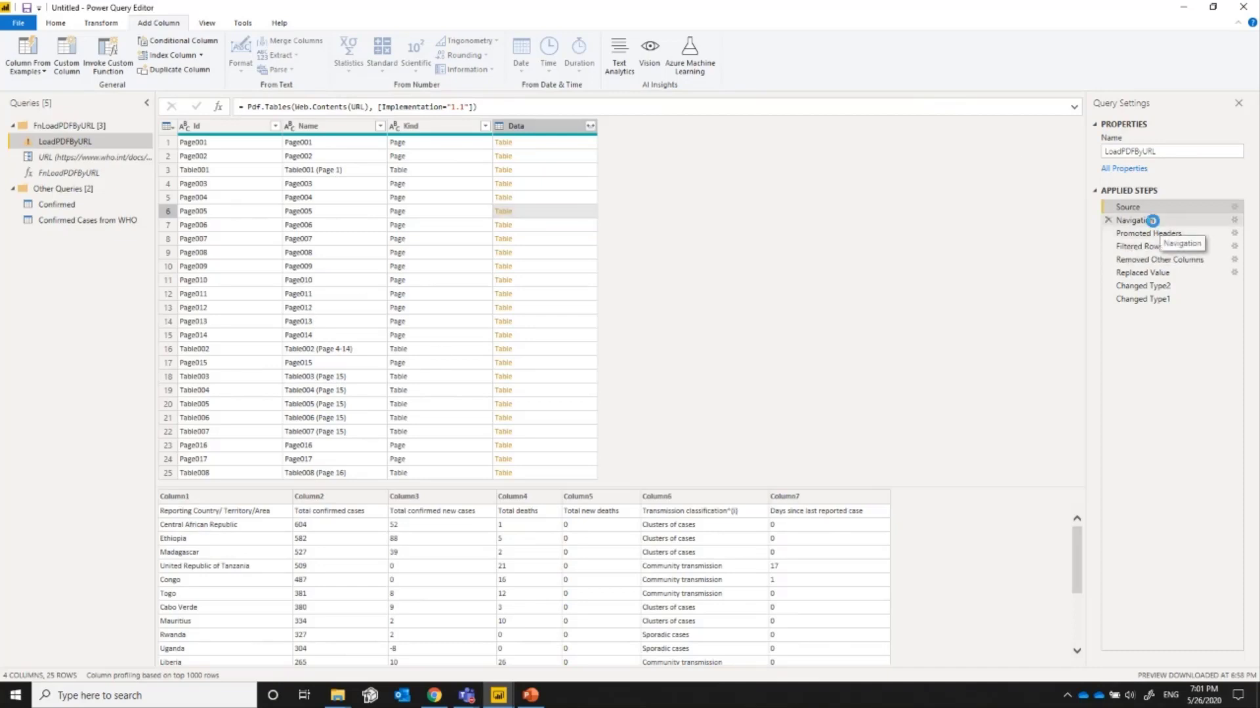
- Compare the Table003 reference in the Navigation step with the Source step's tables, previewing Page005 again
{"action": "left_click", "coordinate": [1151, 220]}
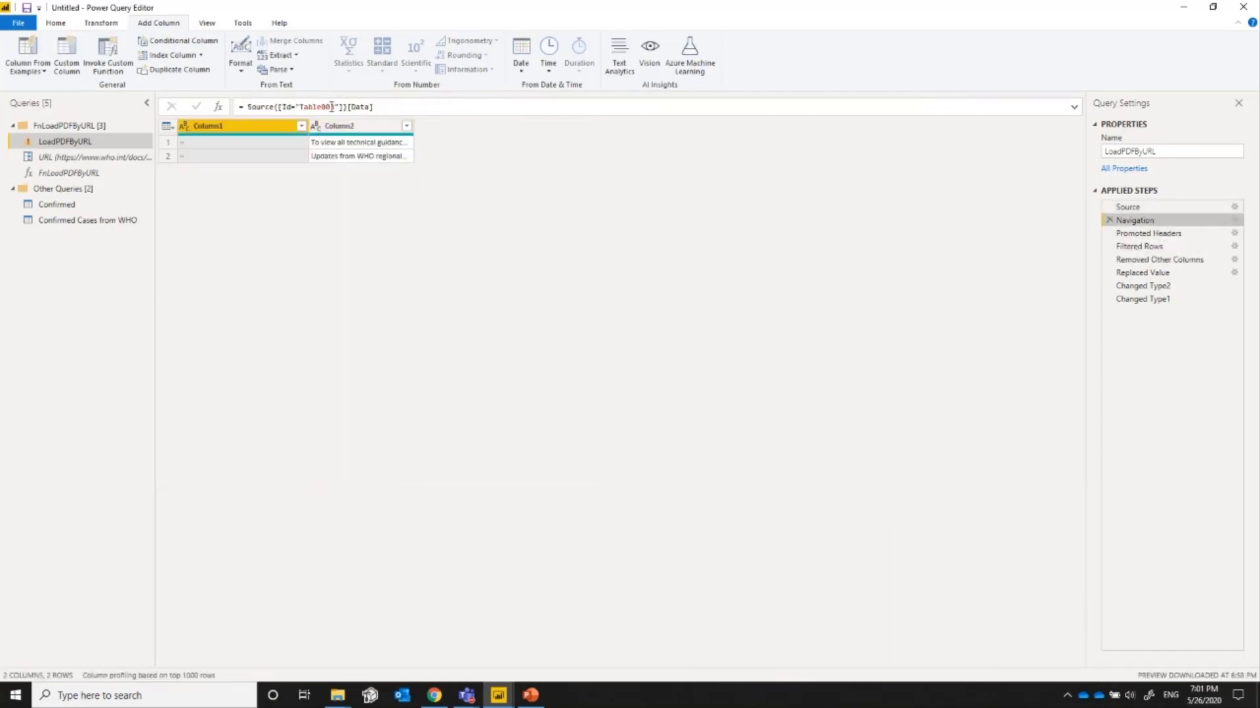
{"action": "left_click_drag", "start_coordinate": [302, 105], "coordinate": [327, 107]}
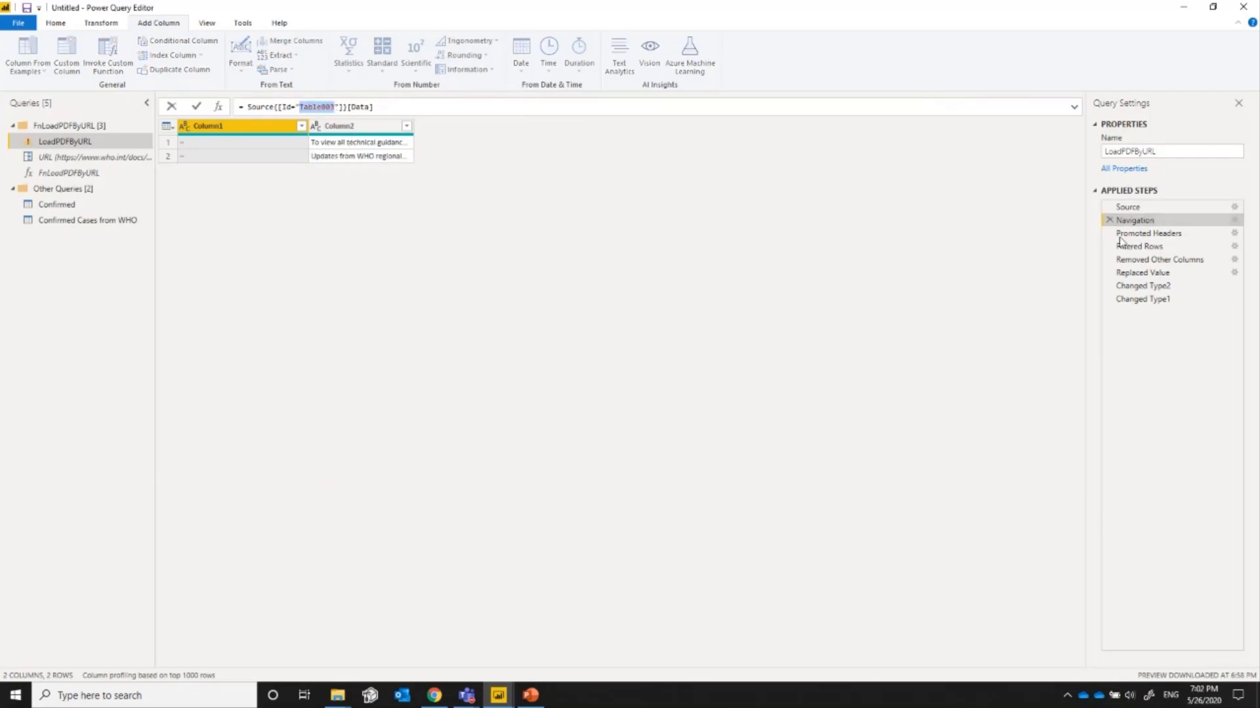
{"action": "left_click", "coordinate": [1139, 207]}
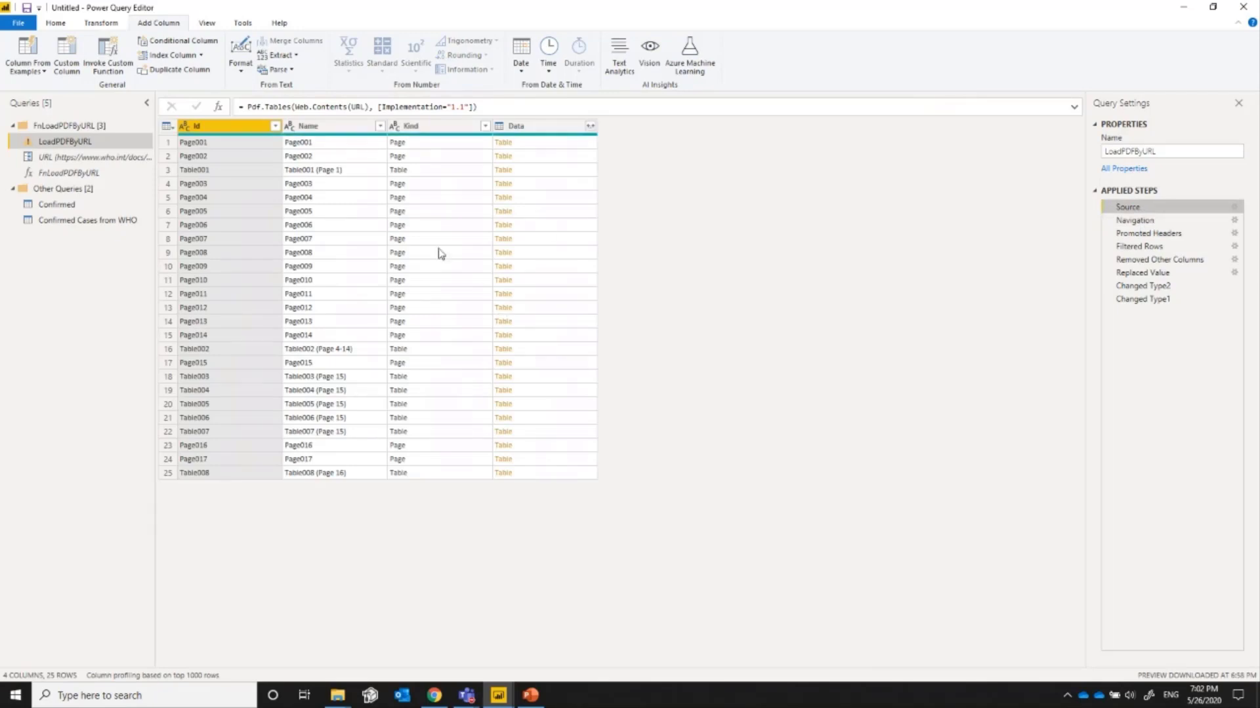
{"action": "left_click", "coordinate": [541, 211]}
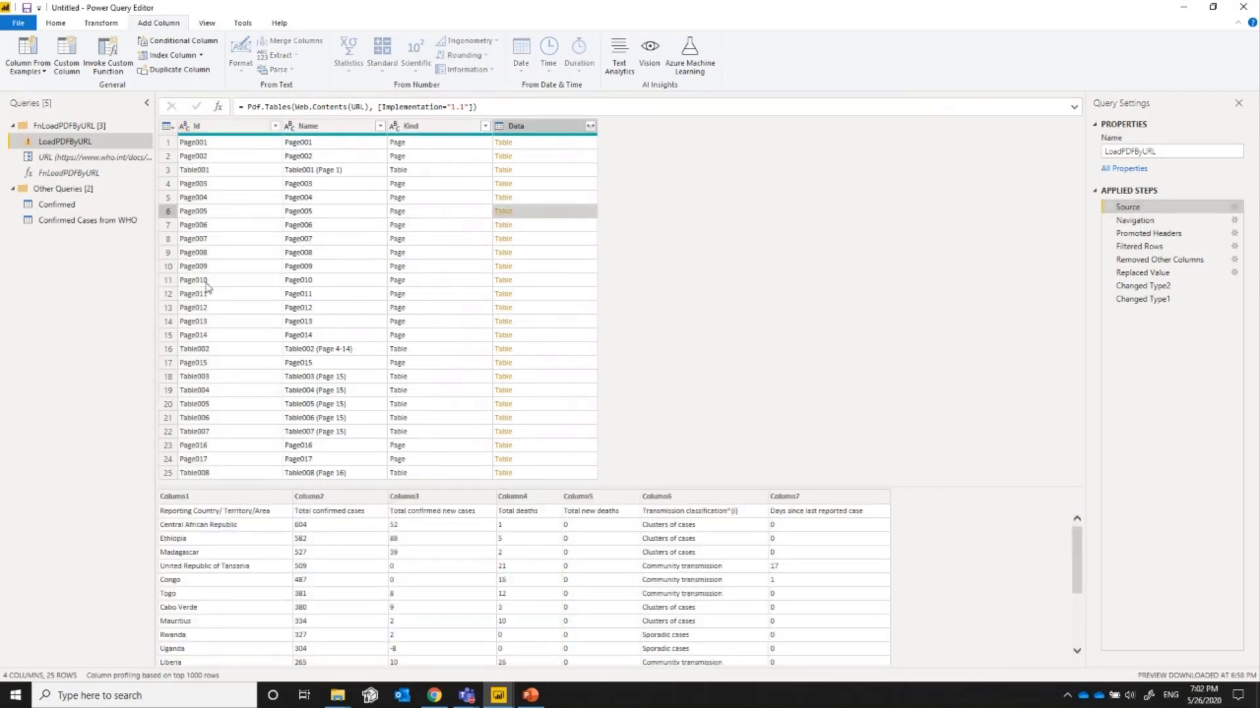
{"action": "left_click", "coordinate": [56, 204]}
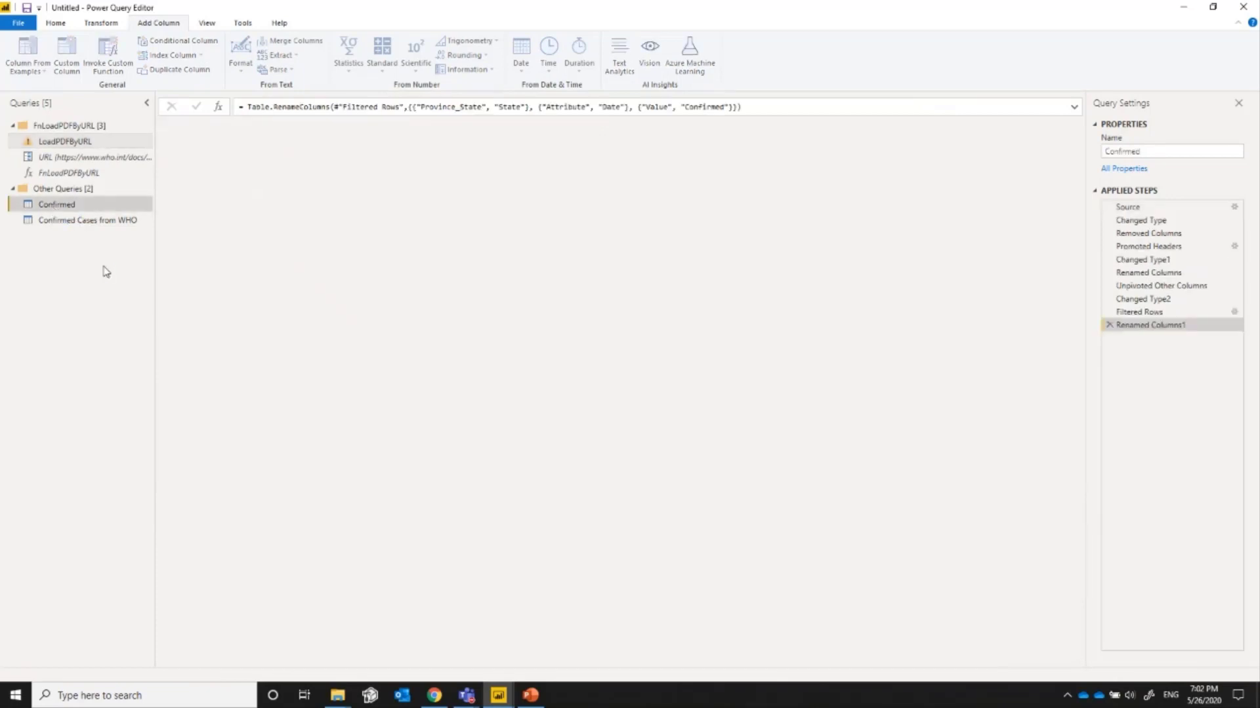
{"action": "left_click", "coordinate": [1138, 207]}
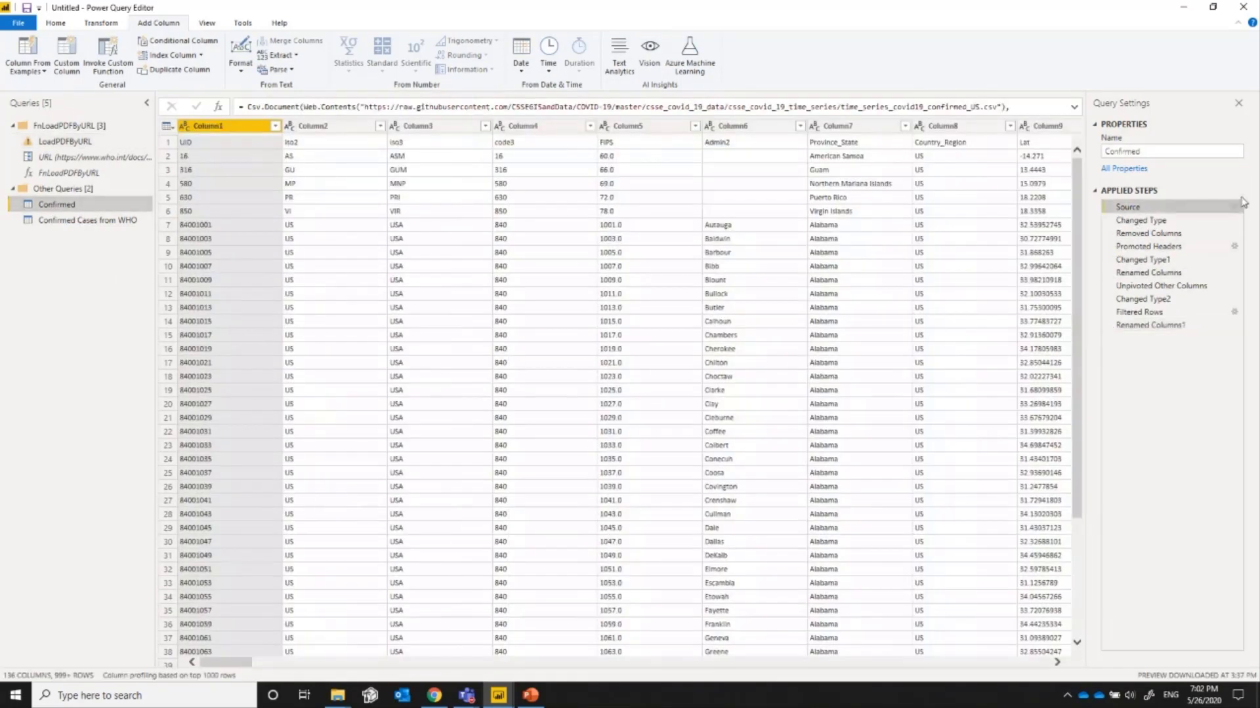
{"action": "left_click", "coordinate": [1234, 208]}
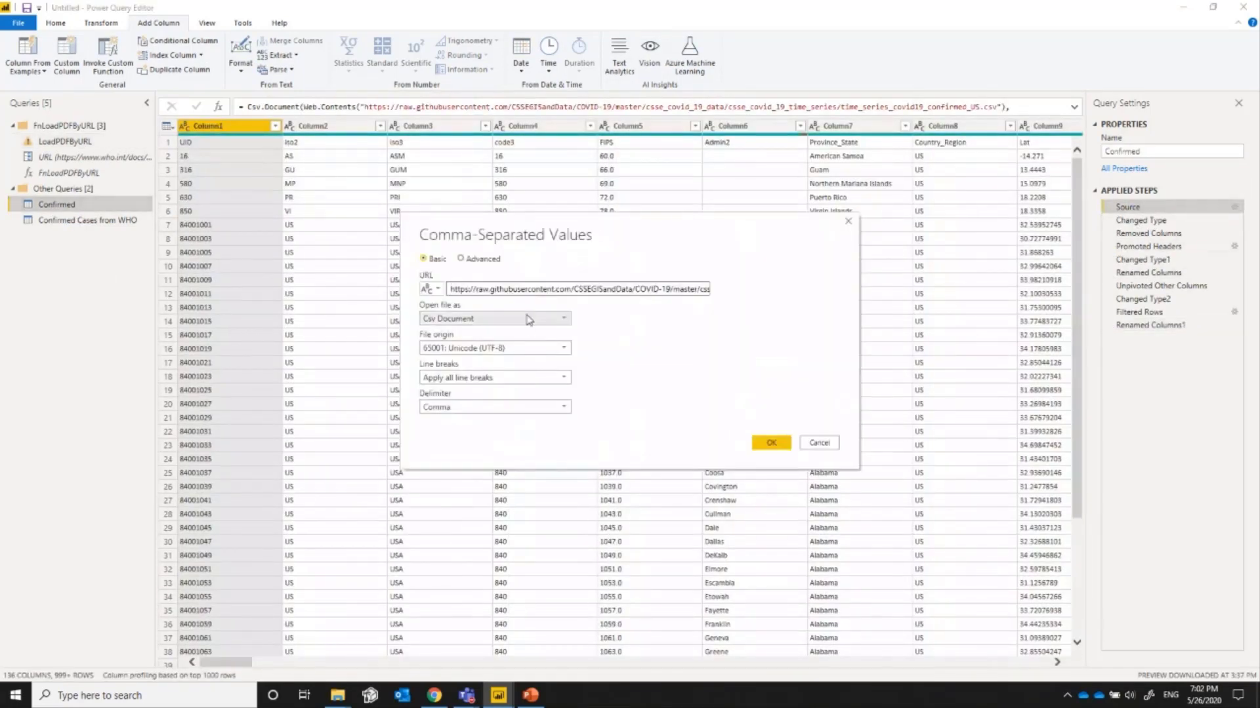
{"action": "left_click", "coordinate": [817, 446]}
- Select the first address, for the 20200526 sitrep-127 PDF, in the source table of Confirmed Cases from WHO, leaving the table unedited
{"action": "left_click", "coordinate": [43, 221]}
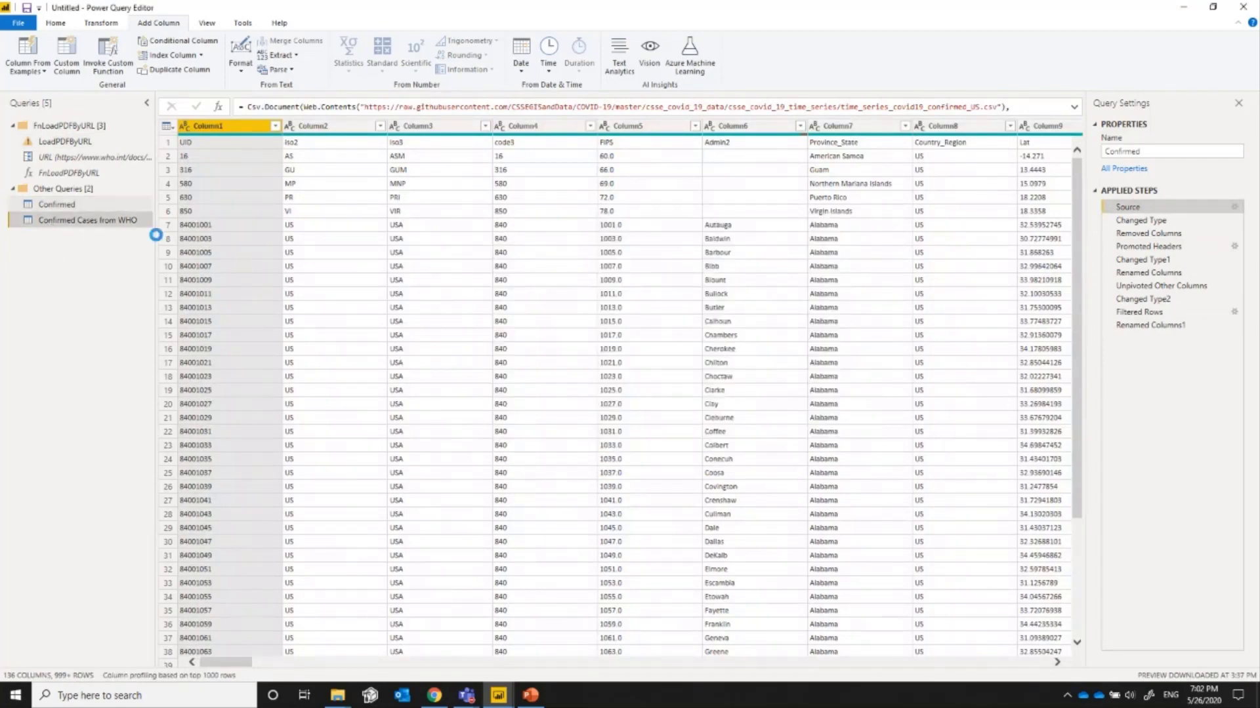
{"action": "left_click", "coordinate": [1212, 209]}
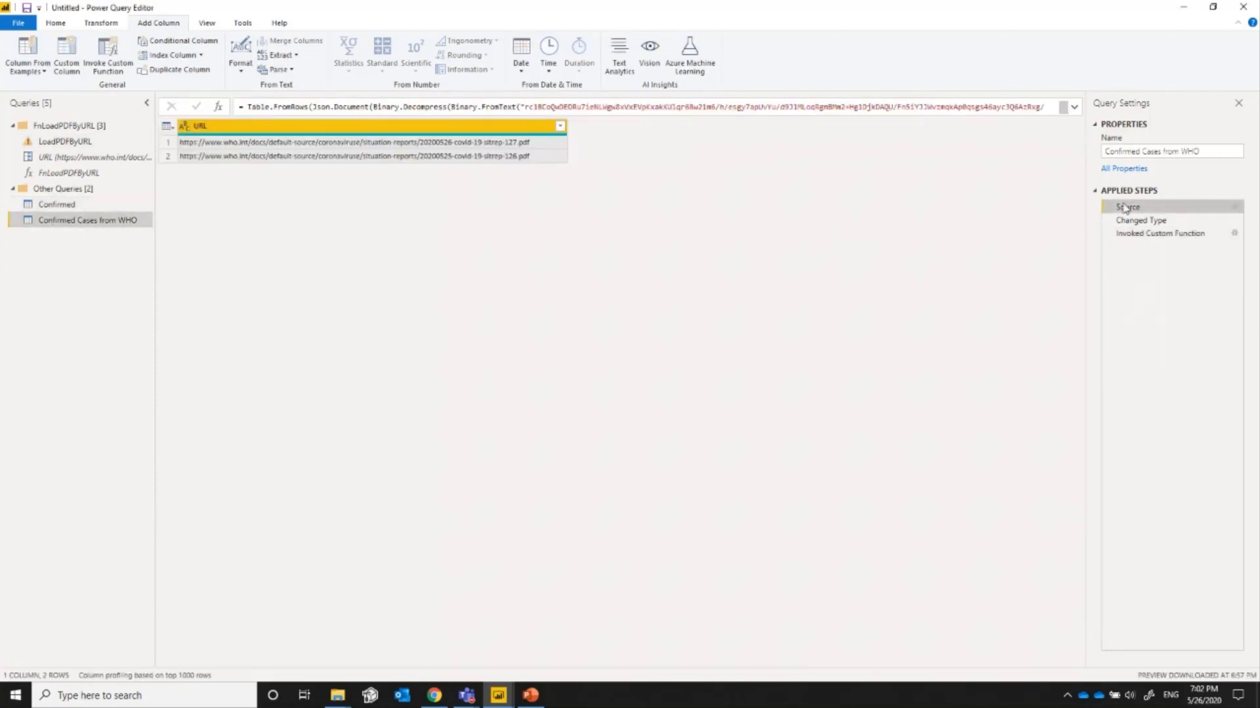
{"action": "left_click", "coordinate": [1236, 207]}
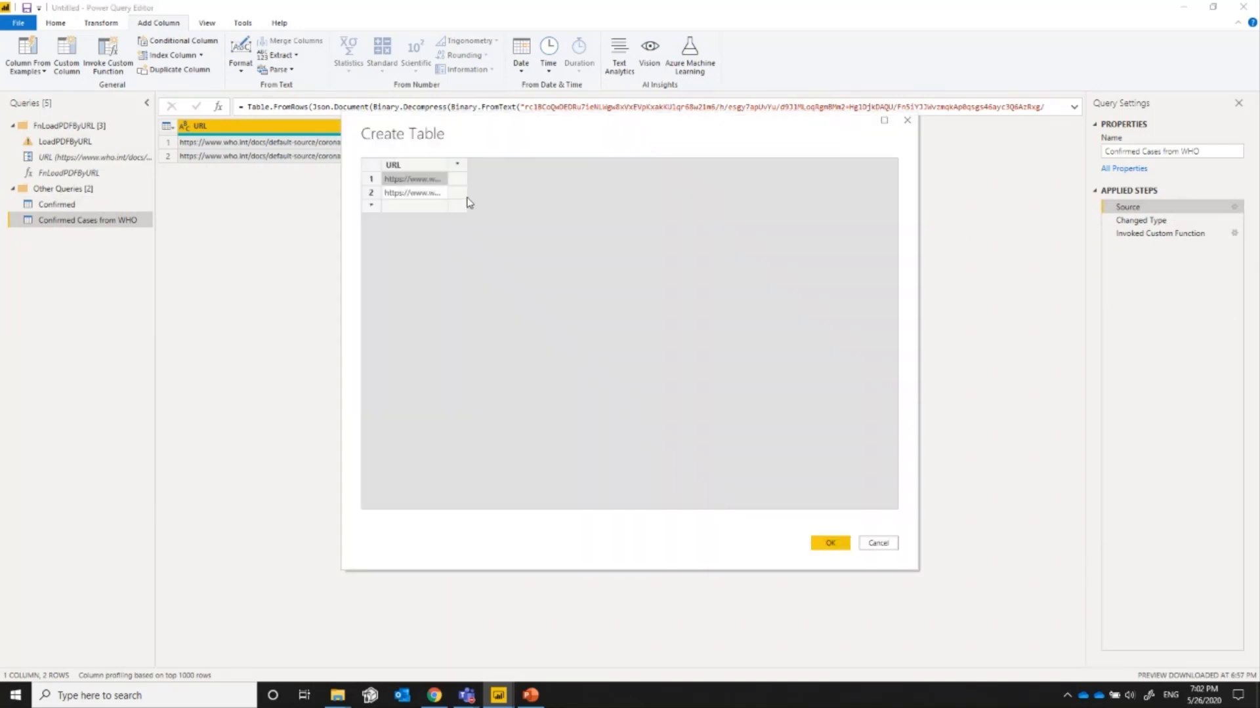
{"action": "left_click_drag", "start_coordinate": [445, 164], "coordinate": [793, 190]}
{"action": "double_click", "coordinate": [662, 181]}
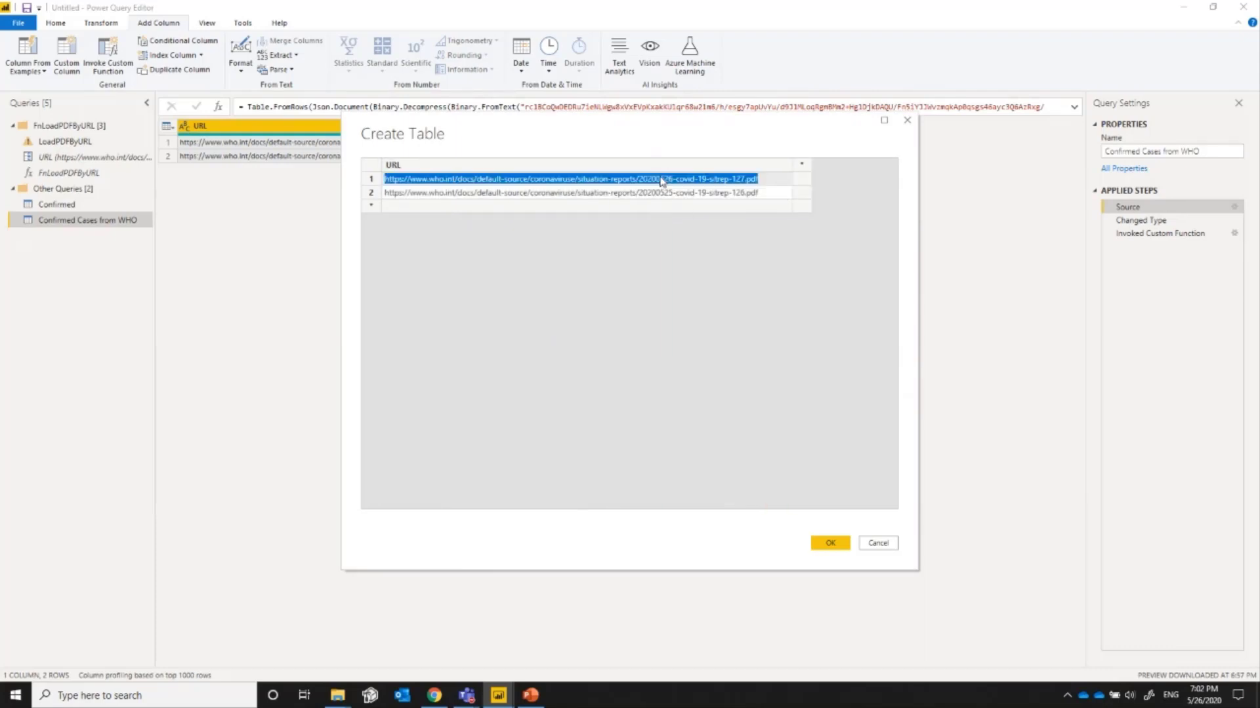
{"action": "key", "text": "Escape"}
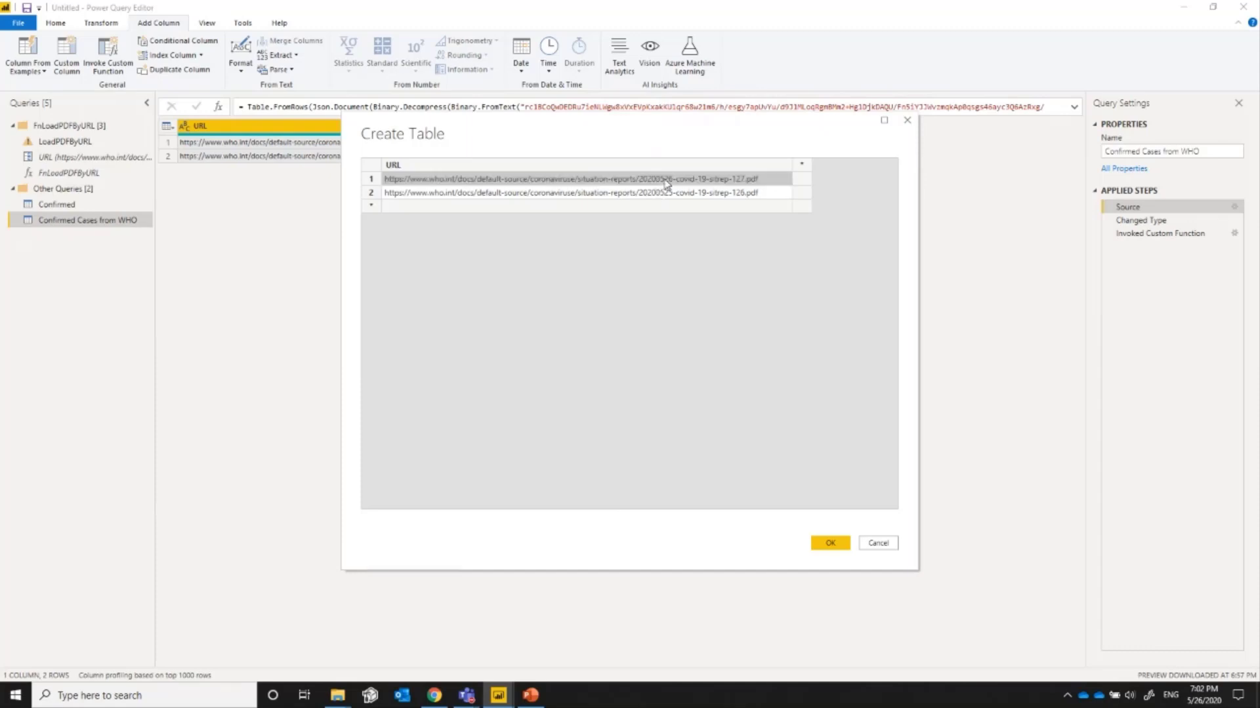
{"action": "double_click", "coordinate": [667, 182]}
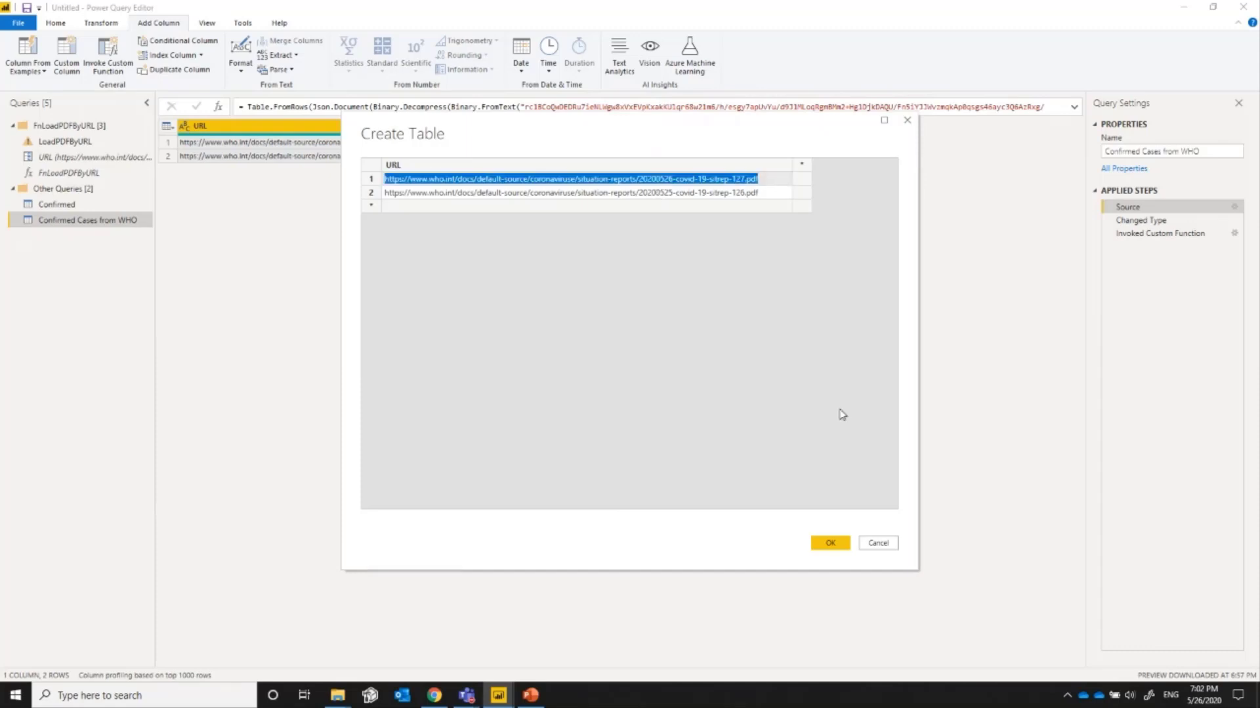
{"action": "left_click", "coordinate": [878, 540]}
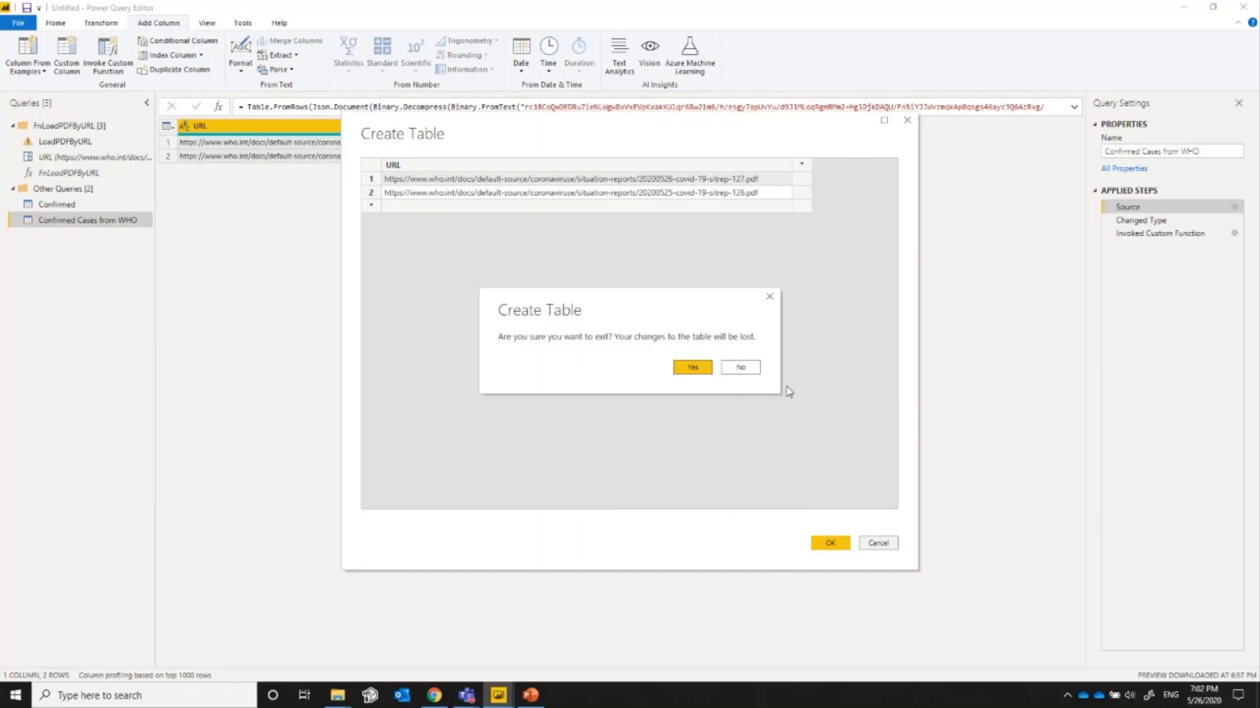
{"action": "left_click", "coordinate": [741, 368]}
{"action": "left_click", "coordinate": [873, 545]}
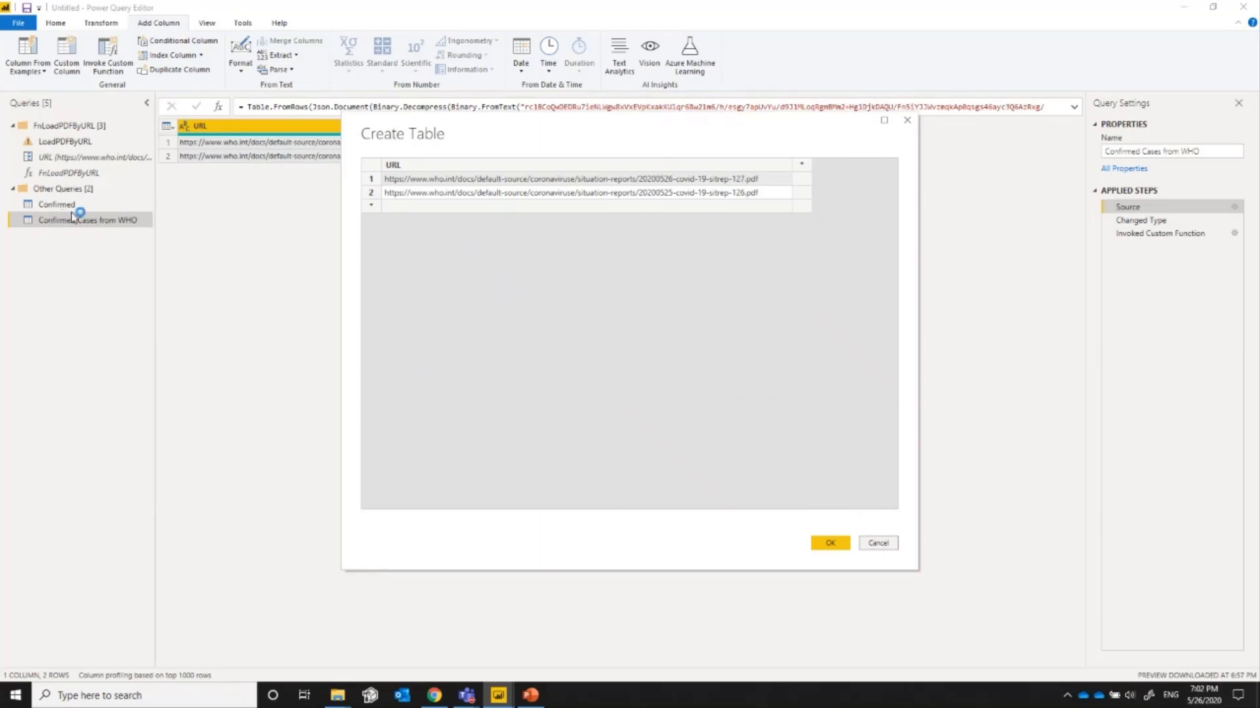
{"action": "left_click", "coordinate": [687, 367]}
- Invoke FnLoadPDFByURL with the 20200526 sitrep-127 PDF address and rename the resulting query as 127
{"action": "left_click", "coordinate": [74, 156]}
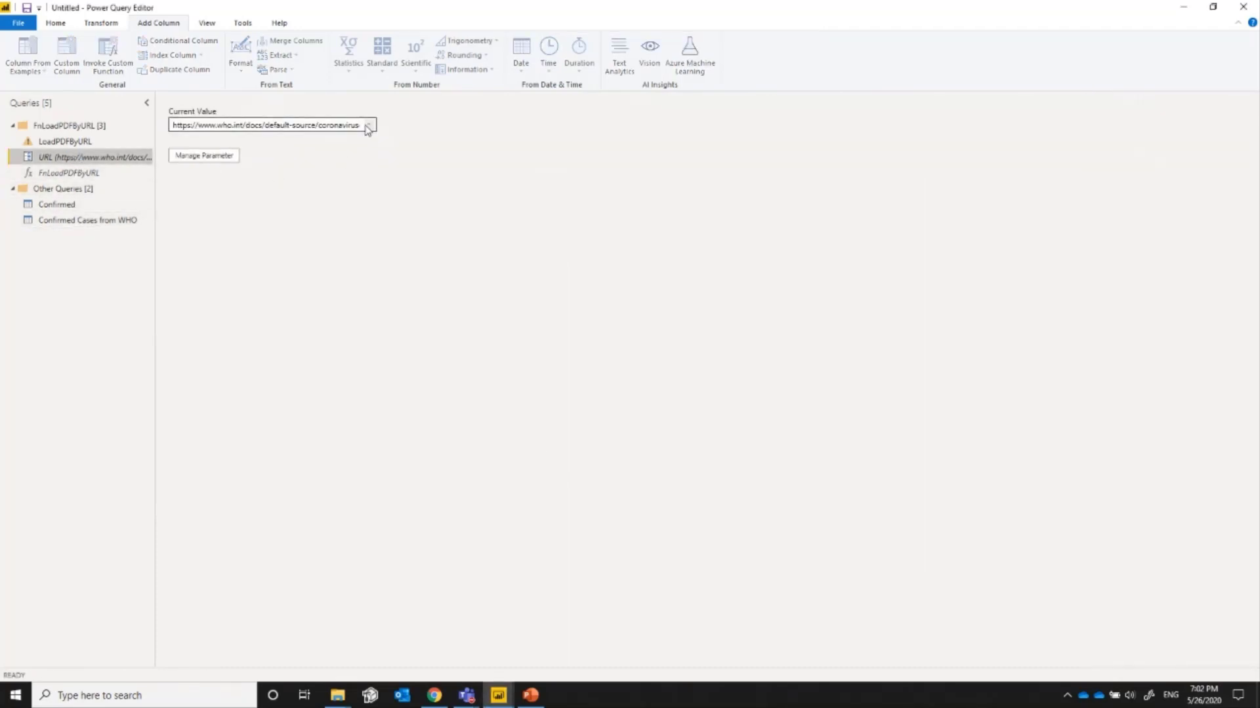
{"action": "left_click", "coordinate": [53, 175]}
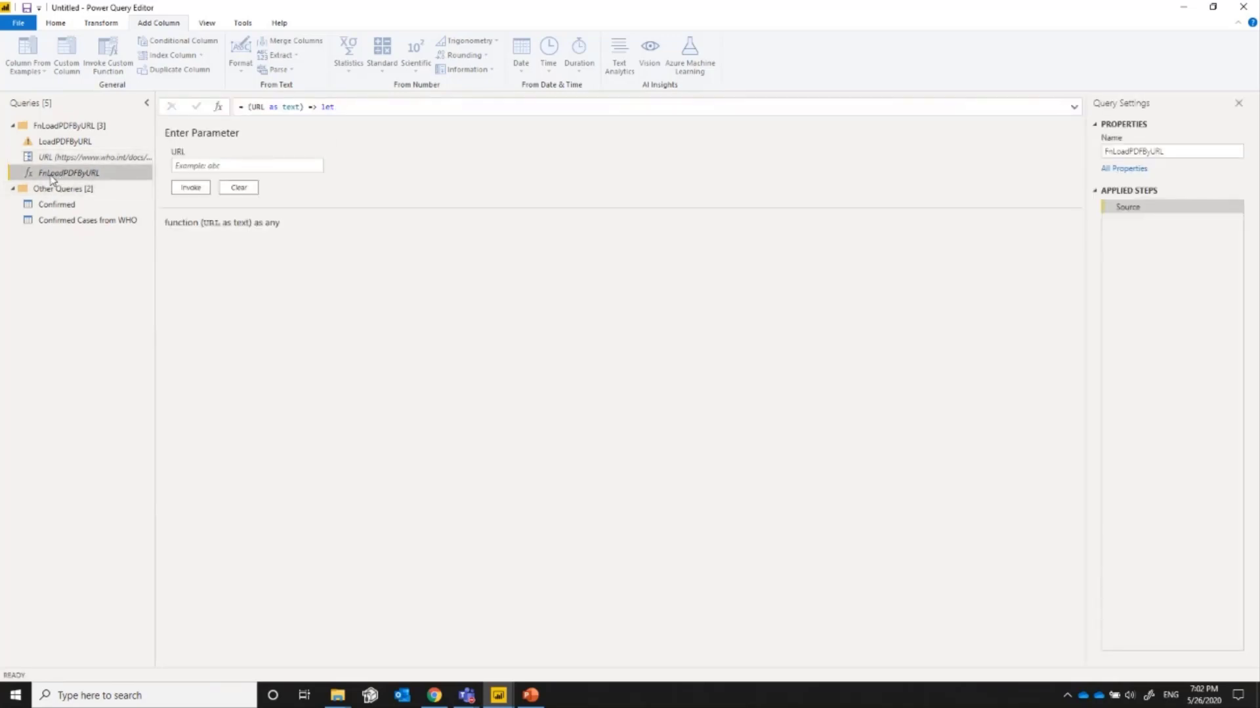
{"action": "left_click", "coordinate": [208, 166]}
{"action": "key", "text": "ctrl+v"}
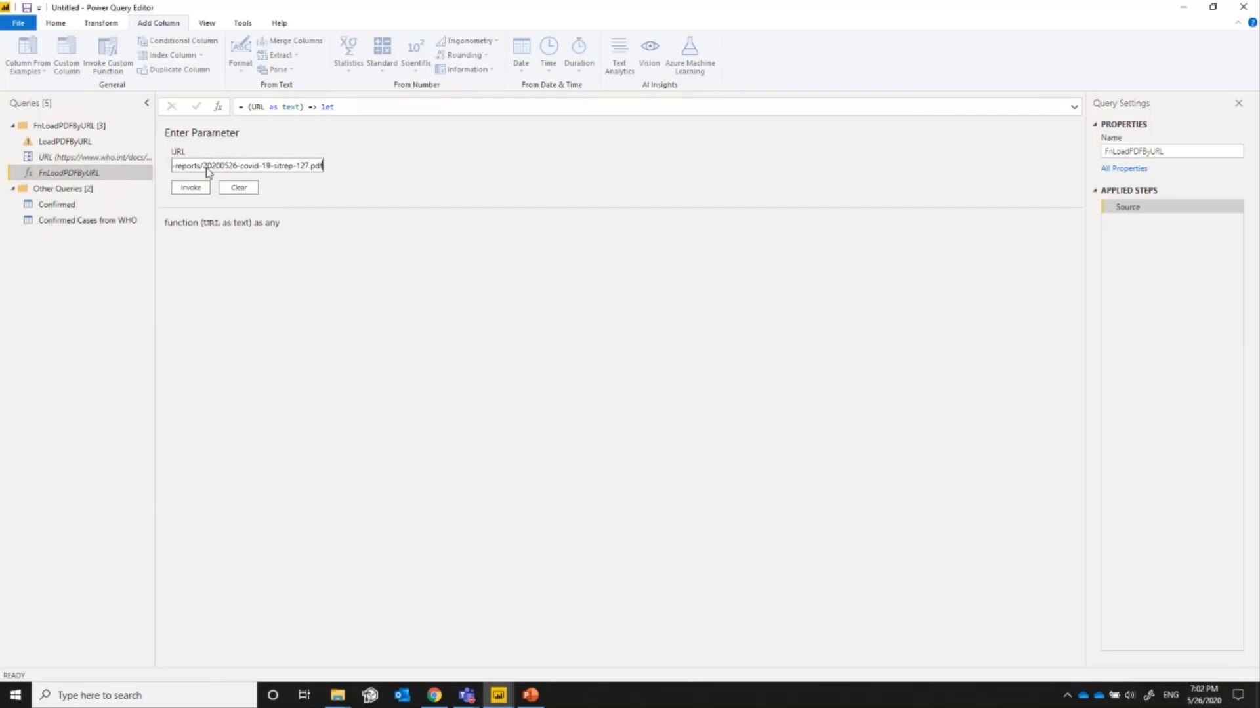
{"action": "left_click", "coordinate": [188, 188]}
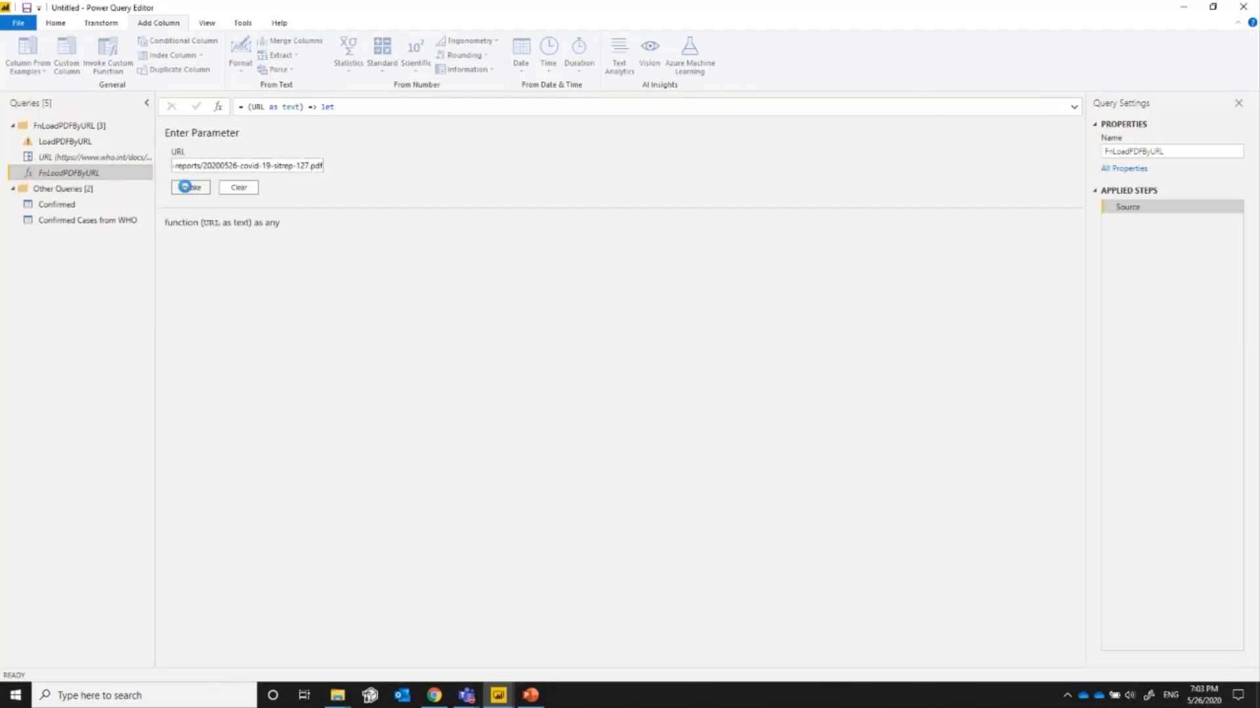
{"action": "double_click", "coordinate": [76, 236]}
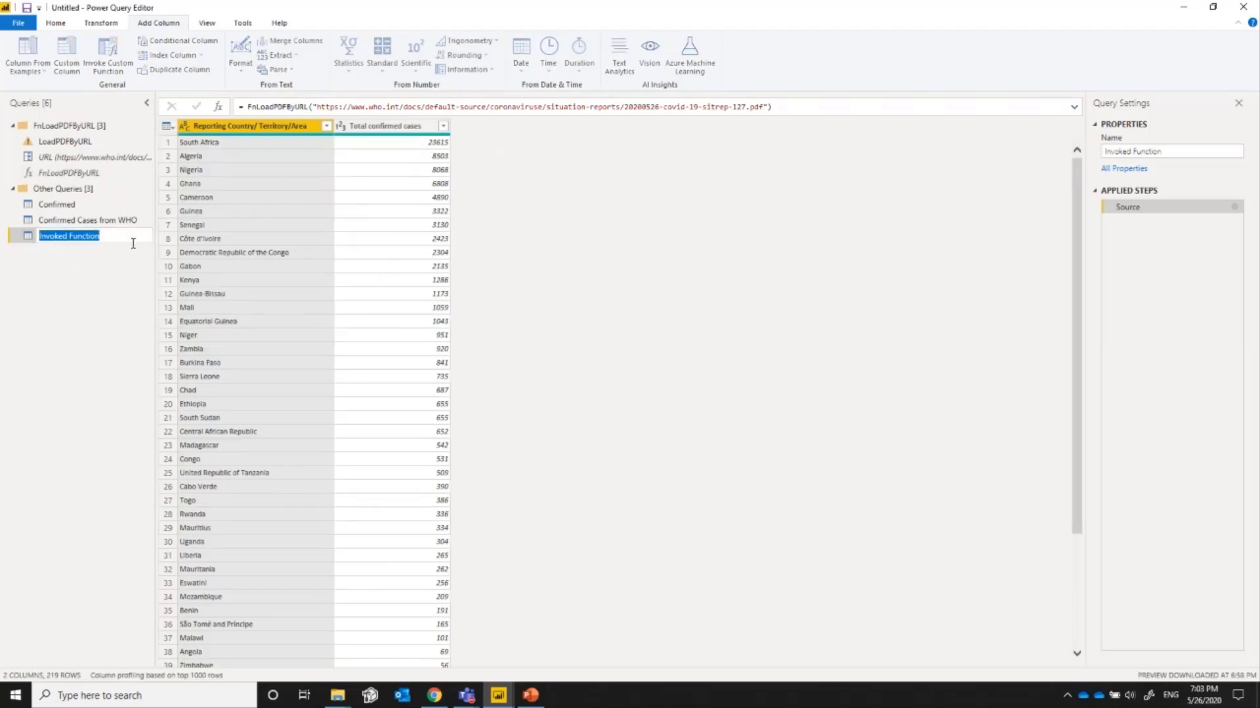
{"action": "type", "text": "T"}
{"action": "key", "text": "Return"}
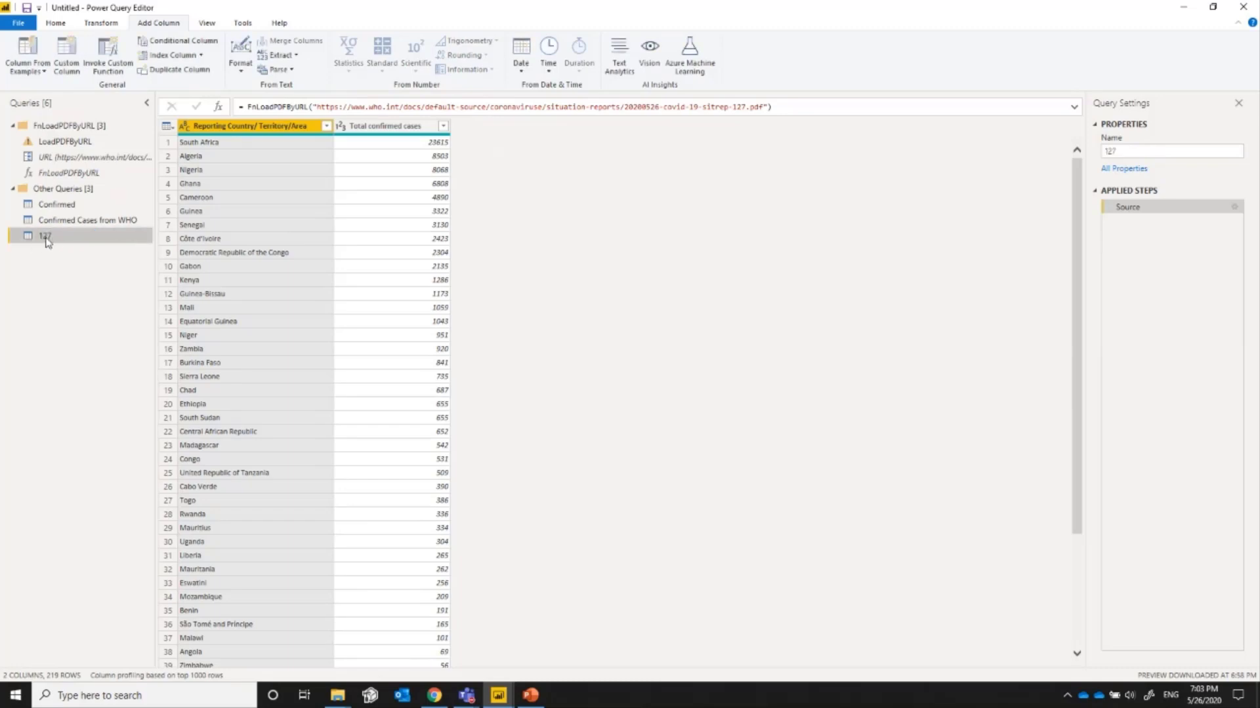
- Copy the second address, for the 20200525 sitrep-126 PDF, from the source table of Confirmed Cases from WHO, leaving the table unedited
{"action": "left_click", "coordinate": [65, 142]}
{"action": "left_click", "coordinate": [47, 237]}
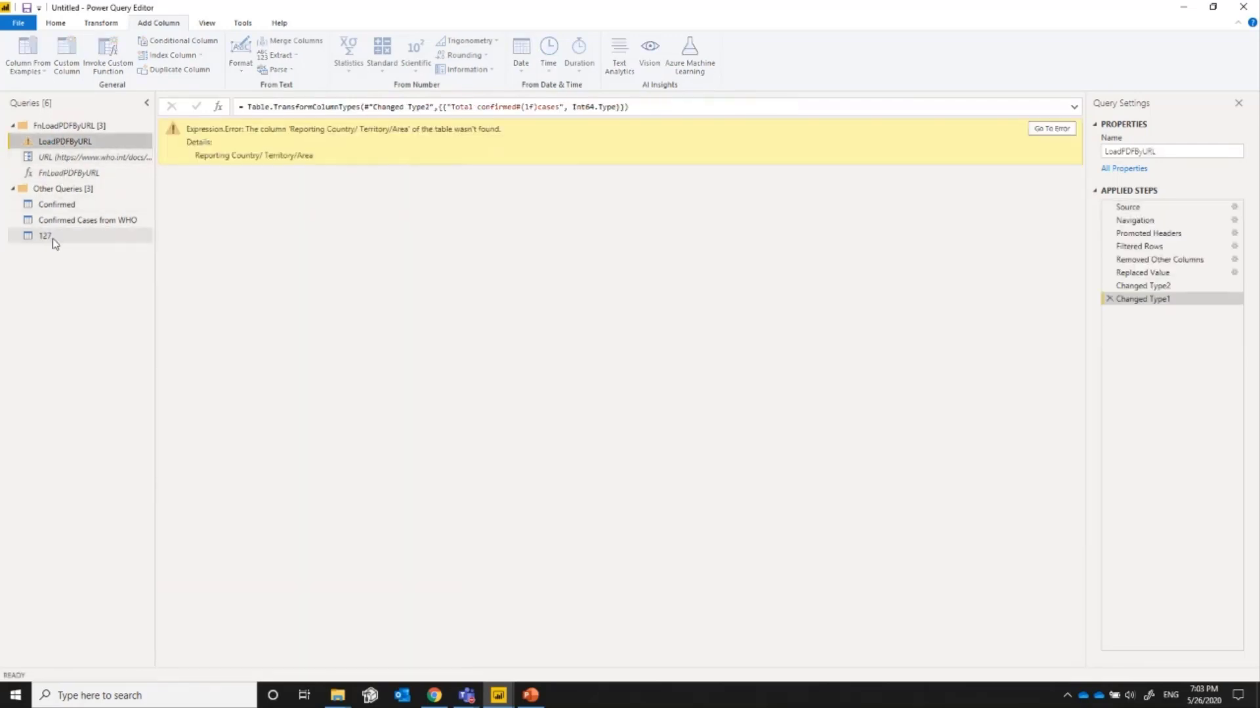
{"action": "left_click", "coordinate": [69, 203]}
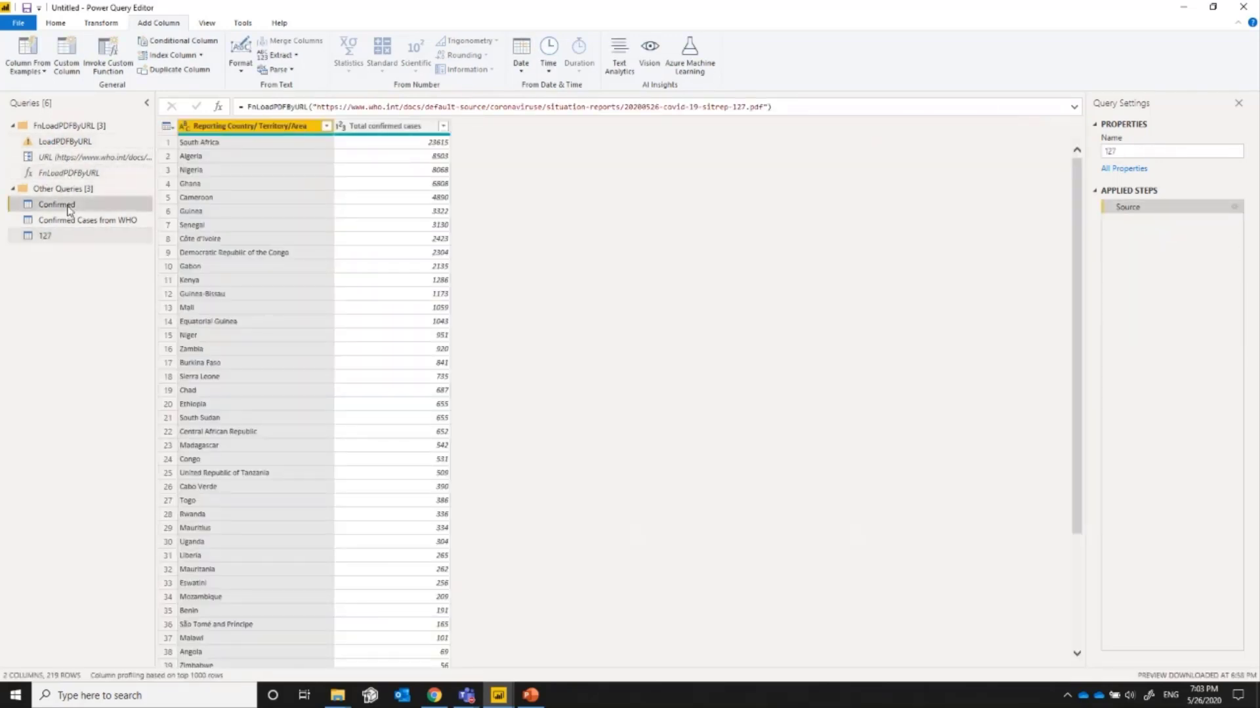
{"action": "left_click", "coordinate": [74, 220]}
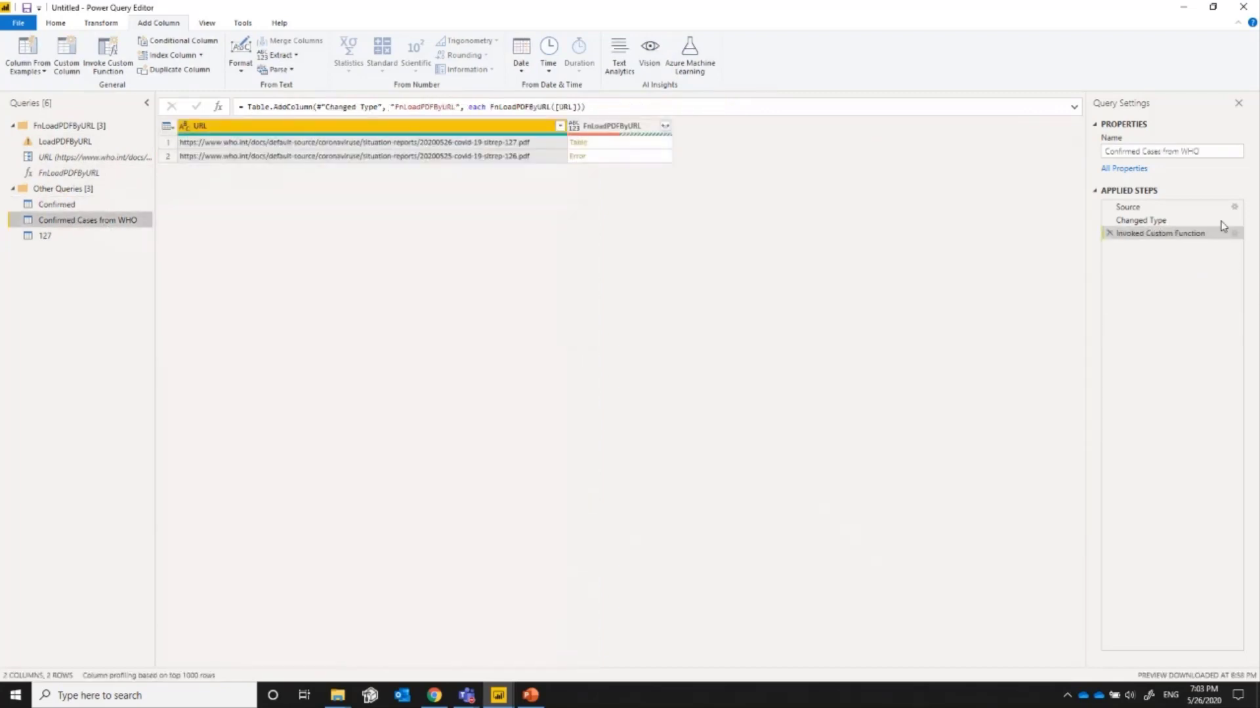
{"action": "left_click", "coordinate": [1234, 206]}
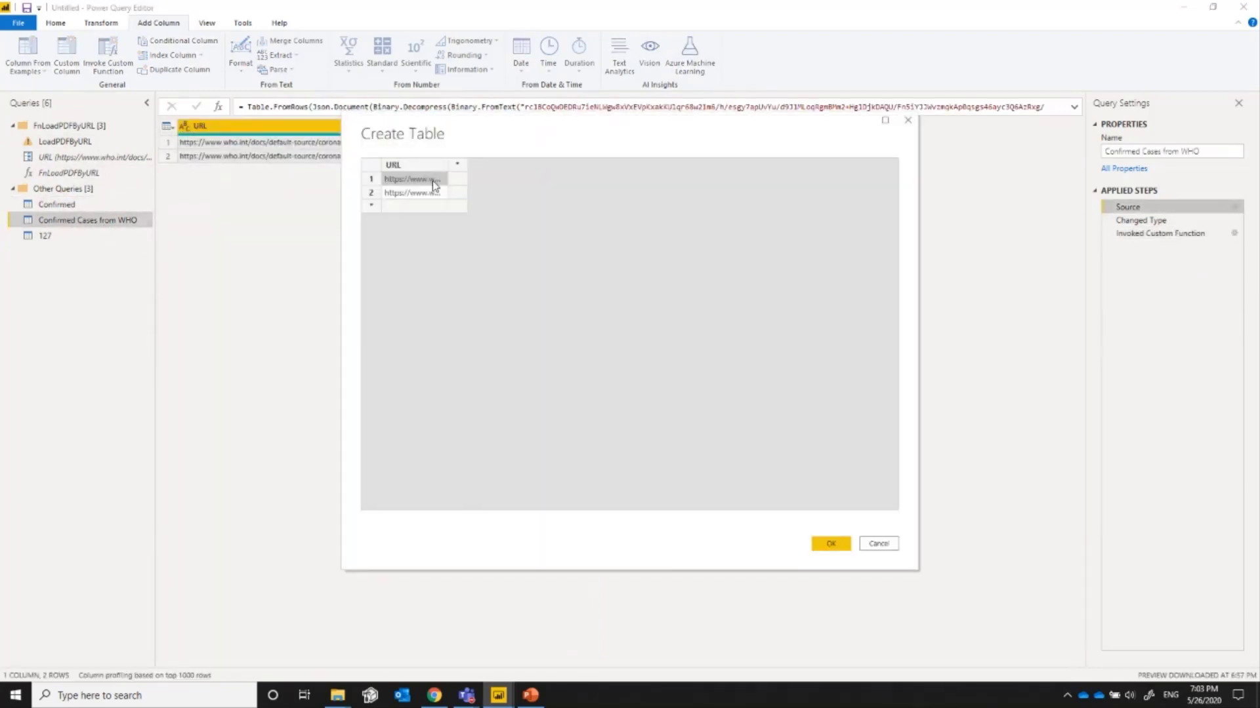
{"action": "left_click", "coordinate": [431, 194]}
{"action": "double_click", "coordinate": [431, 195]}
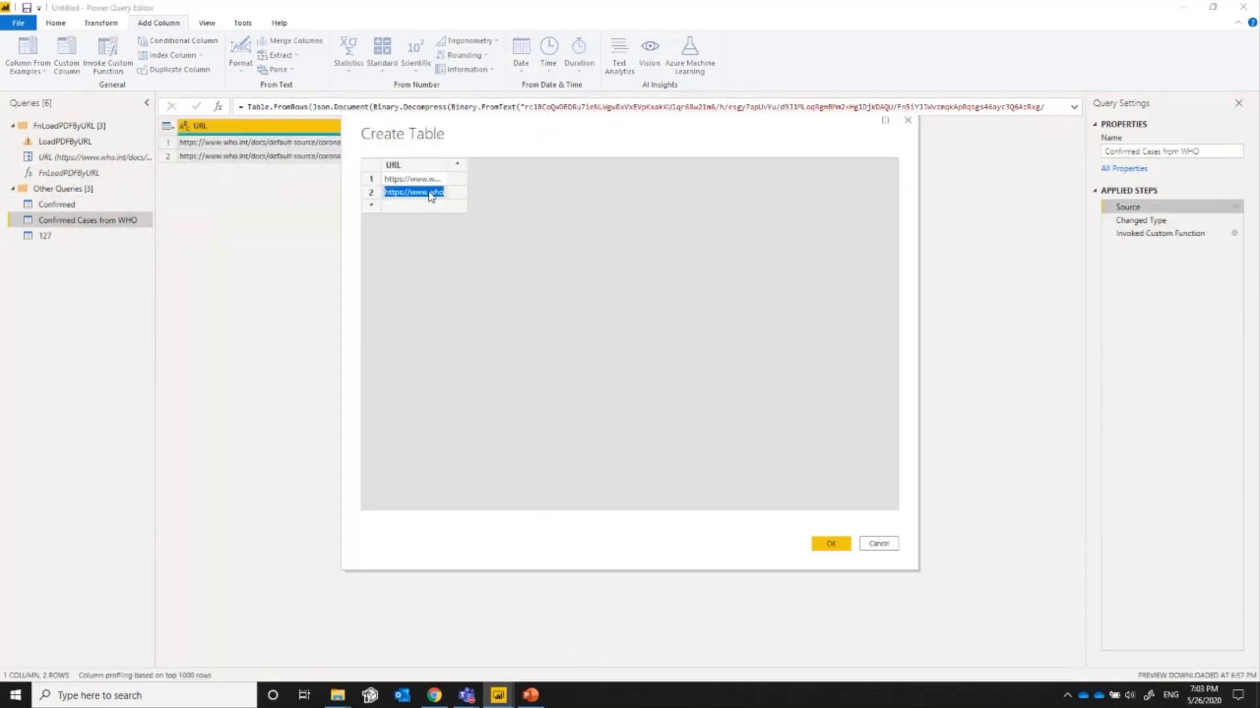
{"action": "left_click", "coordinate": [877, 544]}
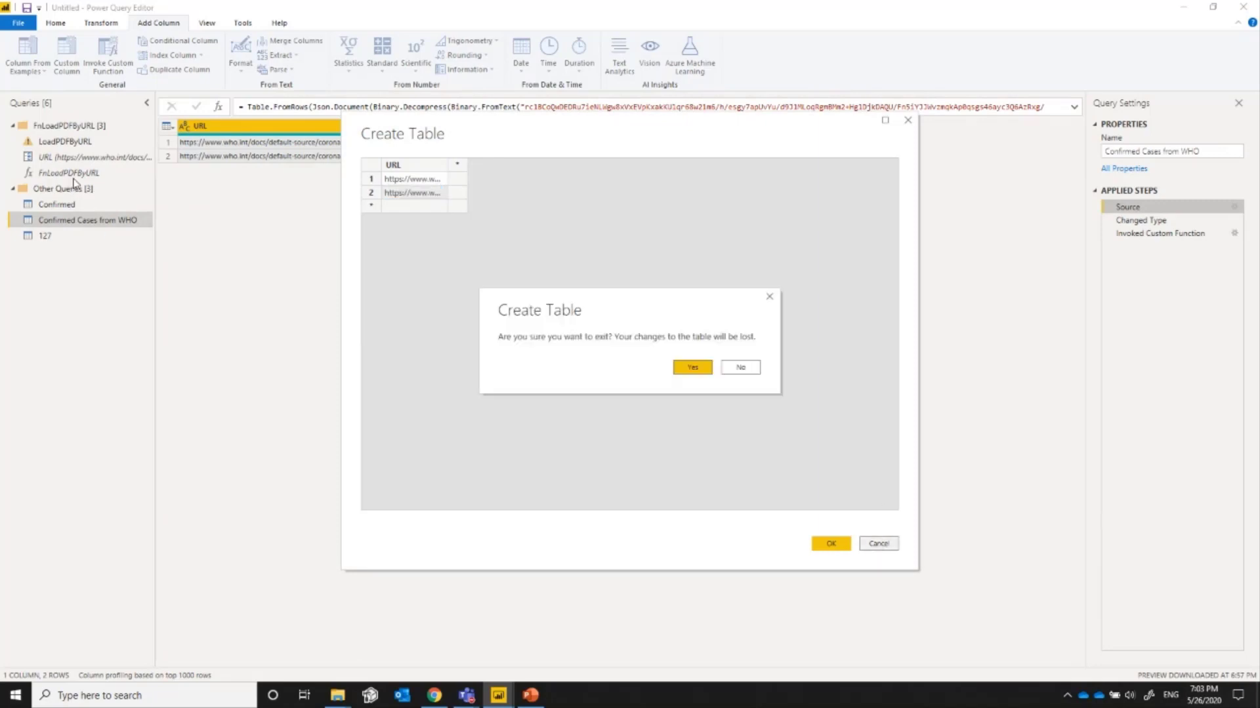
{"action": "left_click", "coordinate": [693, 368]}
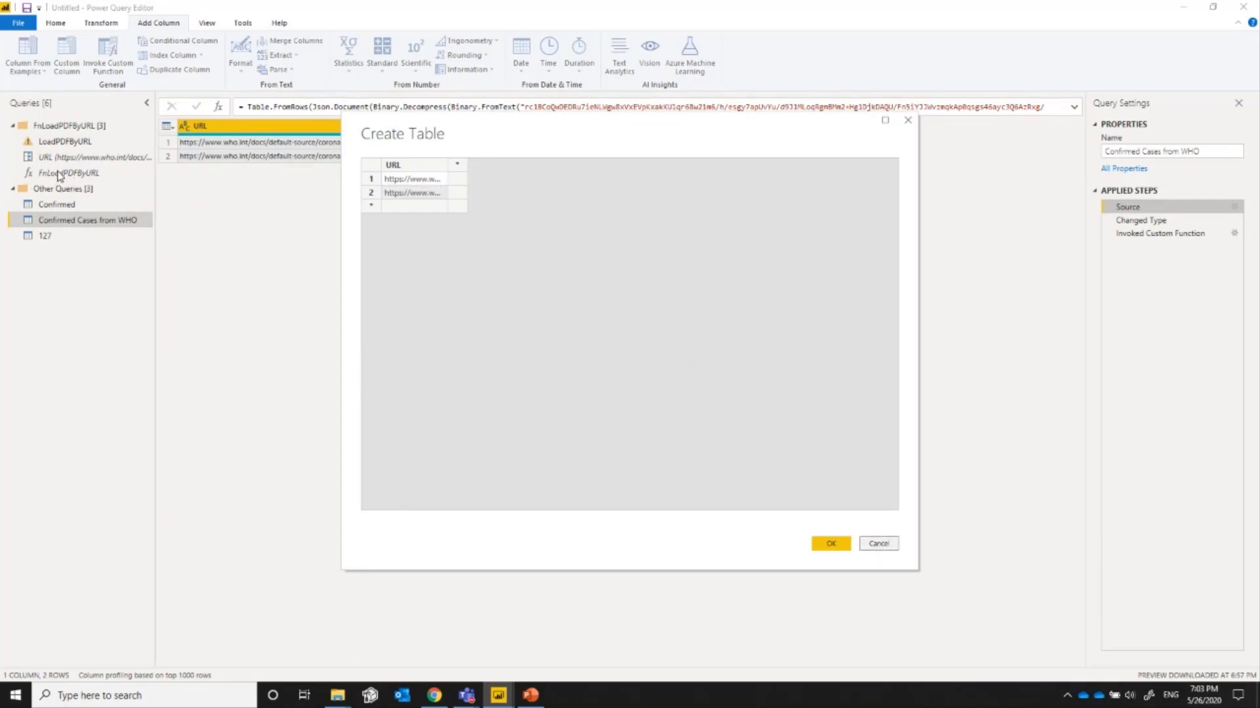
- Invoke FnLoadPDFByURL with the 20200525 sitrep-126 PDF address and rename the resulting query as 126
{"action": "left_click", "coordinate": [59, 173]}
{"action": "left_click", "coordinate": [229, 164]}
{"action": "type", "text": "https://www.who.int/docs/default-source/coronaviruse/situation-reports/20200525-covid-19-sitrep-126.pdf"}
{"action": "left_click", "coordinate": [191, 188]}
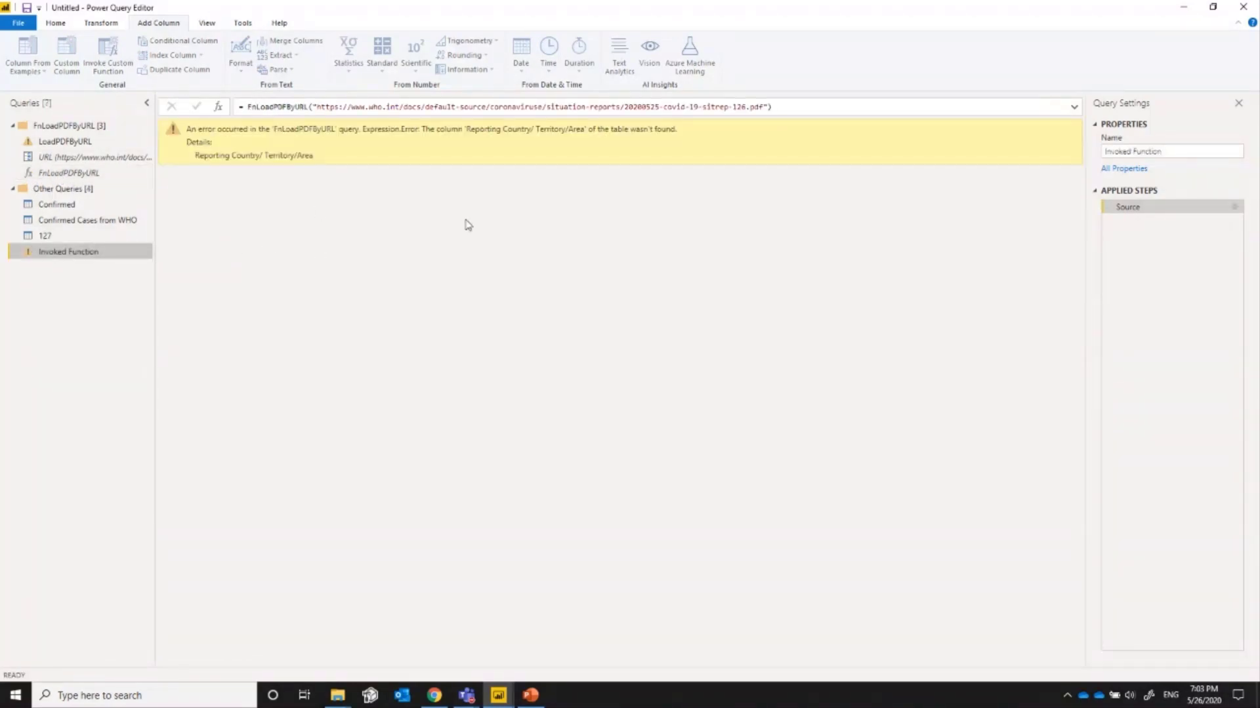
{"action": "triple_click", "coordinate": [1161, 151]}
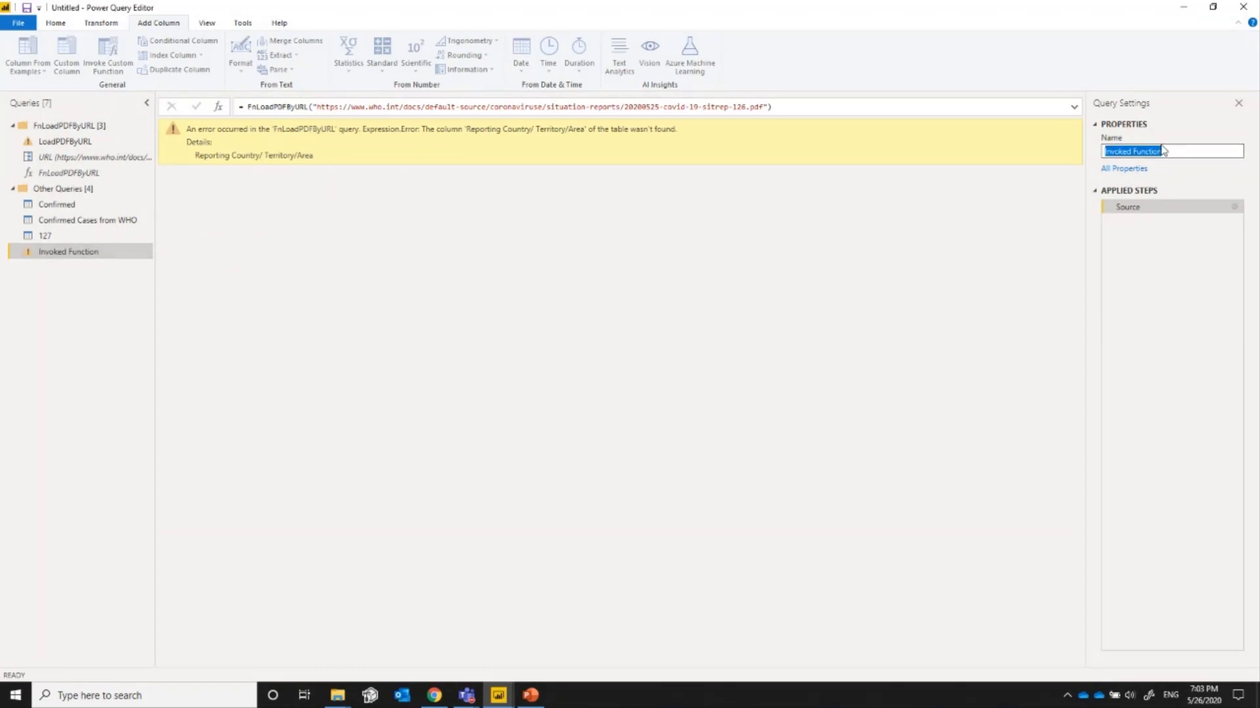
{"action": "type", "text": "126"}
{"action": "key", "text": "Return"}
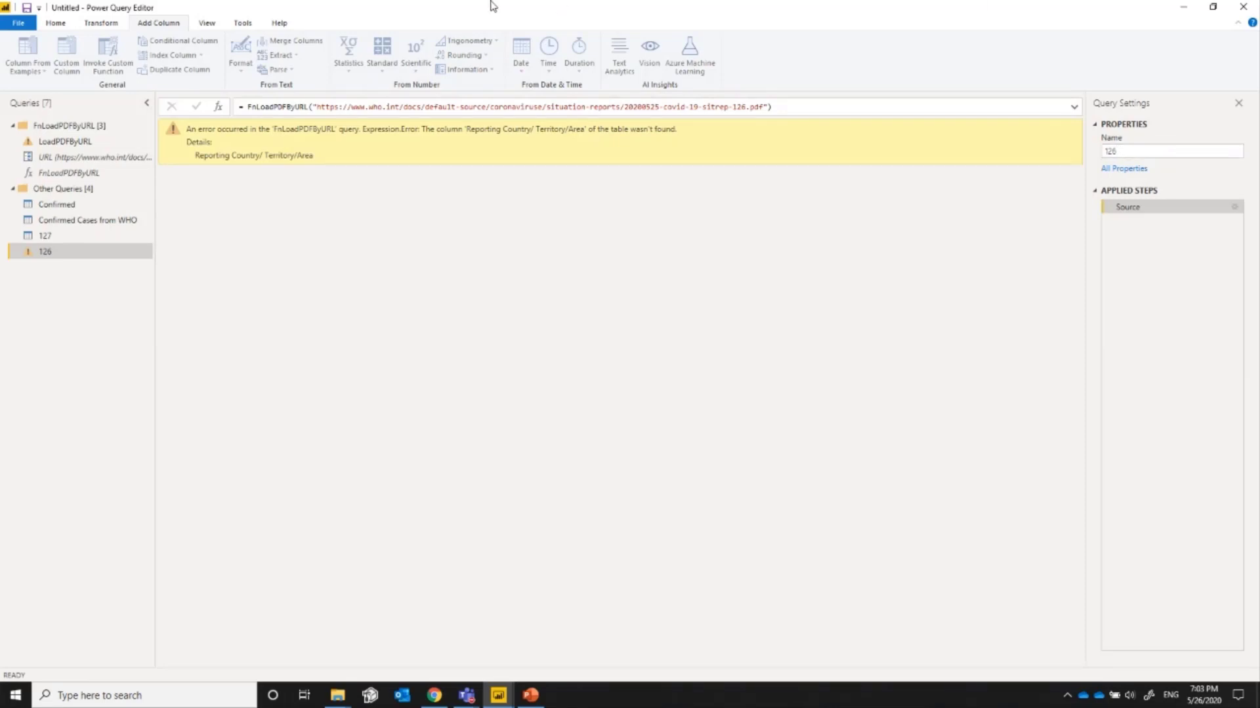
- Duplicate the LoadPDFByURL query and move the copy into the Other Queries group
{"action": "left_click", "coordinate": [72, 142]}
{"action": "right_click", "coordinate": [78, 141]}
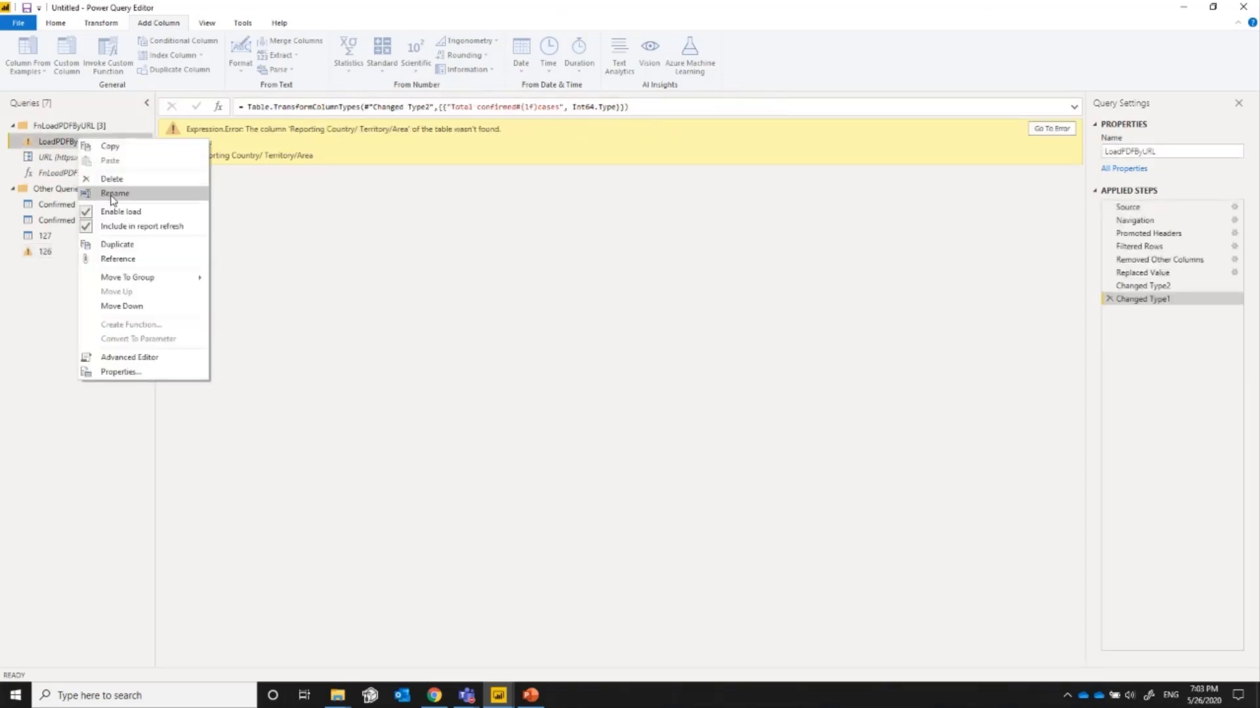
{"action": "left_click", "coordinate": [114, 245]}
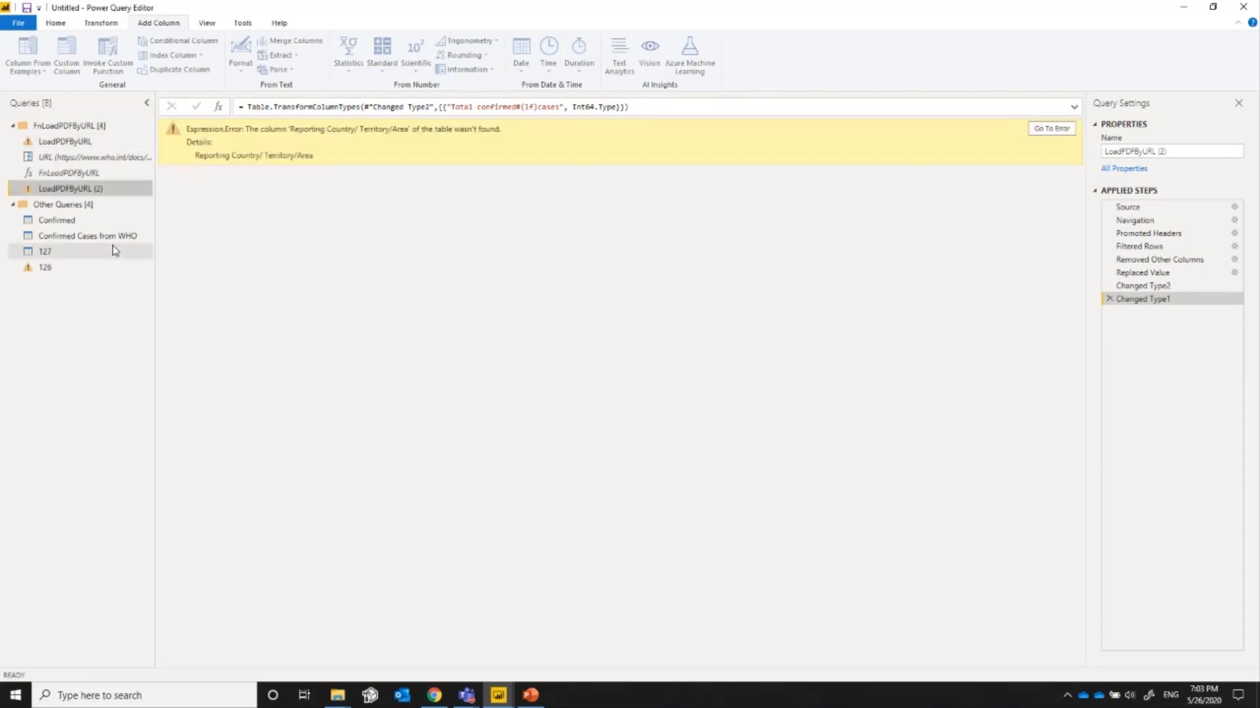
{"action": "left_click_drag", "start_coordinate": [68, 191], "coordinate": [70, 303]}
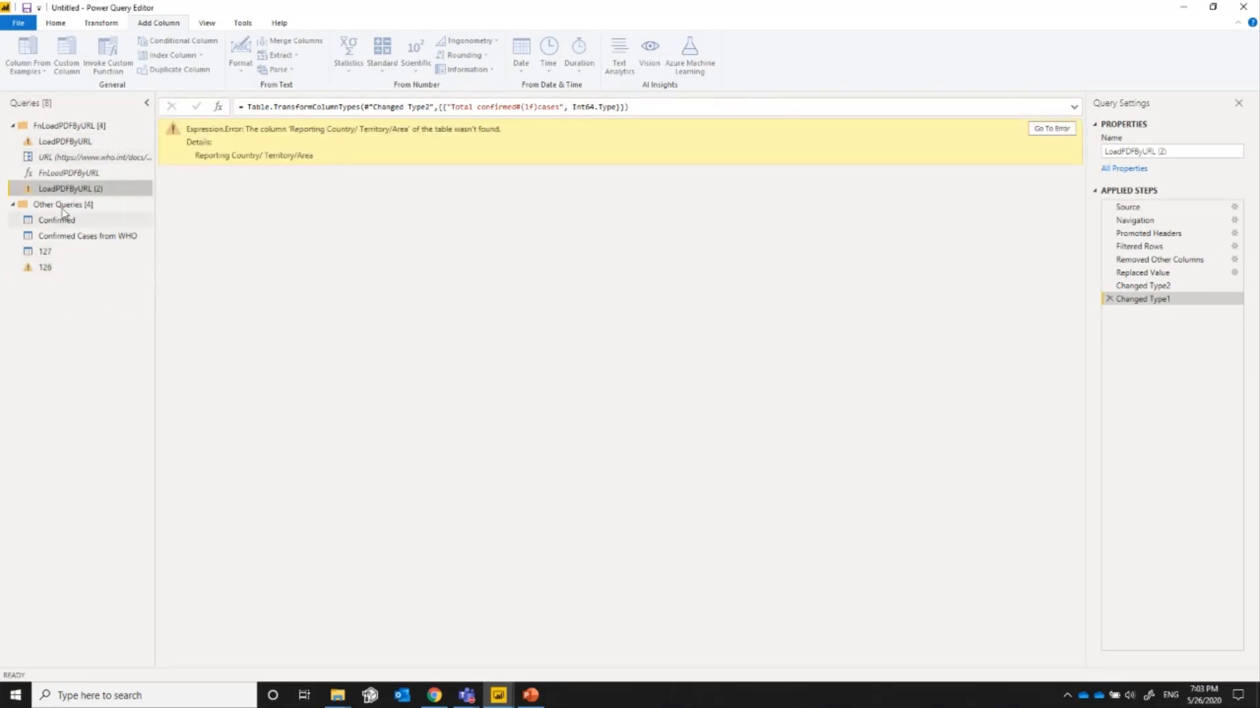
{"action": "mouse_move", "coordinate": [66, 197]}
{"action": "left_mouse_down"}
{"action": "mouse_move", "coordinate": [69, 216]}
{"action": "mouse_move", "coordinate": [66, 204]}
{"action": "left_mouse_up"}
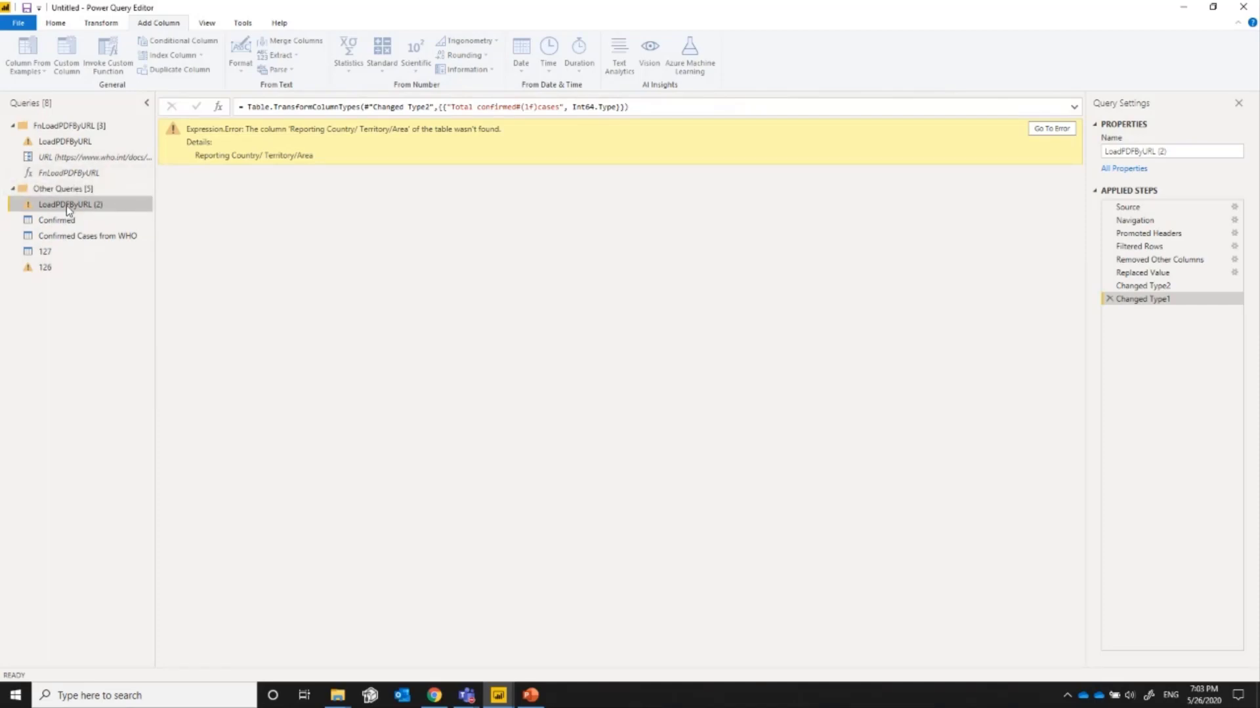
- Replace the URL parameter in the duplicate's Source formula with the quoted web address of the 20200525 sitrep-126 PDF
{"action": "left_click", "coordinate": [69, 143]}
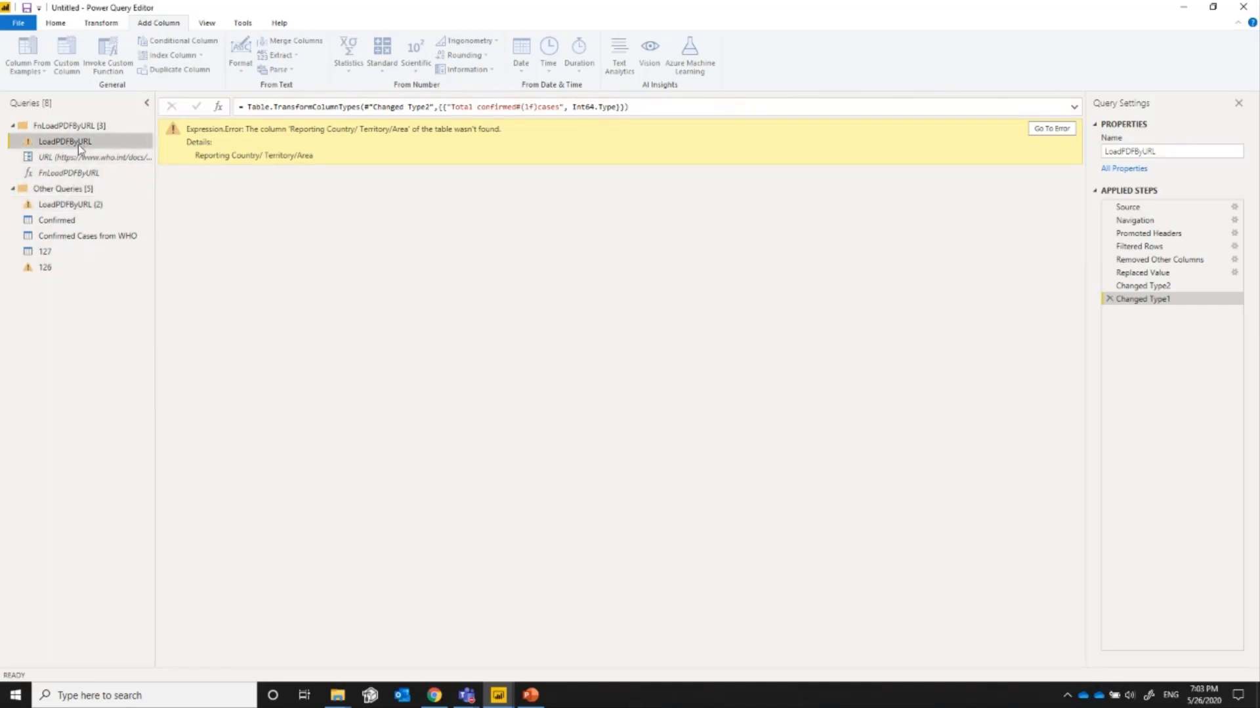
{"action": "left_click", "coordinate": [70, 204]}
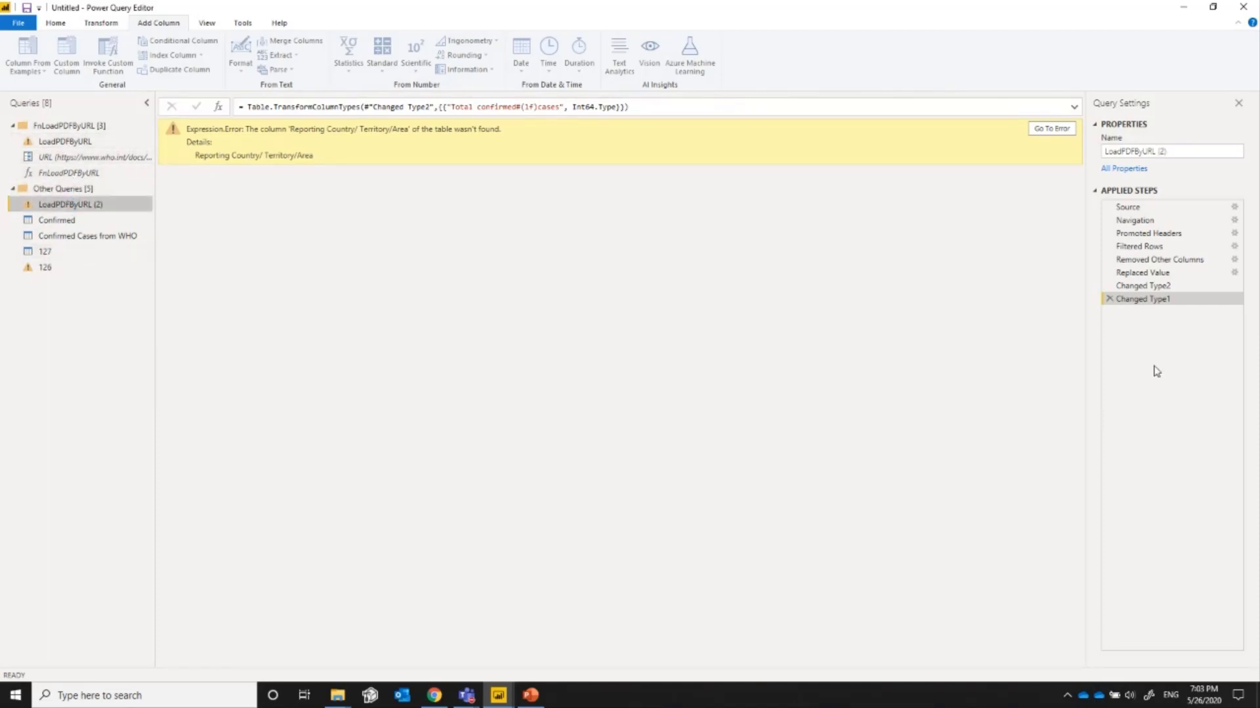
{"action": "left_click", "coordinate": [1128, 208]}
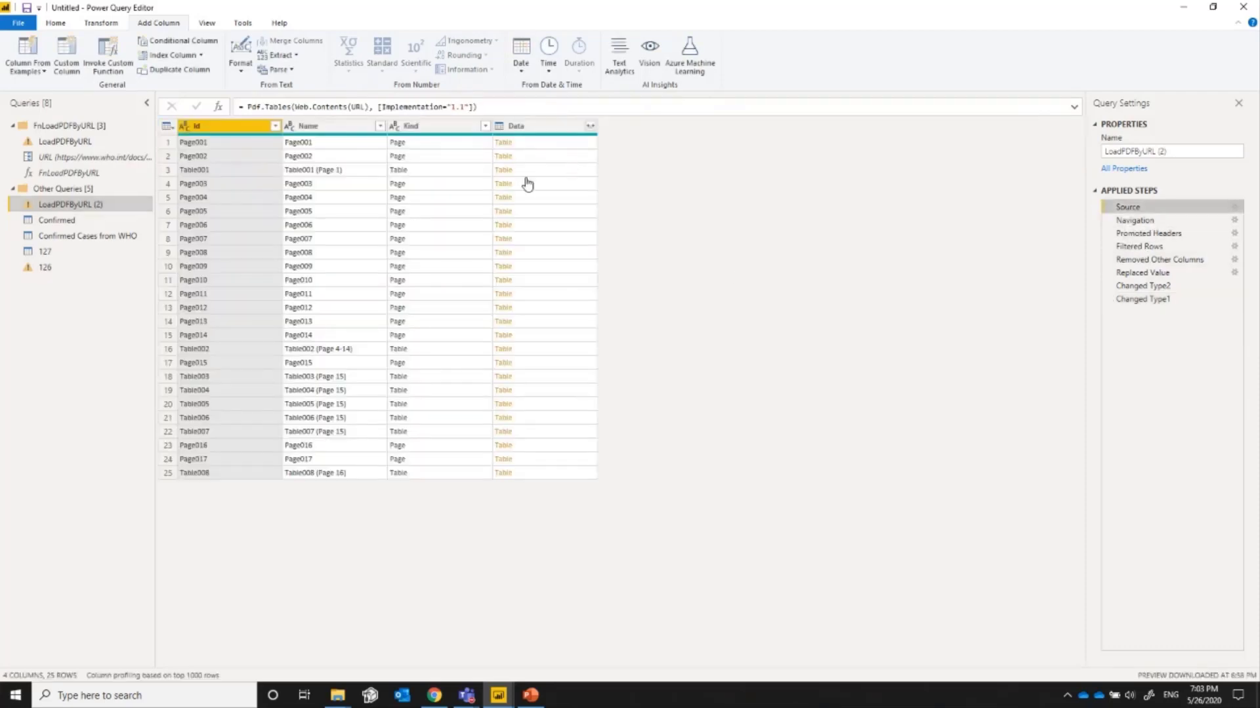
{"action": "double_click", "coordinate": [357, 107]}
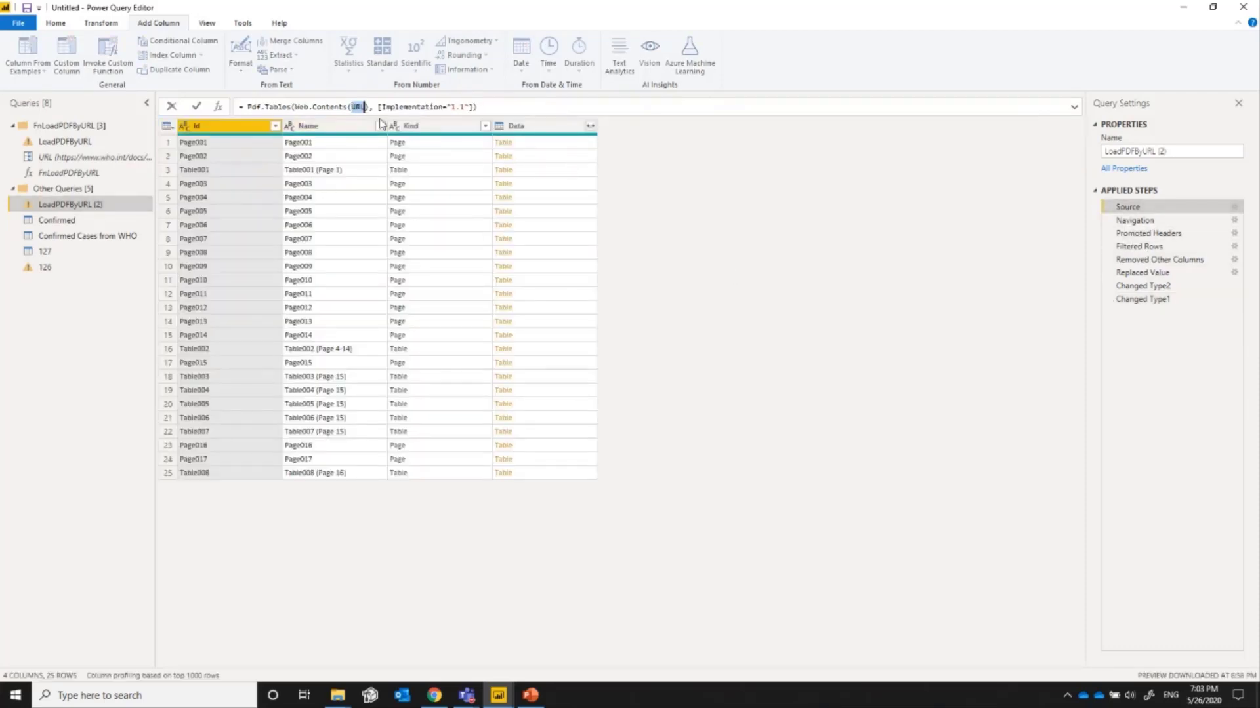
{"action": "type", "text": "\"https://www.who.int/docs/default-source/coronaviruse/situation-reports/20200525-covid-19-sitrep-126.pdf\""}
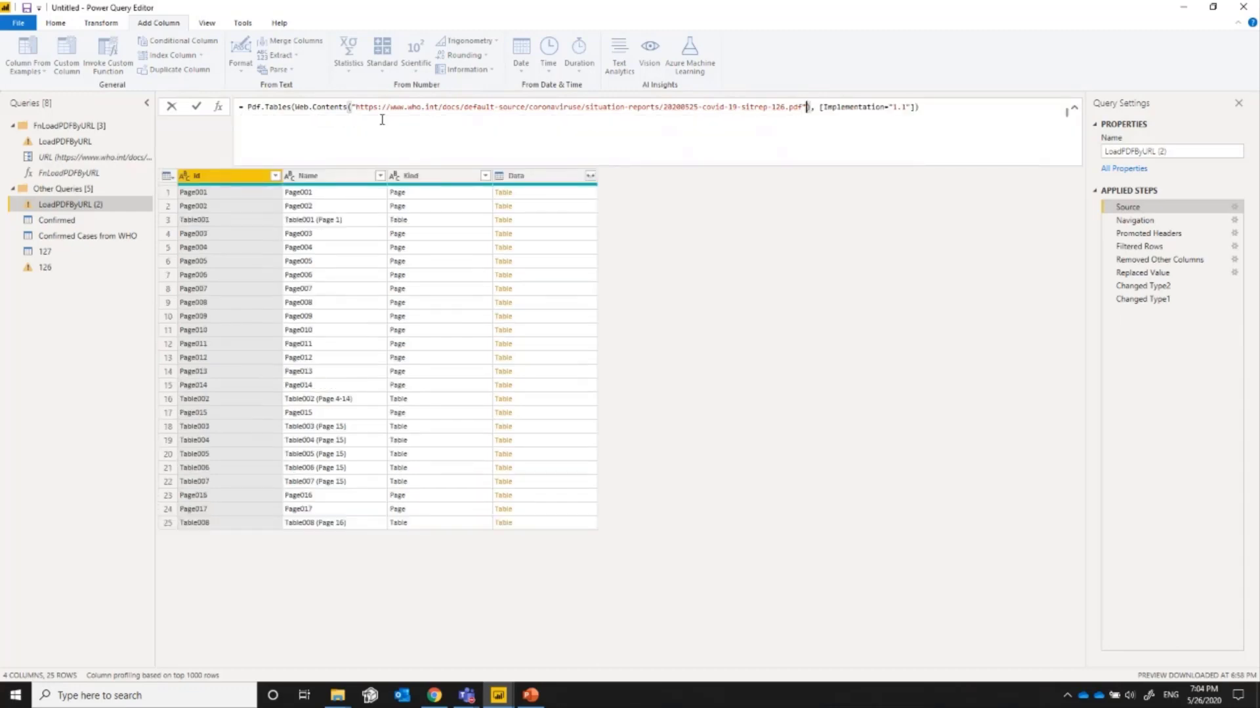
{"action": "key", "text": "End"}
{"action": "key", "text": "Return"}
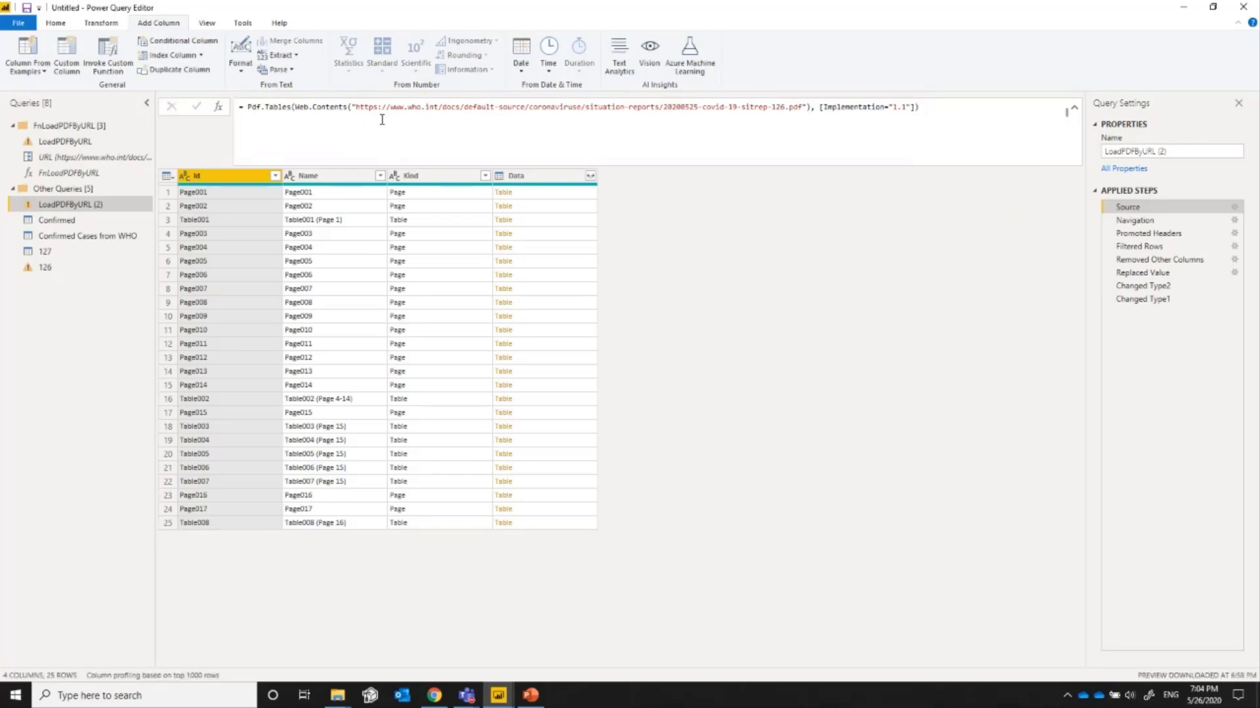
- Check the 126 and 127 queries, selecting the PDF address in the 127 formula without changing it
{"action": "left_click", "coordinate": [46, 268]}
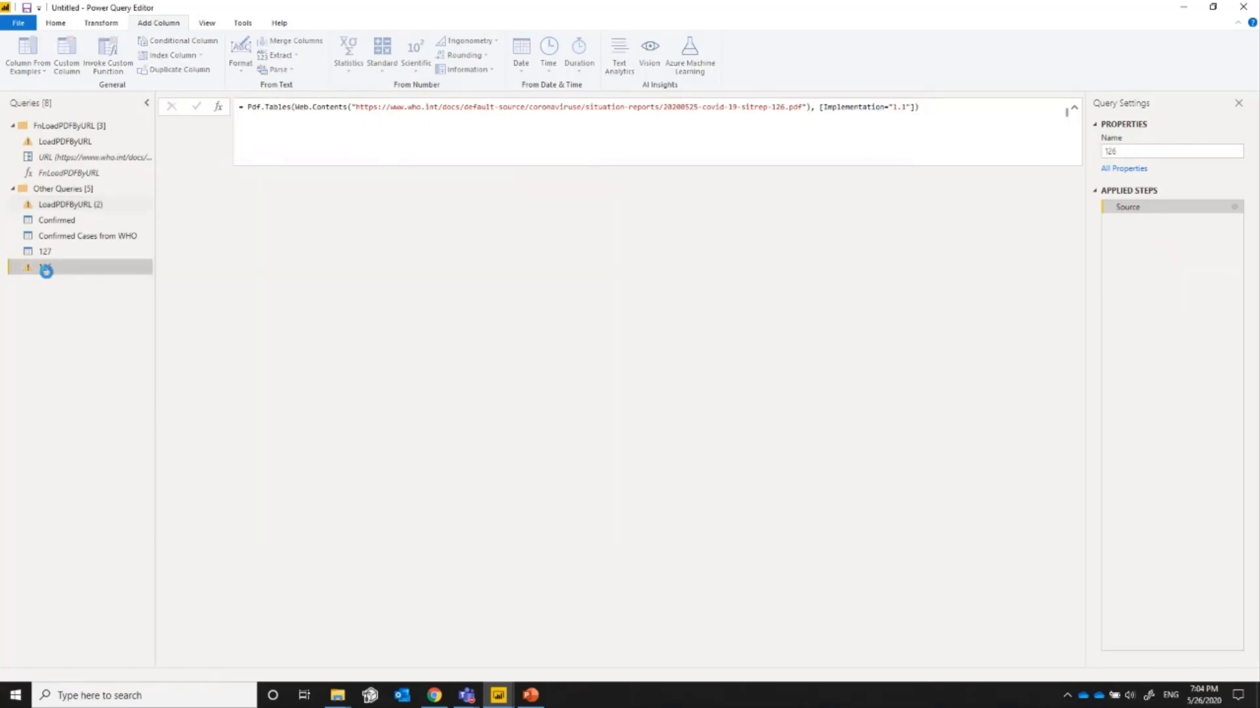
{"action": "left_click", "coordinate": [47, 255]}
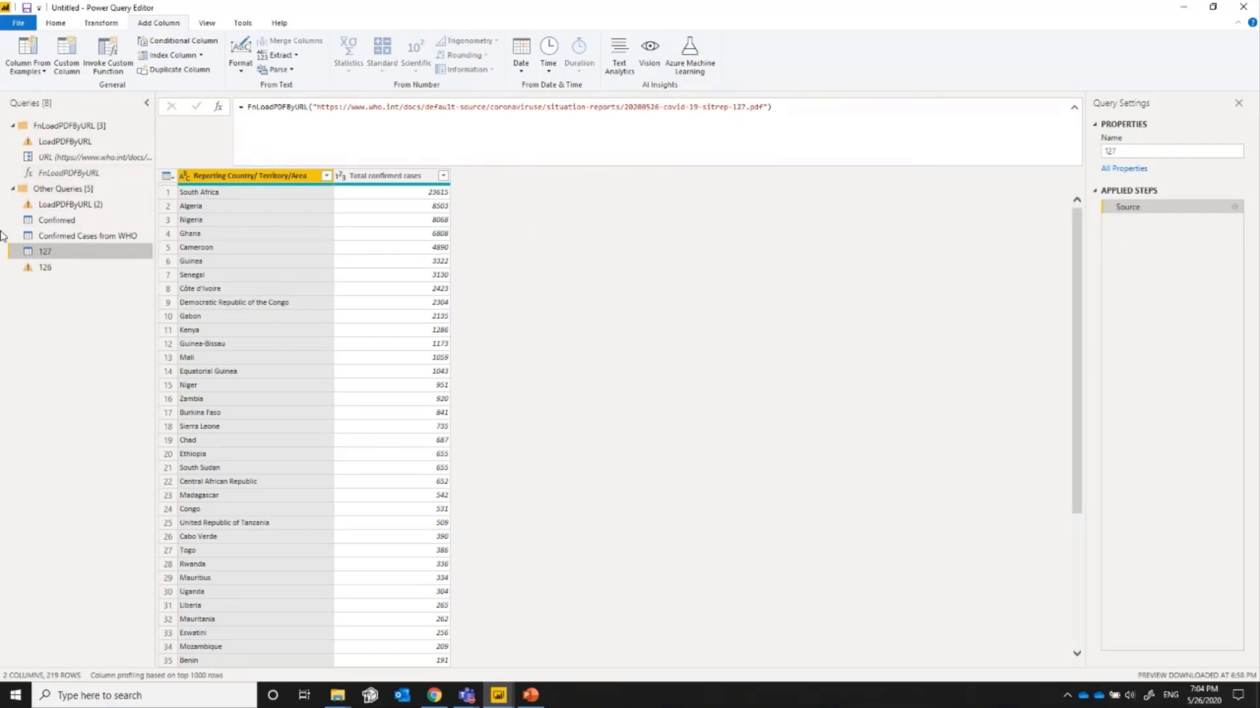
{"action": "left_click", "coordinate": [321, 107]}
{"action": "left_click_drag", "start_coordinate": [319, 107], "coordinate": [772, 107]}
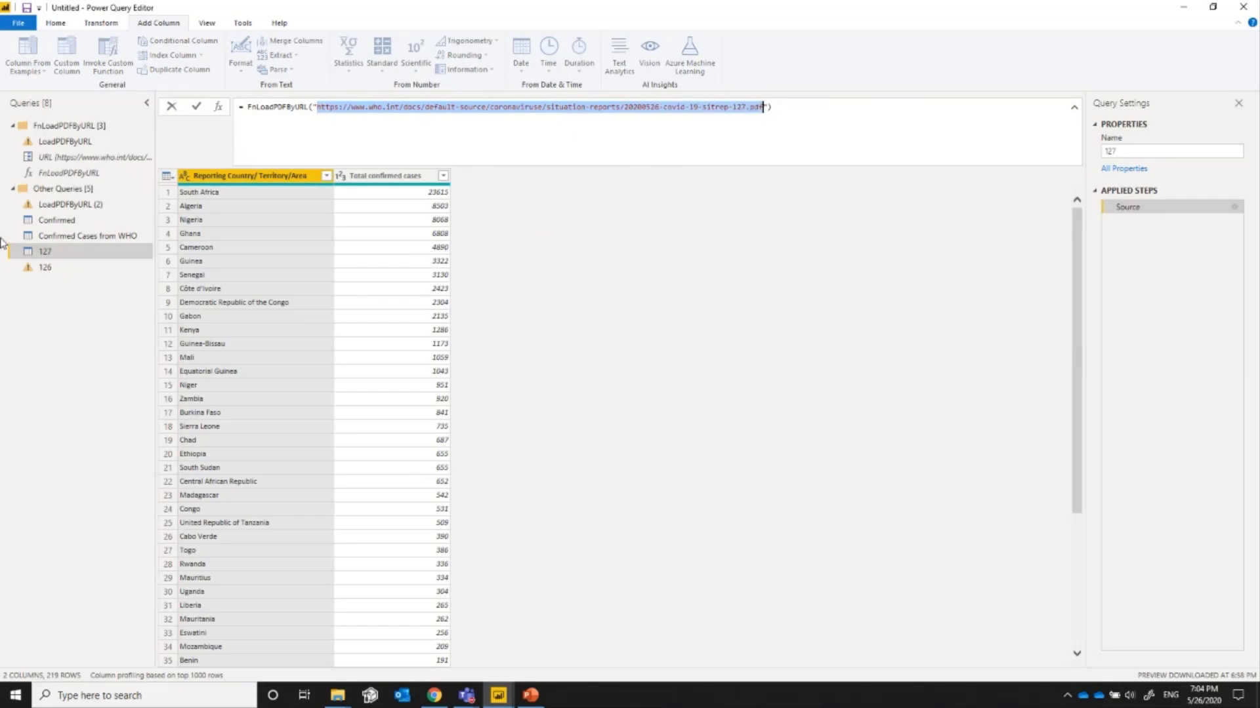
{"action": "key", "text": "Escape"}
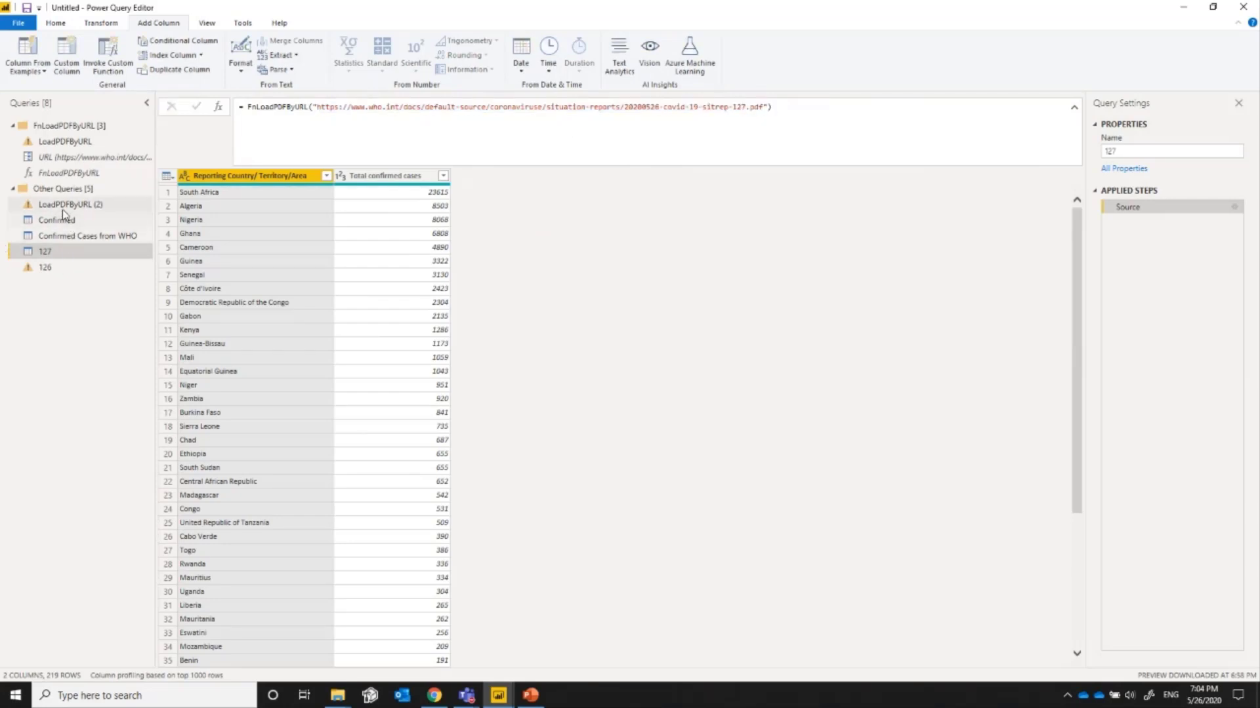
- Delete the 126 query that was made by invoking FnLoadPDFByURL
{"action": "left_click", "coordinate": [61, 210]}
{"action": "left_click", "coordinate": [62, 210]}
{"action": "left_click", "coordinate": [47, 266]}
{"action": "right_click", "coordinate": [47, 266]}
{"action": "left_click", "coordinate": [79, 305]}
{"action": "left_click", "coordinate": [694, 368]}
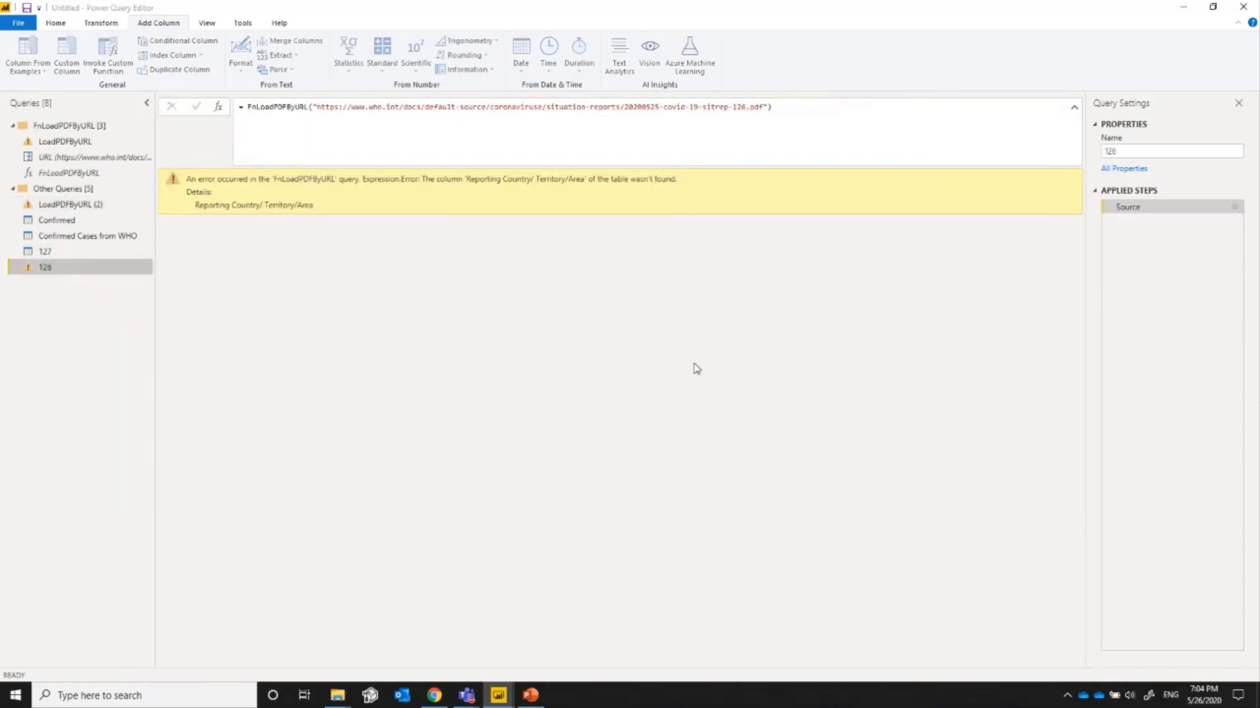
- Rename the LoadPDFByURL (2) query as 126 and open the 127 query
{"action": "left_click", "coordinate": [74, 205]}
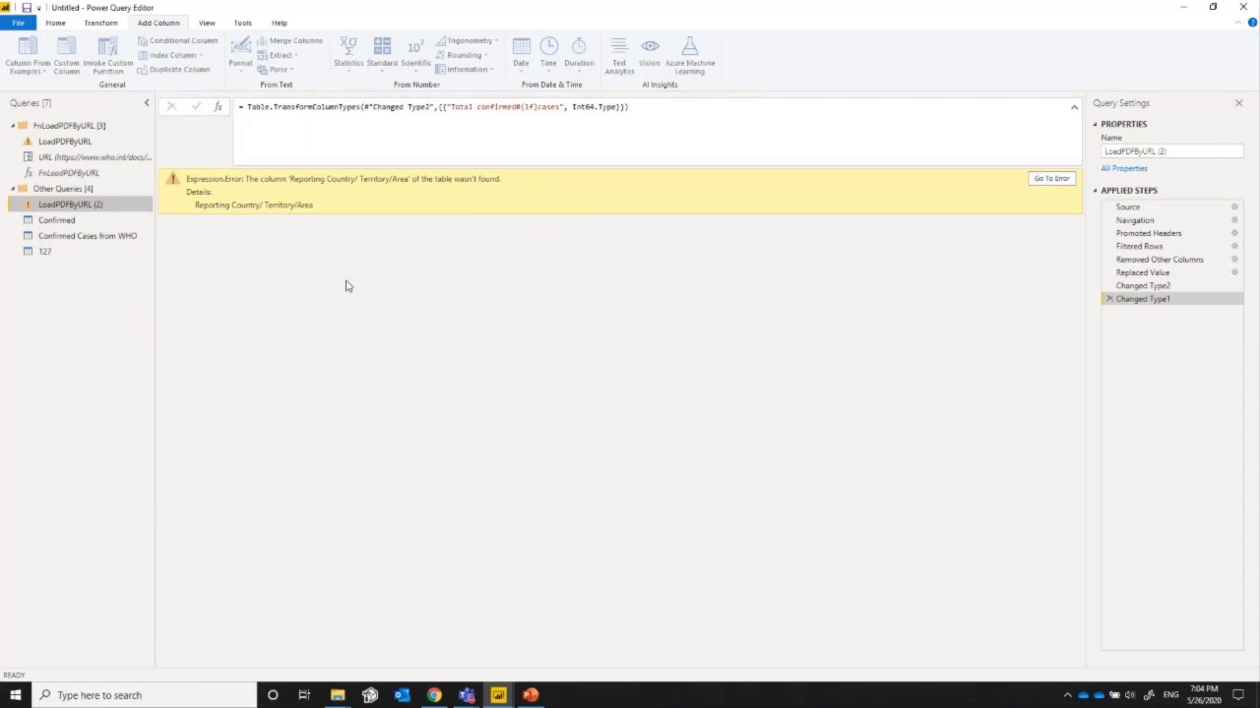
{"action": "double_click", "coordinate": [58, 205]}
{"action": "type", "text": "126"}
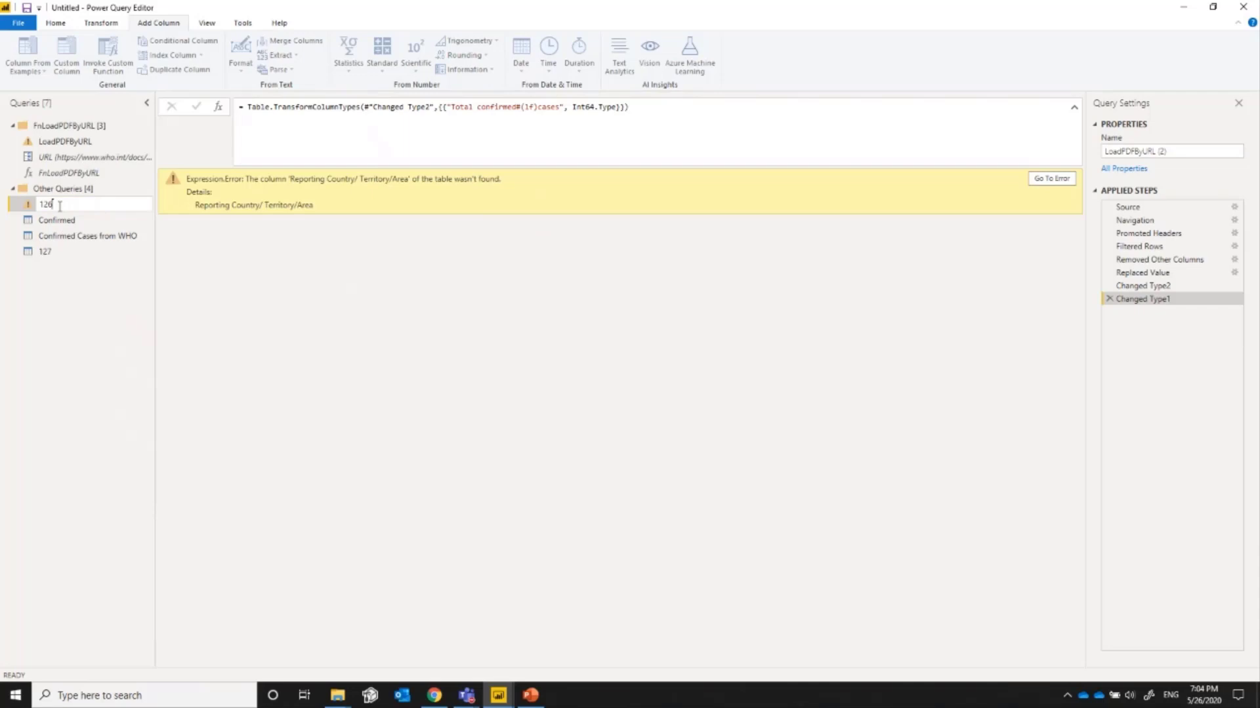
{"action": "key", "text": "Return"}
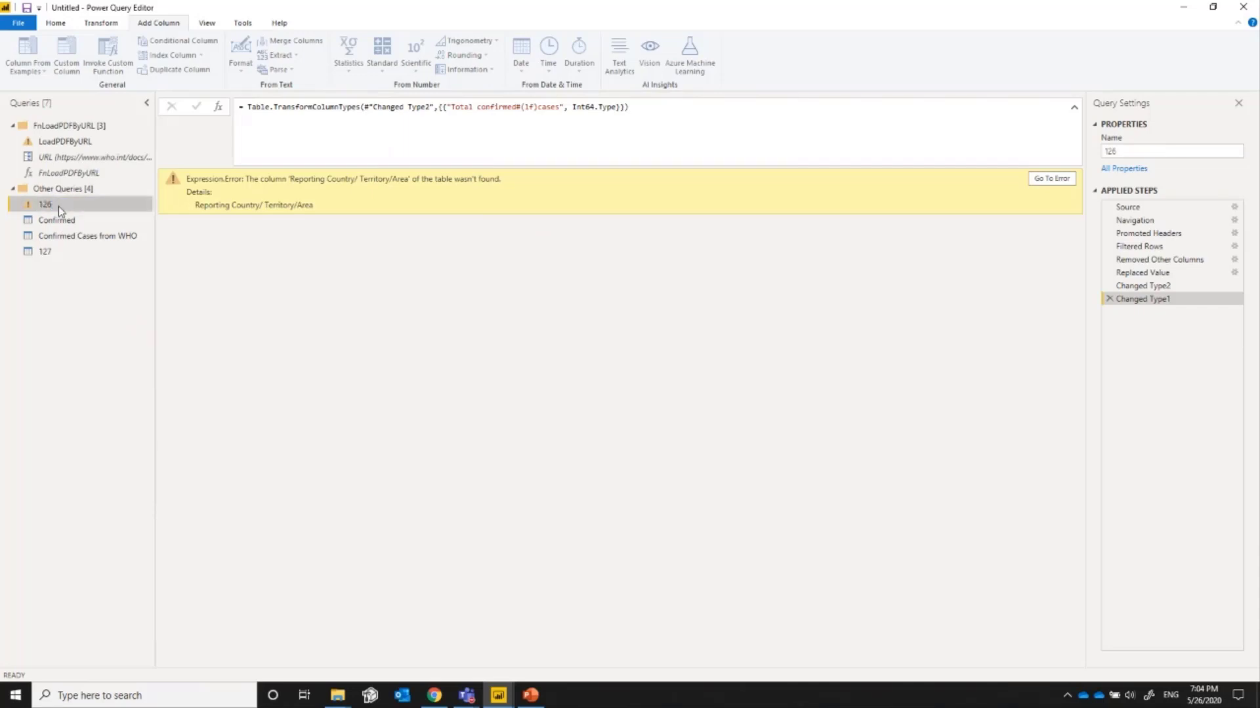
{"action": "left_click", "coordinate": [57, 256]}
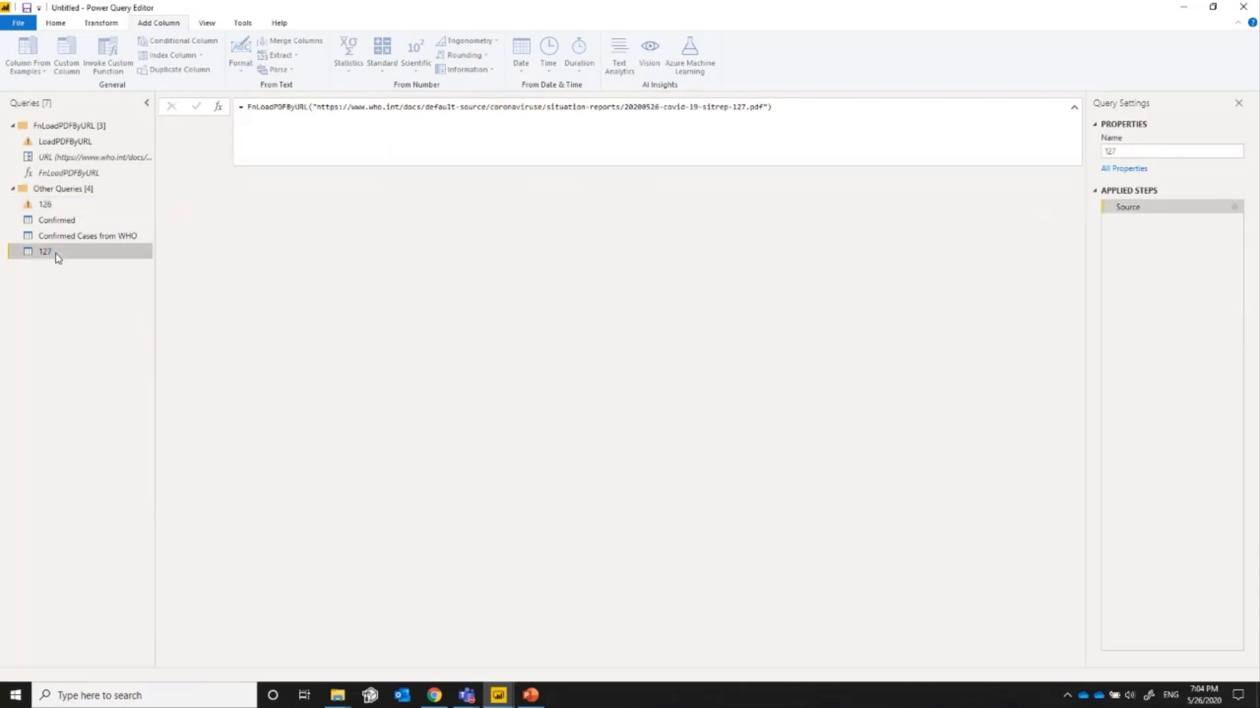
- Delete the 127 query that was made by invoking FnLoadPDFByURL
{"action": "right_click", "coordinate": [58, 256]}
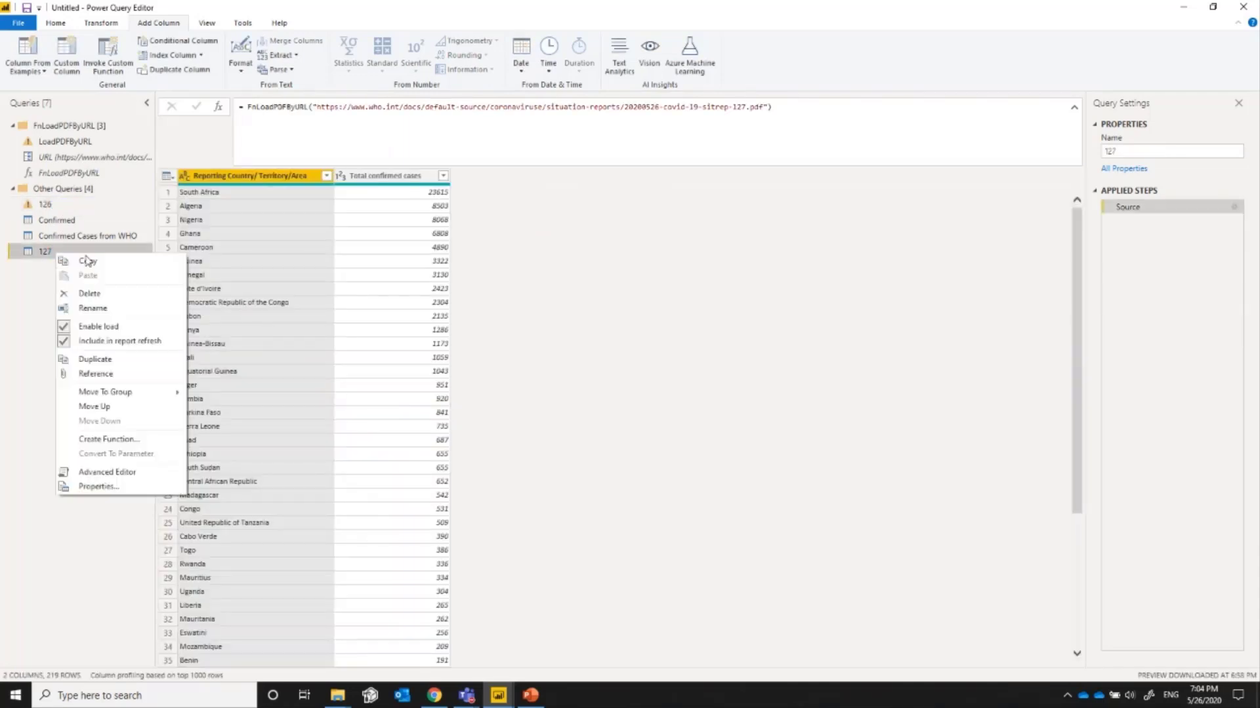
{"action": "left_click", "coordinate": [95, 293]}
{"action": "left_click", "coordinate": [679, 368]}
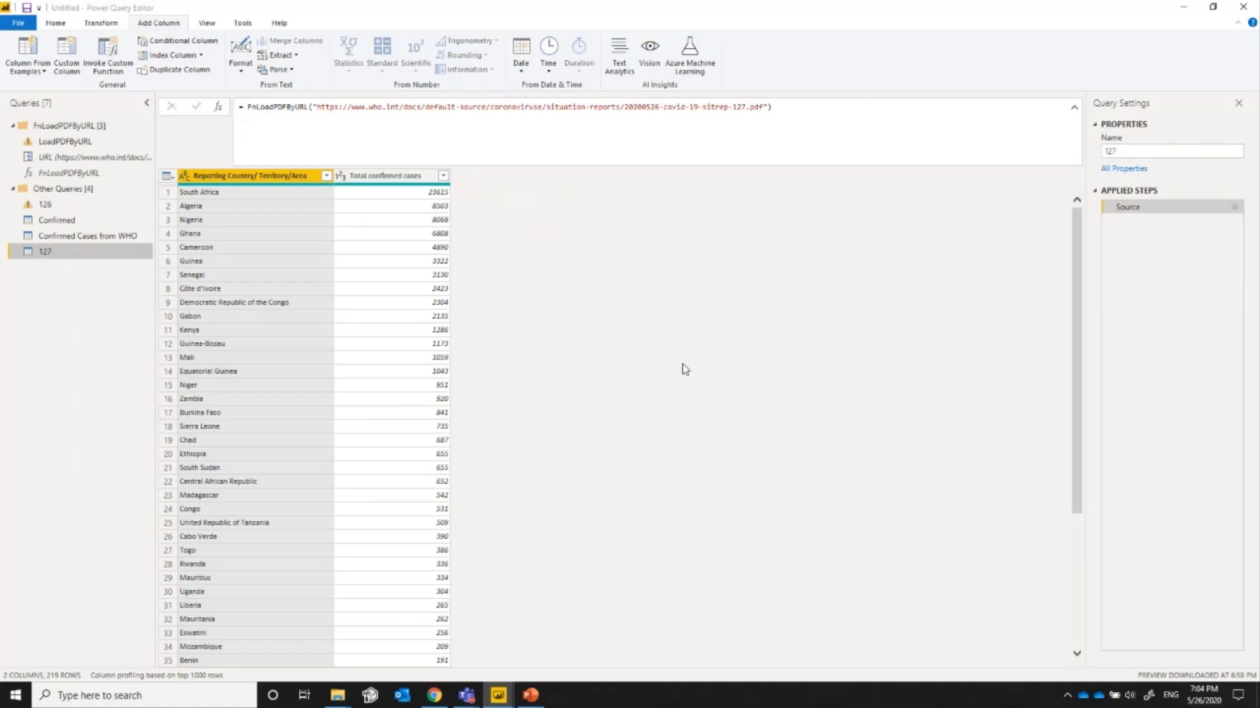
- Duplicate the LoadPDFByURL query and rename the copy in Other Queries as 127
{"action": "left_click", "coordinate": [77, 142]}
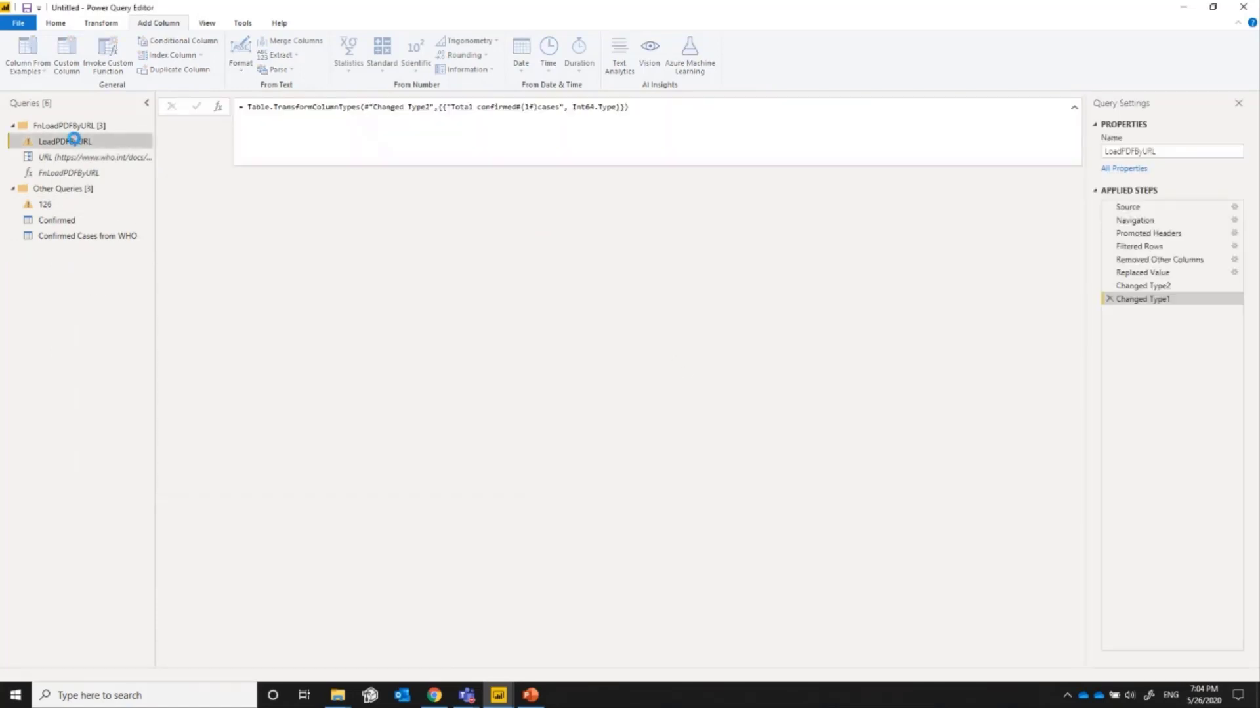
{"action": "right_click", "coordinate": [76, 143]}
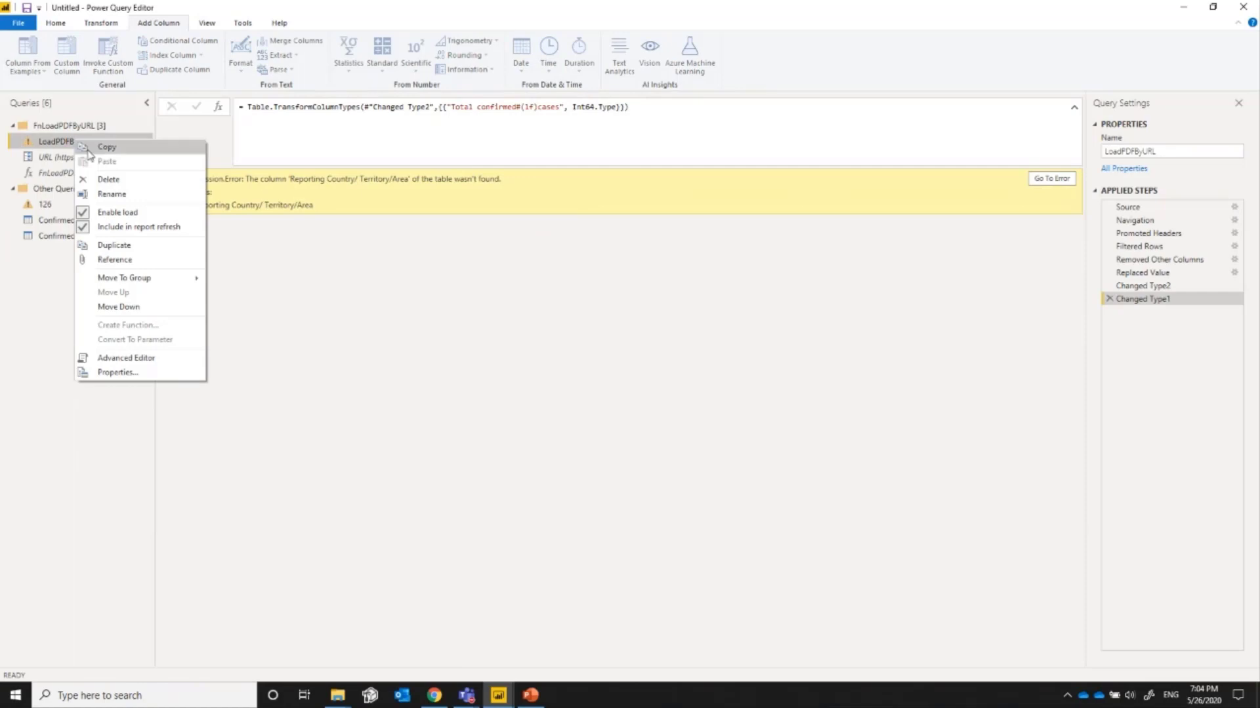
{"action": "left_click", "coordinate": [115, 246]}
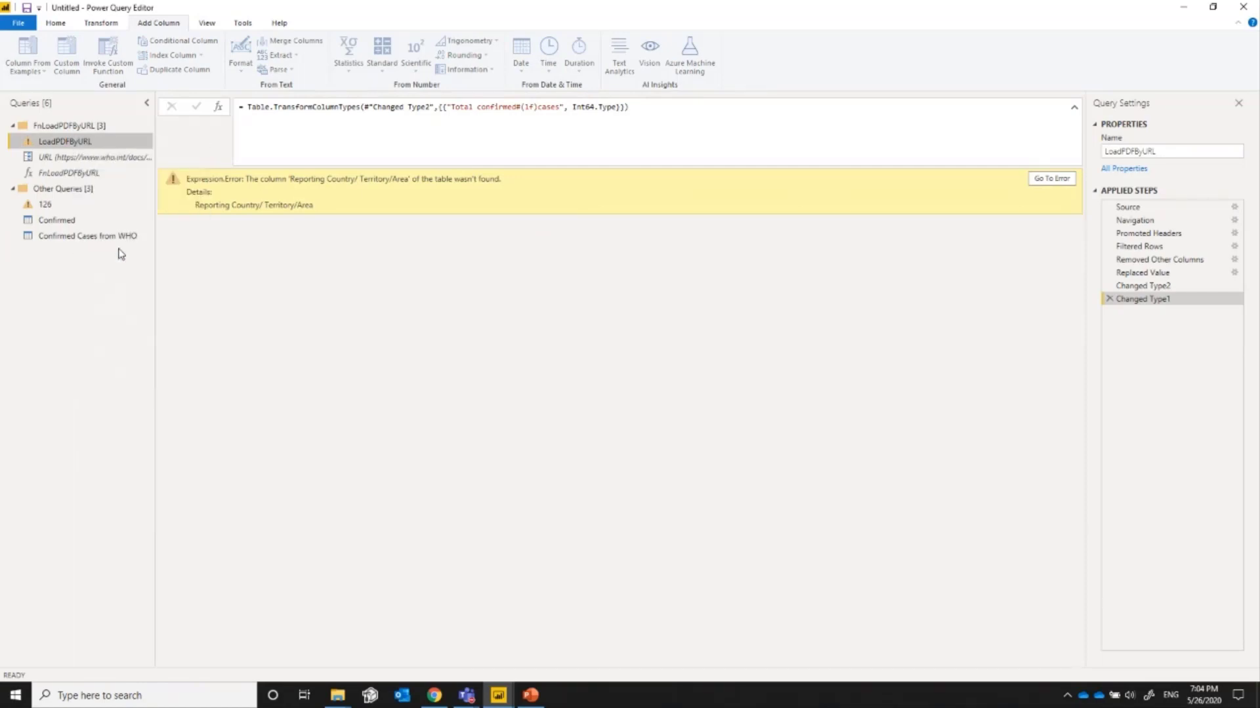
{"action": "left_click_drag", "start_coordinate": [94, 191], "coordinate": [89, 220]}
{"action": "double_click", "coordinate": [79, 223]}
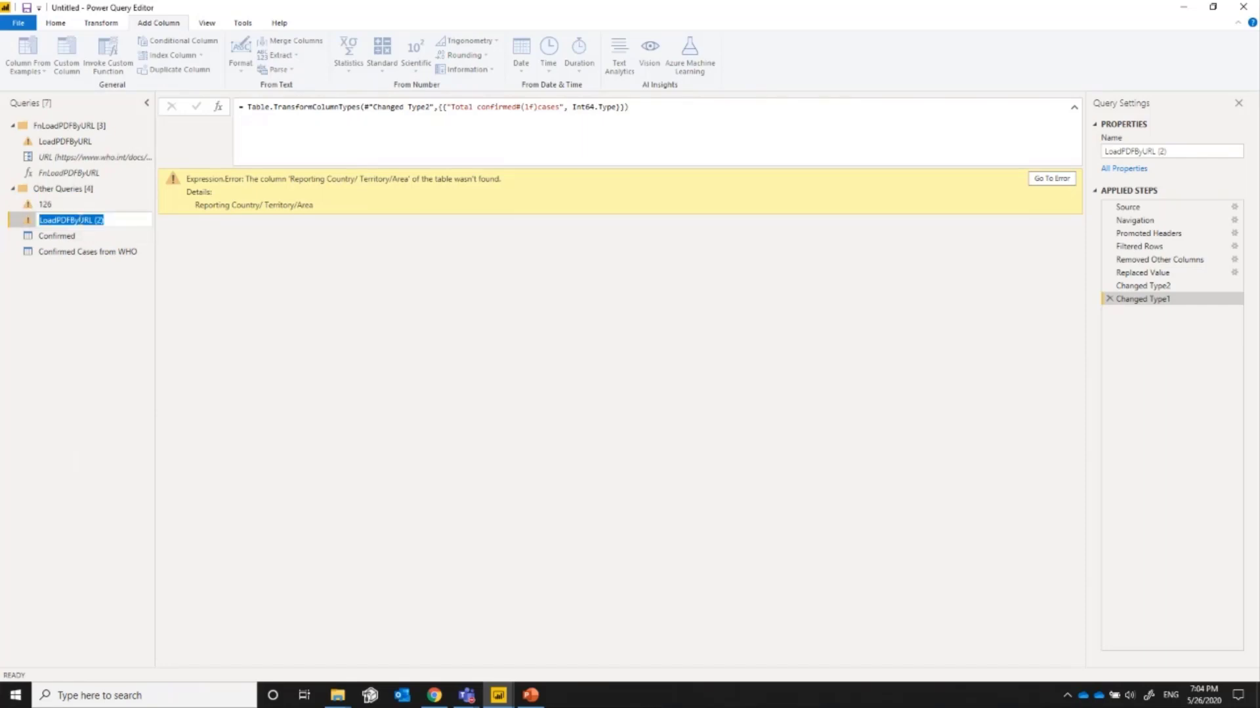
{"action": "type", "text": "127"}
{"action": "key", "text": "Return"}
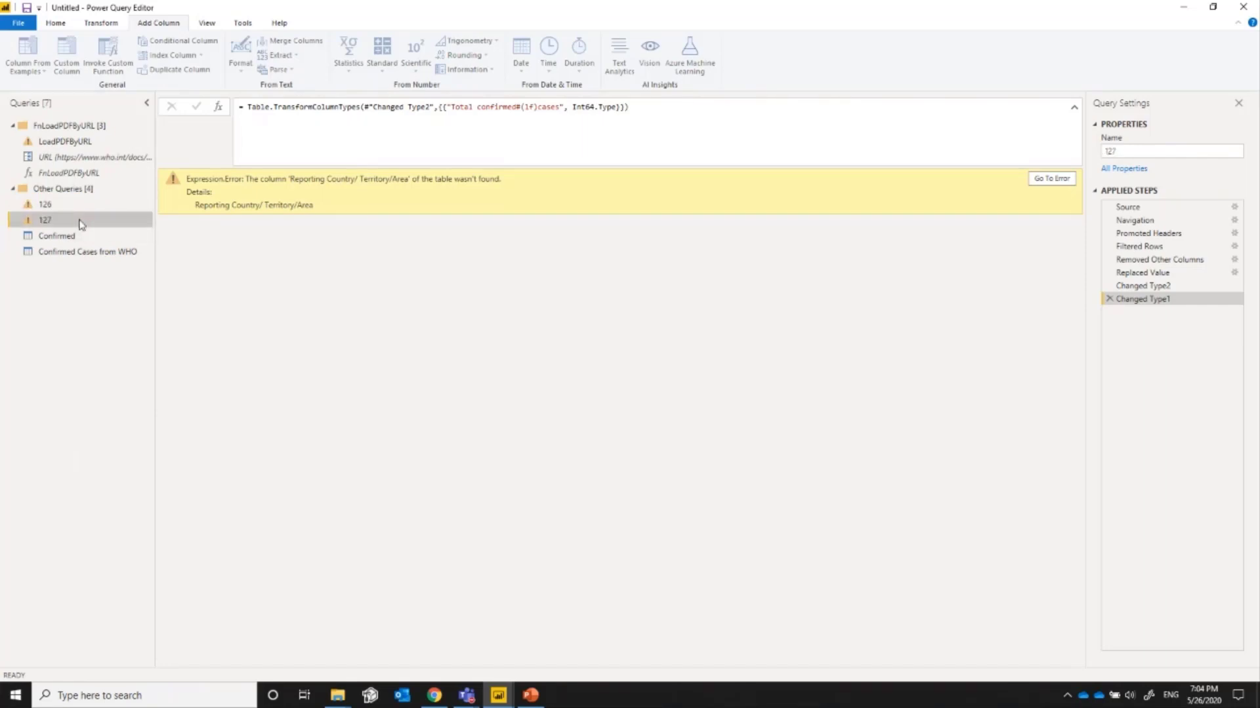
{"action": "left_click", "coordinate": [1128, 207]}
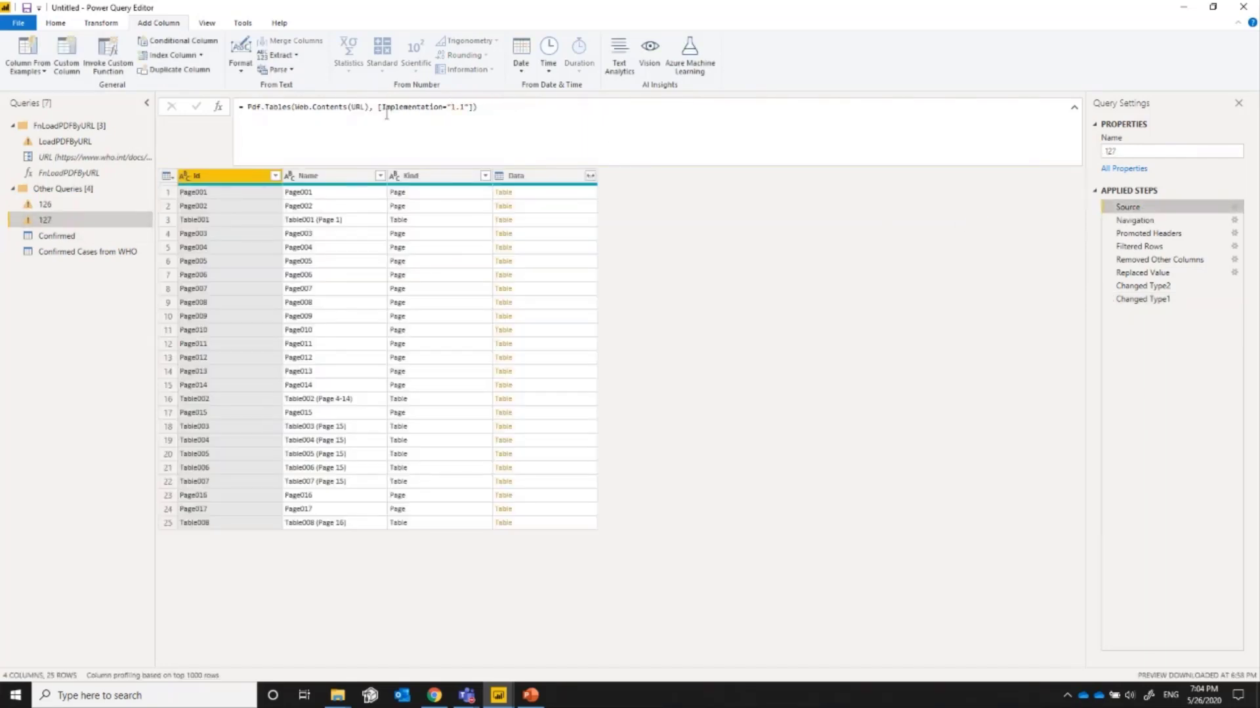
{"action": "left_click", "coordinate": [357, 107]}
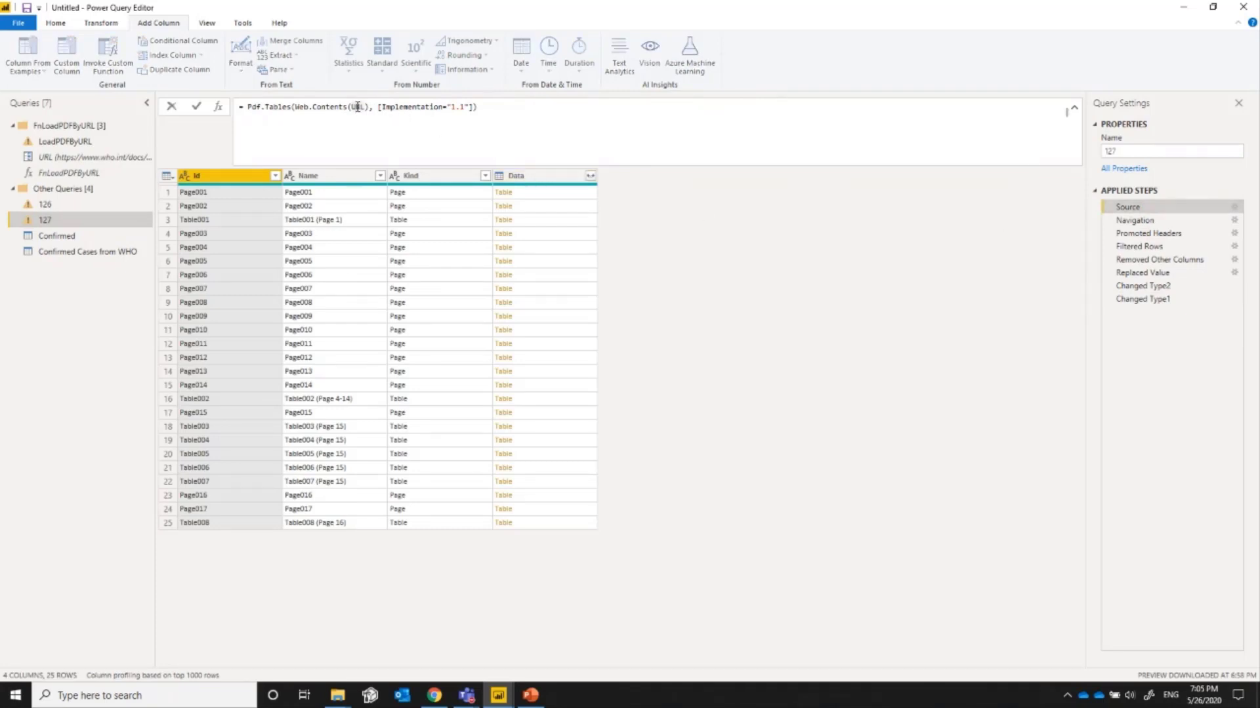
{"action": "type", "text": "\"https://www.who.int/docs/default-source/coronaviruse/situation-reports/20200526-covid-19-sitrep-127.pdf\""}
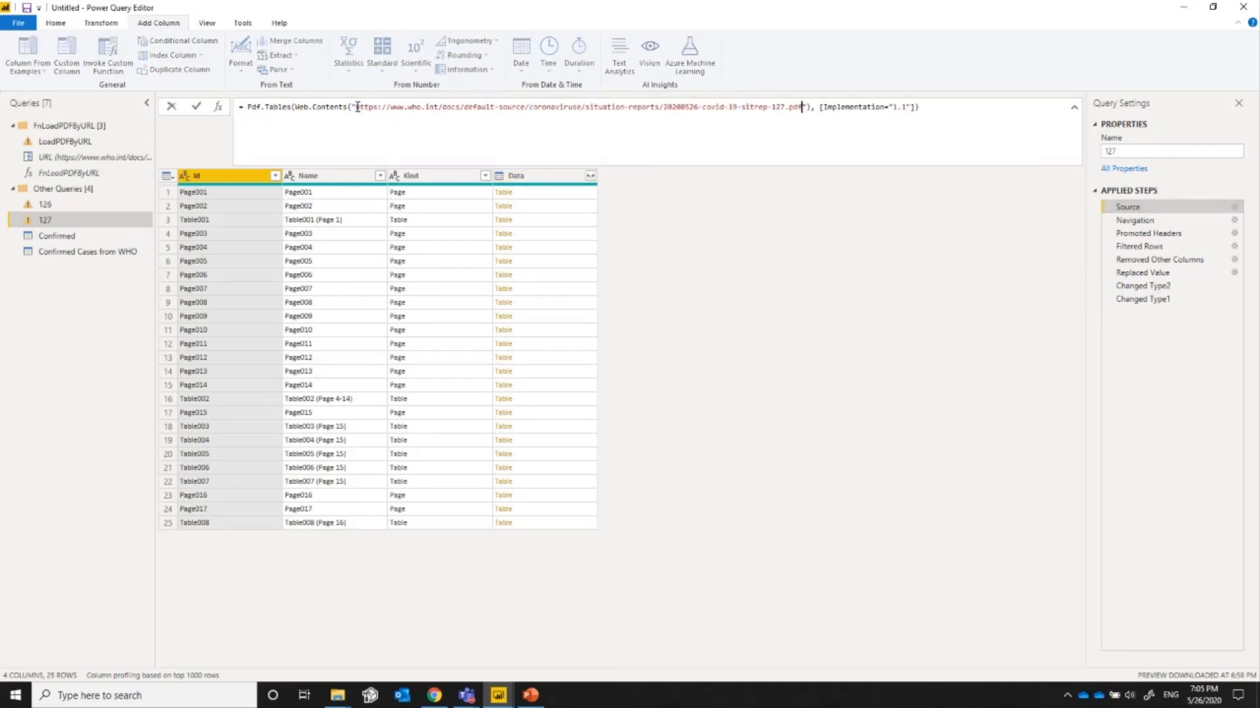
{"action": "key", "text": "Return"}
{"action": "left_click", "coordinate": [1144, 300]}
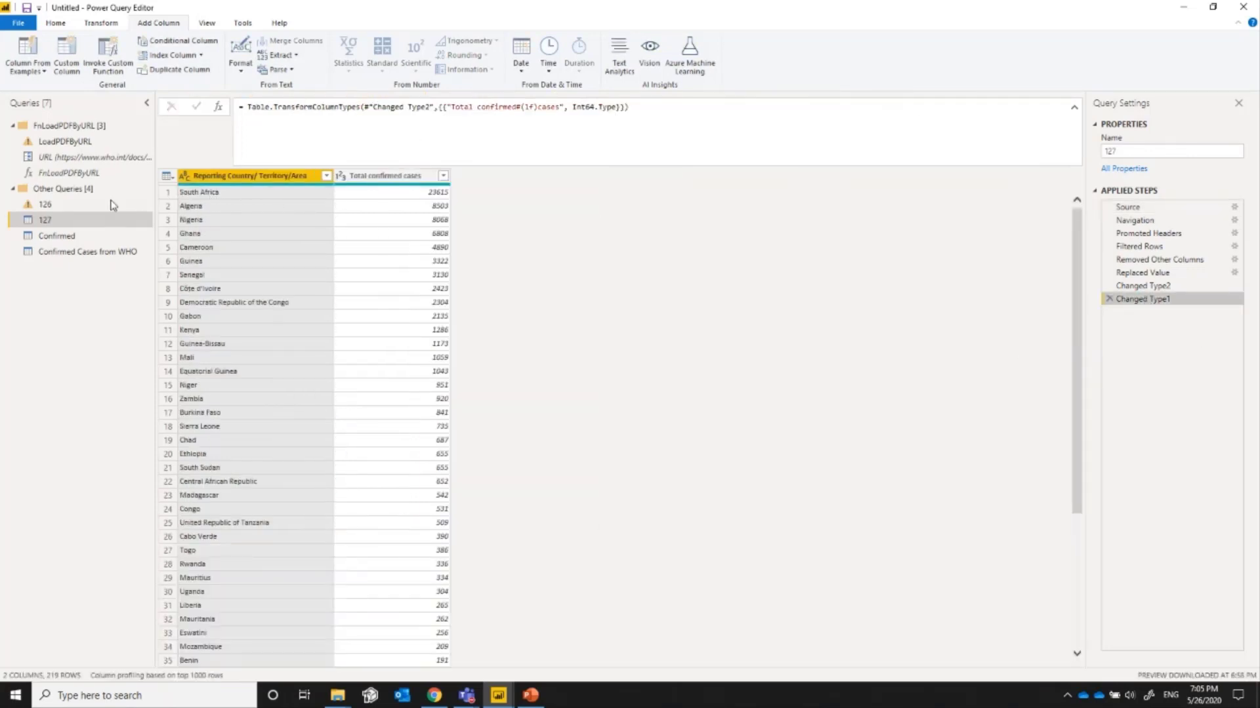
- Examine the Navigation and Source steps of the 127 query to see which table ID it picks from the PDF
{"action": "left_click", "coordinate": [83, 208]}
{"action": "left_click", "coordinate": [85, 221]}
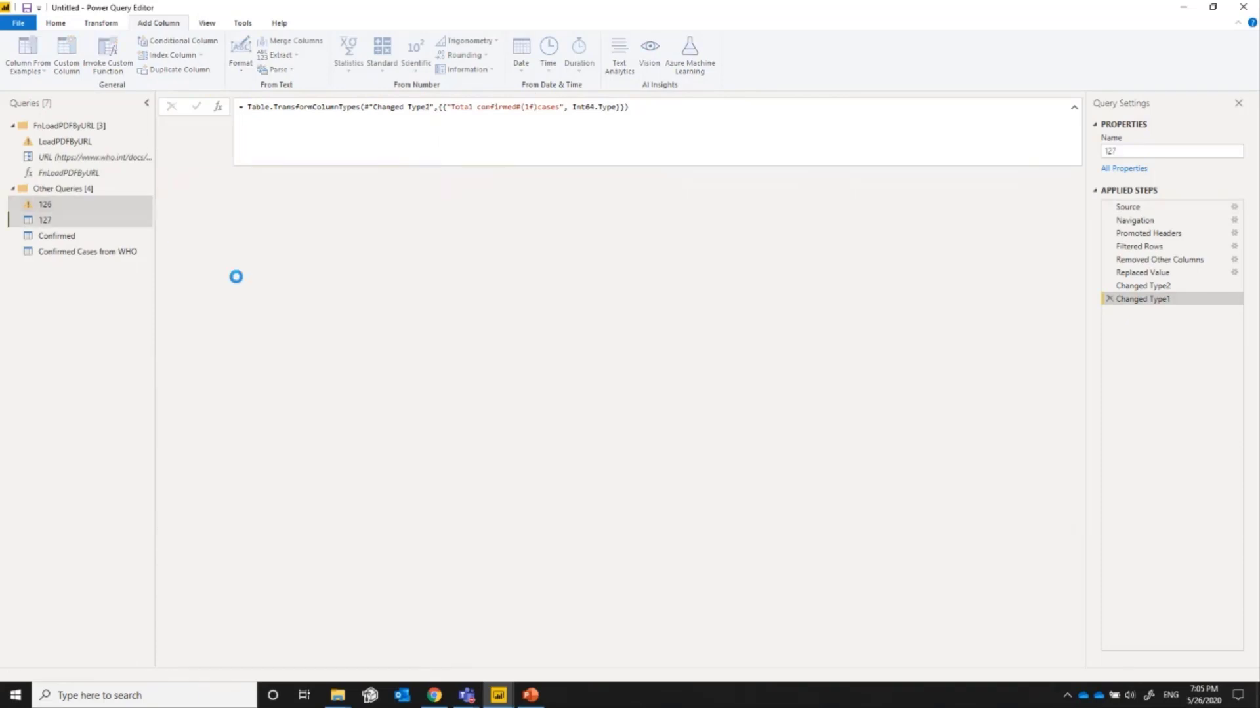
{"action": "left_click", "coordinate": [1143, 221]}
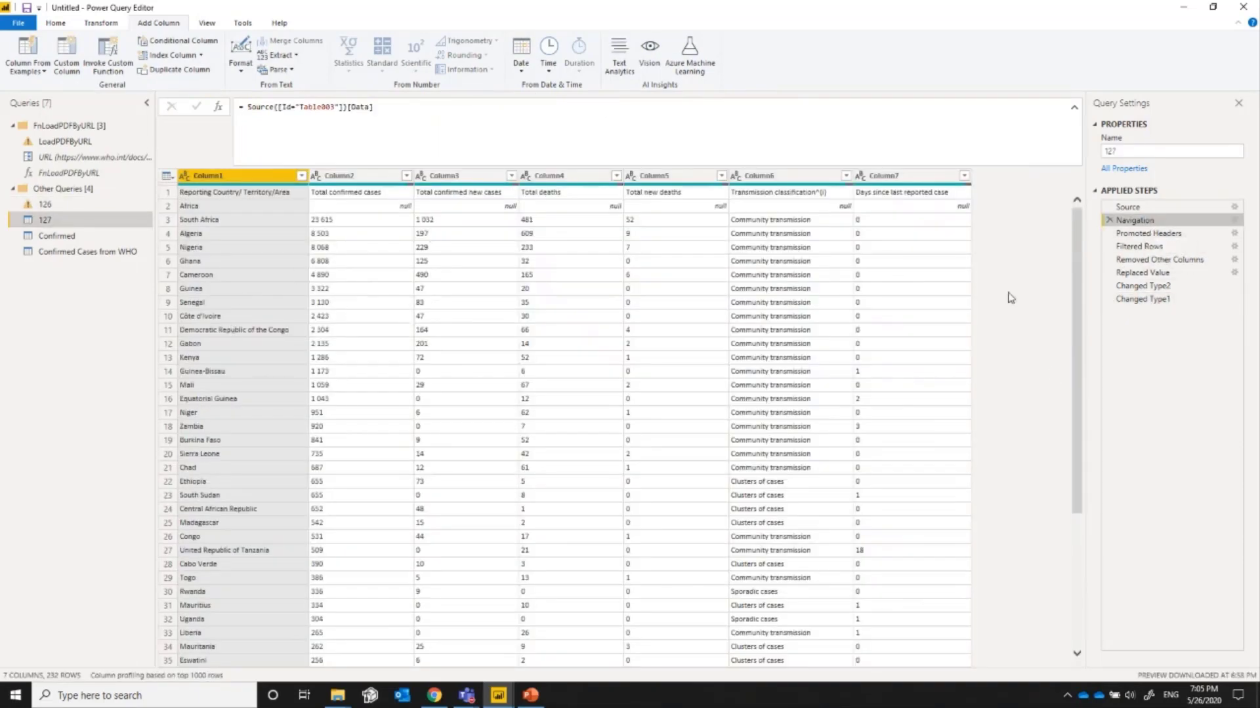
{"action": "left_click", "coordinate": [1128, 207]}
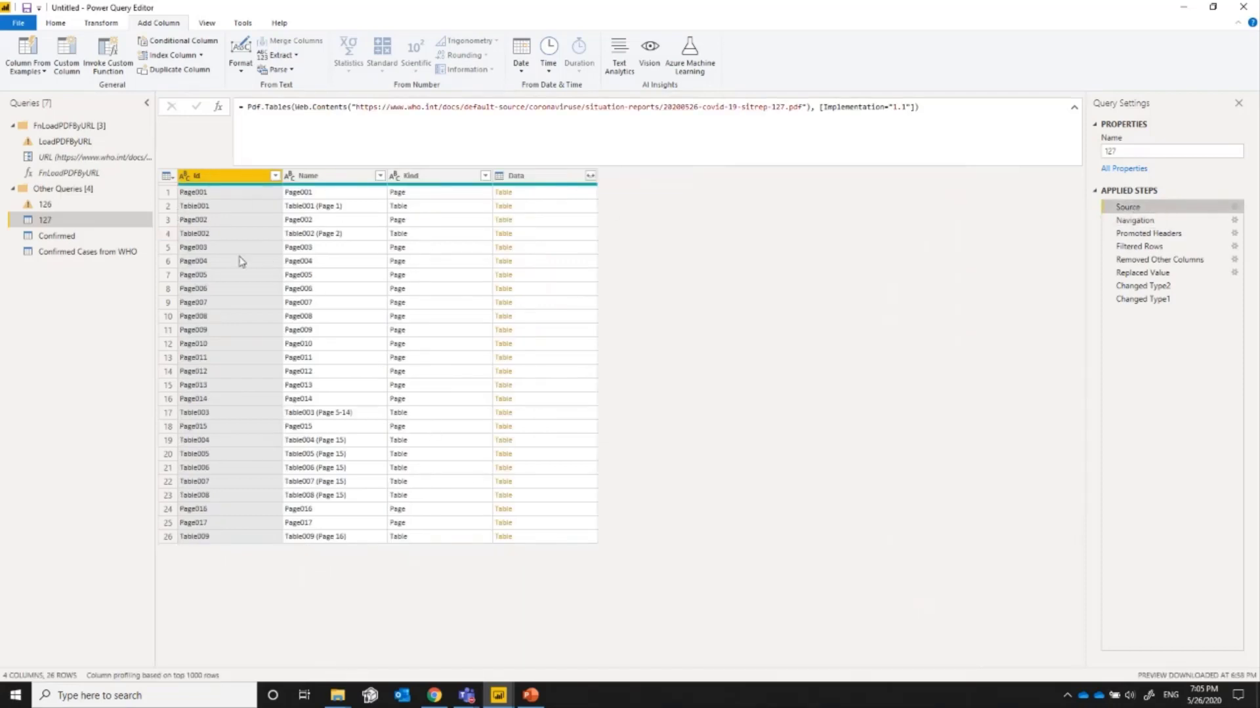
- Preview and compare the Page005, Page006, Table003 and Table004 tables in the 127 query's Source step
{"action": "left_click", "coordinate": [535, 277]}
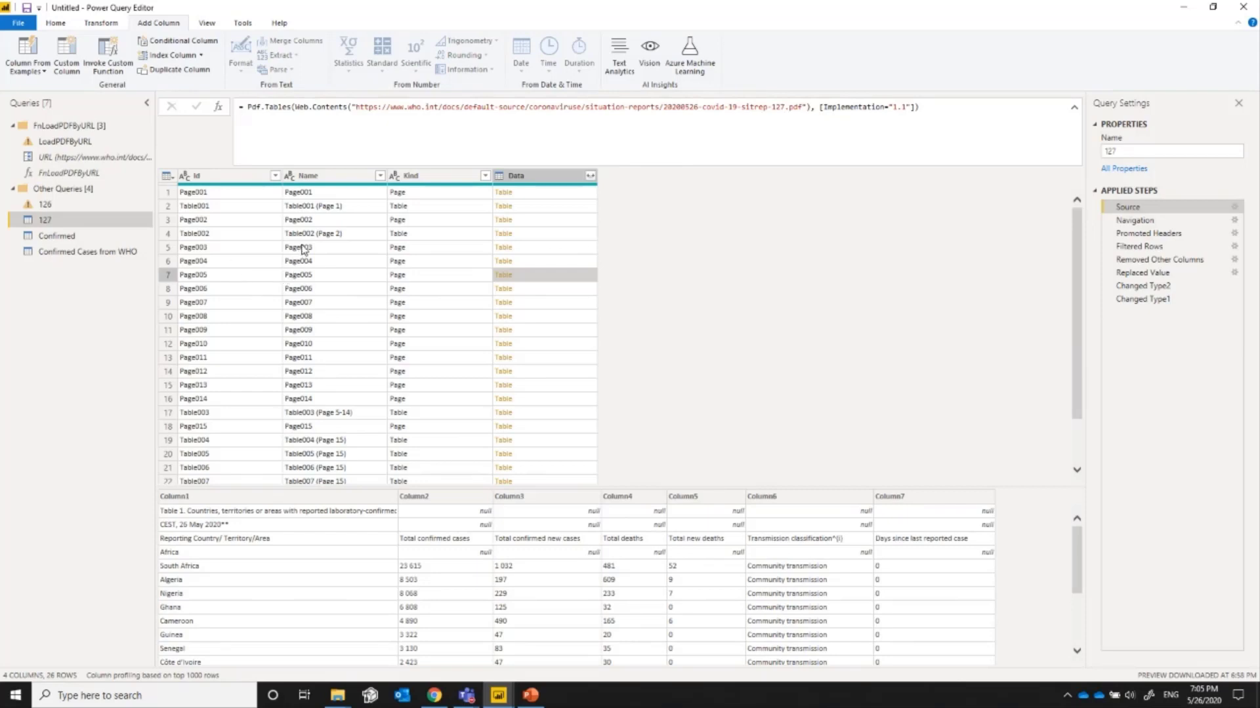
{"action": "left_click", "coordinate": [536, 415]}
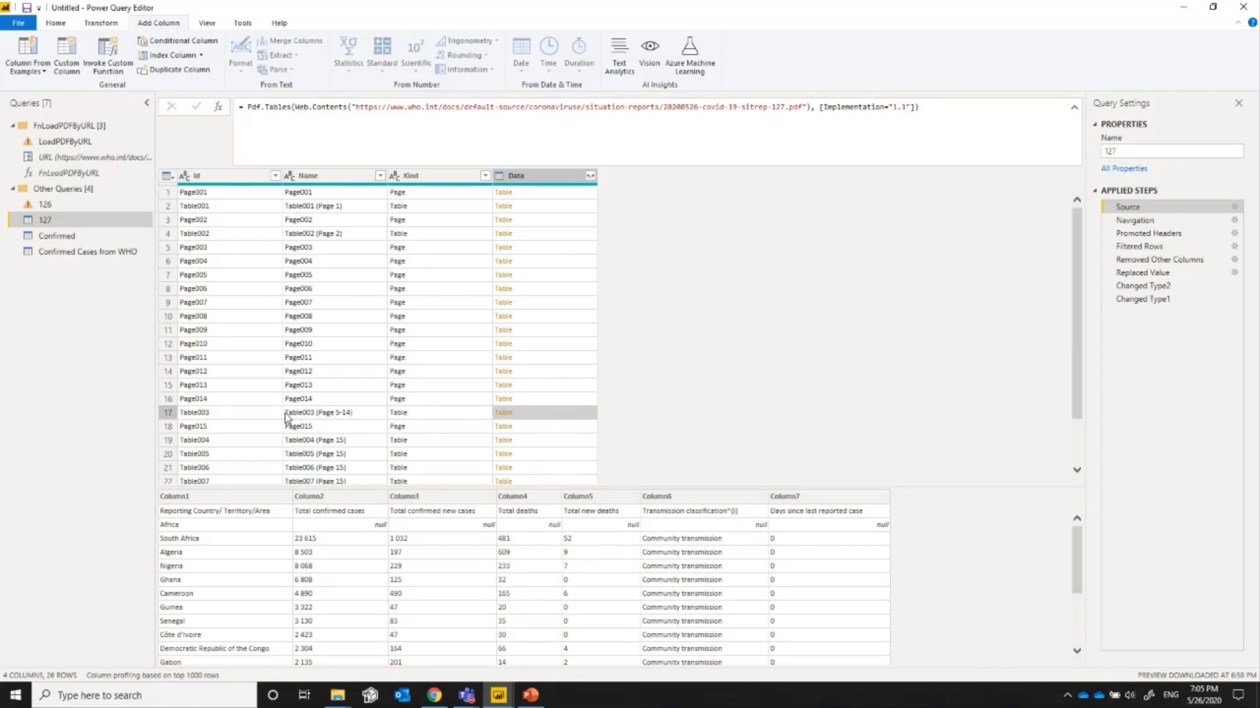
{"action": "scroll", "coordinate": [387, 581], "scroll_direction": "down", "scroll_amount": 2}
{"action": "scroll", "coordinate": [387, 582], "scroll_direction": "up", "scroll_amount": 1}
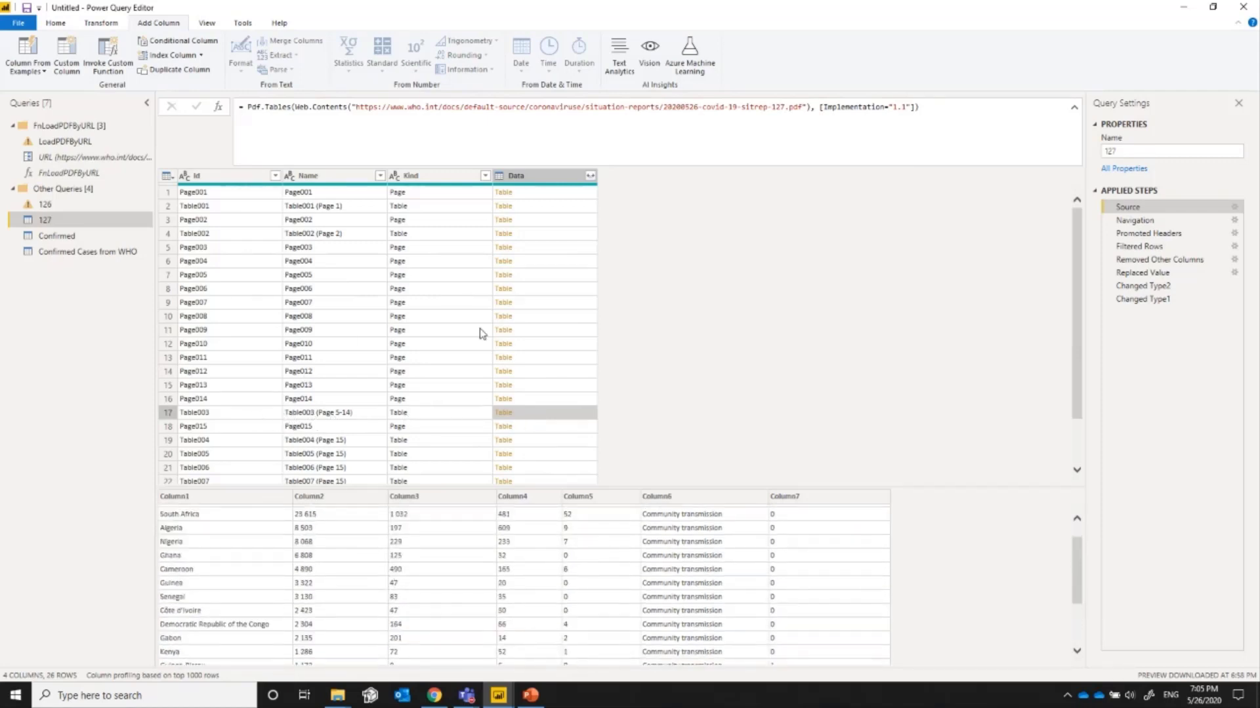
{"action": "left_click", "coordinate": [537, 275]}
{"action": "scroll", "coordinate": [408, 584], "scroll_direction": "down", "scroll_amount": 3}
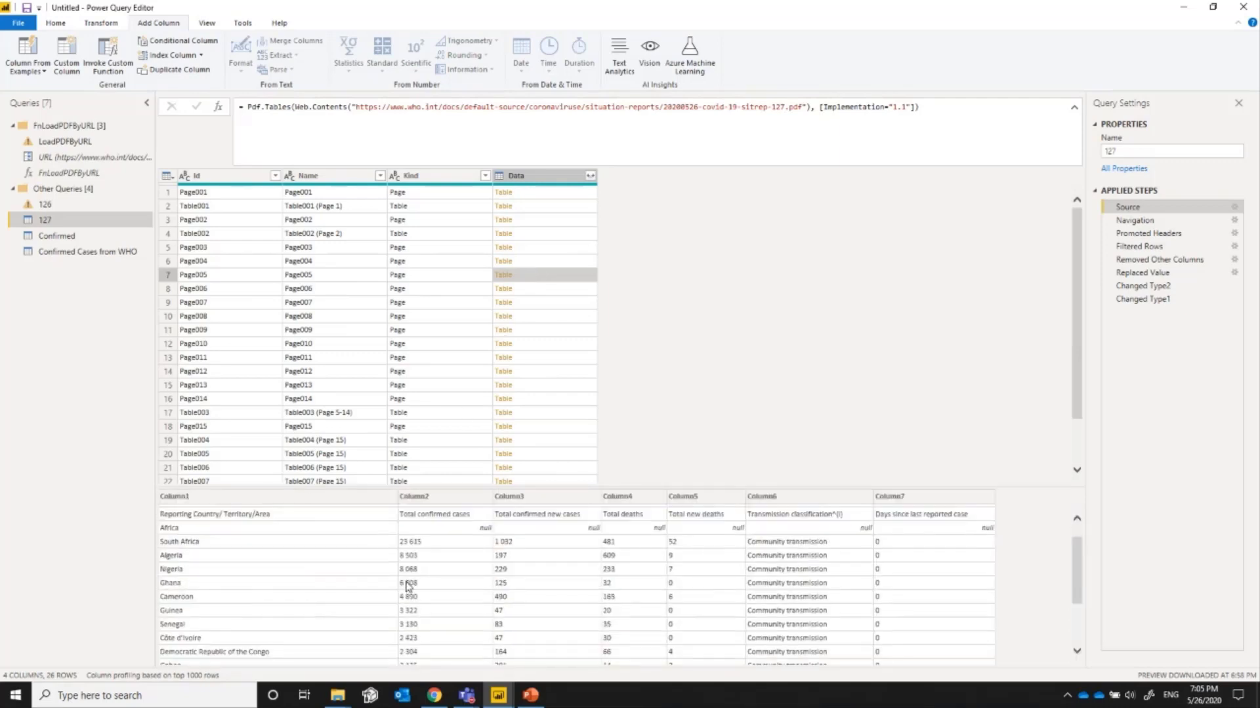
{"action": "scroll", "coordinate": [416, 588], "scroll_direction": "up", "scroll_amount": 3}
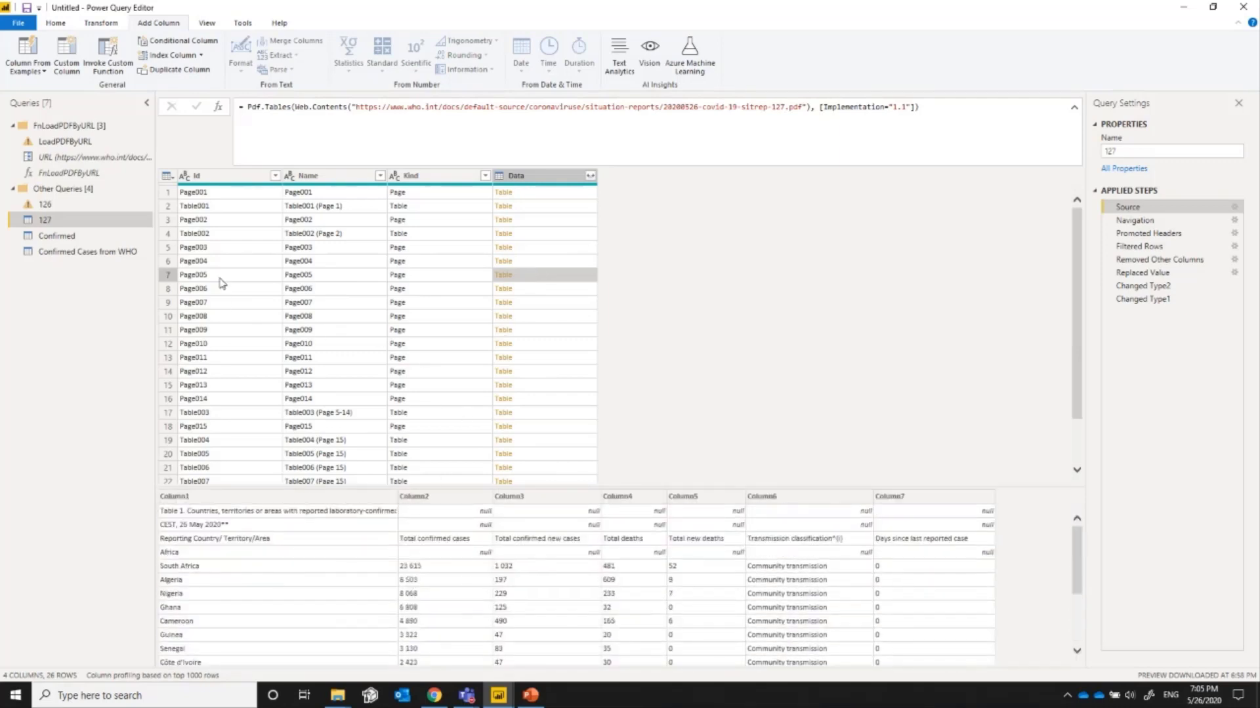
{"action": "left_click", "coordinate": [529, 293]}
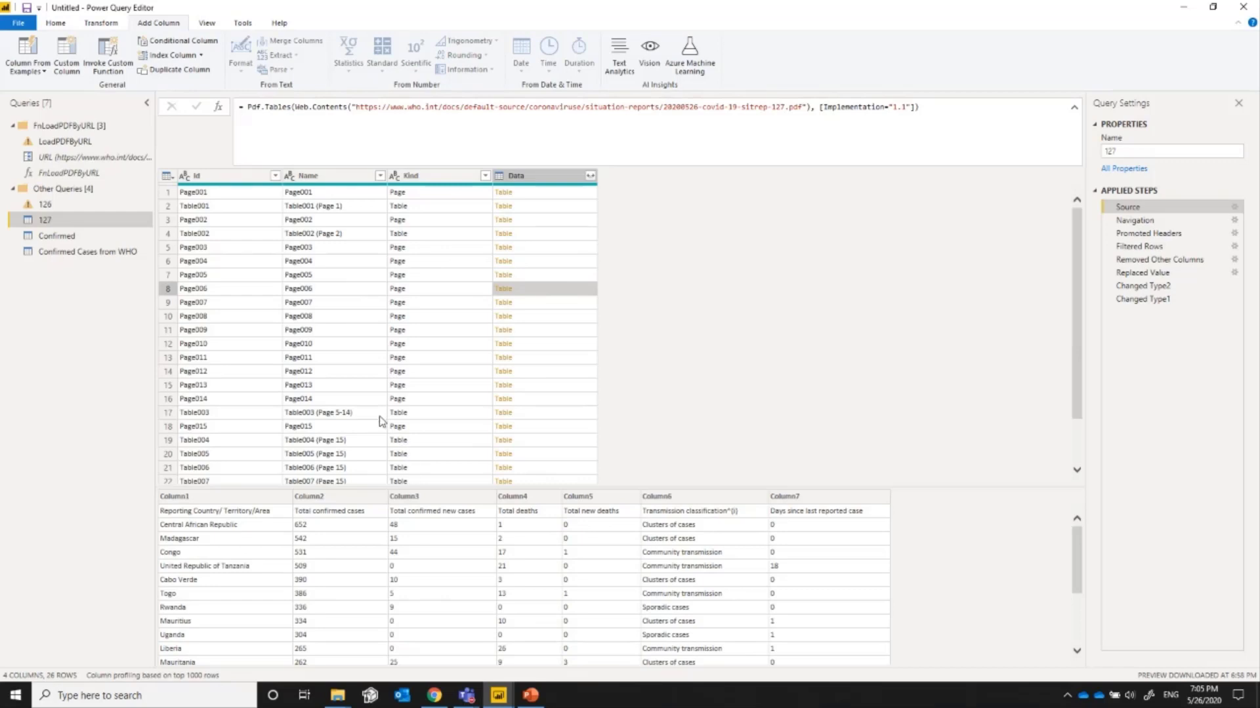
{"action": "left_click", "coordinate": [555, 445]}
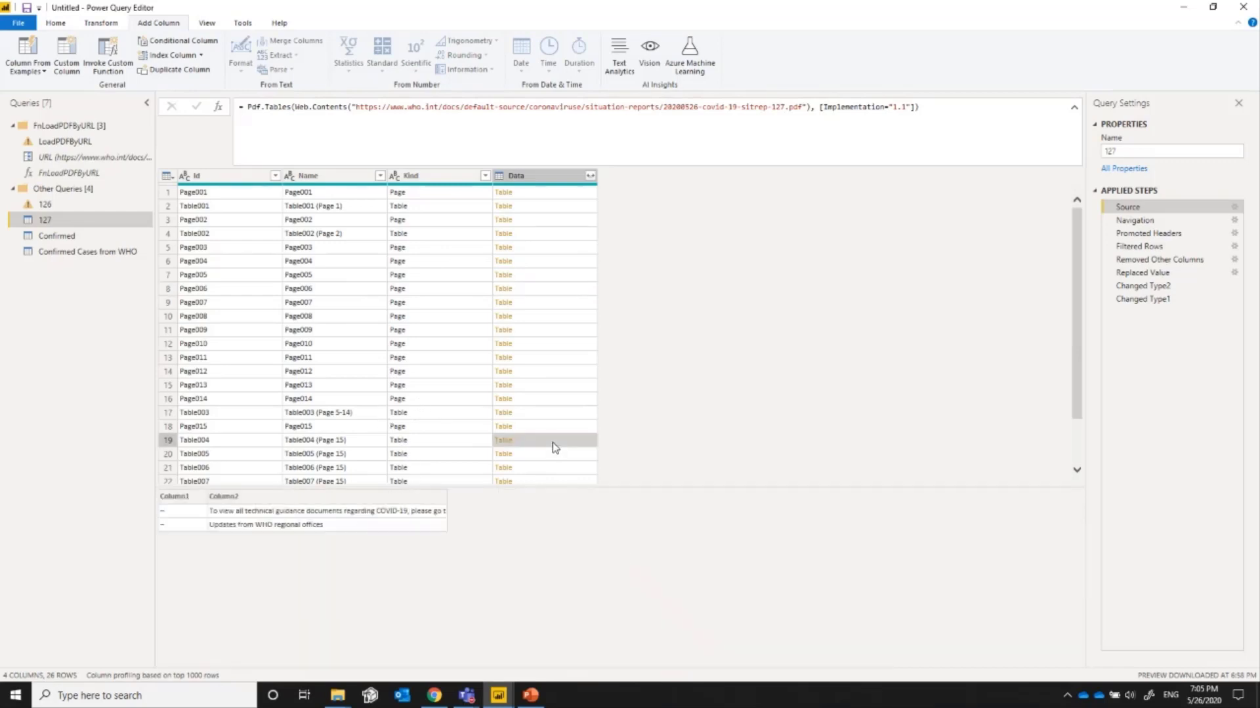
- Open the 126 query's Source step and preview its Page013, Table002 (Page 4-14) and Page014 tables
{"action": "left_click", "coordinate": [46, 204]}
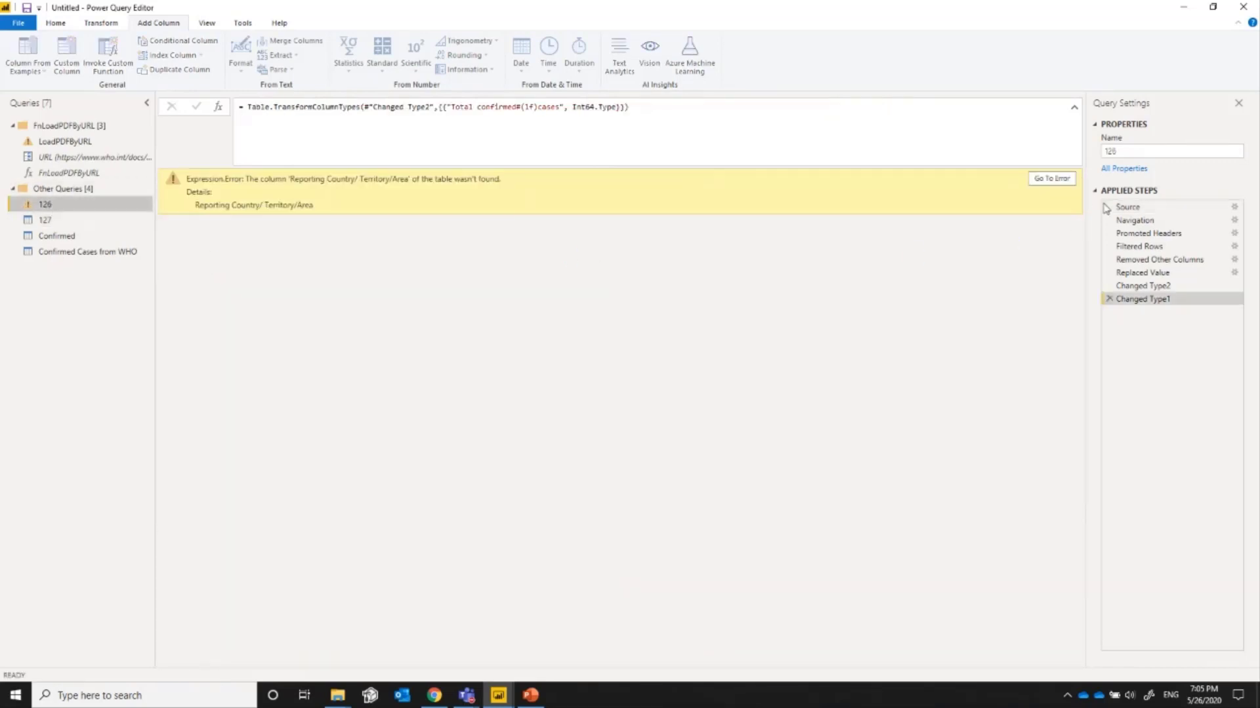
{"action": "left_click", "coordinate": [1134, 209]}
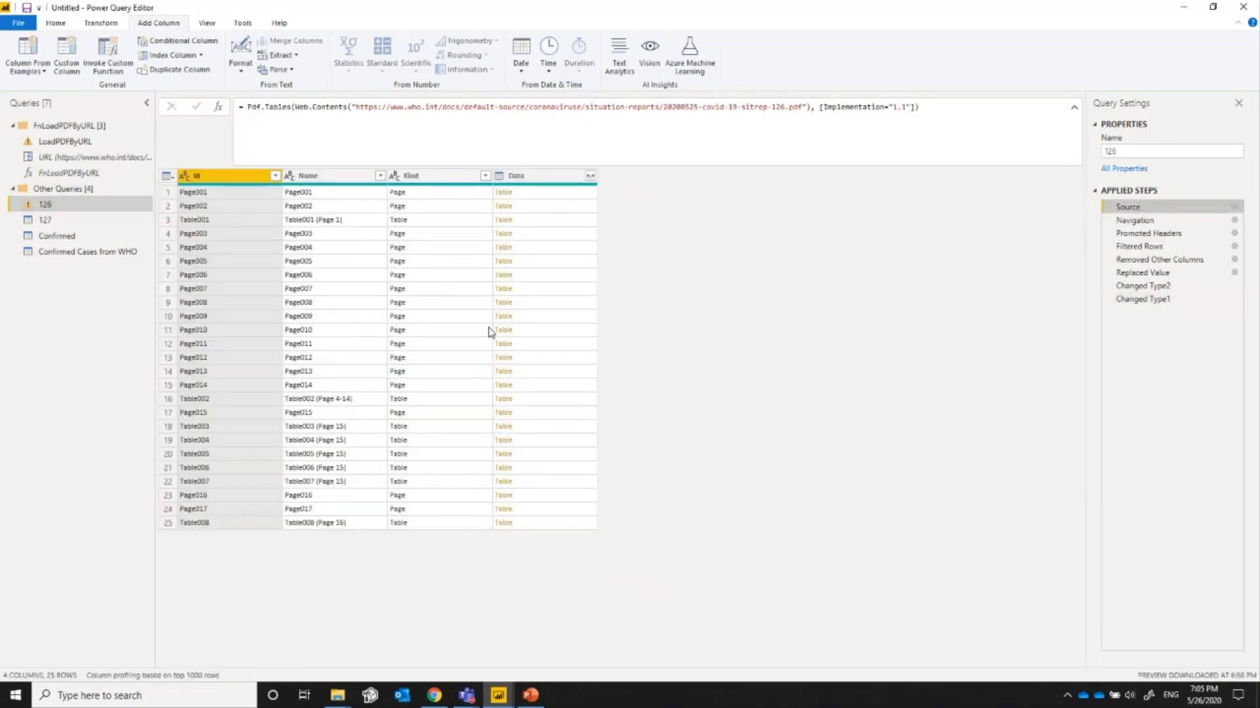
{"action": "left_click", "coordinate": [525, 372]}
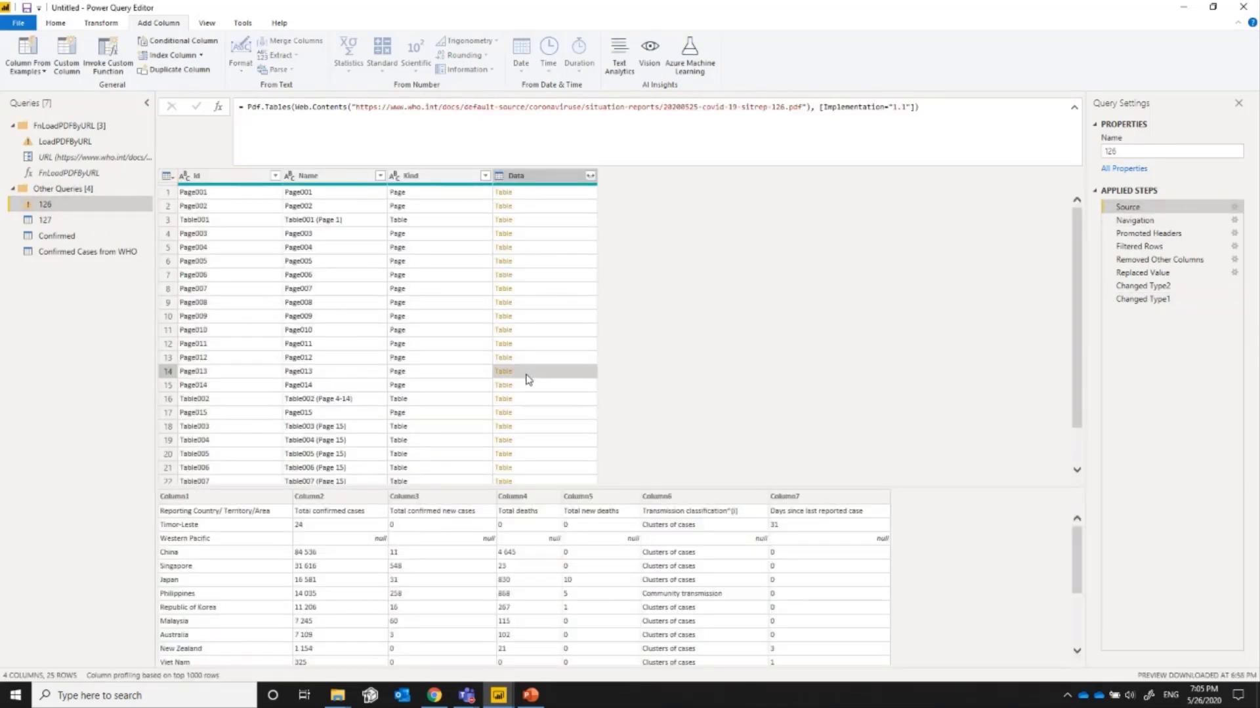
{"action": "scroll", "coordinate": [412, 568], "scroll_direction": "down", "scroll_amount": 3}
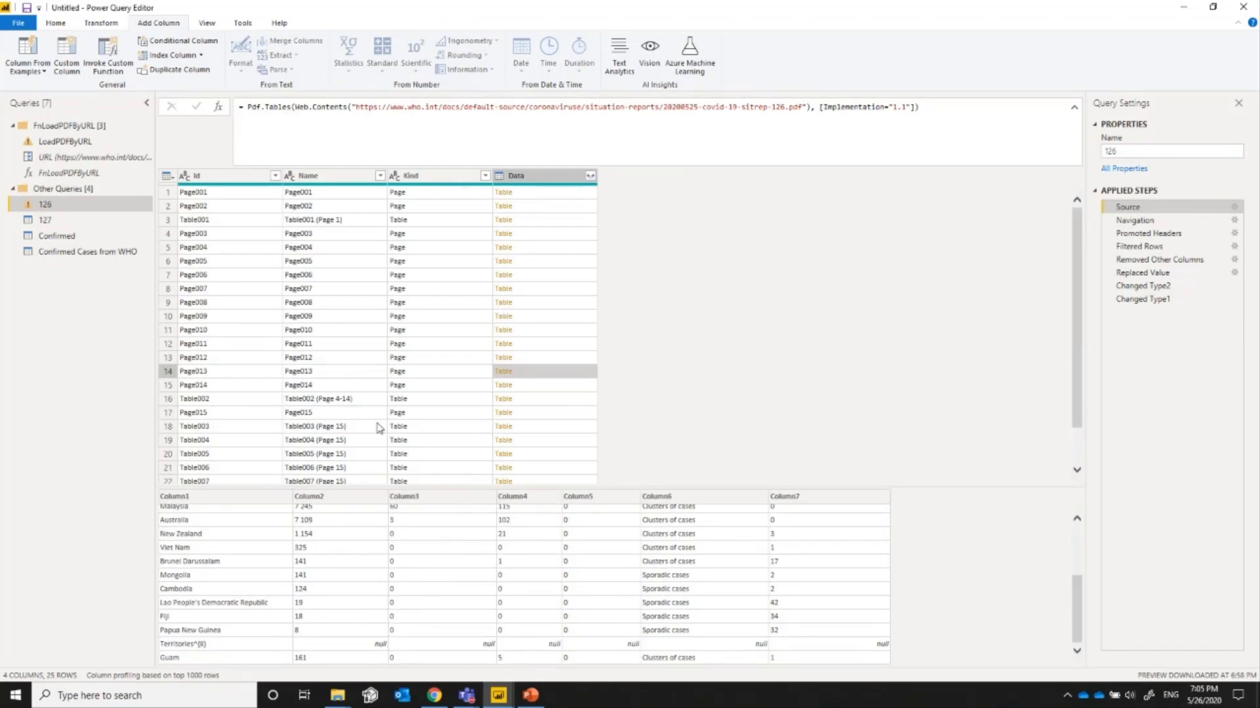
{"action": "left_click", "coordinate": [538, 402]}
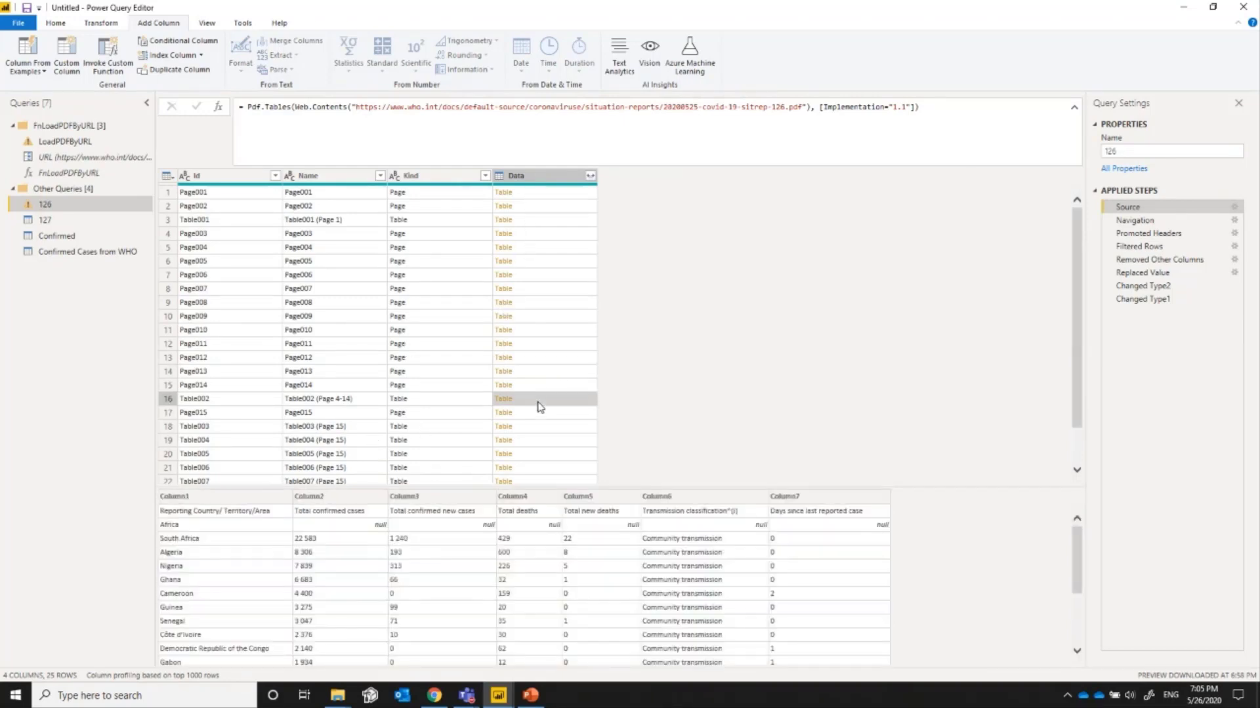
{"action": "left_click", "coordinate": [541, 387]}
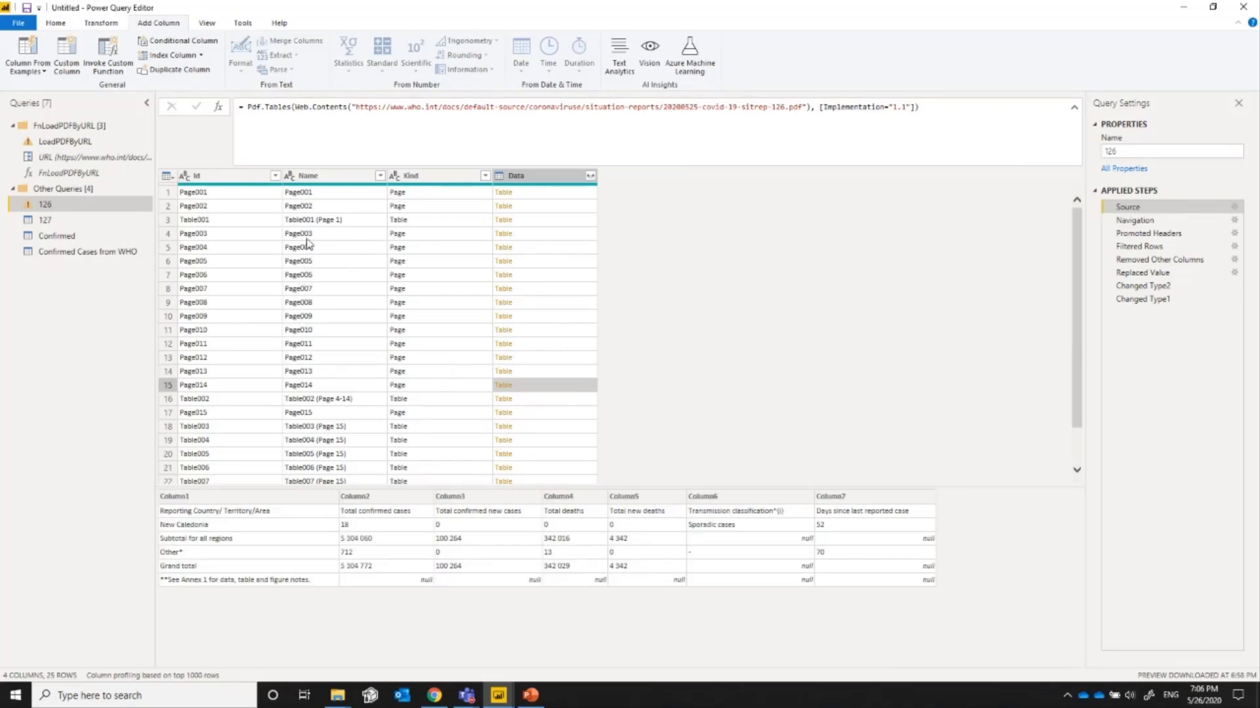
- Preview the Page005, Page006, Page007 and Page008 tables in the 126 query's Source step and check their country rows
{"action": "left_click", "coordinate": [531, 262]}
{"action": "scroll", "coordinate": [450, 577], "scroll_direction": "down", "scroll_amount": 10}
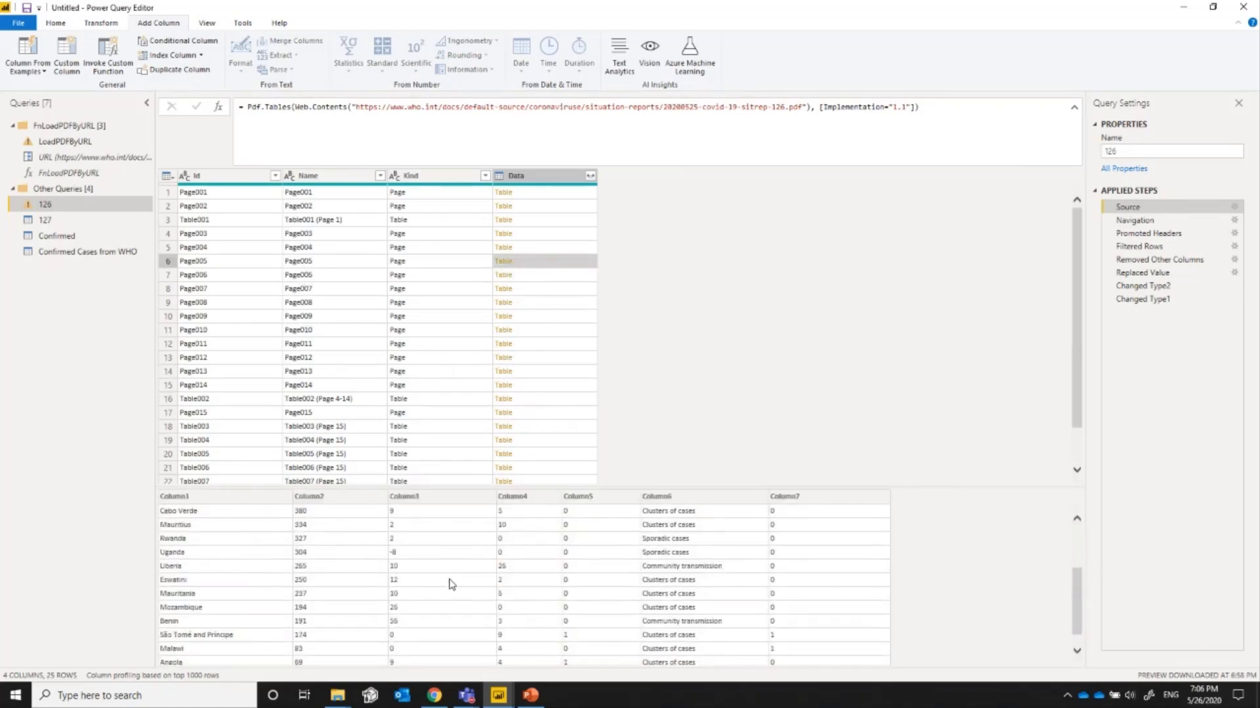
{"action": "left_click", "coordinate": [539, 275]}
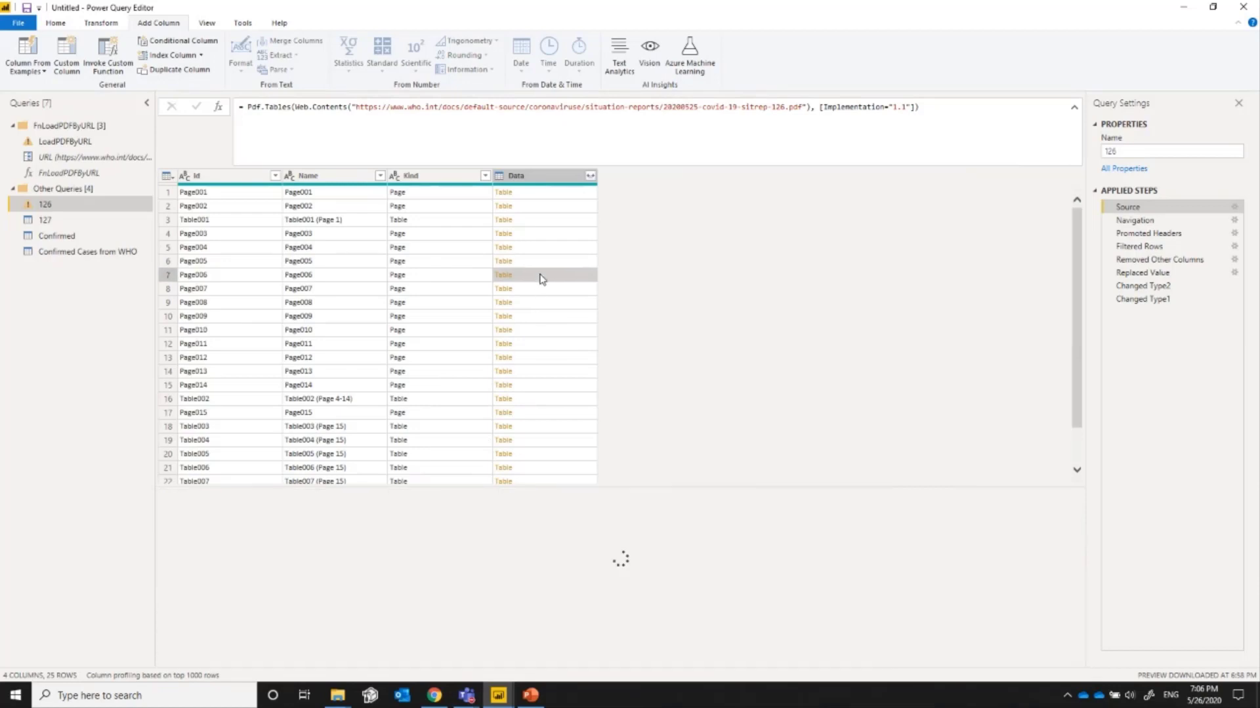
{"action": "scroll", "coordinate": [374, 591], "scroll_direction": "down", "scroll_amount": 5}
{"action": "scroll", "coordinate": [393, 578], "scroll_direction": "up", "scroll_amount": 5}
{"action": "left_click", "coordinate": [538, 289]}
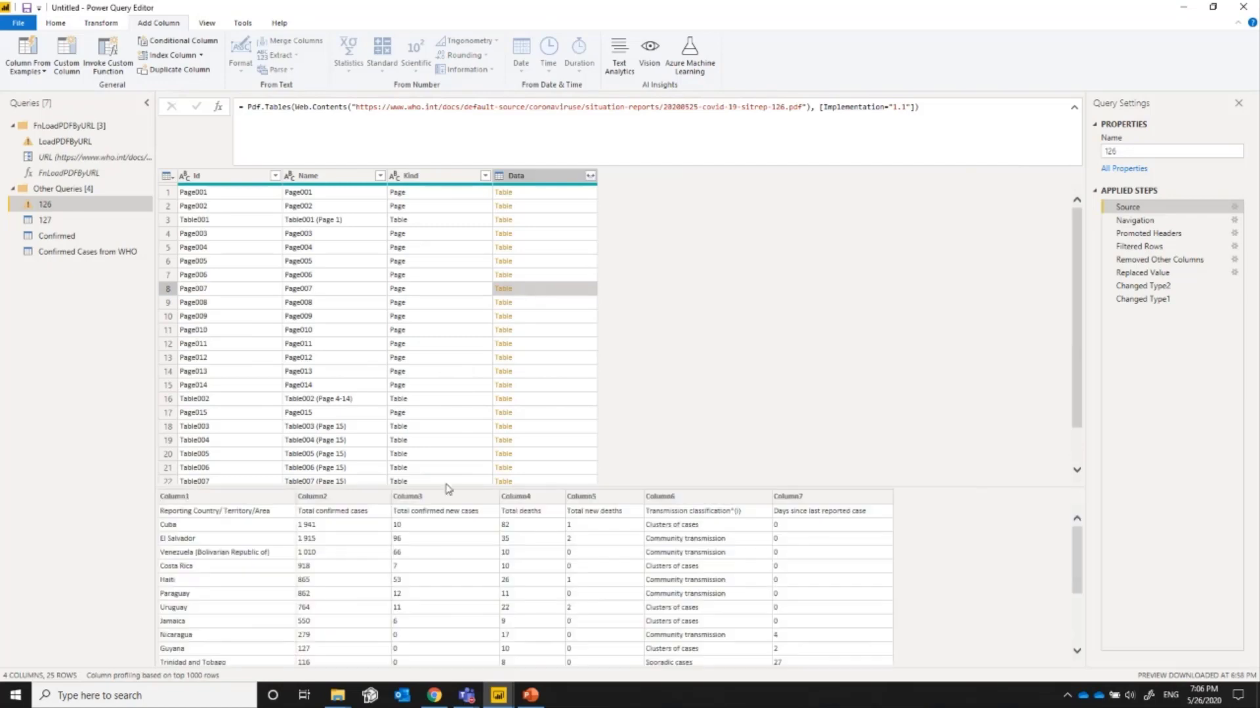
{"action": "scroll", "coordinate": [398, 561], "scroll_direction": "down", "scroll_amount": 5}
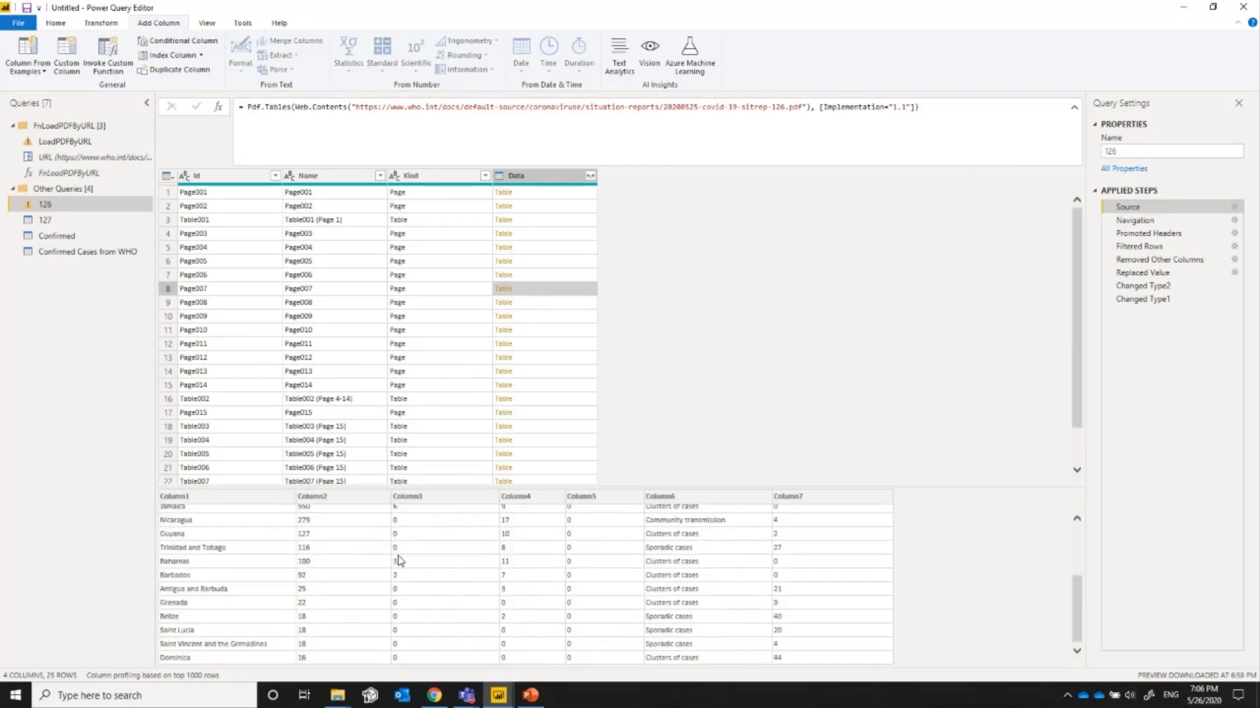
{"action": "left_click", "coordinate": [534, 303]}
{"action": "scroll", "coordinate": [358, 584], "scroll_direction": "down", "scroll_amount": 5}
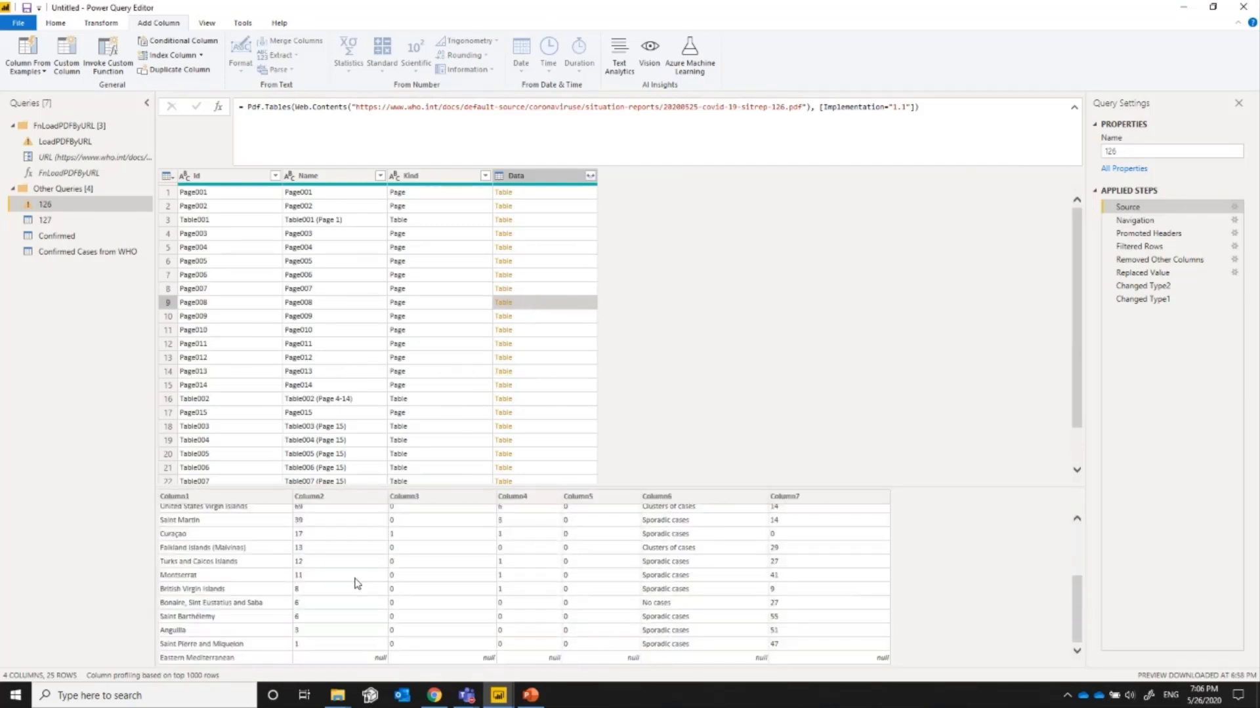
- Preview the Page009, Page010, Page011, Page015 and Table003 (Page 15) tables of the 126 PDF source
{"action": "left_click", "coordinate": [538, 317]}
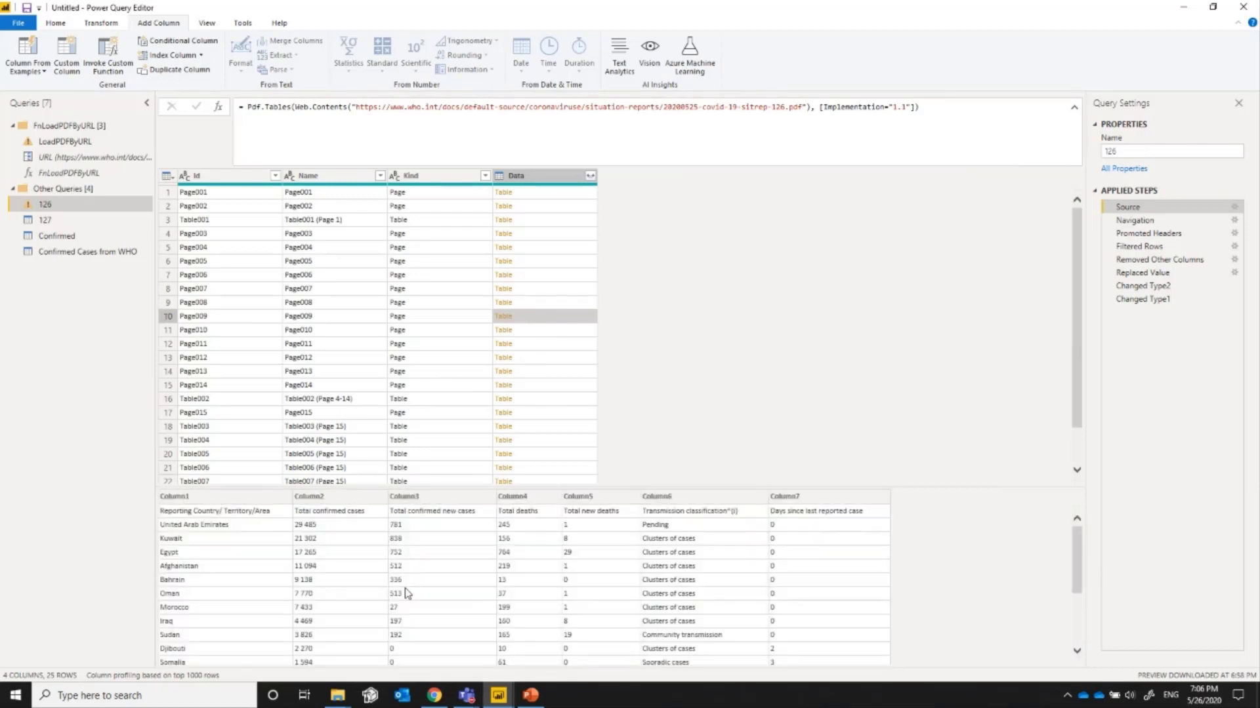
{"action": "scroll", "coordinate": [406, 592], "scroll_direction": "down", "scroll_amount": 3}
{"action": "left_click", "coordinate": [536, 332]}
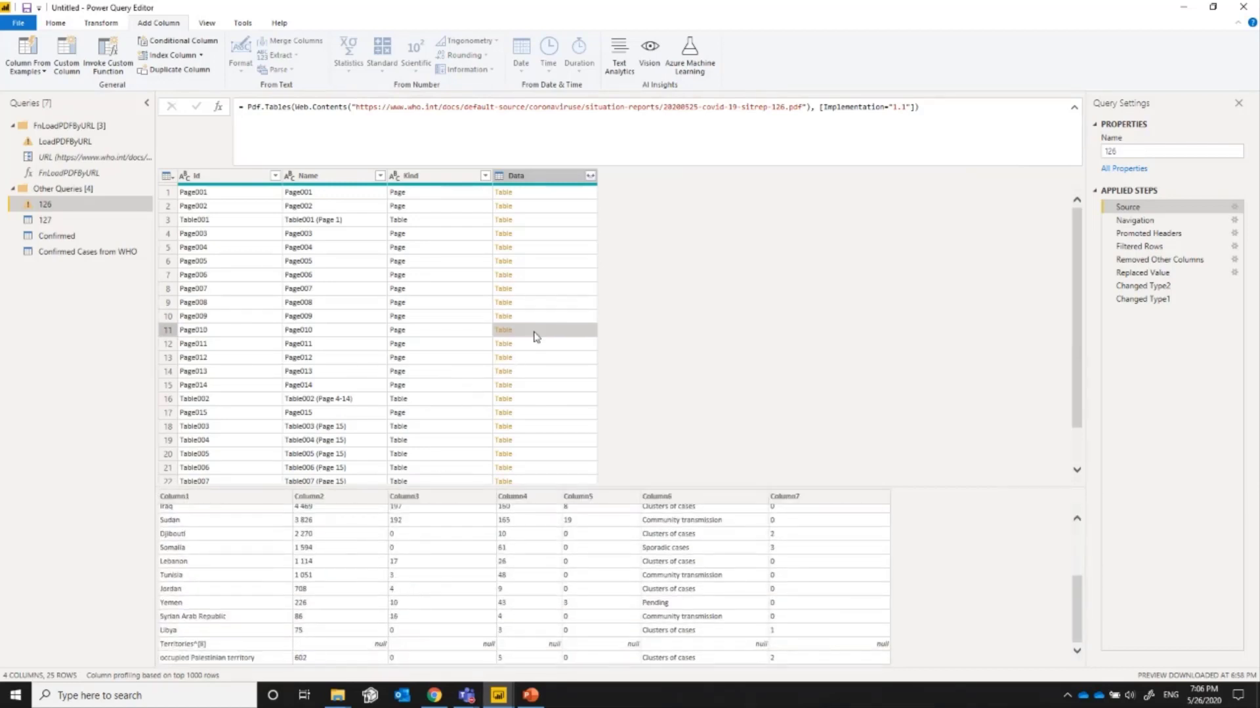
{"action": "scroll", "coordinate": [433, 568], "scroll_direction": "down", "scroll_amount": 3}
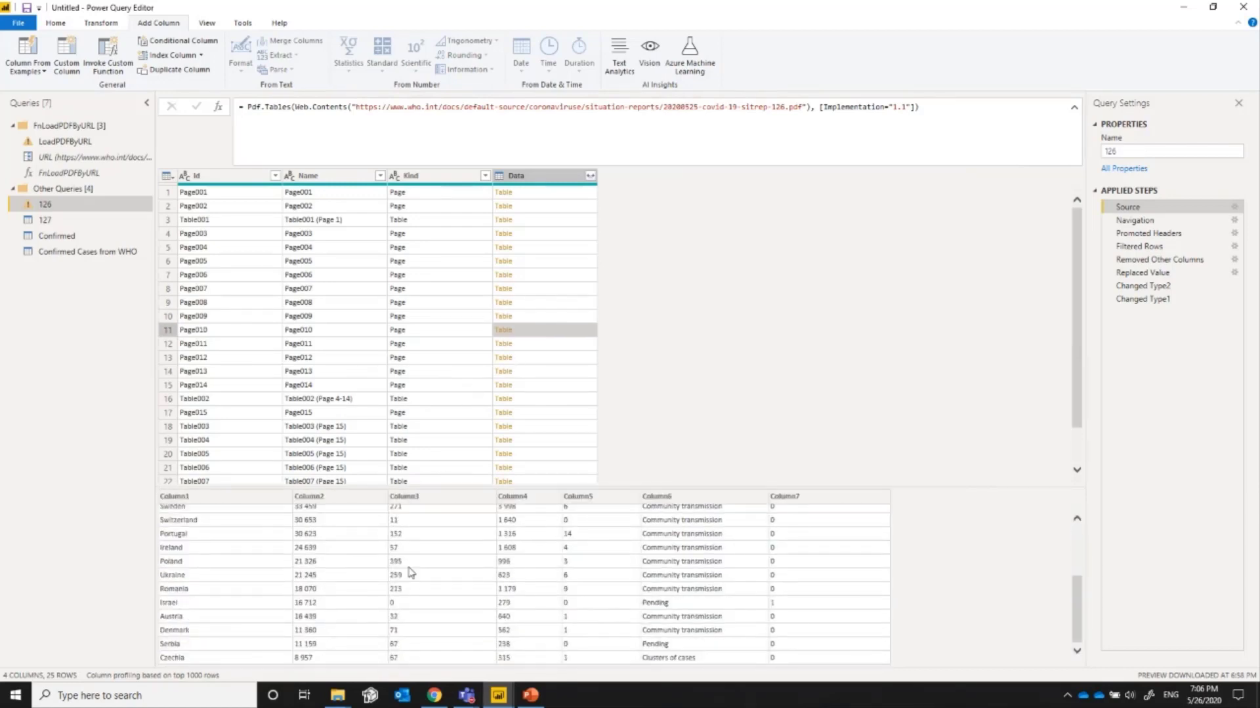
{"action": "left_click", "coordinate": [531, 347]}
{"action": "scroll", "coordinate": [430, 591], "scroll_direction": "down", "scroll_amount": 3}
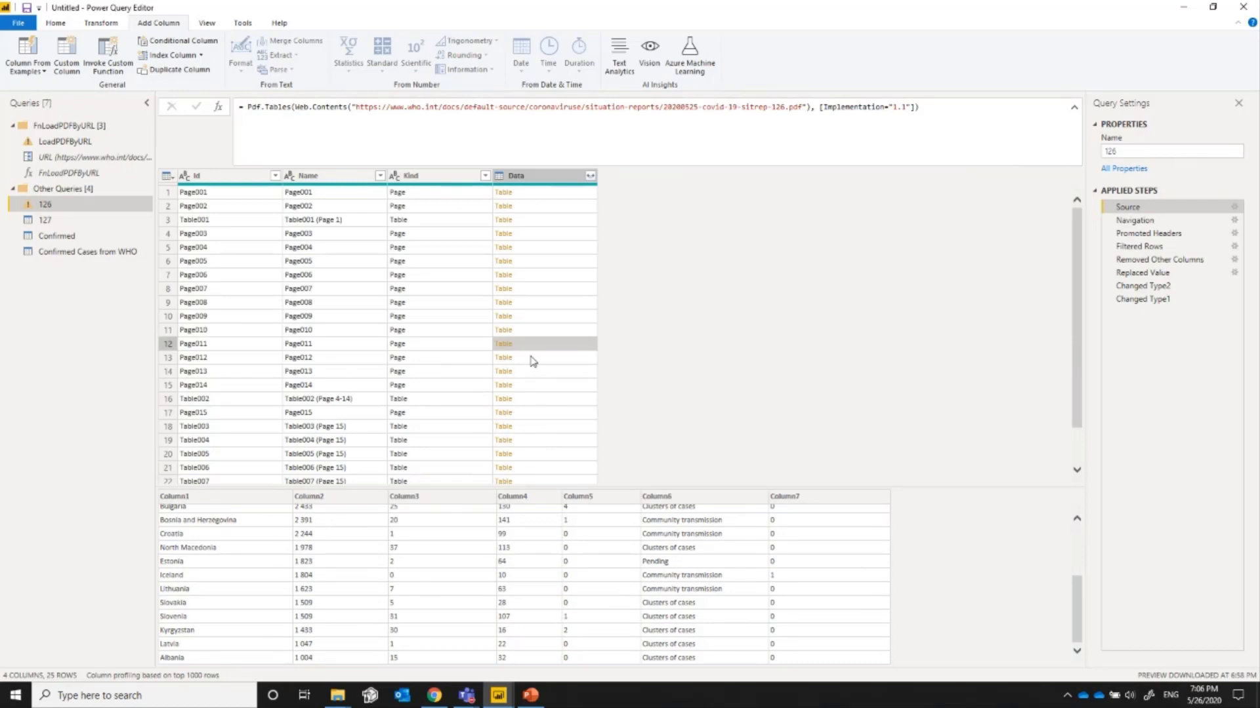
{"action": "left_click", "coordinate": [530, 413]}
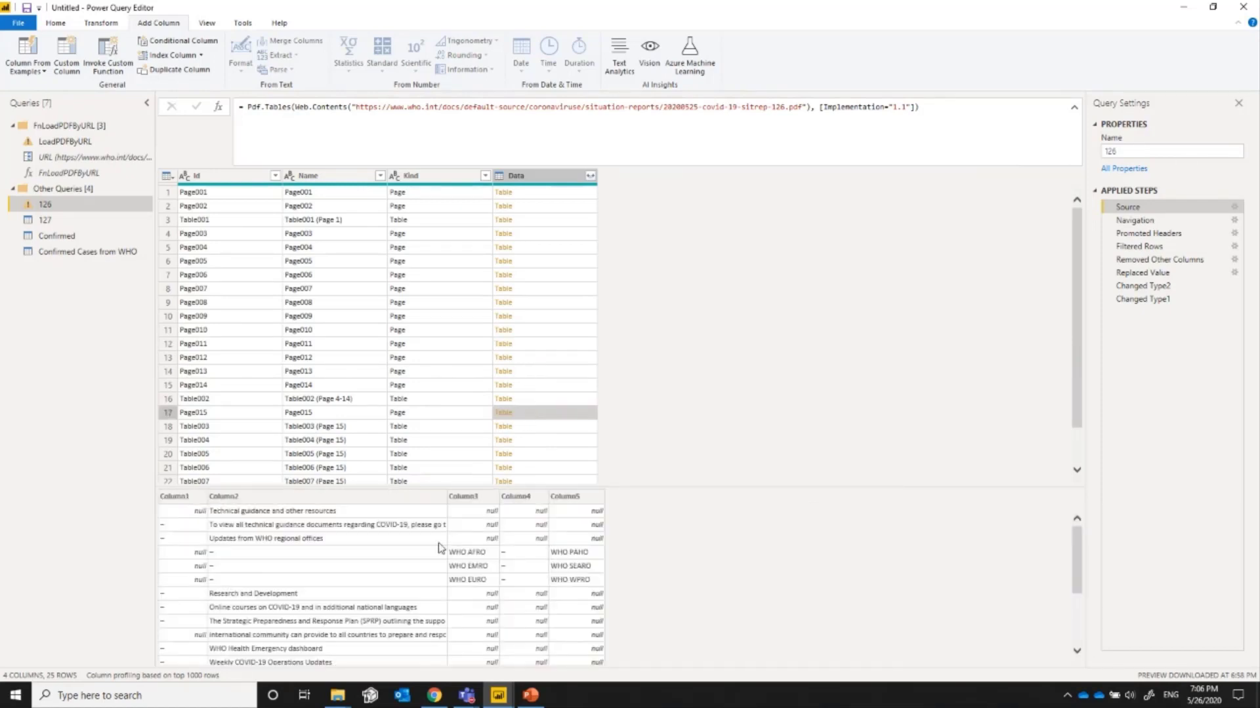
{"action": "left_click", "coordinate": [542, 428]}
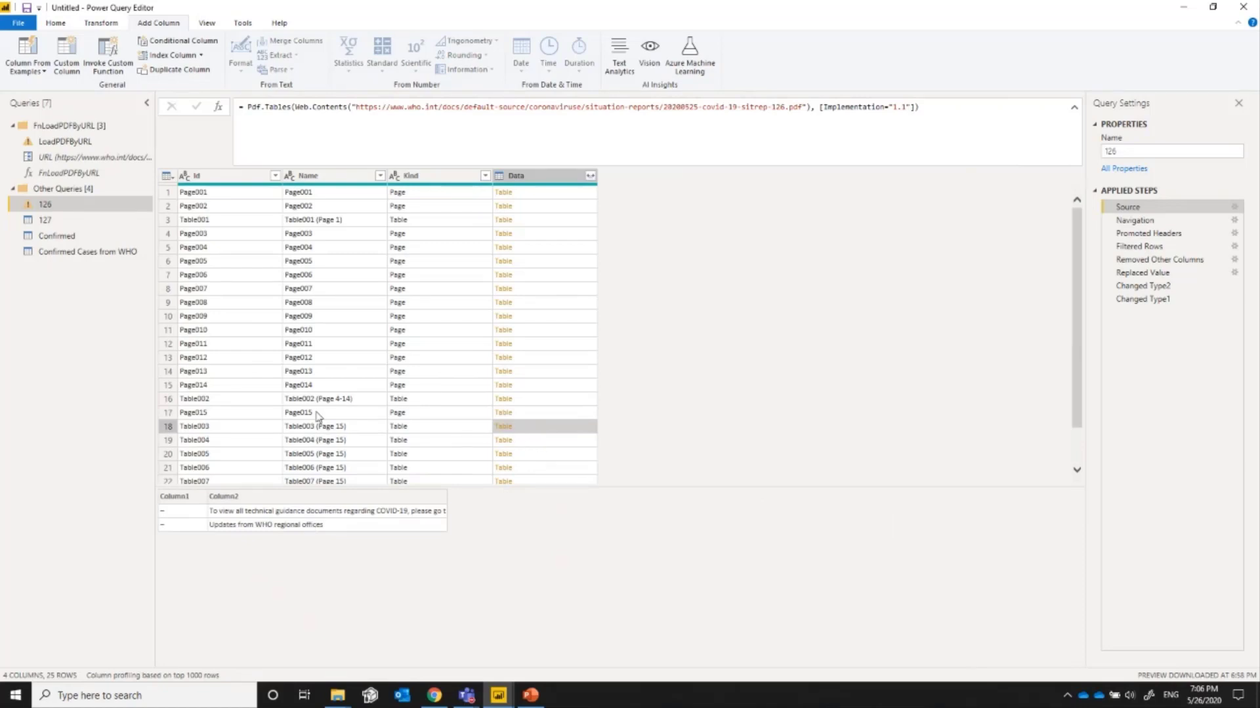
- Open the 127 query's Source step and preview its Table003 (Page 5-14) table for comparison
{"action": "left_click", "coordinate": [72, 220]}
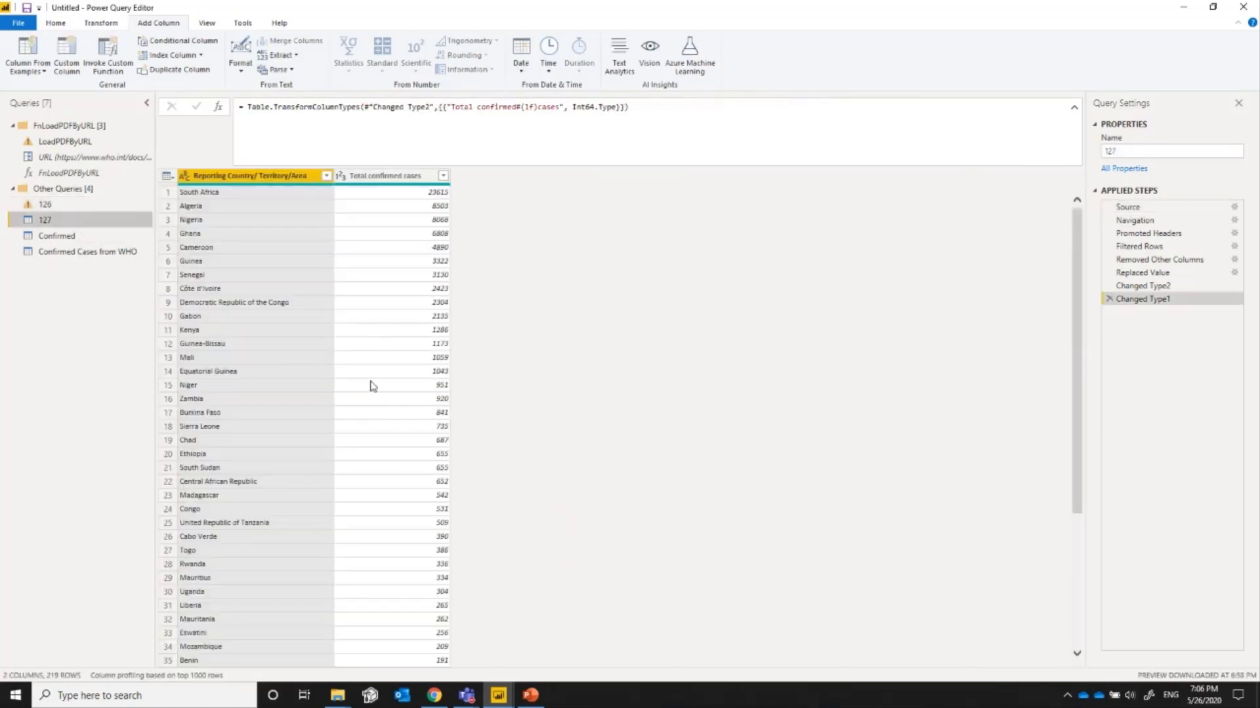
{"action": "left_click", "coordinate": [1127, 207]}
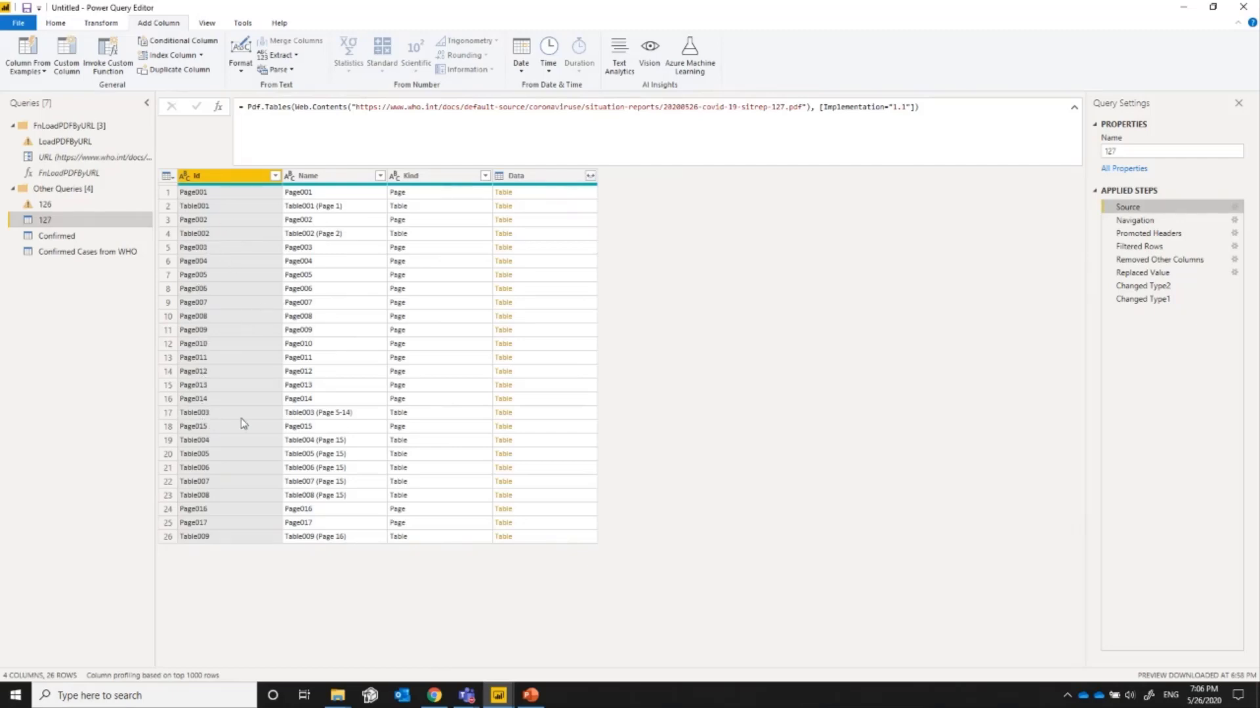
{"action": "left_click", "coordinate": [523, 416]}
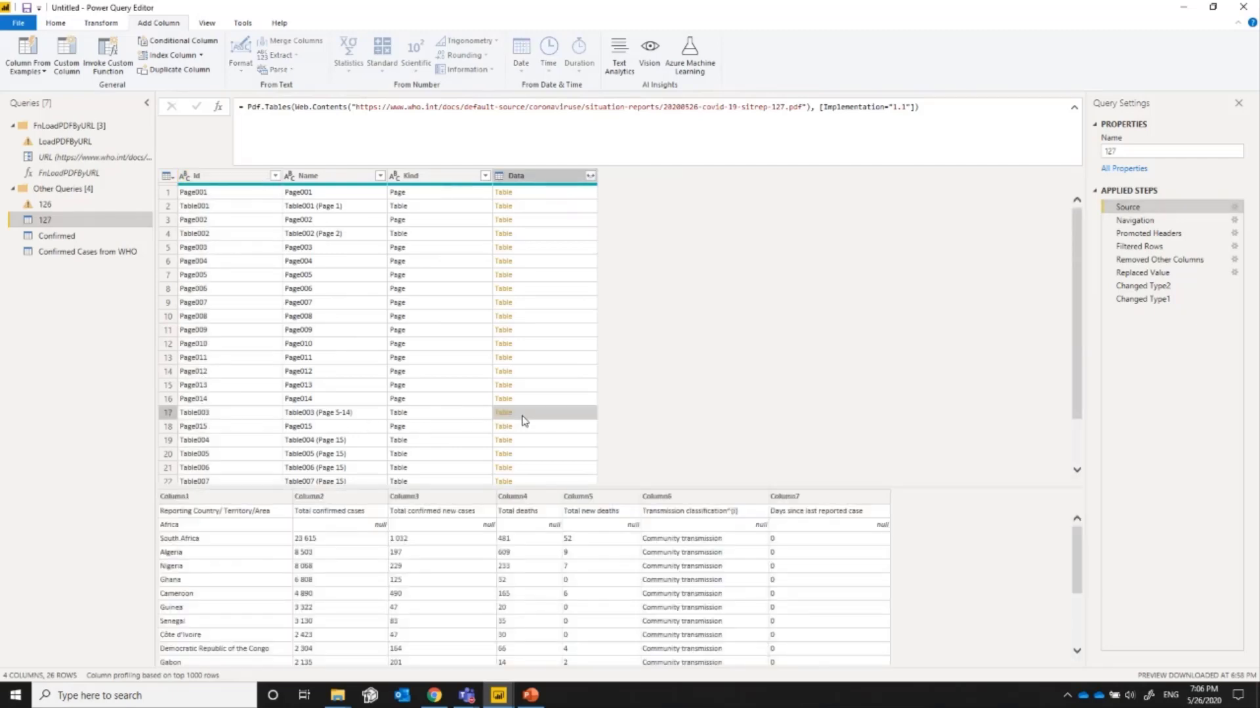
{"action": "scroll", "coordinate": [302, 427], "scroll_direction": "down", "scroll_amount": 2}
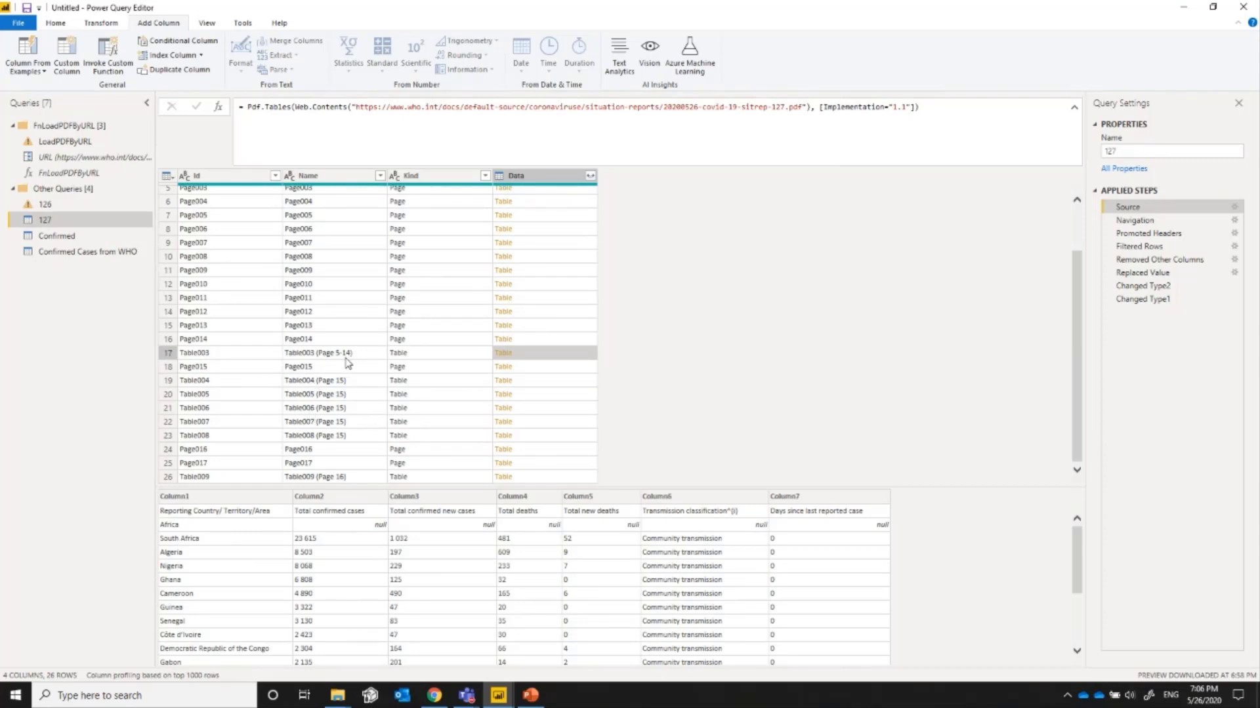
- Return to the 126 query's Source step and examine the rows of its Table002 (Page 4-14) table
{"action": "left_click", "coordinate": [53, 204]}
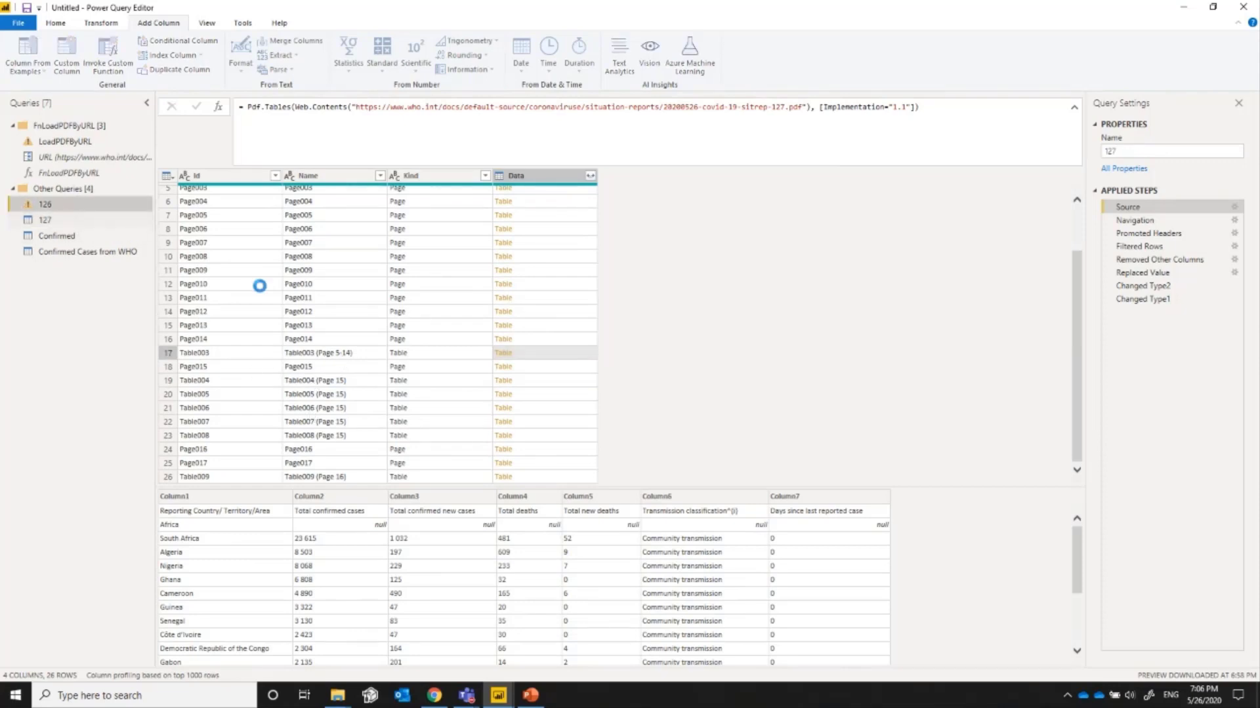
{"action": "left_click", "coordinate": [1125, 207]}
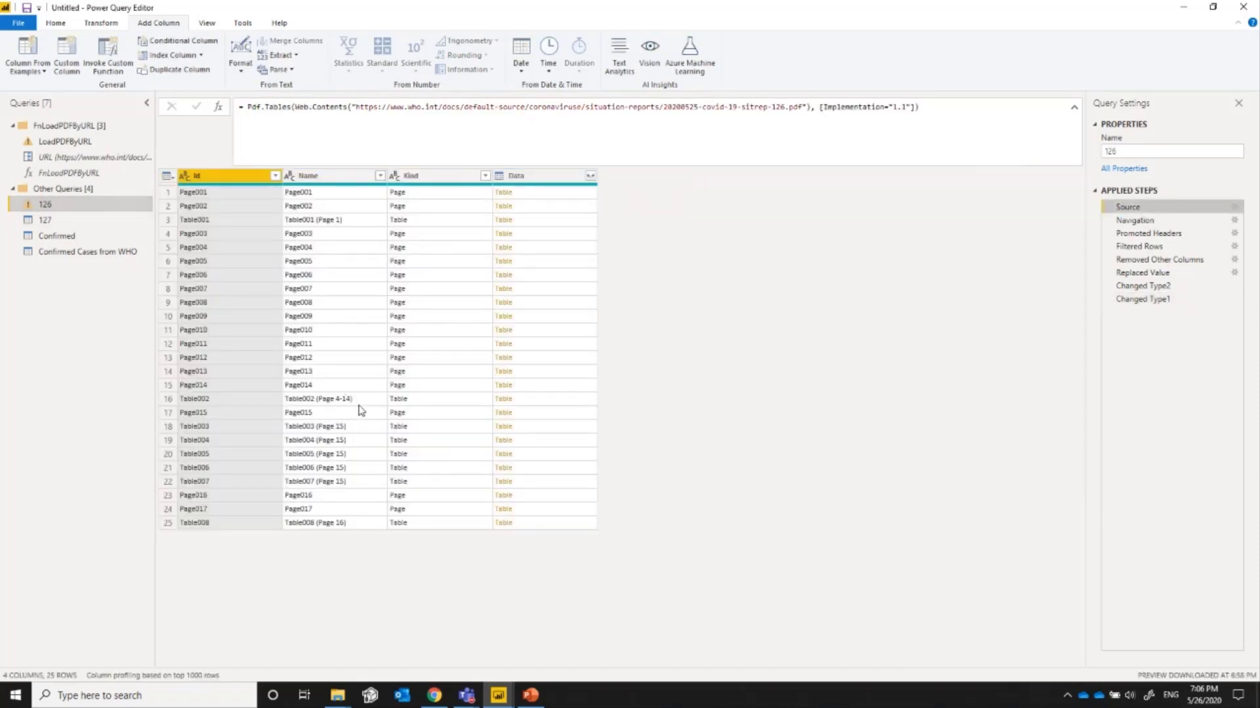
{"action": "left_click", "coordinate": [531, 401]}
{"action": "scroll", "coordinate": [440, 538], "scroll_direction": "down", "scroll_amount": 5}
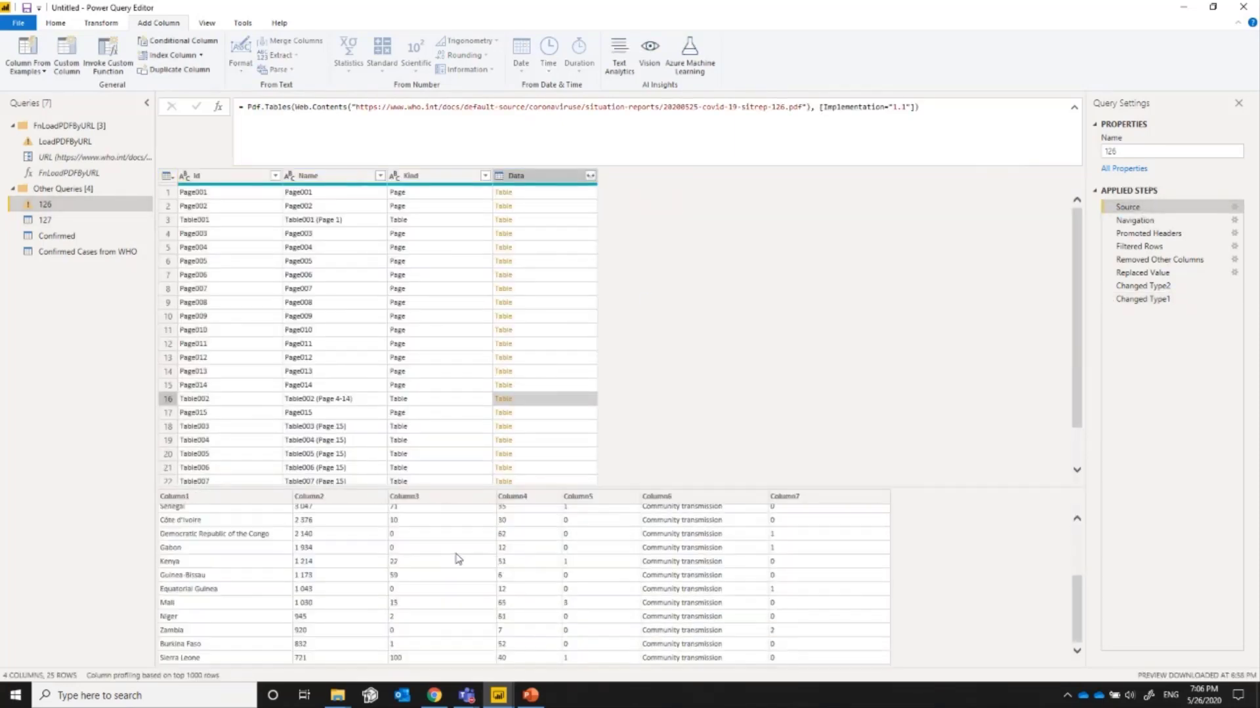
{"action": "scroll", "coordinate": [446, 545], "scroll_direction": "up", "scroll_amount": 1}
- Preview the Page 15 tables from Table004 through Table007 in the 126 query's Source step
{"action": "left_click", "coordinate": [526, 425]}
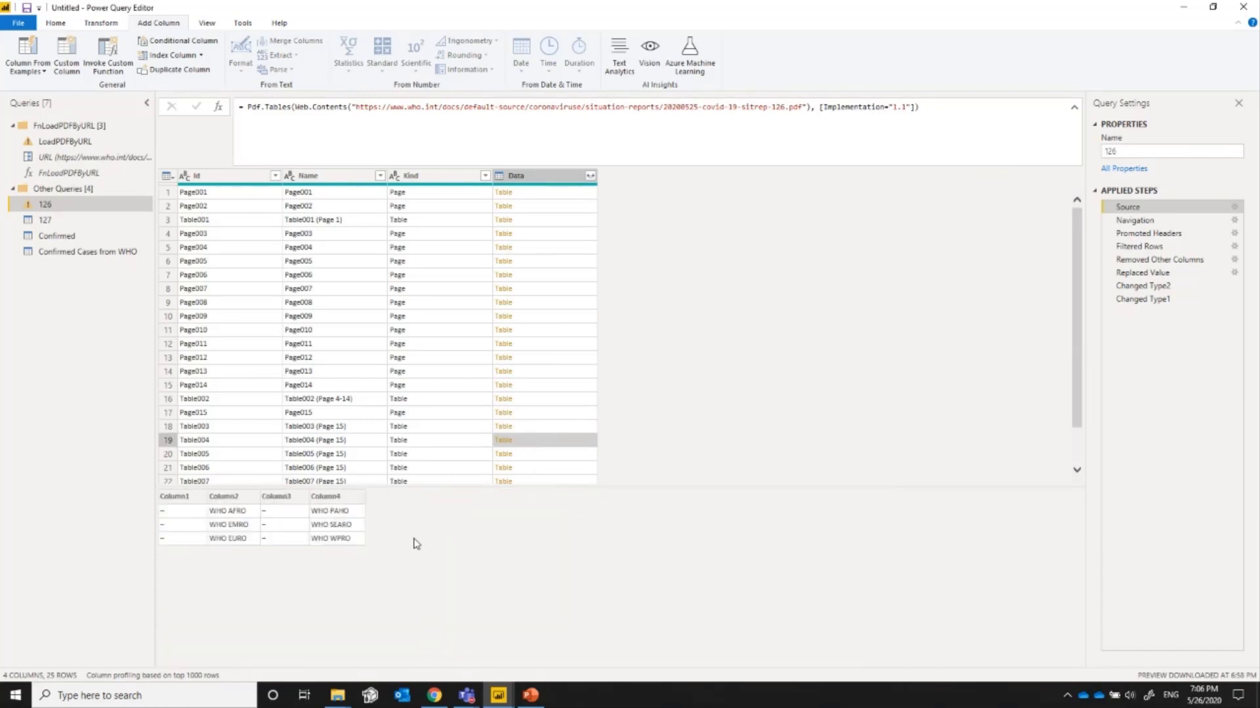
{"action": "left_click", "coordinate": [520, 457]}
{"action": "left_click", "coordinate": [525, 468]}
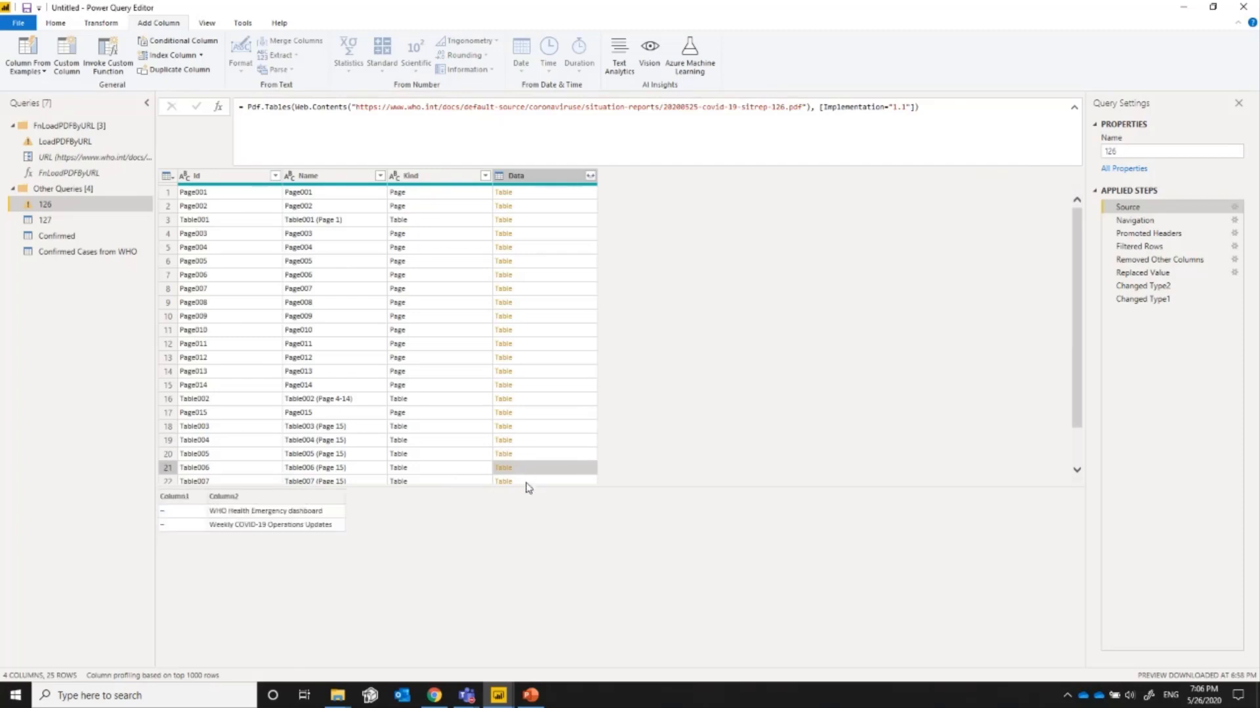
{"action": "left_click", "coordinate": [528, 482]}
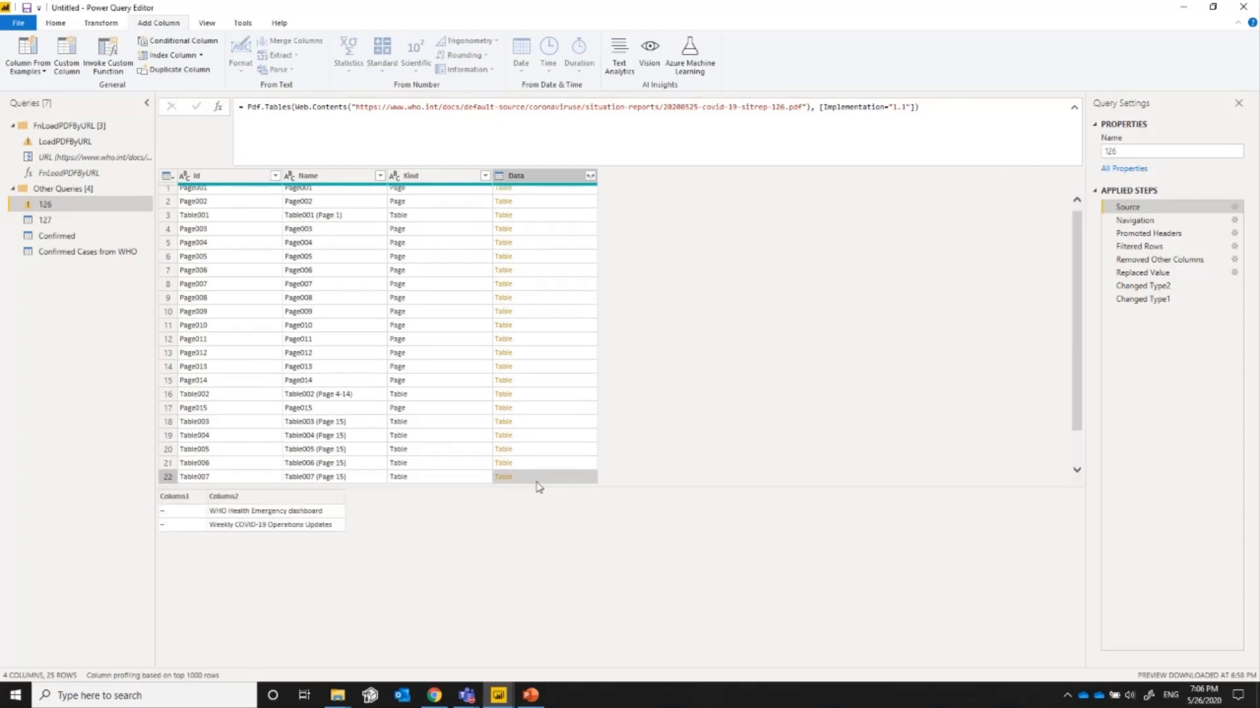
{"action": "scroll", "coordinate": [471, 379], "scroll_direction": "up", "scroll_amount": 1}
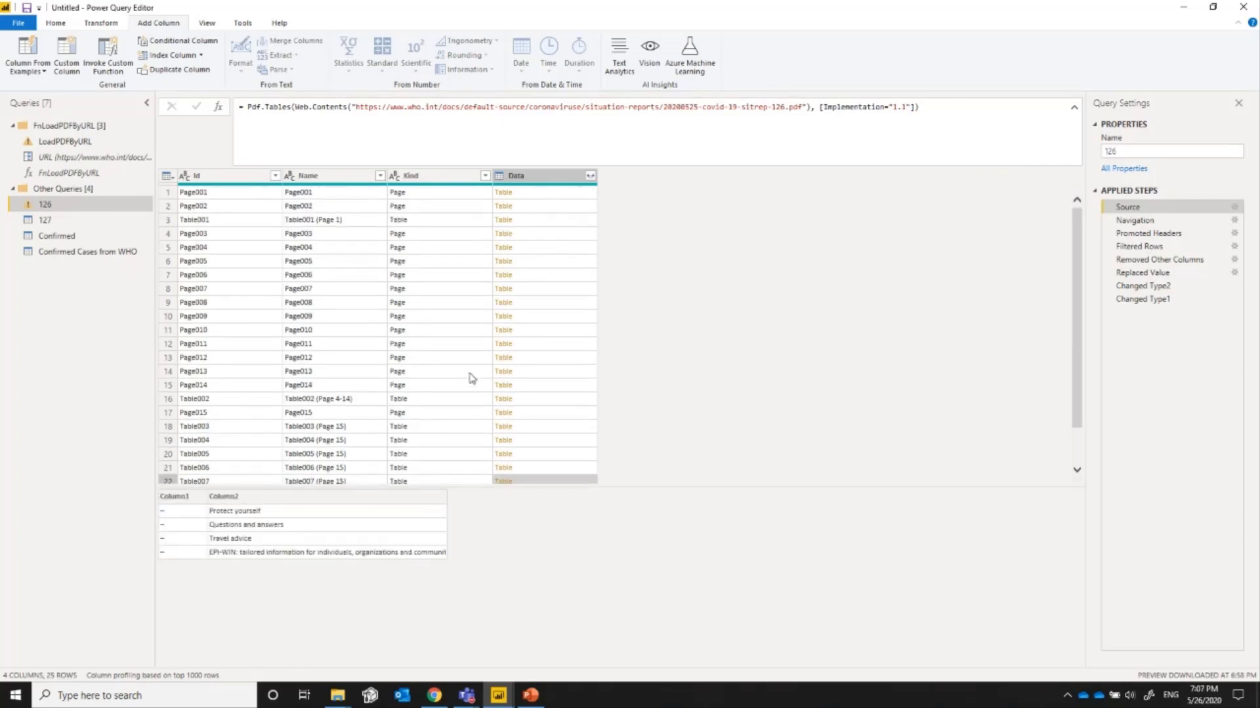
- Recheck the 126 source tables from the beginning, previewing Table001 (Page 1) and Page003 through Page006
{"action": "left_click", "coordinate": [543, 224]}
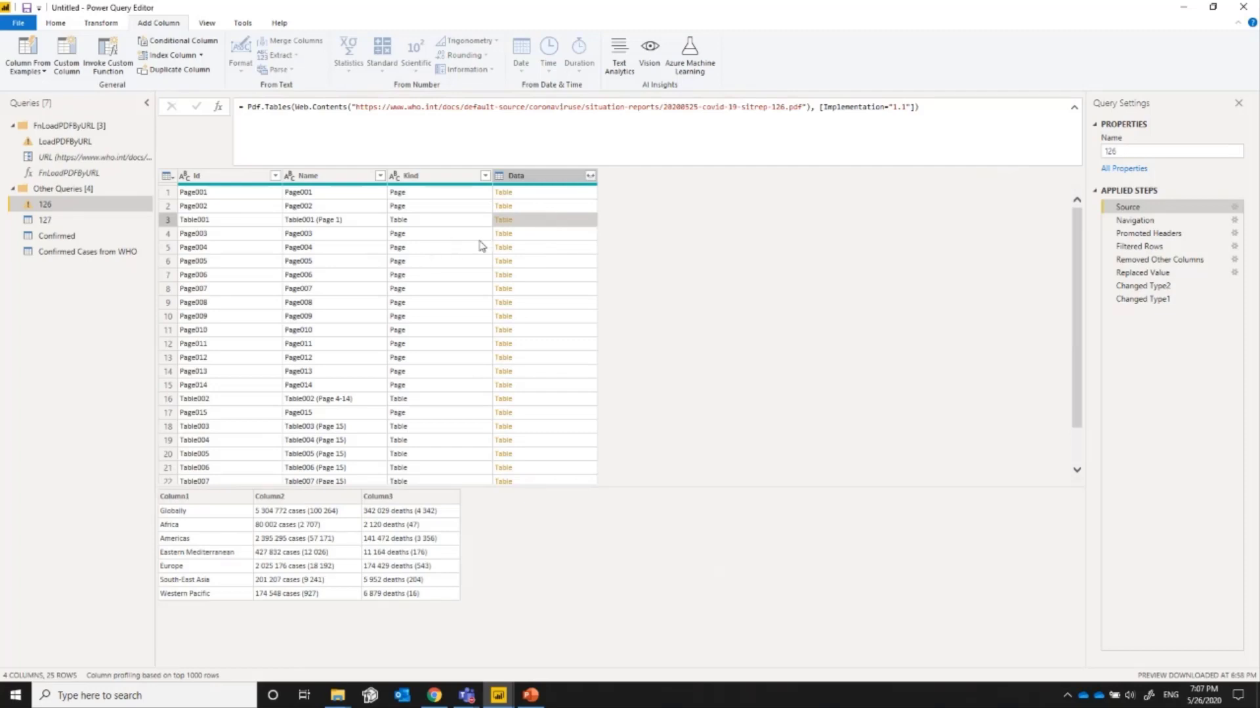
{"action": "left_click", "coordinate": [538, 236]}
{"action": "left_click", "coordinate": [538, 248]}
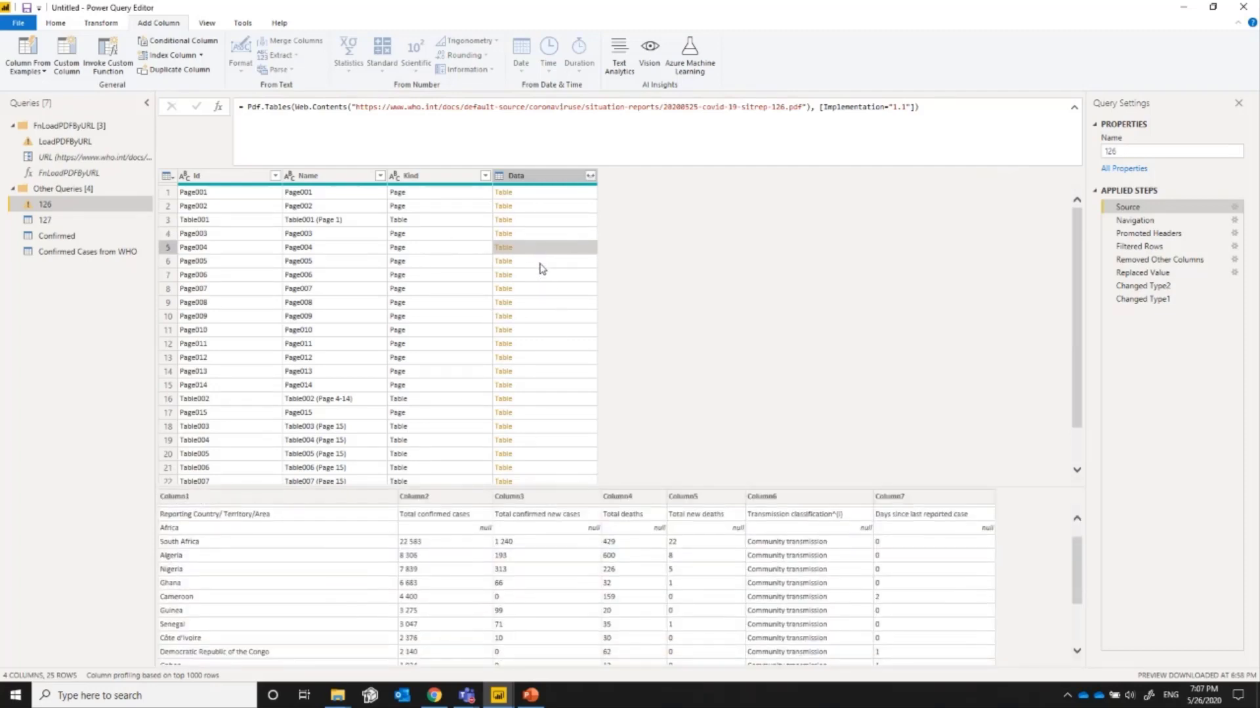
{"action": "left_click", "coordinate": [541, 265]}
{"action": "scroll", "coordinate": [371, 598], "scroll_direction": "down", "scroll_amount": 5}
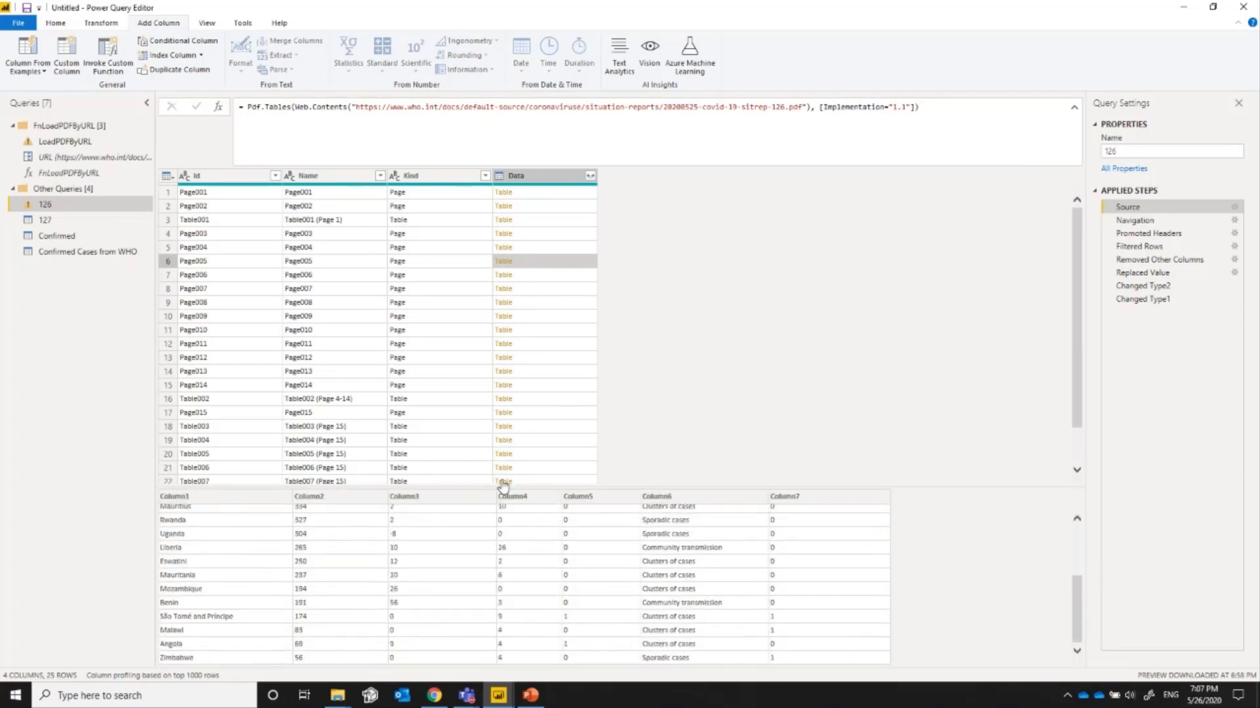
{"action": "left_click", "coordinate": [546, 275]}
{"action": "scroll", "coordinate": [356, 603], "scroll_direction": "down", "scroll_amount": 5}
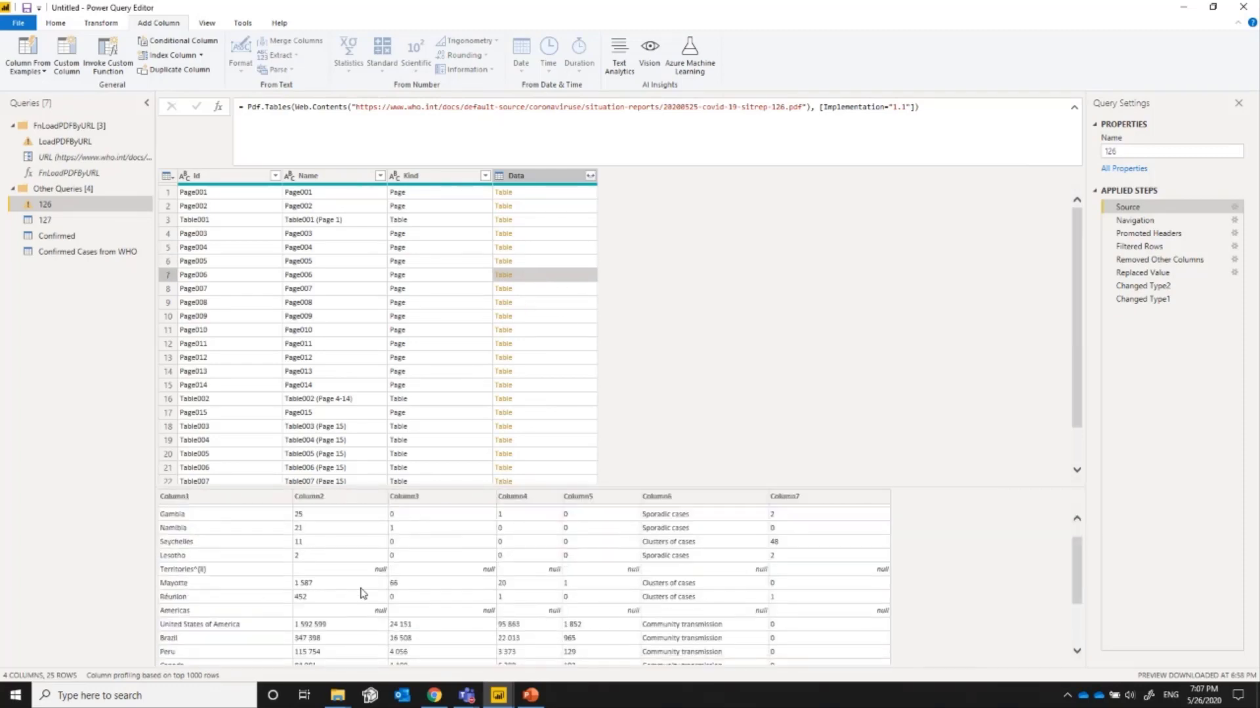
{"action": "scroll", "coordinate": [354, 588], "scroll_direction": "up", "scroll_amount": 3}
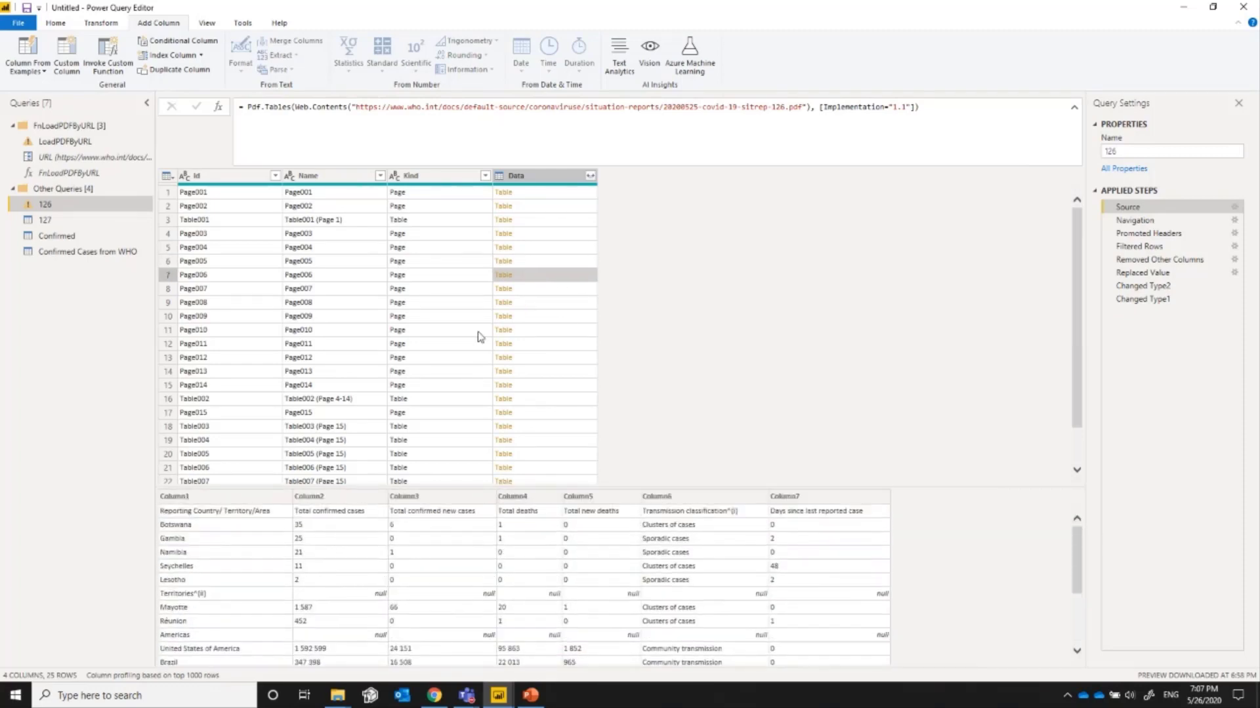
- Recheck the country rows in the Page007, Page008, Page009 and Page010 tables of the 126 source
{"action": "left_click", "coordinate": [526, 293]}
{"action": "scroll", "coordinate": [318, 612], "scroll_direction": "down", "scroll_amount": 10}
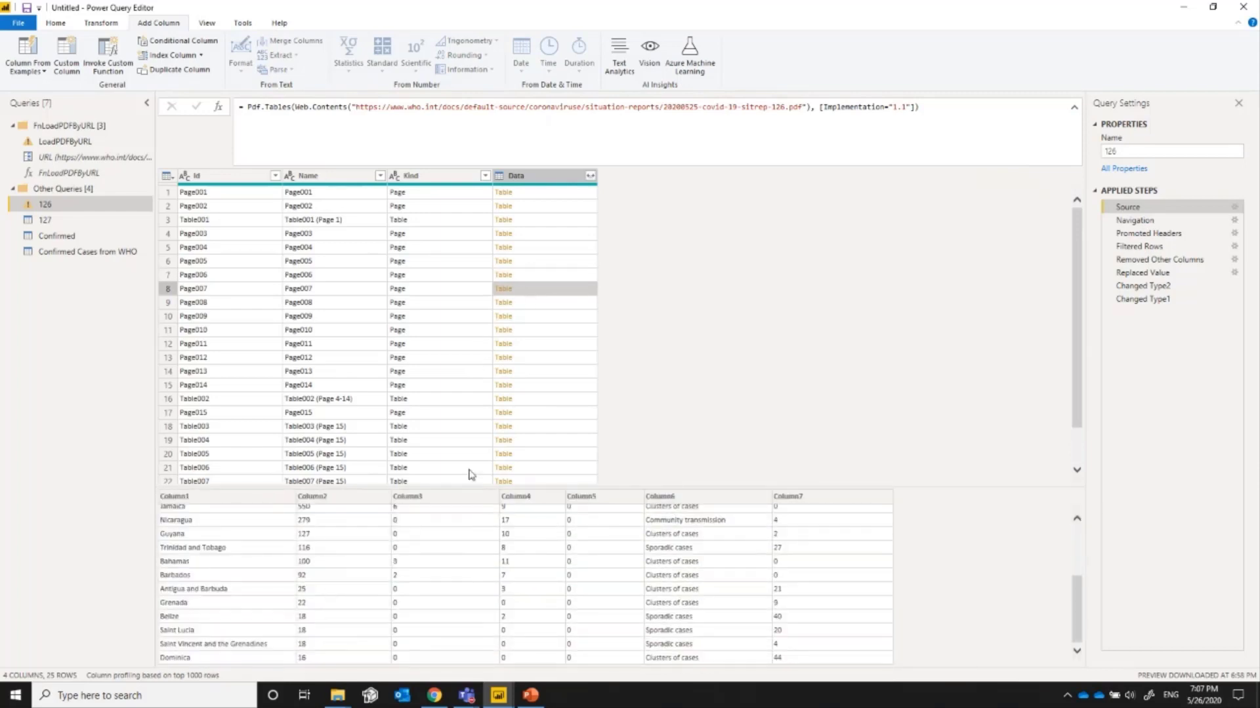
{"action": "left_click", "coordinate": [535, 303]}
{"action": "scroll", "coordinate": [345, 574], "scroll_direction": "down", "scroll_amount": 10}
{"action": "scroll", "coordinate": [345, 577], "scroll_direction": "down", "scroll_amount": 1}
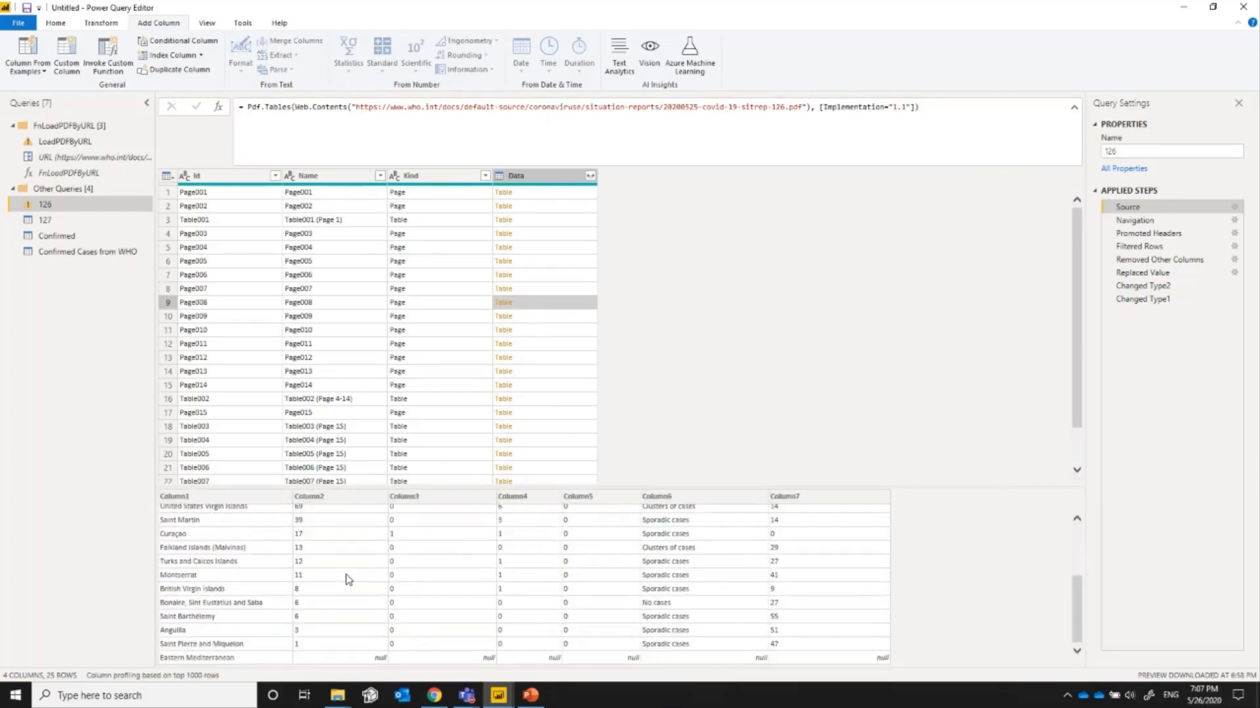
{"action": "left_click", "coordinate": [542, 317]}
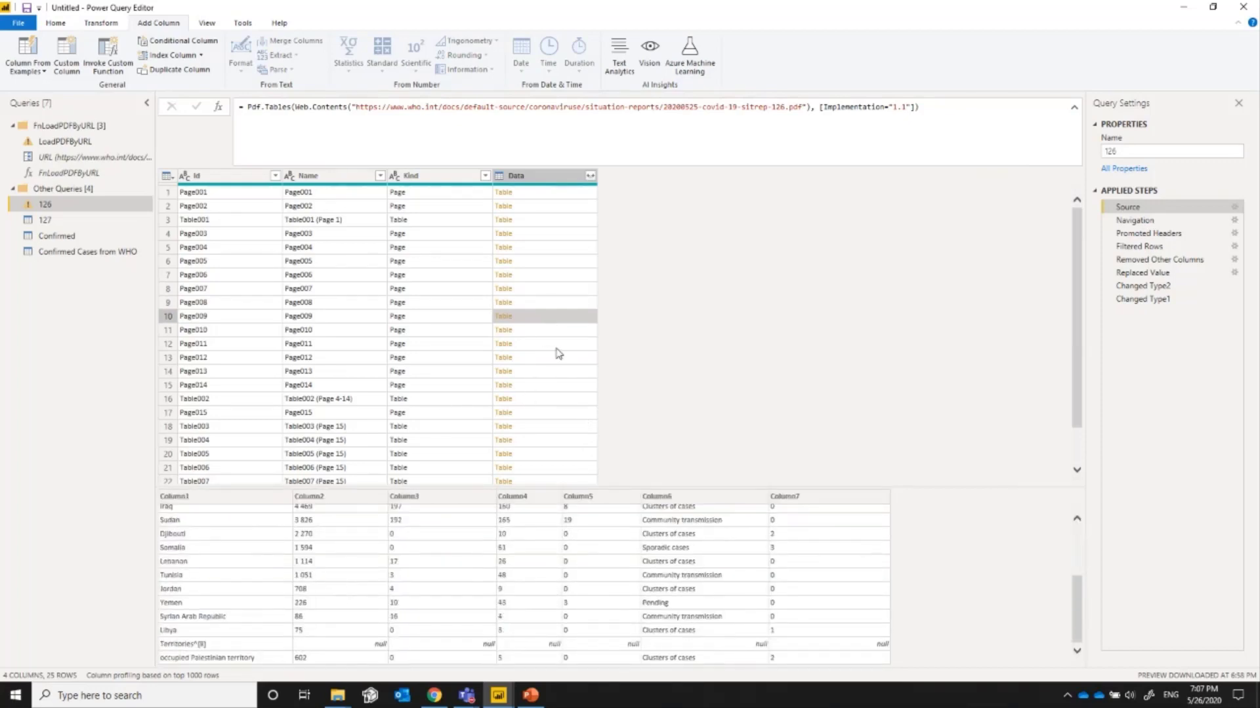
{"action": "left_click", "coordinate": [555, 331]}
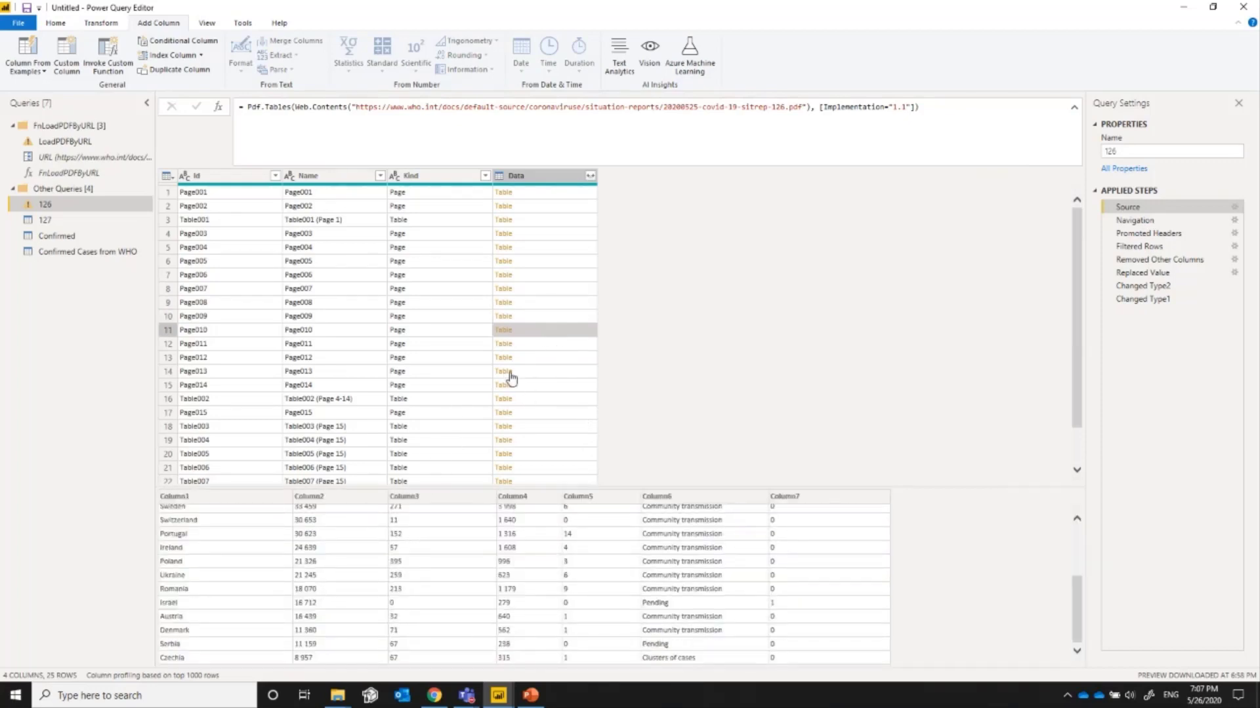
- Examine the country rows in the Page011, Page012 and Page013 tables of the 126 source
{"action": "left_click", "coordinate": [534, 352]}
{"action": "scroll", "coordinate": [298, 568], "scroll_direction": "down", "scroll_amount": 2}
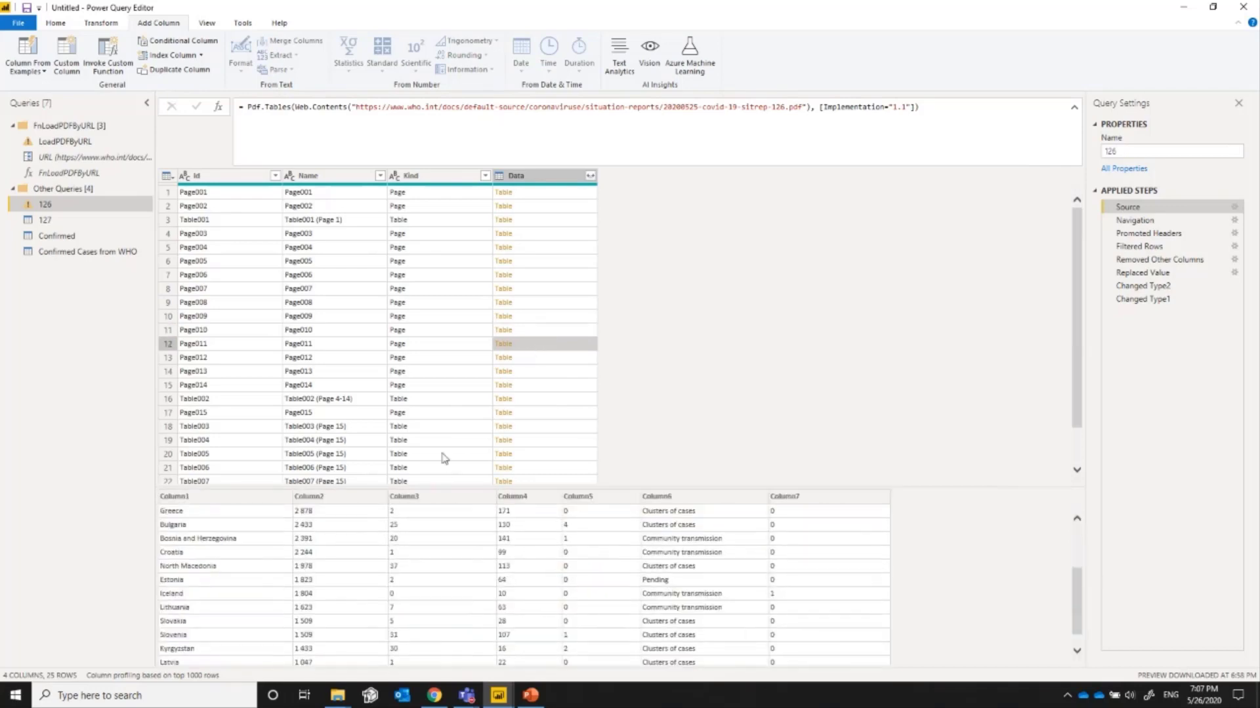
{"action": "left_click", "coordinate": [542, 358]}
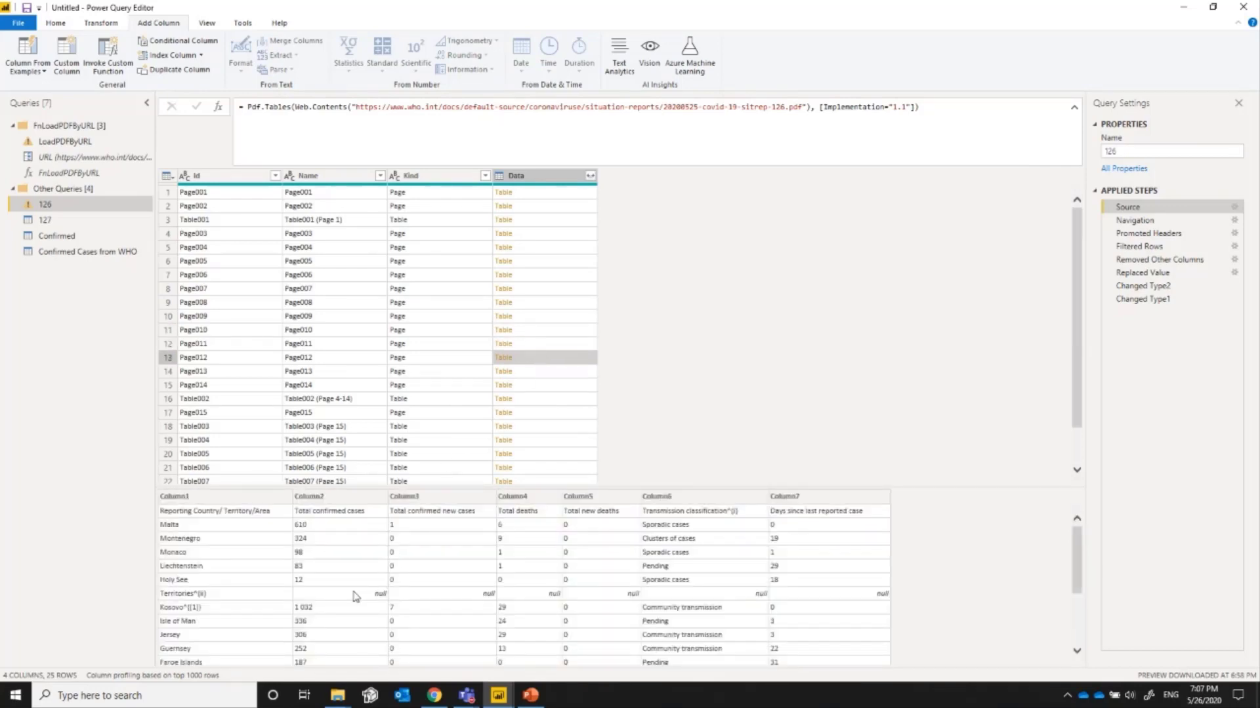
{"action": "scroll", "coordinate": [355, 595], "scroll_direction": "down", "scroll_amount": 3}
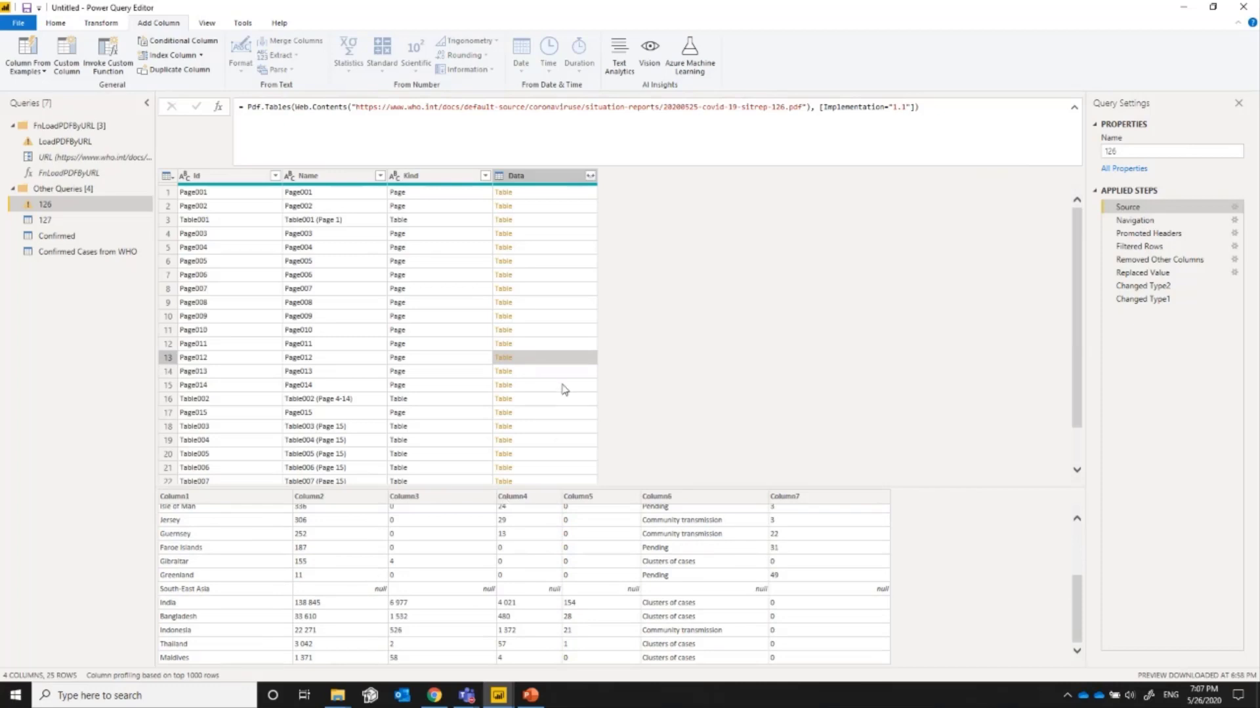
{"action": "left_click", "coordinate": [563, 372]}
{"action": "scroll", "coordinate": [429, 538], "scroll_direction": "down", "scroll_amount": 3}
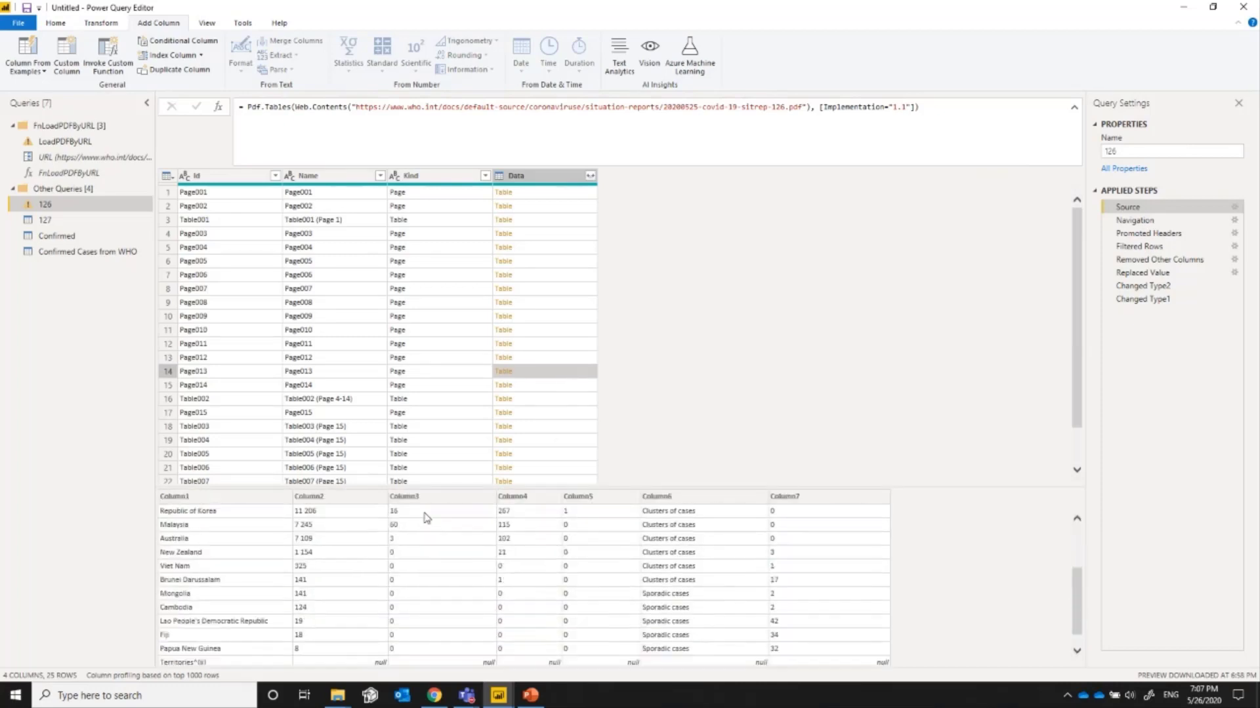
- Recheck the Page001 and Page006 tables in the 126 source, examining the country rows on Page006
{"action": "left_click", "coordinate": [538, 195]}
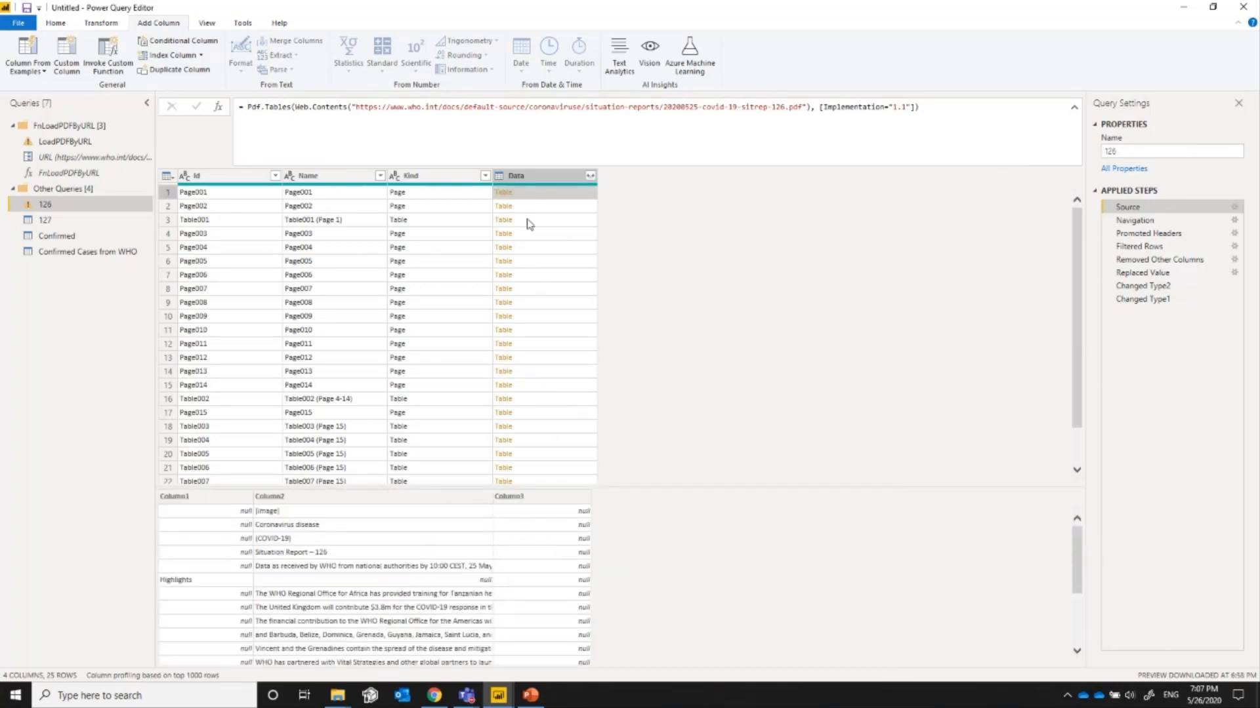
{"action": "left_click", "coordinate": [524, 274]}
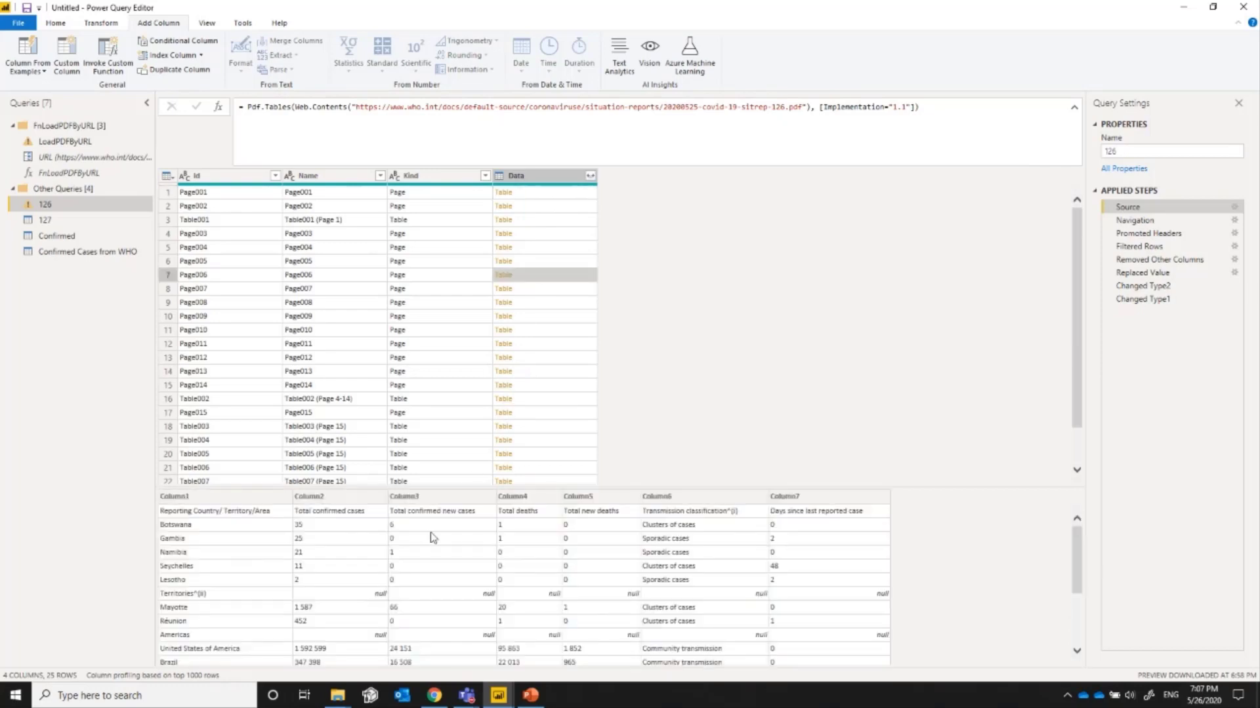
{"action": "scroll", "coordinate": [412, 568], "scroll_direction": "down", "scroll_amount": 3}
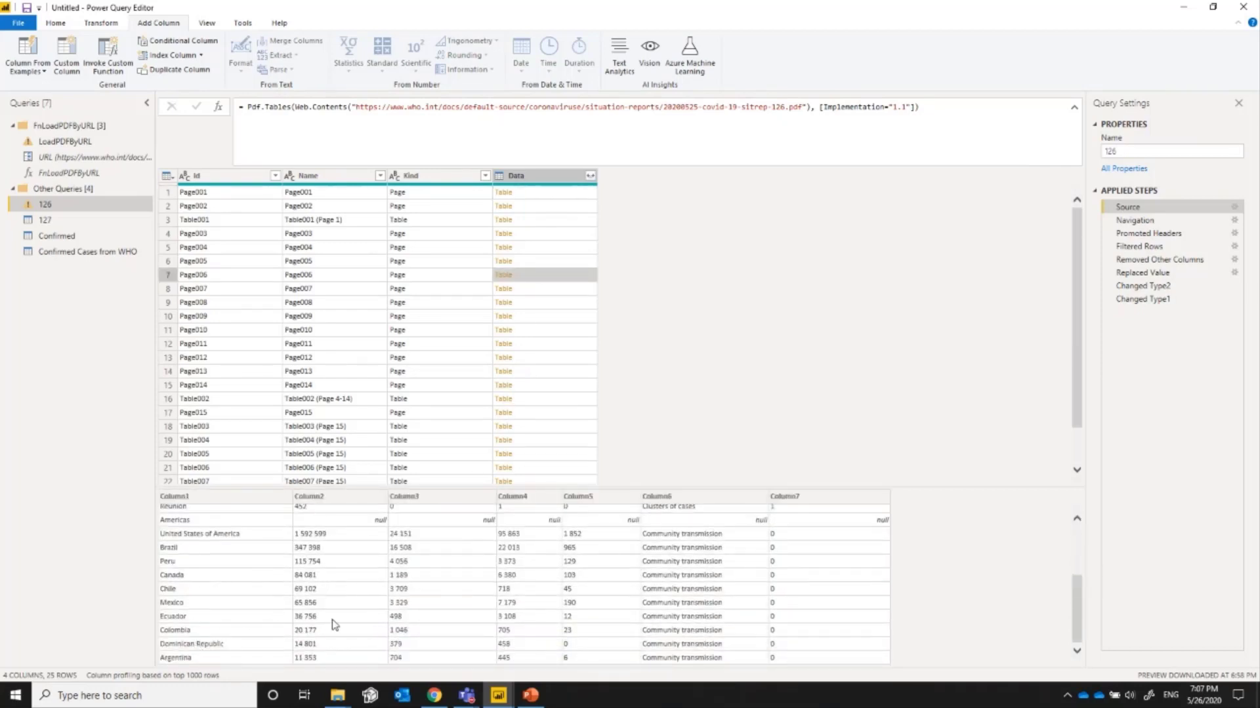
{"action": "scroll", "coordinate": [279, 602], "scroll_direction": "up", "scroll_amount": 1}
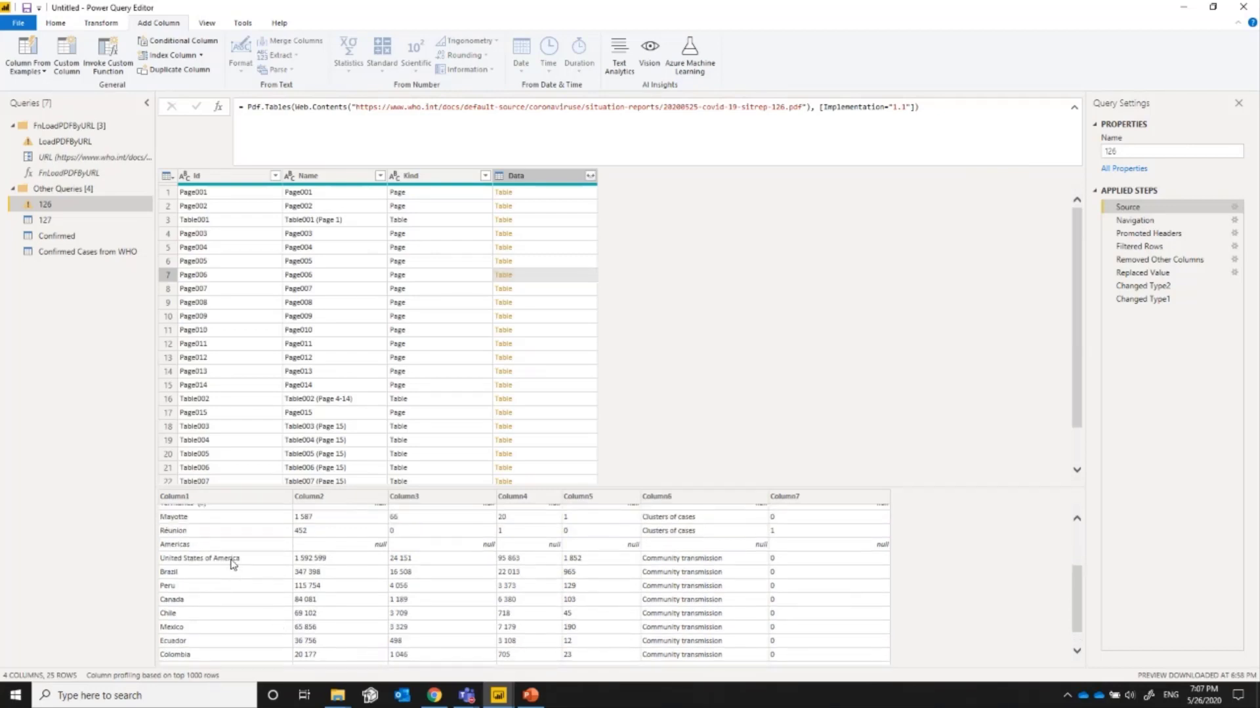
{"action": "left_click", "coordinate": [553, 278]}
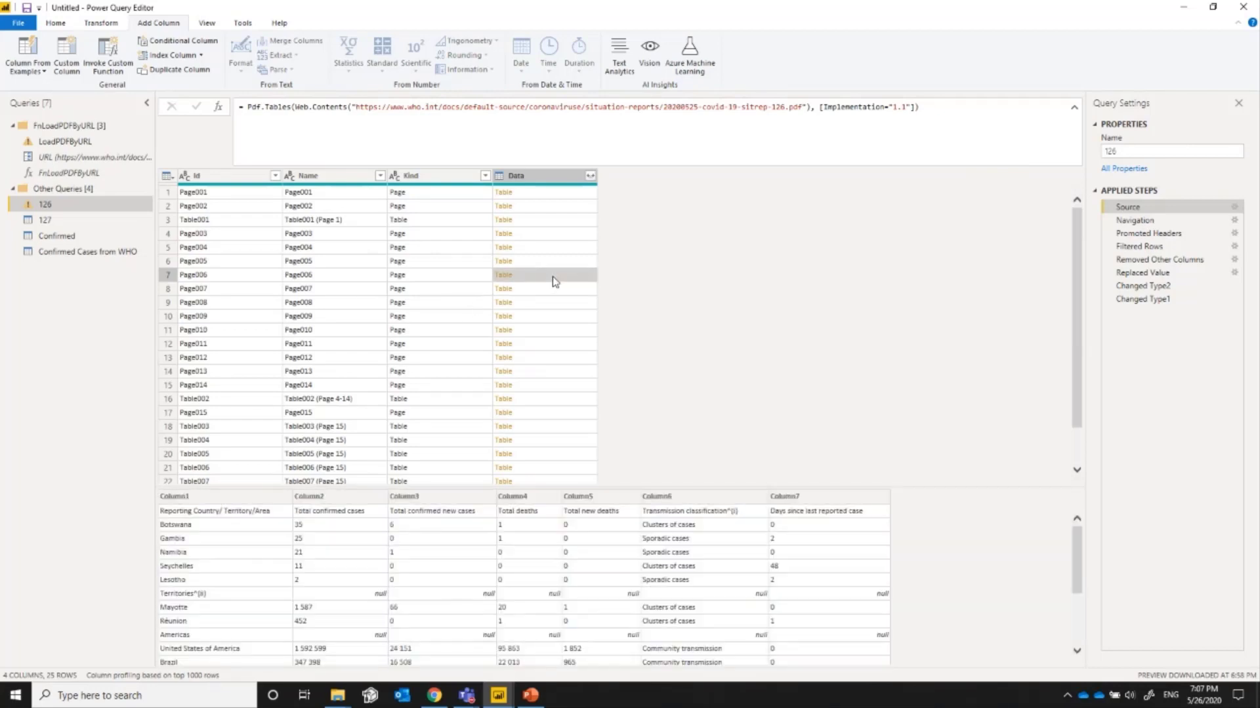
- Change the 126 query's Navigation step to load Page006 instead of Table003, and check the result at the final Changed Type1 step
{"action": "left_click", "coordinate": [296, 277]}
{"action": "double_click", "coordinate": [187, 502]}
{"action": "key", "text": "ctrl+c"}
{"action": "left_click", "coordinate": [1139, 221]}
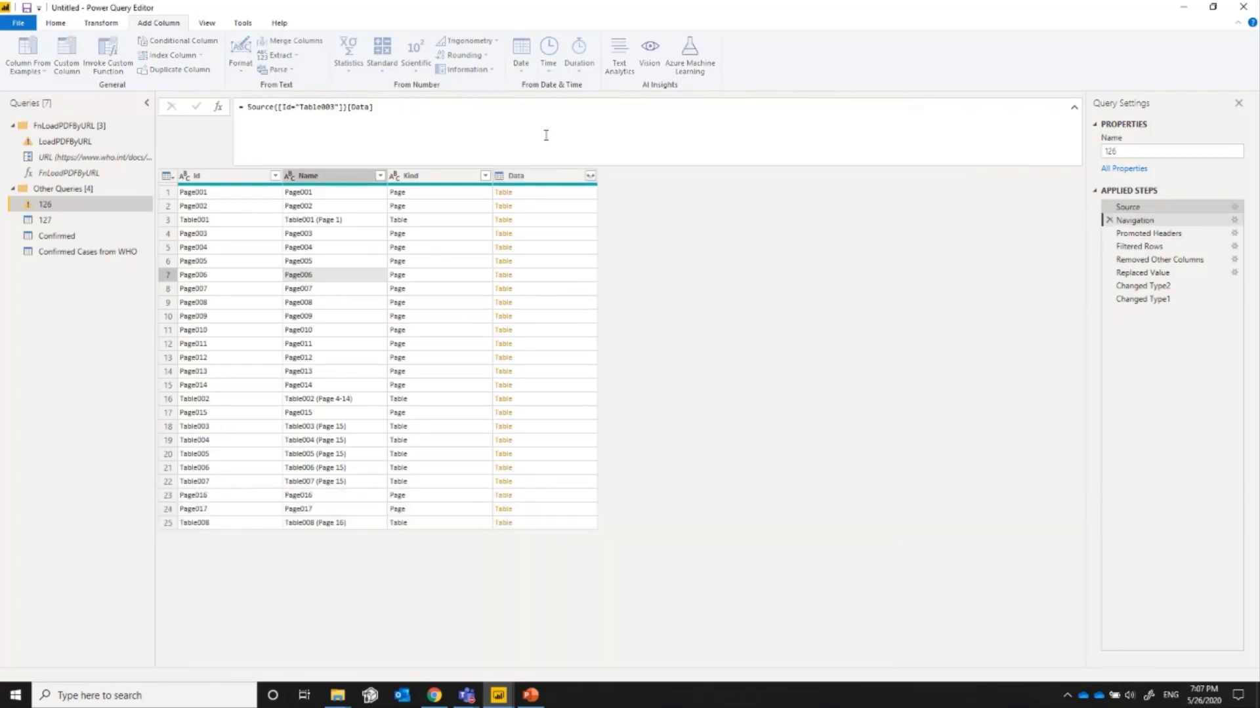
{"action": "left_click", "coordinate": [303, 107]}
{"action": "double_click", "coordinate": [303, 107]}
{"action": "key", "text": "ctrl+v"}
{"action": "key", "text": "Return"}
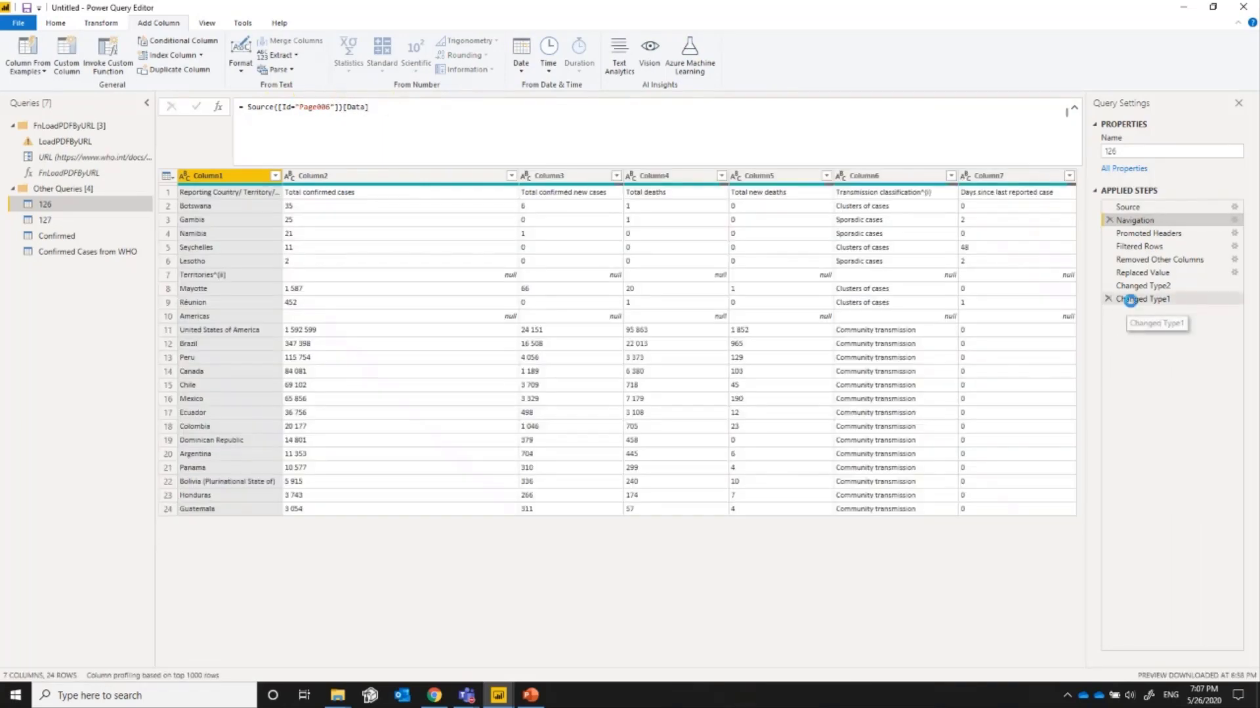
{"action": "left_click", "coordinate": [1143, 299]}
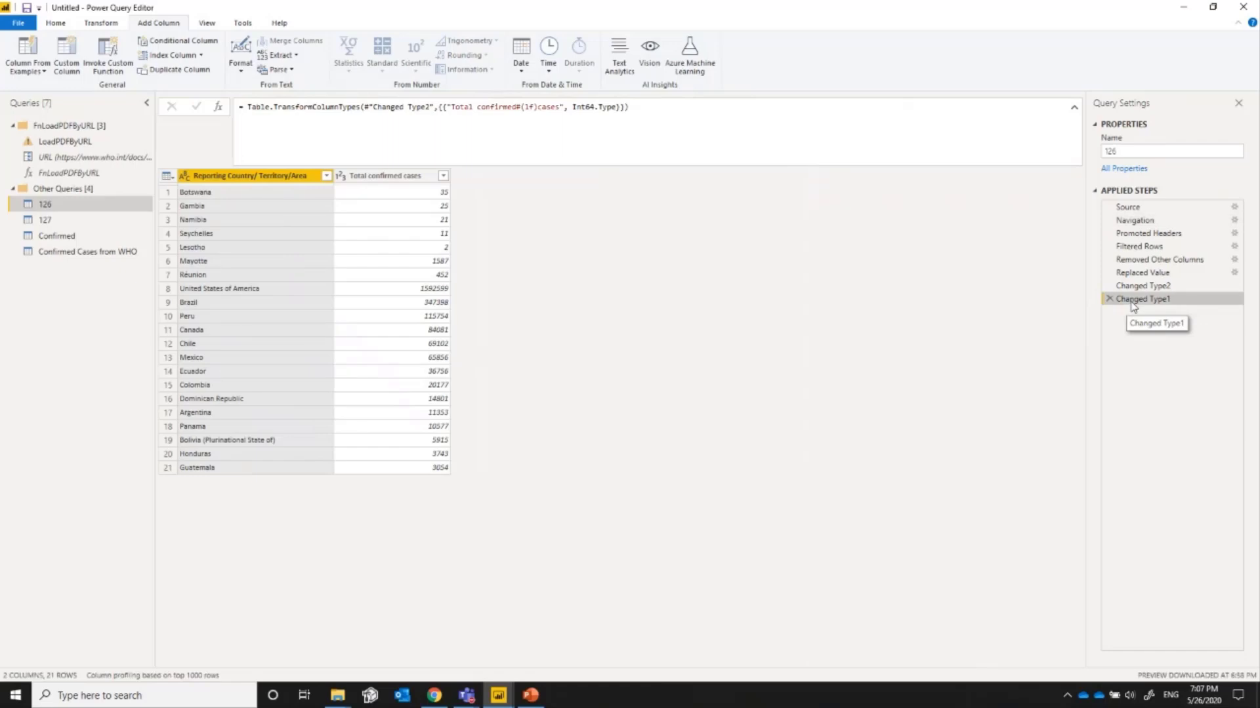
- Change the Id in the LoadPDFByURL query's Navigation step to Page006
{"action": "left_click", "coordinate": [68, 143]}
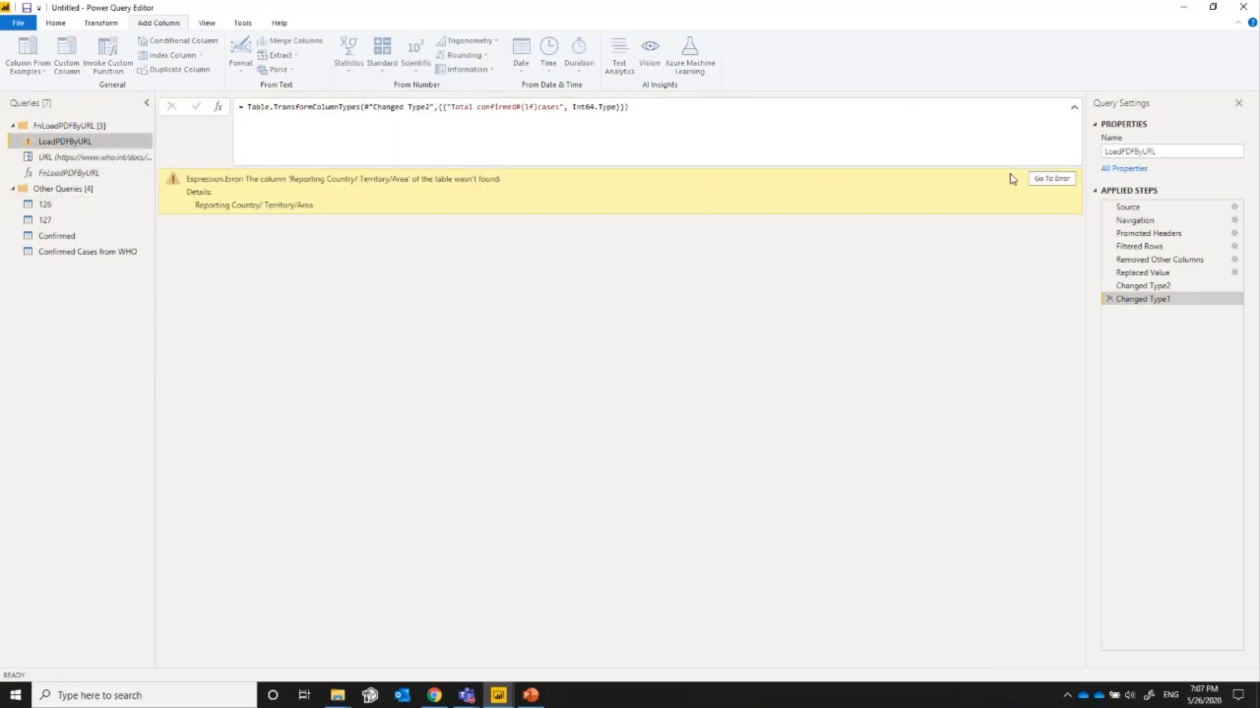
{"action": "left_click", "coordinate": [1134, 220]}
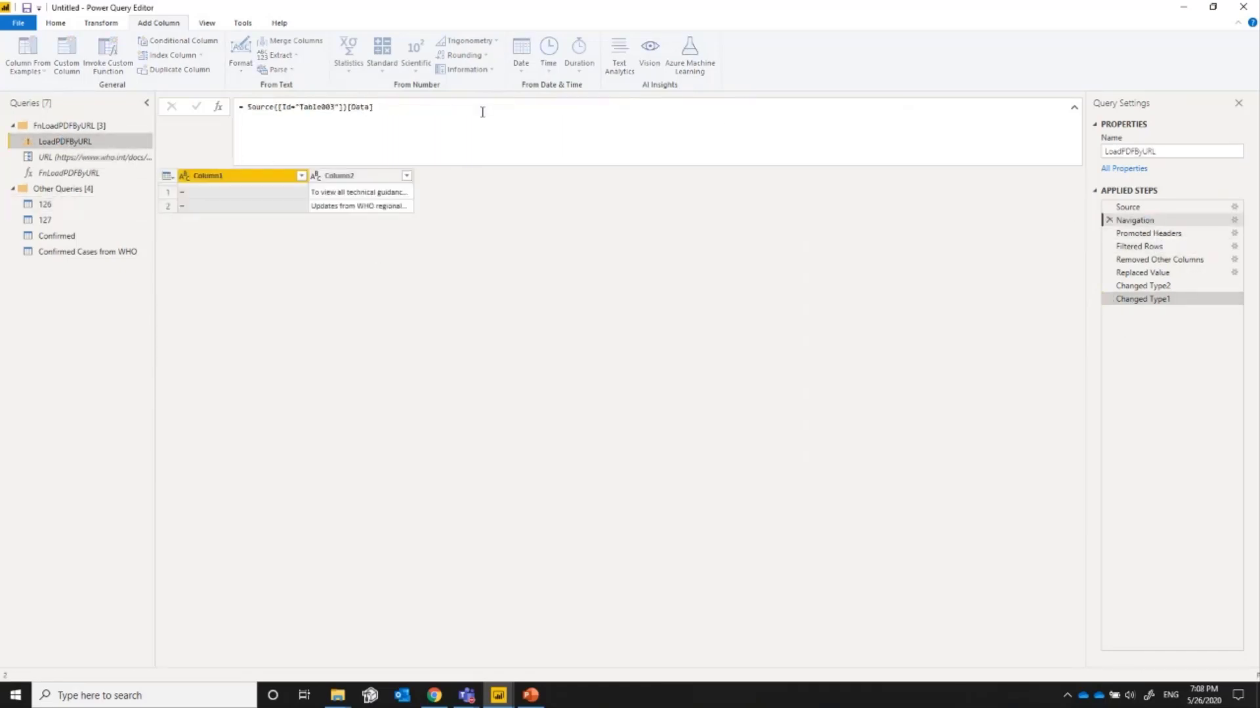
{"action": "double_click", "coordinate": [315, 109]}
{"action": "type", "text": "Page006"}
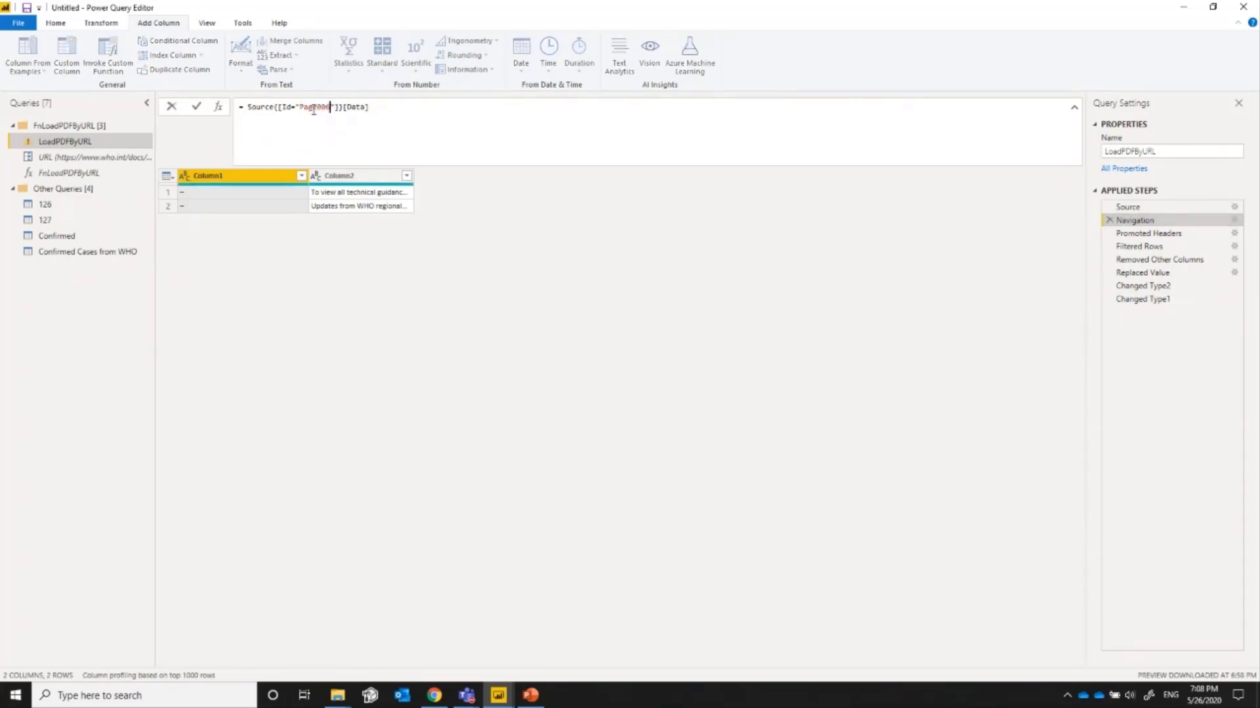
{"action": "key", "text": "Return"}
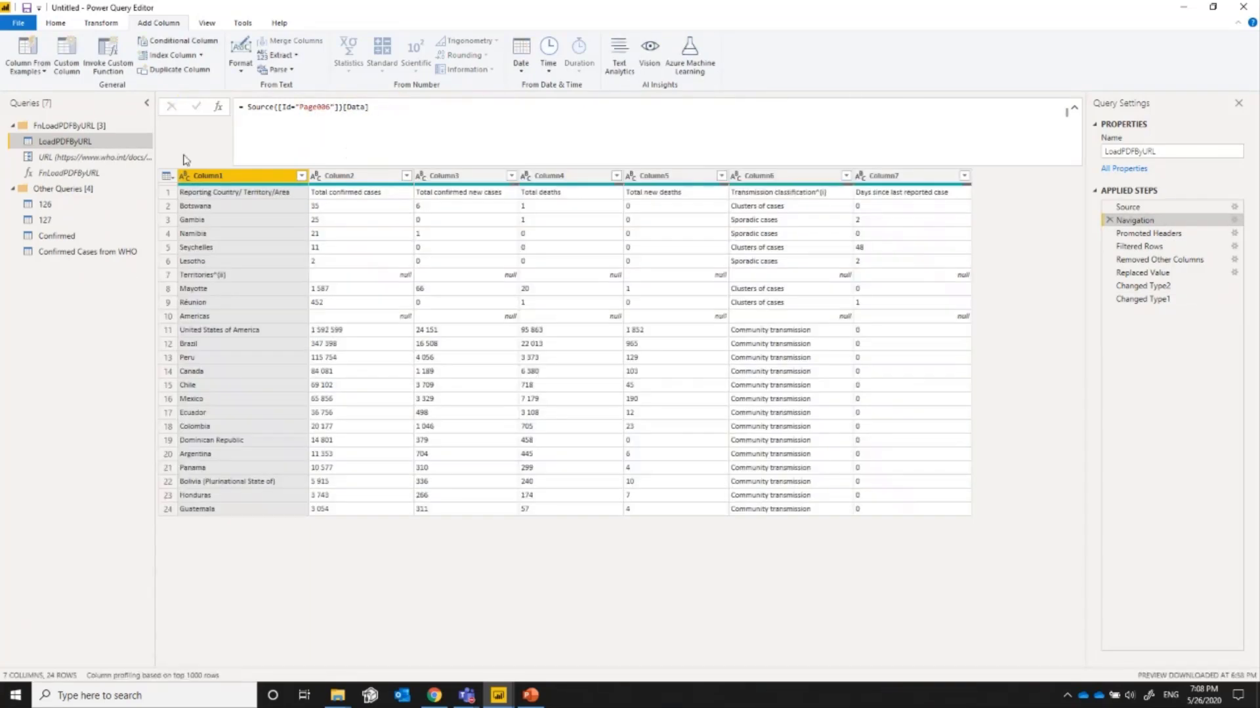
- Preview the tables returned by FnLoadPDFByURL for both the 127 and 126 URLs in the Confirmed Cases from WHO query
{"action": "left_click", "coordinate": [57, 251]}
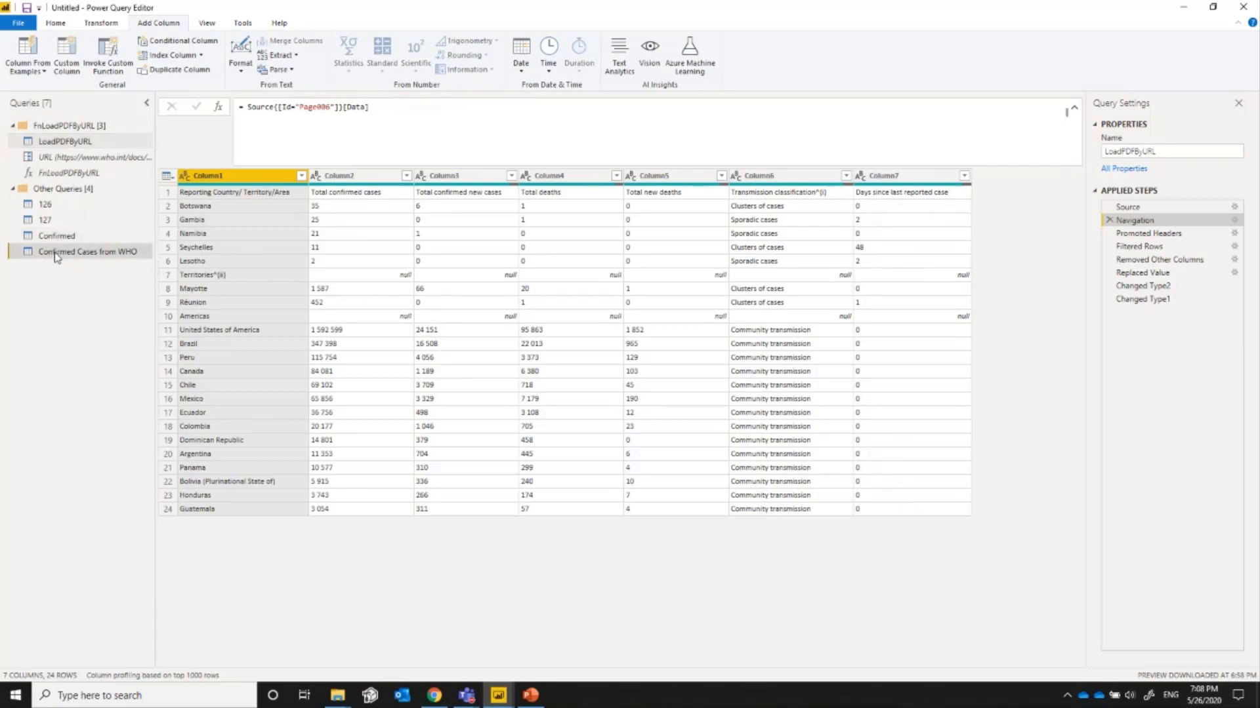
{"action": "left_click", "coordinate": [607, 214]}
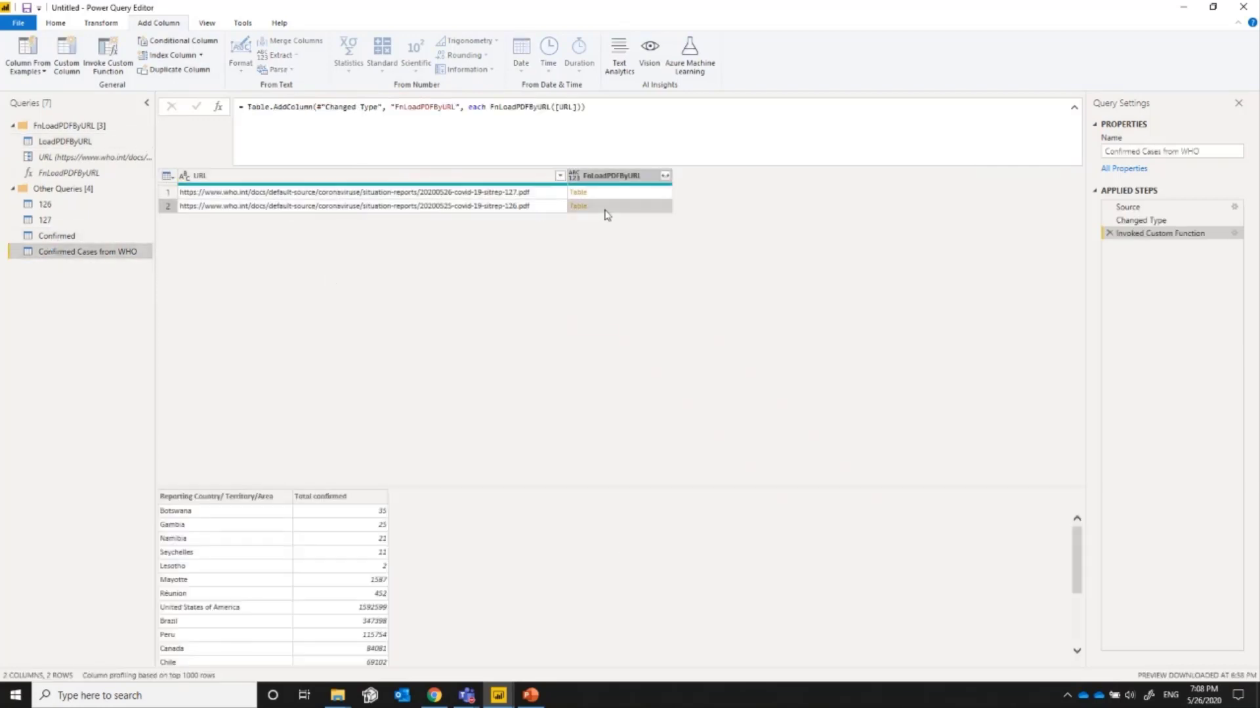
{"action": "left_click", "coordinate": [624, 192]}
{"action": "left_click", "coordinate": [625, 206]}
{"action": "left_click", "coordinate": [623, 192]}
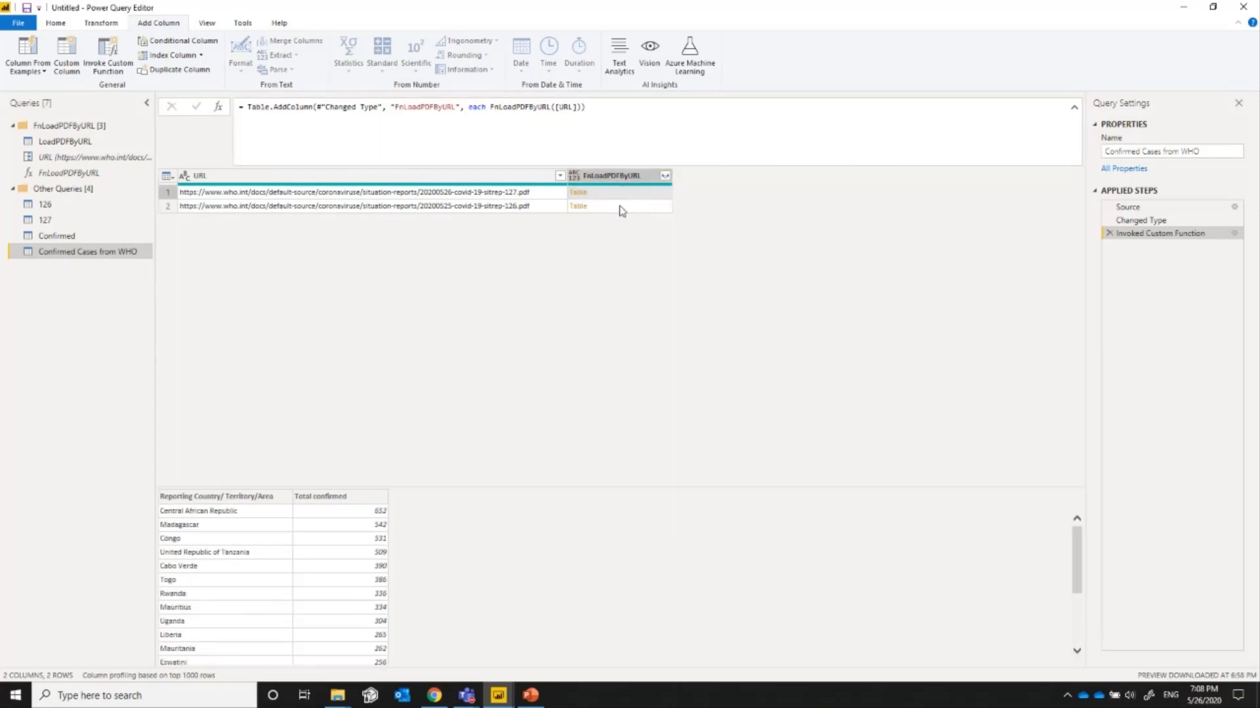
- Expand the FnLoadPDFByURL column into Reporting Country/ Territory/Area and Total confirmed cases, without the original column name as prefix
{"action": "left_click", "coordinate": [666, 176]}
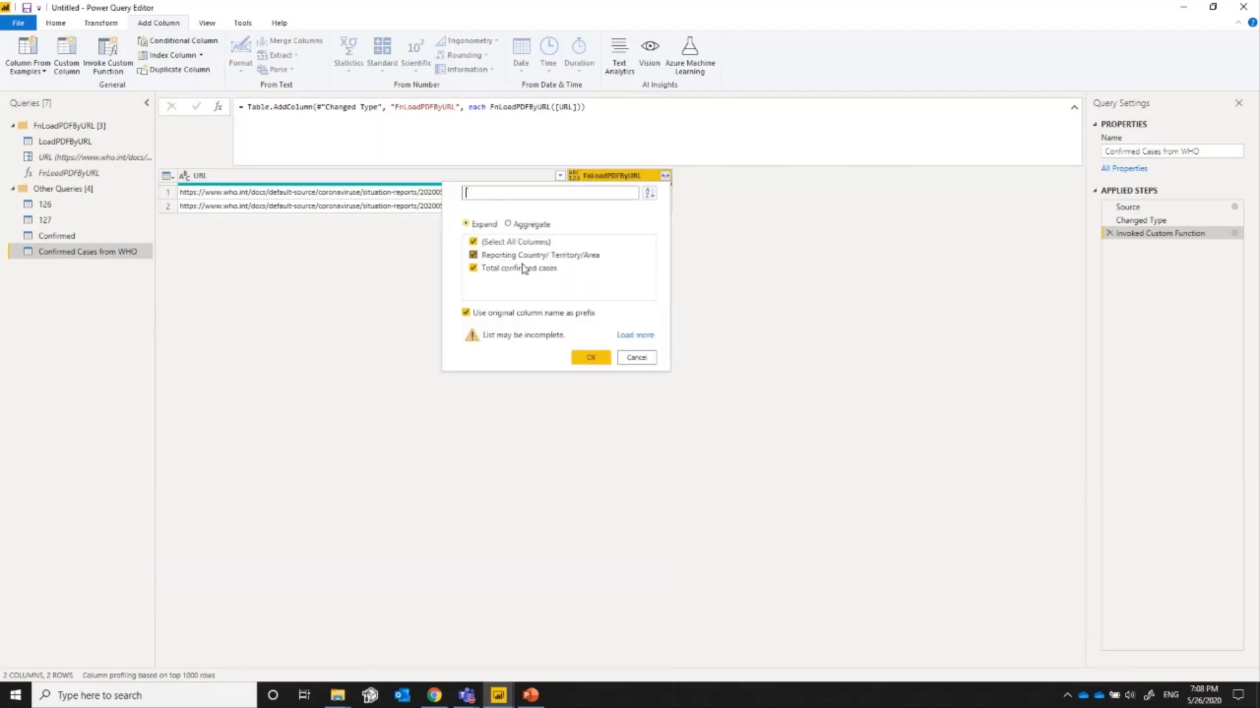
{"action": "left_click", "coordinate": [495, 312]}
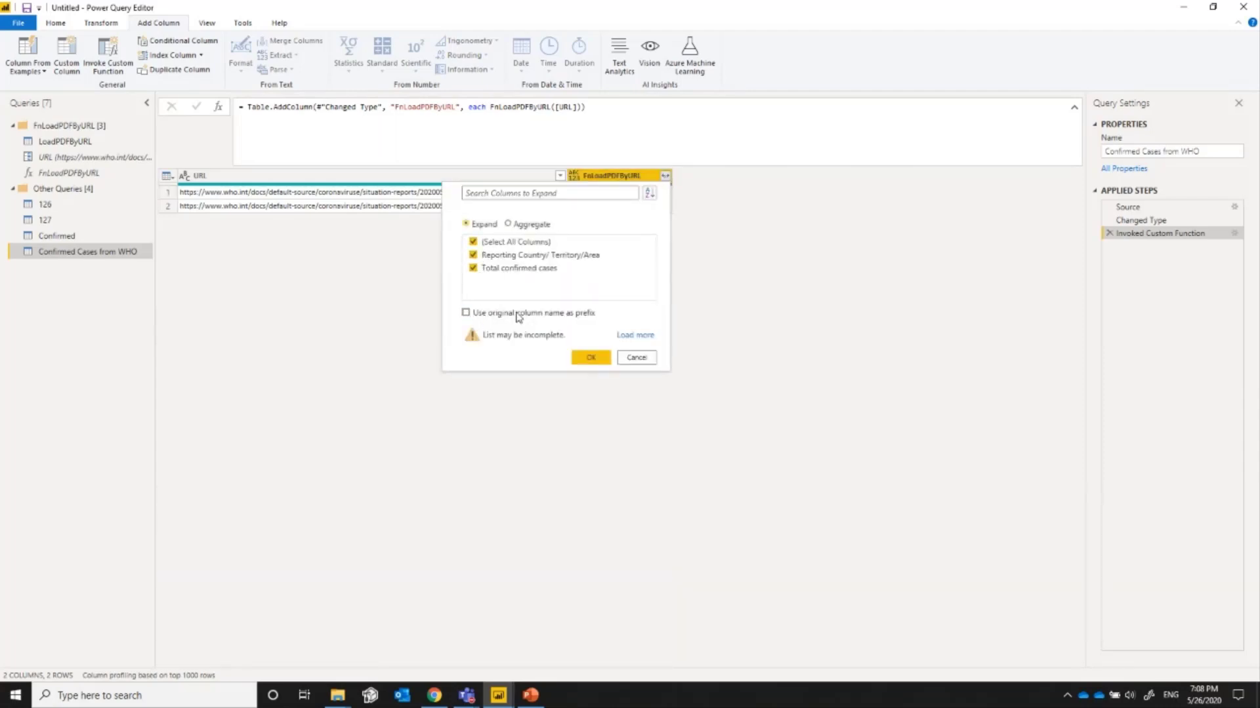
{"action": "left_click", "coordinate": [586, 357]}
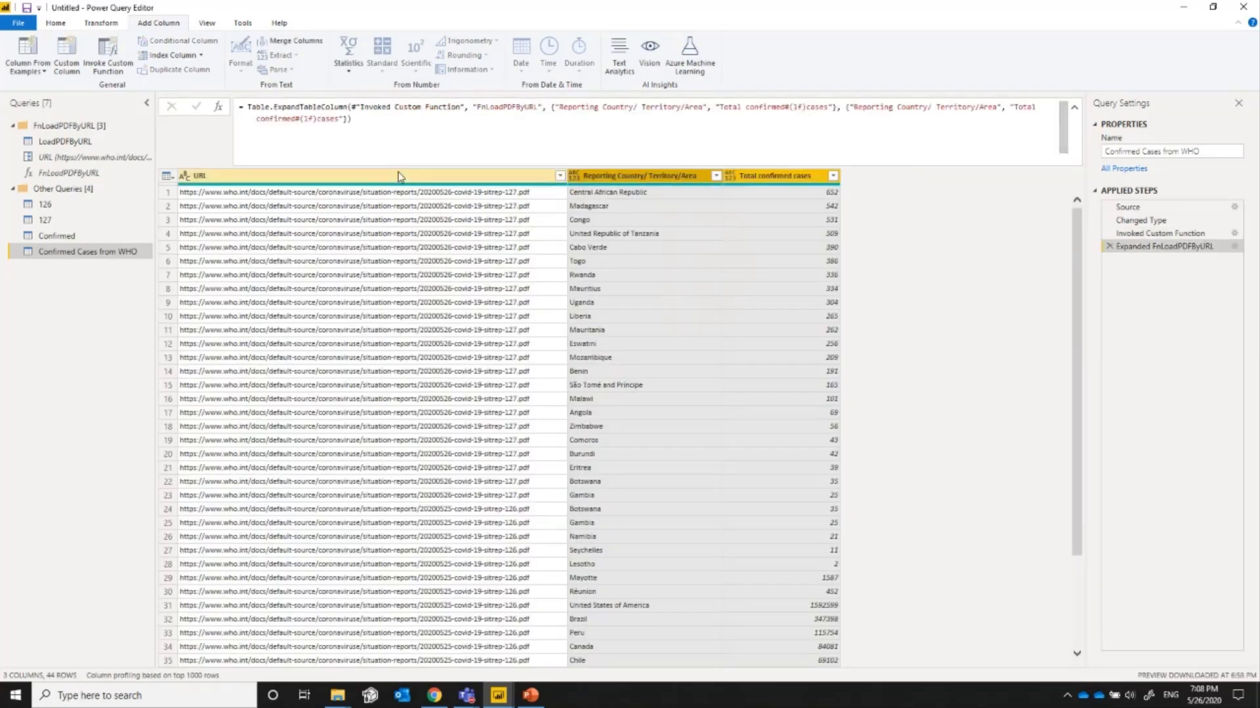
- Start a column from examples based only on the URL column and name the new column Date
{"action": "right_click", "coordinate": [399, 174]}
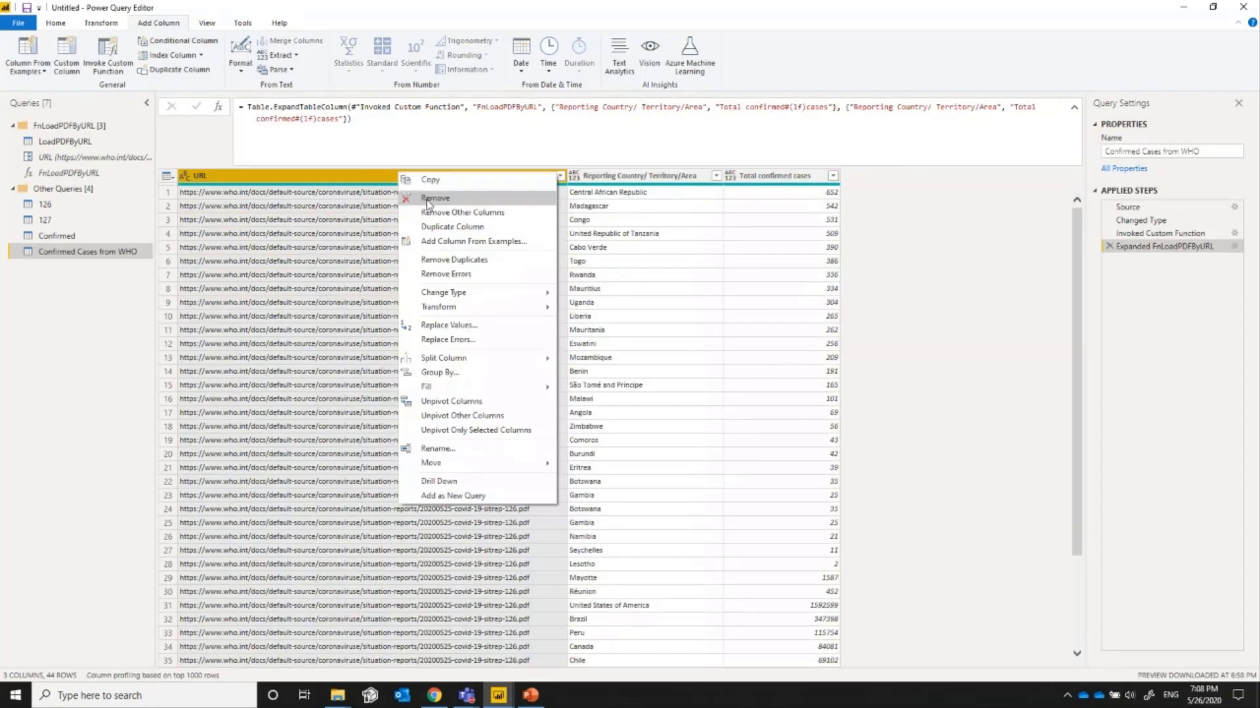
{"action": "left_click", "coordinate": [326, 189]}
{"action": "scroll", "coordinate": [446, 354], "scroll_direction": "down", "scroll_amount": 3}
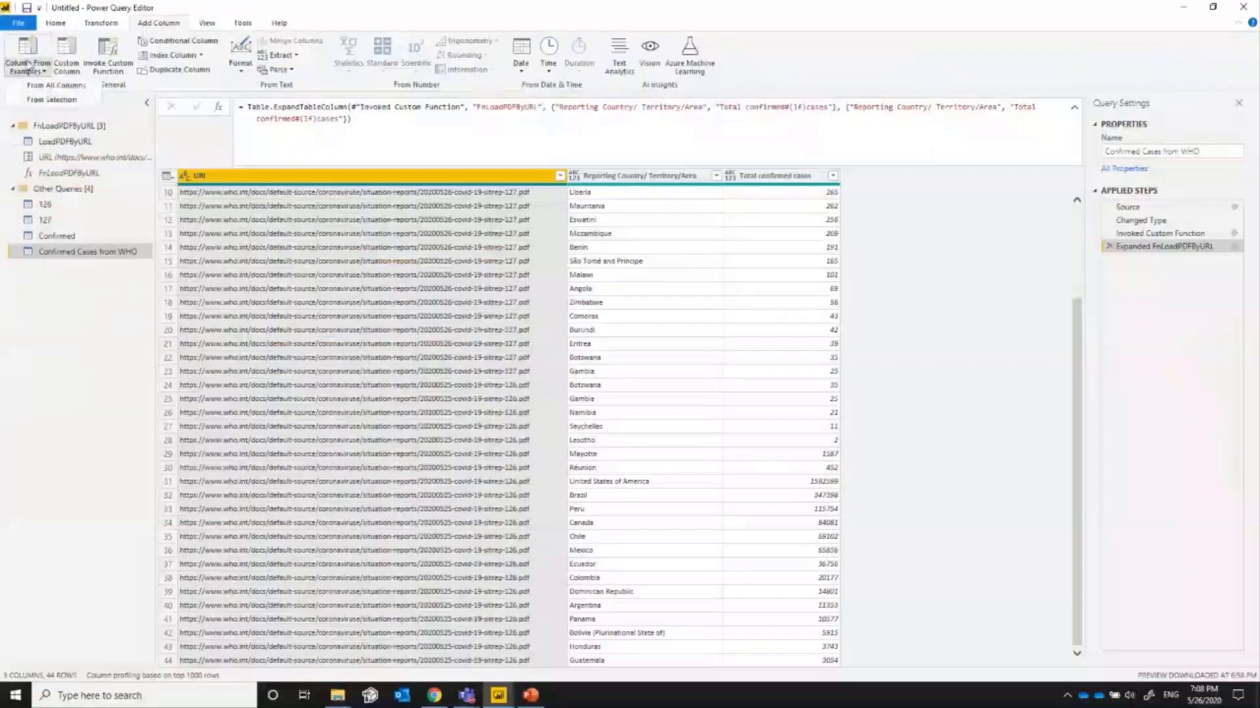
{"action": "left_click", "coordinate": [44, 109]}
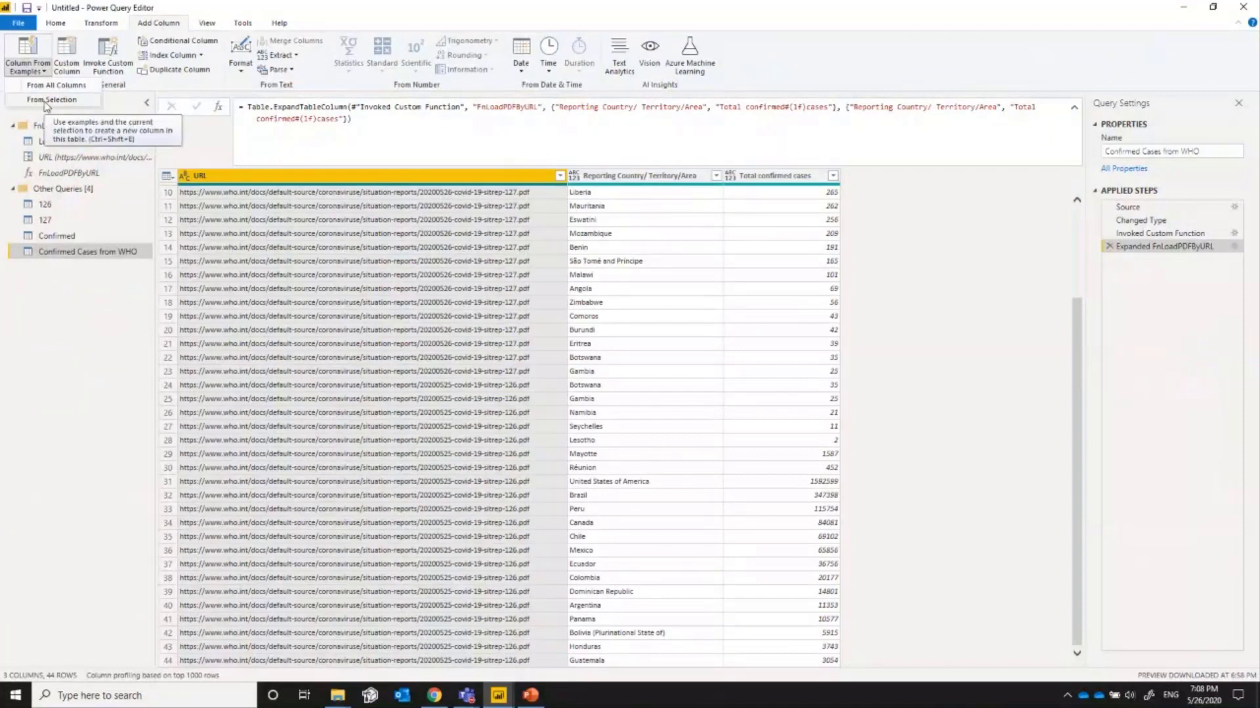
{"action": "key", "text": "super"}
{"action": "key", "text": "super"}
{"action": "left_click", "coordinate": [40, 72]}
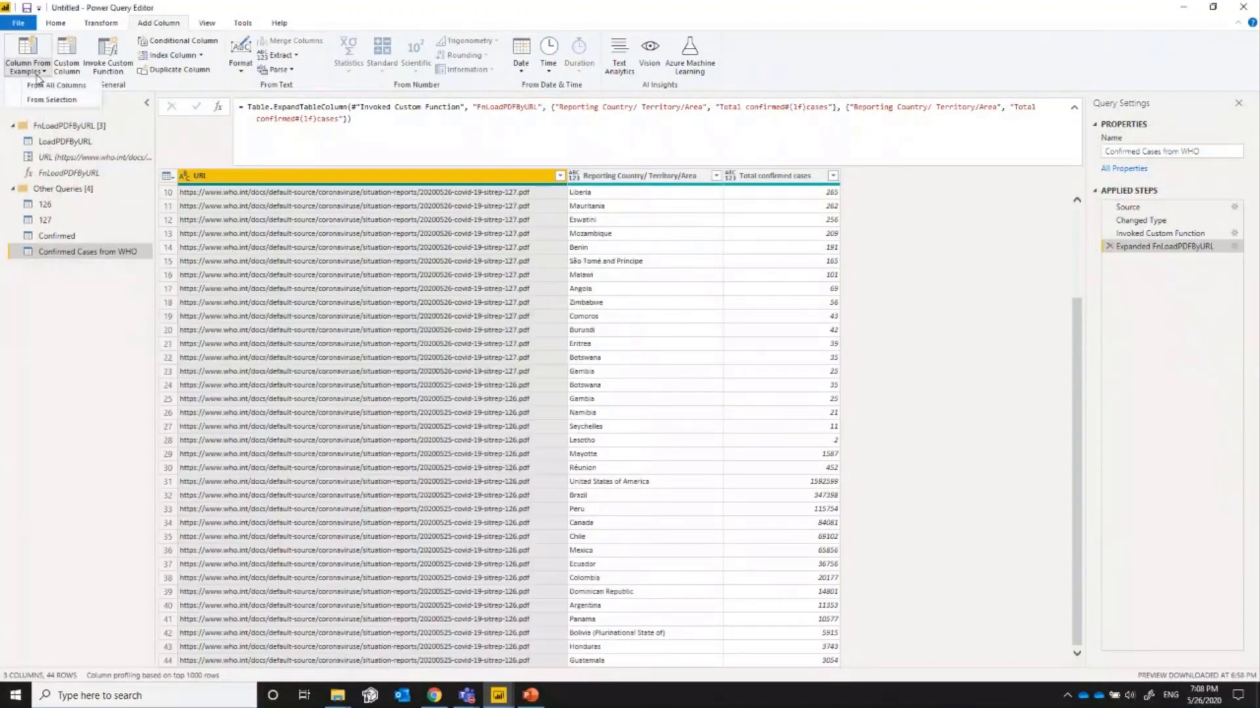
{"action": "left_click", "coordinate": [52, 107]}
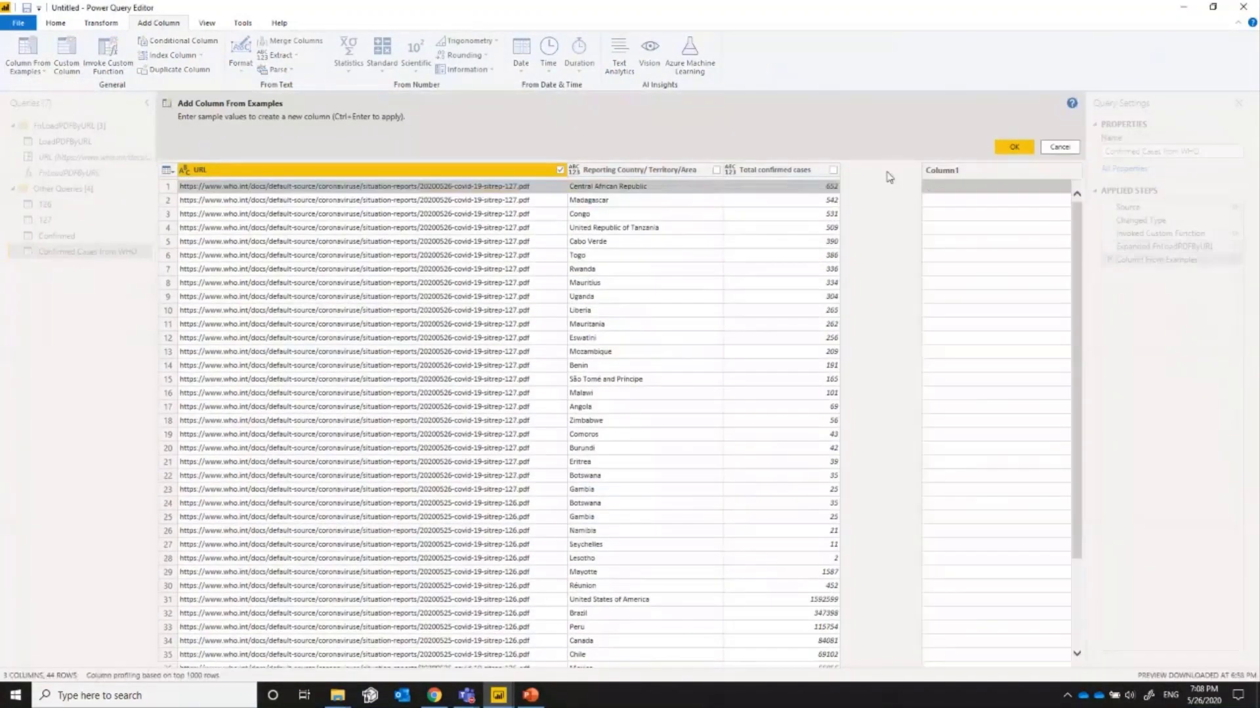
{"action": "double_click", "coordinate": [943, 171]}
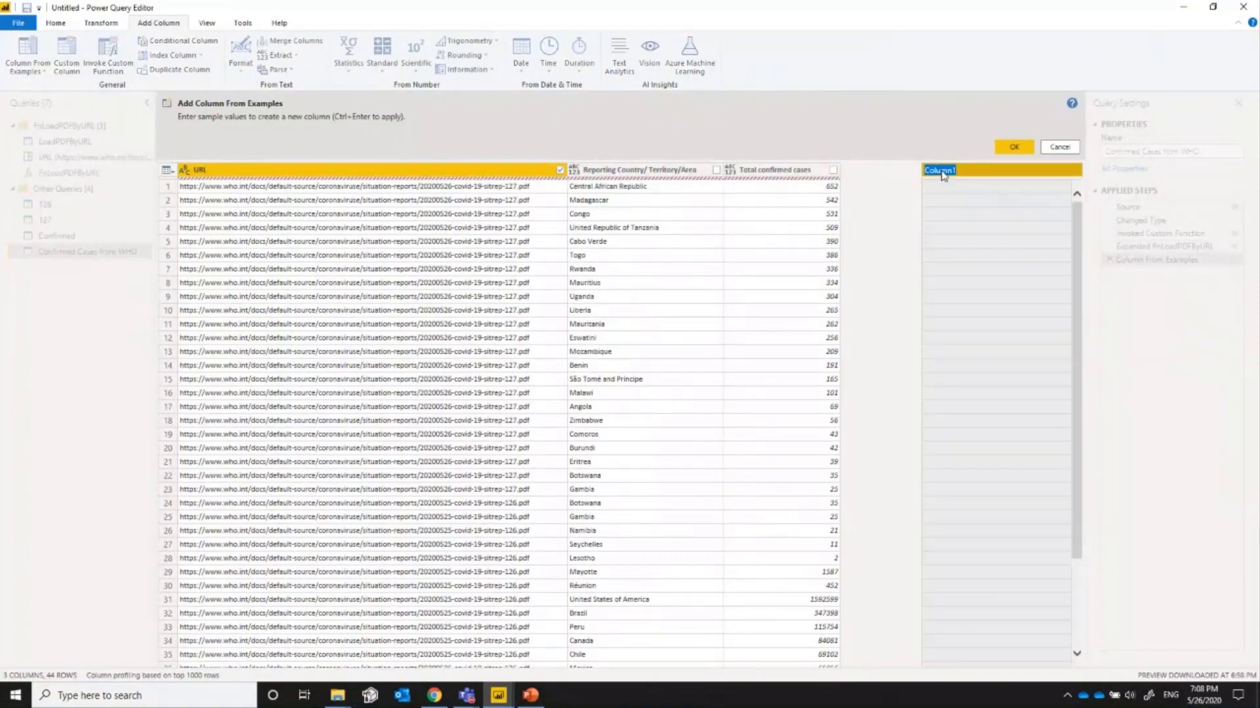
{"action": "type", "text": "Date"}
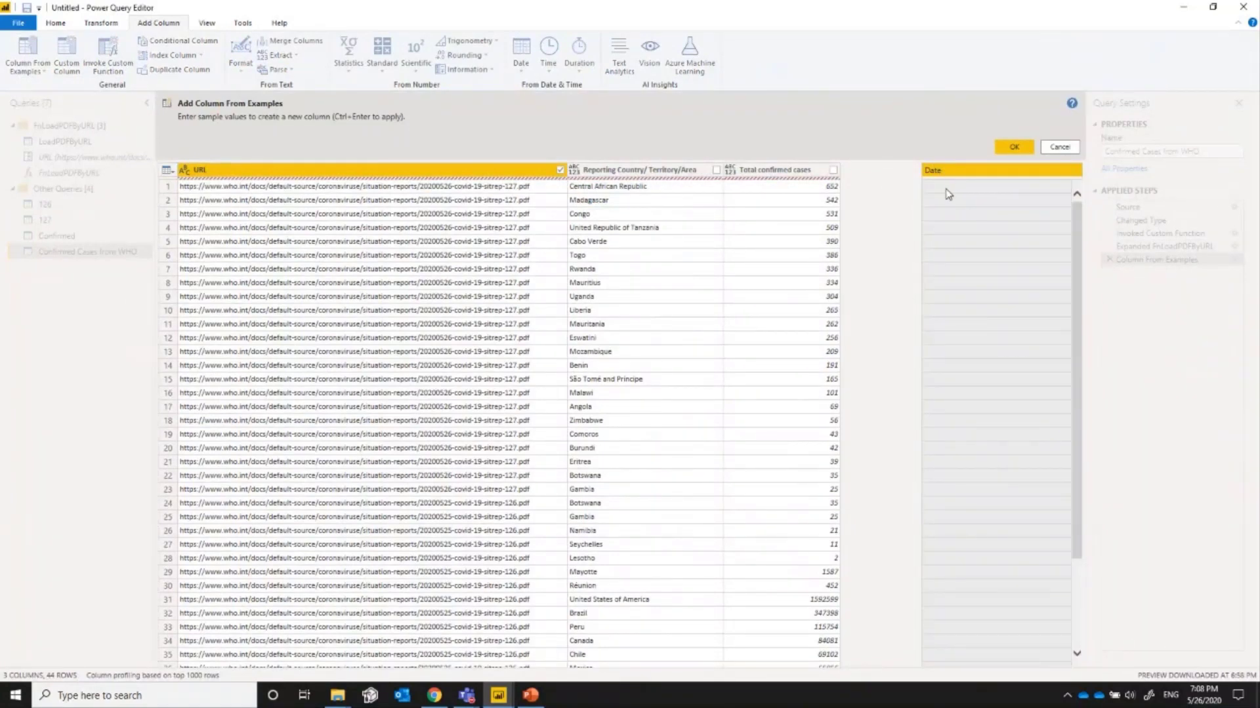
- Give 20200526 as the first row's example for the Date column, check the filled values and create the column
{"action": "left_click", "coordinate": [949, 192]}
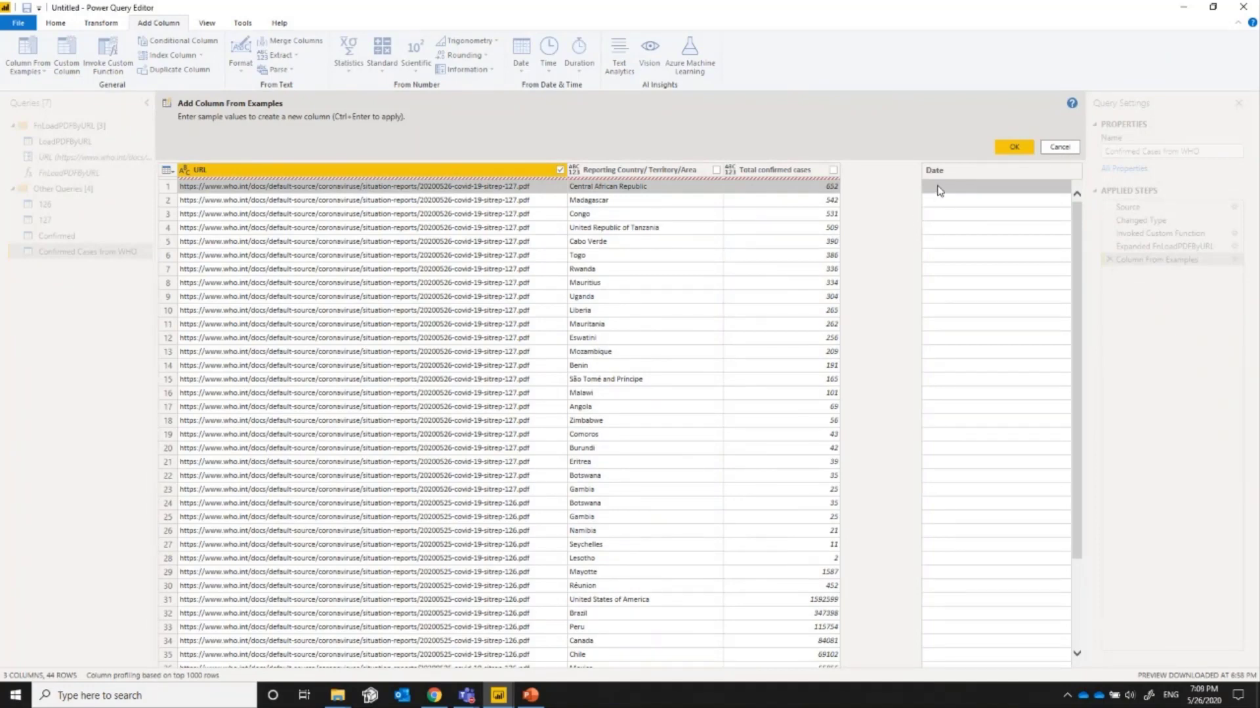
{"action": "type", "text": "2"}
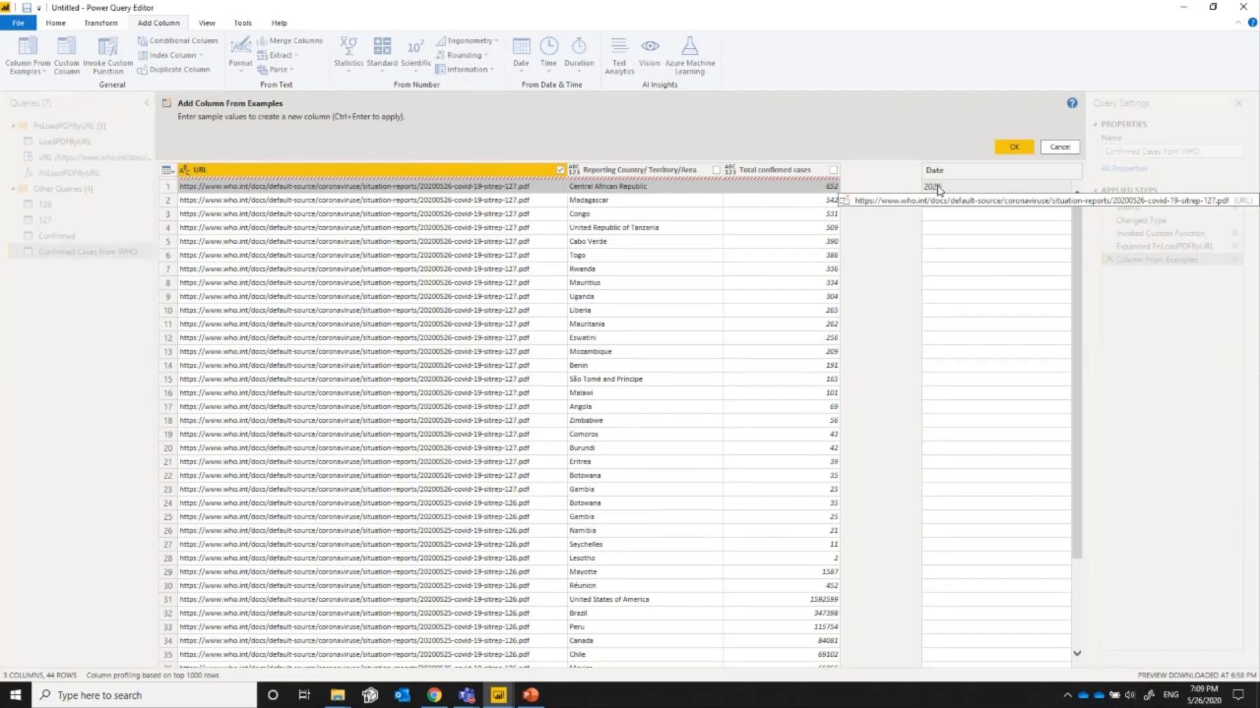
{"action": "type", "text": "02005"}
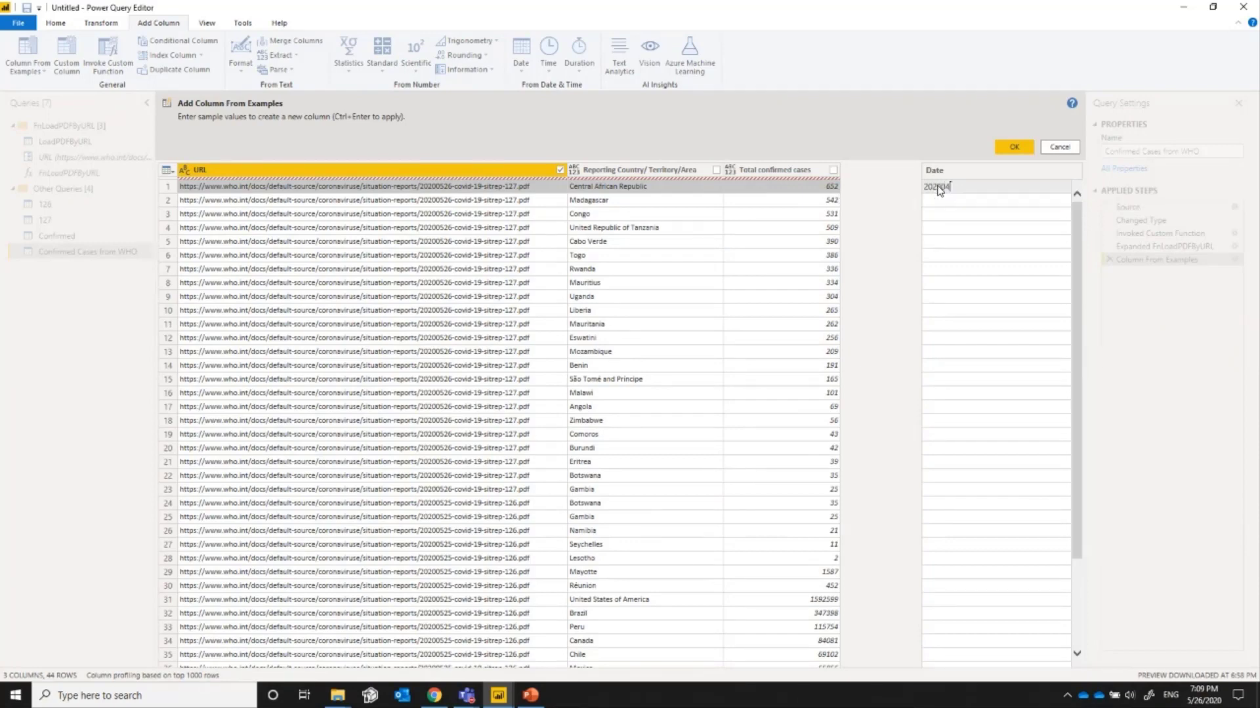
{"action": "key", "text": "BackSpace"}
{"action": "key", "text": "BackSpace"}
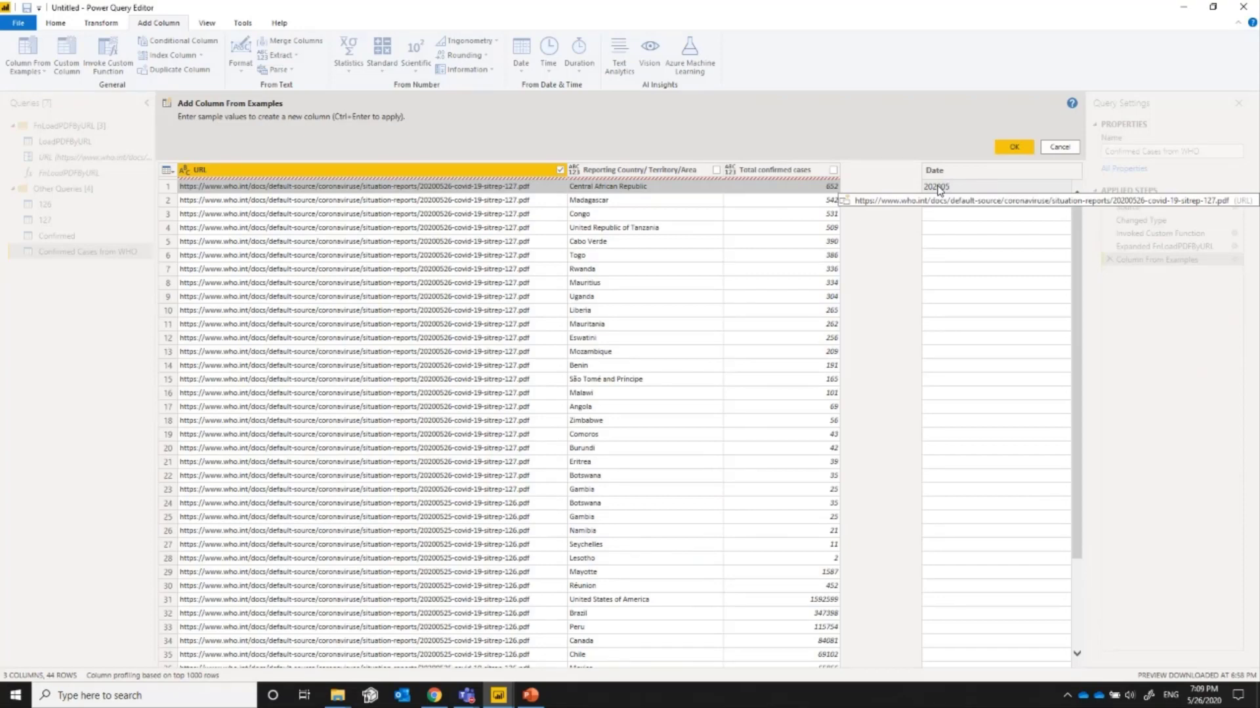
{"action": "key", "text": "BackSpace"}
{"action": "key", "text": "BackSpace"}
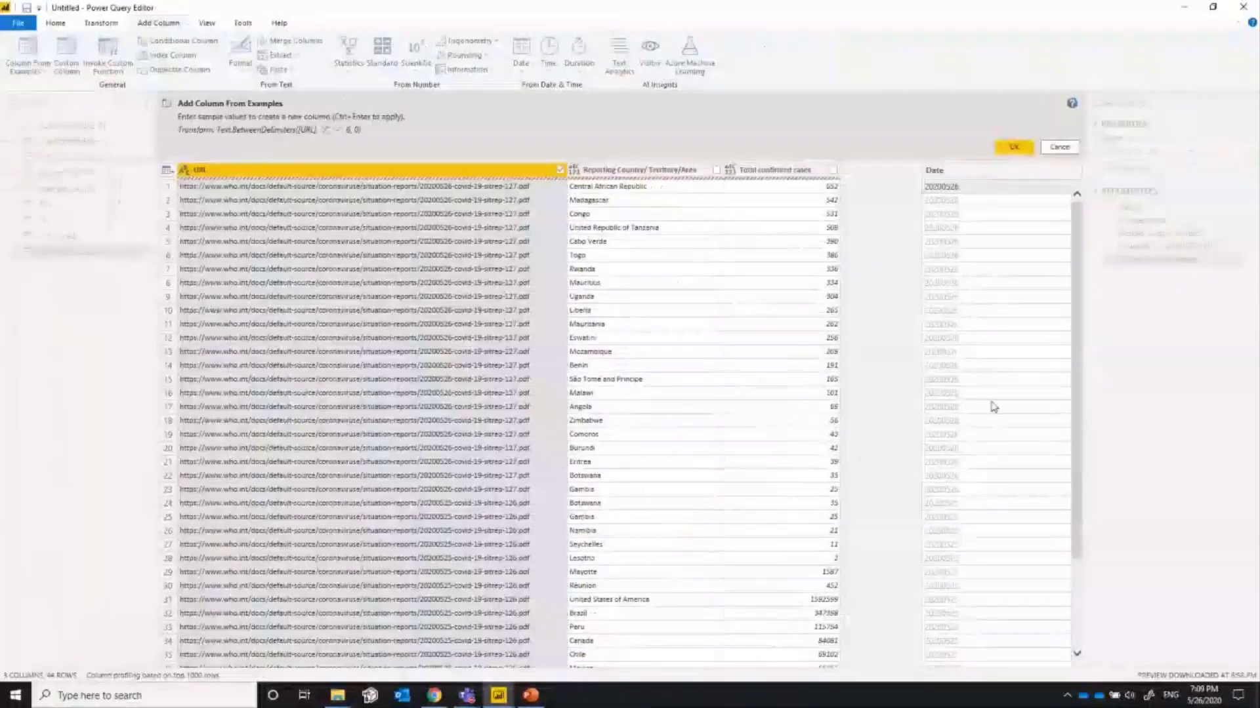
{"action": "scroll", "coordinate": [994, 410], "scroll_direction": "down", "scroll_amount": 3}
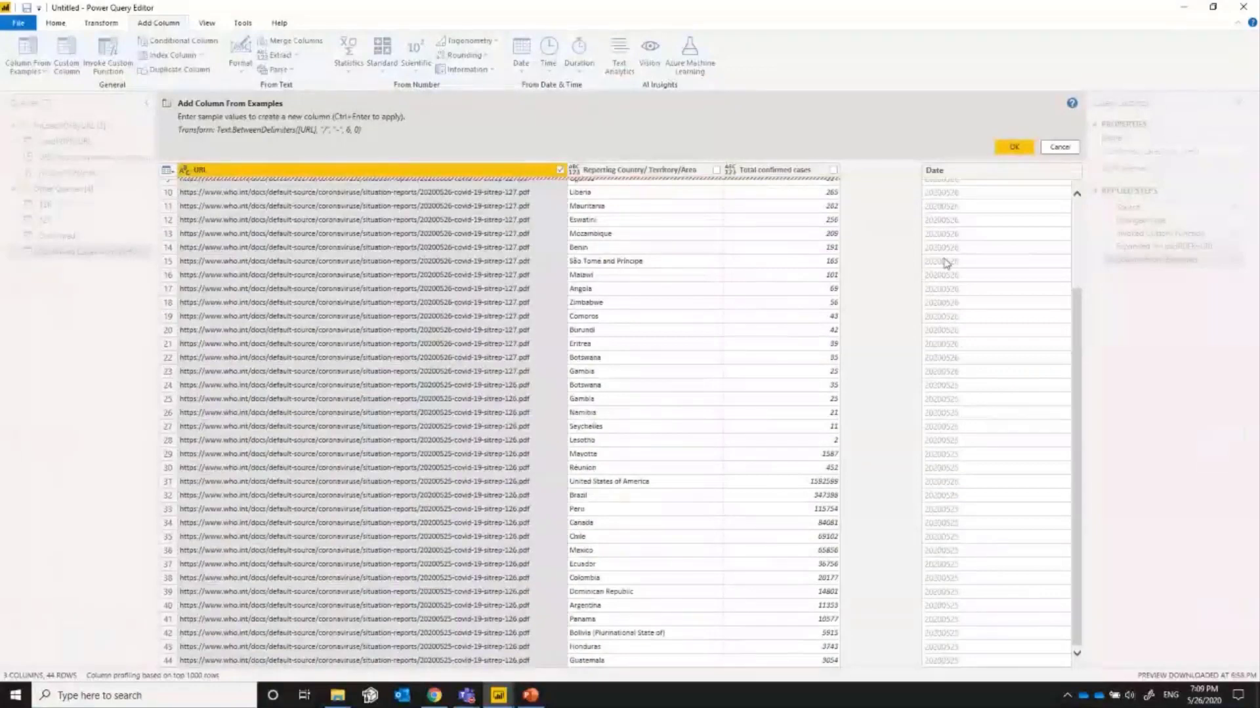
{"action": "left_click", "coordinate": [1013, 147]}
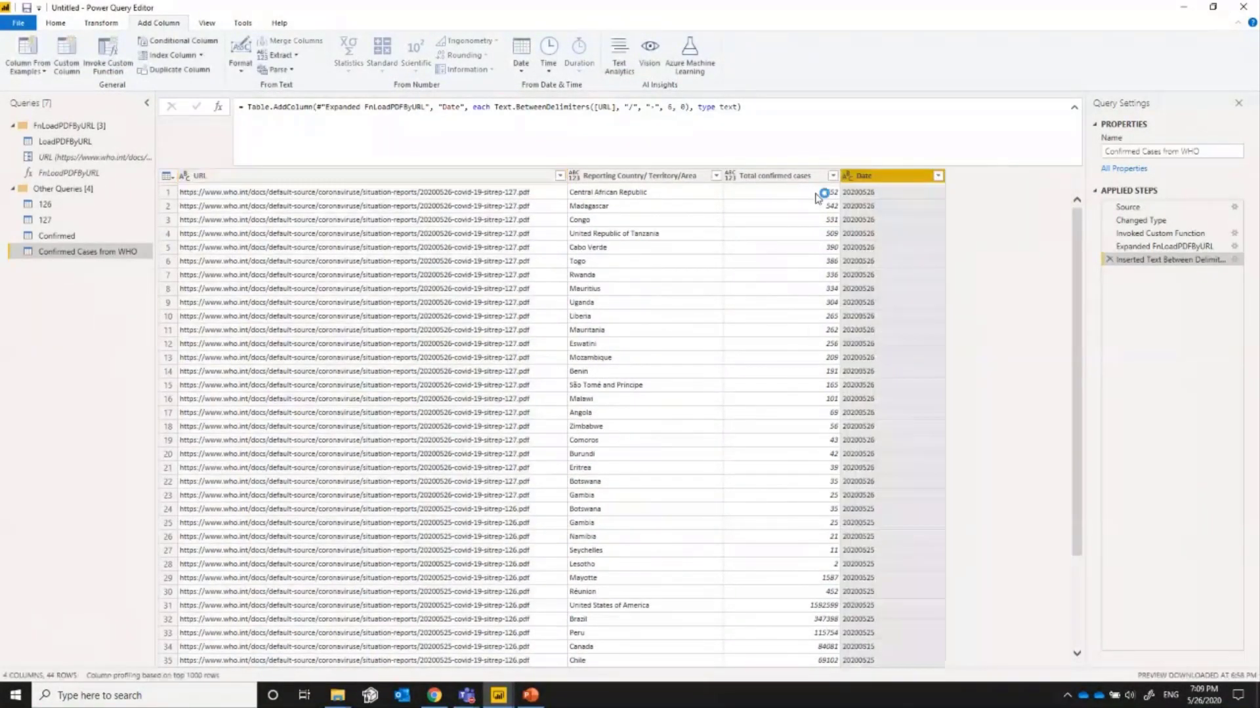
- Change the Date column's data type to Date and remove the URL column
{"action": "left_click", "coordinate": [847, 176]}
{"action": "left_click", "coordinate": [873, 269]}
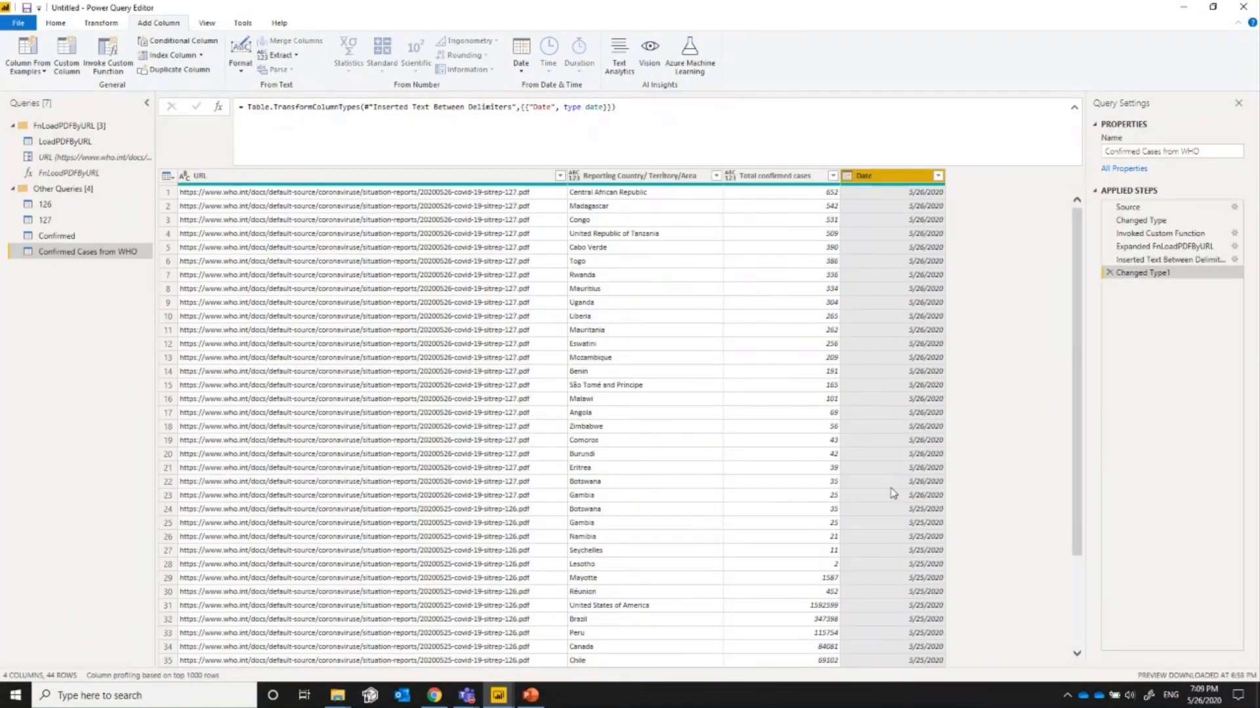
{"action": "right_click", "coordinate": [484, 179]}
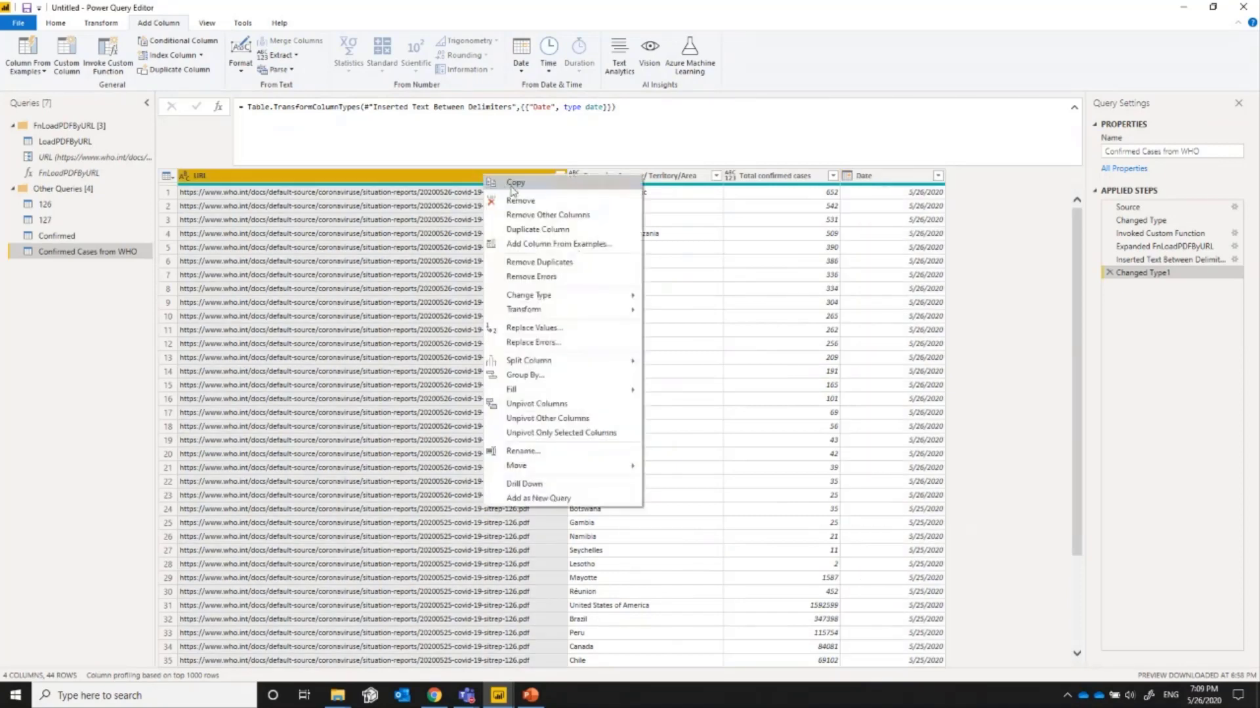
{"action": "left_click", "coordinate": [518, 194]}
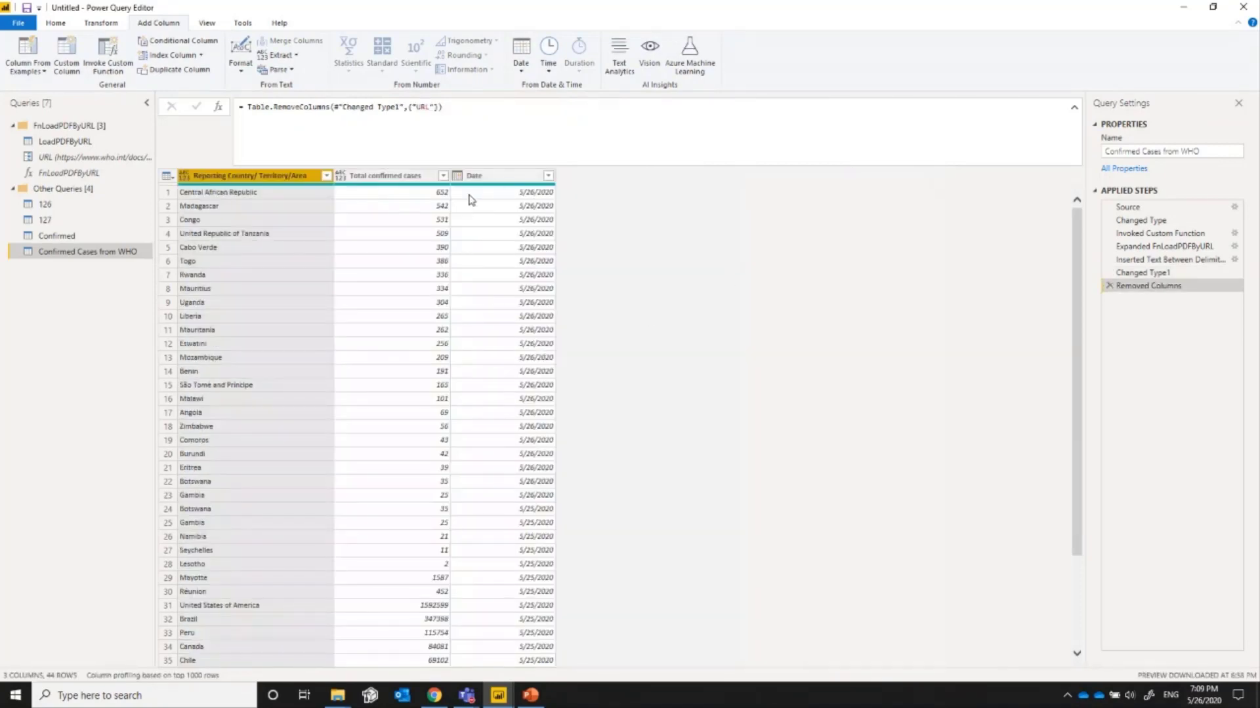
- Set the Total confirmed cases column's data type to Whole Number and load the queries into the report
{"action": "left_click", "coordinate": [340, 176]}
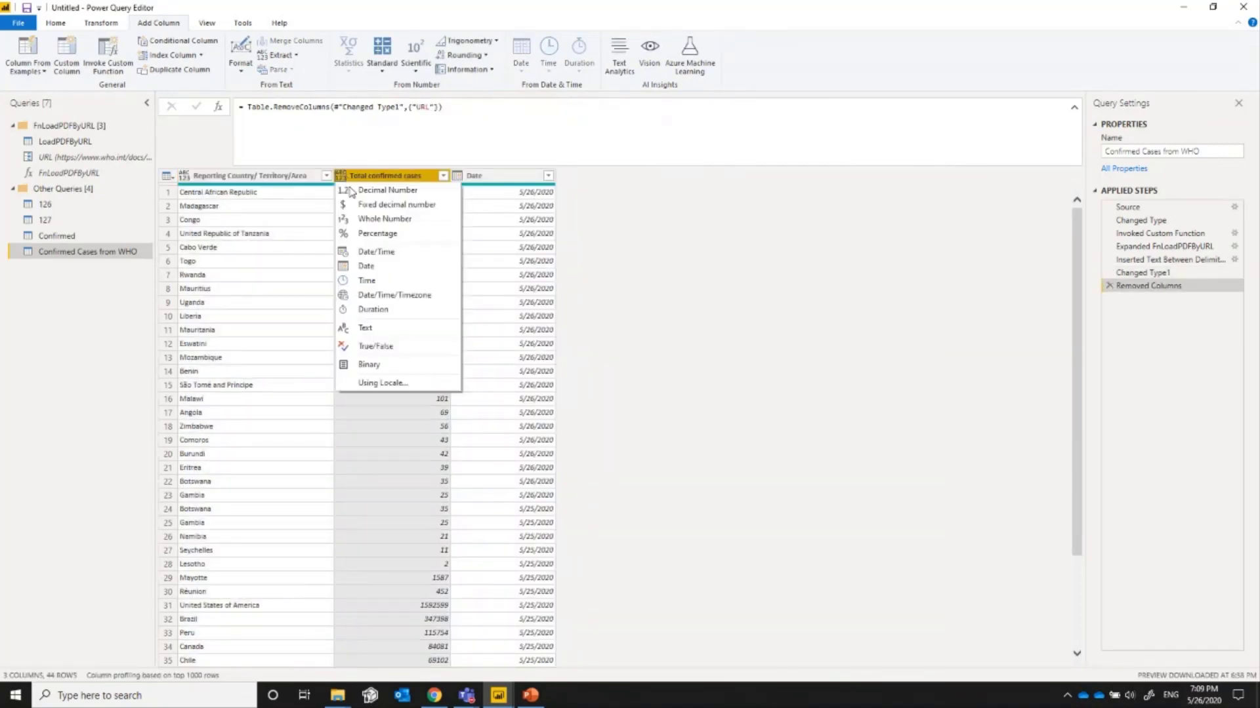
{"action": "left_click", "coordinate": [371, 218]}
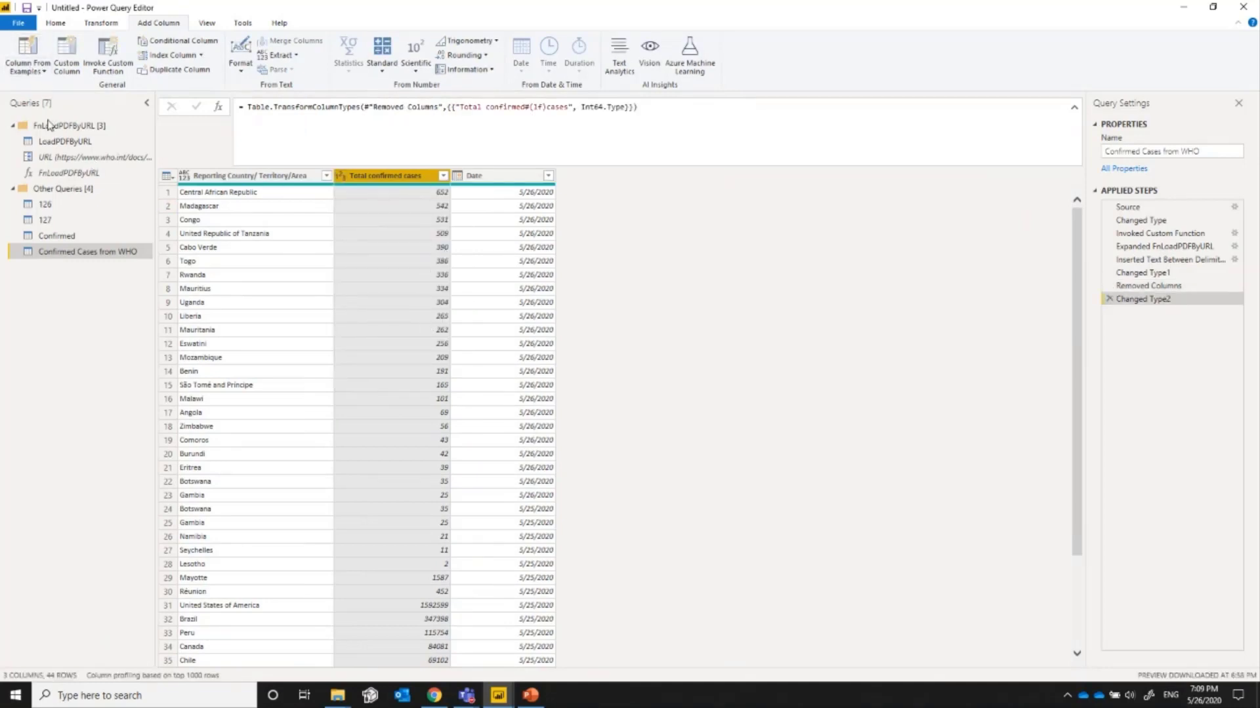
{"action": "left_click", "coordinate": [52, 23]}
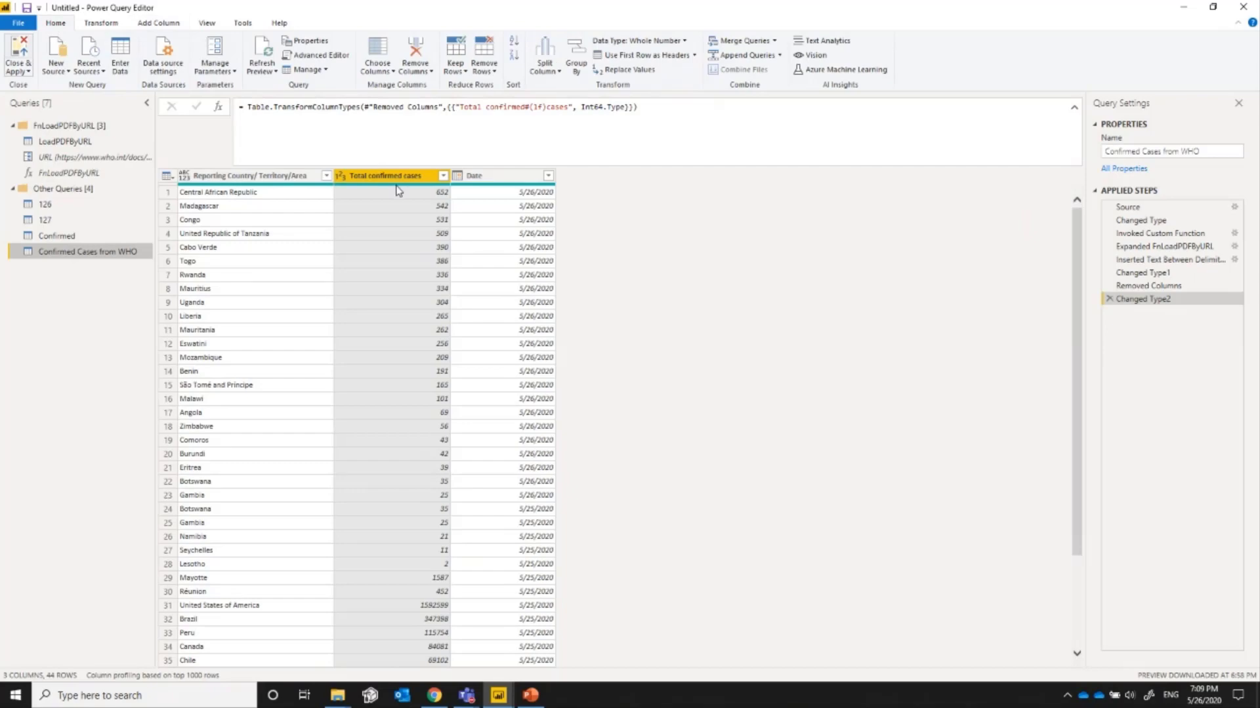
{"action": "key", "text": "alt+Tab"}
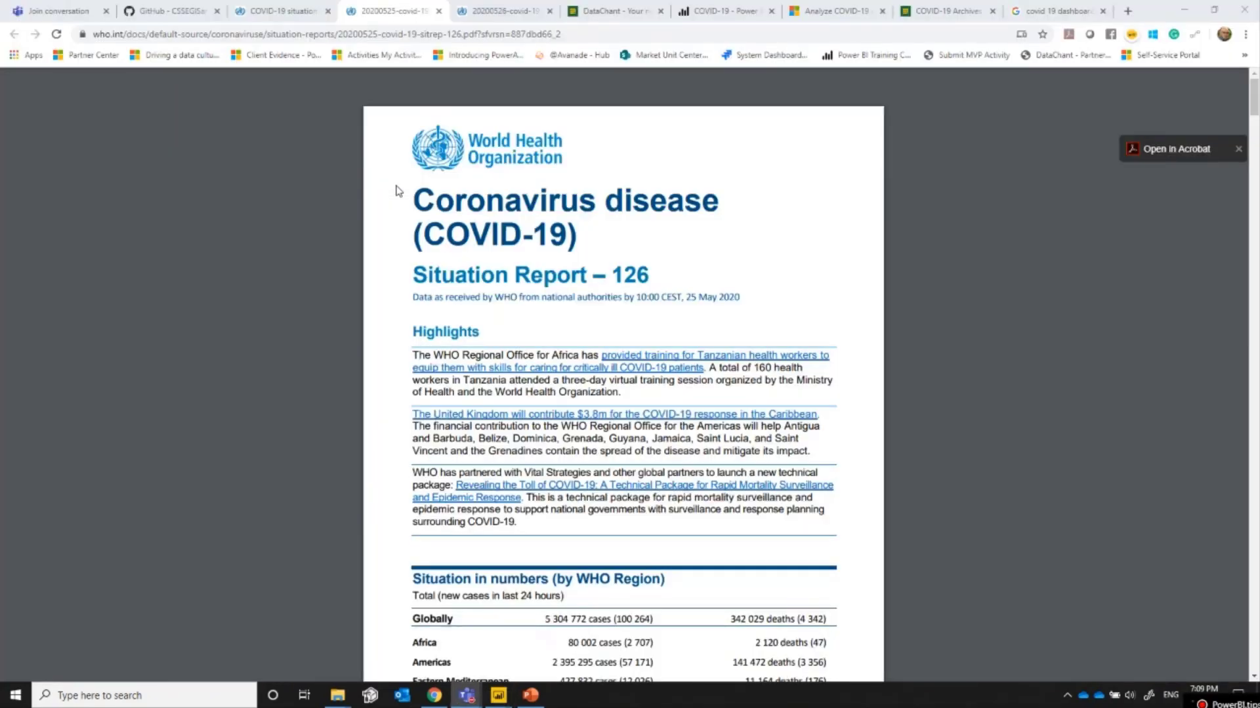
{"action": "key", "text": "alt+Tab"}
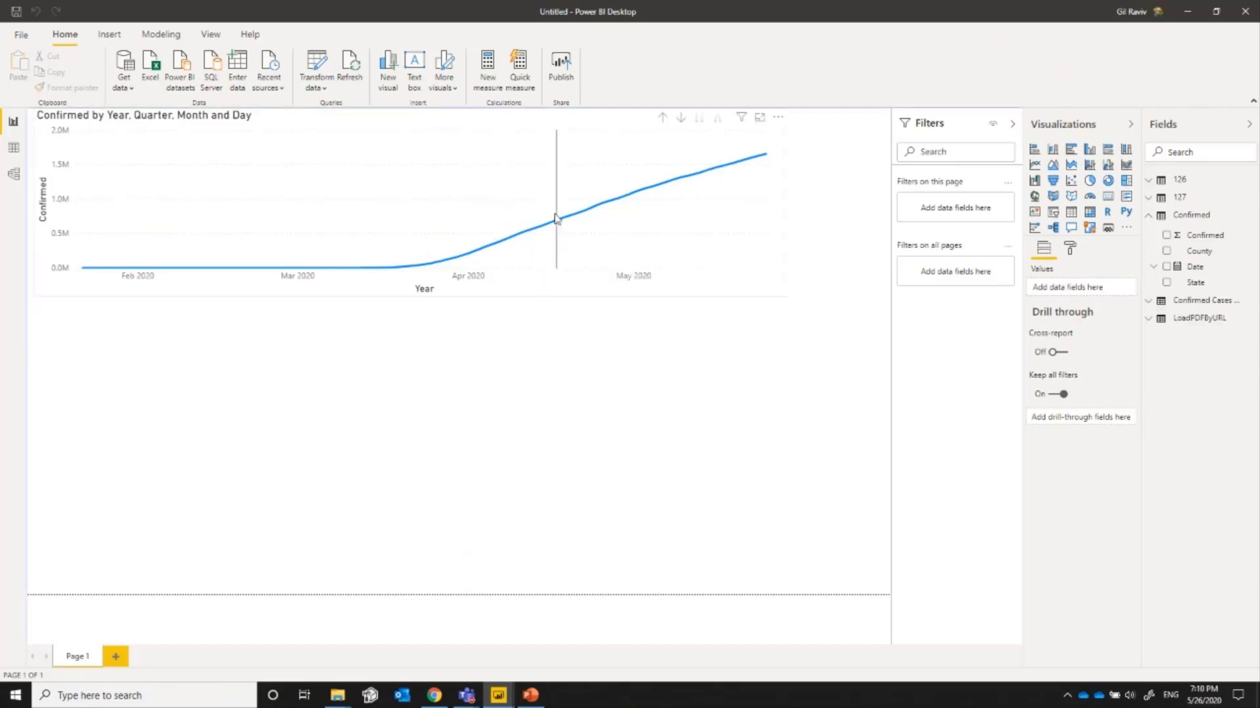
- Reopen the query editor, delete the 126 and 127 queries, and apply the changes to the report
{"action": "left_click", "coordinate": [317, 66]}
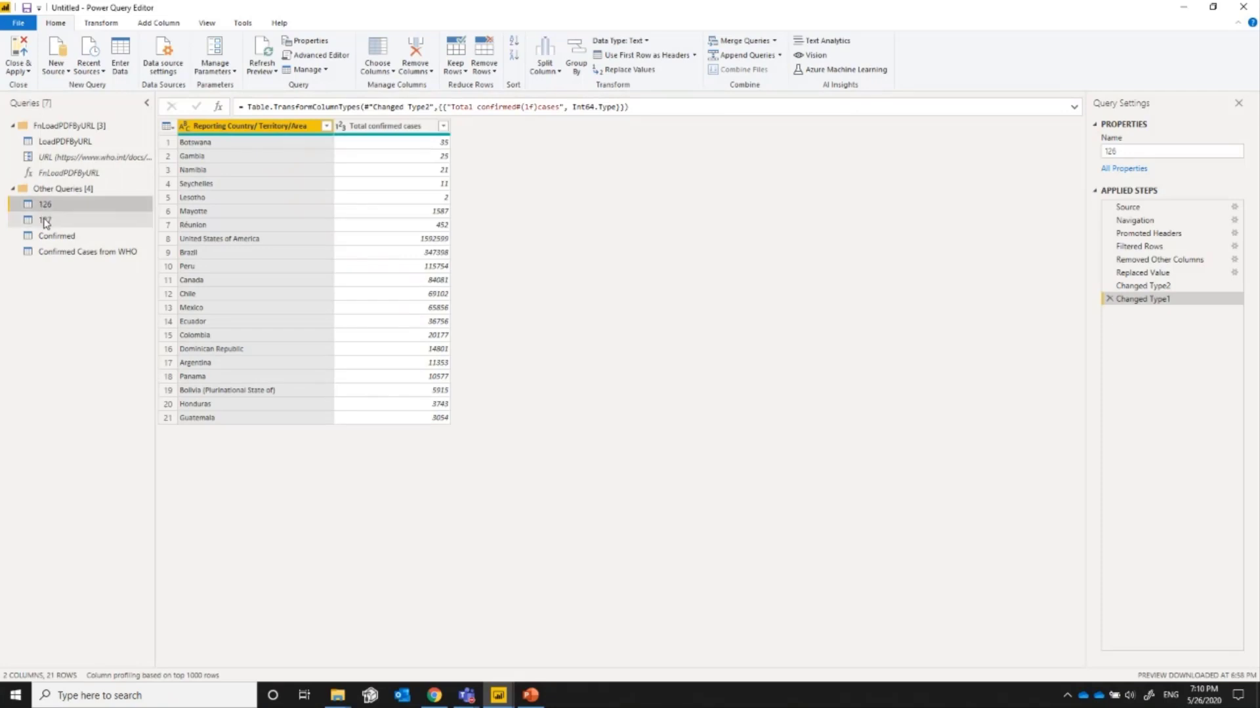
{"action": "left_click", "coordinate": [46, 220]}
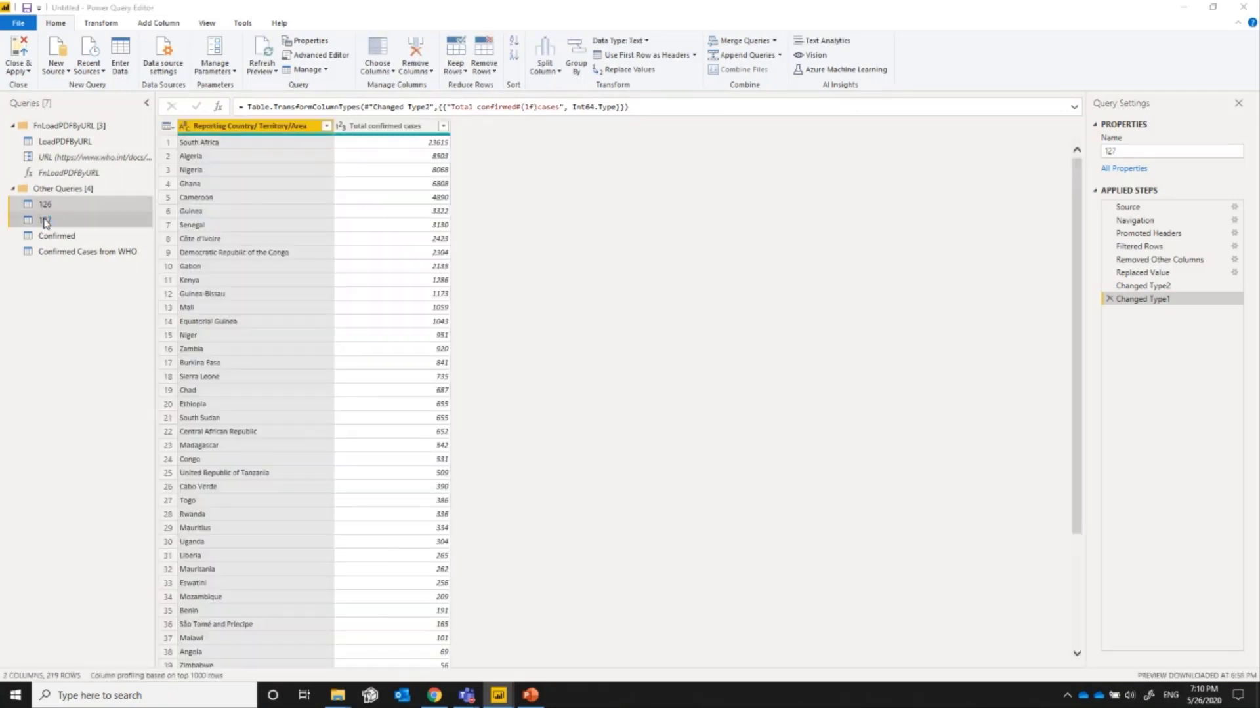
{"action": "key", "text": "Delete"}
{"action": "left_click", "coordinate": [684, 364]}
{"action": "left_click", "coordinate": [21, 45]}
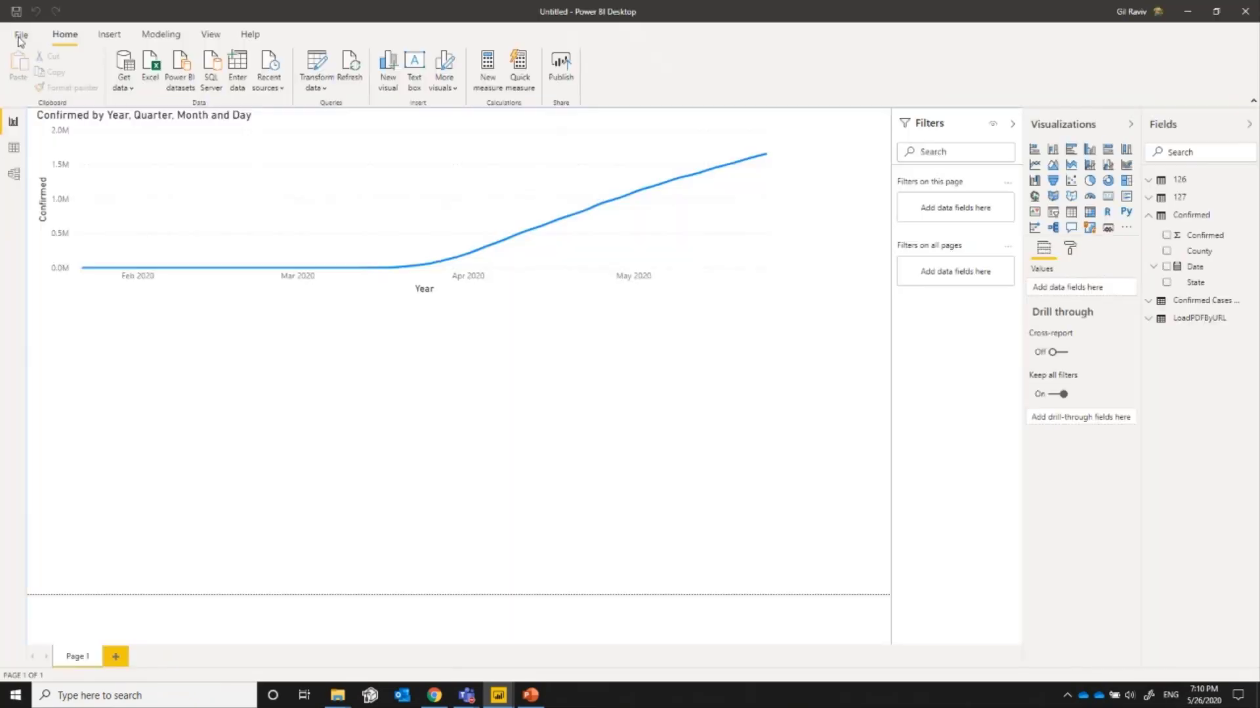